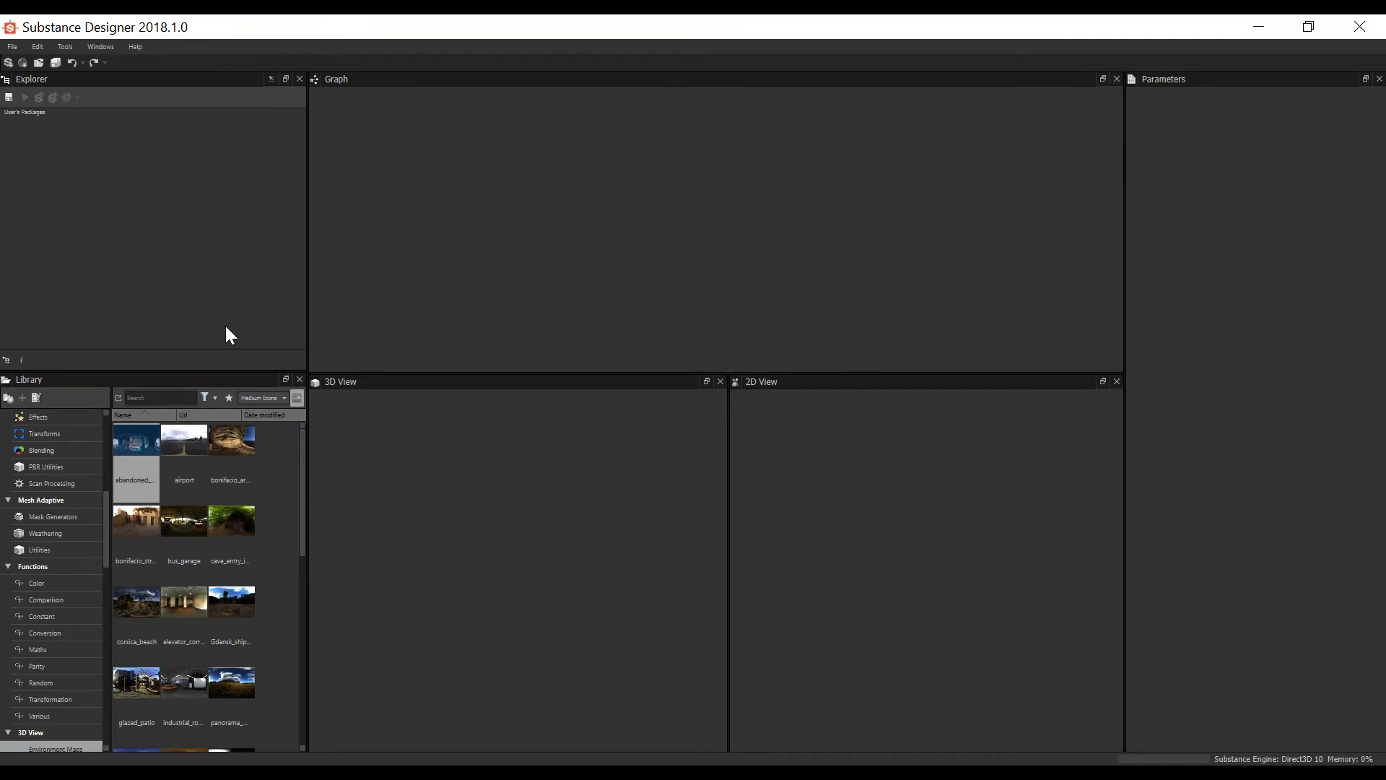
left_click(66, 47)
mouse_move(19, 50)
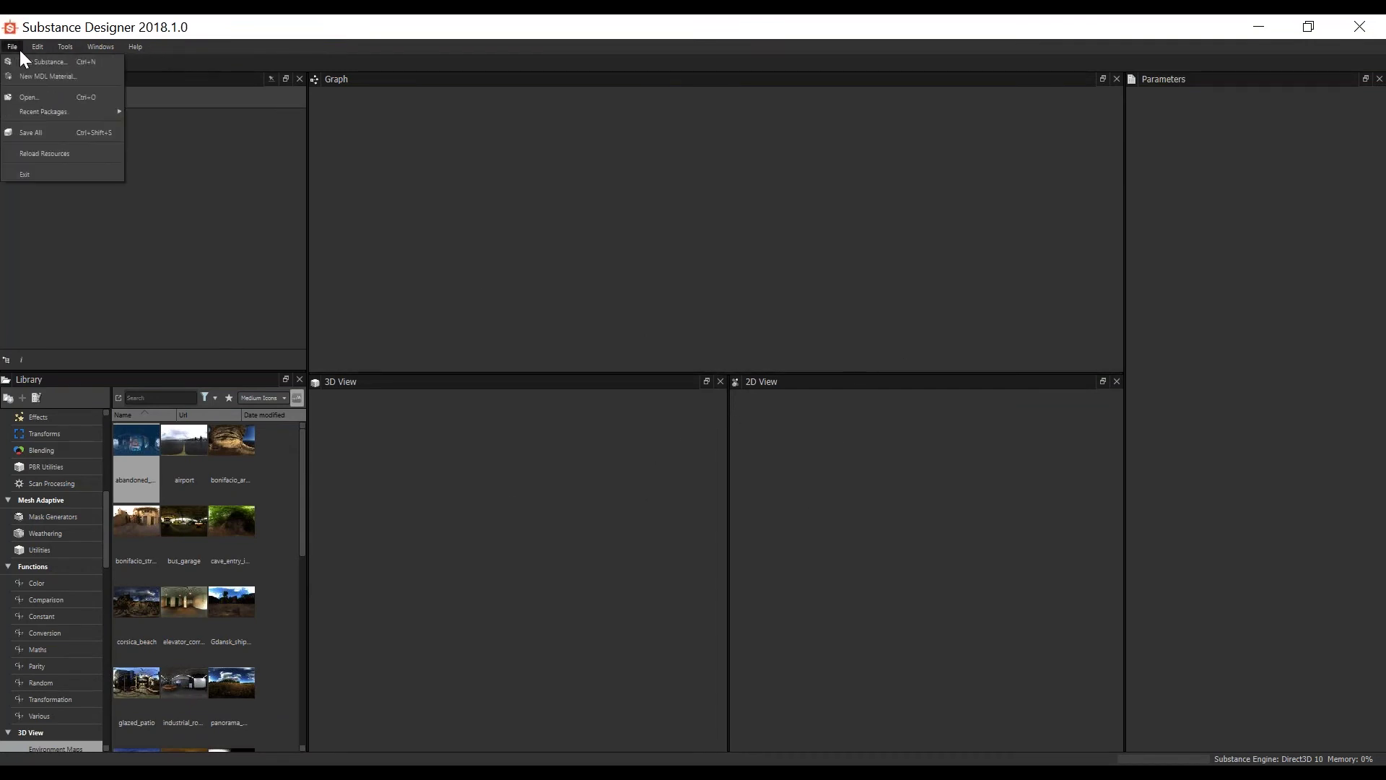
left_click(462, 263)
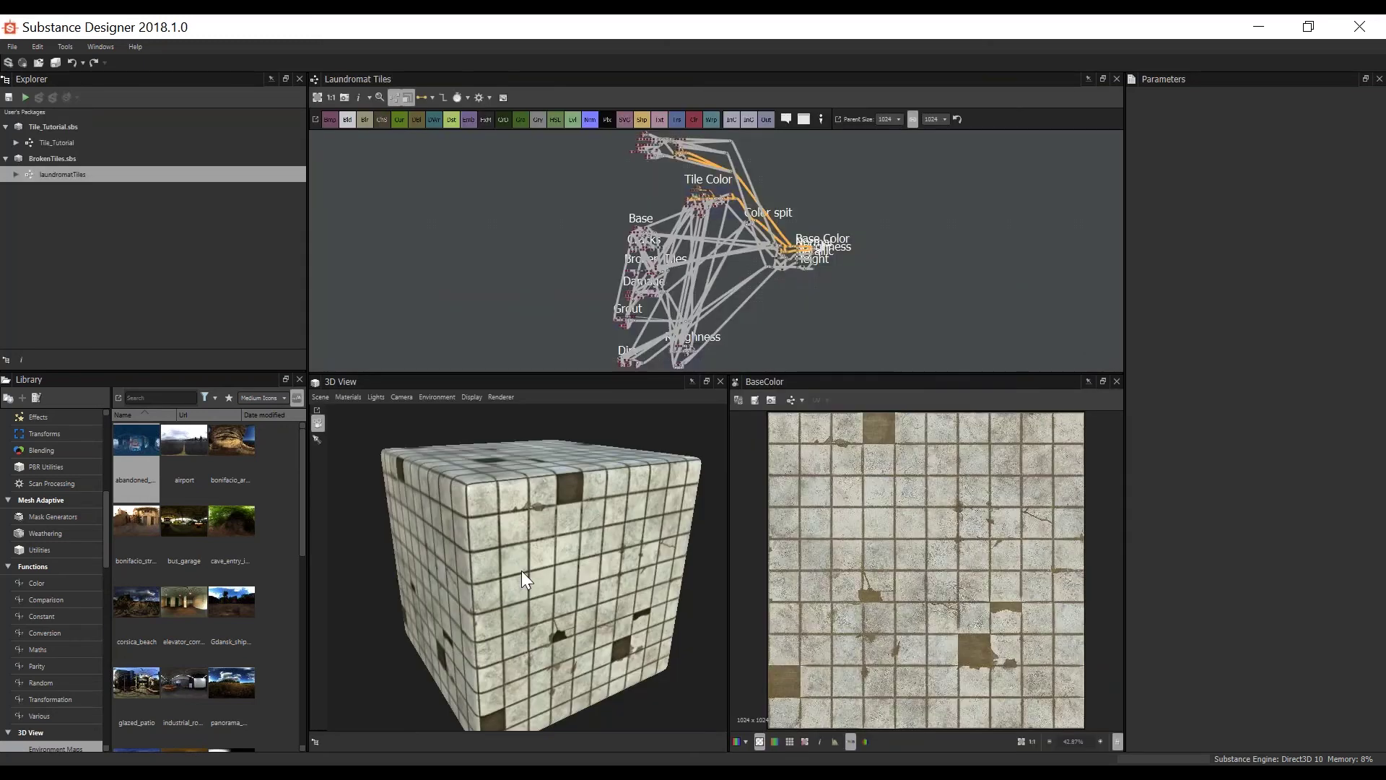
Step: Open the default material's parameters for the 3D cube and set its height scale to 0.53
scroll(518, 577, "up", 3)
left_click_drag(518, 577, 346, 418)
left_click(348, 396)
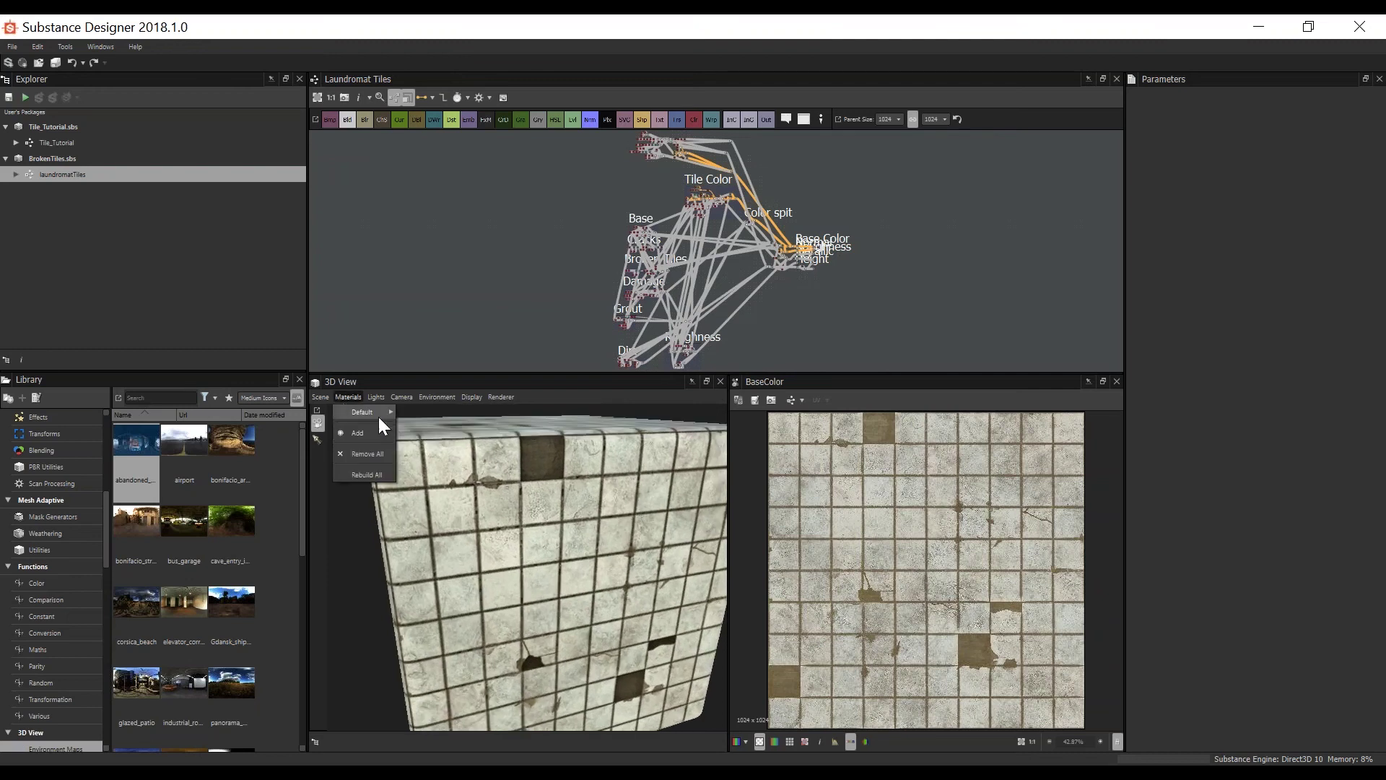
mouse_move(383, 416)
left_click(426, 411)
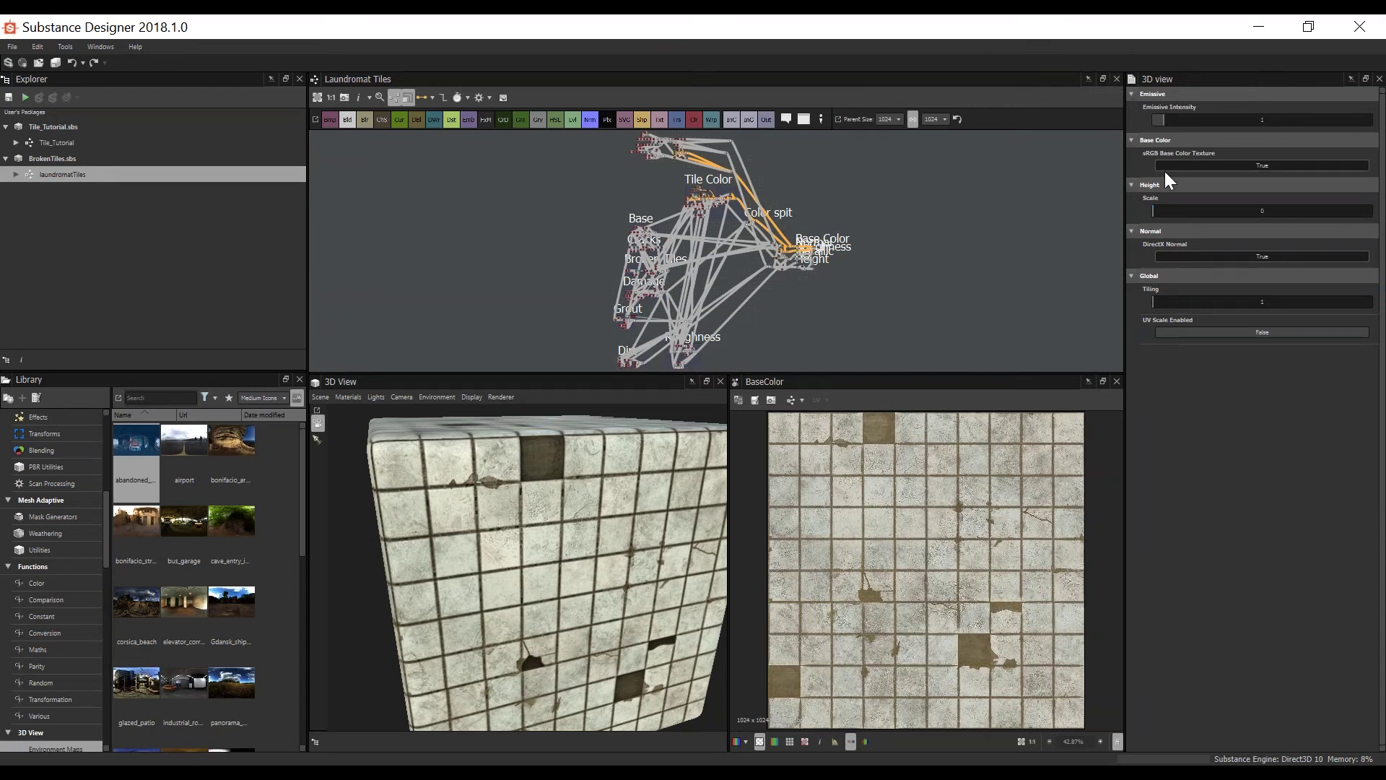
left_click_drag(1155, 214, 1161, 215)
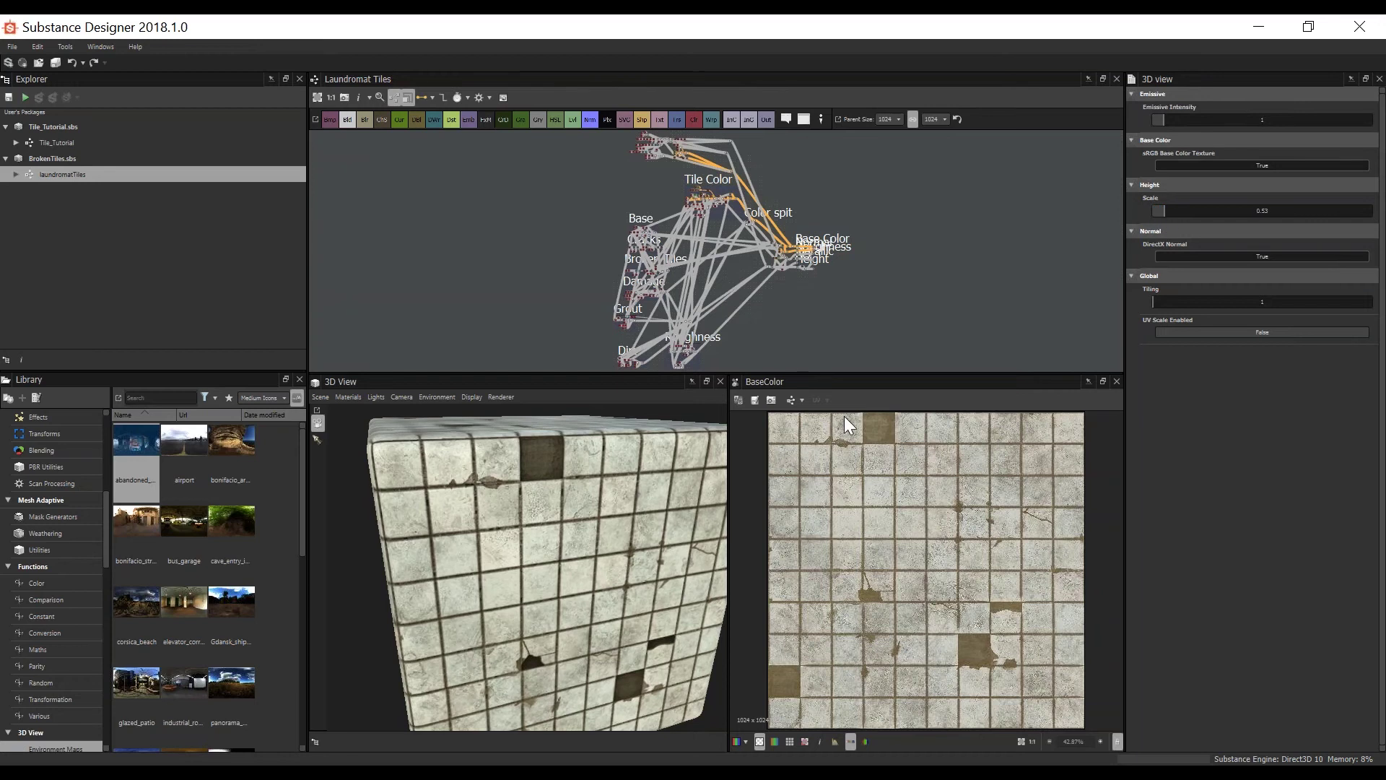
Step: Examine the tile material's height, cracks and missing tiles on the 3D cube from several angles
left_click_drag(693, 520, 640, 587)
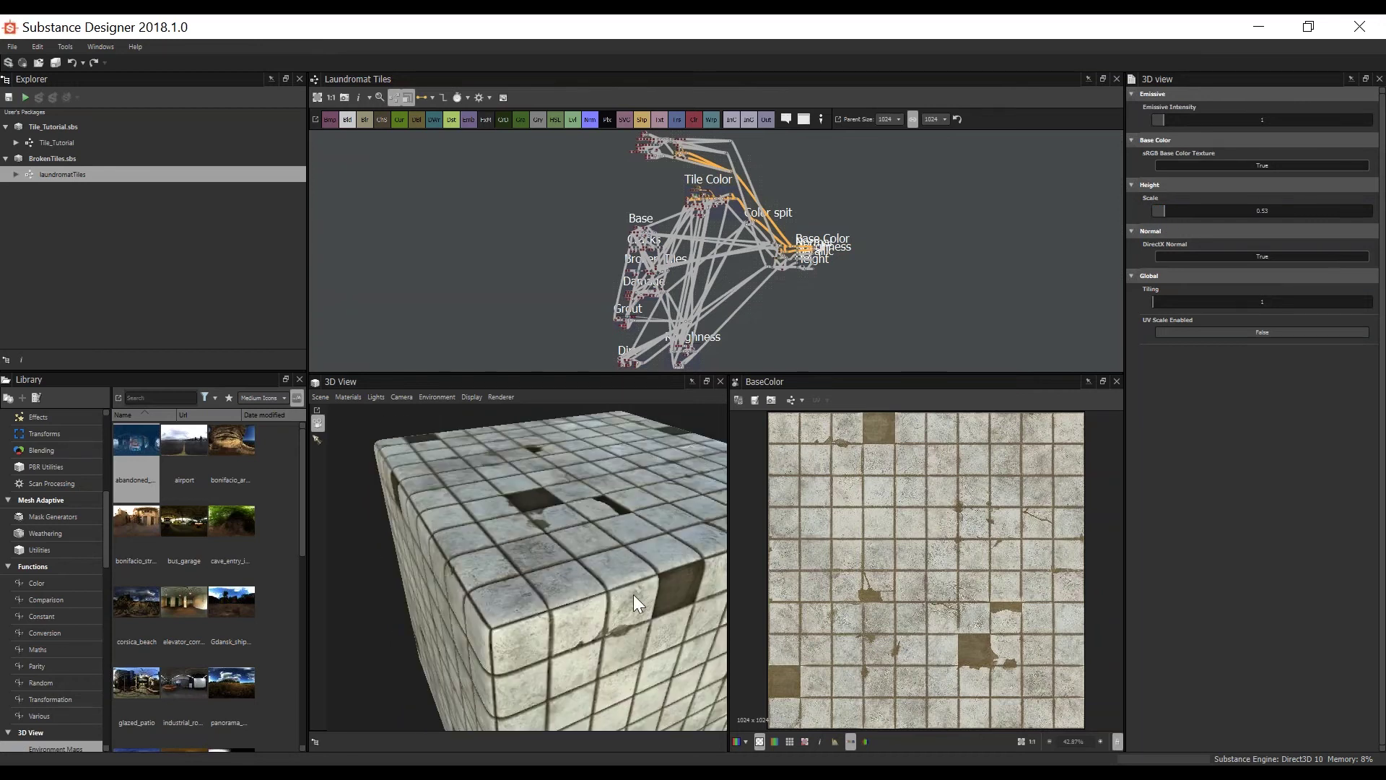
scroll(644, 323, "up", 4)
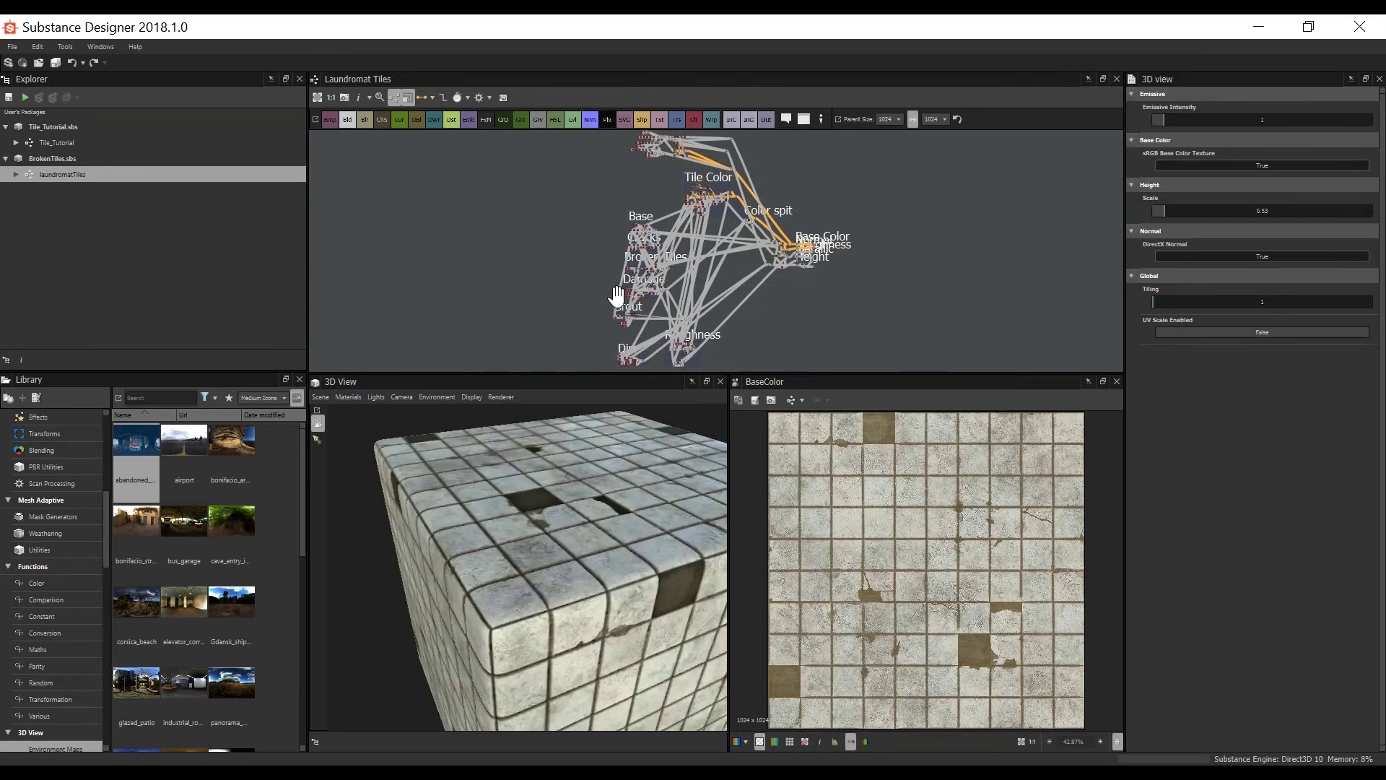
left_click_drag(608, 557, 619, 502)
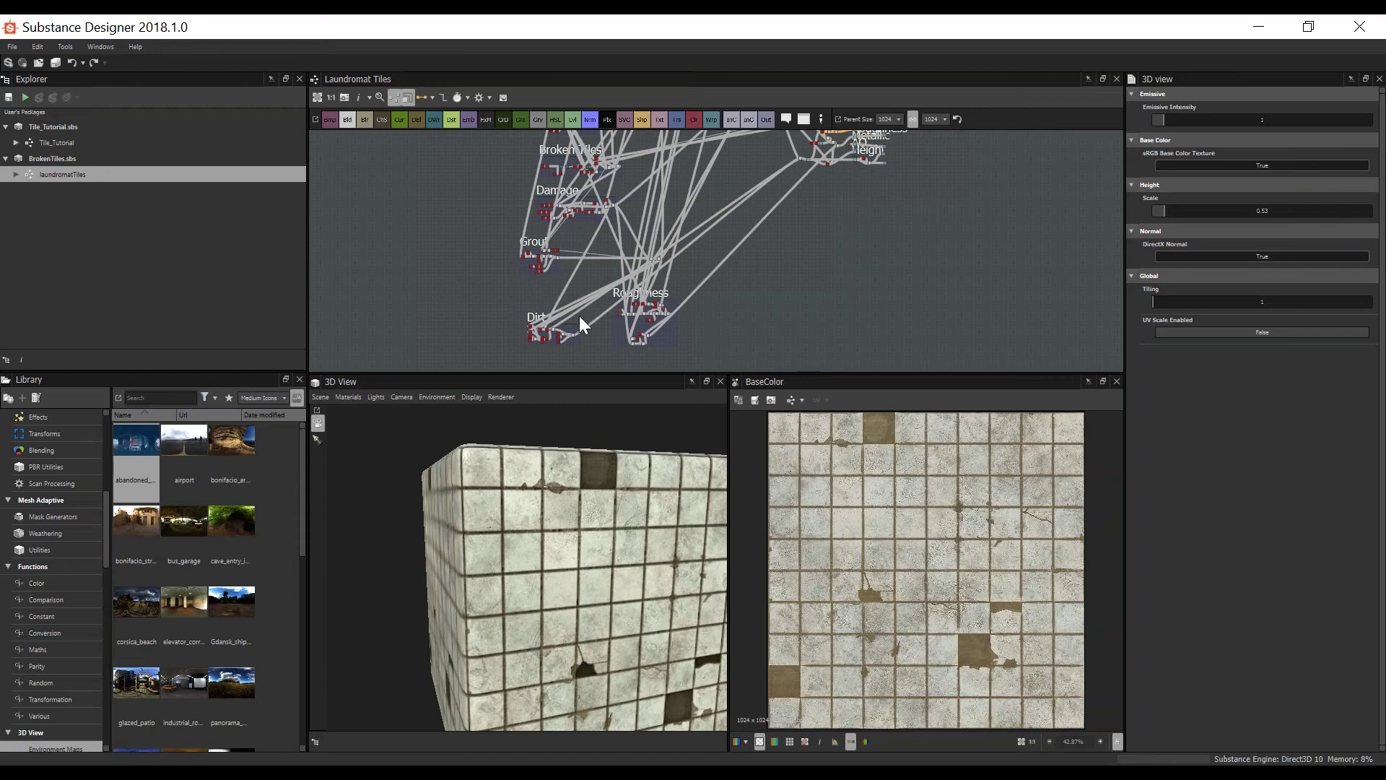
mouse_move(517, 487)
left_mouse_down()
mouse_move(548, 538)
mouse_move(640, 530)
mouse_move(539, 530)
mouse_move(530, 510)
mouse_move(583, 530)
mouse_move(534, 476)
left_mouse_up()
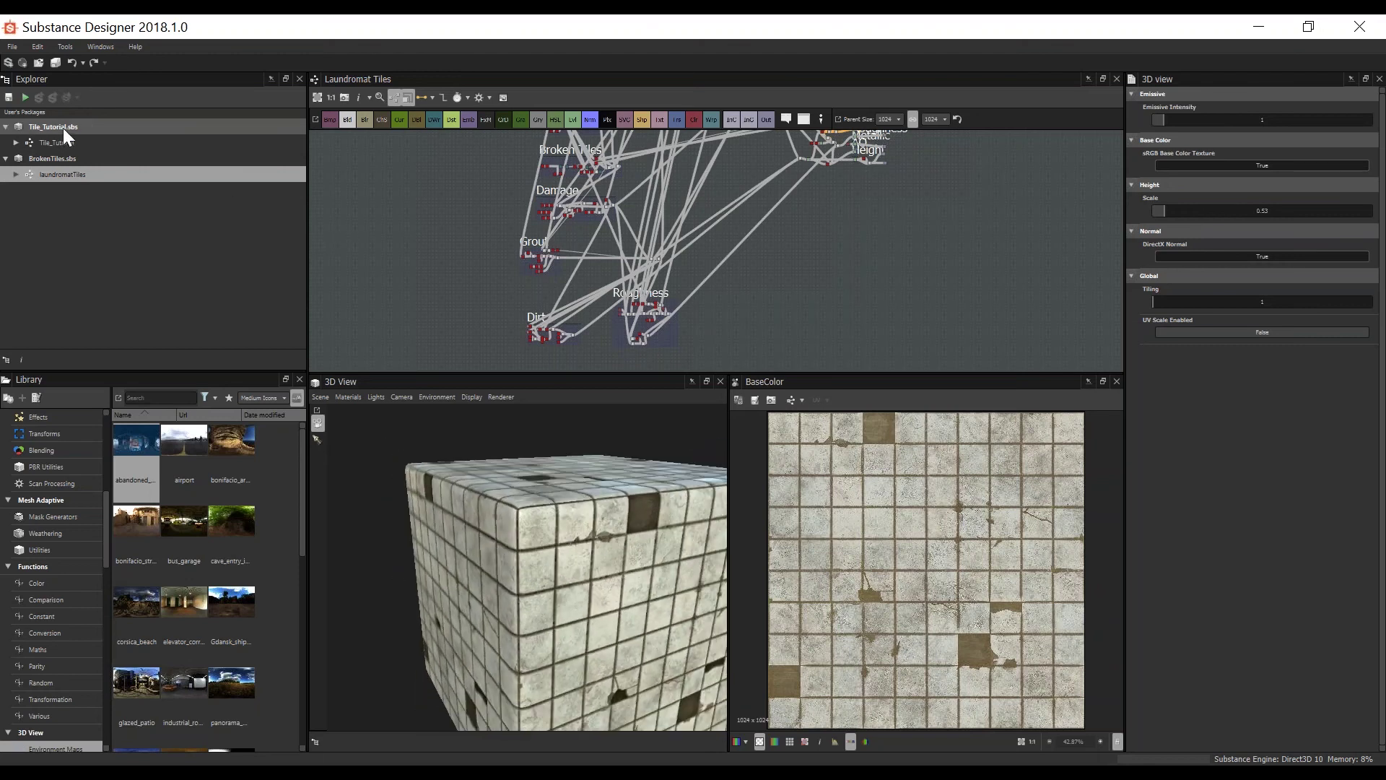
left_click(13, 47)
left_click(148, 32)
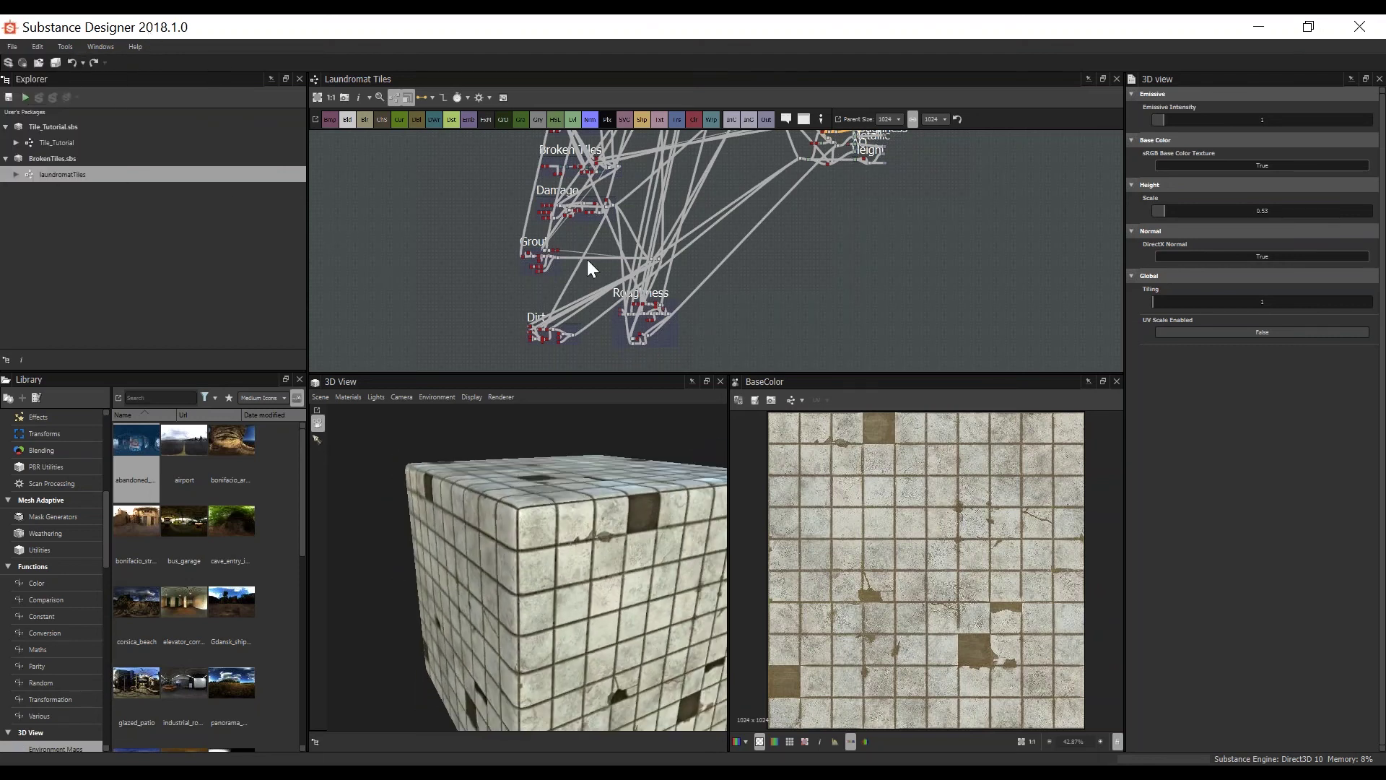
scroll(621, 513, "up", 3)
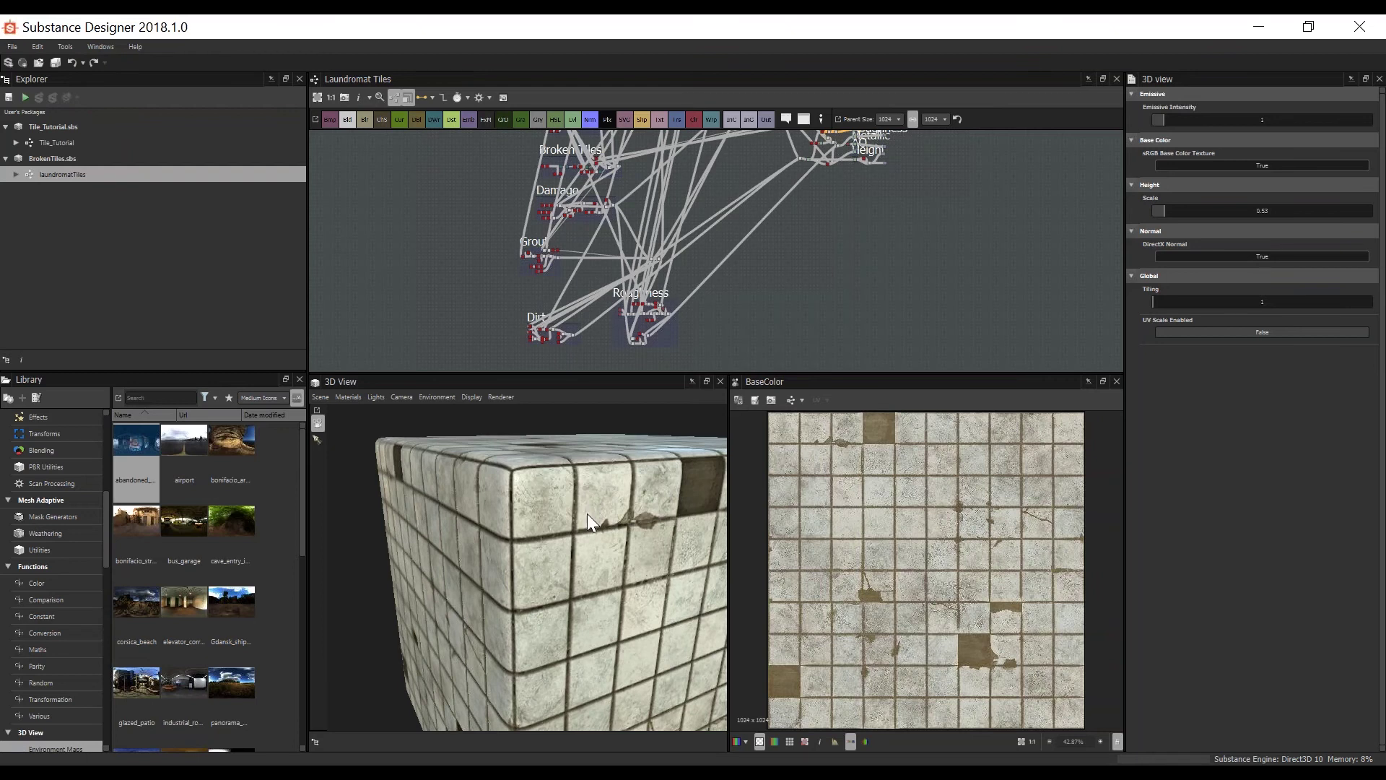
left_click_drag(585, 520, 483, 534)
Step: Examine the Damage, Broken Tiles, Cracks and Base frames of the Laundromat Tiles graph, dismissing the chat notification
middle_click_drag(677, 247, 739, 160)
scroll(581, 525, "down", 5)
scroll(592, 514, "up", 5)
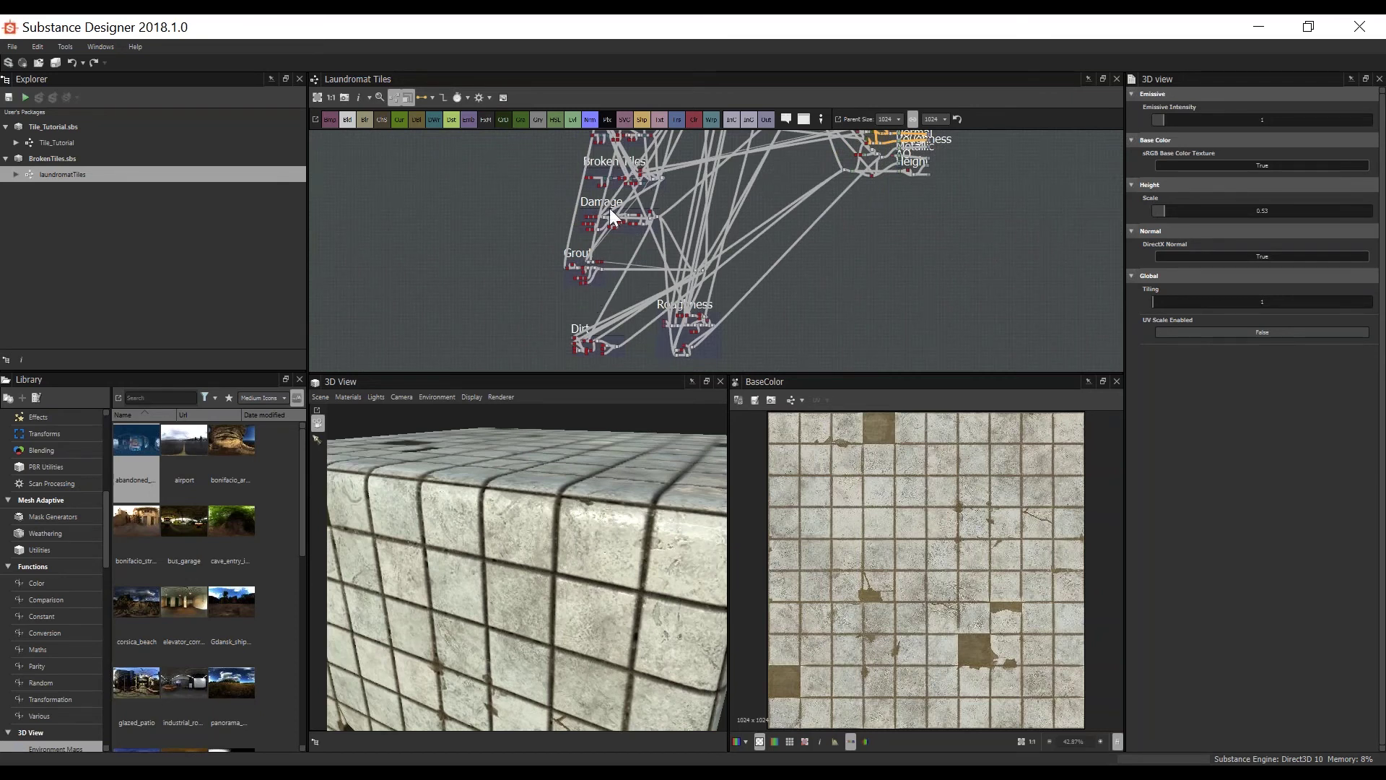
scroll(610, 209, "up", 3)
middle_click_drag(579, 226, 566, 266)
scroll(566, 266, "up", 2)
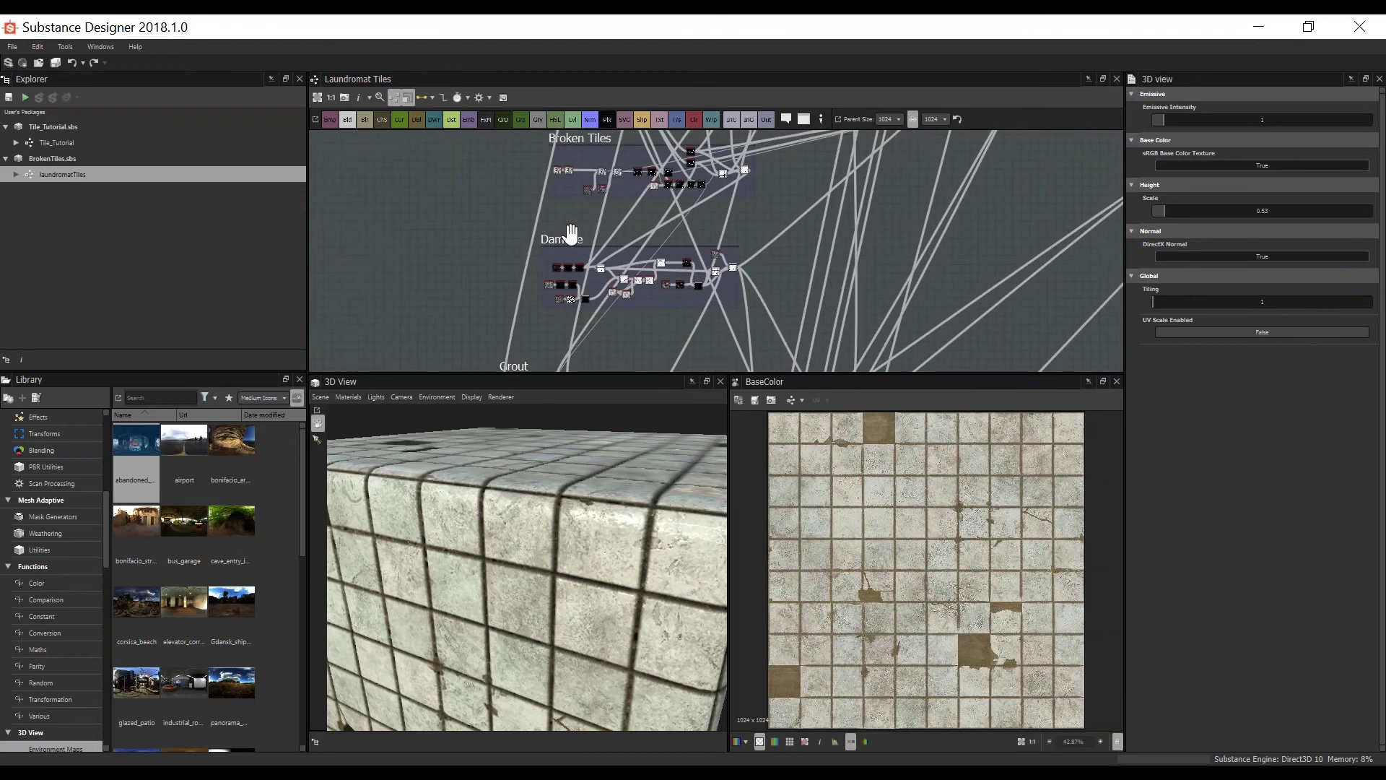
mouse_move(573, 235)
left_mouse_down()
mouse_move(566, 221)
mouse_move(554, 252)
mouse_move(575, 244)
left_mouse_up()
middle_click_drag(588, 134, 578, 204)
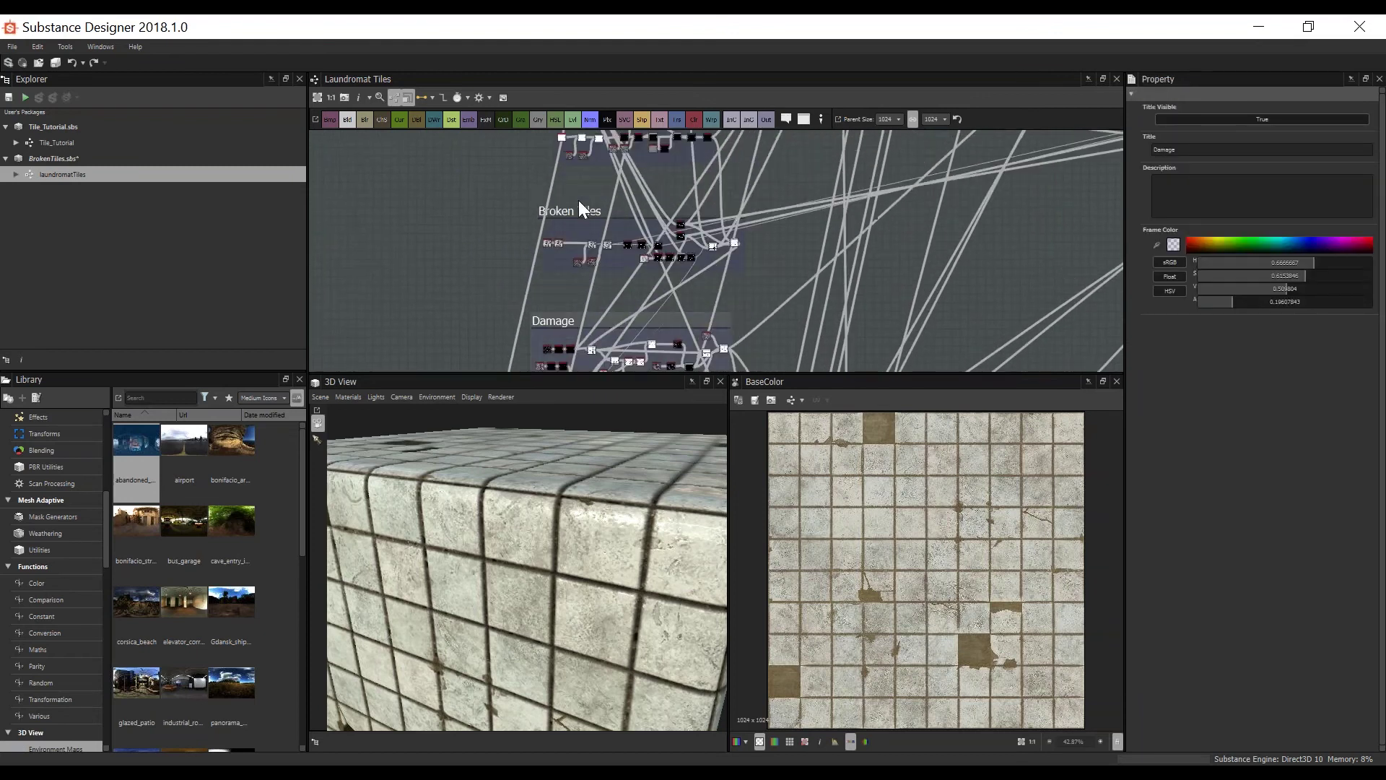
left_click_drag(580, 209, 561, 199)
mouse_move(677, 311)
middle_mouse_down()
mouse_move(637, 320)
mouse_move(700, 306)
middle_mouse_up()
scroll(609, 336, "down", 1)
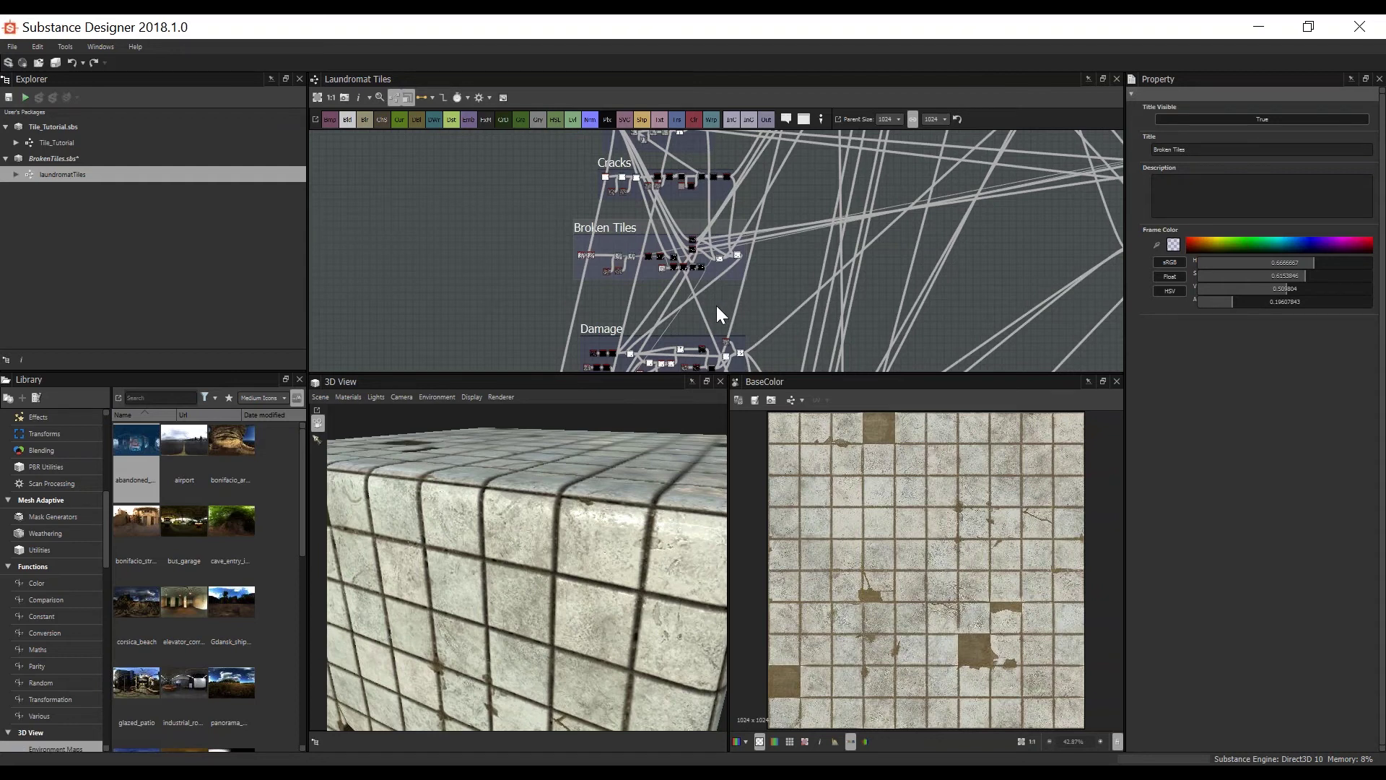
middle_click_drag(701, 250, 703, 306)
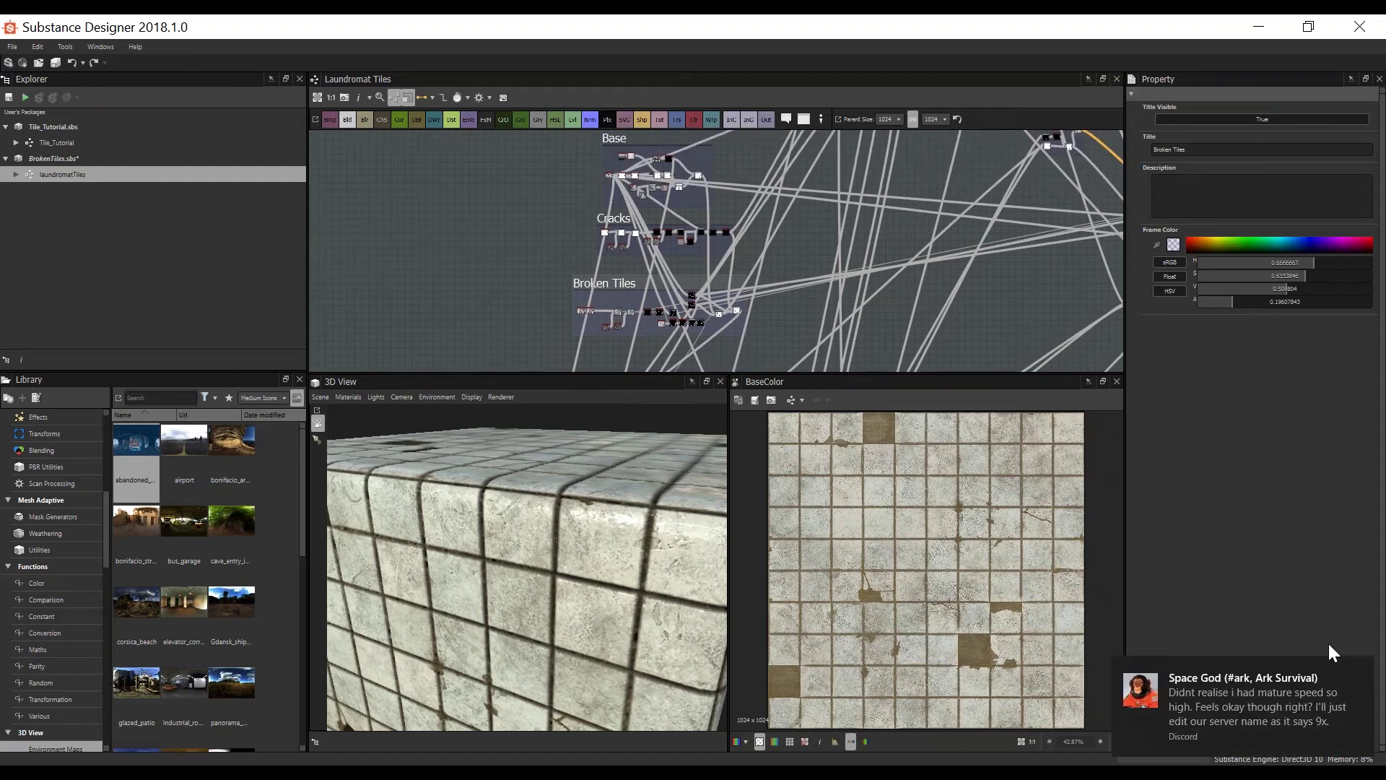
left_click(1364, 667)
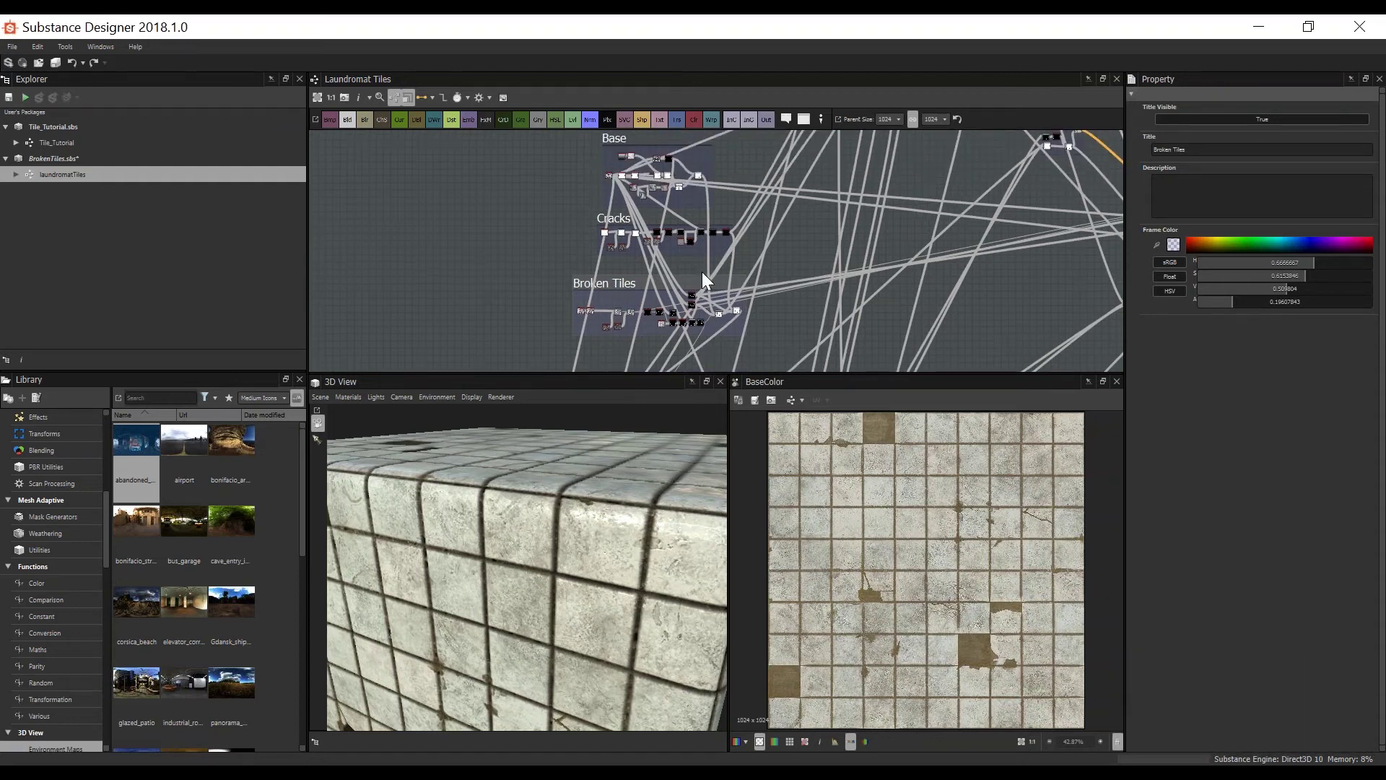
middle_click_drag(708, 254, 712, 327)
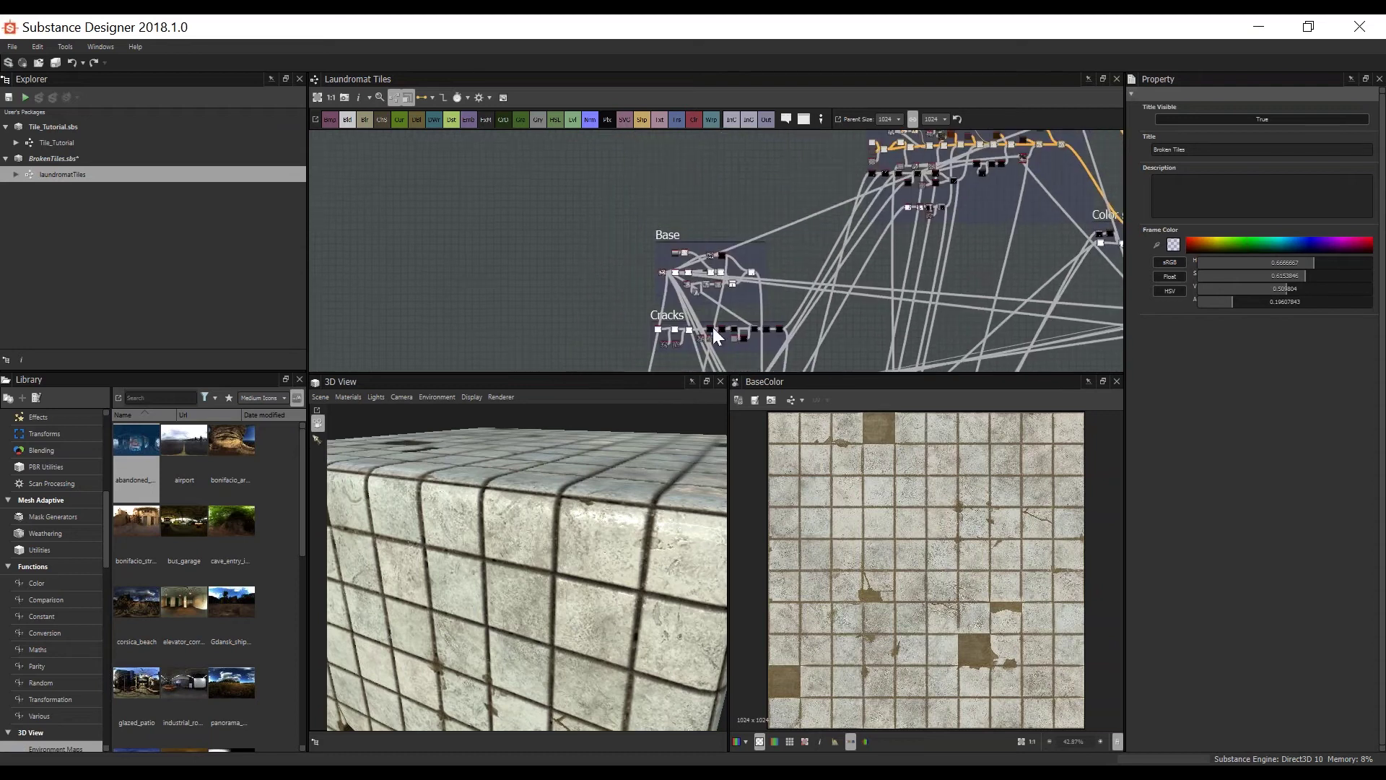
left_click_drag(604, 619, 732, 421)
left_click_drag(557, 486, 546, 550)
Step: Switch to the web browser and search Google for images of "broken tile"
key("alt+Tab")
left_click(356, 331)
type("brt")
key("BackSpace")
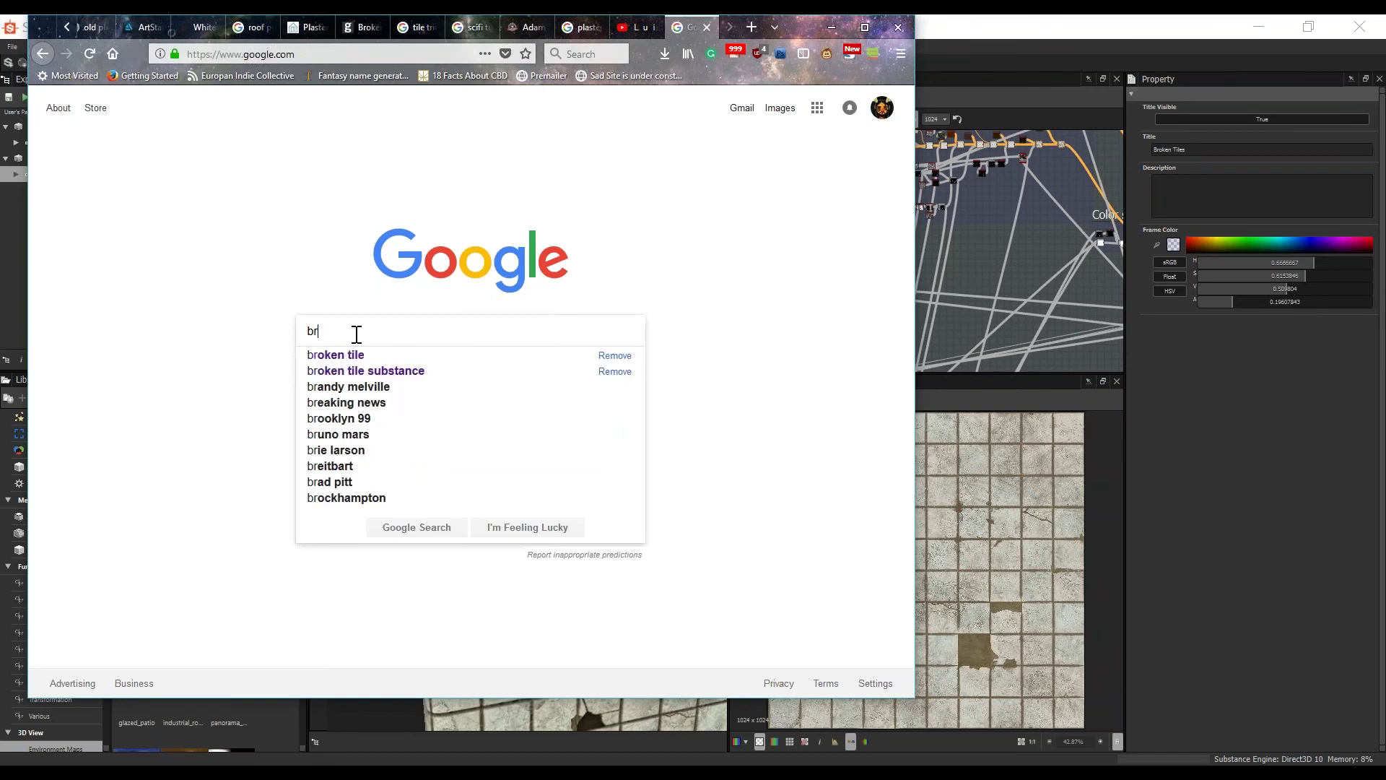
type("oken tile")
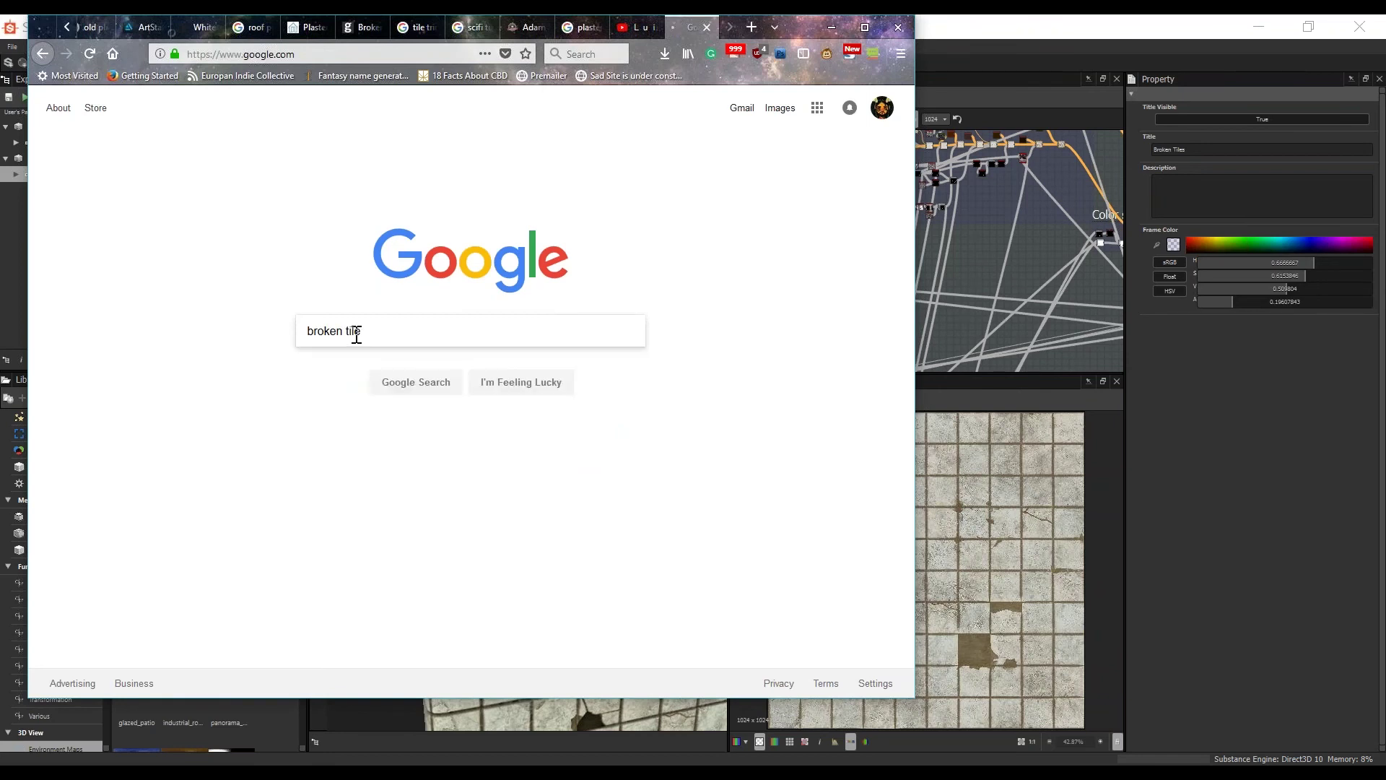
key("Return")
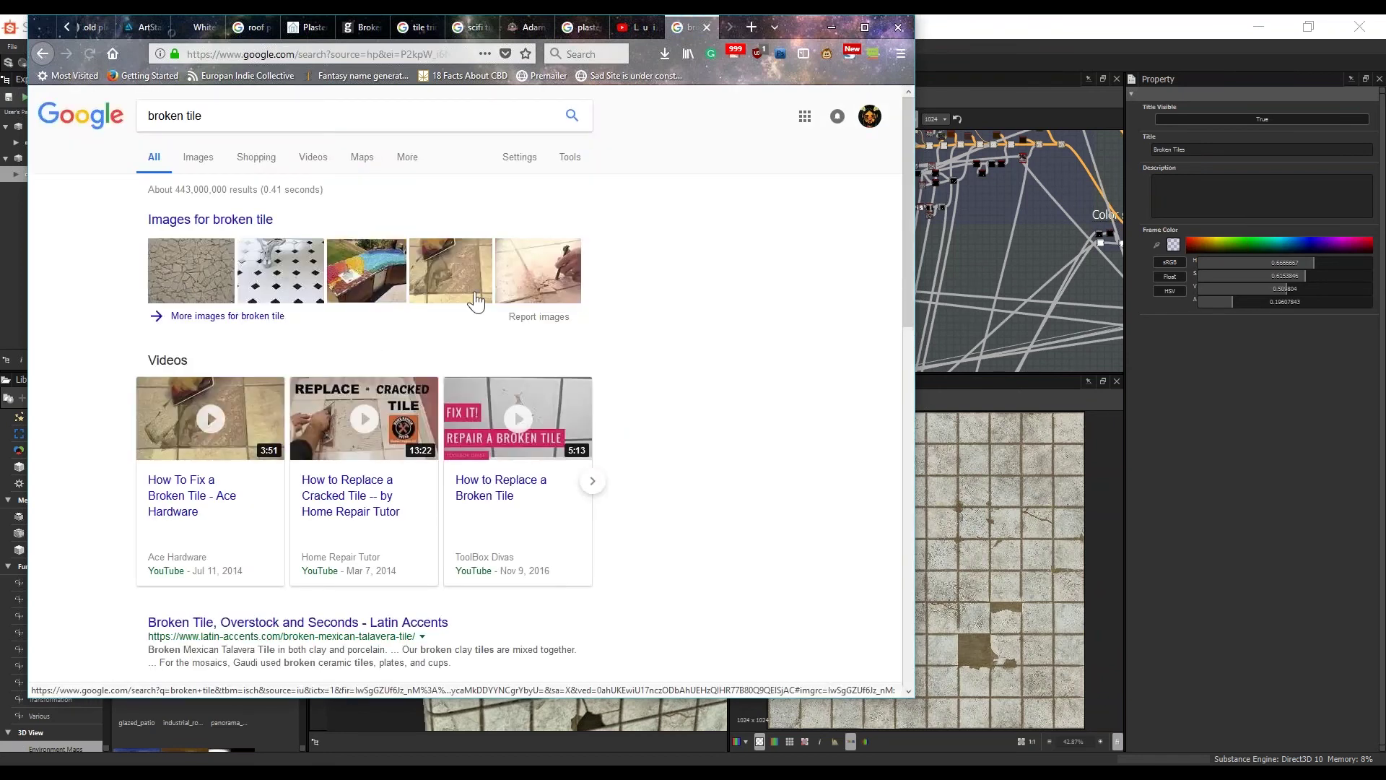
left_click(534, 278)
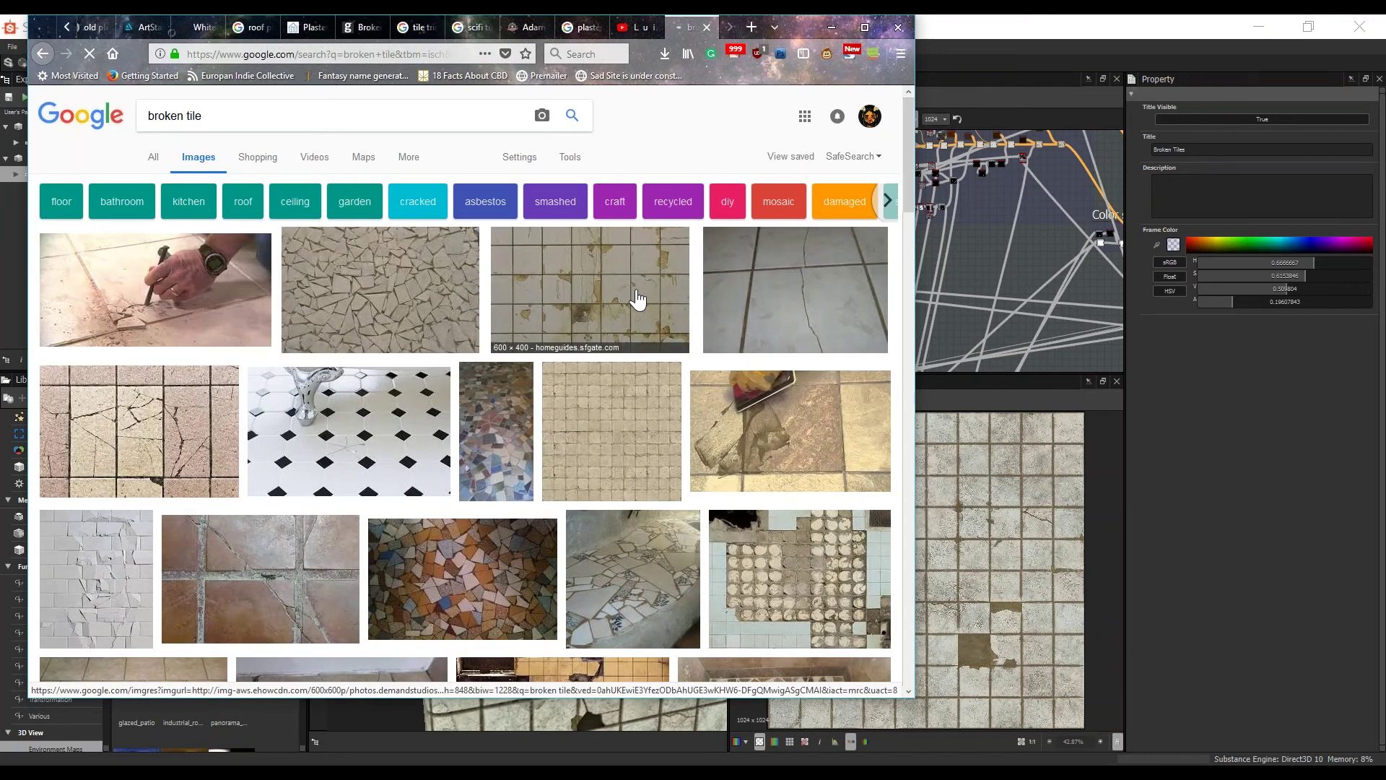
Step: Examine the chipped kitchen sink tiles photo and the Textures.com broken wall tiles photo as references
left_click(637, 298)
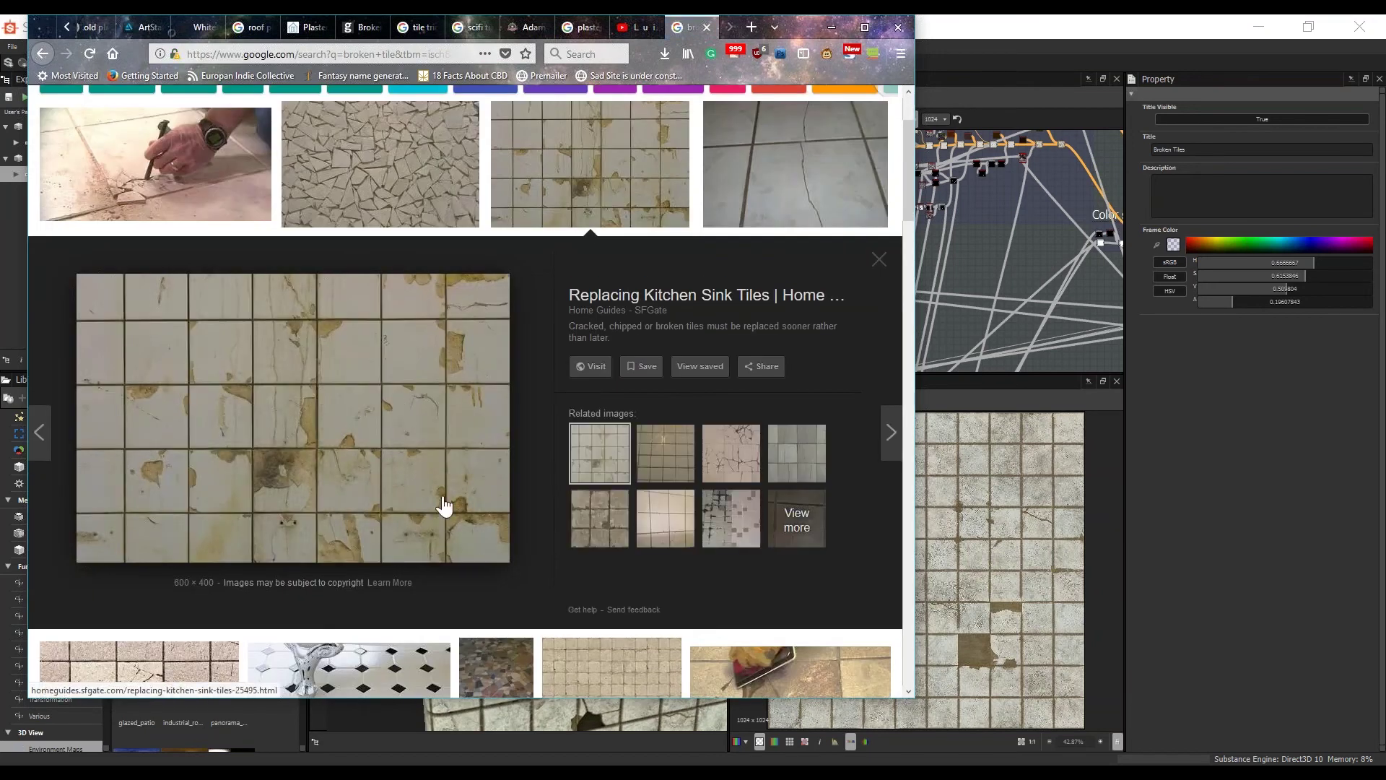
scroll(443, 506, "down", 5)
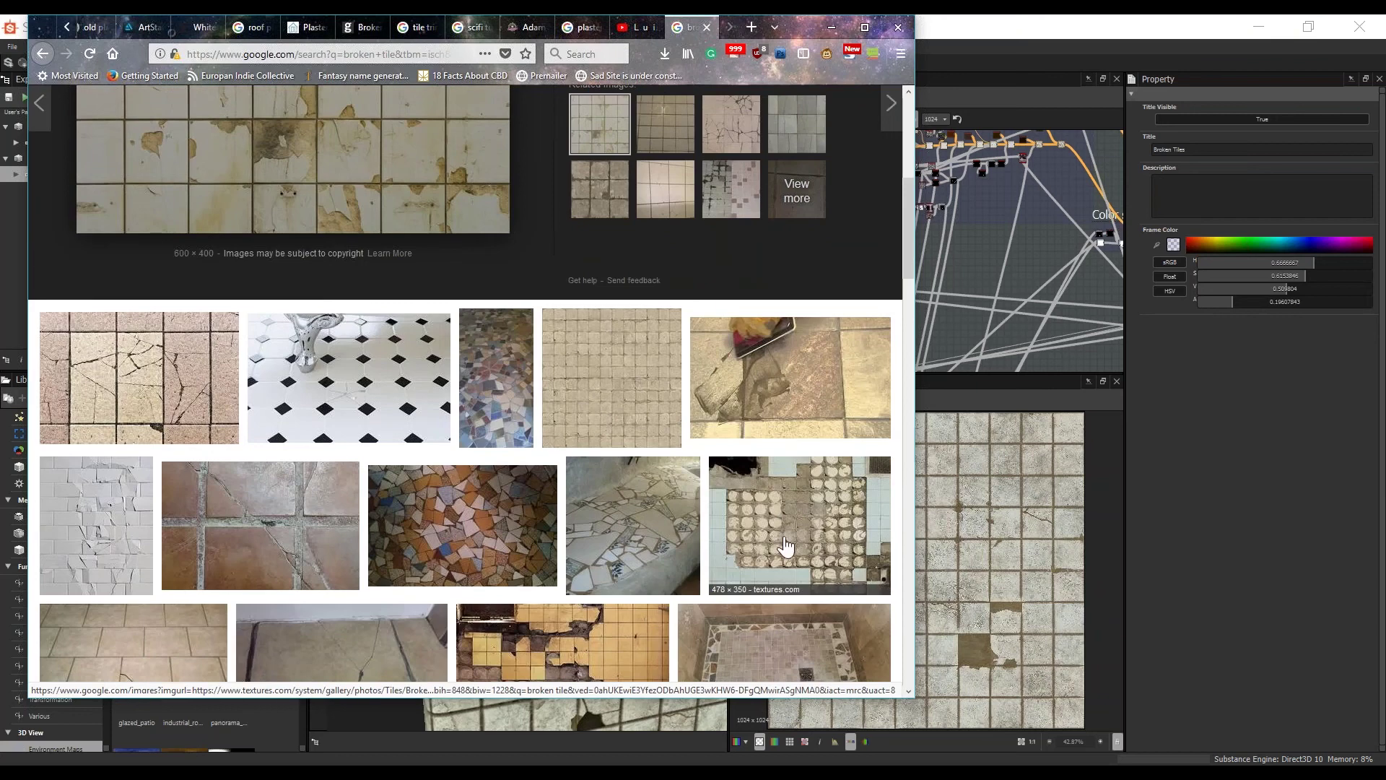
left_click(786, 547)
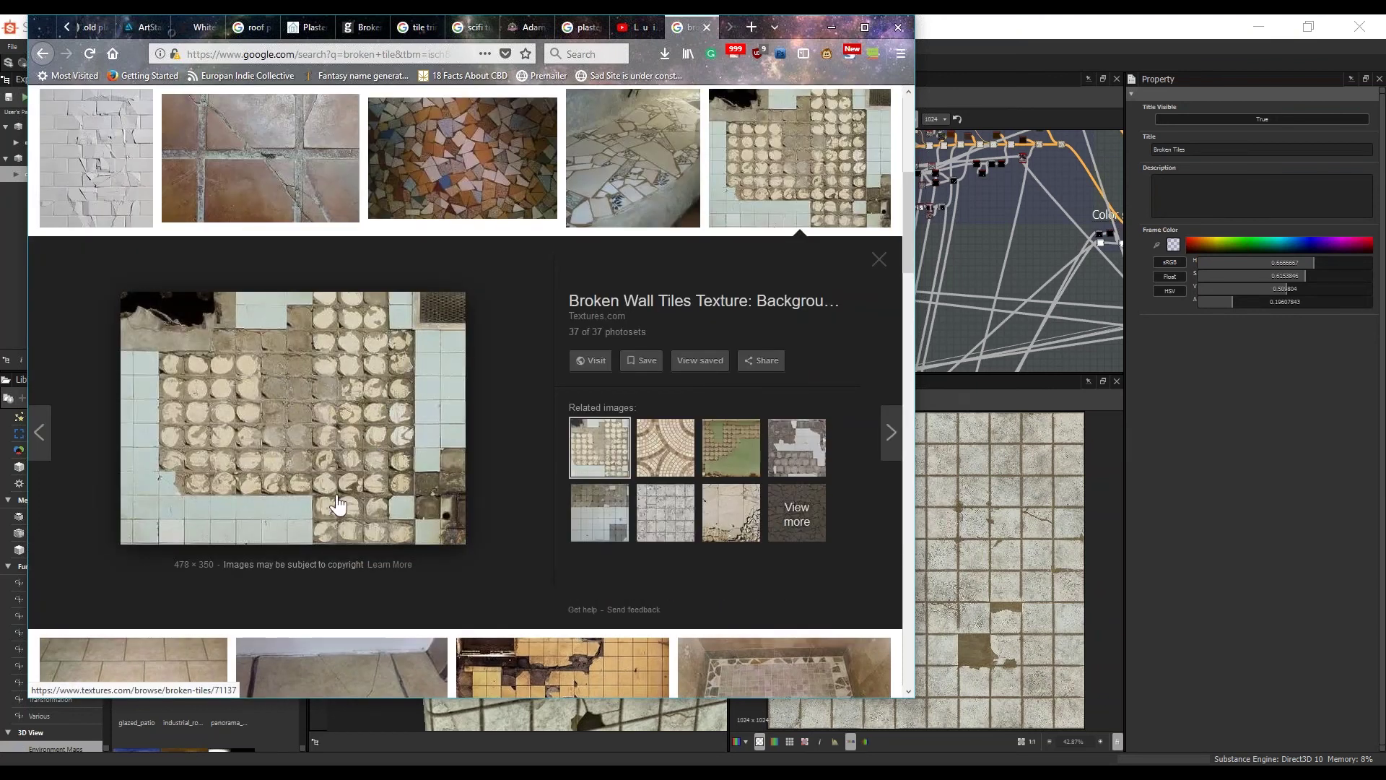
scroll(362, 464, "up", 3)
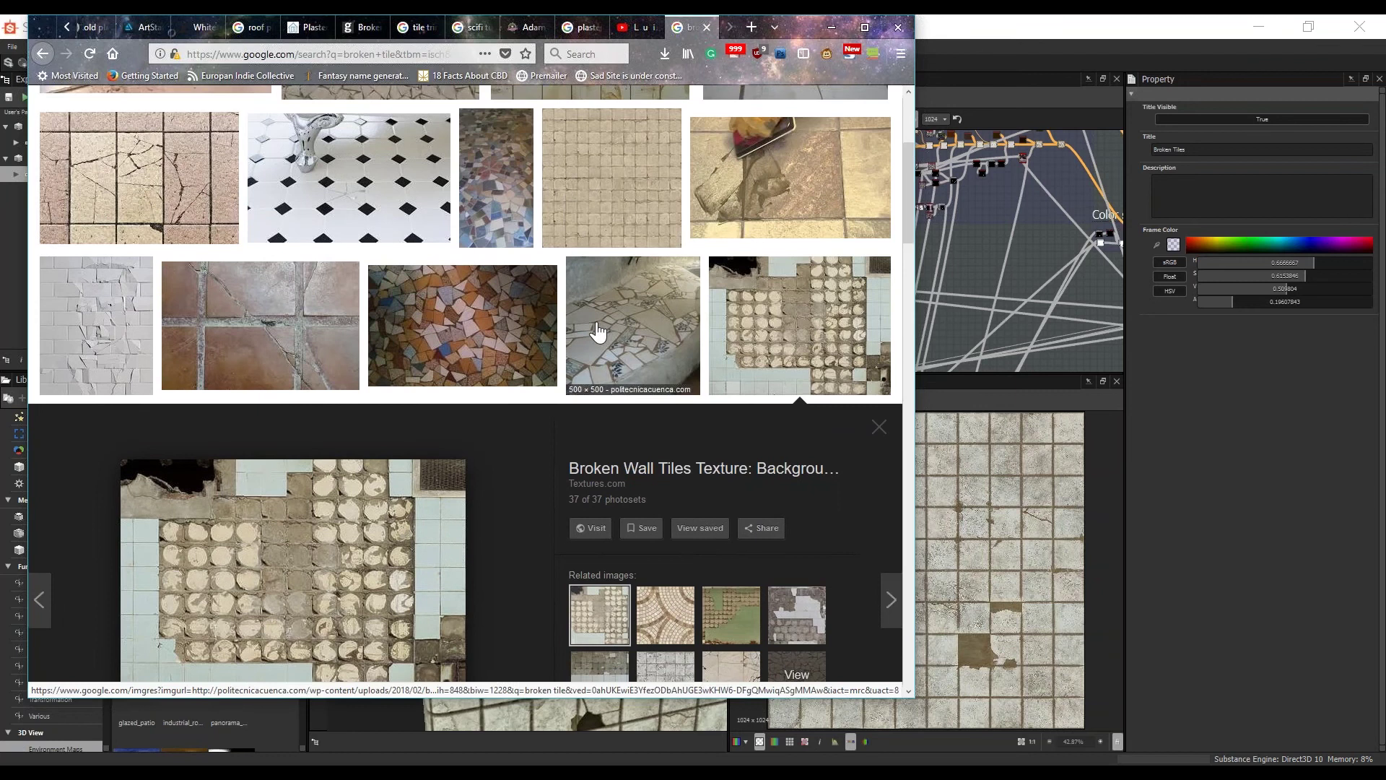
scroll(598, 332, "up", 3)
scroll(272, 610, "down", 3)
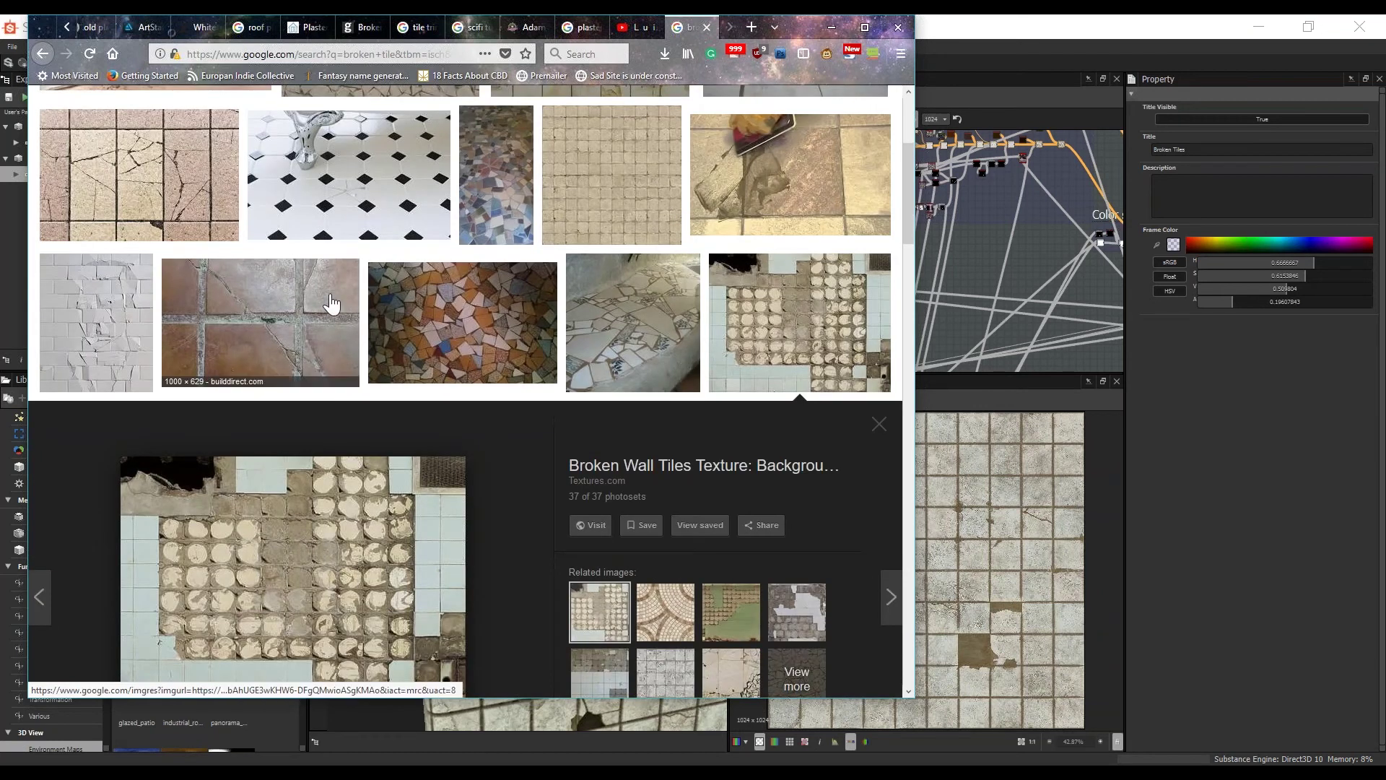
scroll(333, 303, "up", 3)
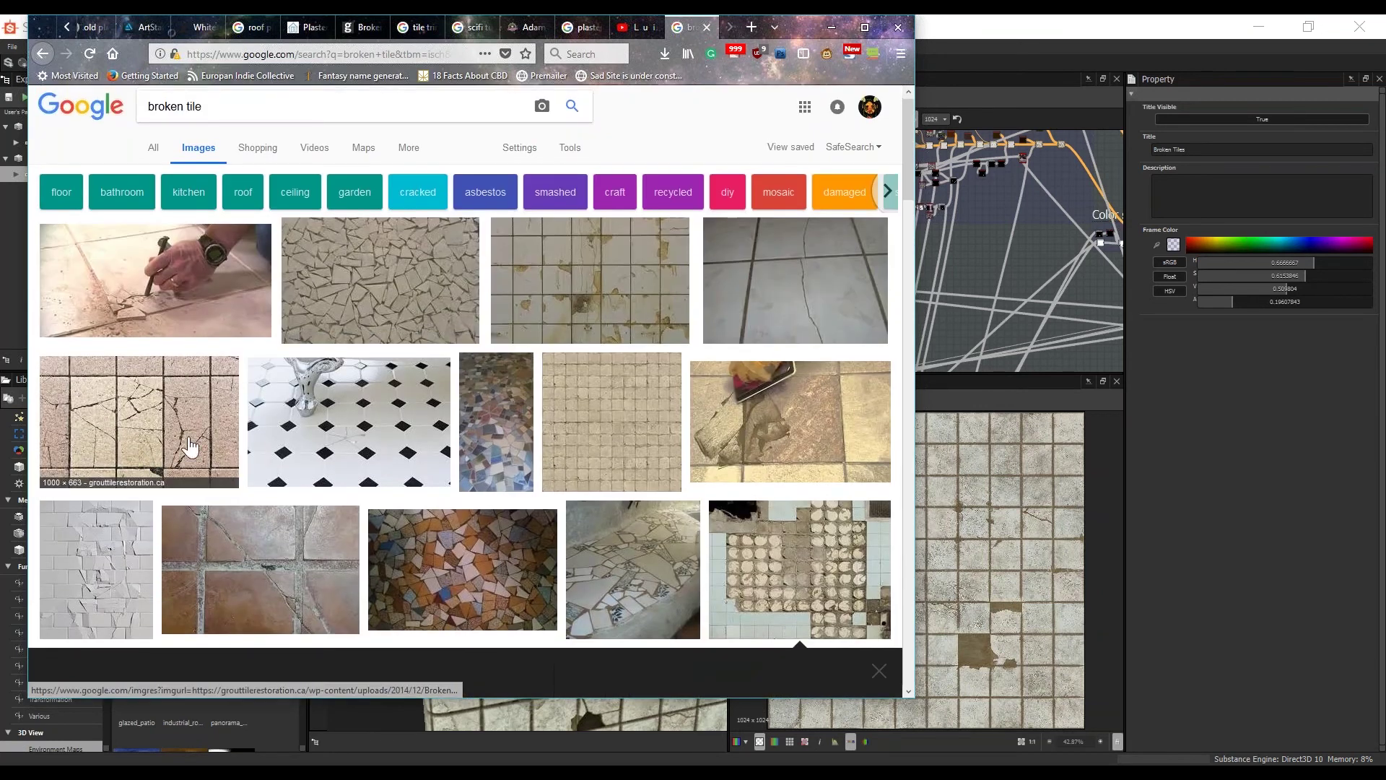
Step: Study the crack pattern in the "How To Fix A Broken Tile" photo, and the chipped edges and stains in the kitchen sink tiles photo
left_click(190, 447)
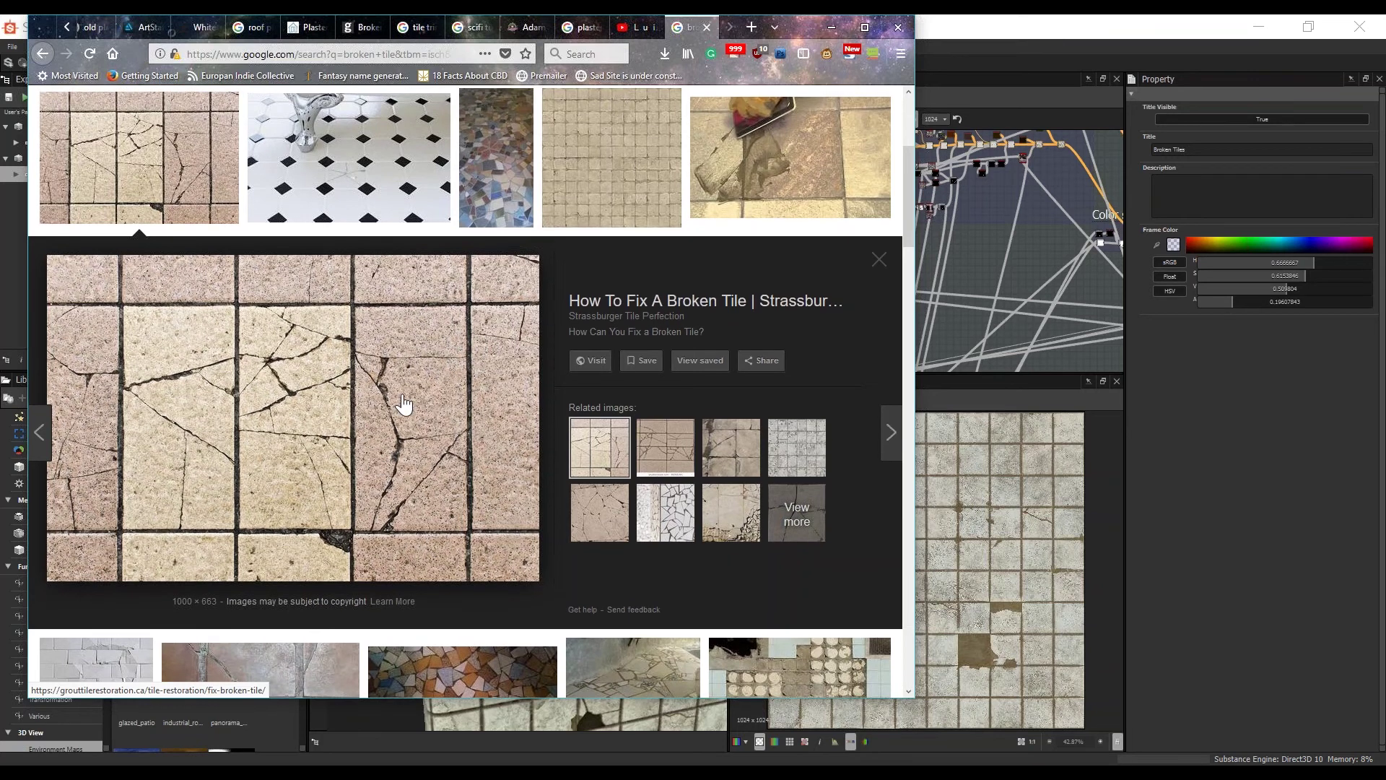
scroll(401, 403, "up", 2)
scroll(567, 285, "up", 3)
left_click(567, 285)
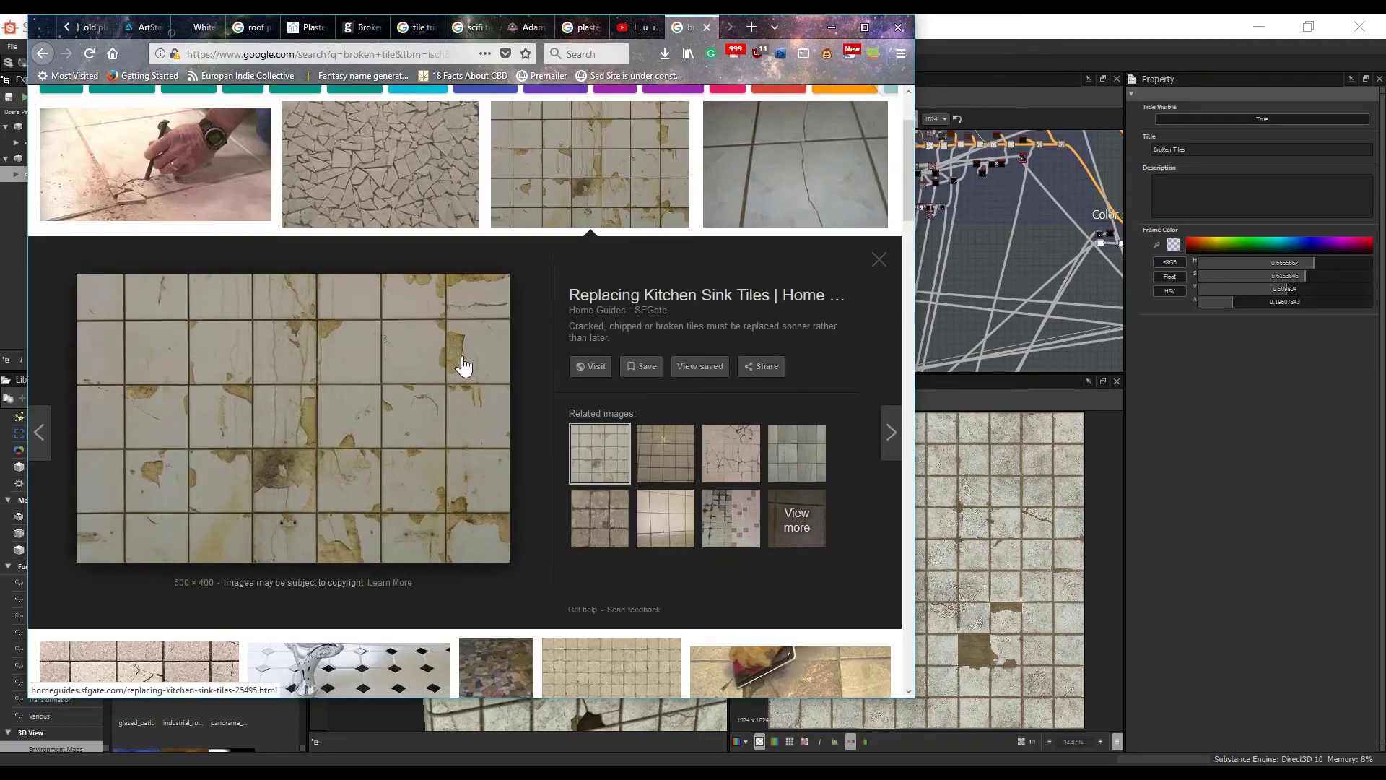
scroll(463, 366, "up", 3)
scroll(465, 375, "down", 2)
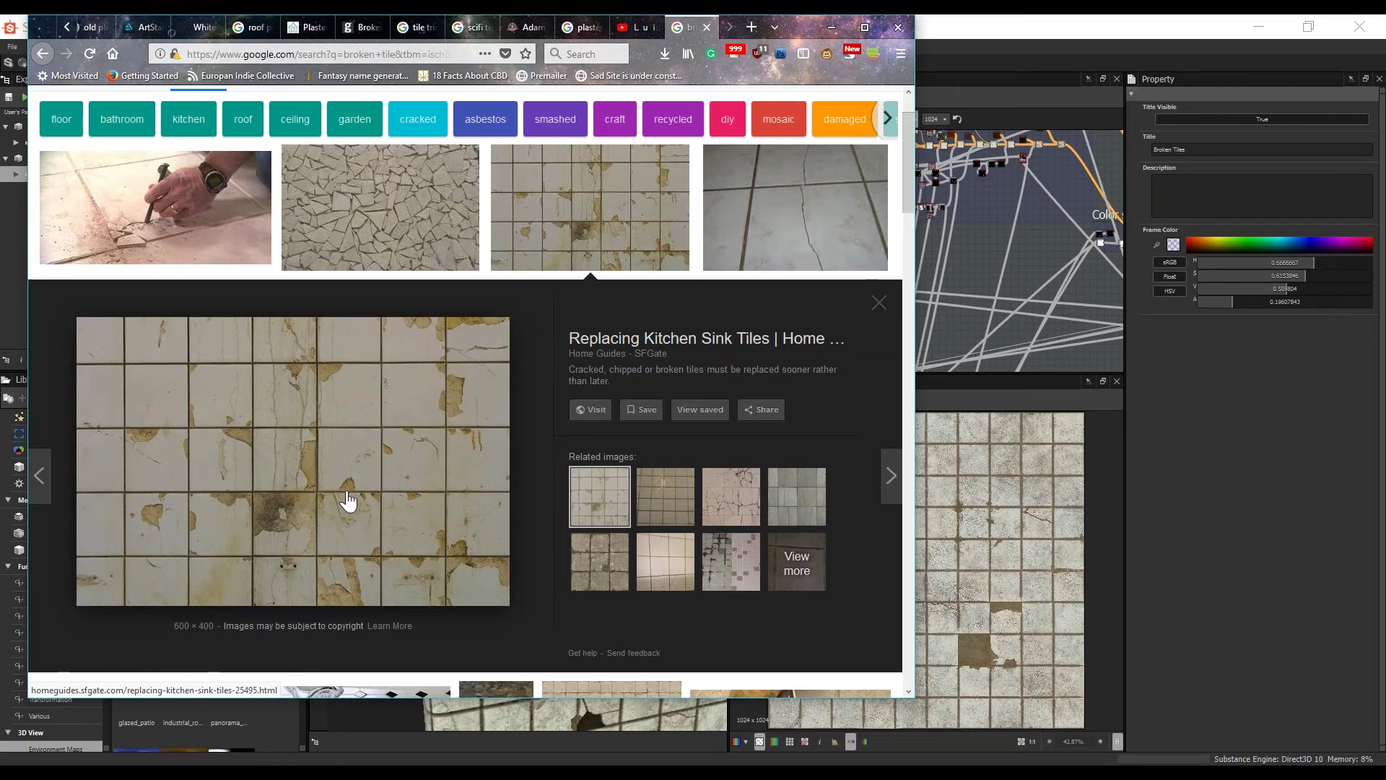
scroll(401, 491, "up", 2)
scroll(450, 483, "down", 2)
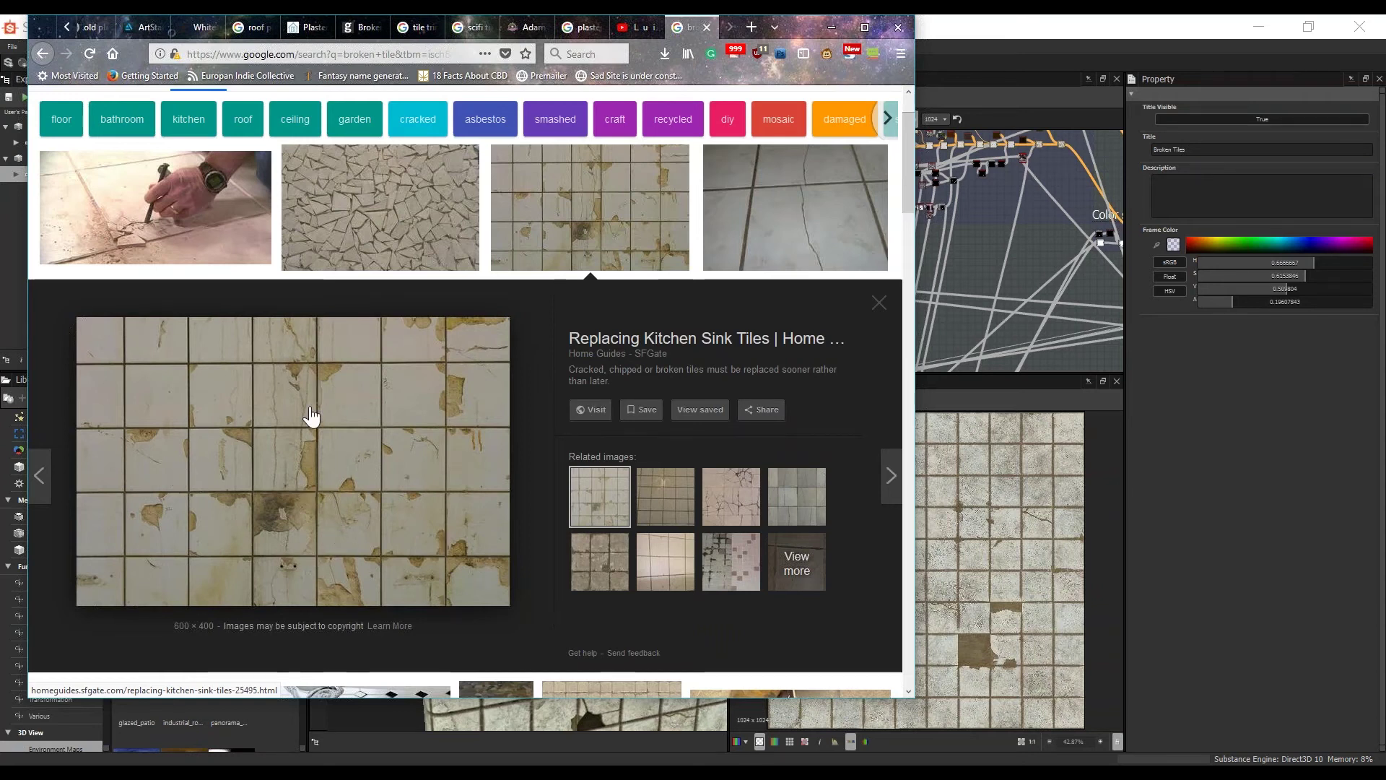
scroll(643, 300, "up", 2)
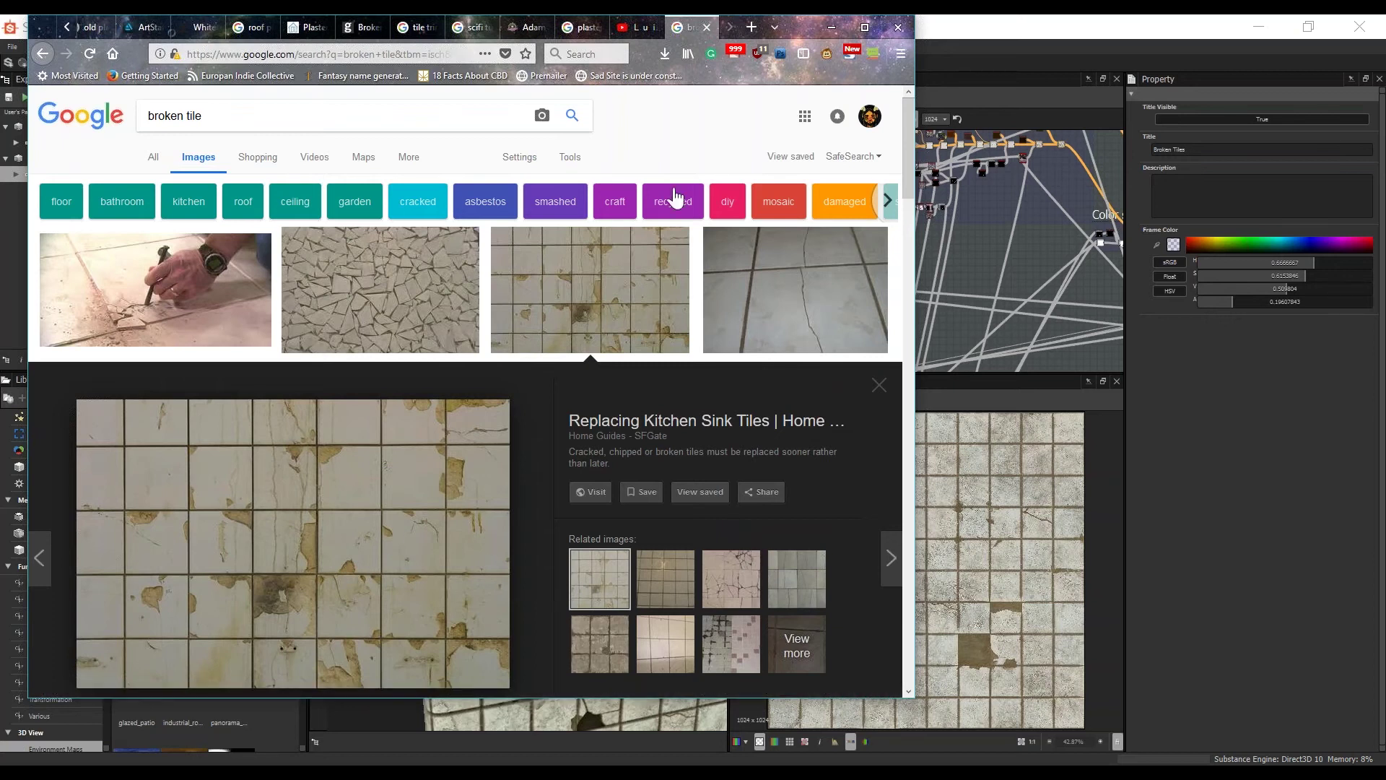
Step: Return to Substance Designer and create a new Physically Based (Metallic/Roughness) graph with the default name and settings
left_click(943, 31)
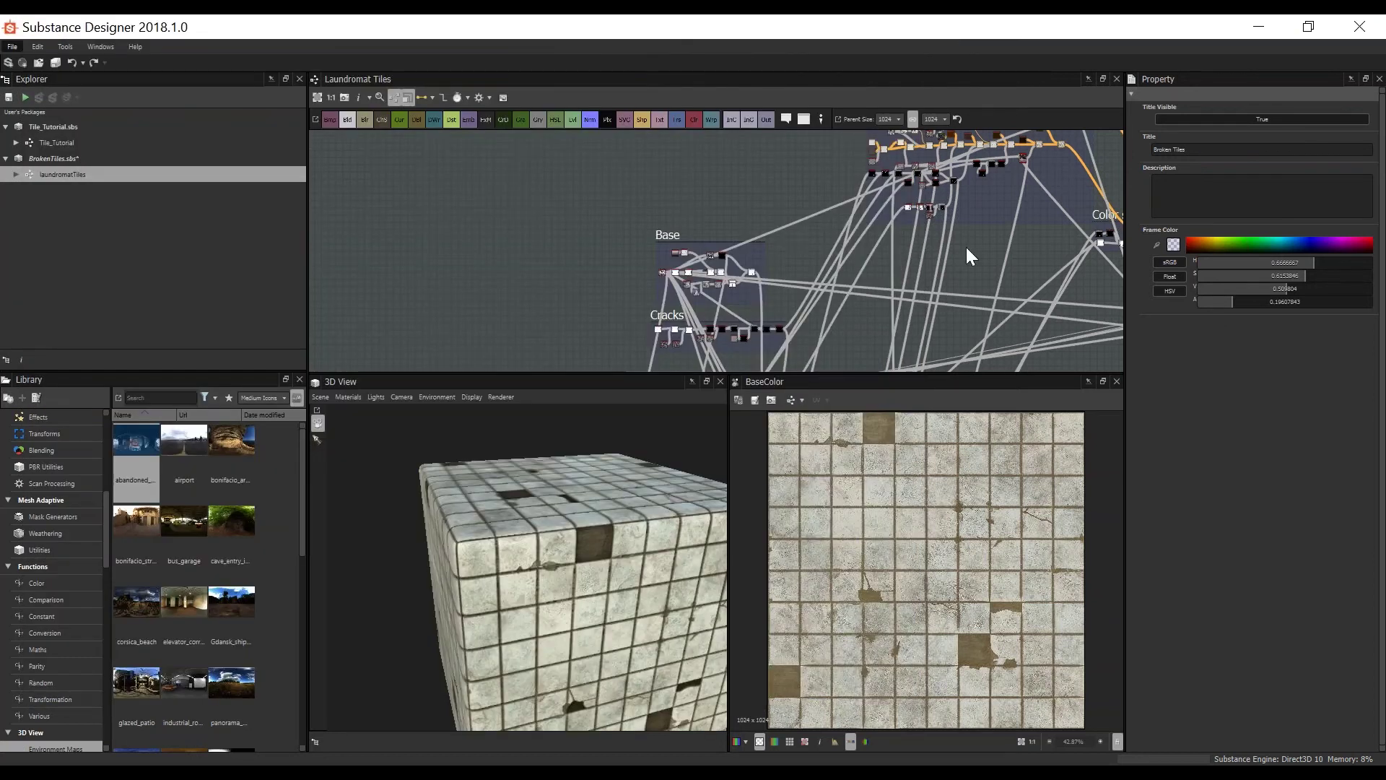
key("ctrl+n")
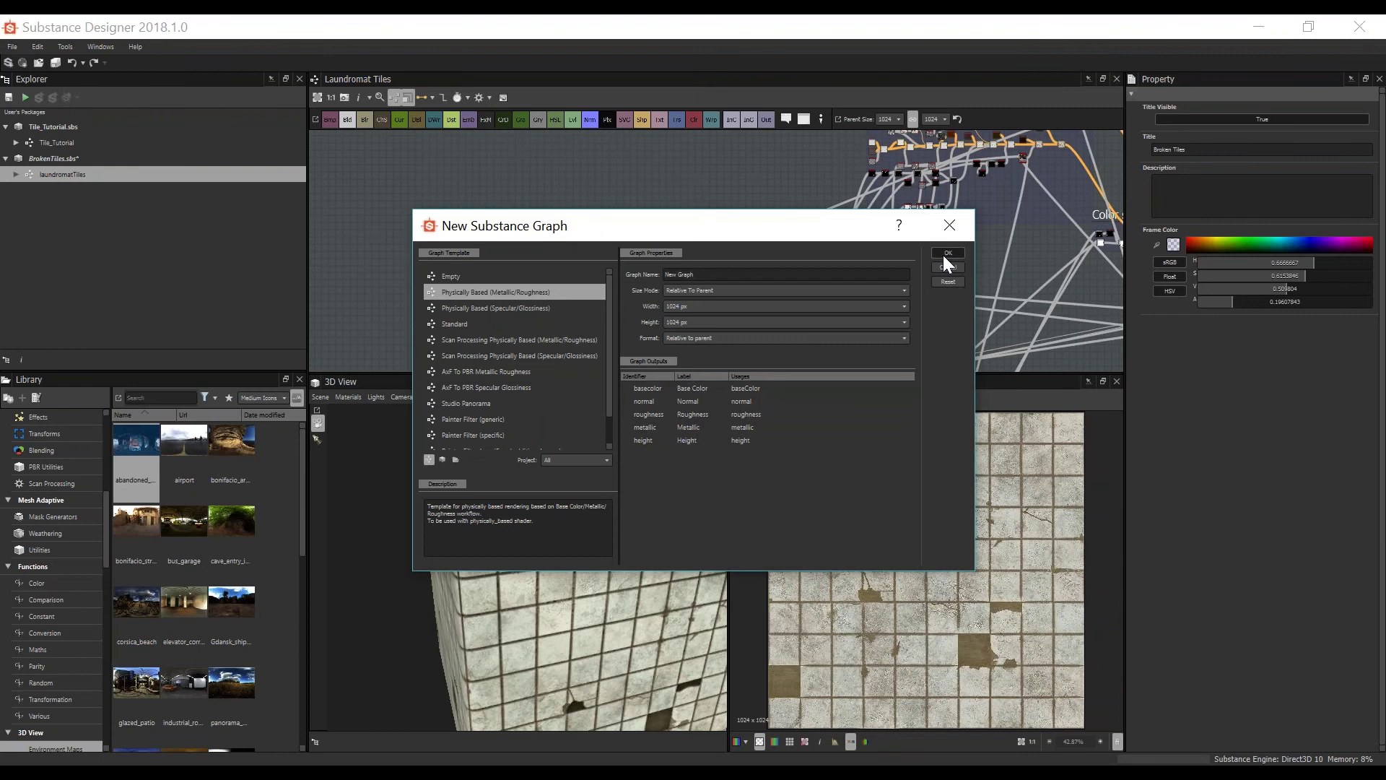
left_click(944, 254)
scroll(579, 268, "down", 4)
middle_click_drag(593, 292, 859, 326)
middle_click_drag(740, 280, 717, 221)
middle_click_drag(767, 280, 692, 310)
scroll(728, 309, "up", 2)
scroll(773, 315, "down", 1)
scroll(769, 297, "down", 2)
scroll(769, 300, "up", 1)
Step: Close the unsaved package containing New_Graph without saving its changes
right_click(93, 187)
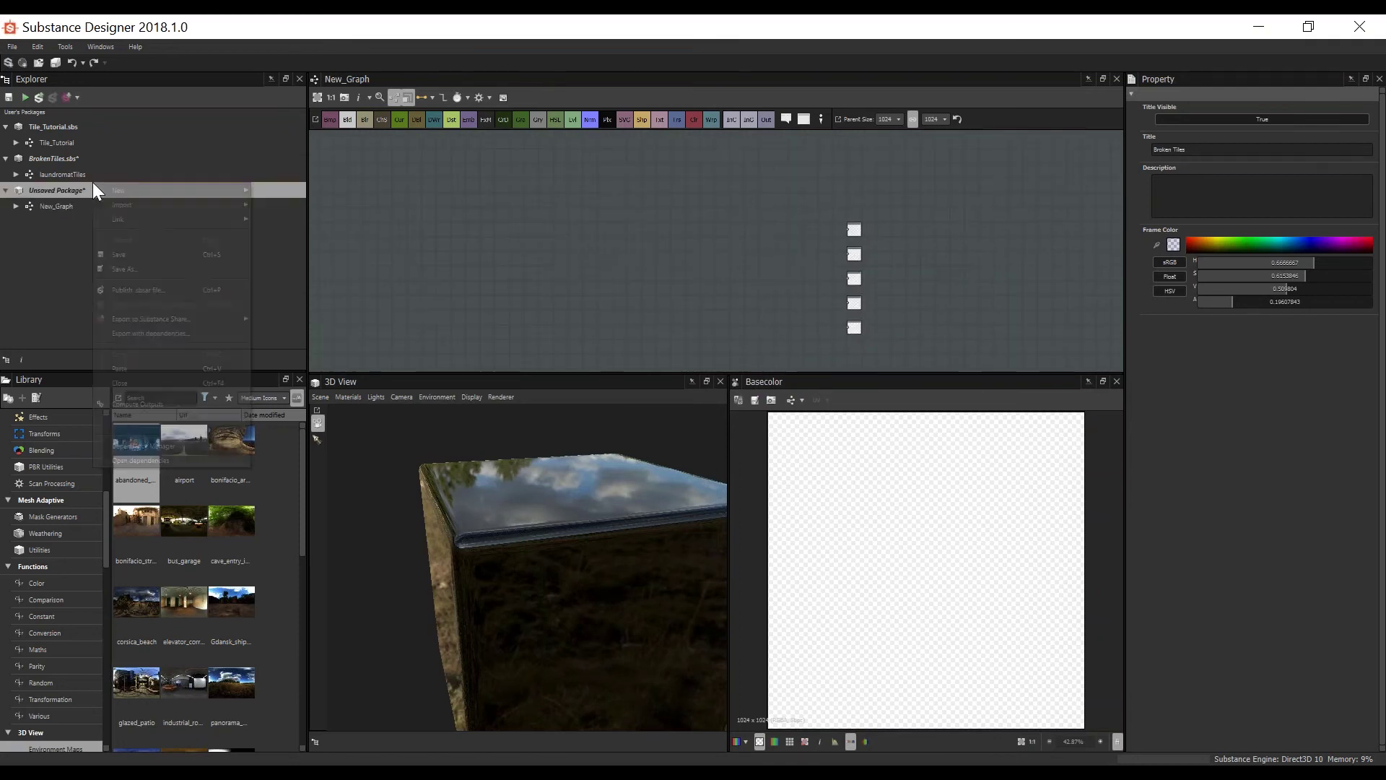
left_click(133, 381)
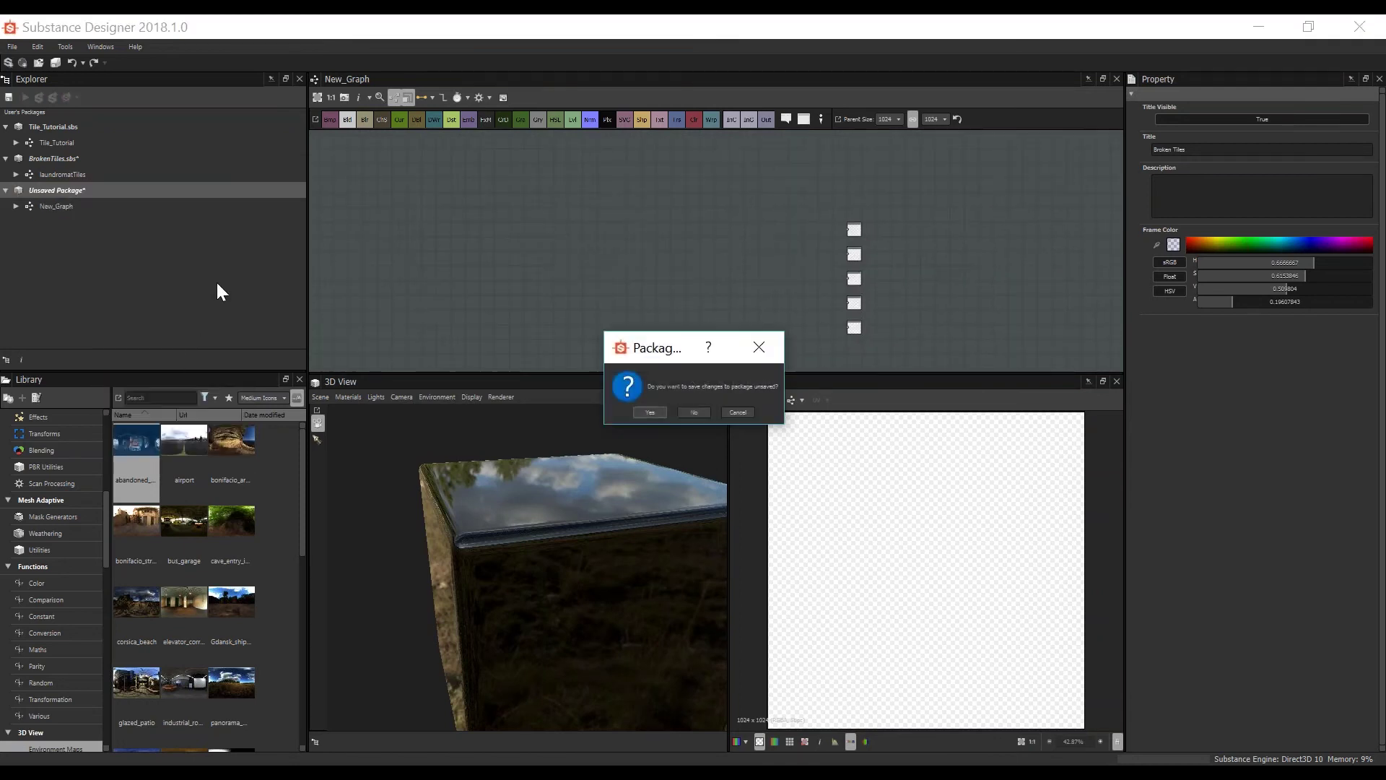
left_click(698, 412)
Step: Start a new Substance graph from the Physically Based (Metallic/Roughness) template and name it "Tile Destroyed"
left_click(17, 49)
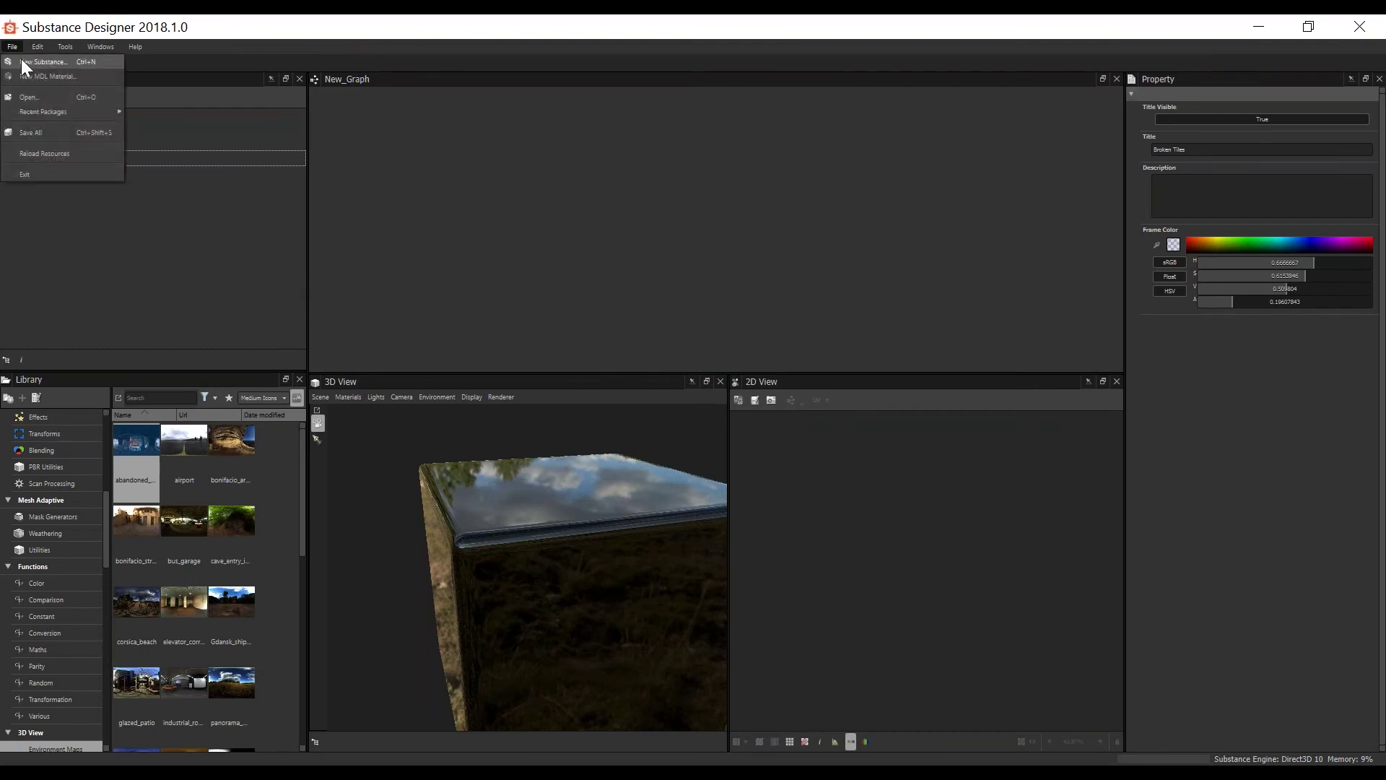
left_click(94, 61)
left_click_drag(709, 224, 718, 191)
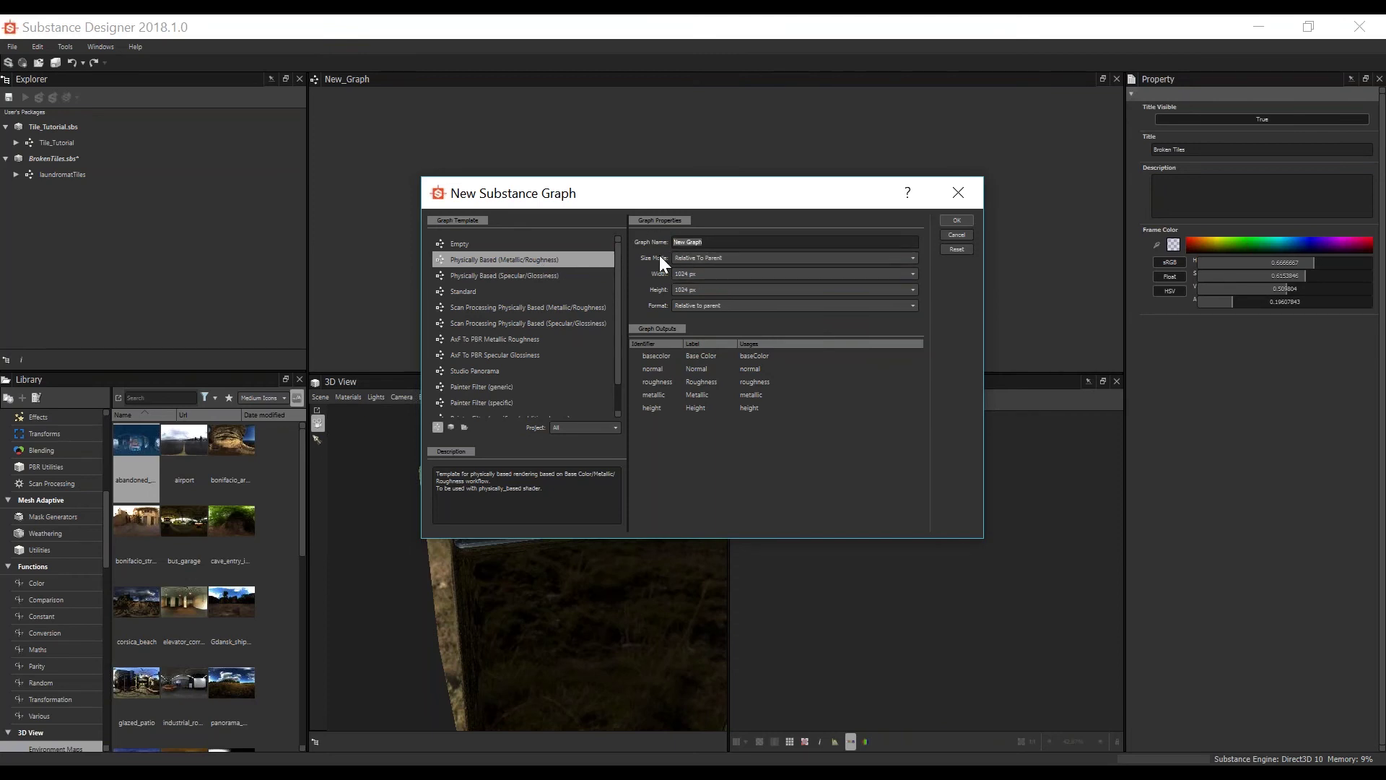
type("Tile ")
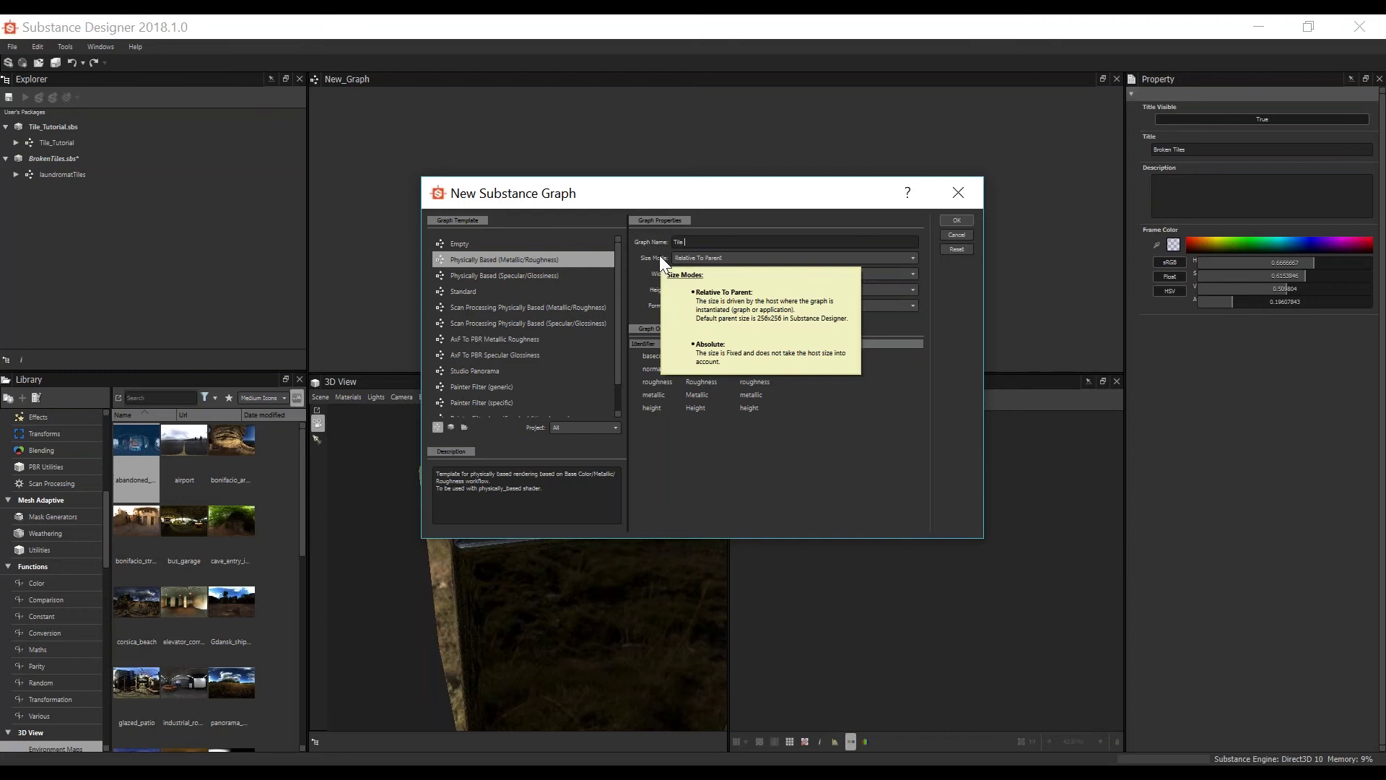
type("8")
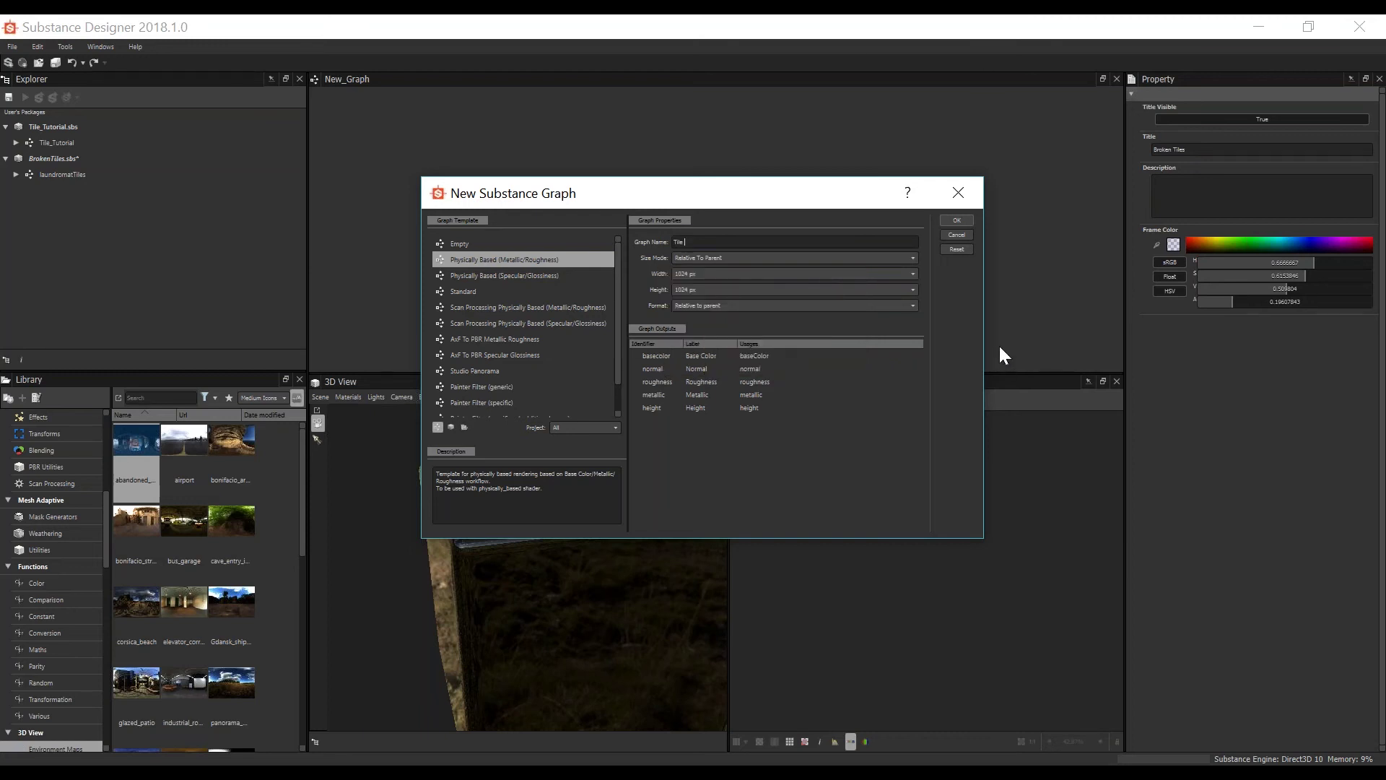
type("Destroyed")
Step: Choose a width of 1024 px and the Relative To Parent size mode, and create the graph
left_click(713, 274)
left_click(713, 275)
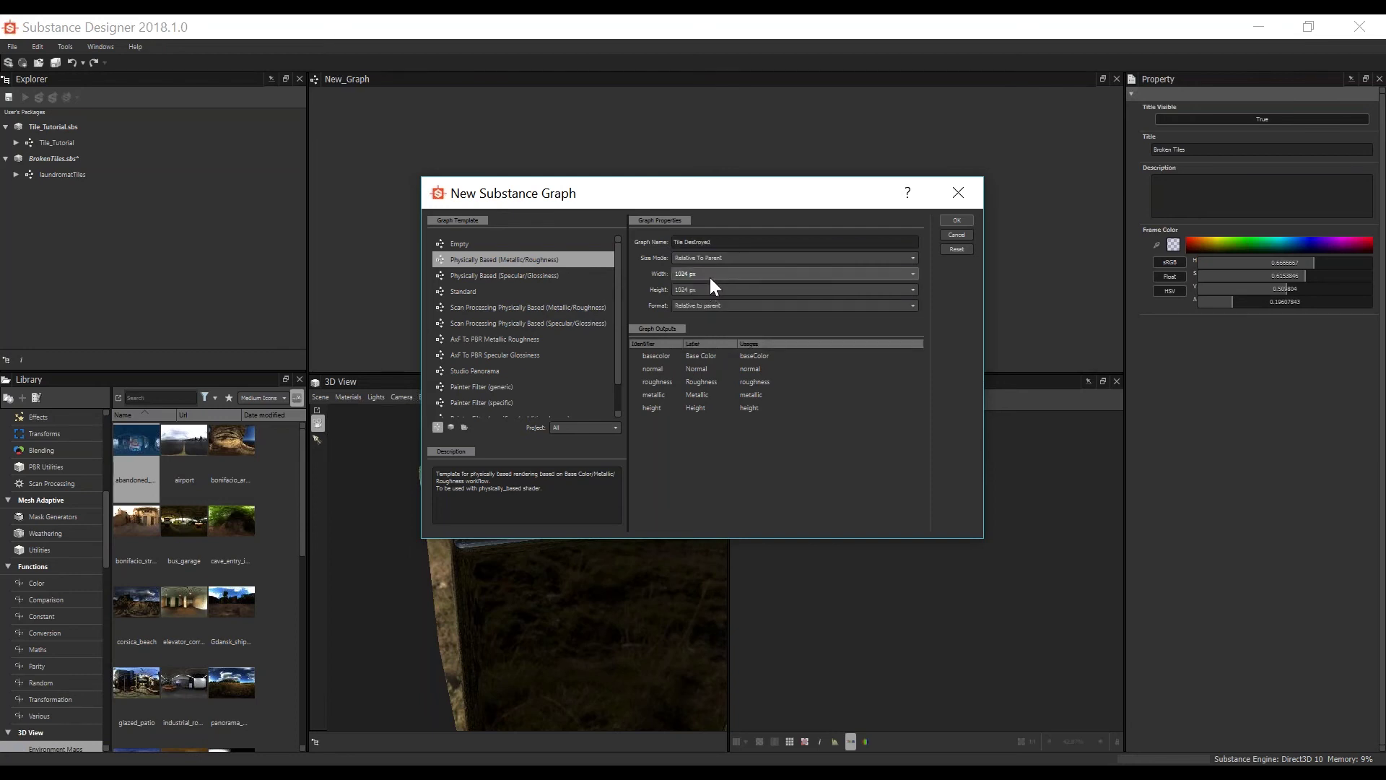
left_click(709, 278)
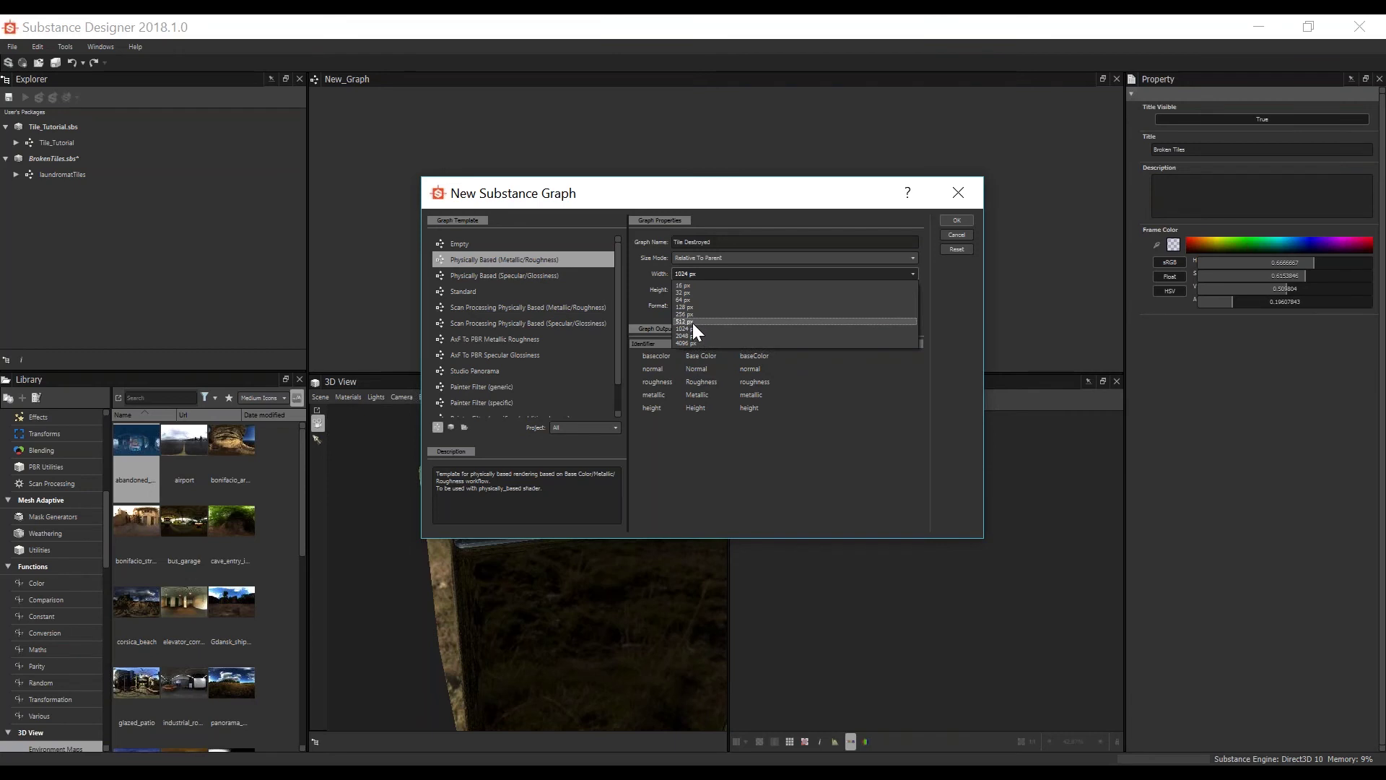
left_click(691, 328)
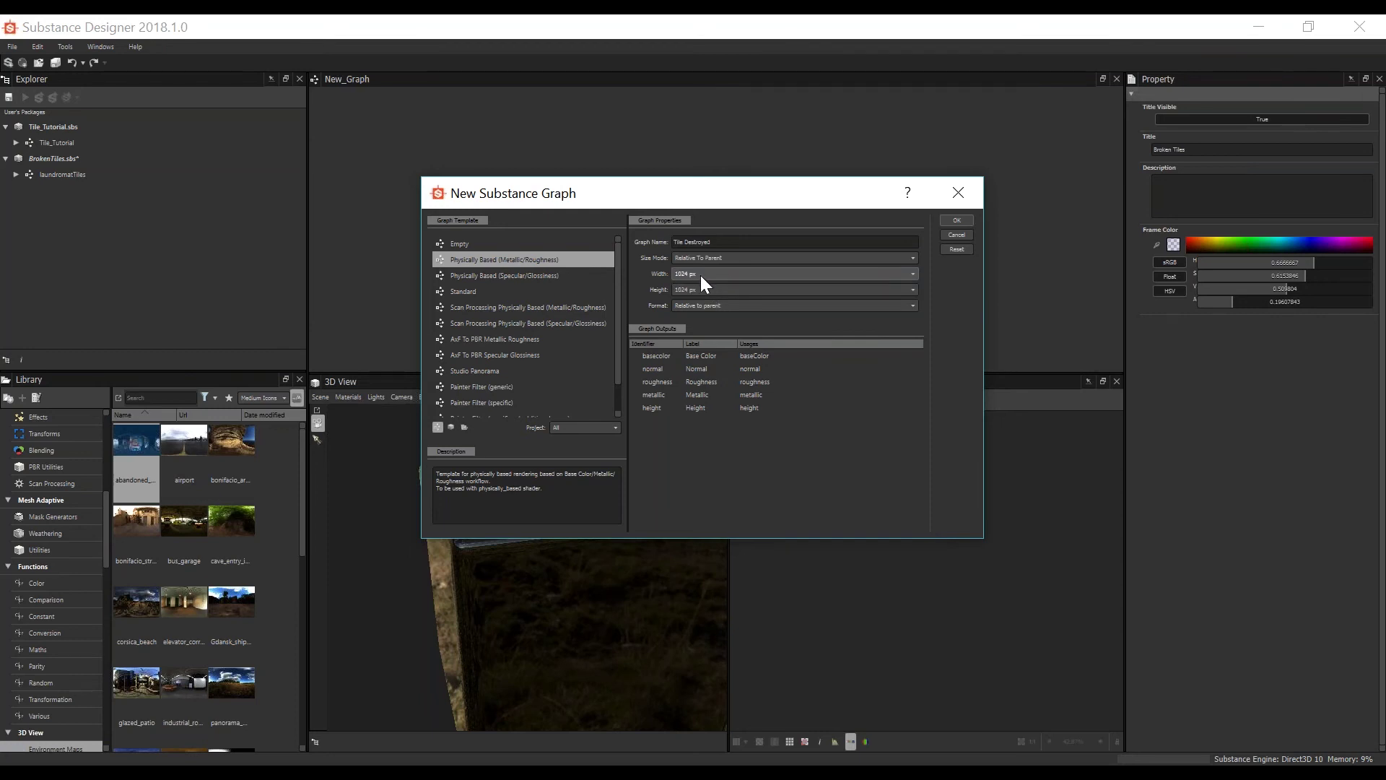
left_click(690, 275)
left_click(690, 327)
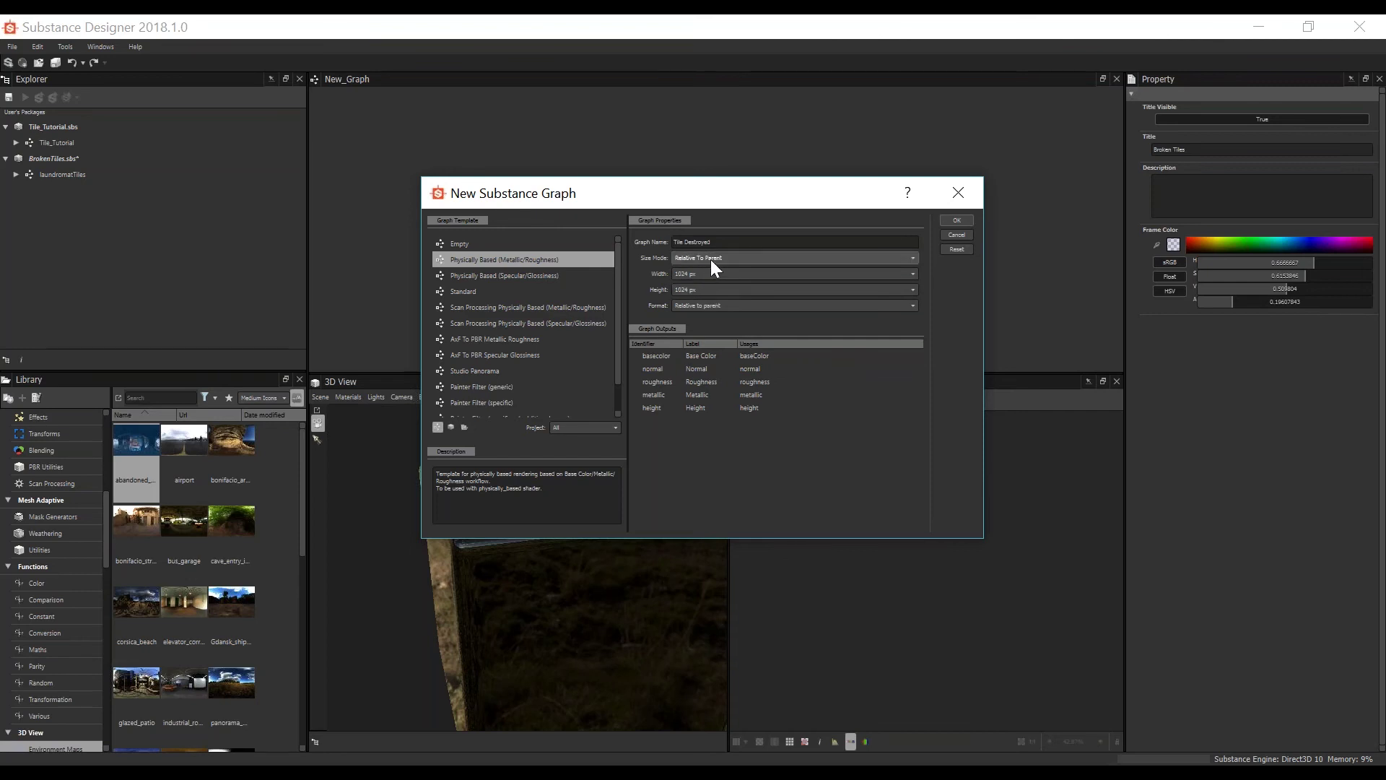
mouse_move(710, 259)
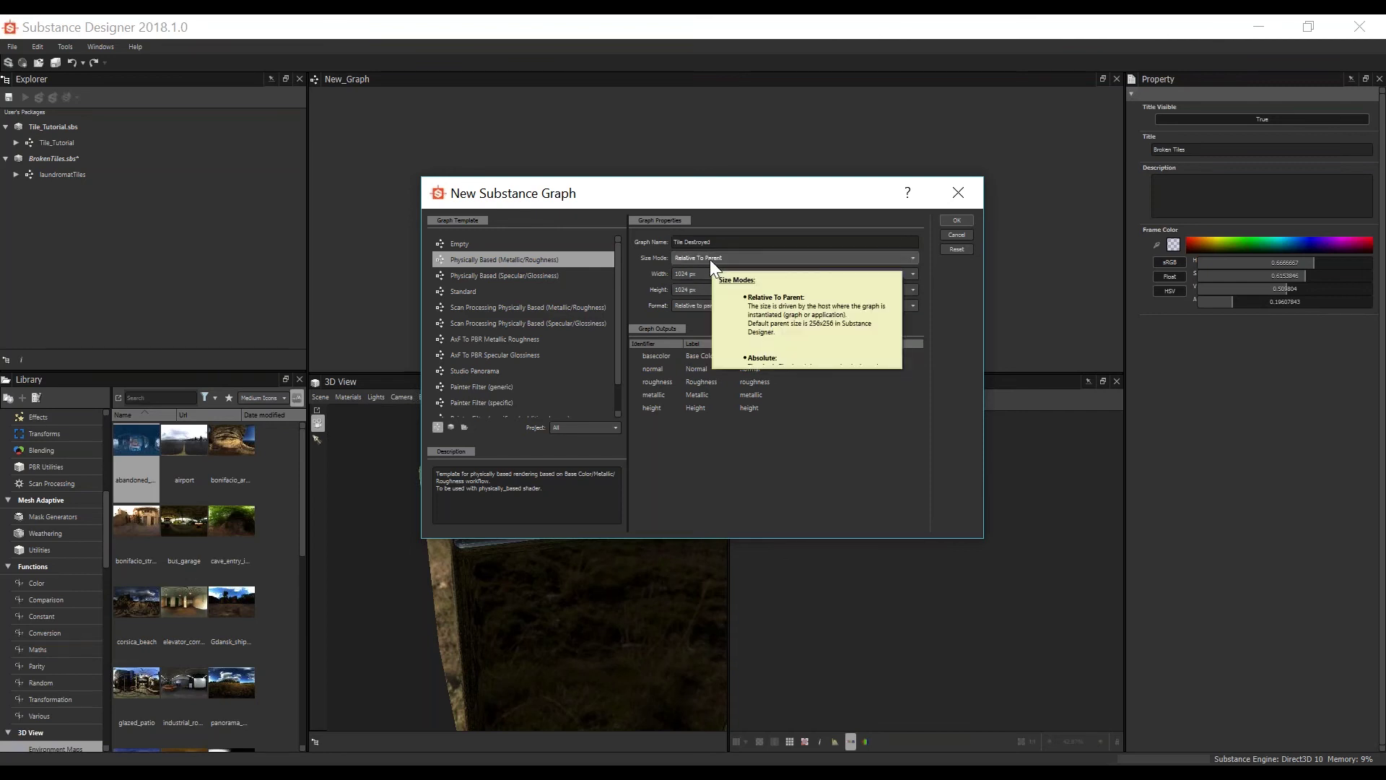
left_click(706, 258)
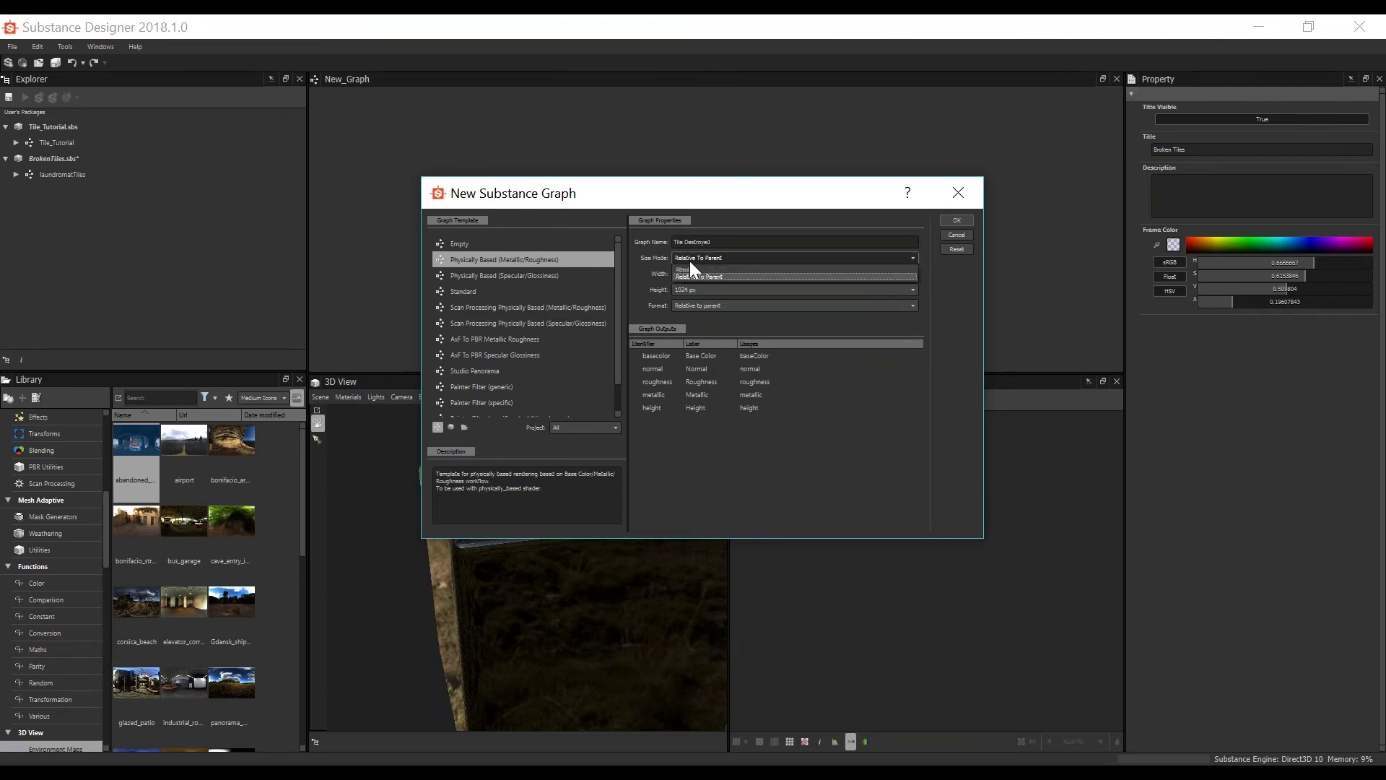
left_click(696, 276)
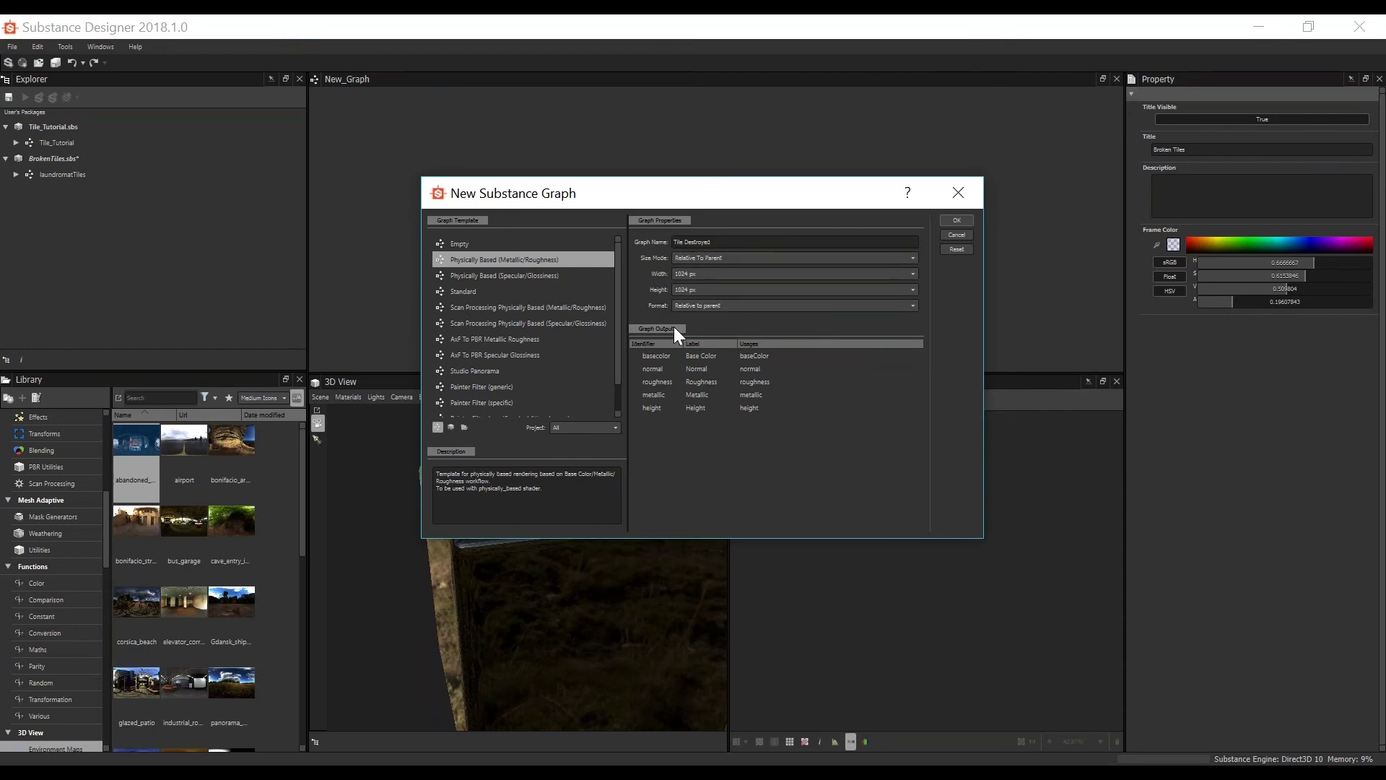
left_click(955, 220)
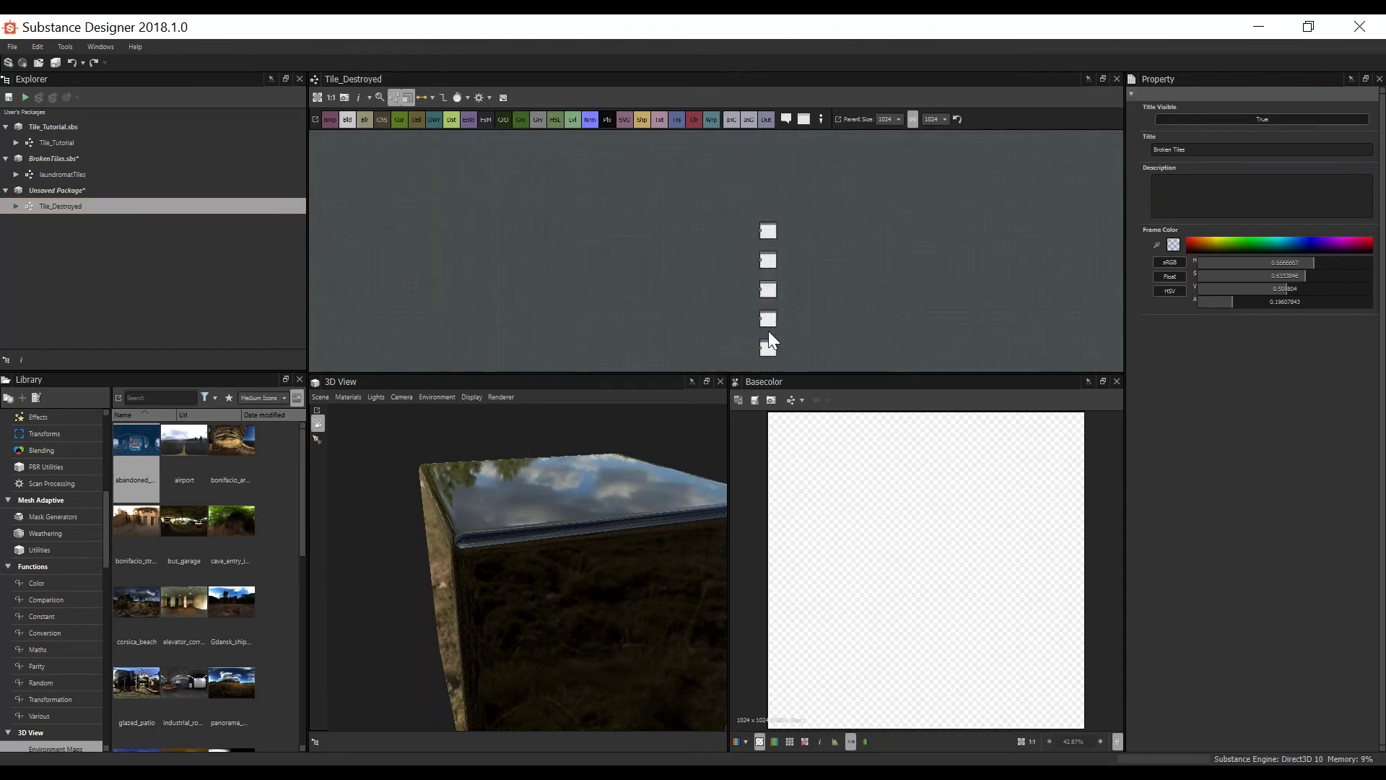
Step: Examine the template's output nodes in the Tile_Destroyed graph, from base color down to height
mouse_move(774, 355)
middle_mouse_down()
mouse_move(760, 292)
mouse_move(777, 339)
mouse_move(784, 307)
mouse_move(783, 337)
middle_mouse_up()
scroll(761, 293, "up", 2)
scroll(784, 302, "down", 1)
scroll(799, 193, "up", 1)
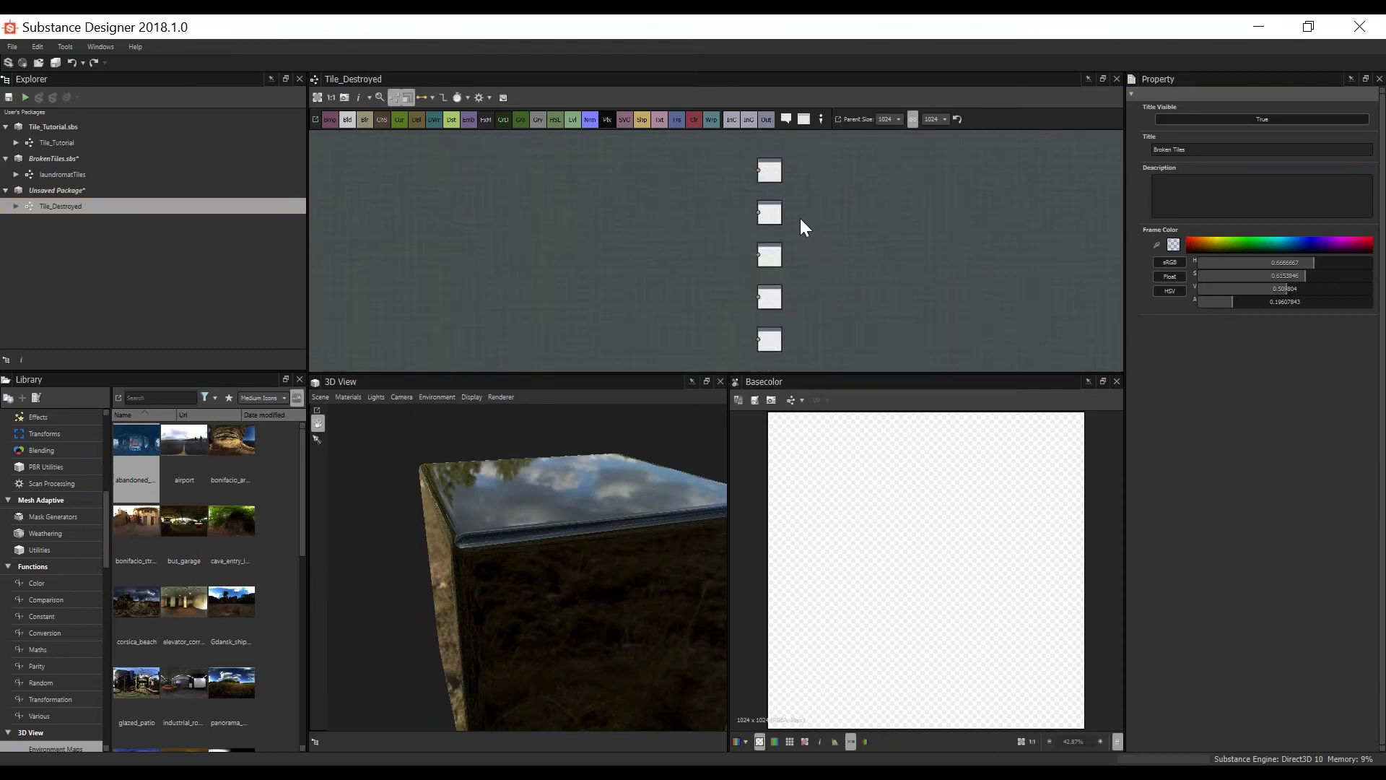
middle_click_drag(781, 278, 776, 229)
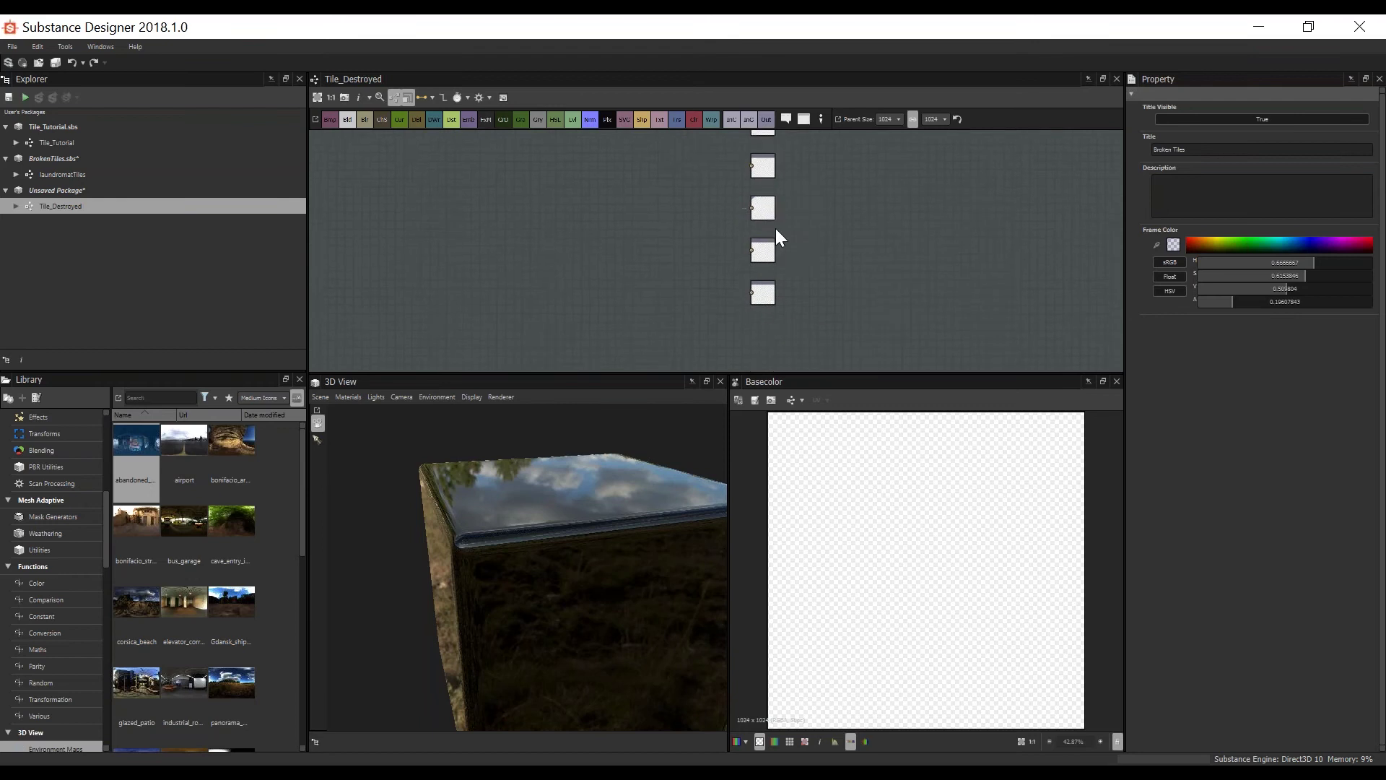
scroll(773, 291, "up", 6)
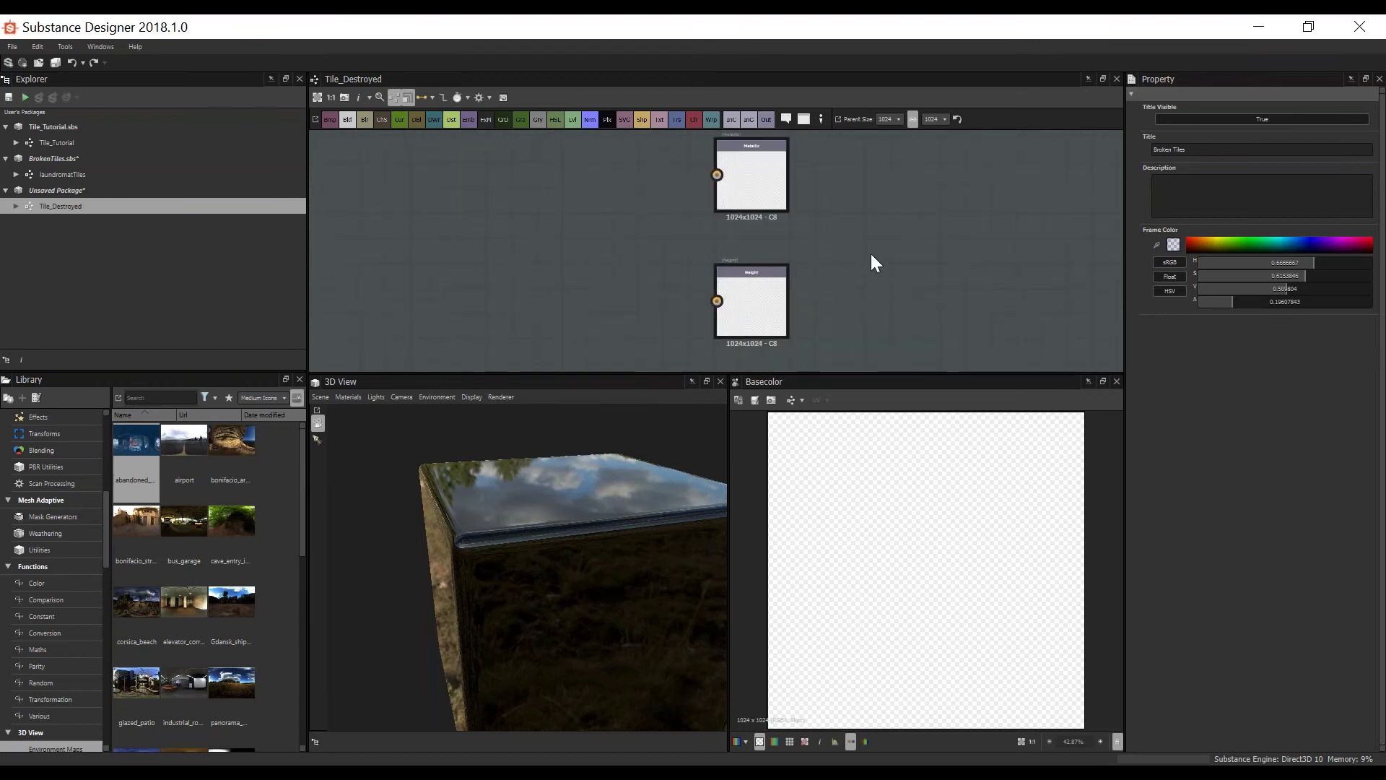
mouse_move(813, 142)
middle_mouse_down()
mouse_move(794, 229)
mouse_move(810, 410)
middle_mouse_up()
scroll(811, 420, "up", 1)
middle_click_drag(808, 201, 804, 290)
mouse_move(768, 137)
middle_mouse_down()
mouse_move(765, 222)
mouse_move(823, 166)
mouse_move(828, 135)
middle_mouse_up()
middle_click_drag(785, 239, 808, 164)
mouse_move(805, 354)
middle_mouse_down()
mouse_move(782, 264)
mouse_move(785, 94)
middle_mouse_up()
middle_click_drag(791, 267, 799, 173)
scroll(784, 312, "down", 3)
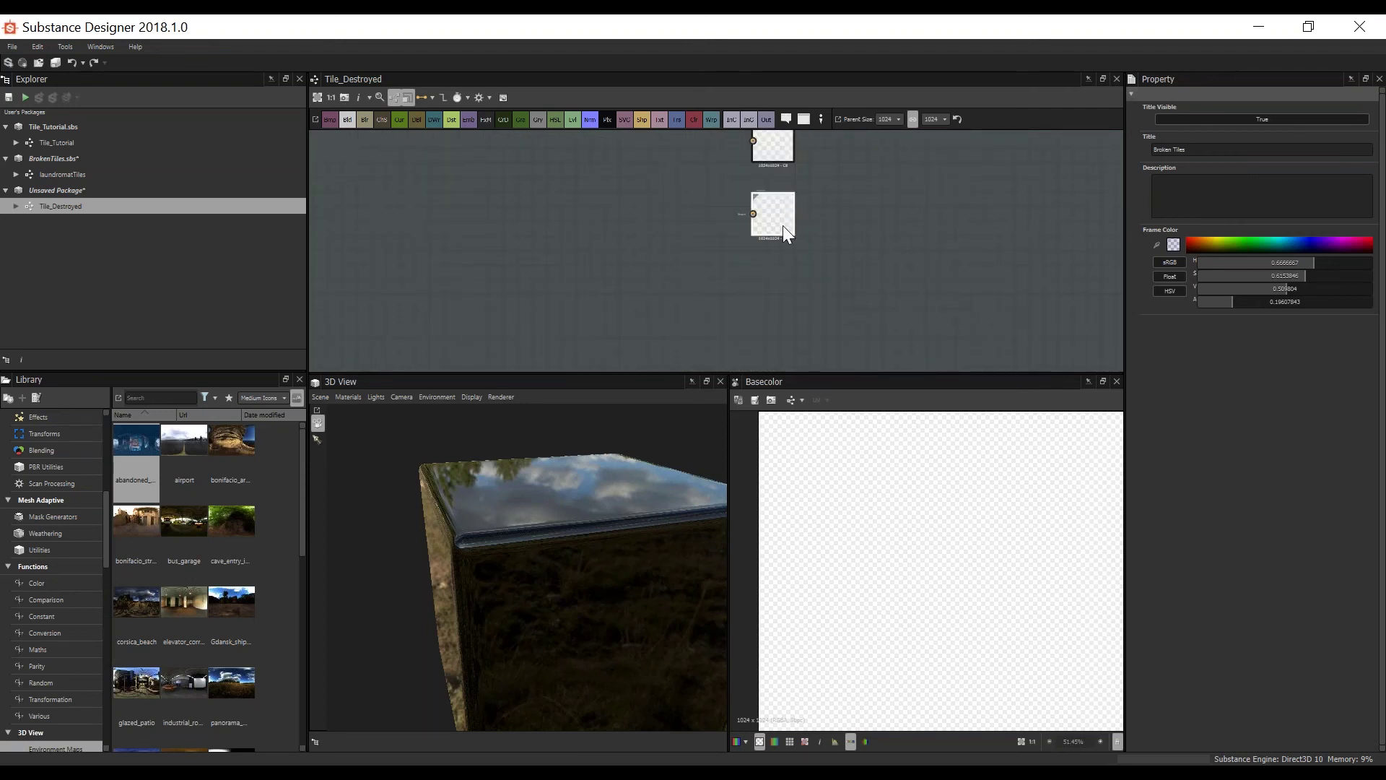
Step: Add an Output node below the Height output in the graph, and restore and reposition the application window
left_click(784, 229)
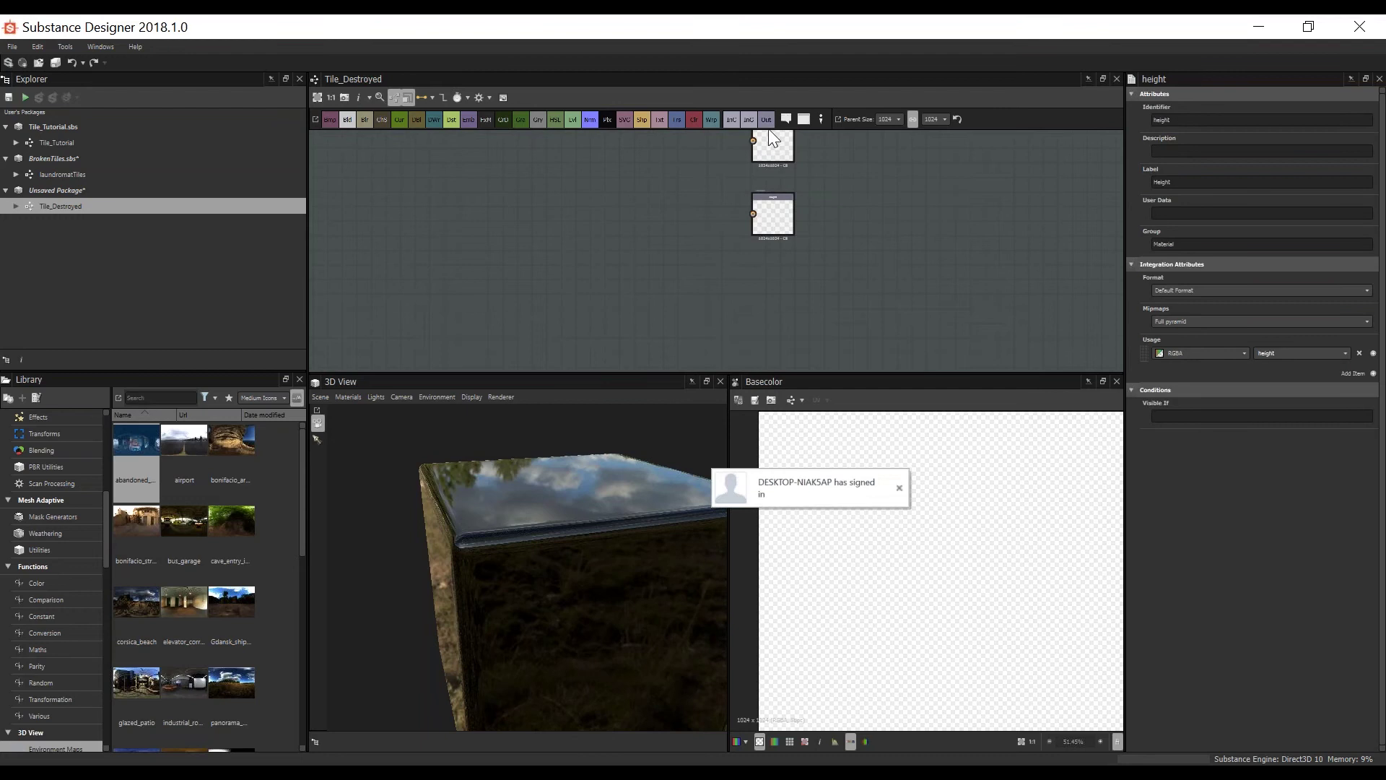
left_click_drag(767, 120, 765, 281)
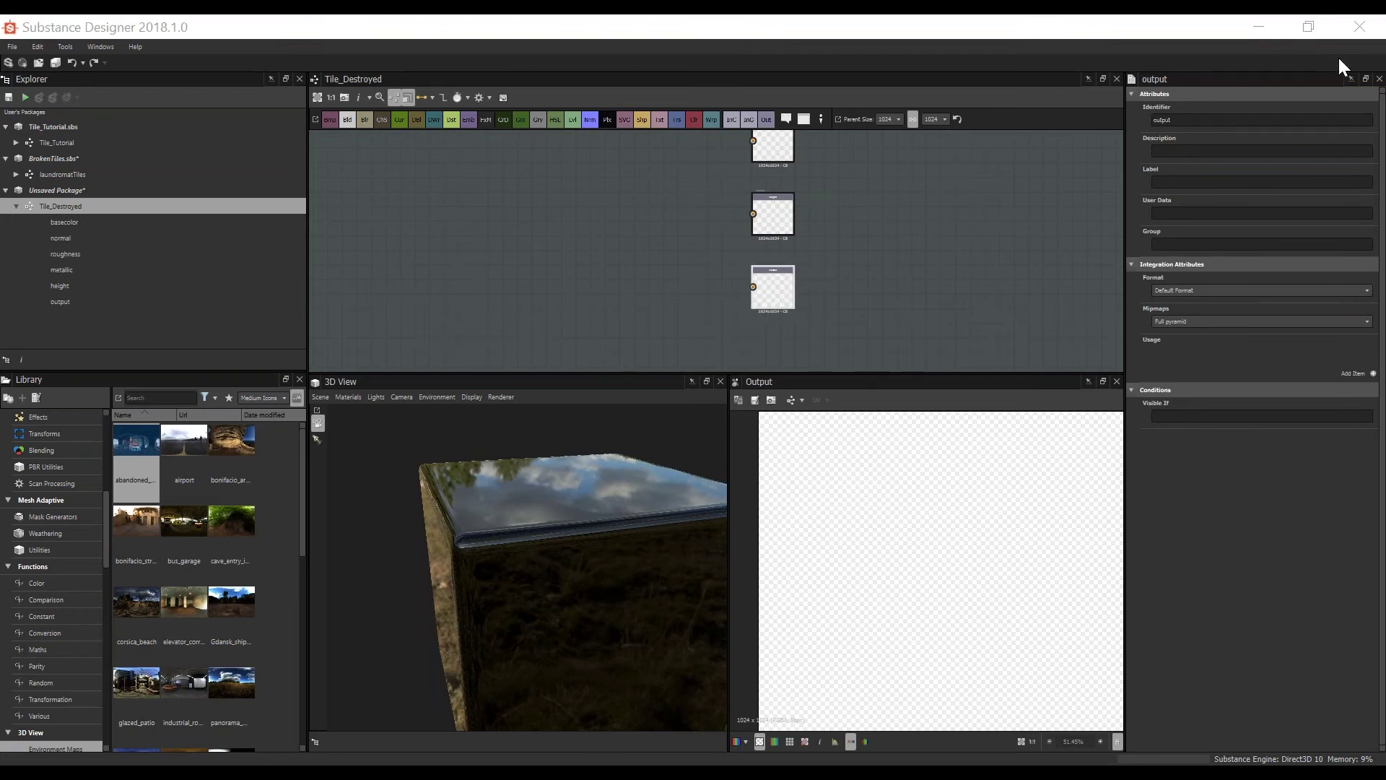
left_click(1325, 27)
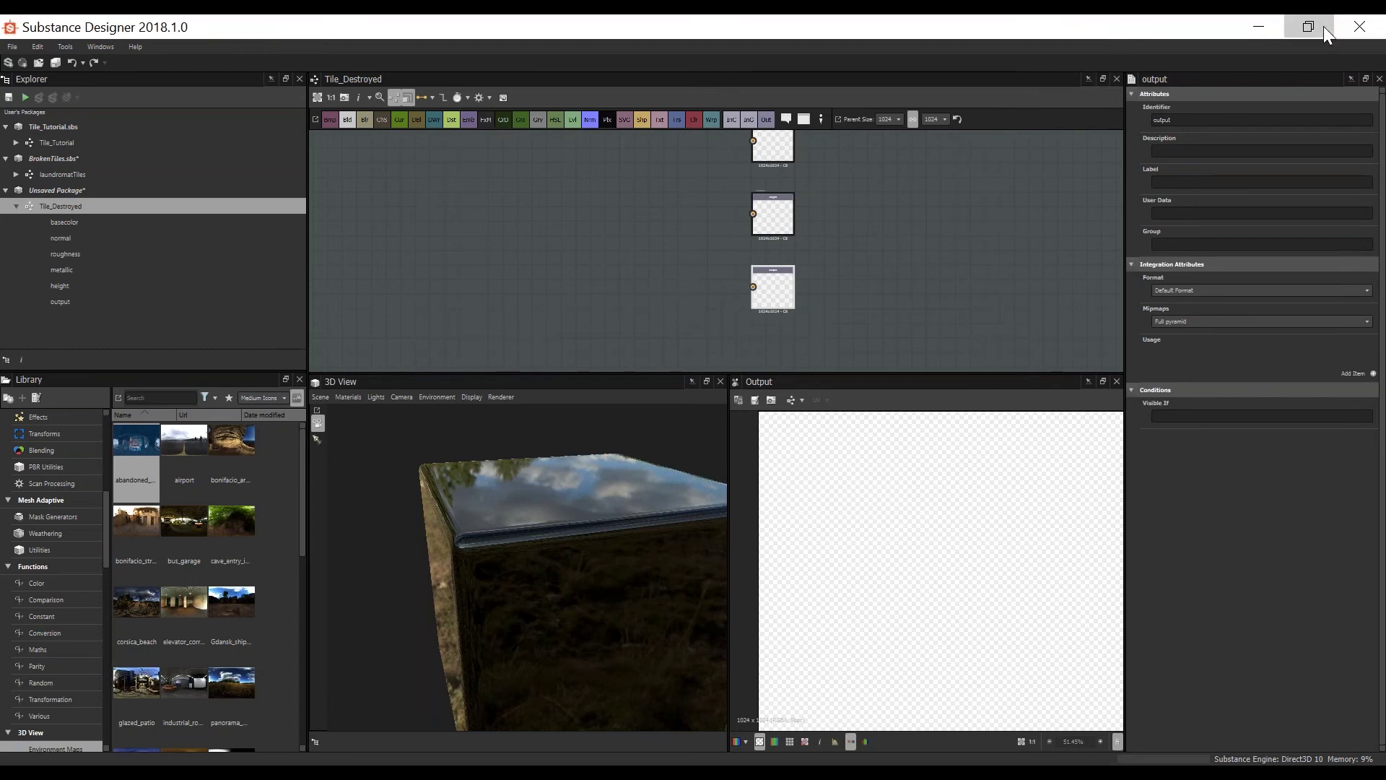
left_click(1323, 26)
left_click_drag(1168, 36, 1074, 36)
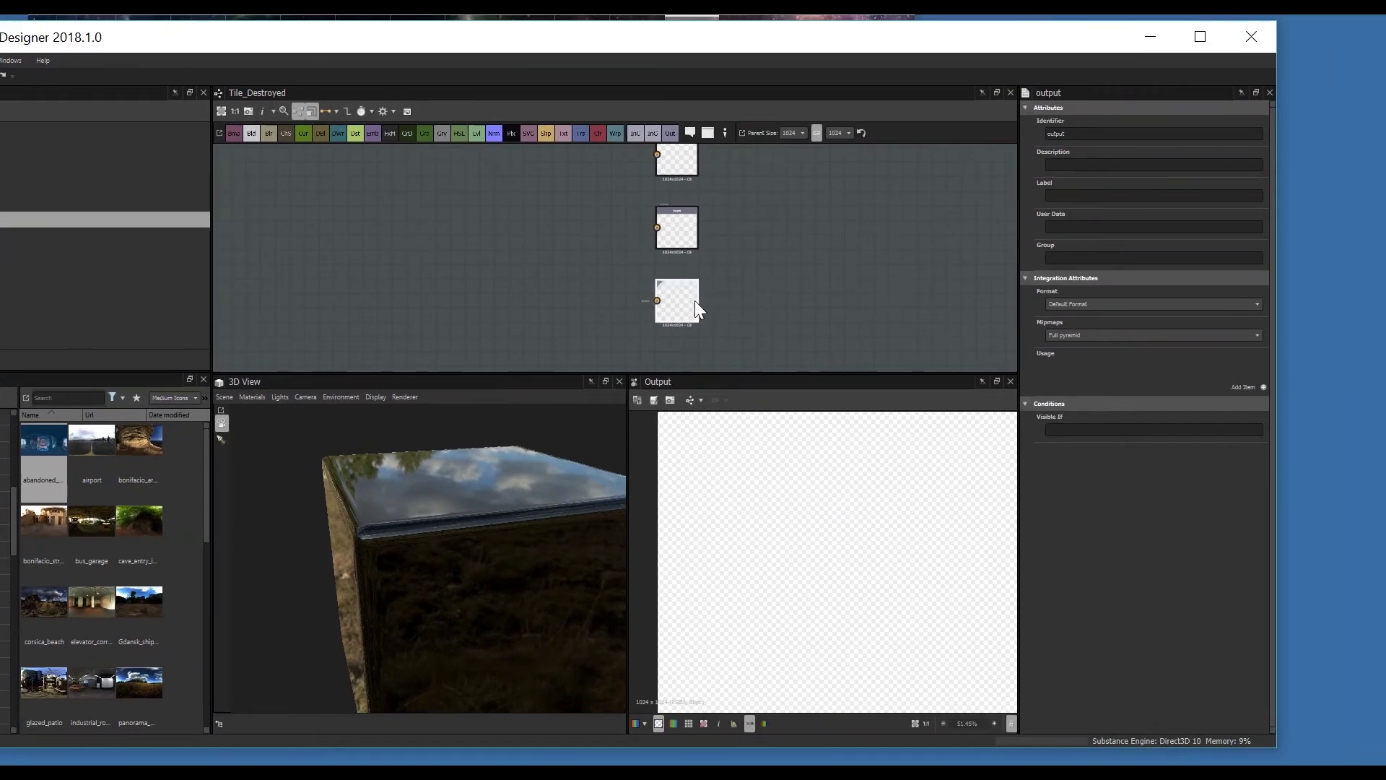
Step: Set the new output's identifier to ambientOcclusion, its label to Ambient Occlusion and its group to Material
scroll(758, 229, "up", 2)
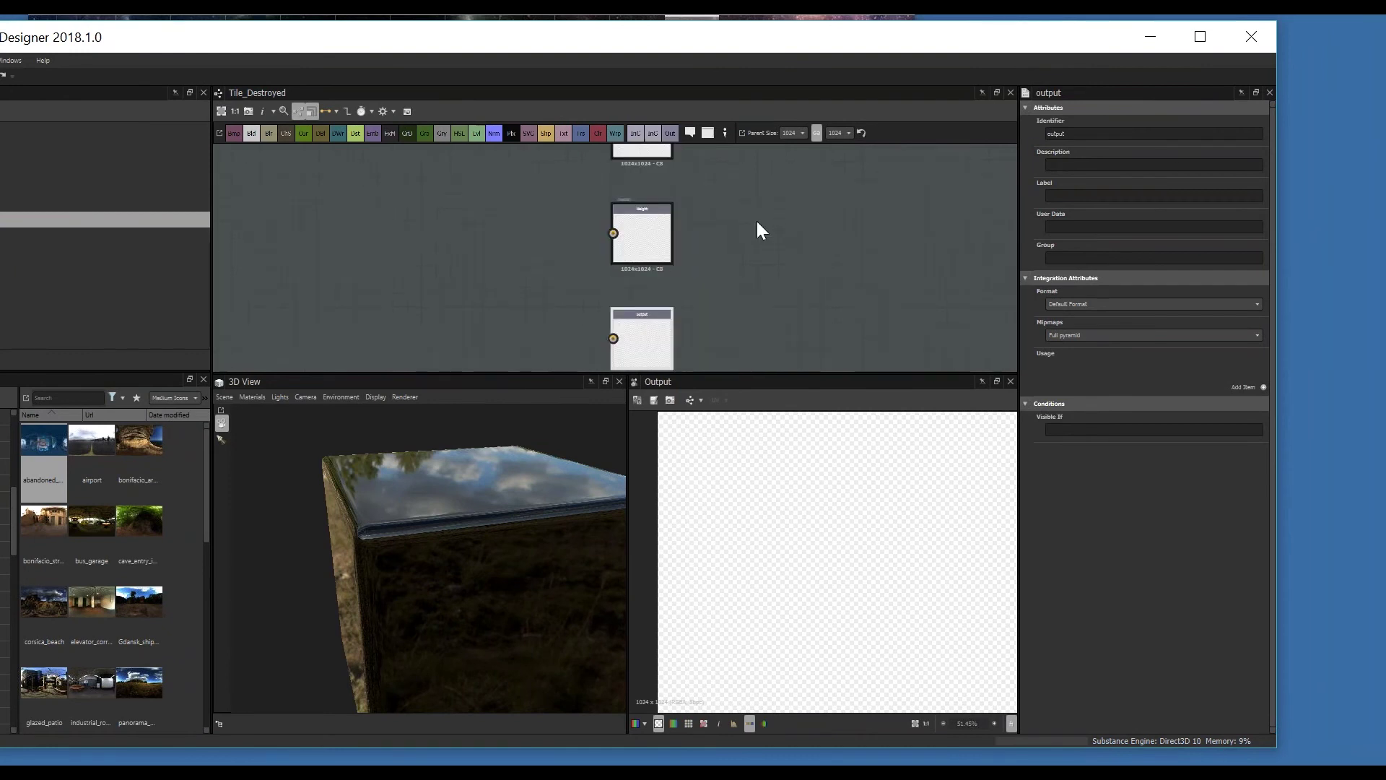
scroll(758, 229, "down", 2)
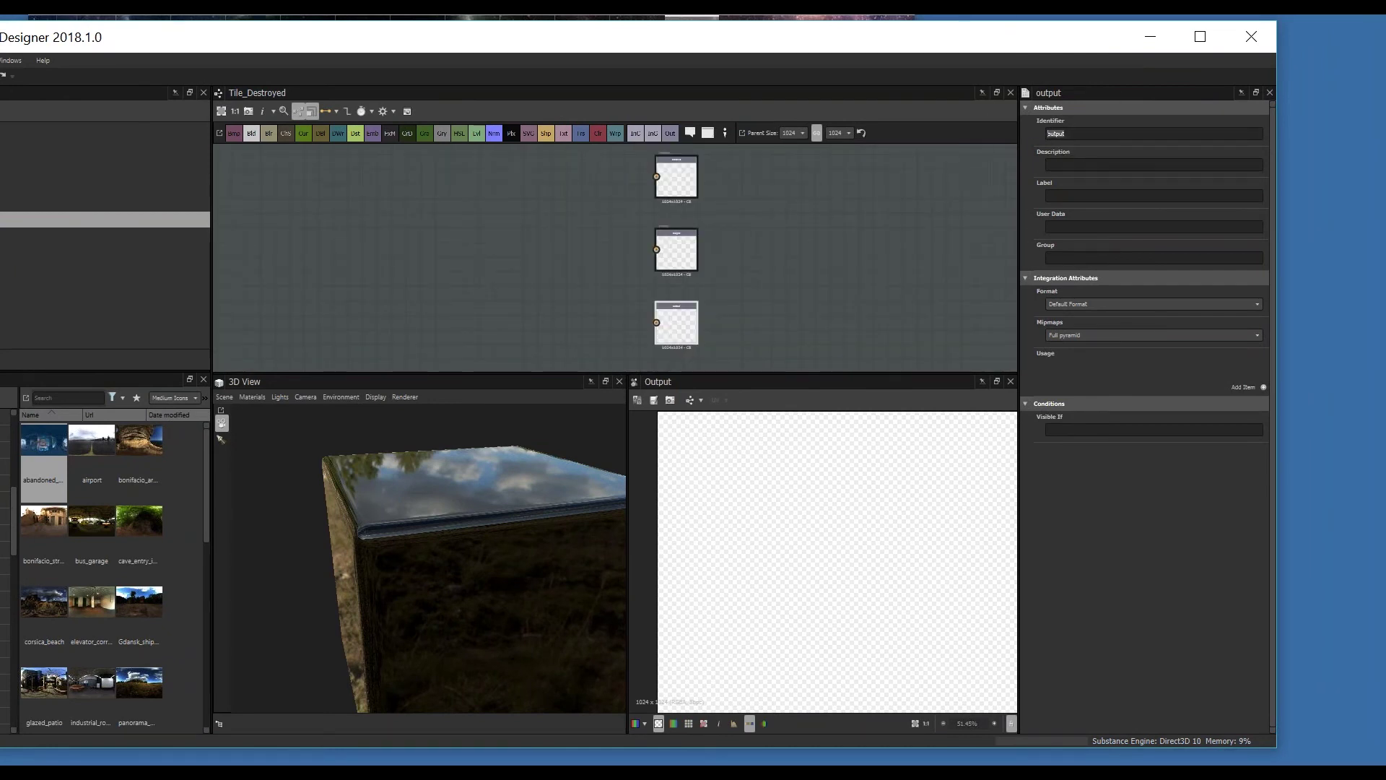
type("s")
type("mbien")
type("tOcclusio")
type("no")
key("BackSpace")
type("Oc")
Step: Add a usage item to the Ambient Occlusion output and set it to ambientOcclusion
left_click_drag(1107, 40, 1034, 35)
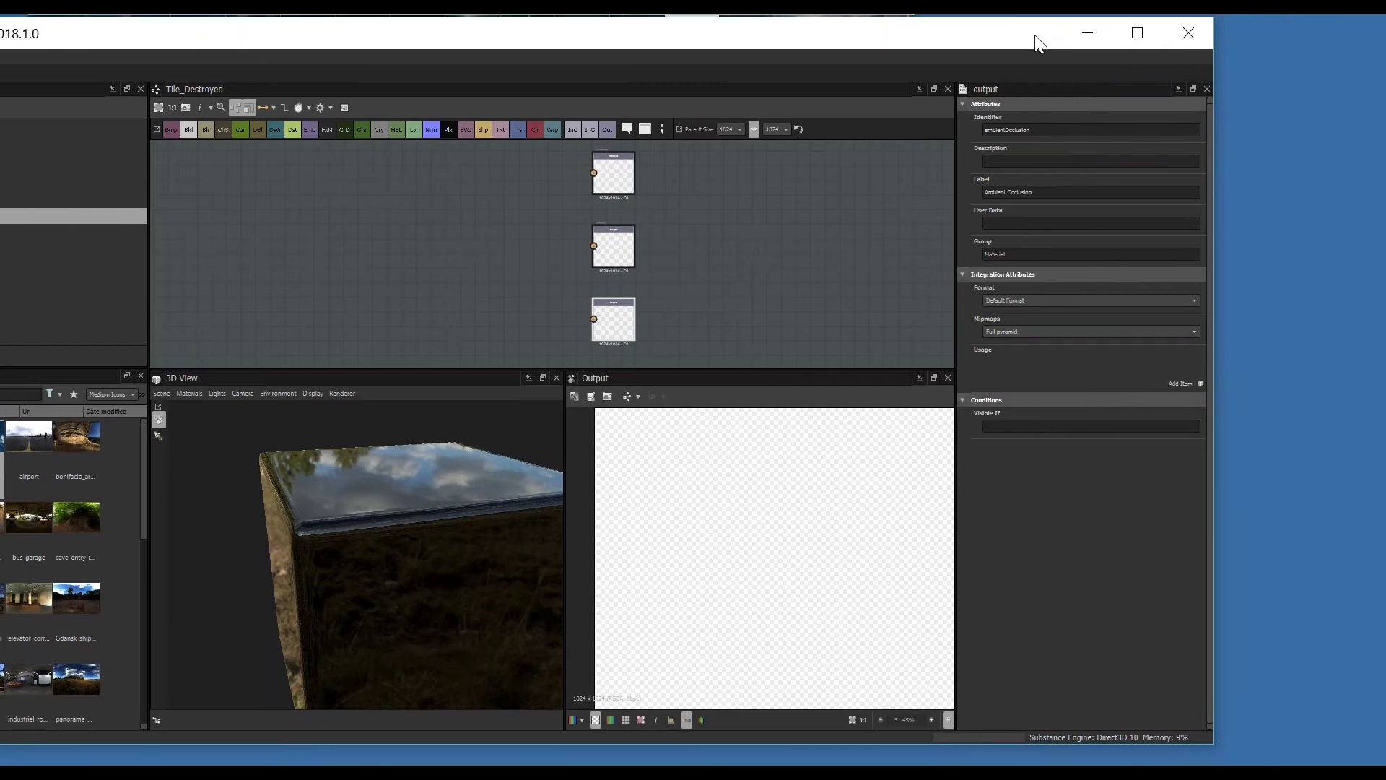
left_click(1193, 382)
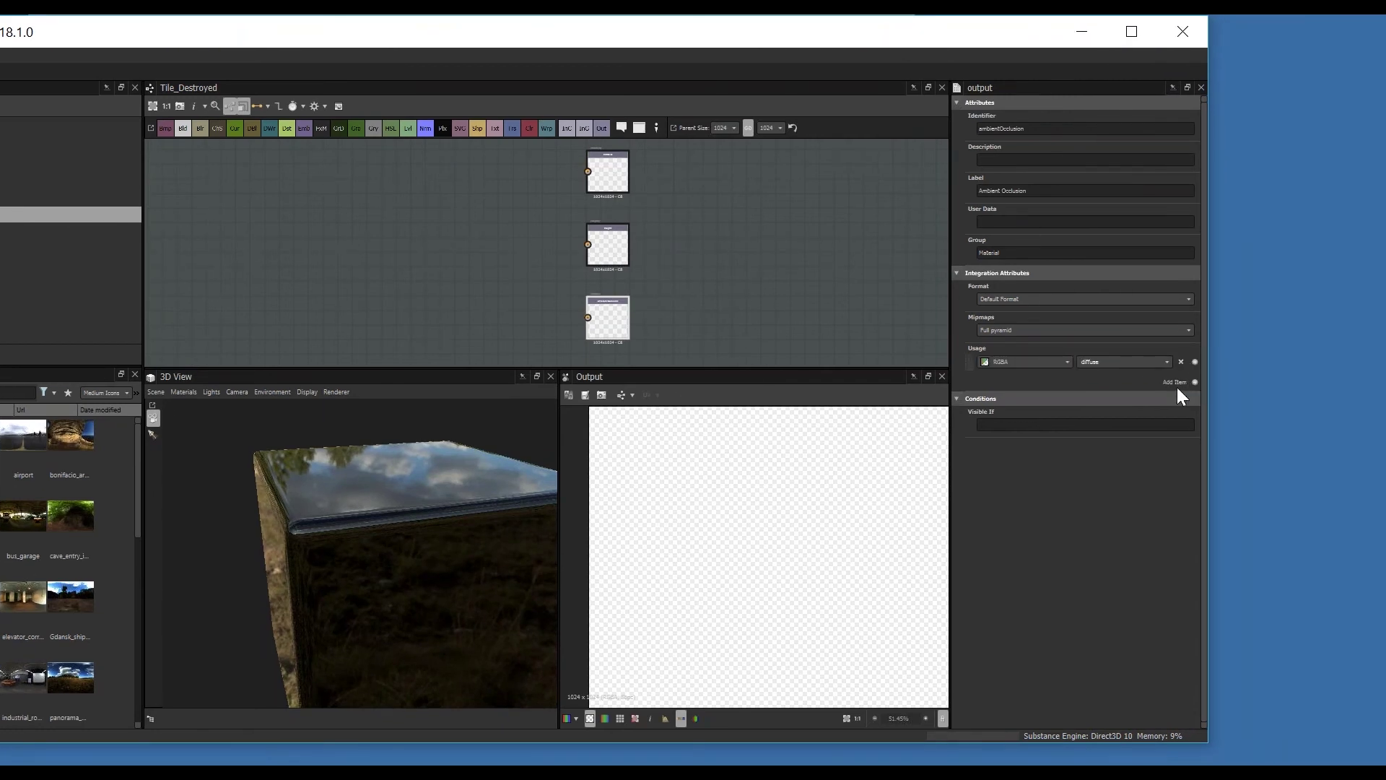
left_click(1162, 362)
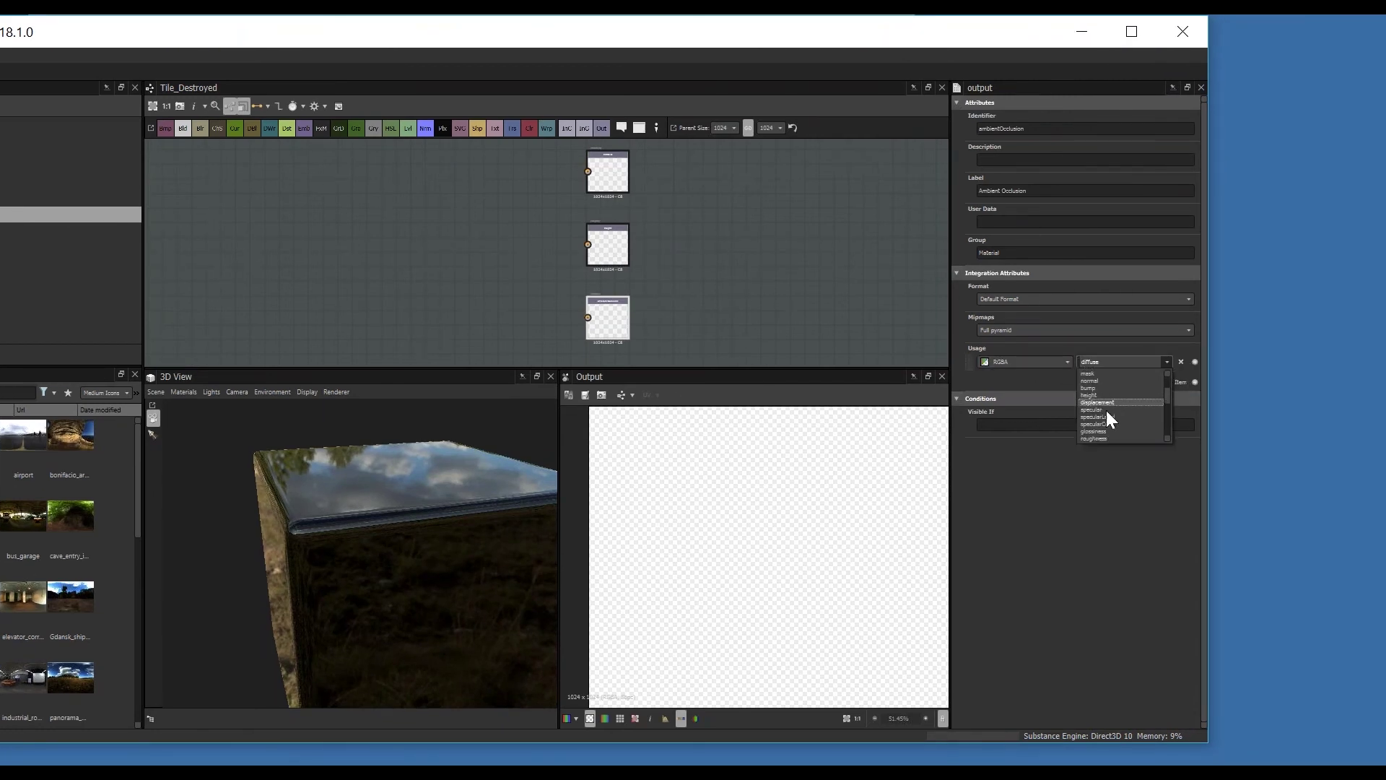
scroll(1106, 416, "down", 2)
scroll(1106, 418, "up", 3)
left_click(1116, 389)
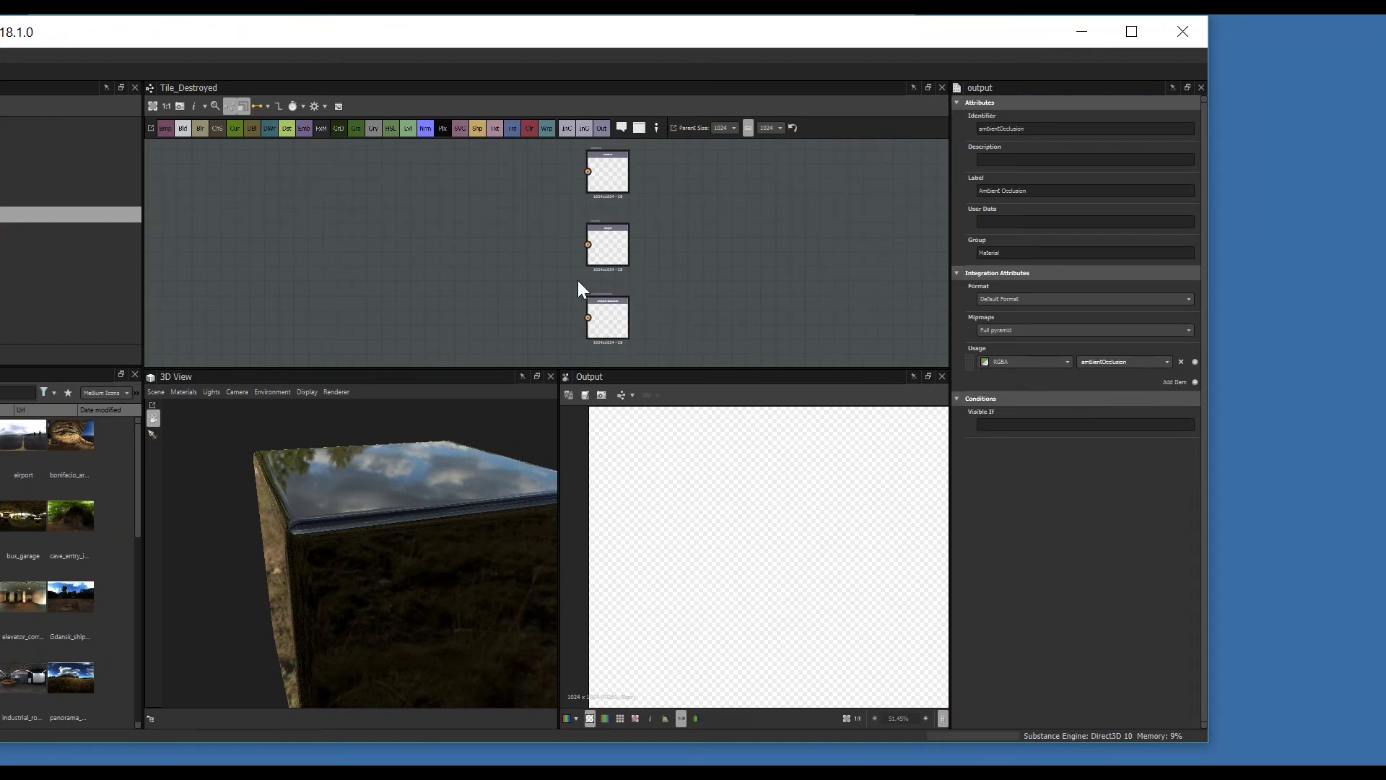
Step: Review the complete column of output nodes in the Tile_Destroyed graph
key("f")
scroll(768, 312, "down", 2)
middle_click_drag(770, 322, 795, 338)
mouse_move(795, 233)
middle_mouse_down()
mouse_move(799, 199)
mouse_move(799, 235)
middle_mouse_up()
left_click_drag(799, 199, 839, 340)
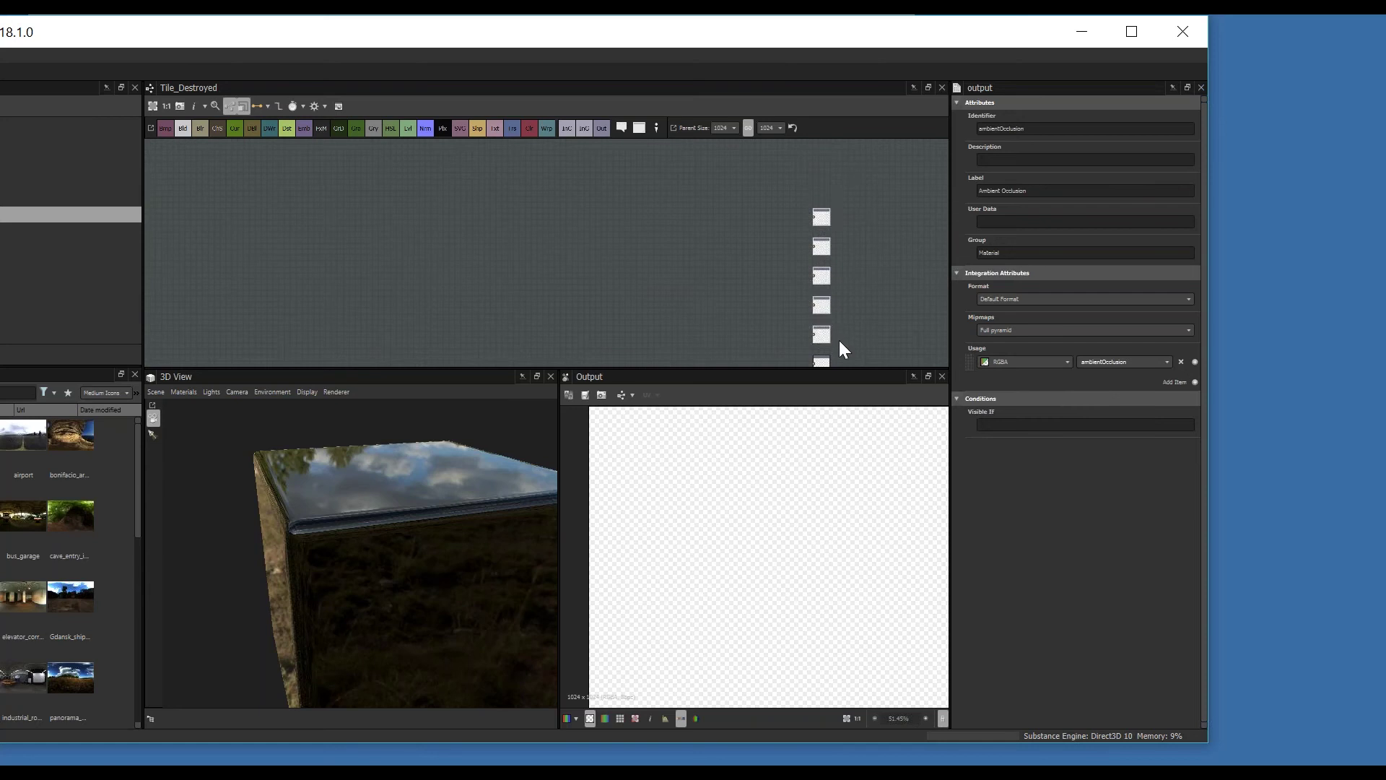
middle_click_drag(840, 342, 836, 287)
left_click_drag(850, 348, 787, 145)
middle_click_drag(808, 203, 810, 253)
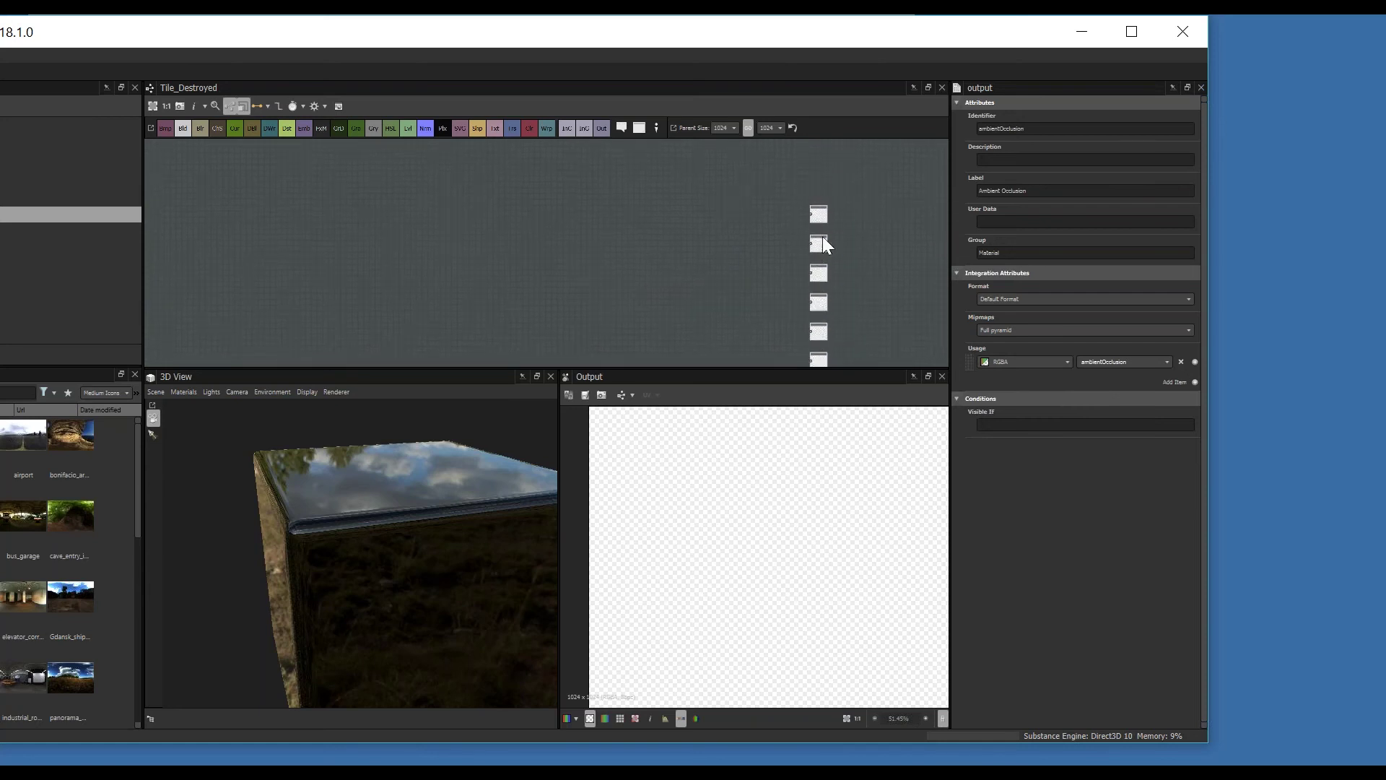
middle_click_drag(816, 338, 824, 318)
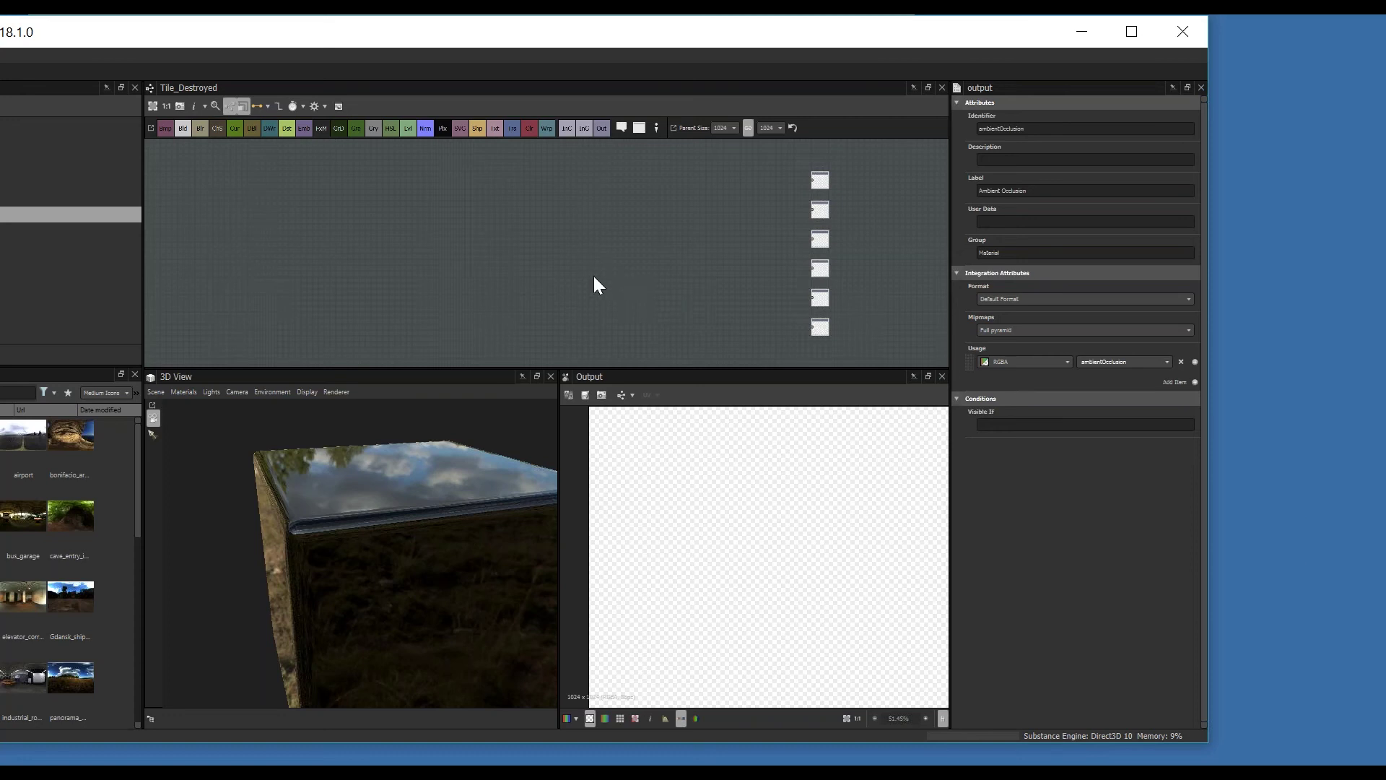
Step: Add a Tile Generator node to the empty area of the graph and display its pattern and instance parameters
middle_click_drag(594, 275, 677, 282)
middle_click_drag(518, 255, 453, 205)
scroll(540, 233, "down", 1)
middle_click_drag(545, 233, 575, 218)
key("space")
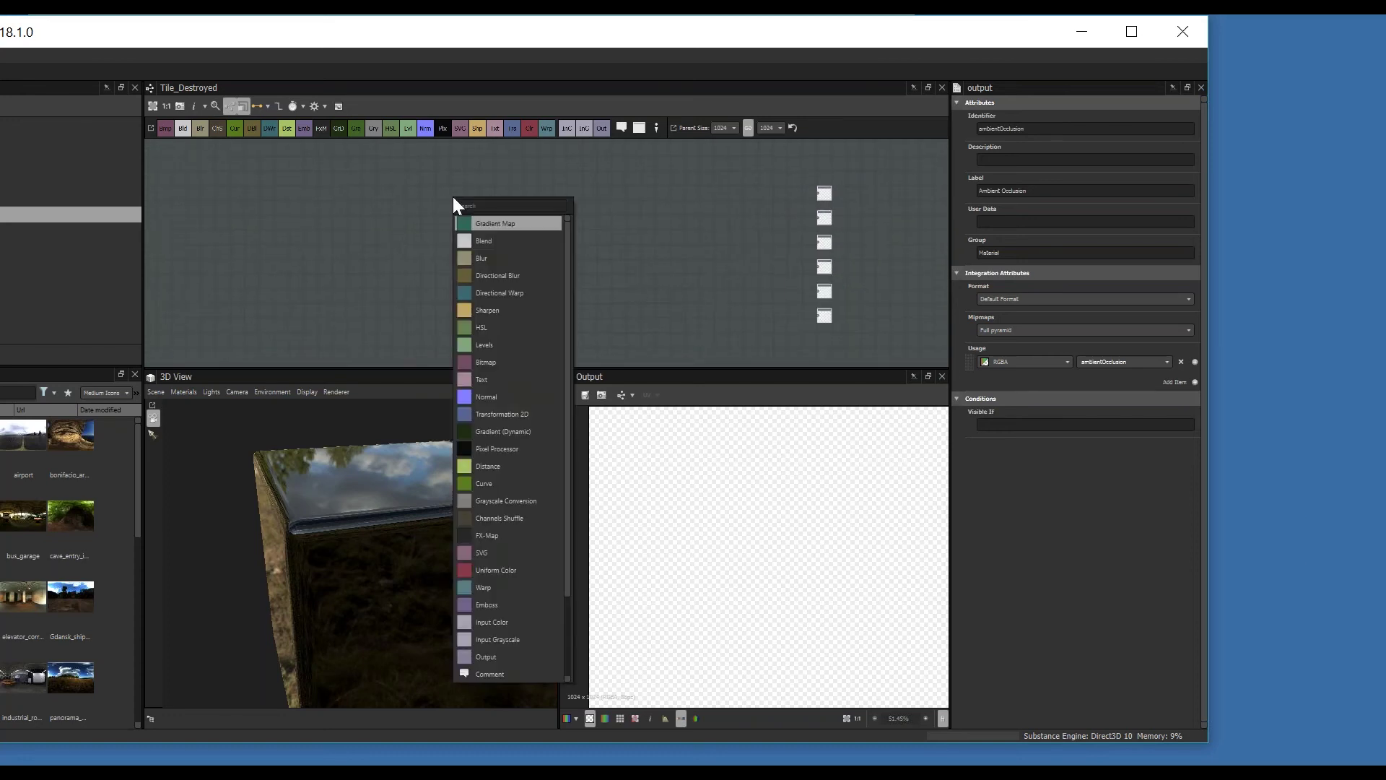
type("tile")
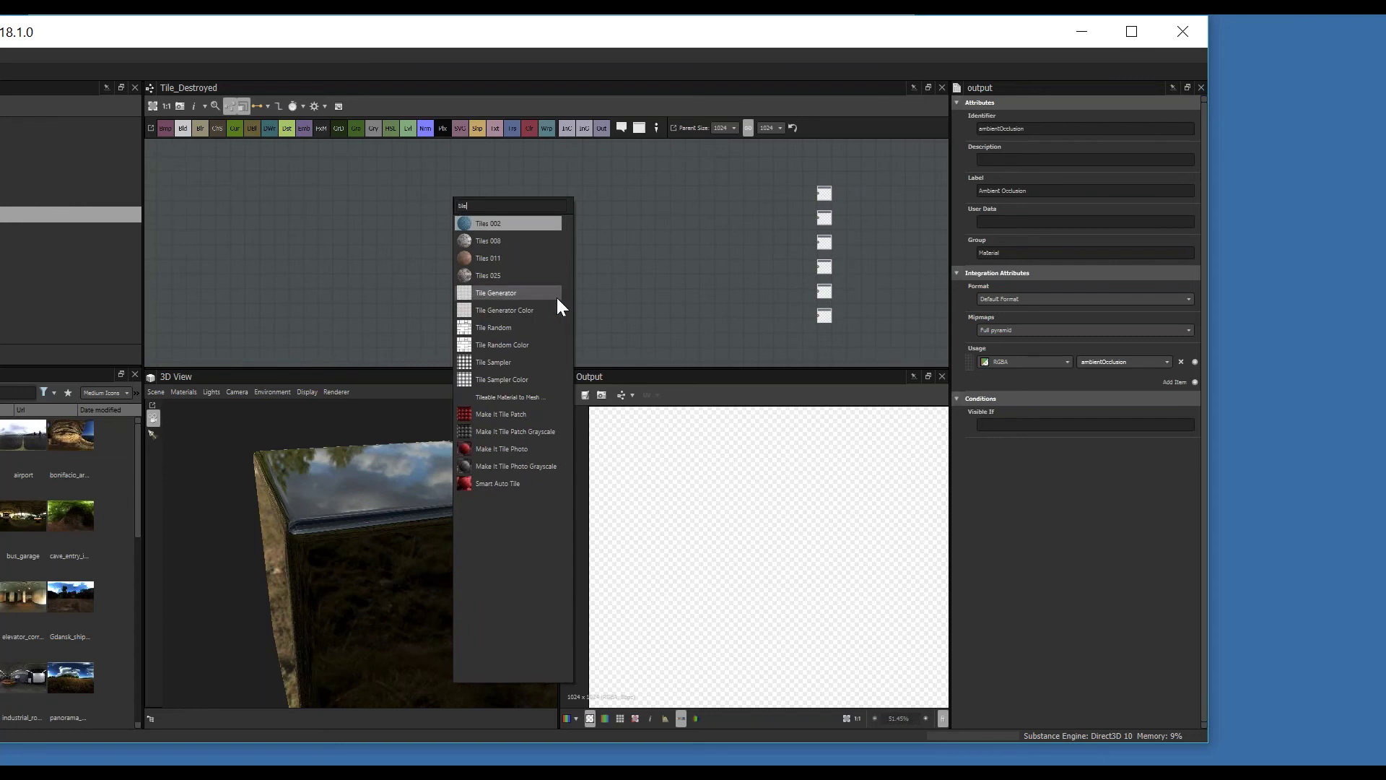
left_click(512, 295)
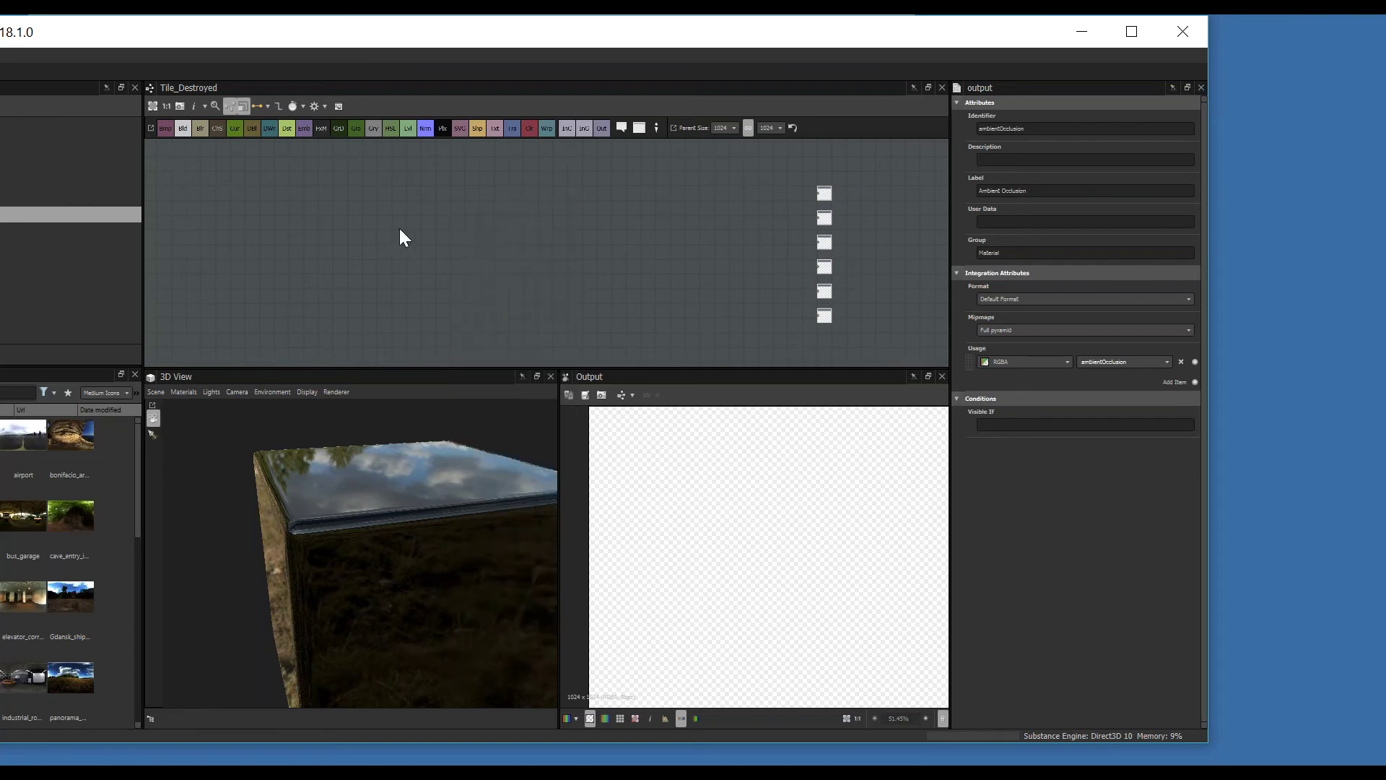
middle_click_drag(475, 235, 536, 278)
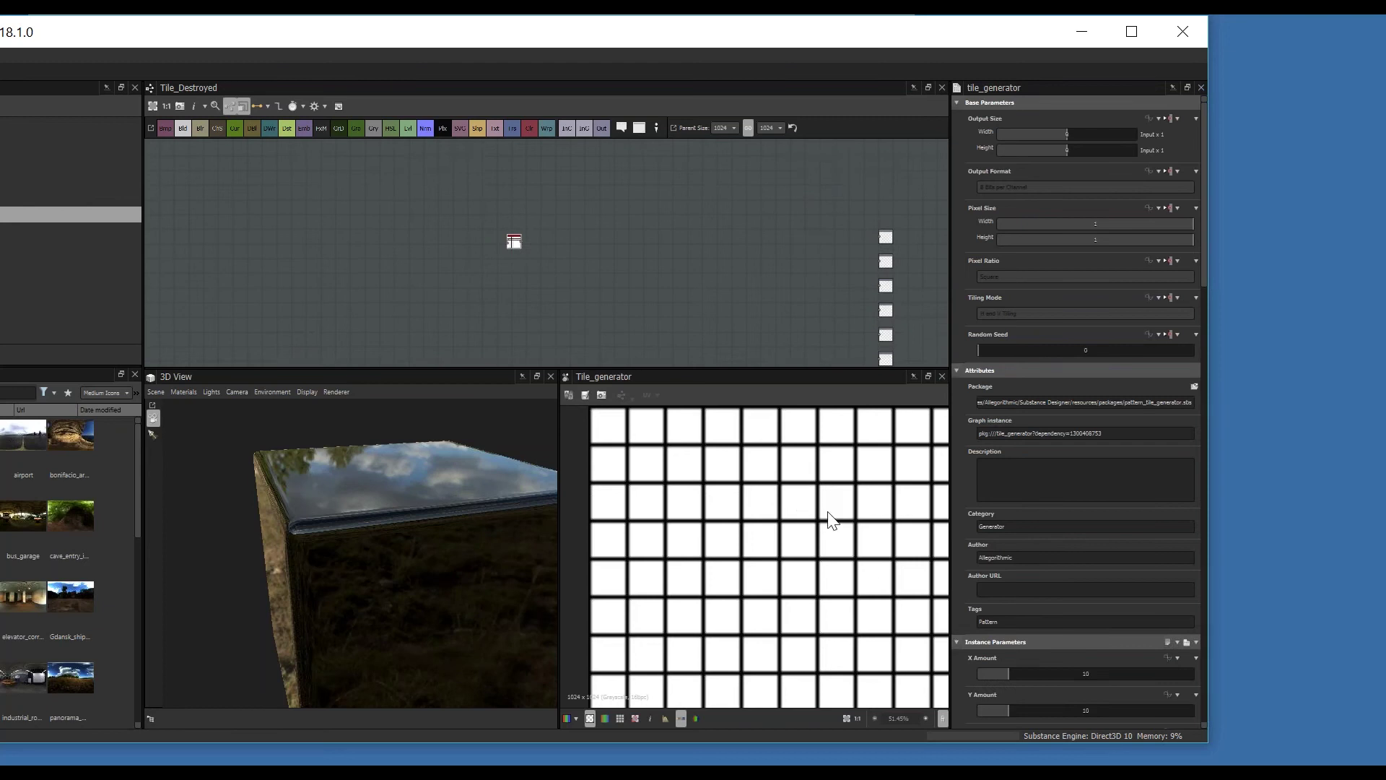
scroll(831, 519, "down", 1)
scroll(1042, 646, "down", 2)
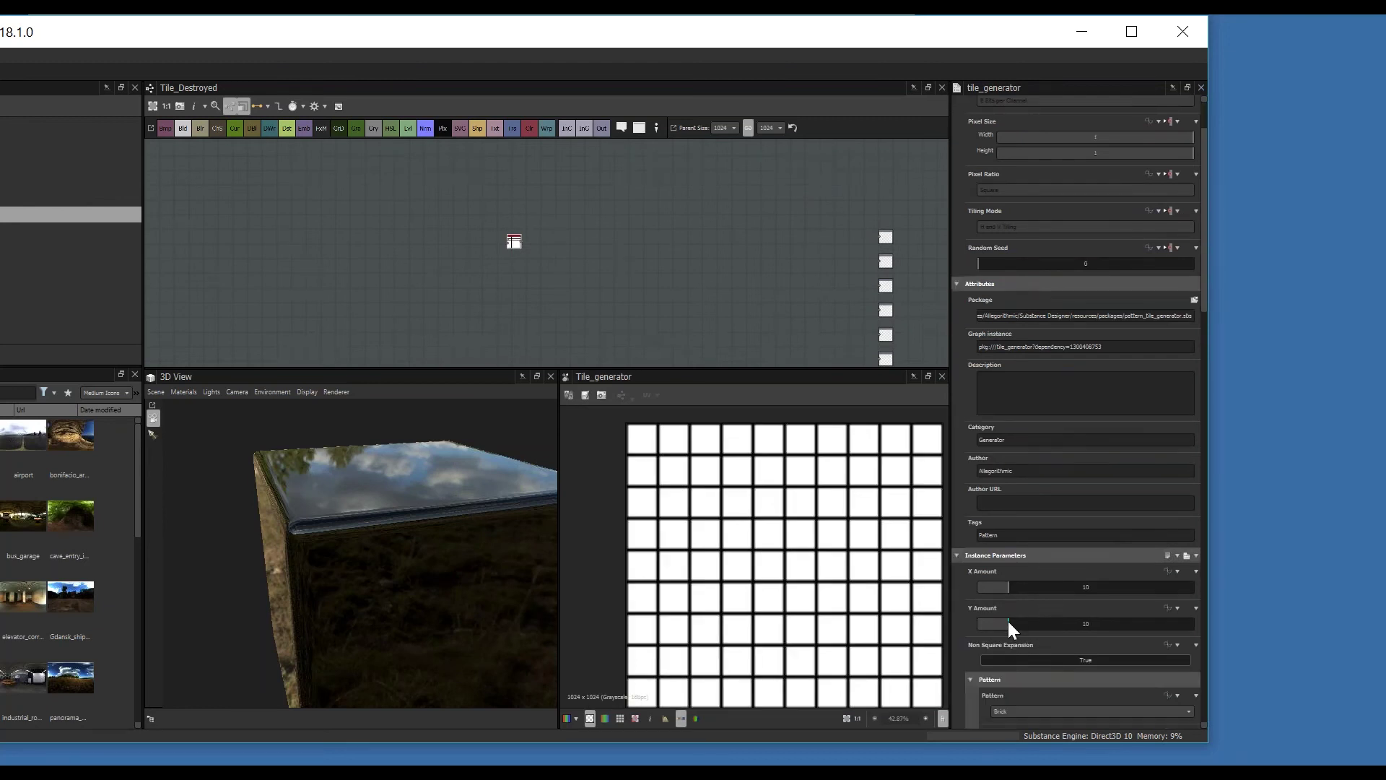
scroll(1059, 616, "down", 2)
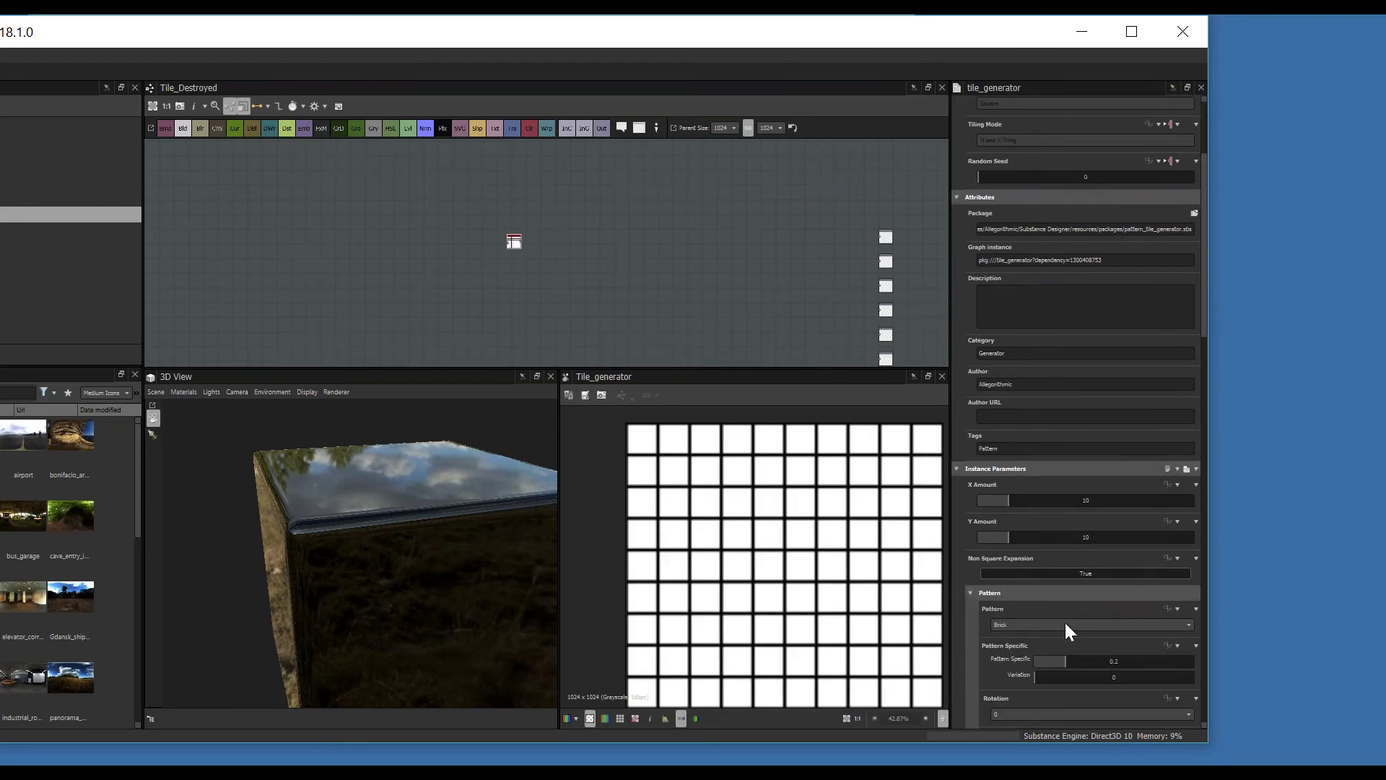
scroll(543, 276, "up", 1)
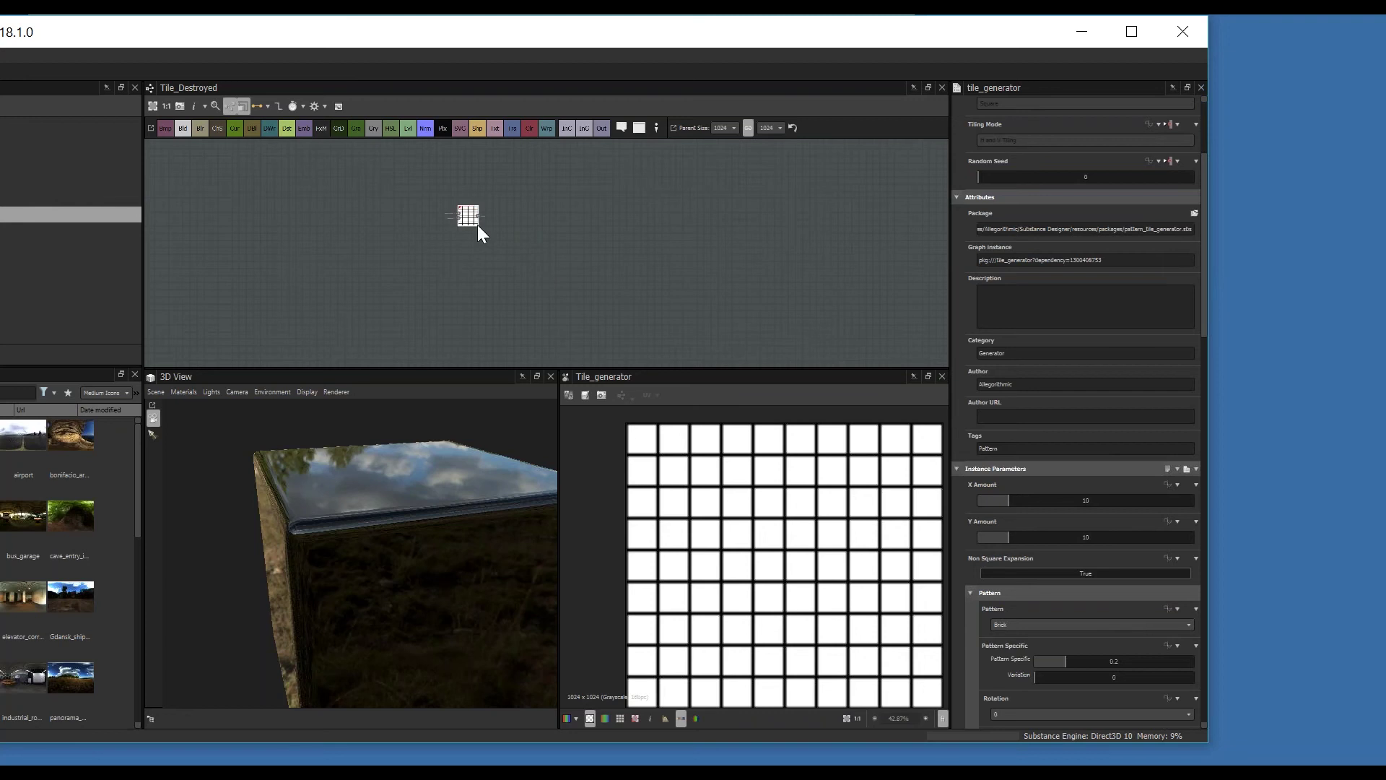
key("space")
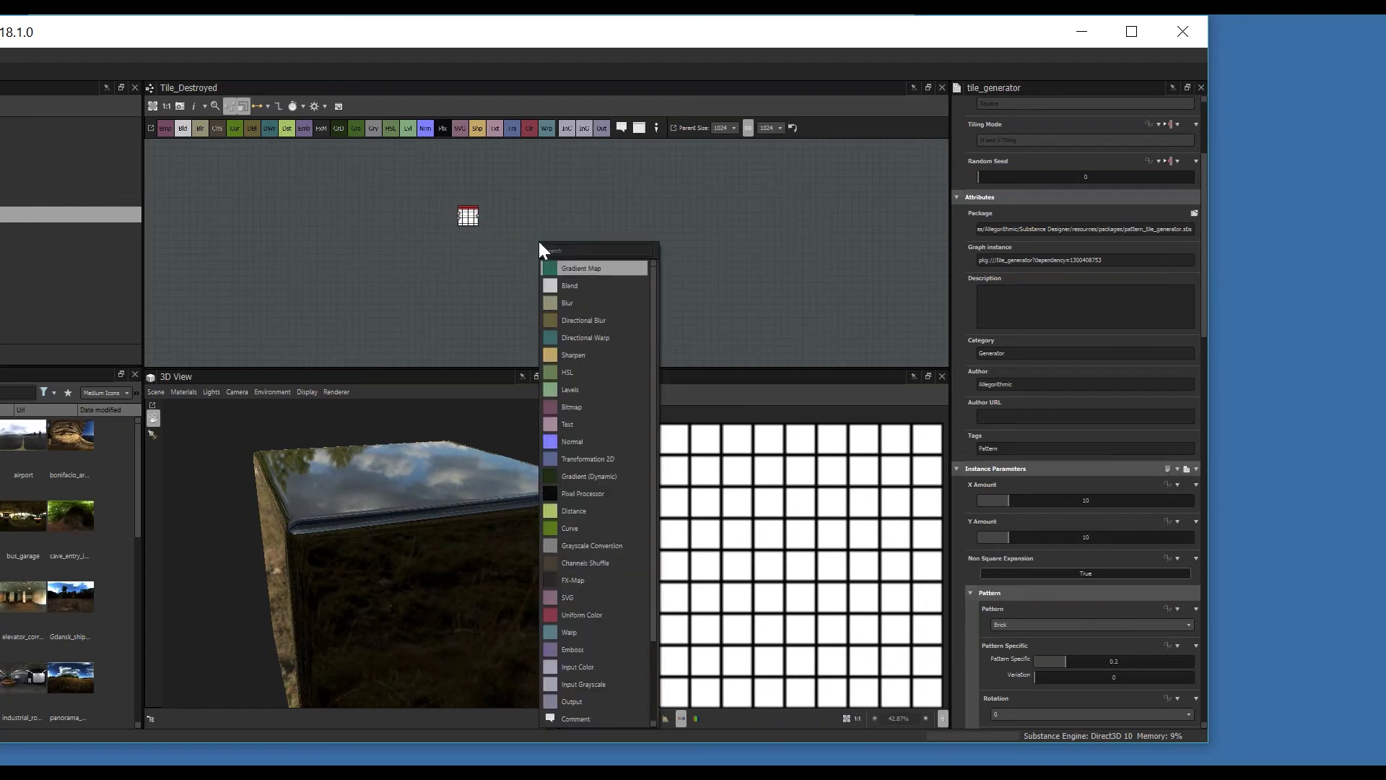
left_click(553, 226)
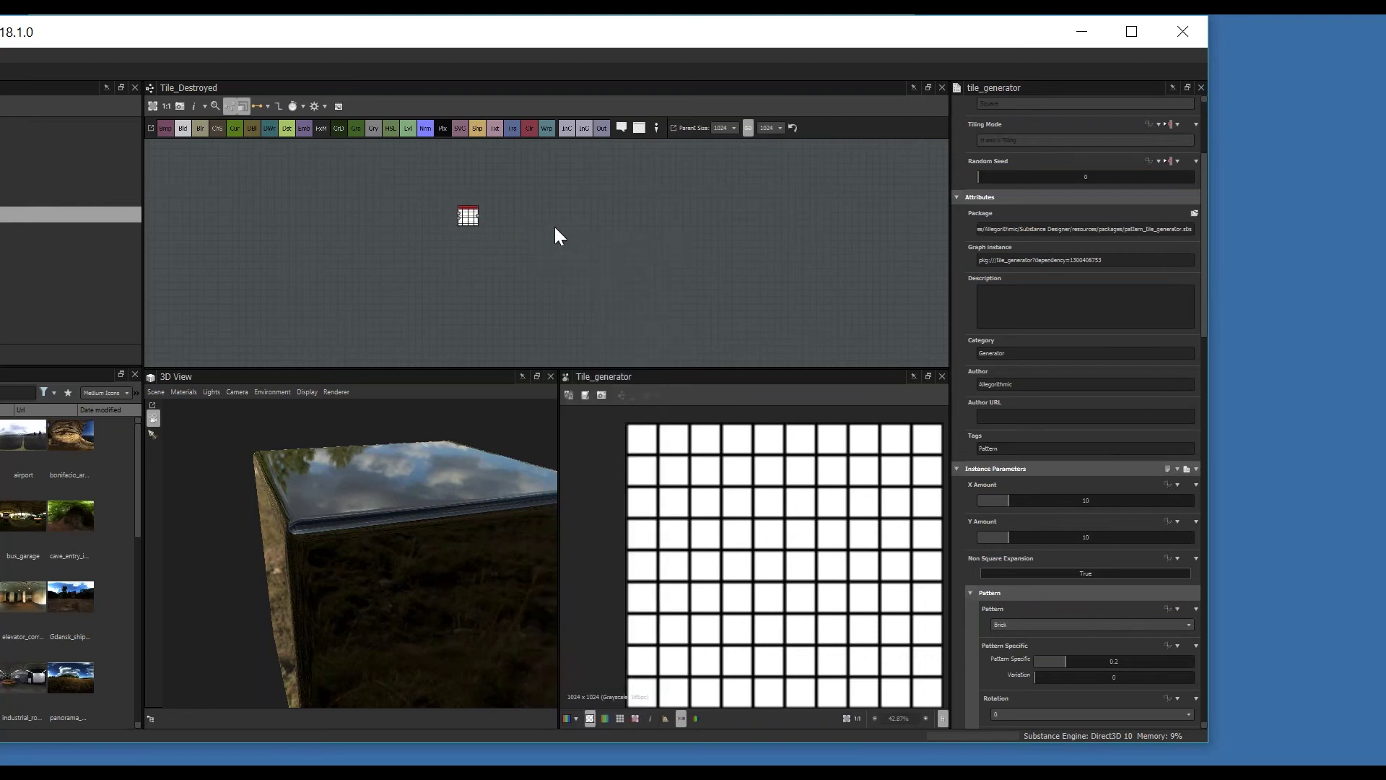
key("space")
left_click(870, 206)
key("space")
key("Escape")
key("space")
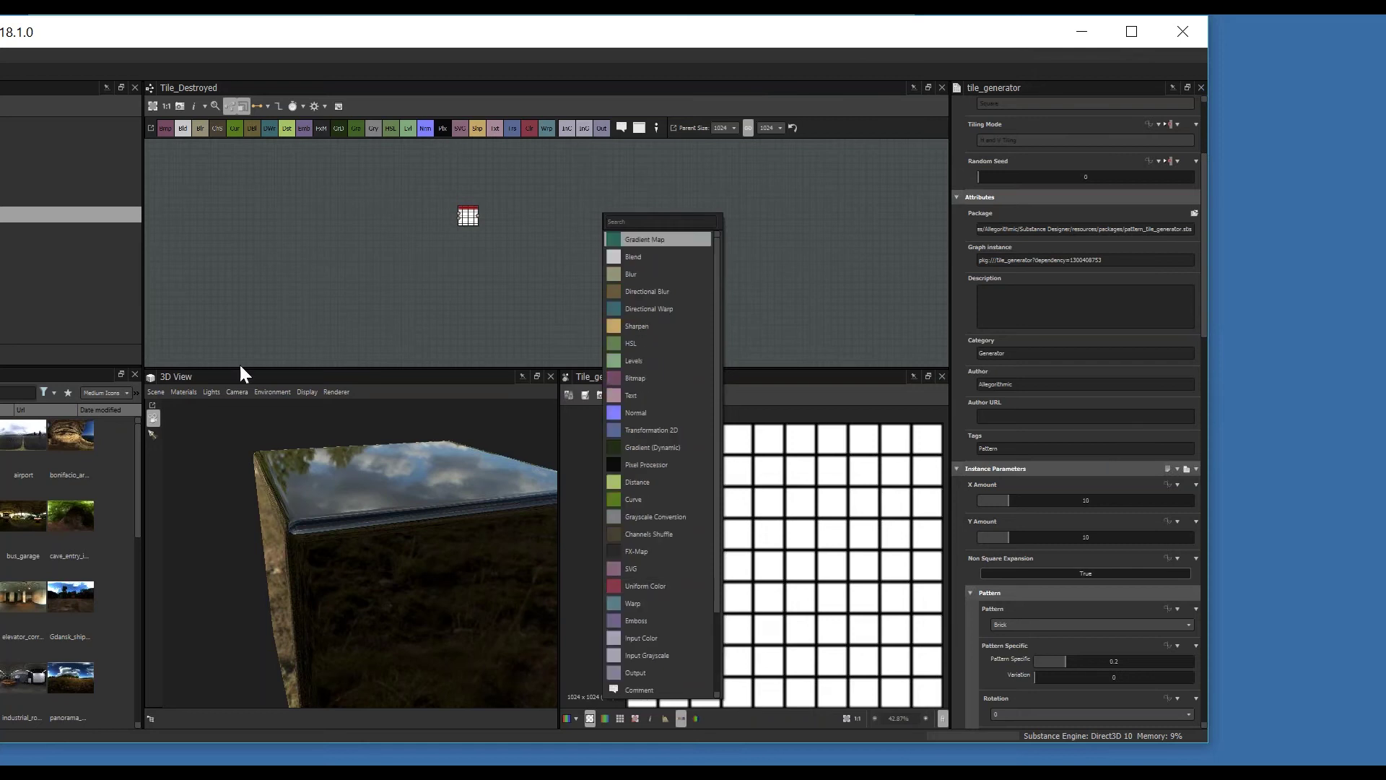
left_click(179, 34)
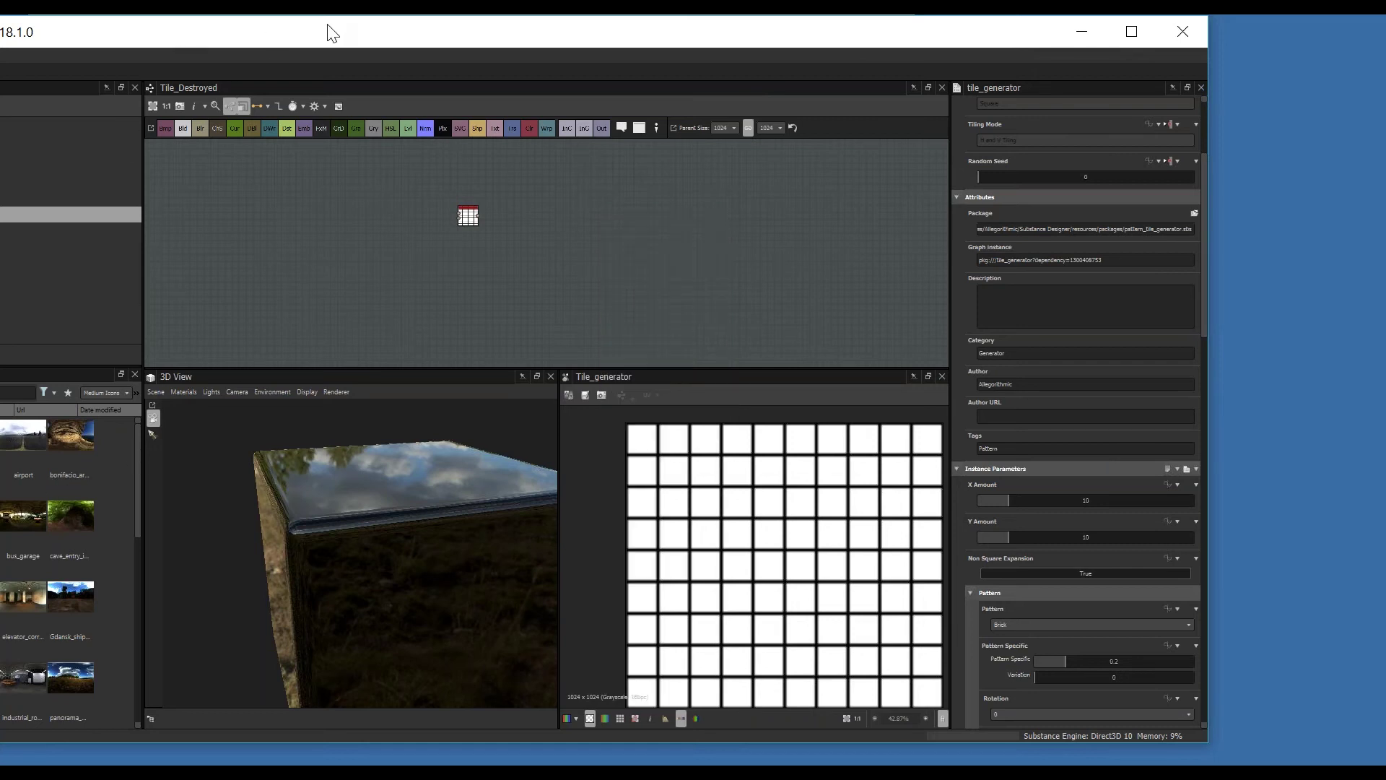
Step: Reposition the application window to bring the Explorer and Library into view, and browse the Library's generator and filter categories
left_click_drag(304, 31, 493, 41)
scroll(151, 561, "up", 7)
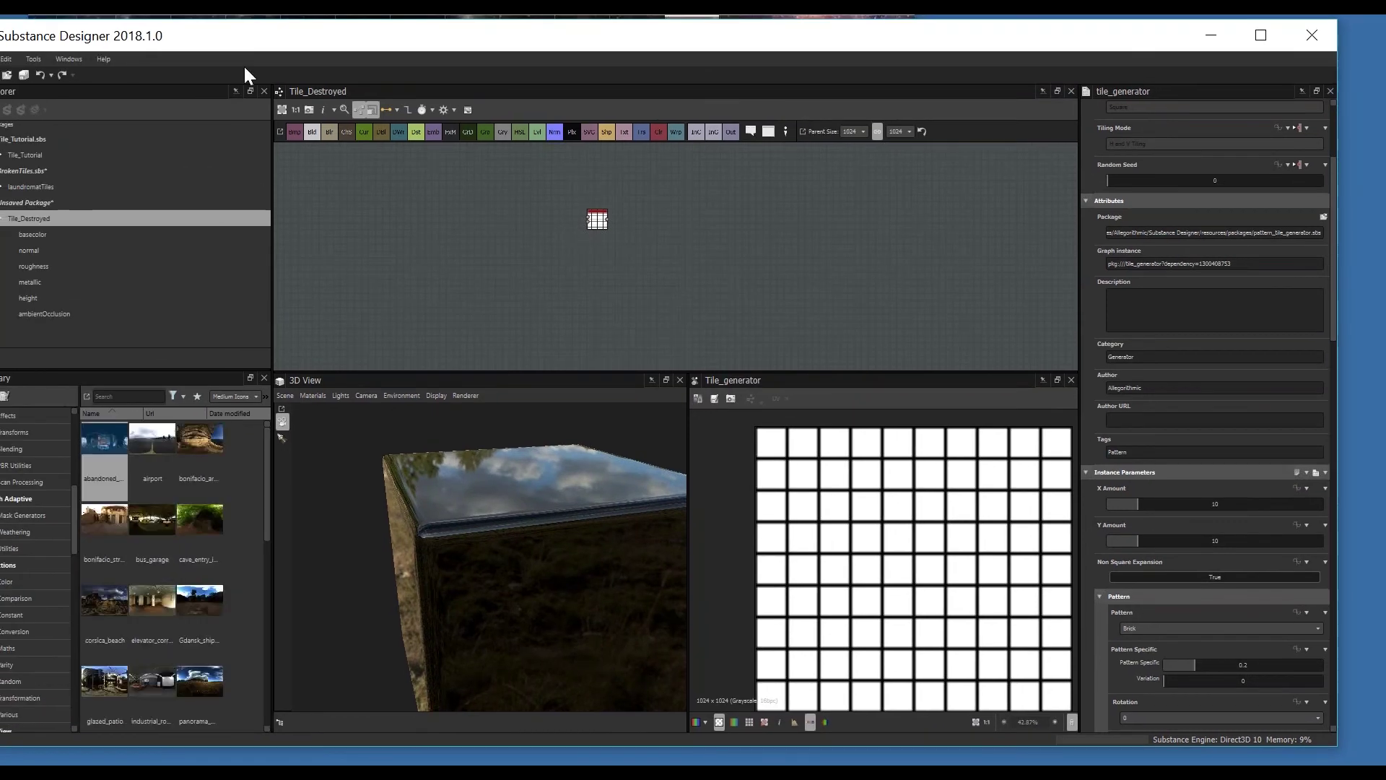
left_click_drag(201, 41, 253, 37)
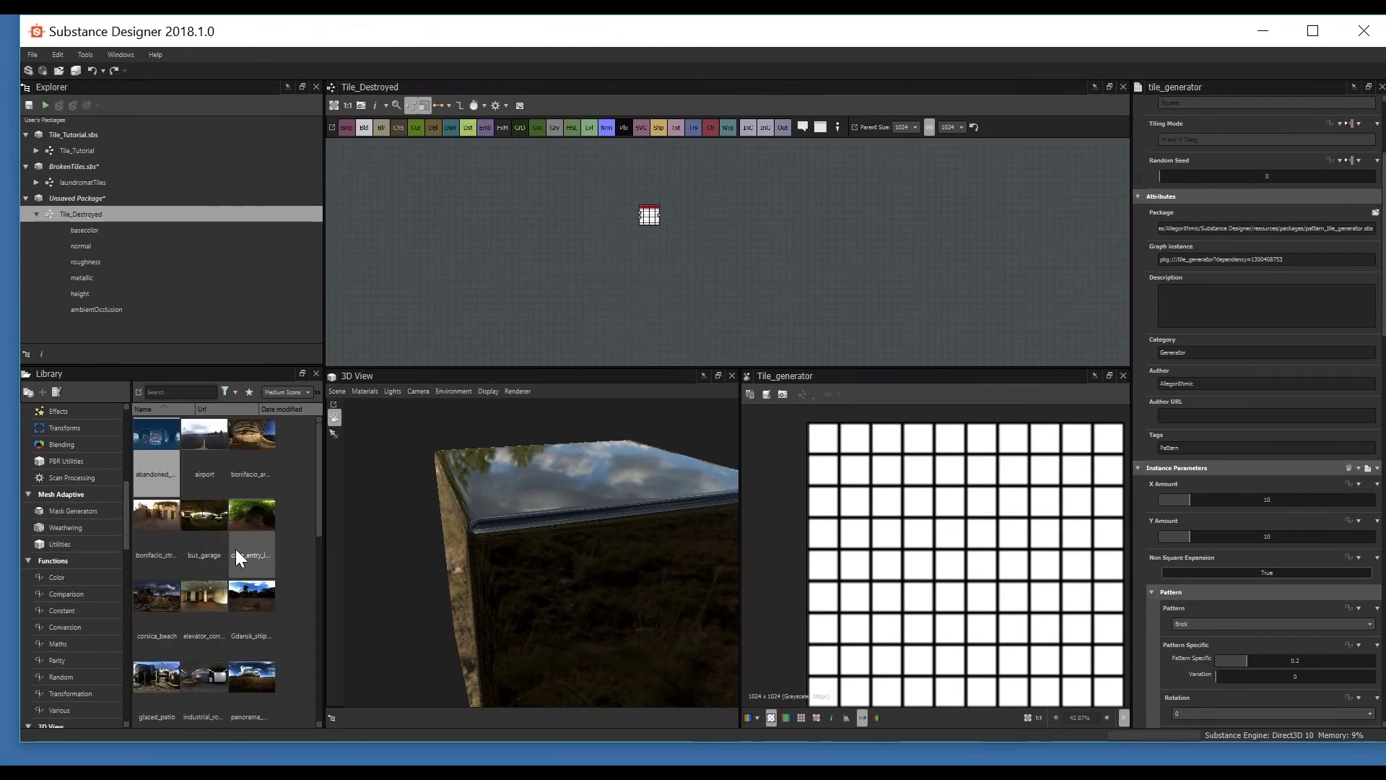
scroll(72, 547, "up", 2)
scroll(72, 544, "up", 3)
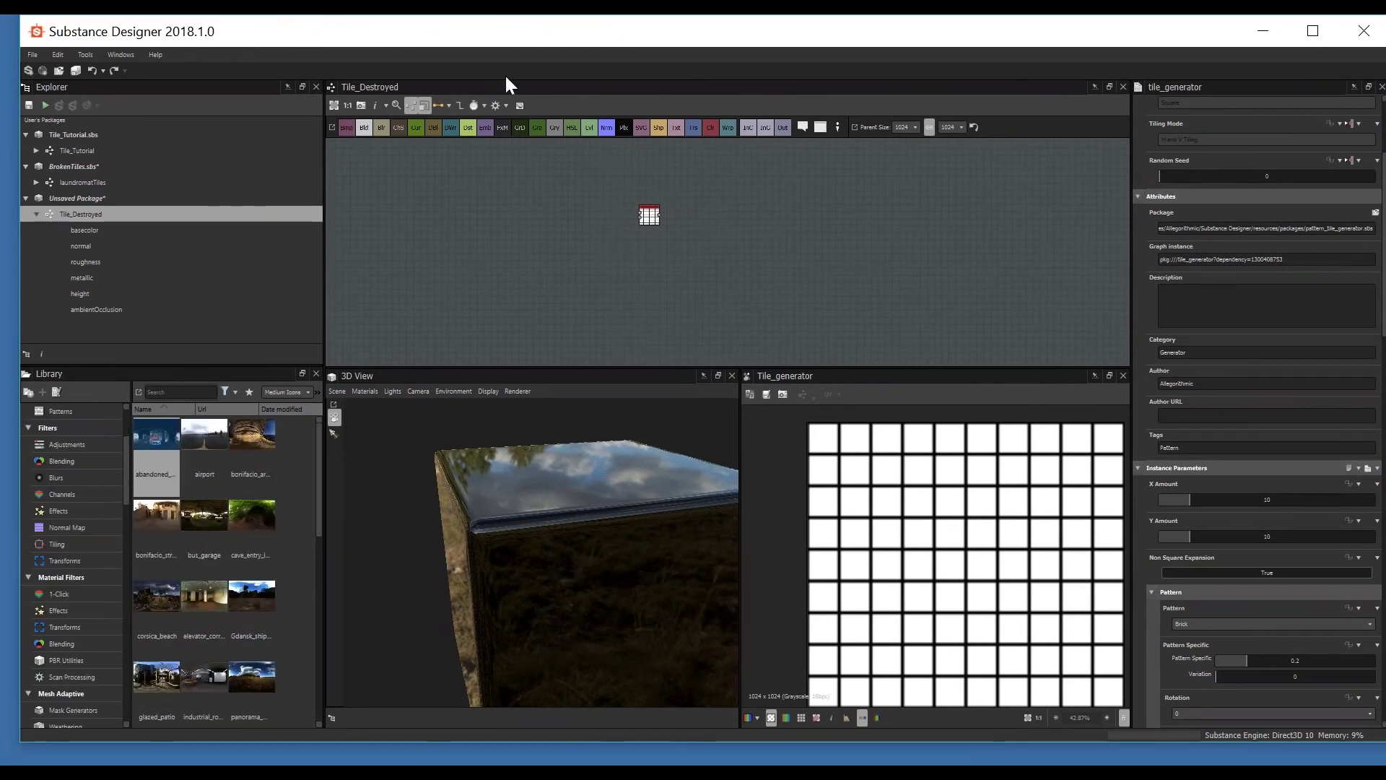
left_click_drag(466, 36, 433, 30)
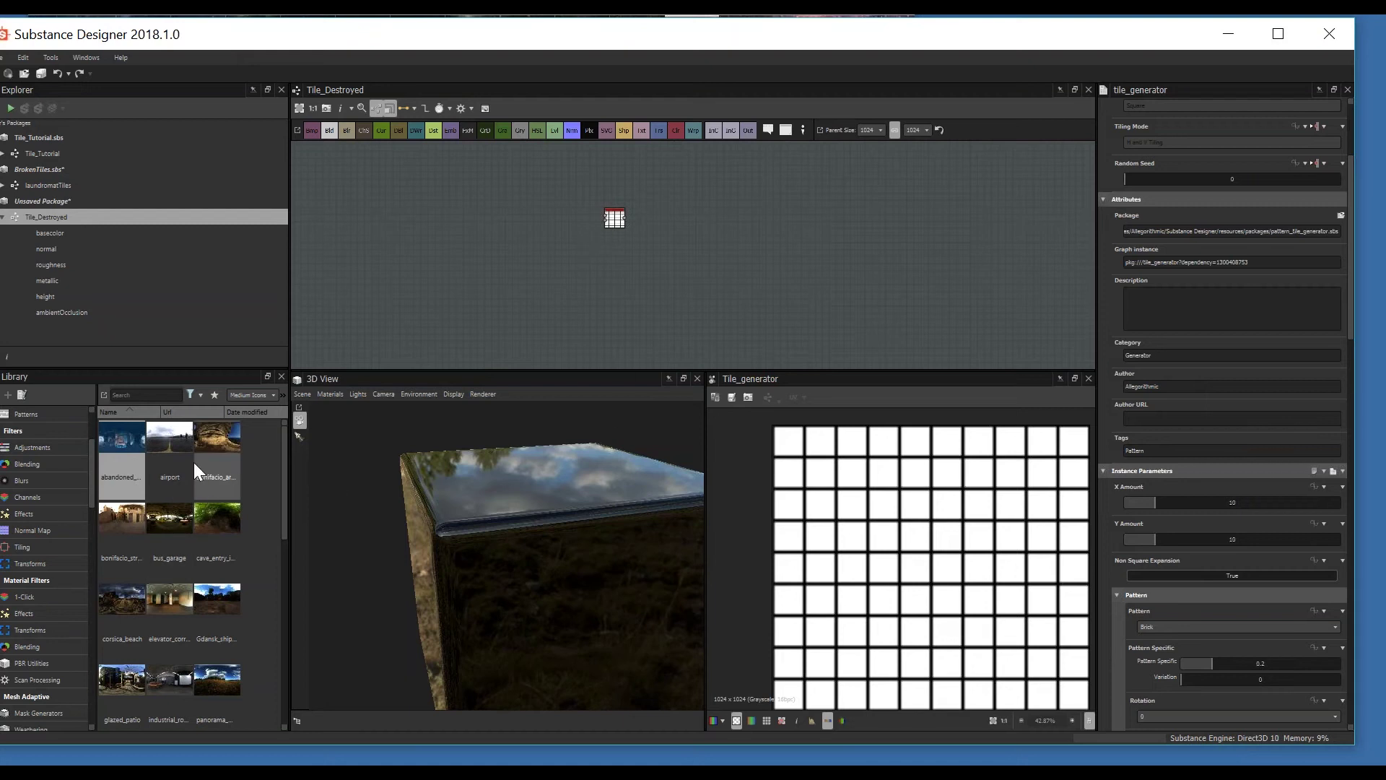
scroll(13, 527, "up", 1)
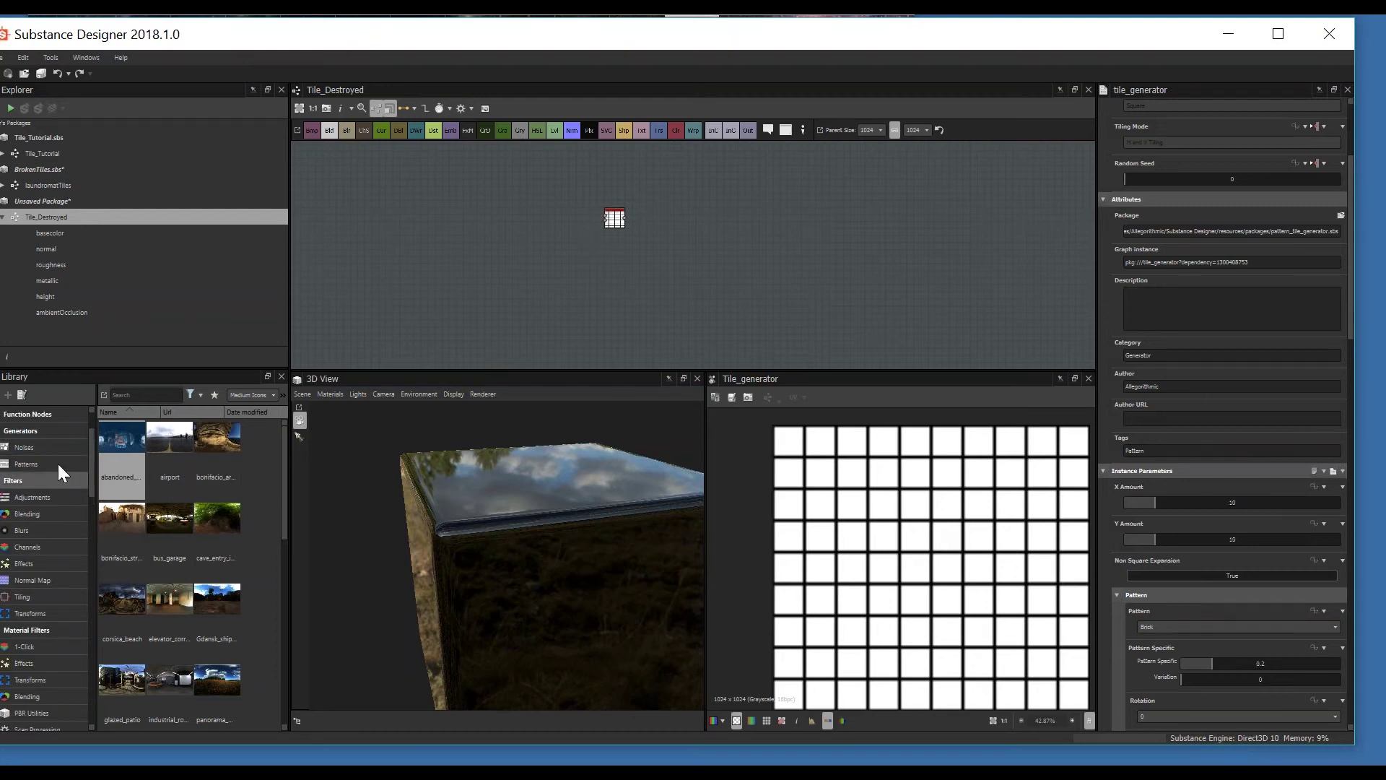
scroll(42, 498, "up", 1)
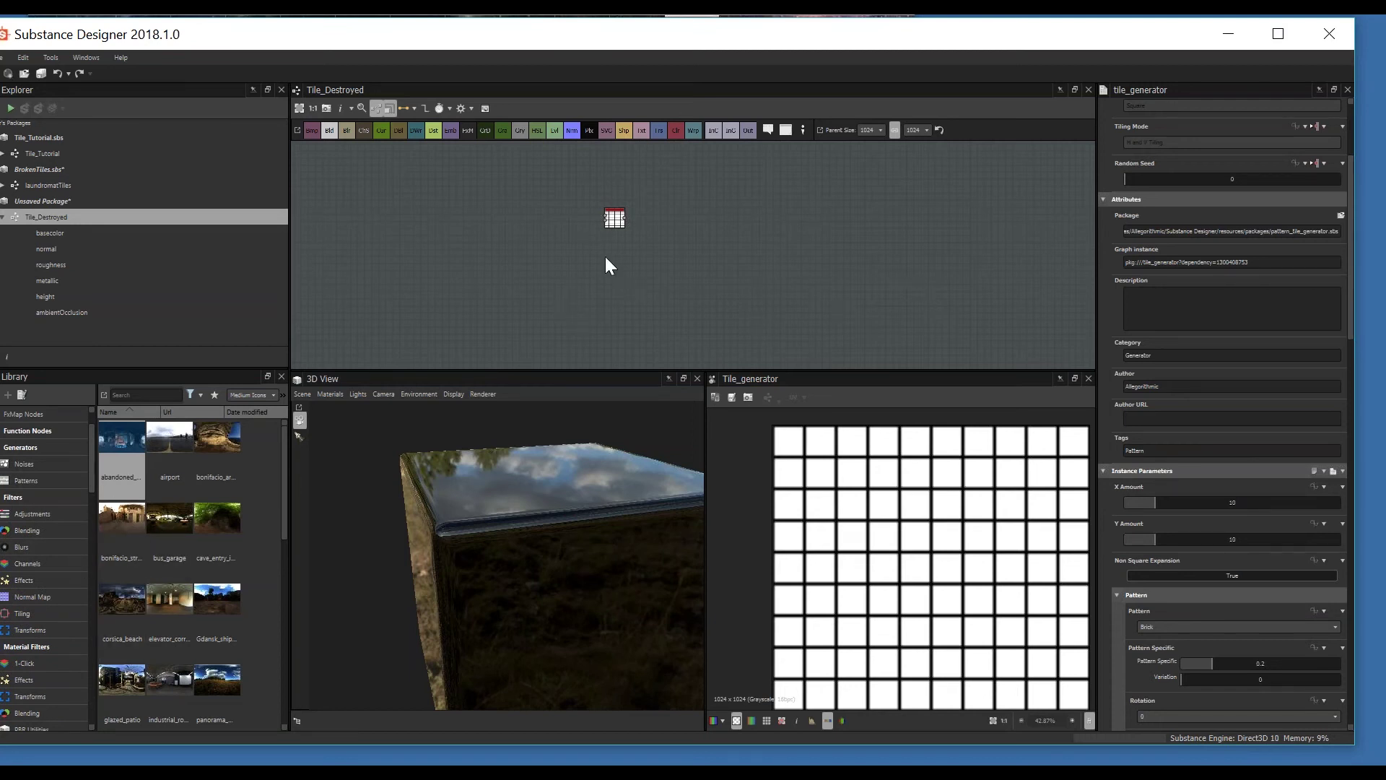
middle_click_drag(583, 250, 635, 310)
scroll(613, 242, "up", 2)
middle_click_drag(790, 287, 557, 284)
key("space")
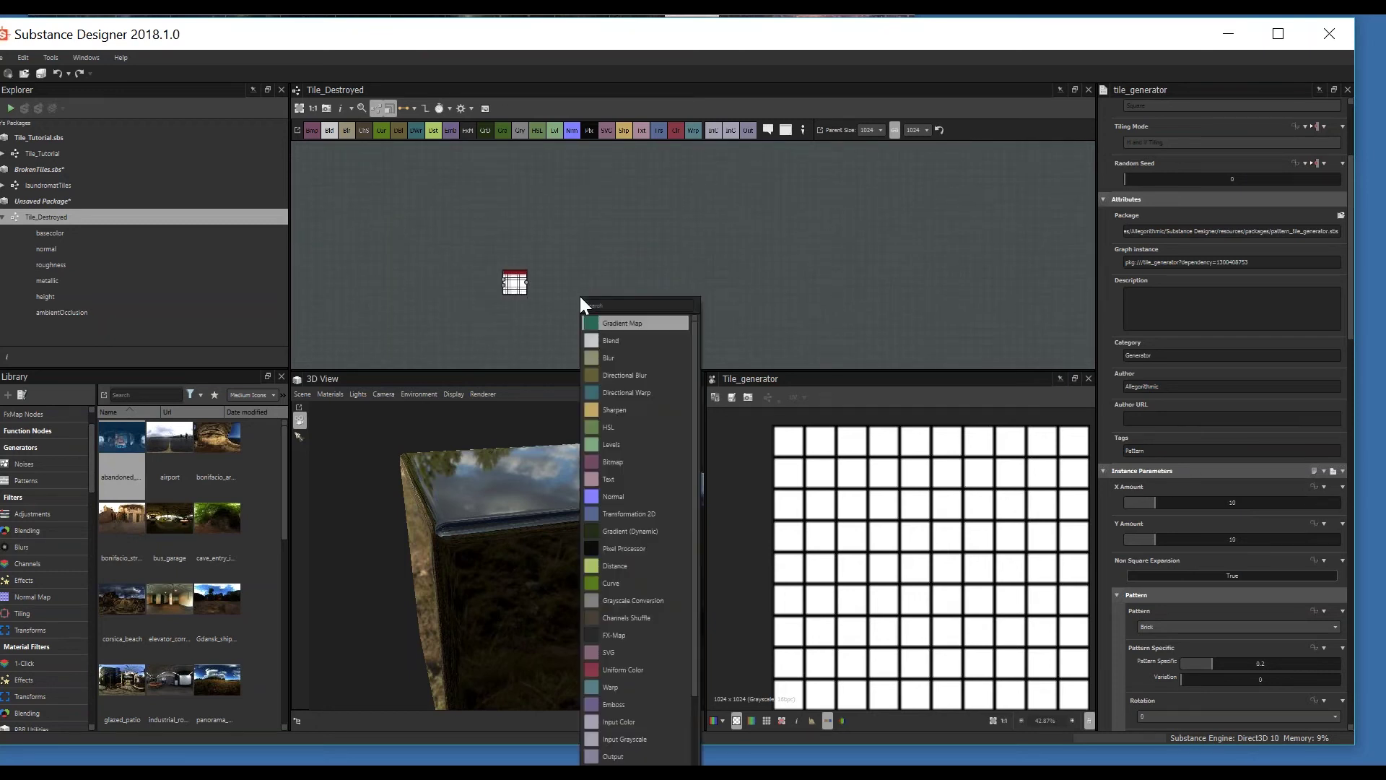
key("Escape")
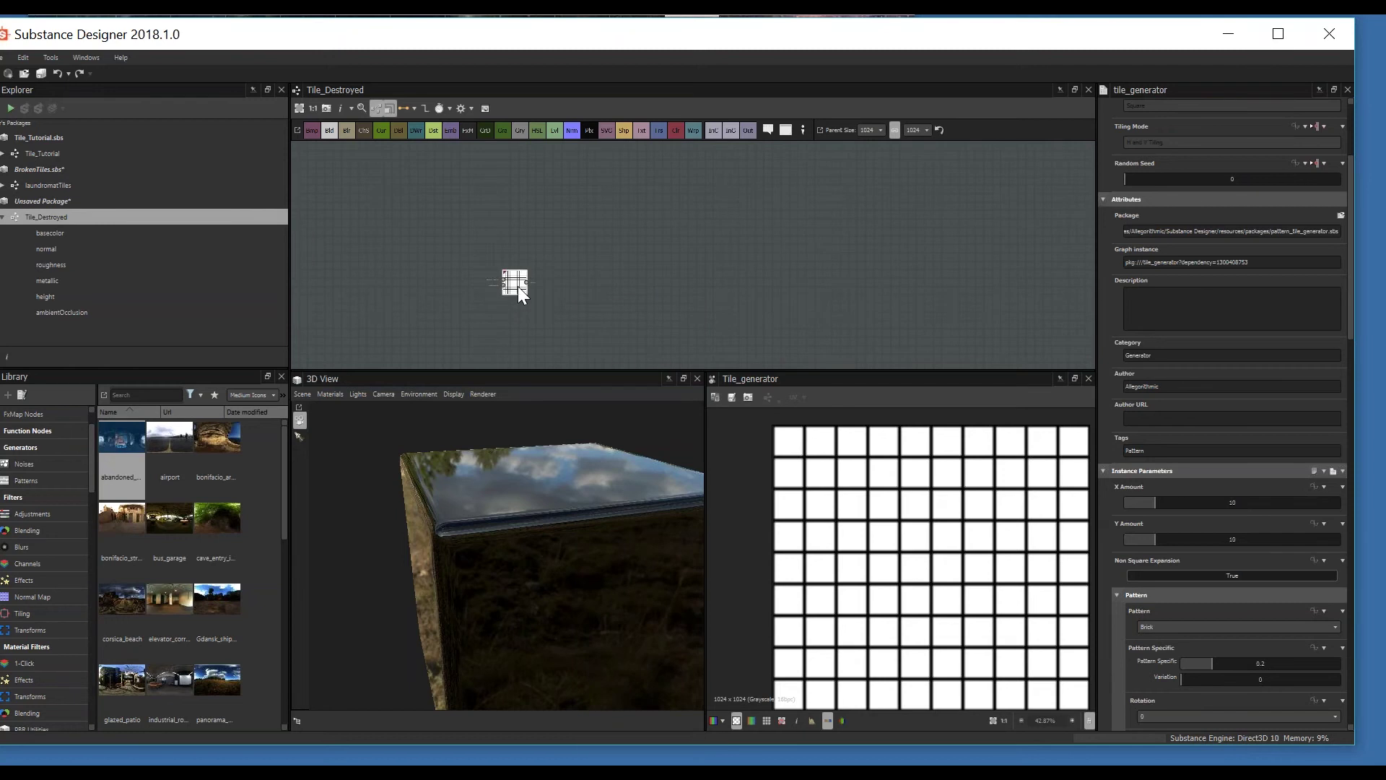
Step: Set the Tile Generator's pattern to Square
scroll(1184, 507, "down", 3)
left_click(1180, 498)
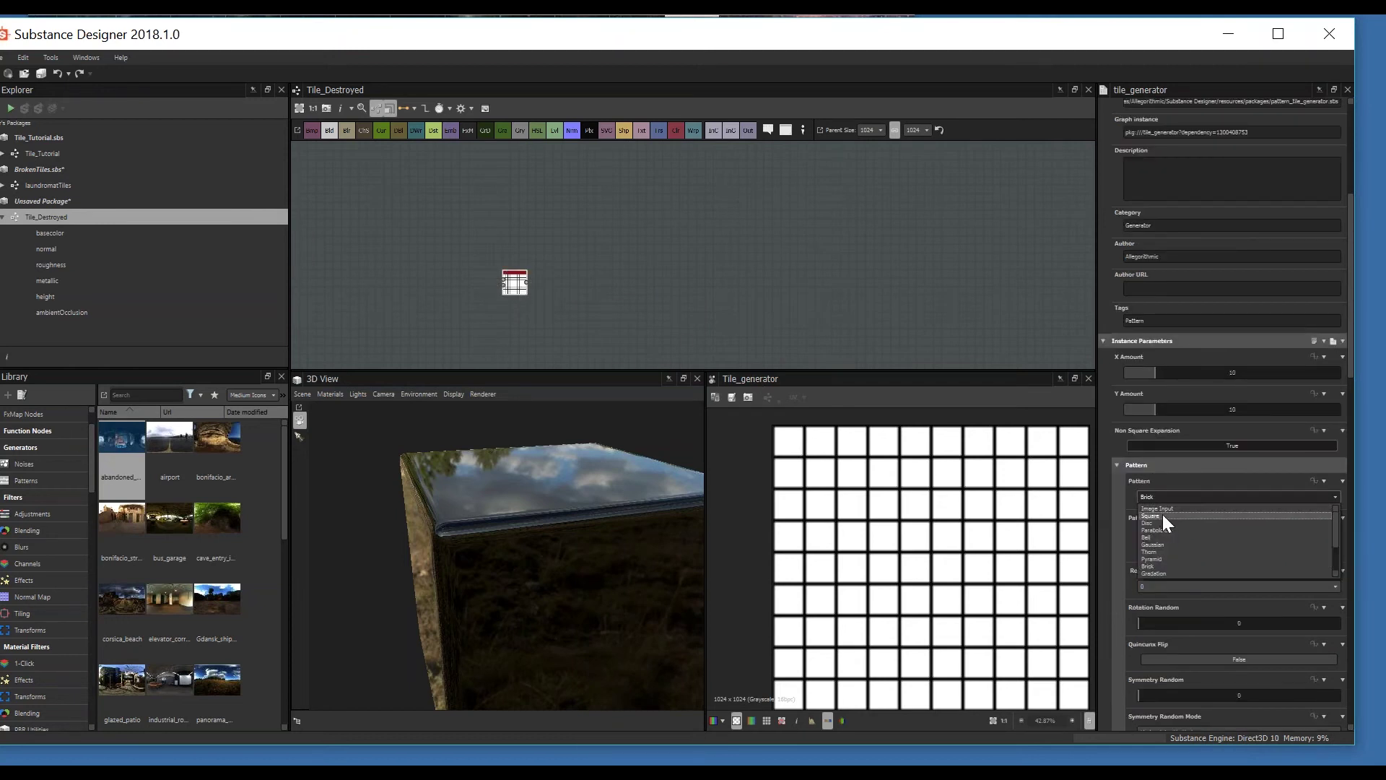
left_click(1162, 515)
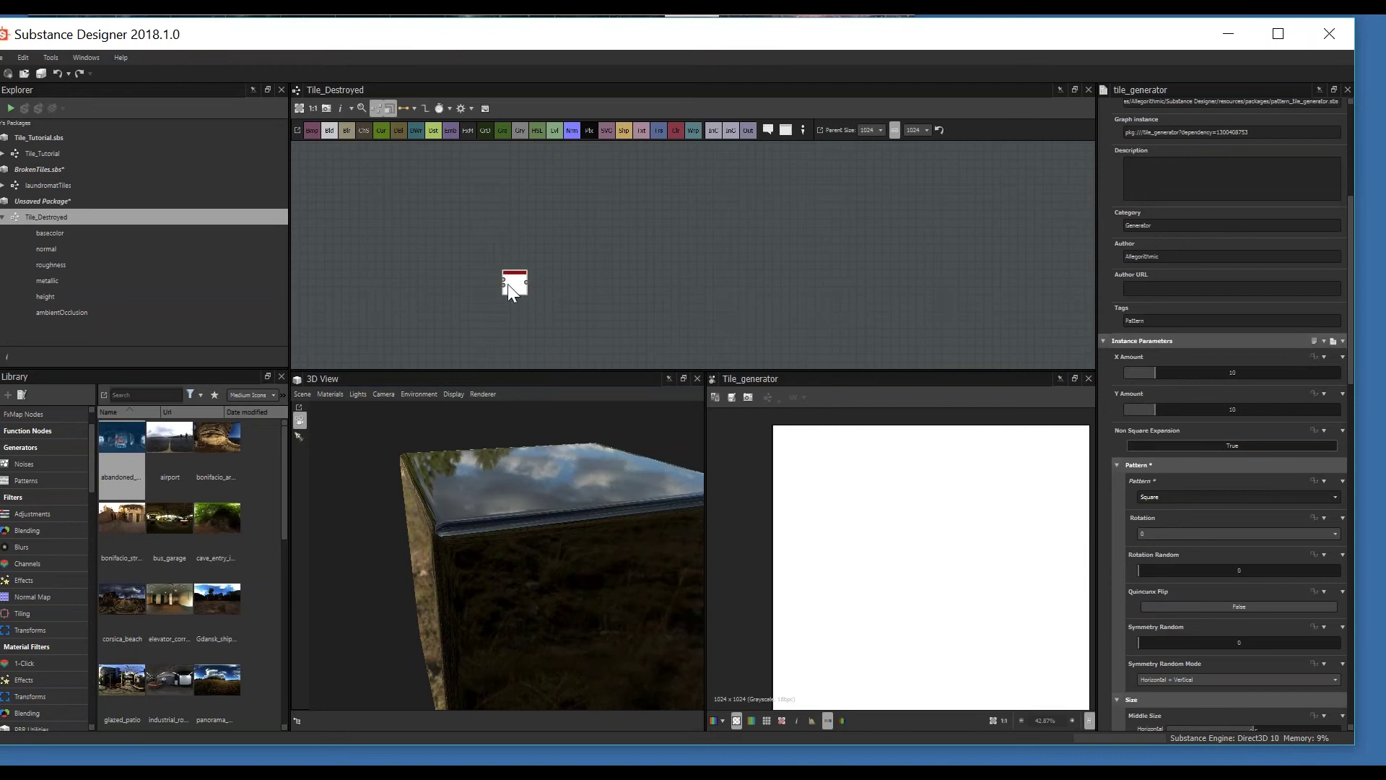
Step: Raise the Tile Generator's Luminance Random to 1 in its color parameters
scroll(1199, 289, "down", 5)
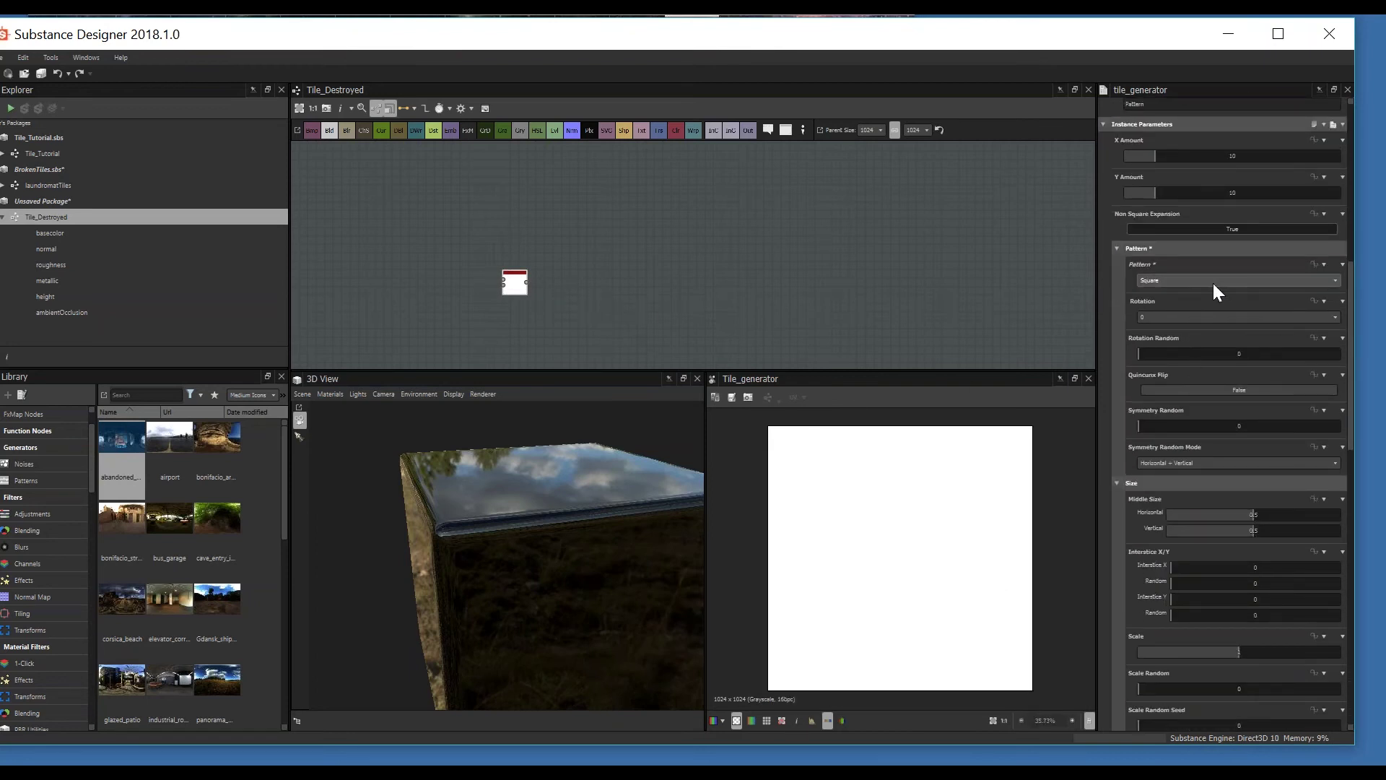
scroll(1213, 283, "down", 15)
scroll(1192, 533, "up", 1)
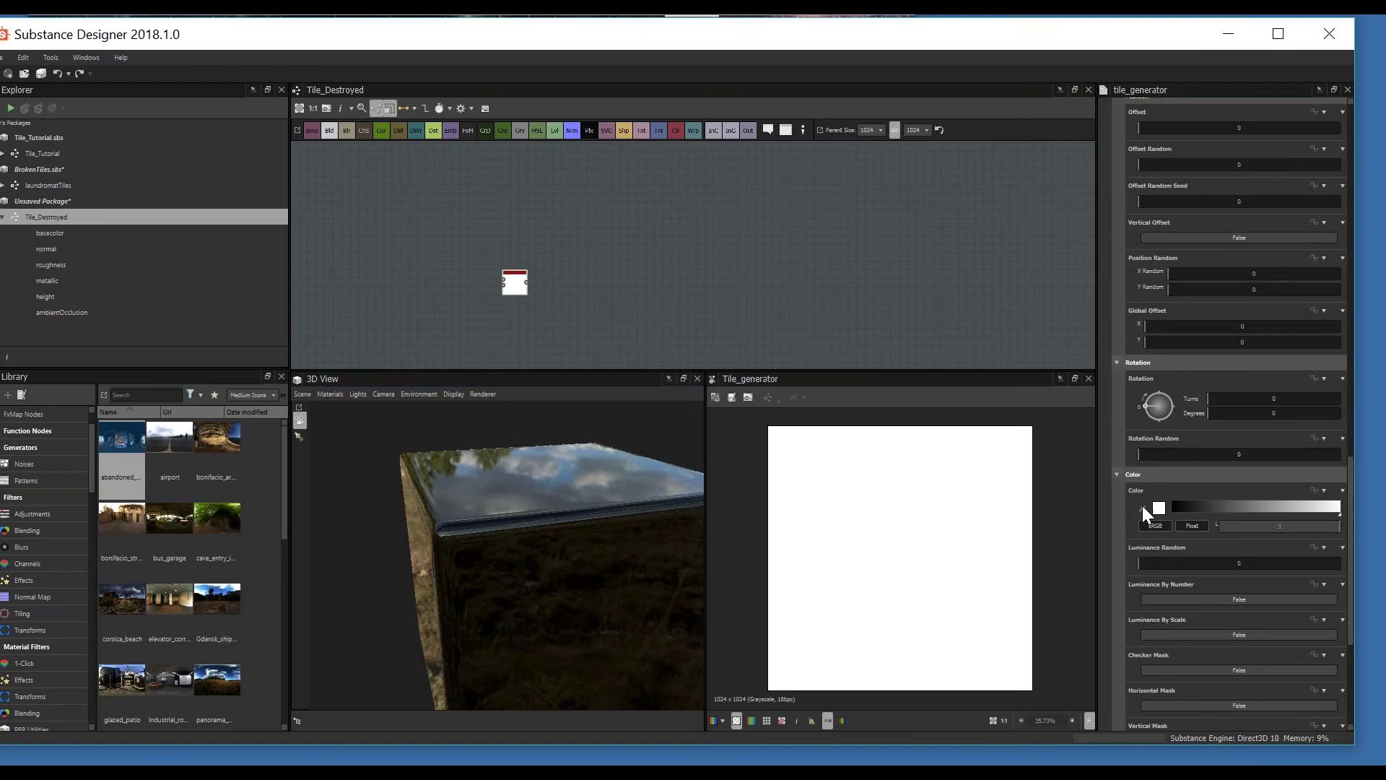
left_click_drag(1158, 570, 1242, 569)
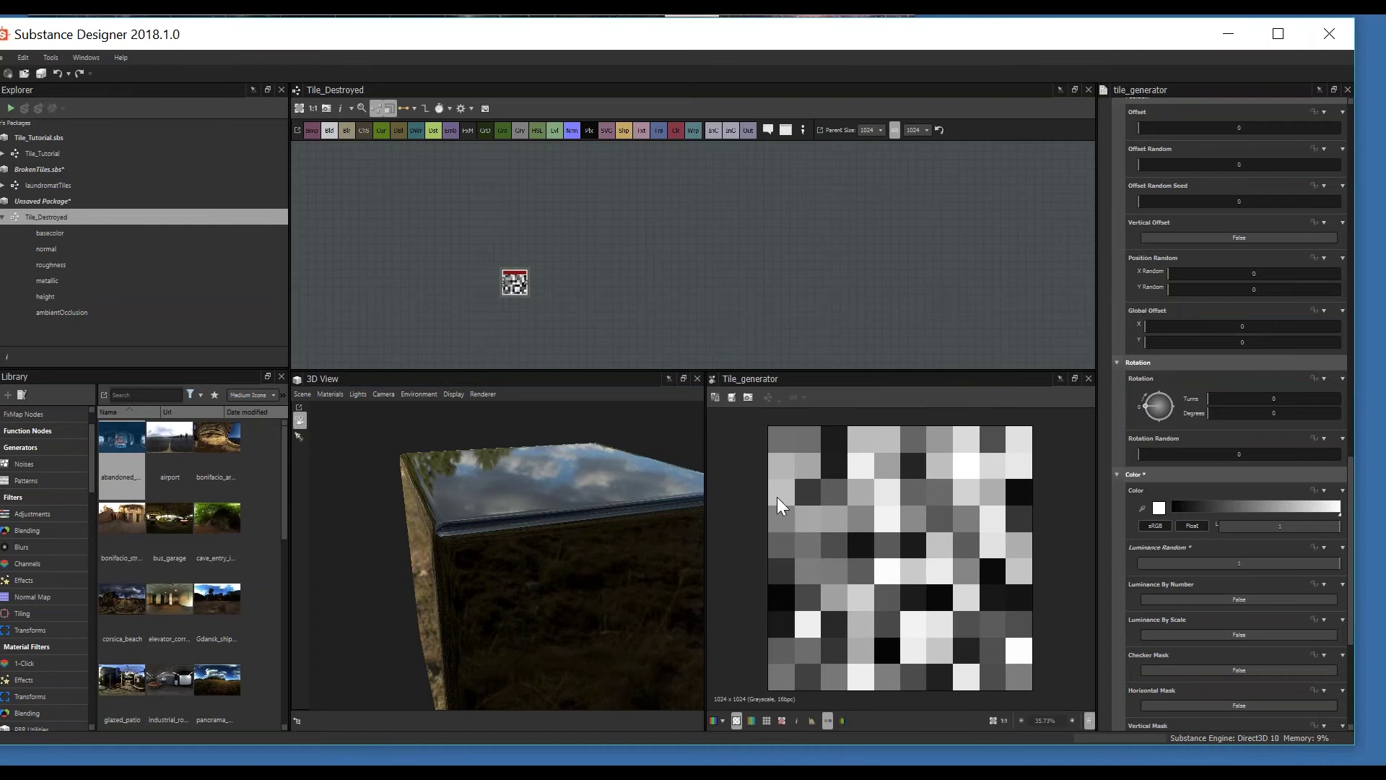
Step: Set the Tile Generator's Offset Random to 0.005 and inspect the tile edges up close in the 2D preview
scroll(526, 299, "up", 2)
scroll(1233, 535, "up", 2)
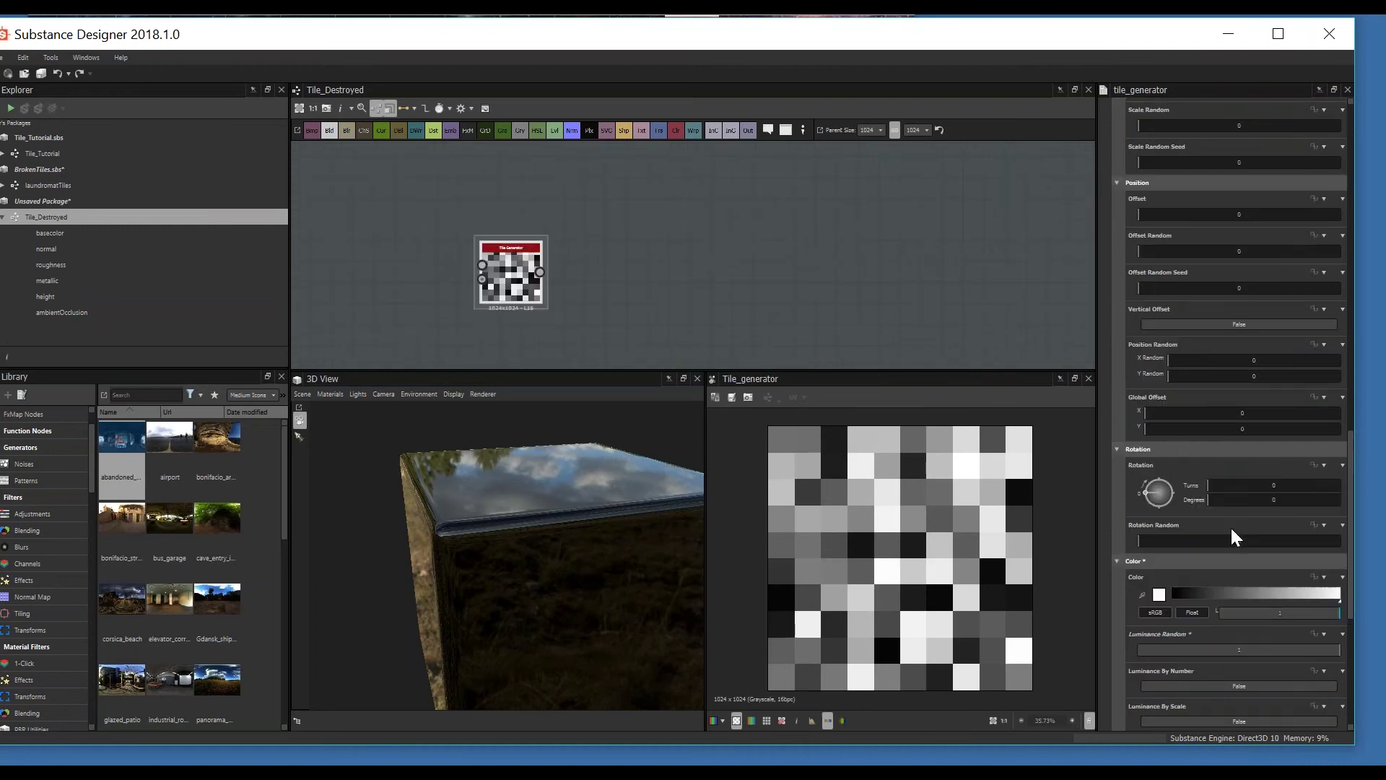
scroll(1206, 478, "up", 3)
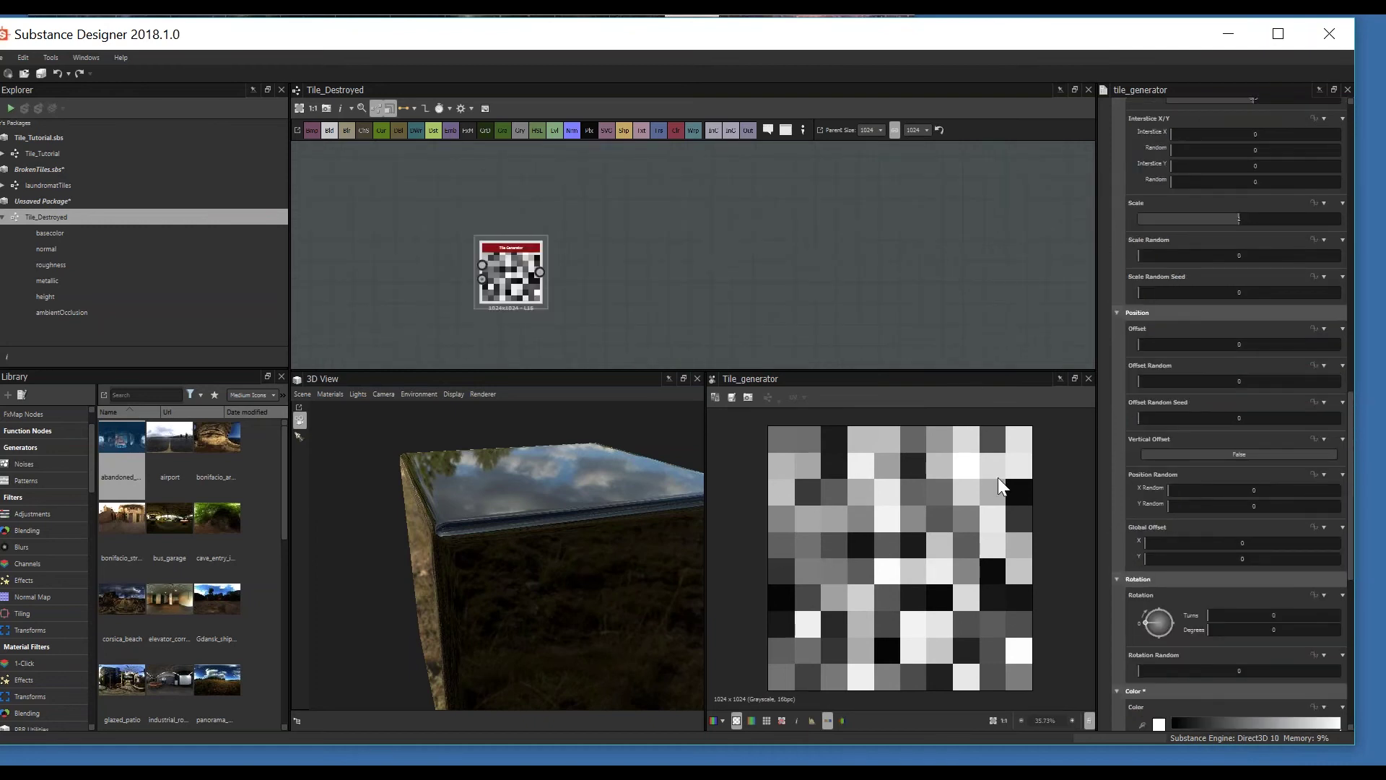
scroll(924, 525, "up", 2)
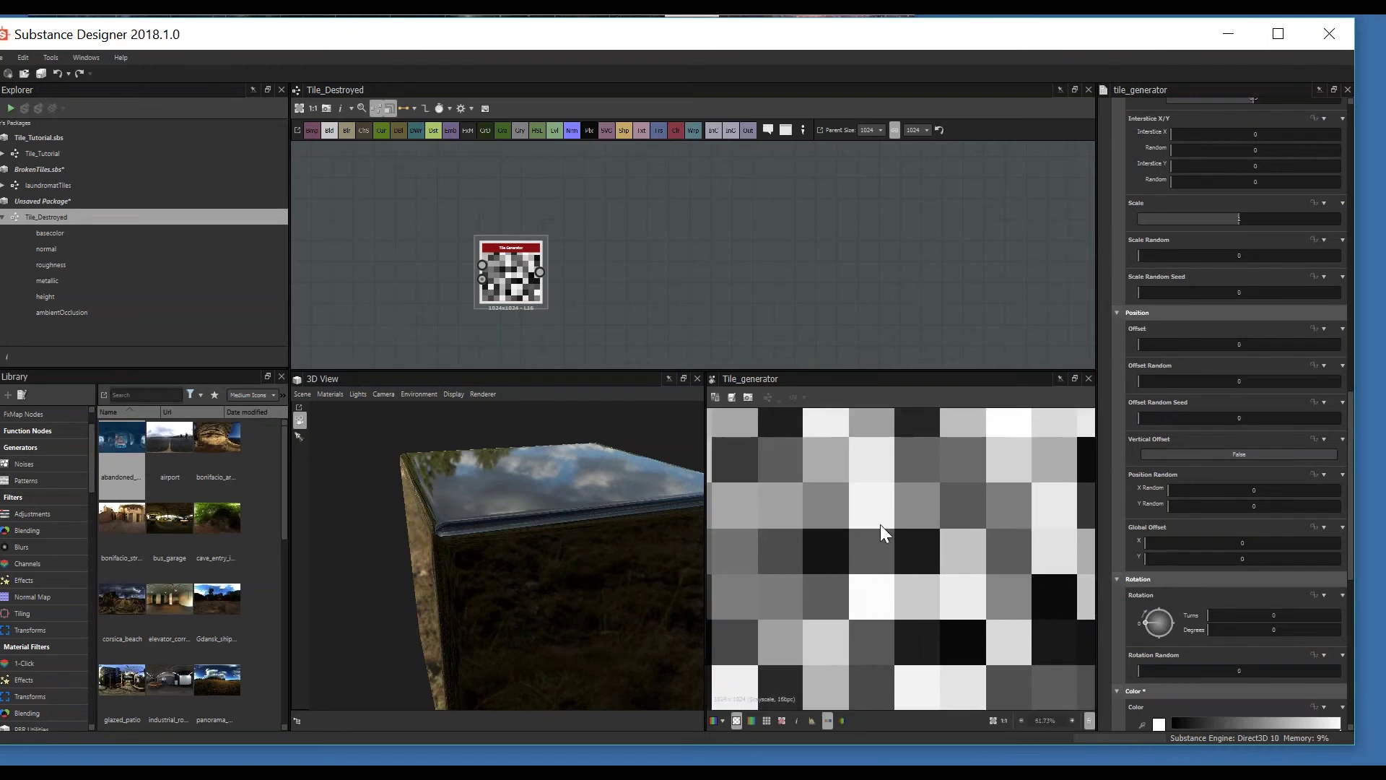
scroll(976, 566, "down", 1)
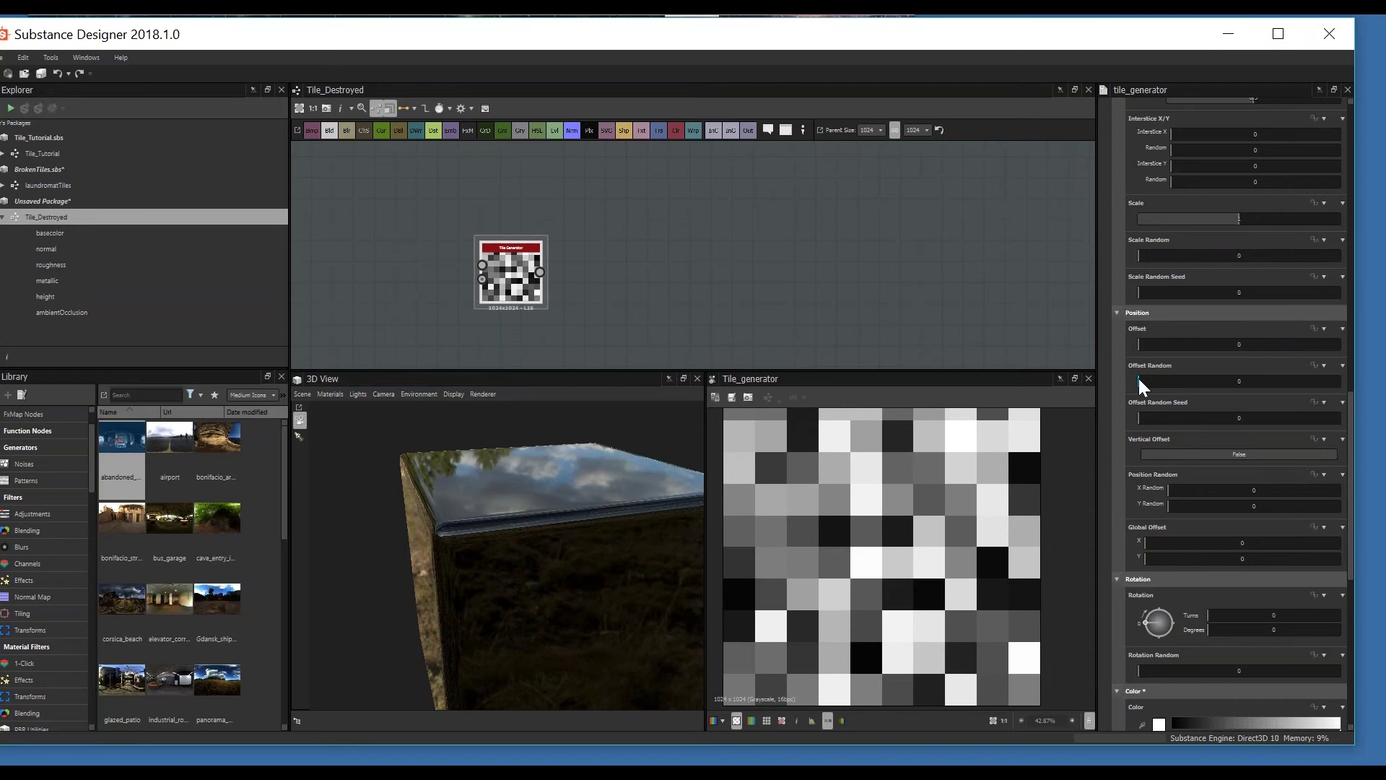
left_click_drag(1138, 378, 1140, 382)
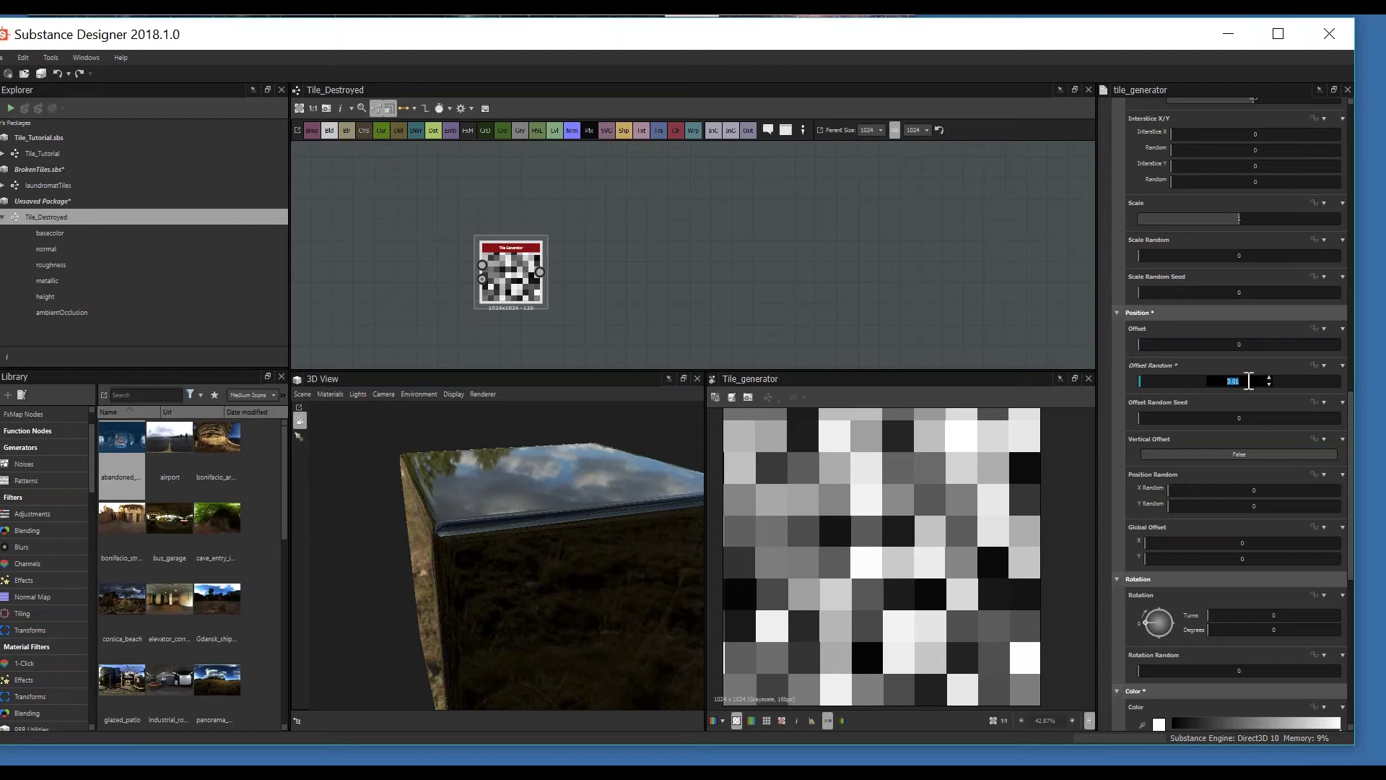
type("0.005")
key("Return")
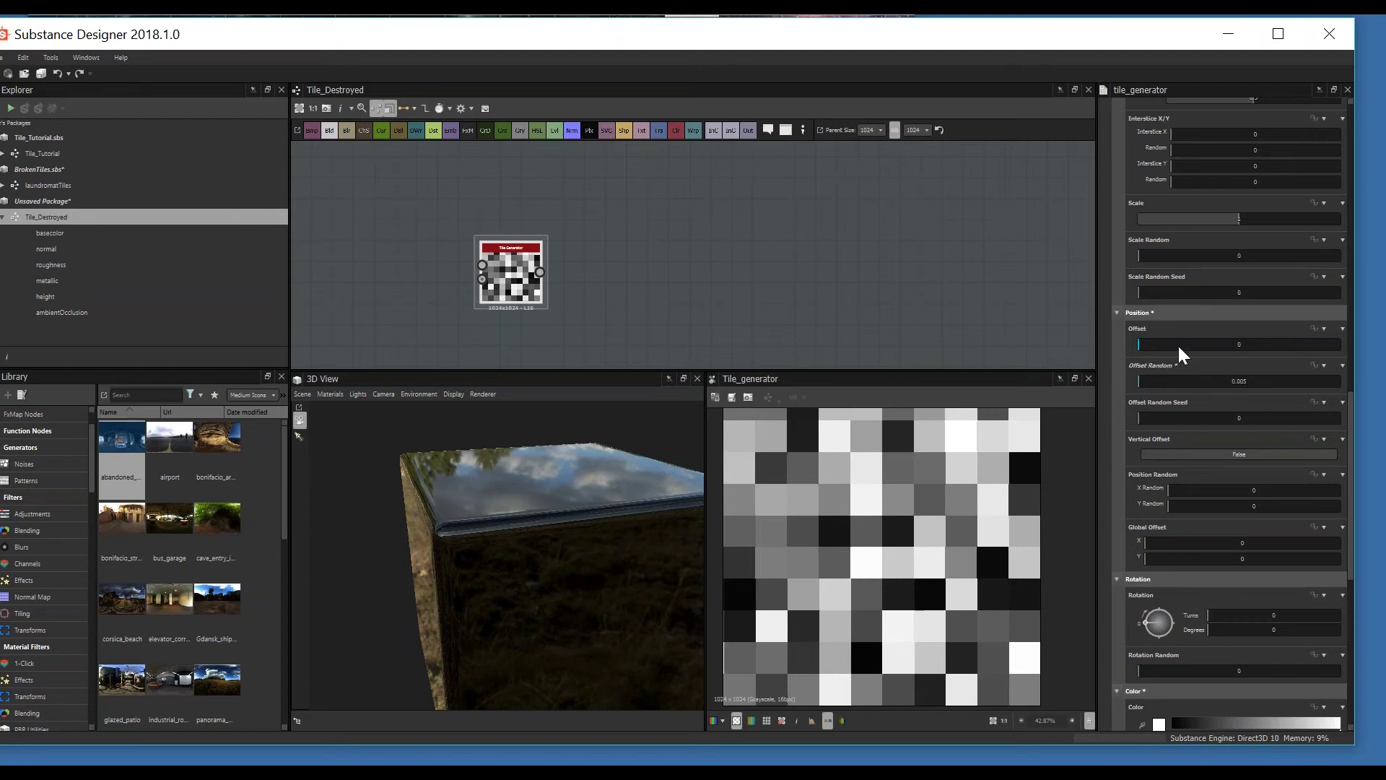
scroll(760, 565, "up", 5)
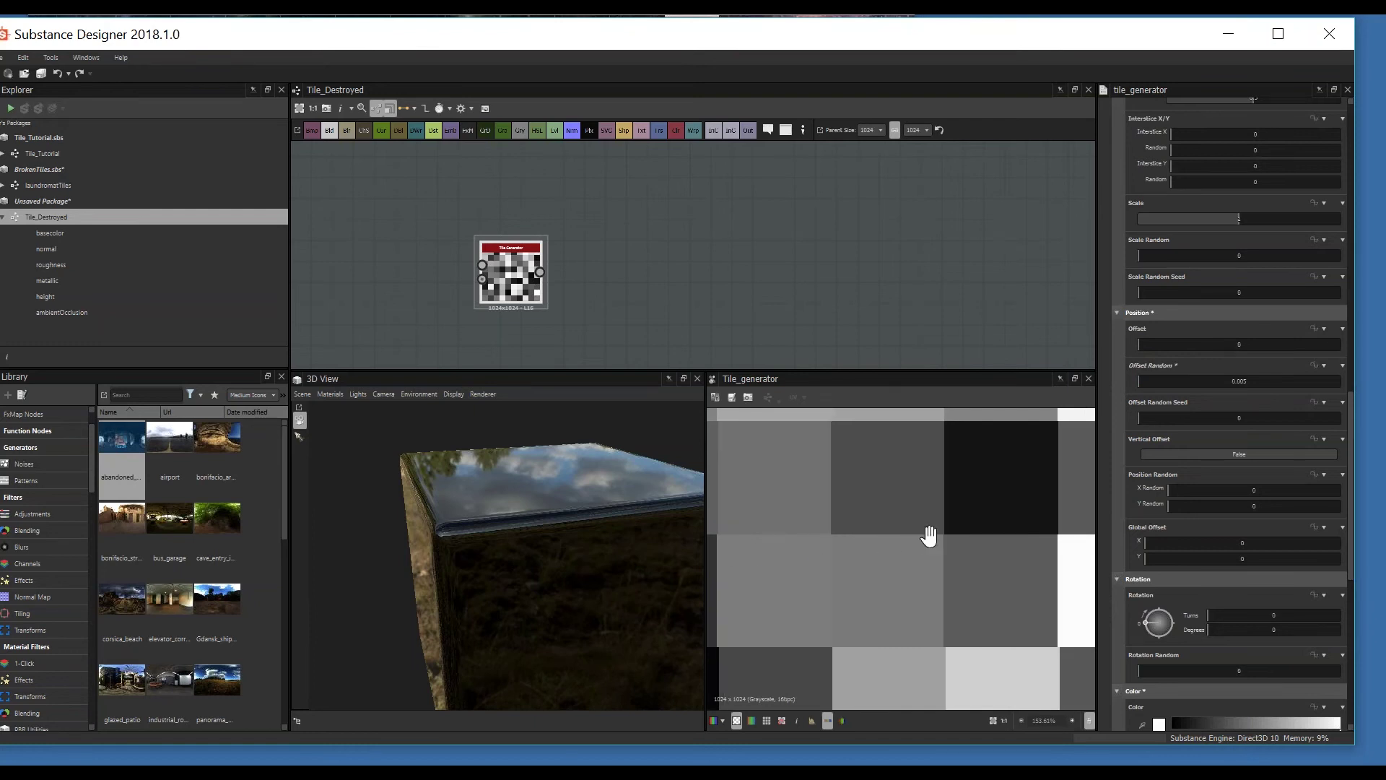
scroll(967, 540, "down", 3)
scroll(588, 316, "down", 2)
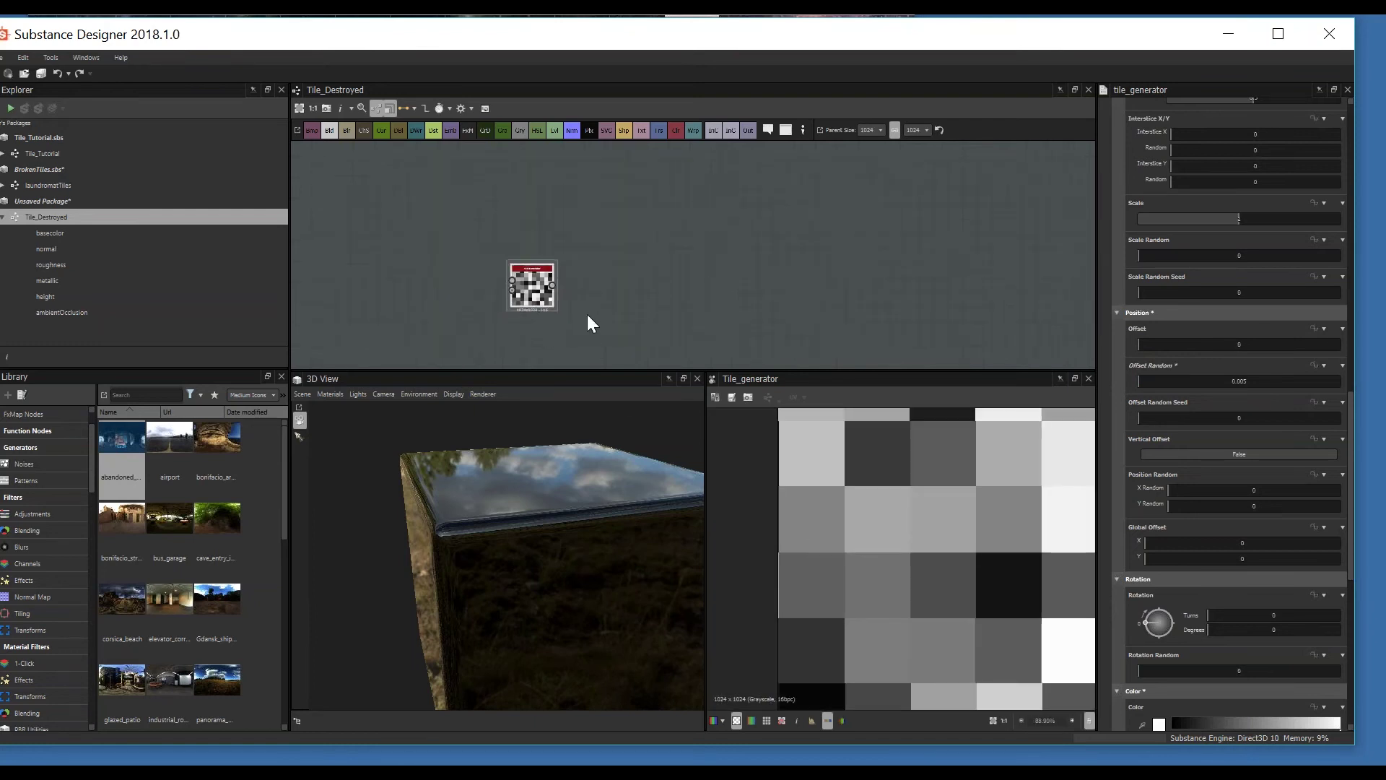
scroll(813, 448, "up", 1)
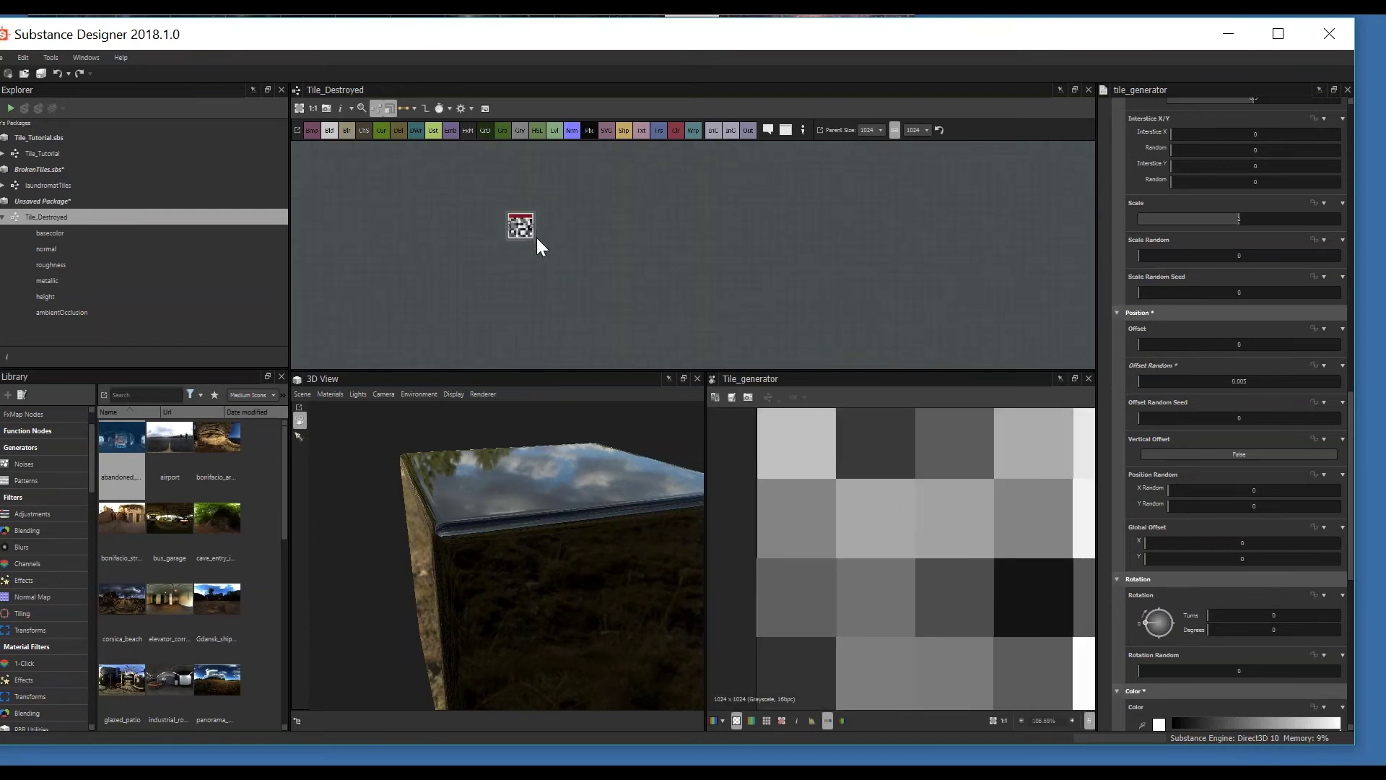
Step: Add an Edge Detect node beside the Tile Generator and feed the Tile Generator's output into it
scroll(562, 282, "down", 1)
key("space")
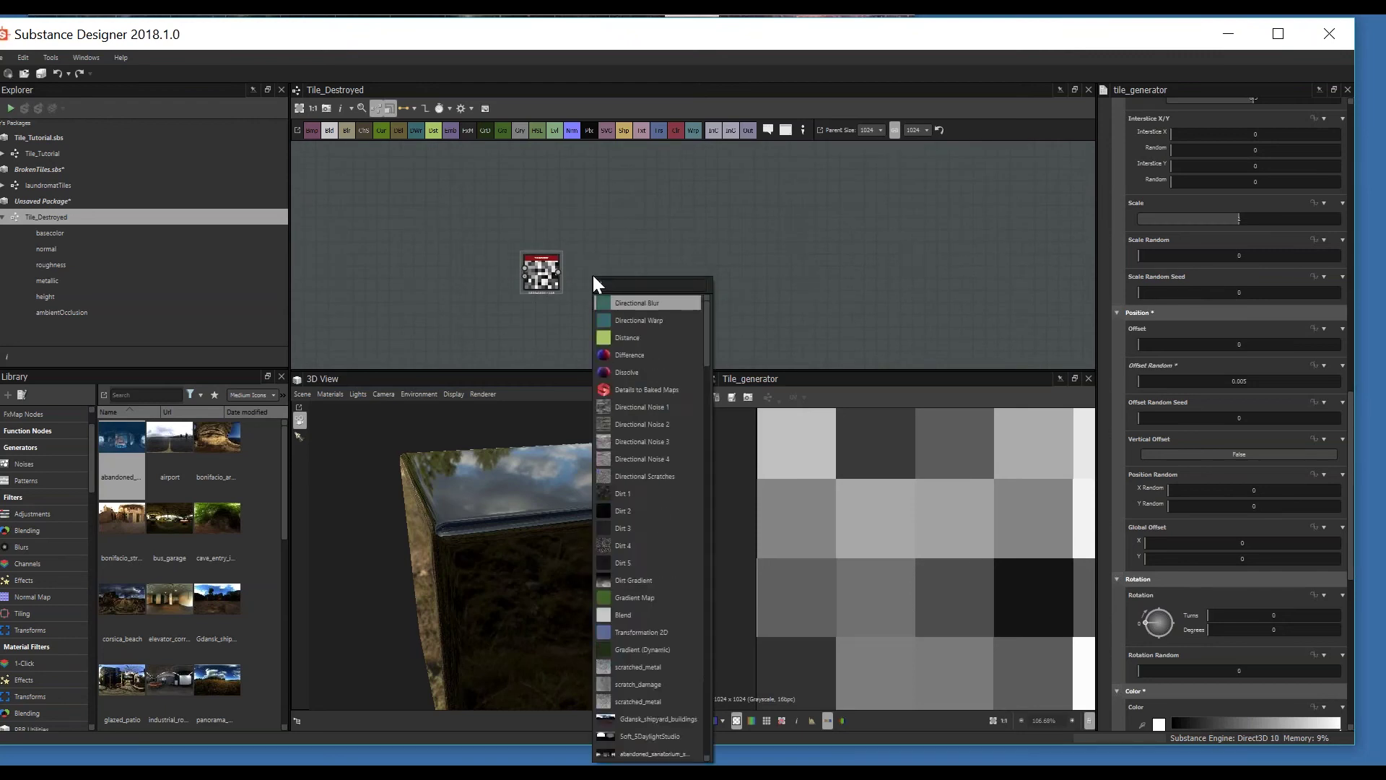
type("ed")
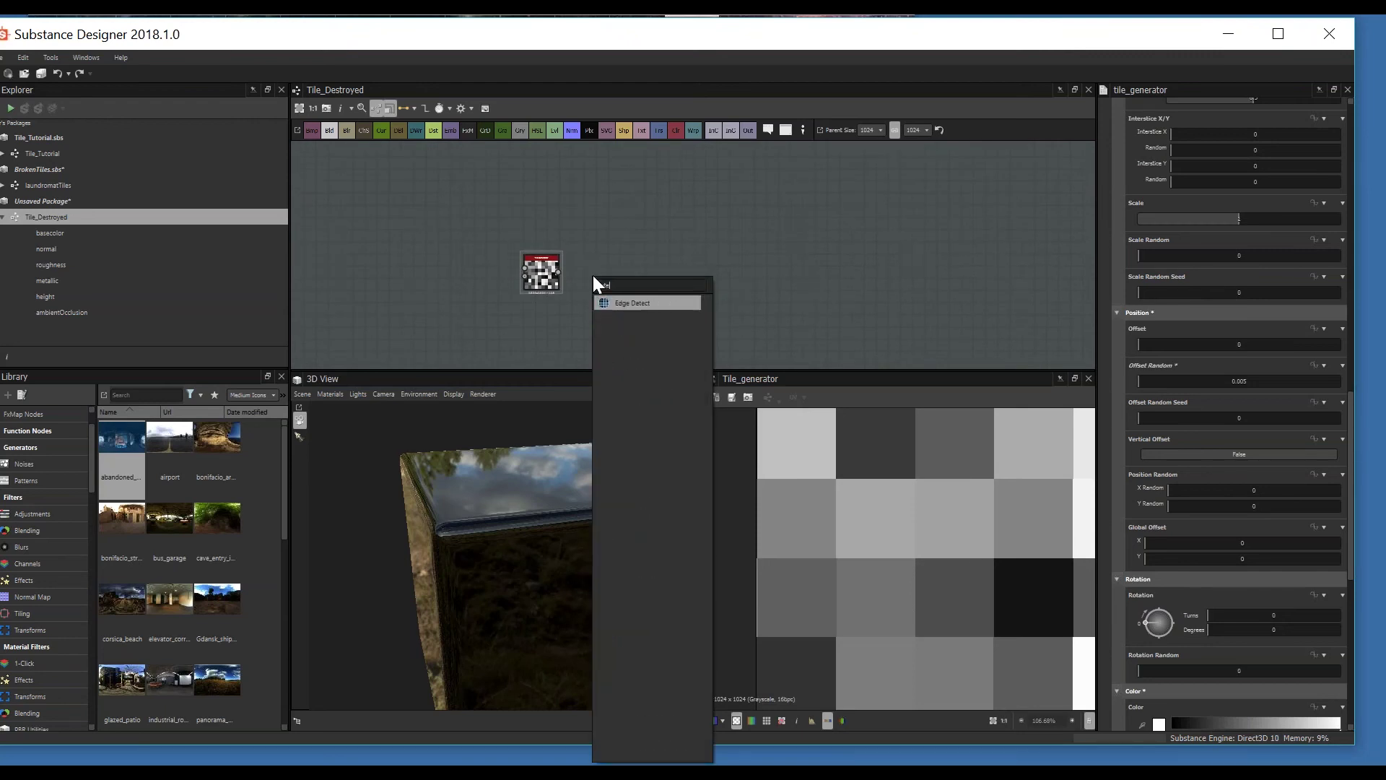
left_click(627, 303)
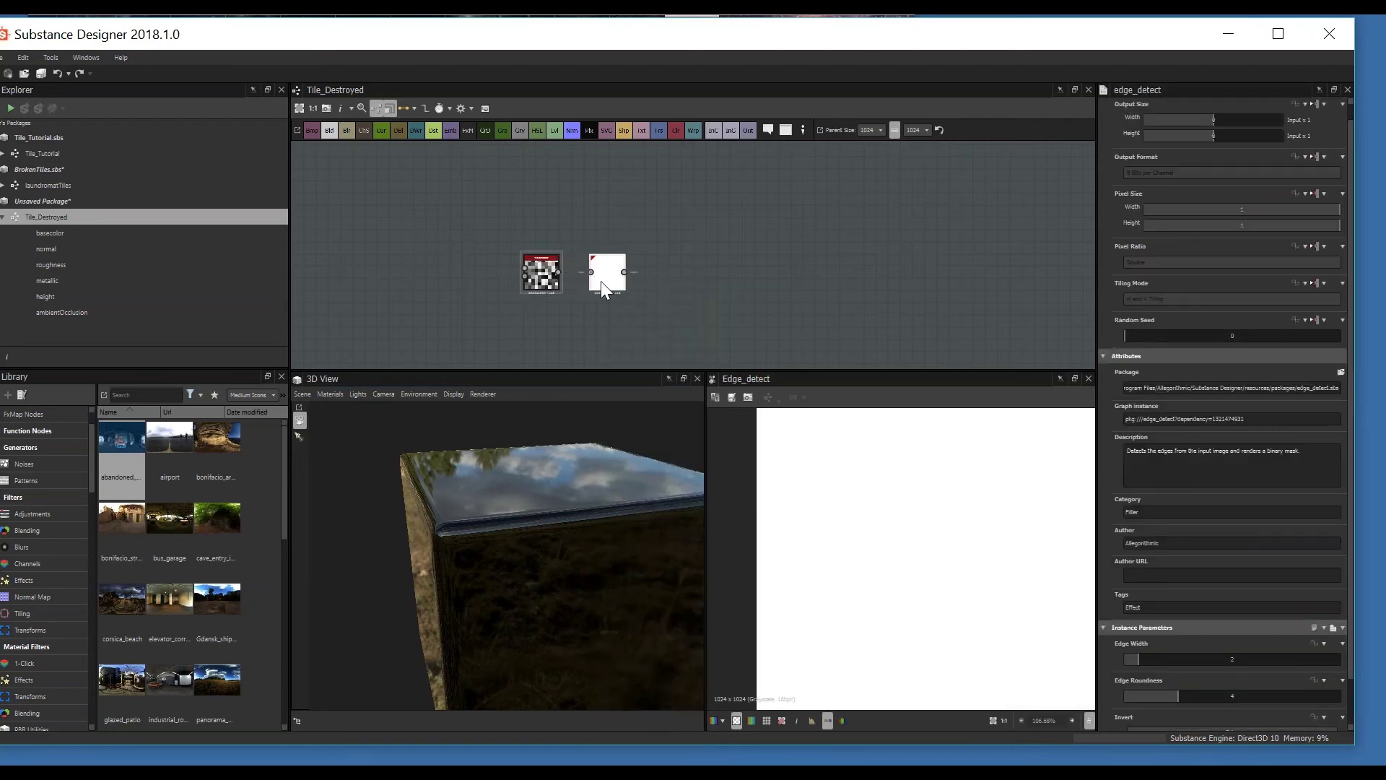
left_click_drag(561, 272, 600, 272)
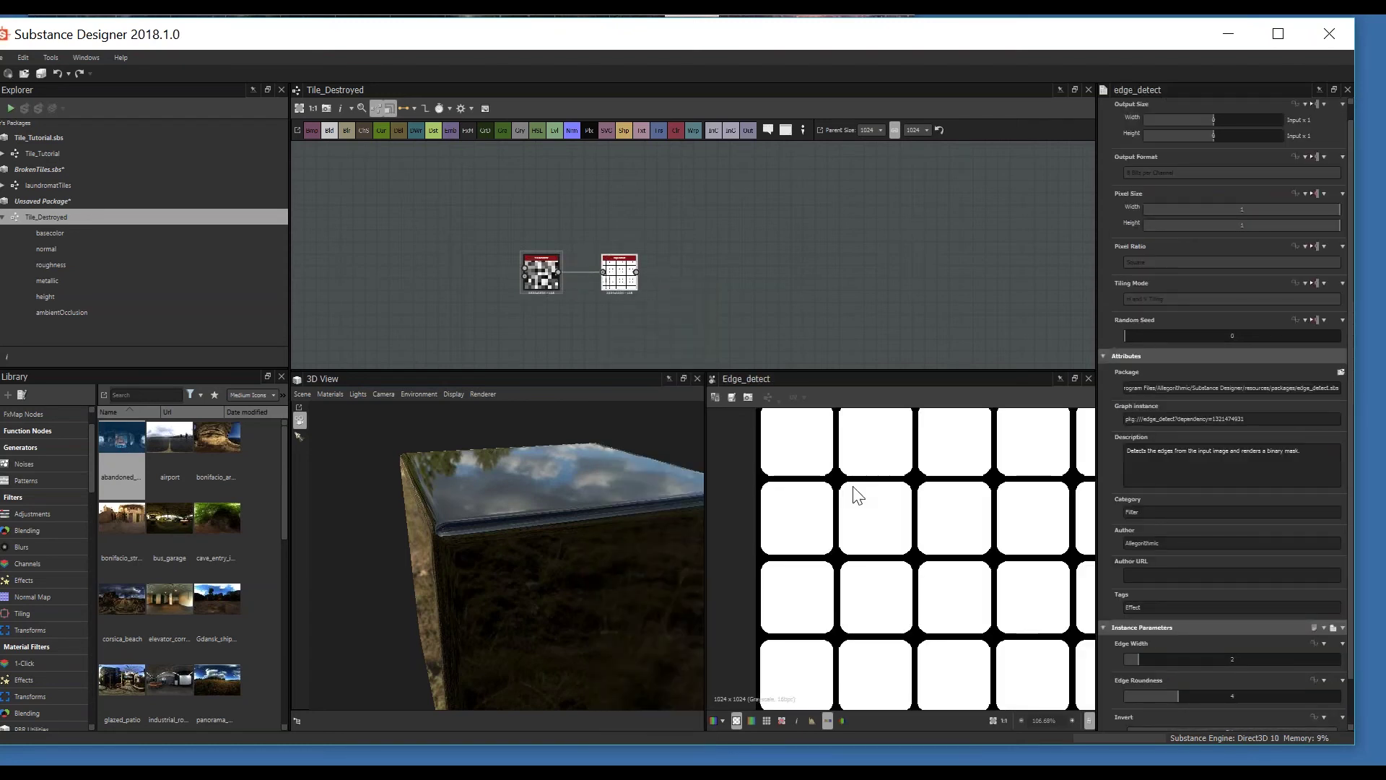
Step: Set the Edge Detect node's Edge Roundness to 0 and its Edge Width to 1.25
scroll(875, 510, "down", 4)
scroll(876, 510, "up", 1)
left_click(545, 268)
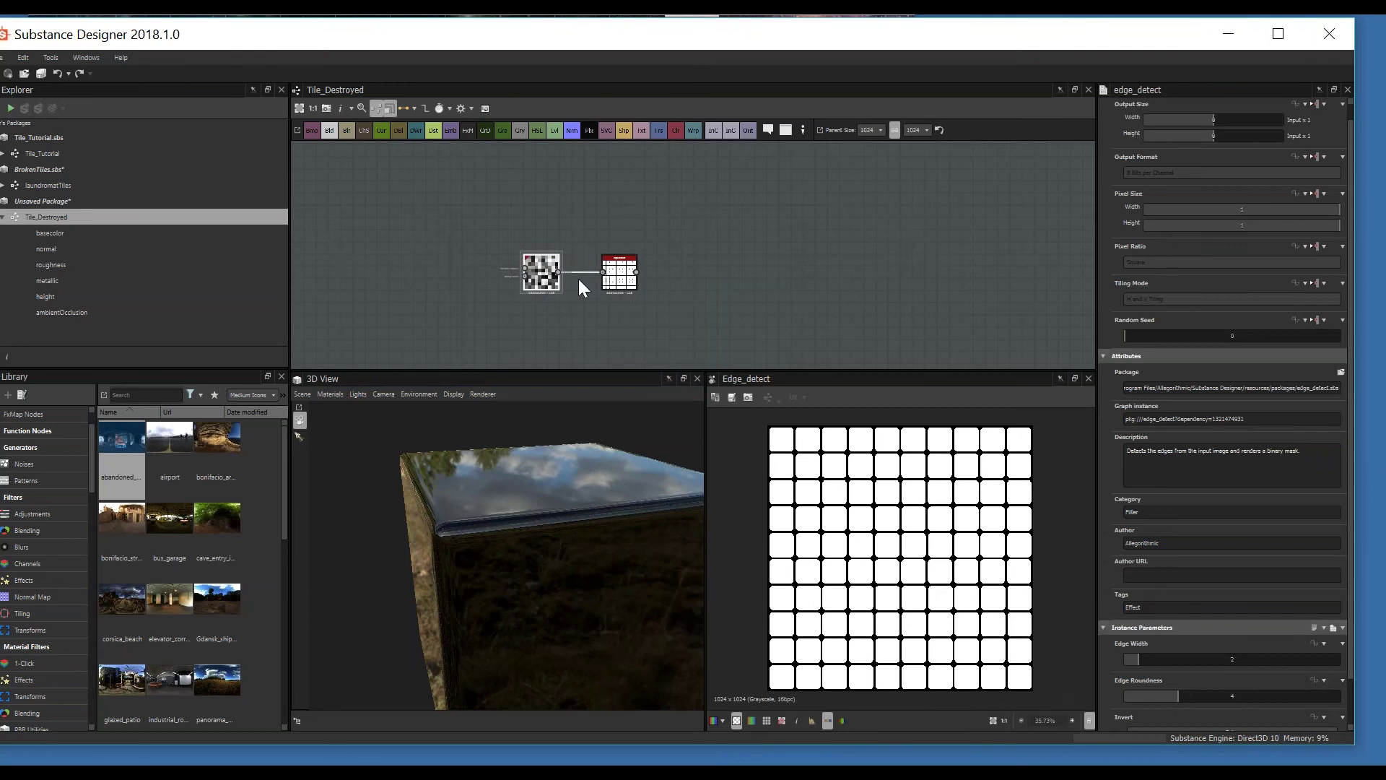
scroll(878, 551, "down", 1)
scroll(880, 559, "up", 2)
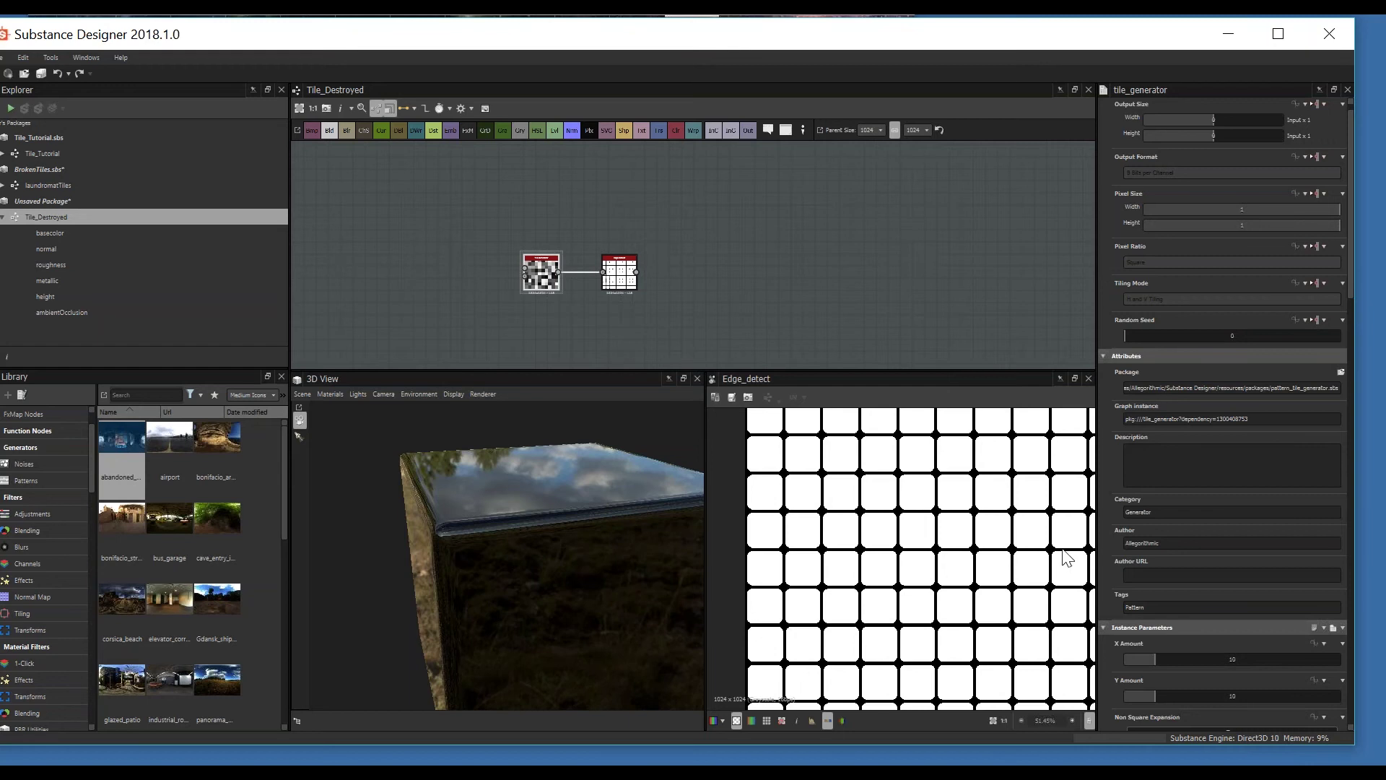
left_click(619, 273)
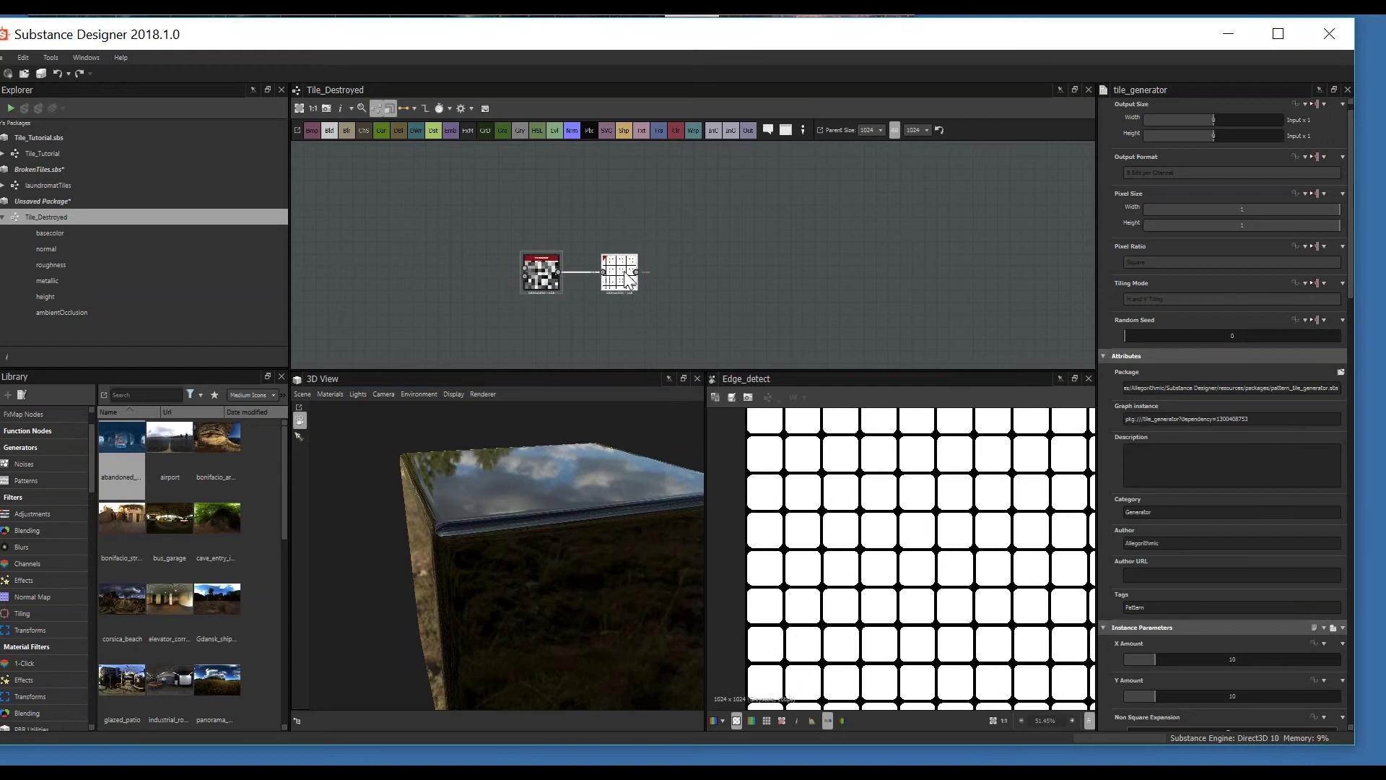
scroll(1177, 653, "down", 2)
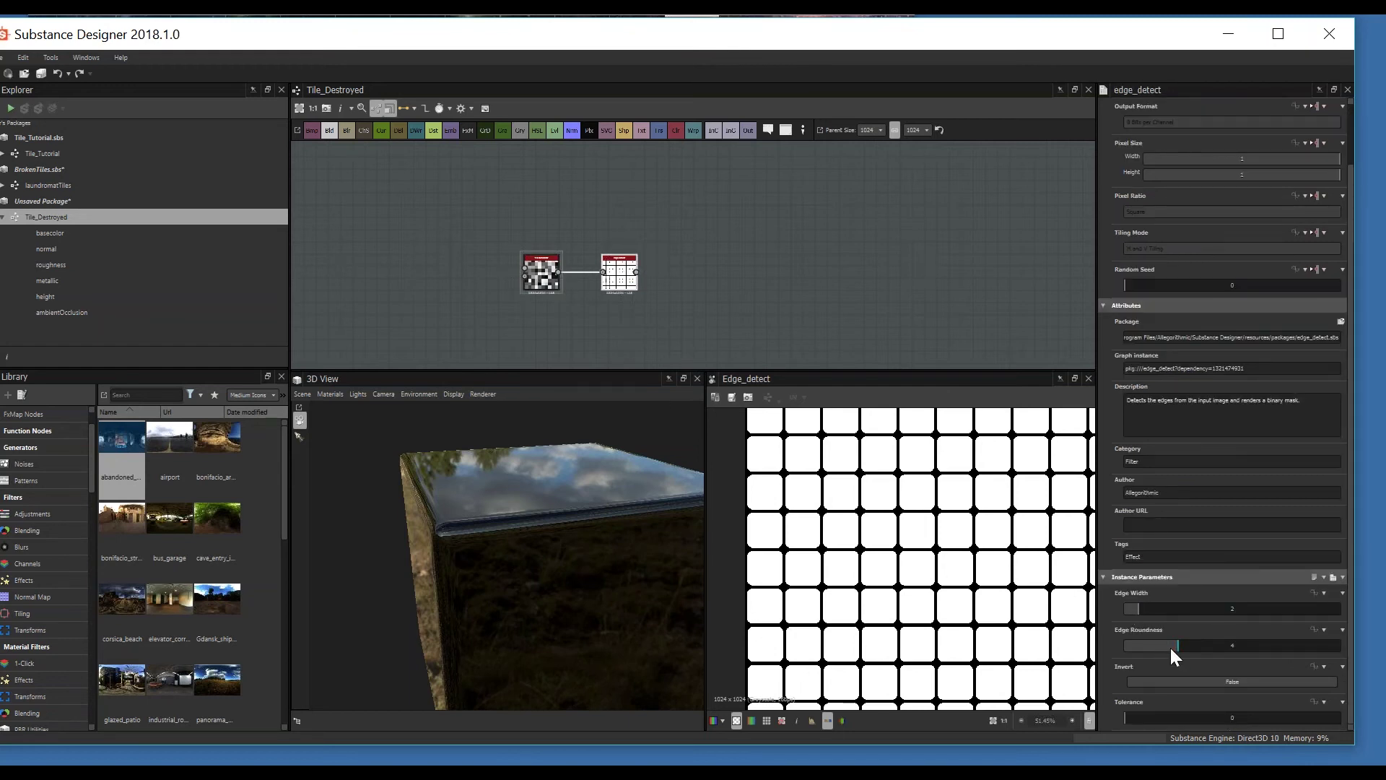
left_click_drag(1169, 645, 1129, 616)
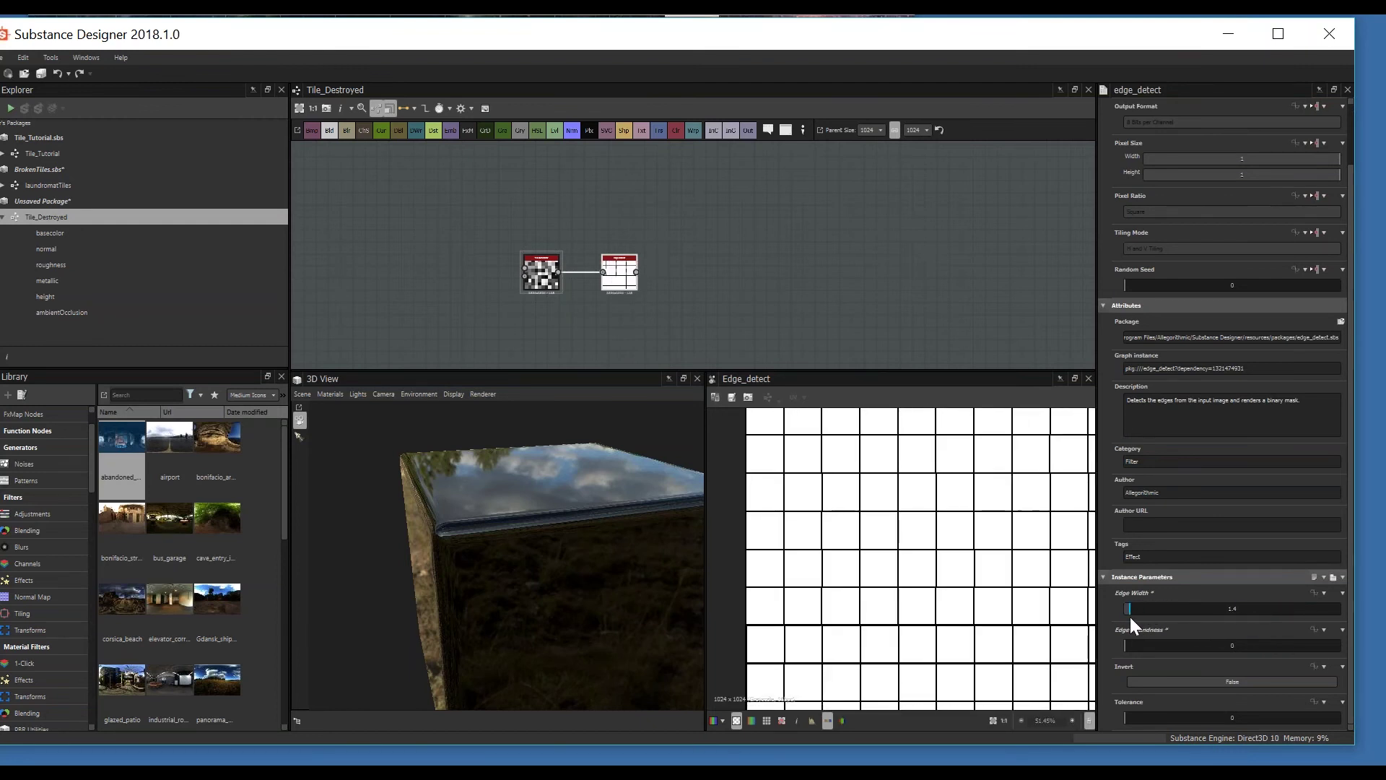
Step: Examine the thickness and offset of the lines between tiles in the Edge Detect 2D preview
scroll(599, 288, "up", 3)
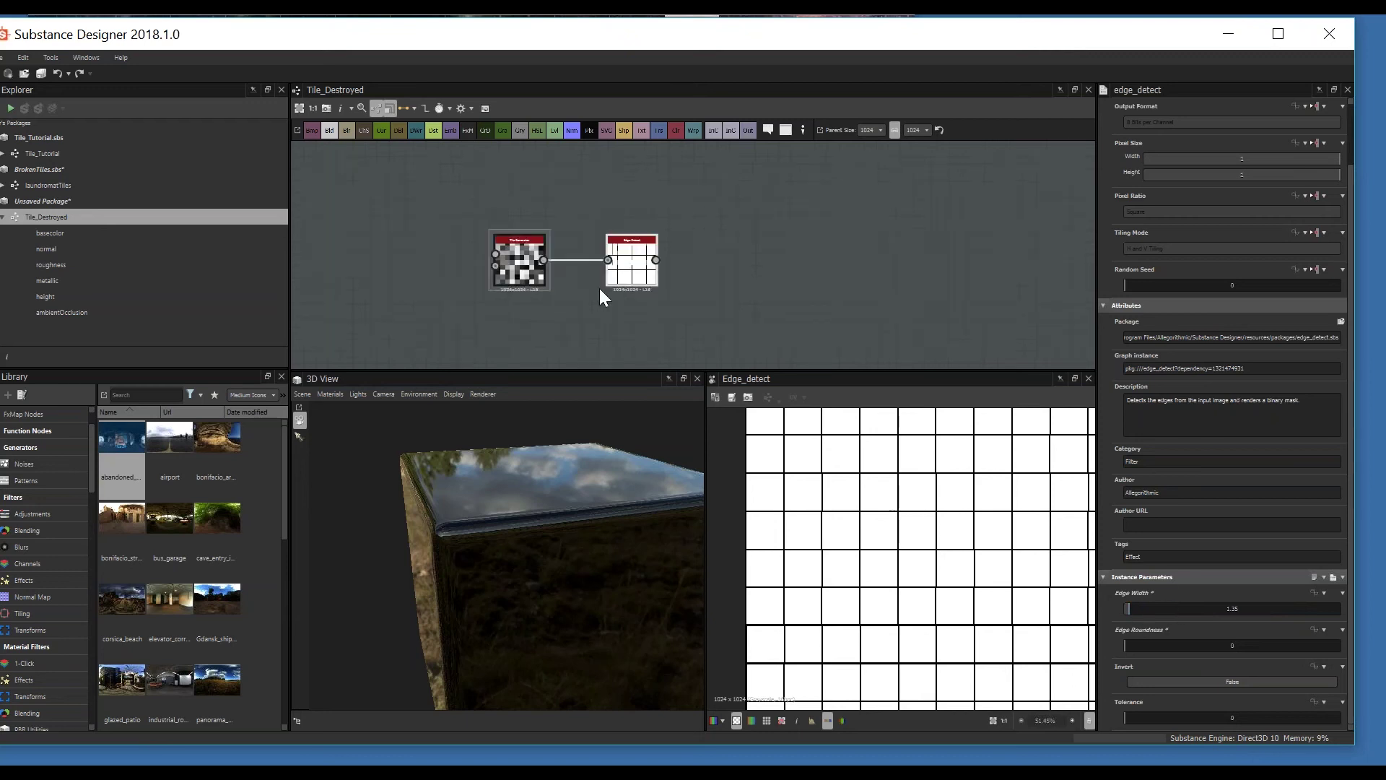
middle_click_drag(647, 297, 621, 267)
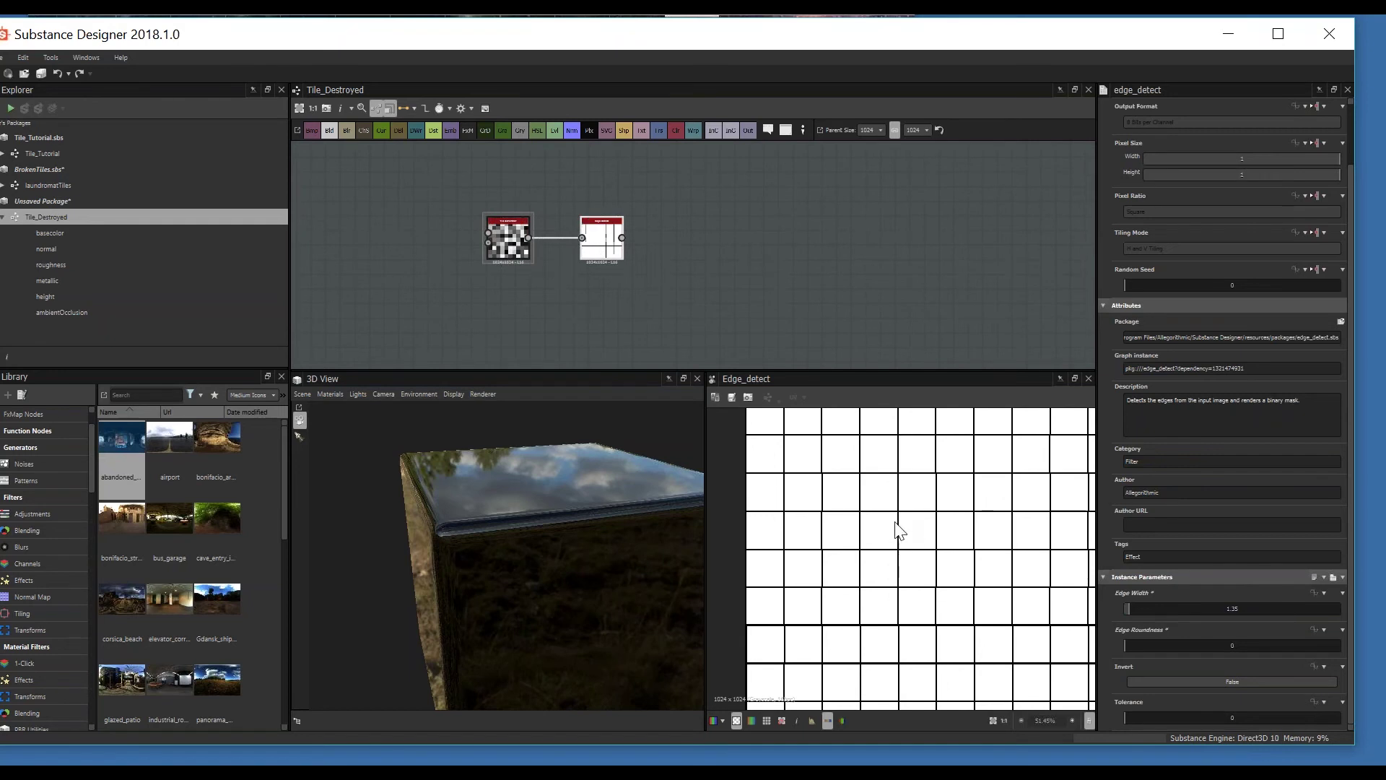
scroll(852, 520, "up", 2)
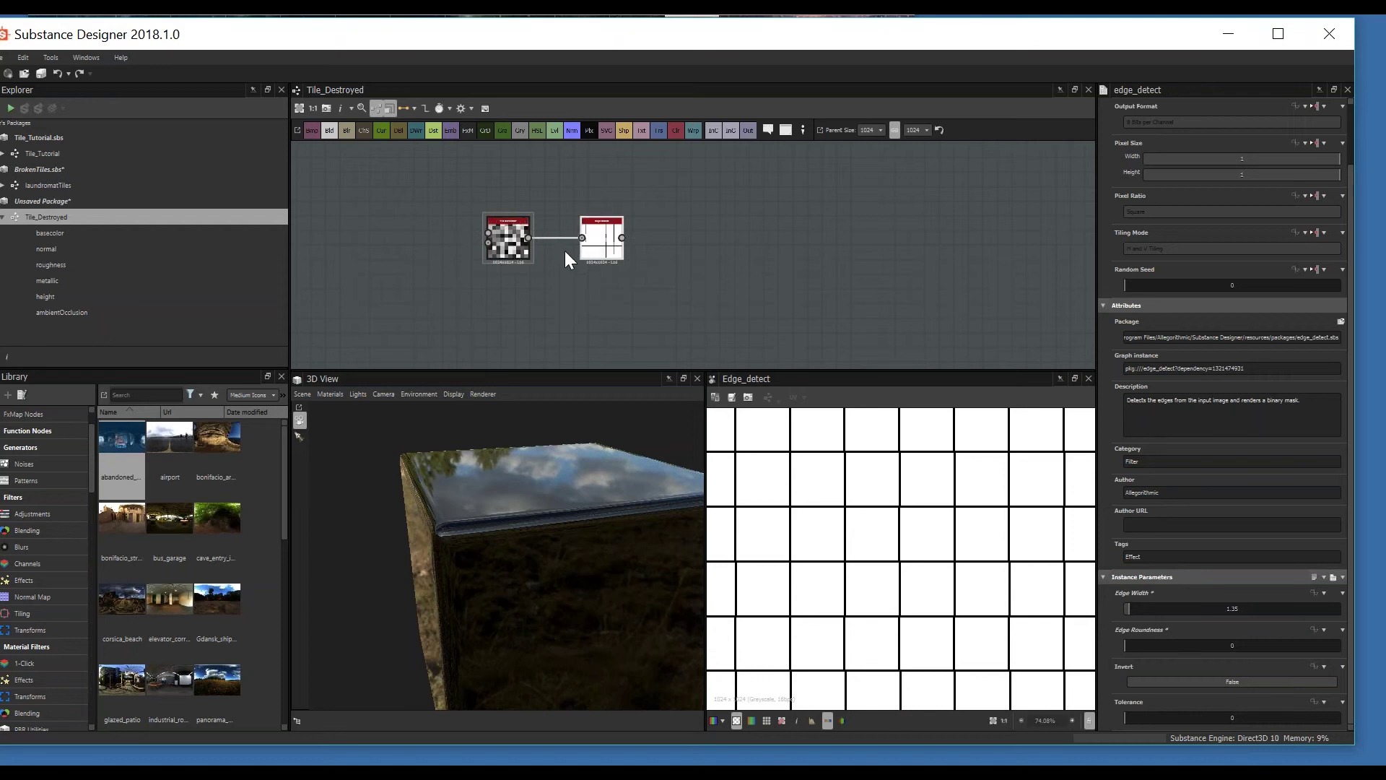
scroll(608, 258, "down", 2)
middle_click_drag(611, 296, 638, 332)
scroll(579, 275, "up", 2)
scroll(580, 274, "down", 1)
scroll(854, 544, "down", 2)
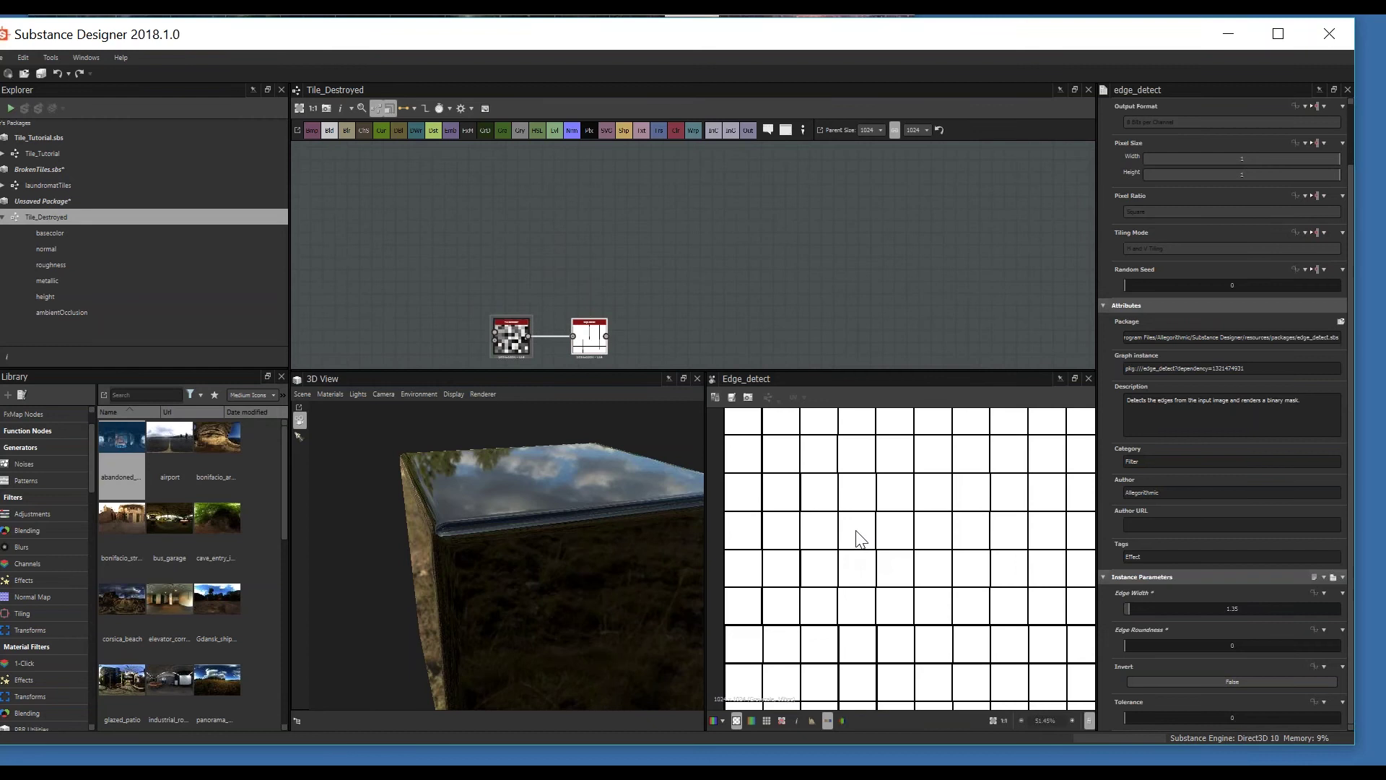
scroll(858, 538, "up", 2)
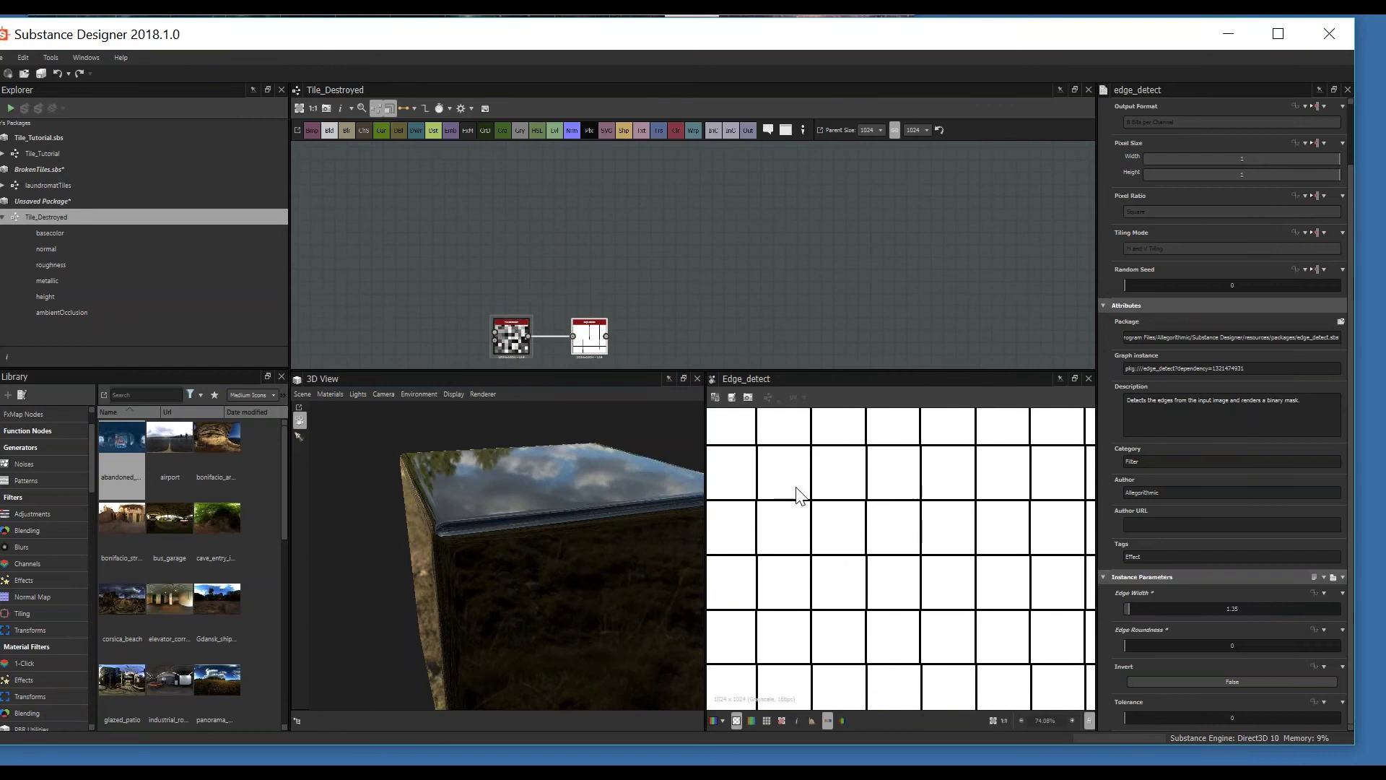
Step: Reduce the Edge Detect node's Edge Width to 1 for the thinnest lines between the tiles
left_click(587, 328)
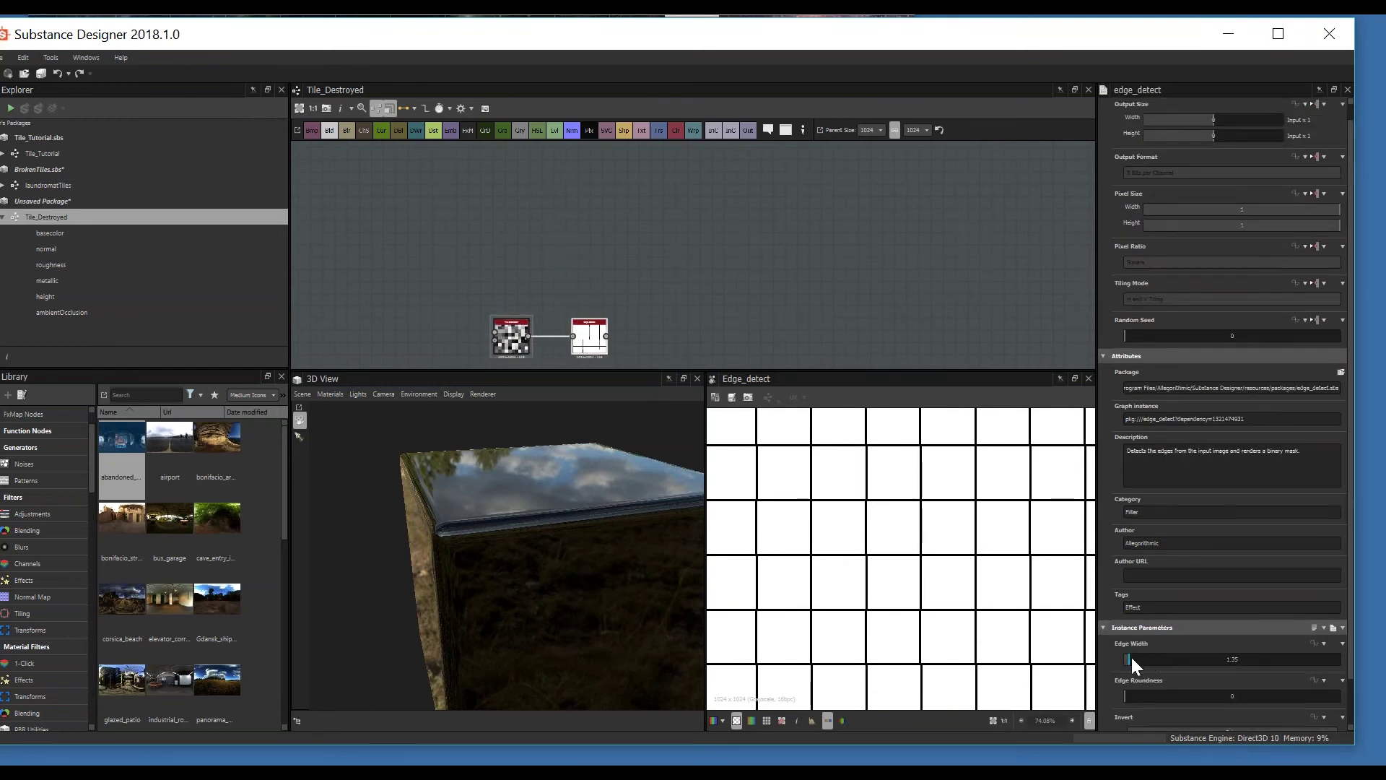
left_click_drag(1131, 658, 1124, 658)
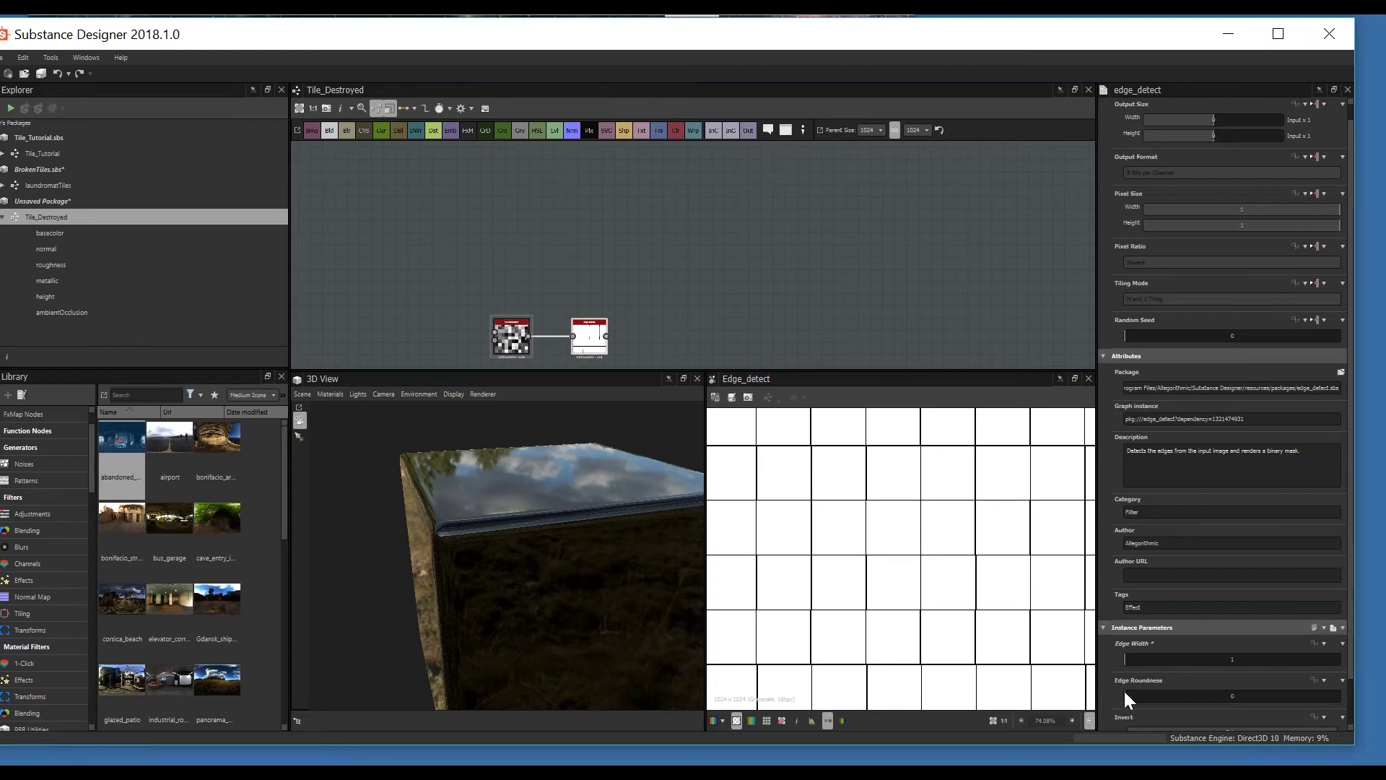
scroll(961, 599, "up", 2)
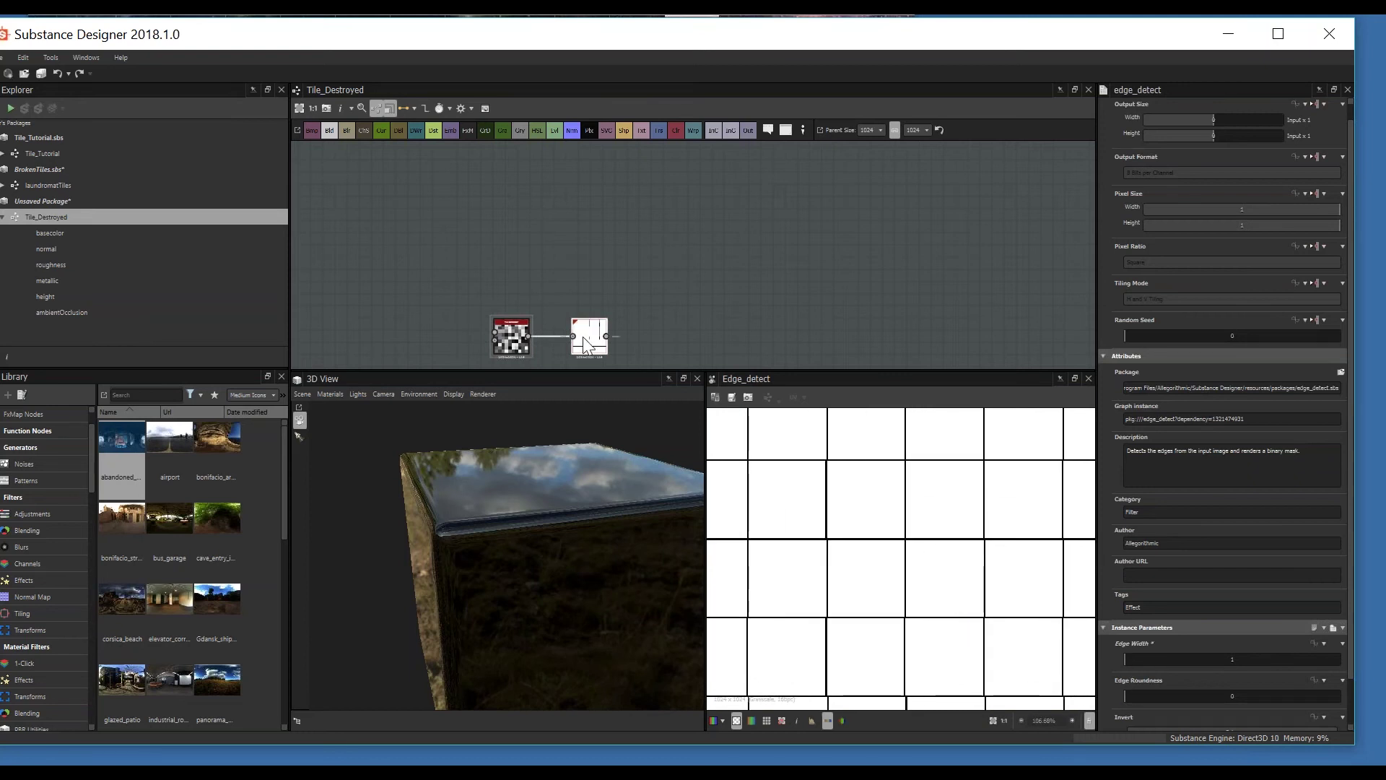
middle_click_drag(582, 336, 634, 336)
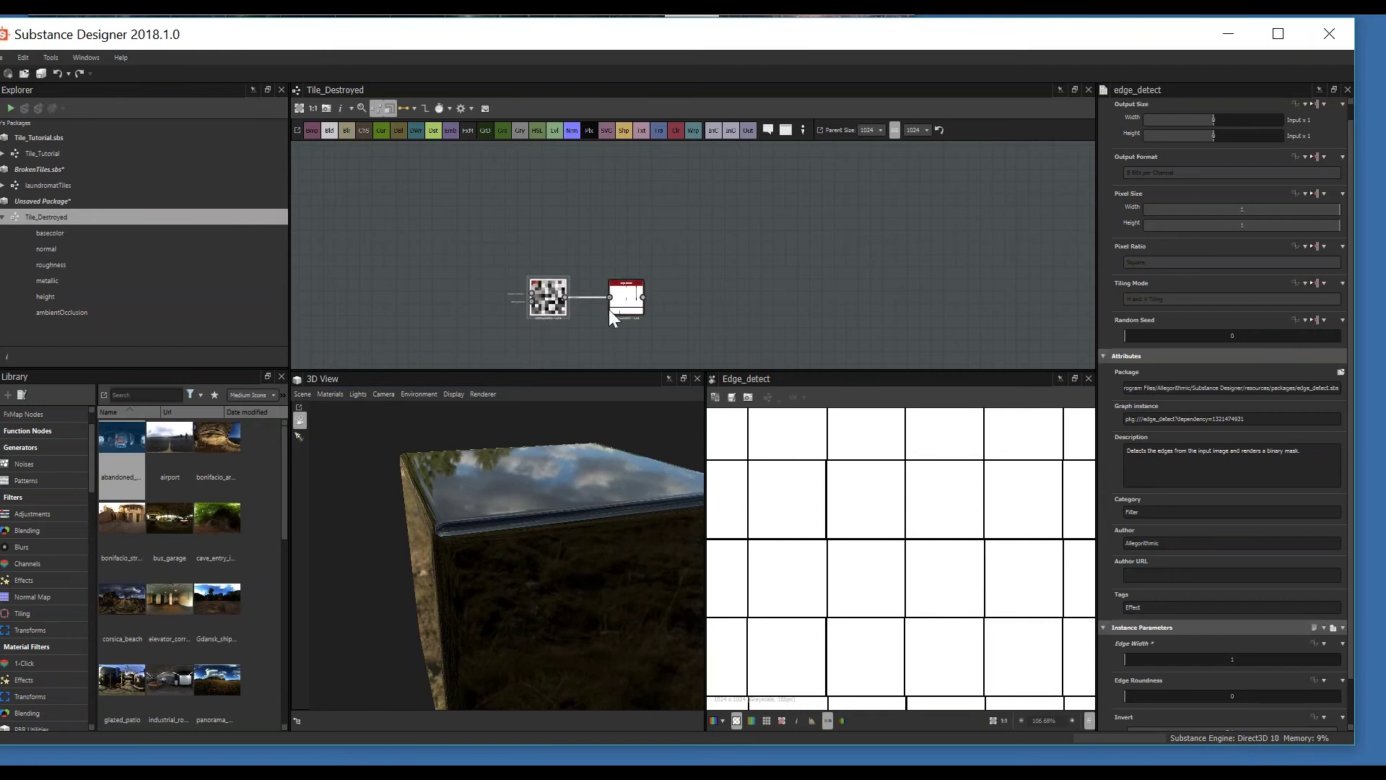
Step: Preview the Tile Generator, then add a Histogram Scan node above Edge Detect, fed by the Tile Generator's output
double_click(552, 304)
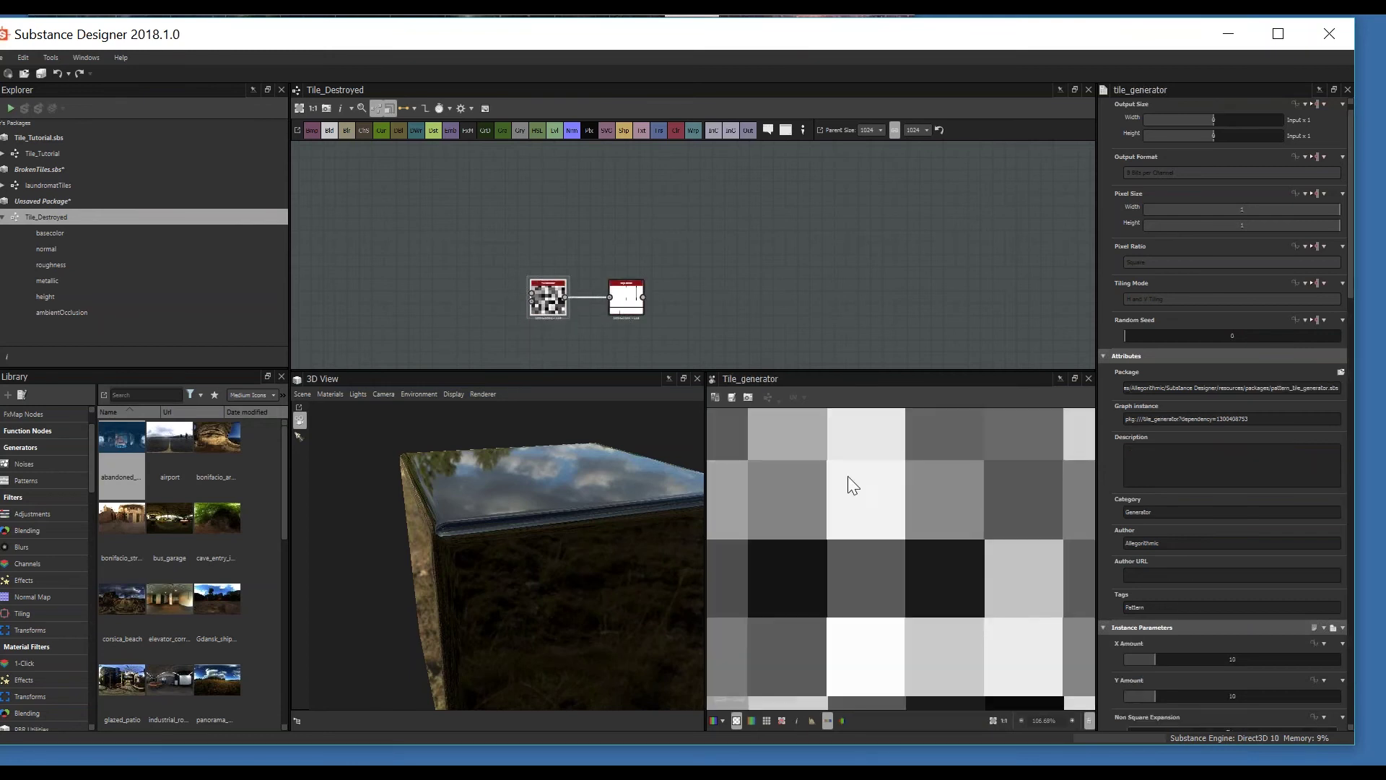
scroll(951, 557, "down", 2)
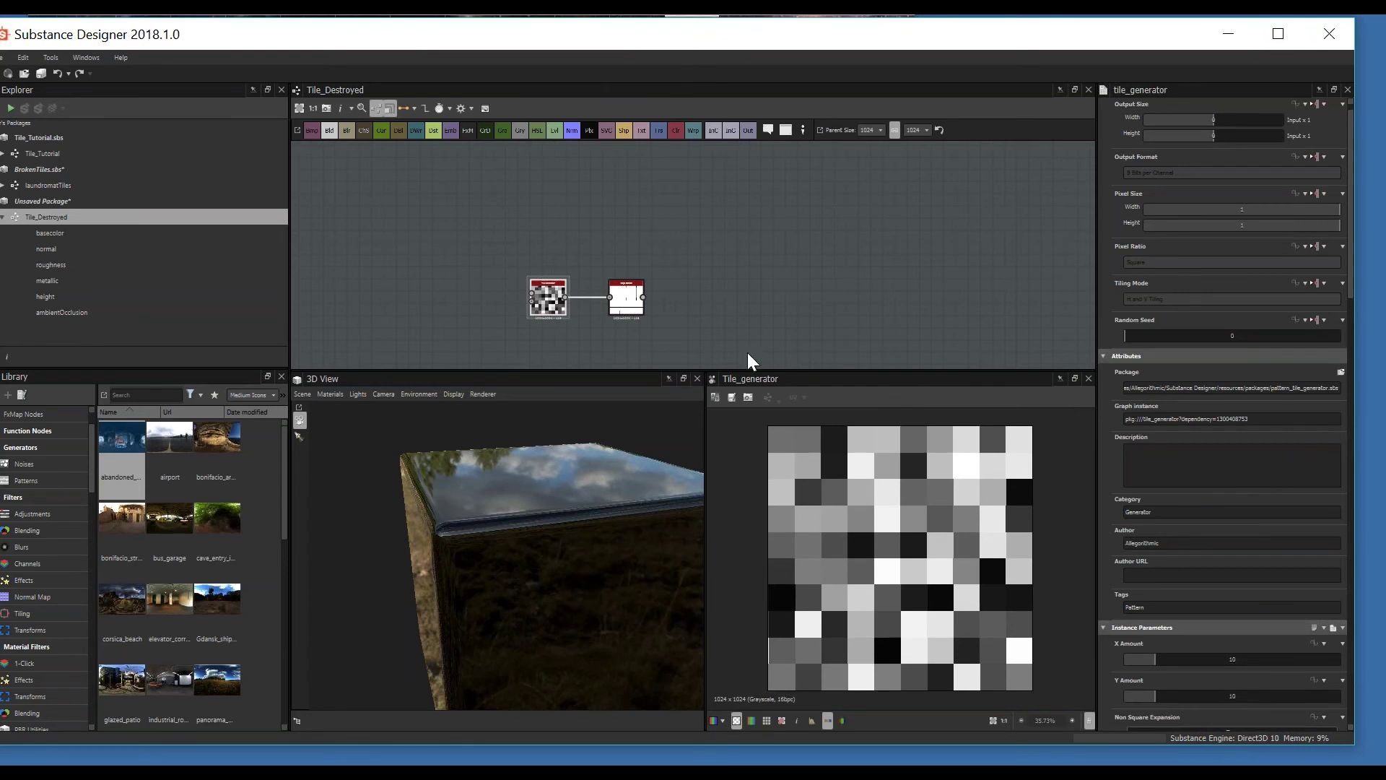
key("space")
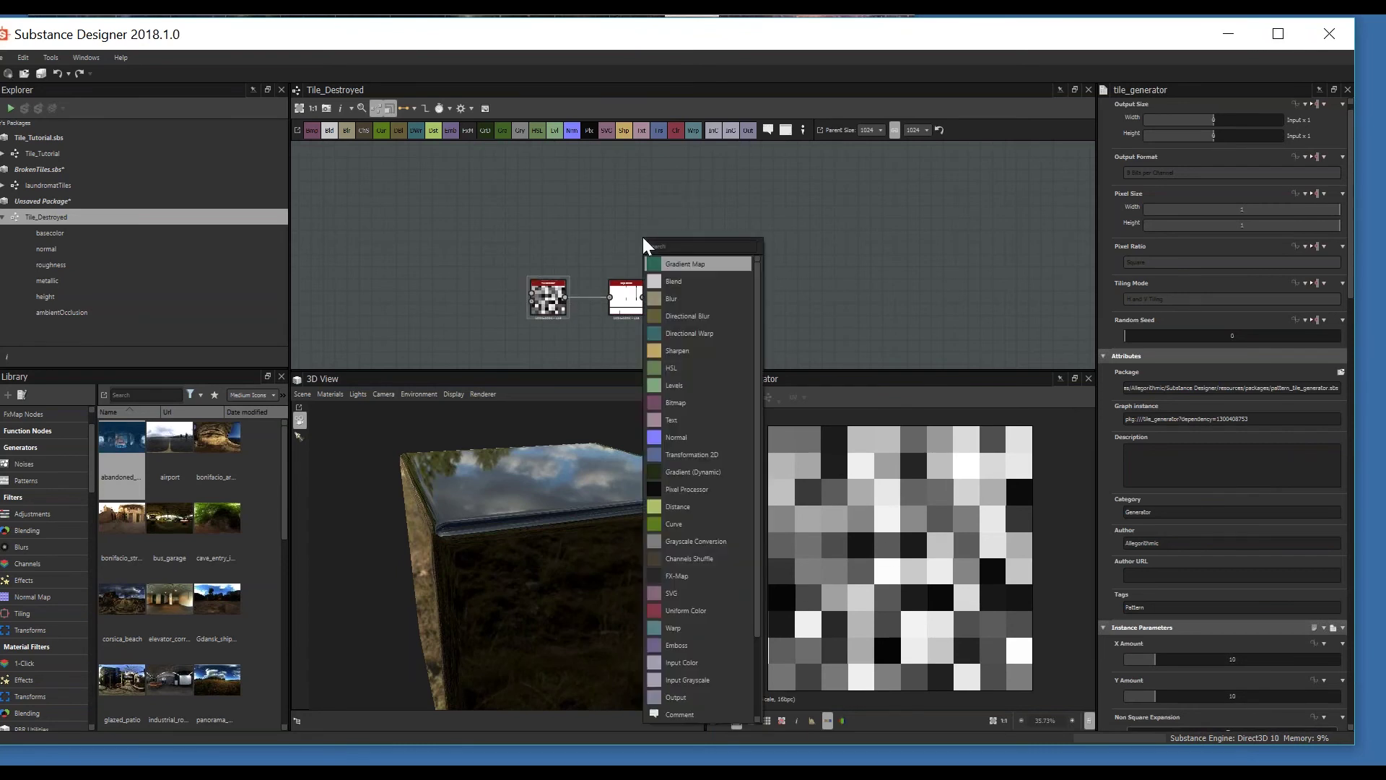
type("histo")
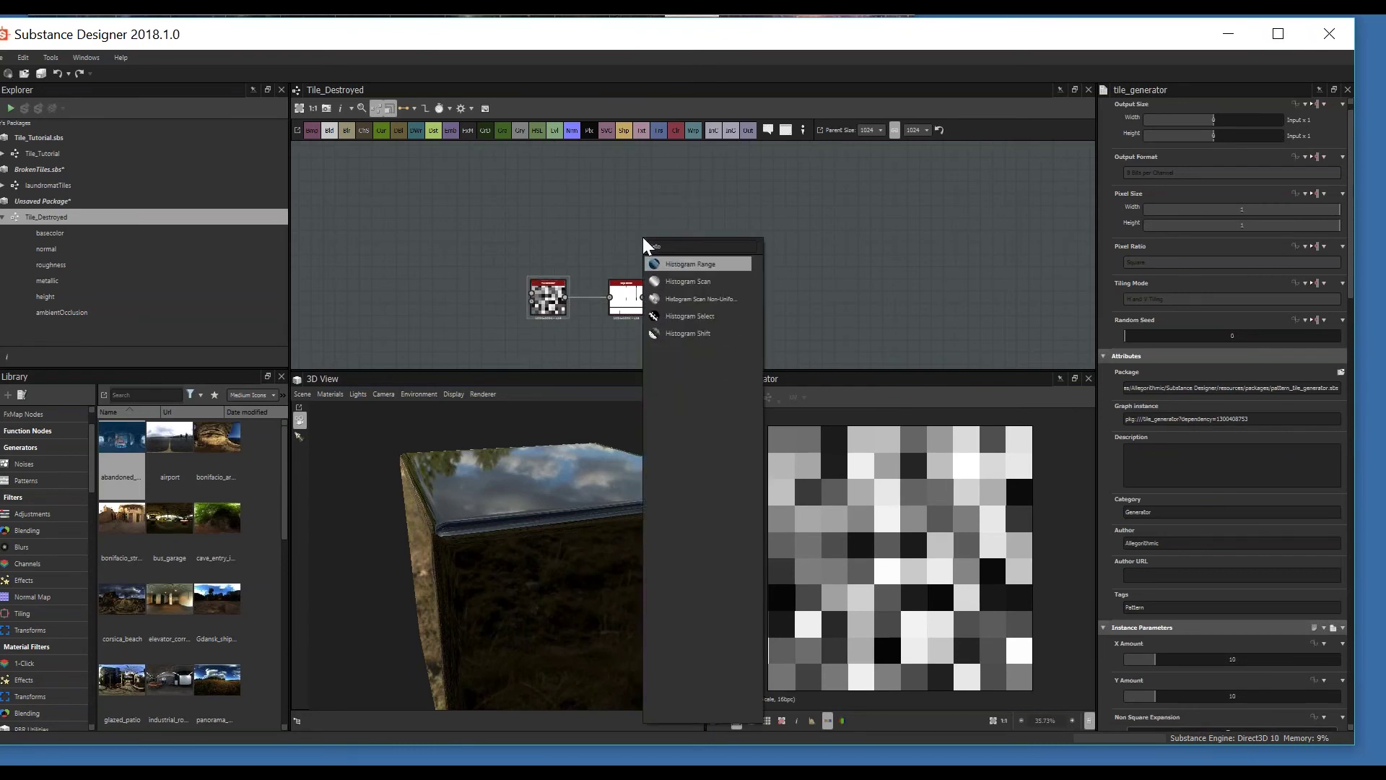
left_click(707, 280)
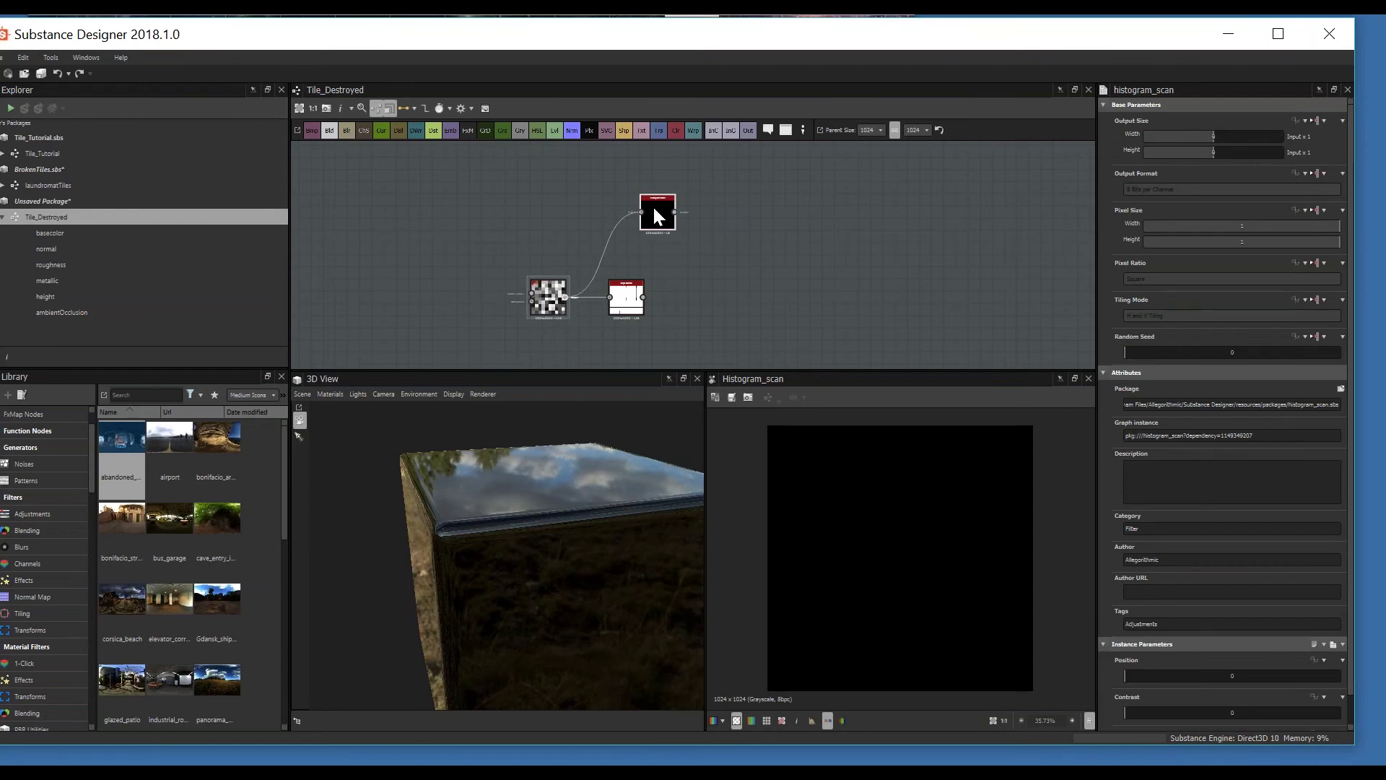
Step: Set the Histogram Scan's Contrast to 1 and its Position to 0.06 to isolate only a few white tiles
scroll(1179, 679, "down", 1)
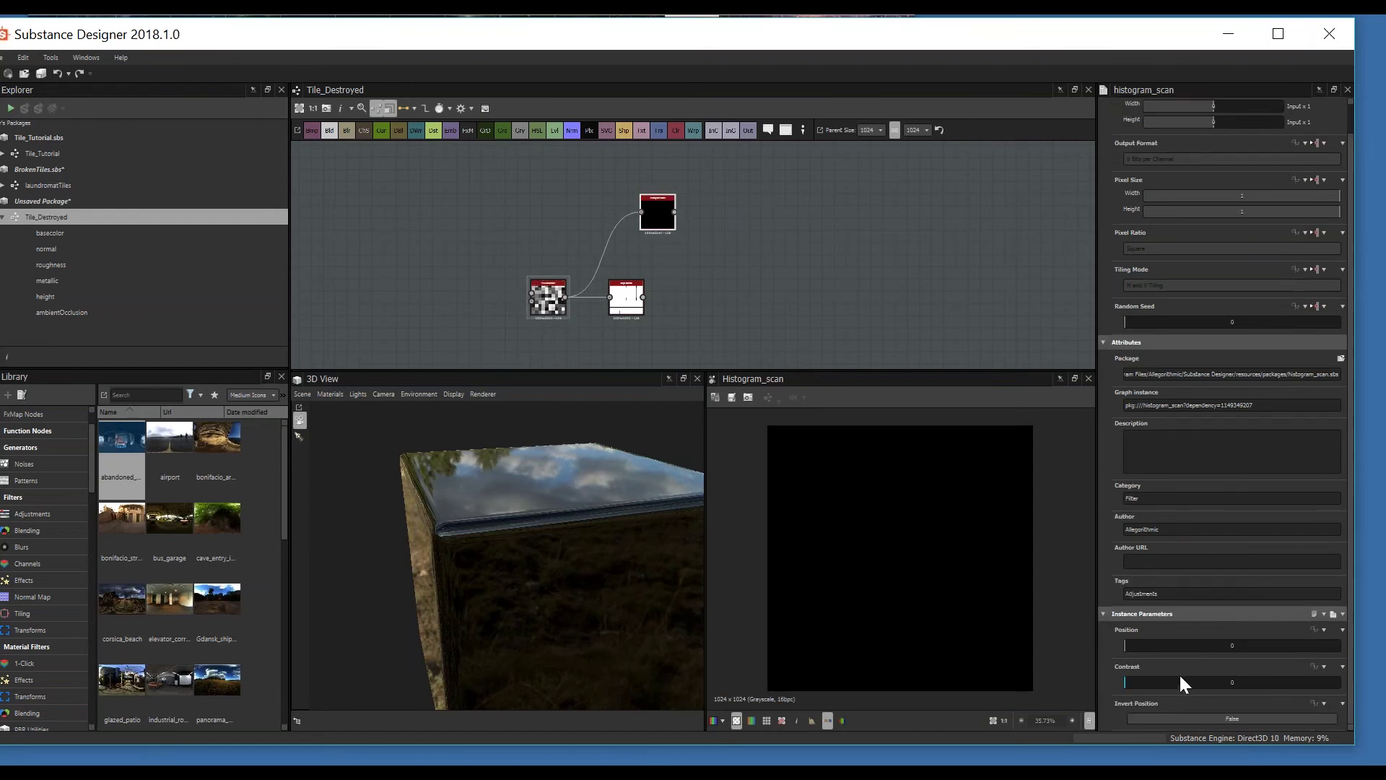
left_click_drag(1131, 647, 1199, 649)
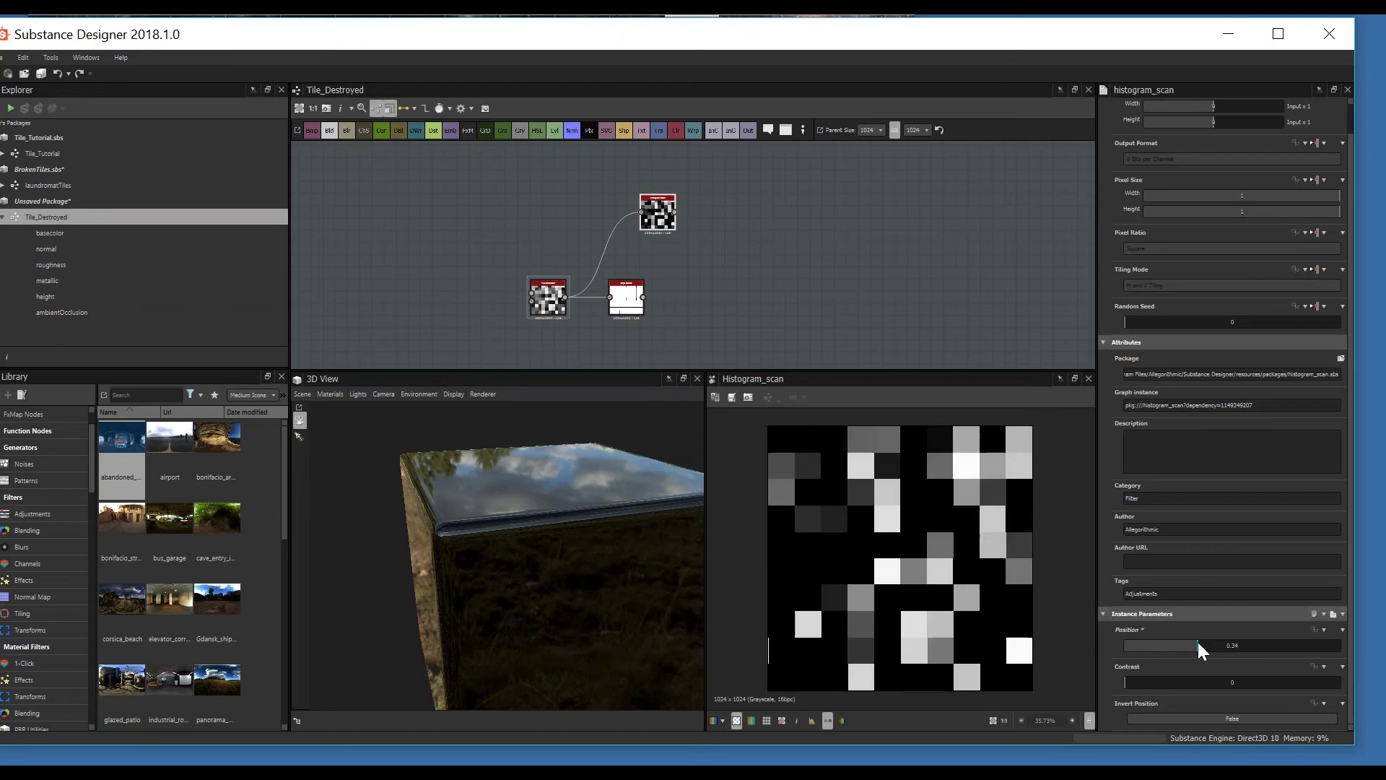
scroll(552, 286, "up", 3)
left_click(544, 301)
middle_click_drag(704, 196, 734, 249)
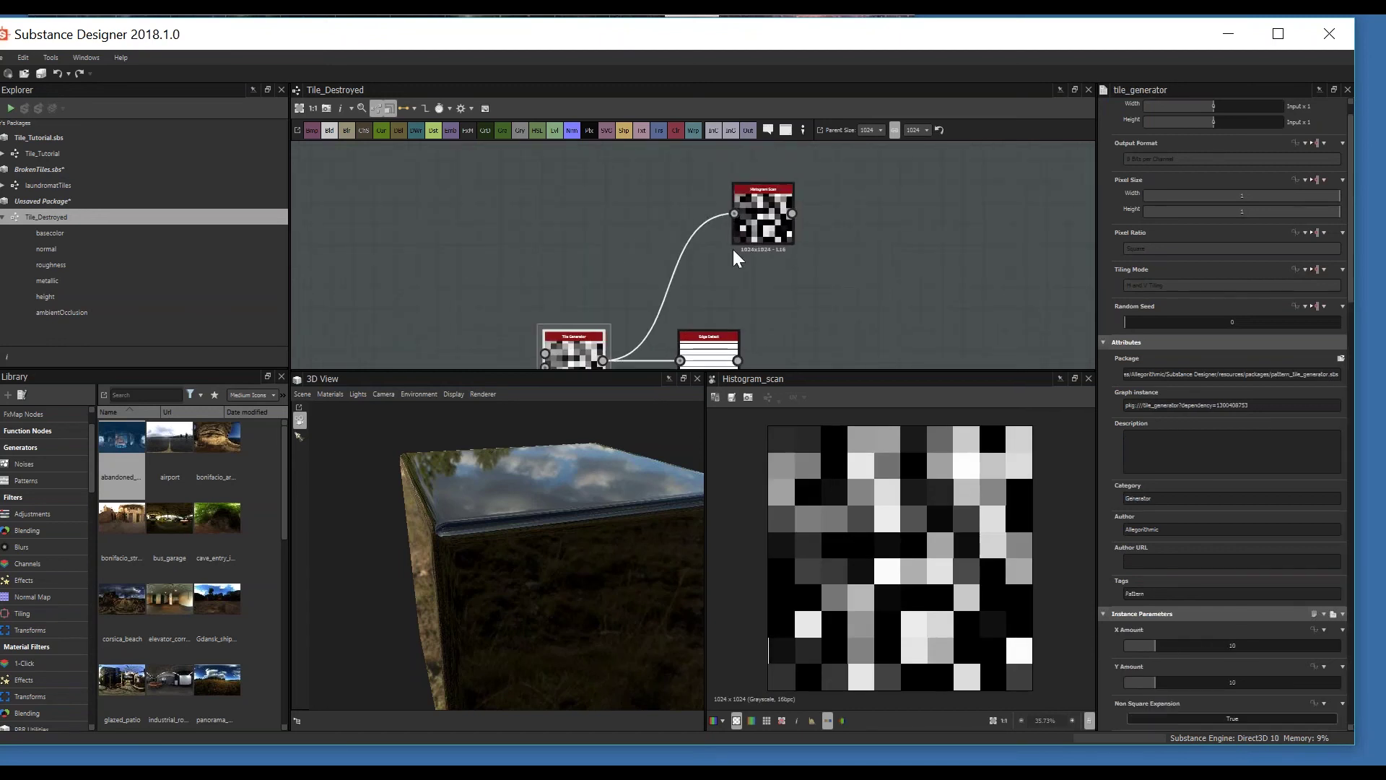
left_click(756, 215)
left_click(760, 223)
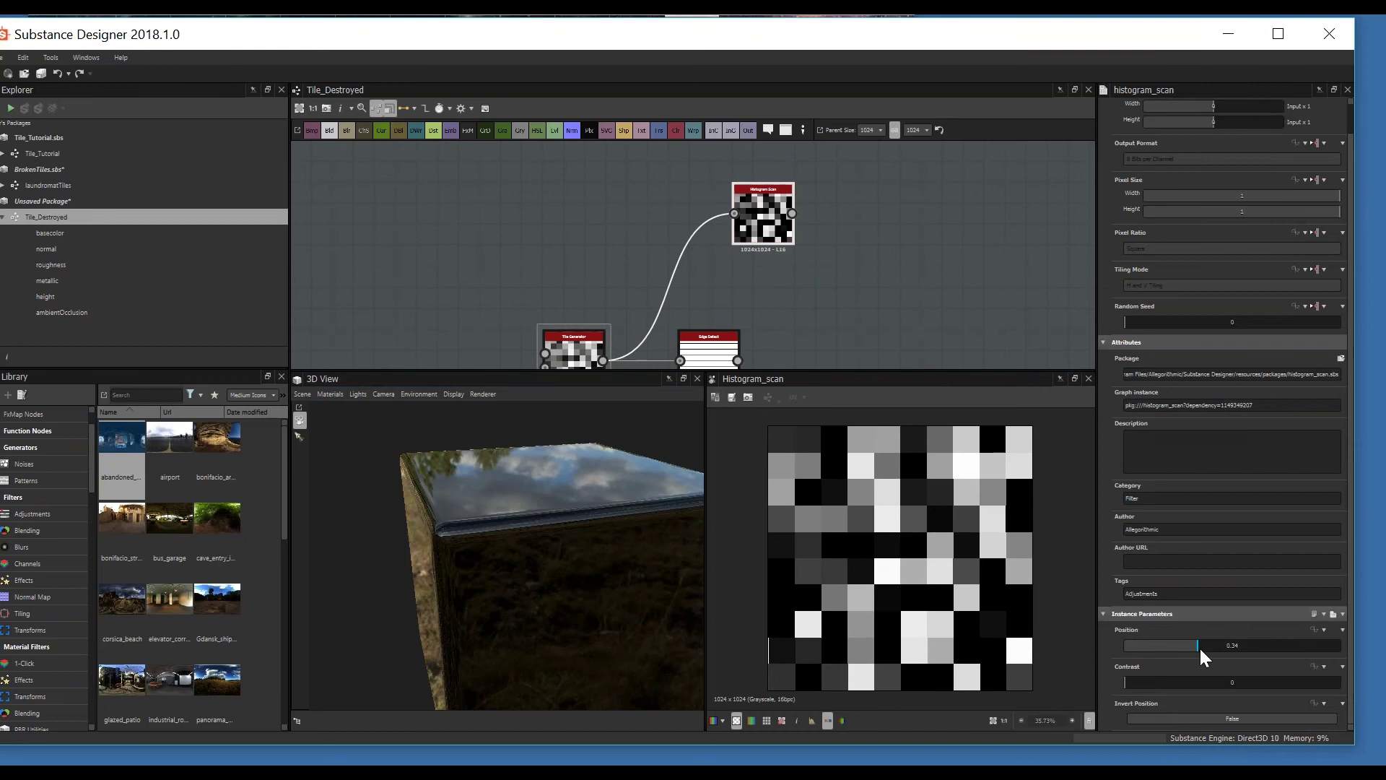
left_click_drag(1199, 647, 1307, 690)
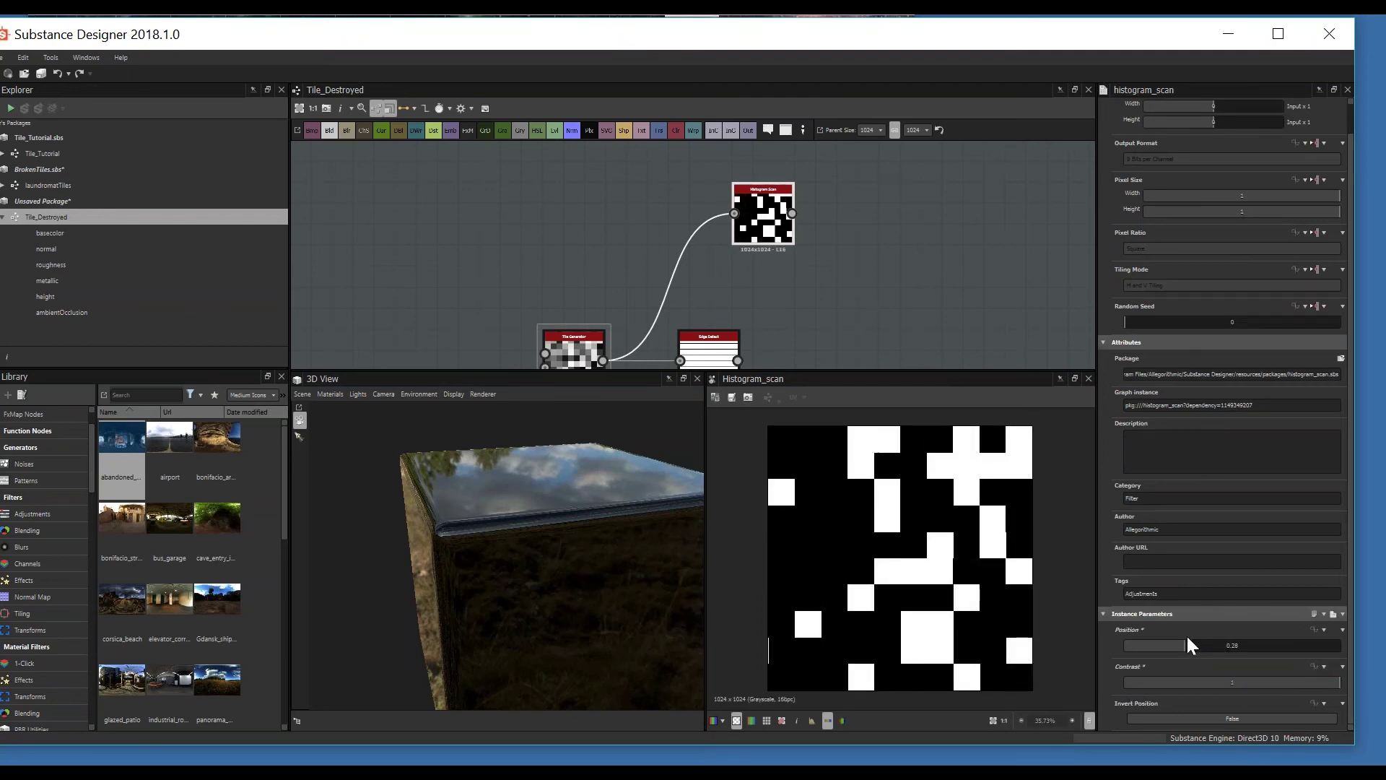
left_click_drag(1185, 645, 1137, 660)
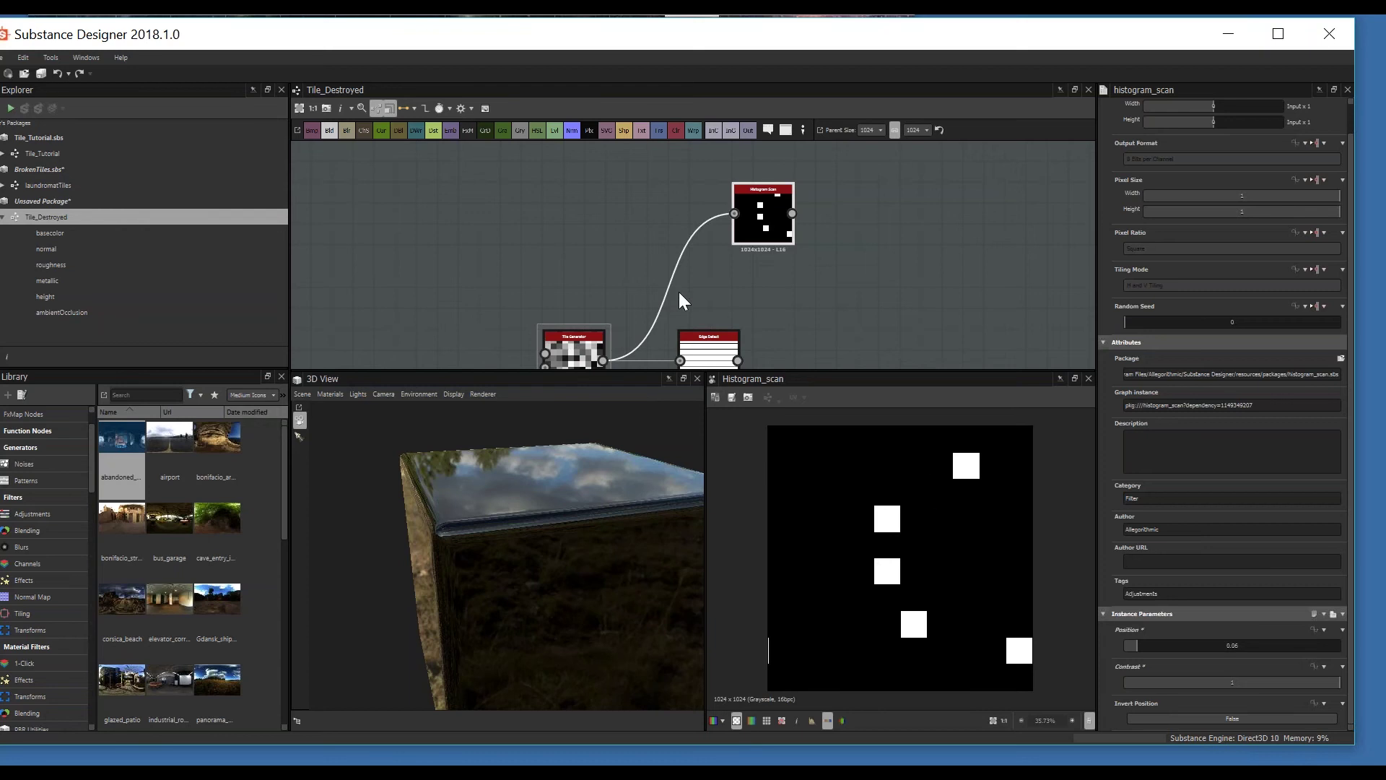
Step: Set the Tile Generator's Random Seed to 7 and display its output in the 2D preview
scroll(772, 283, "down", 2)
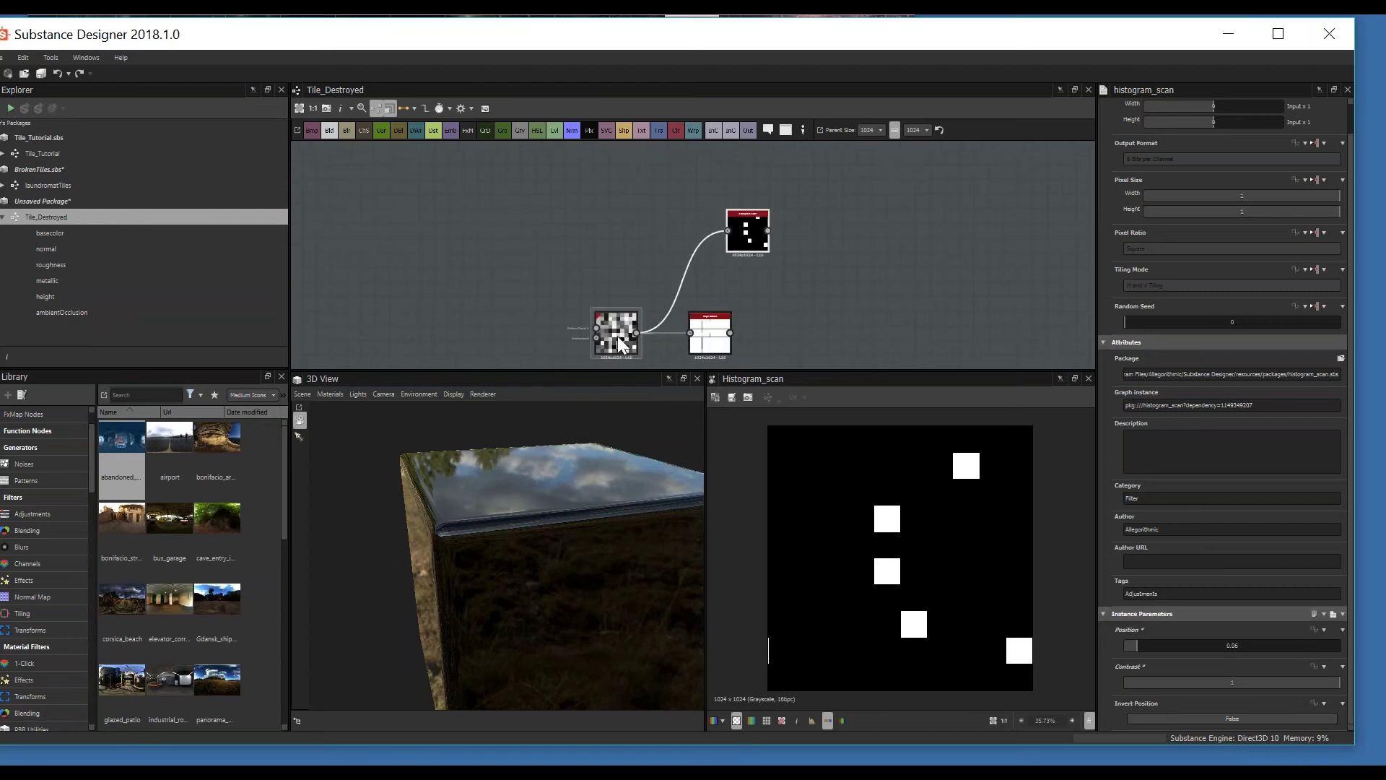
scroll(632, 329, "down", 1)
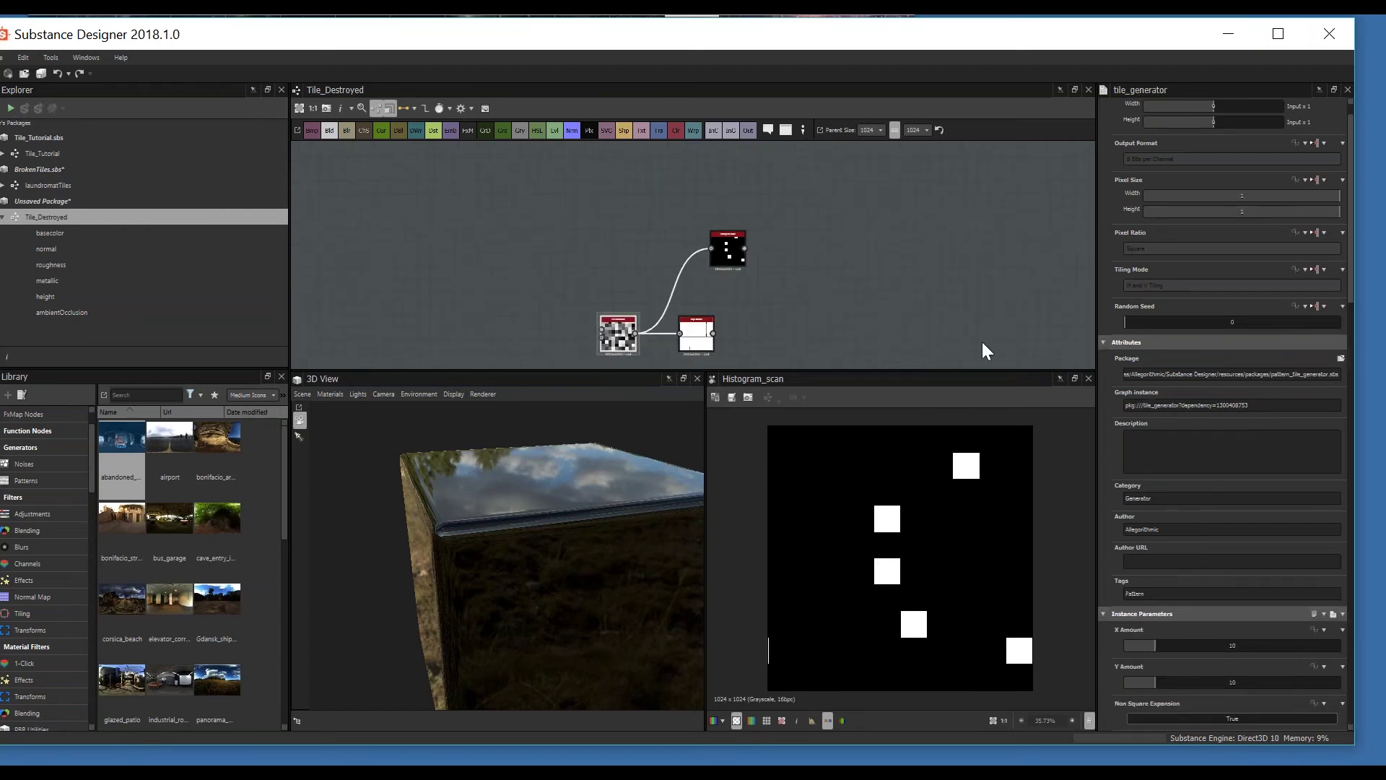
scroll(657, 350, "up", 2)
left_click(618, 313)
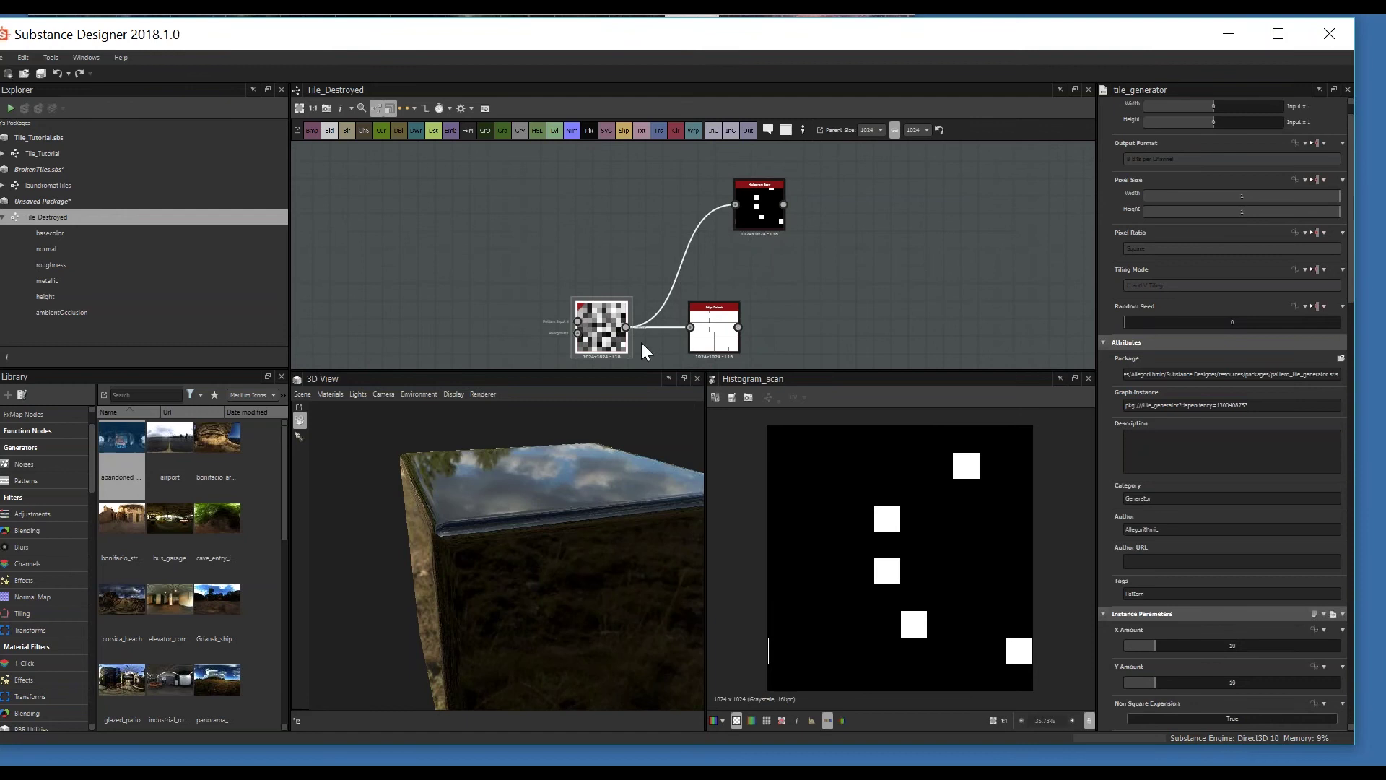
left_click_drag(1136, 322, 1274, 322)
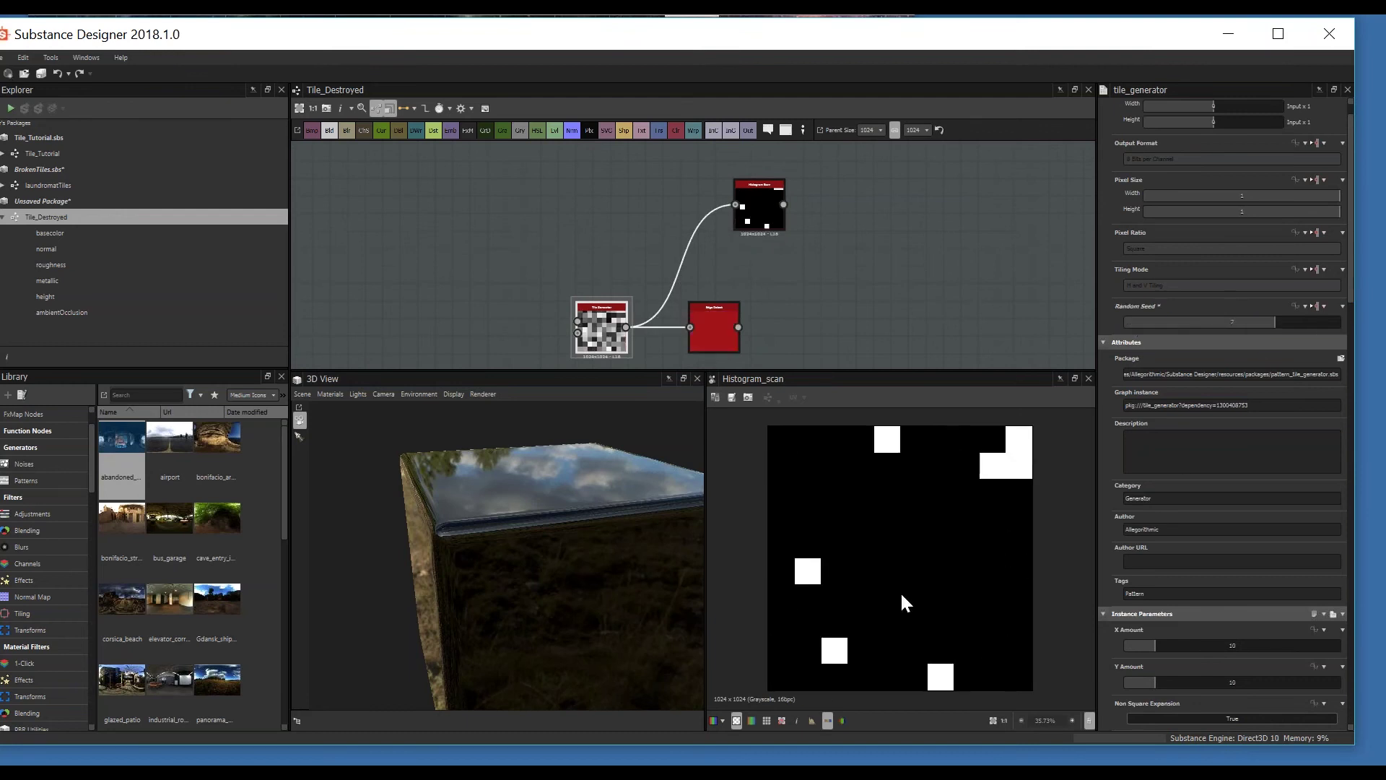
left_click(756, 211)
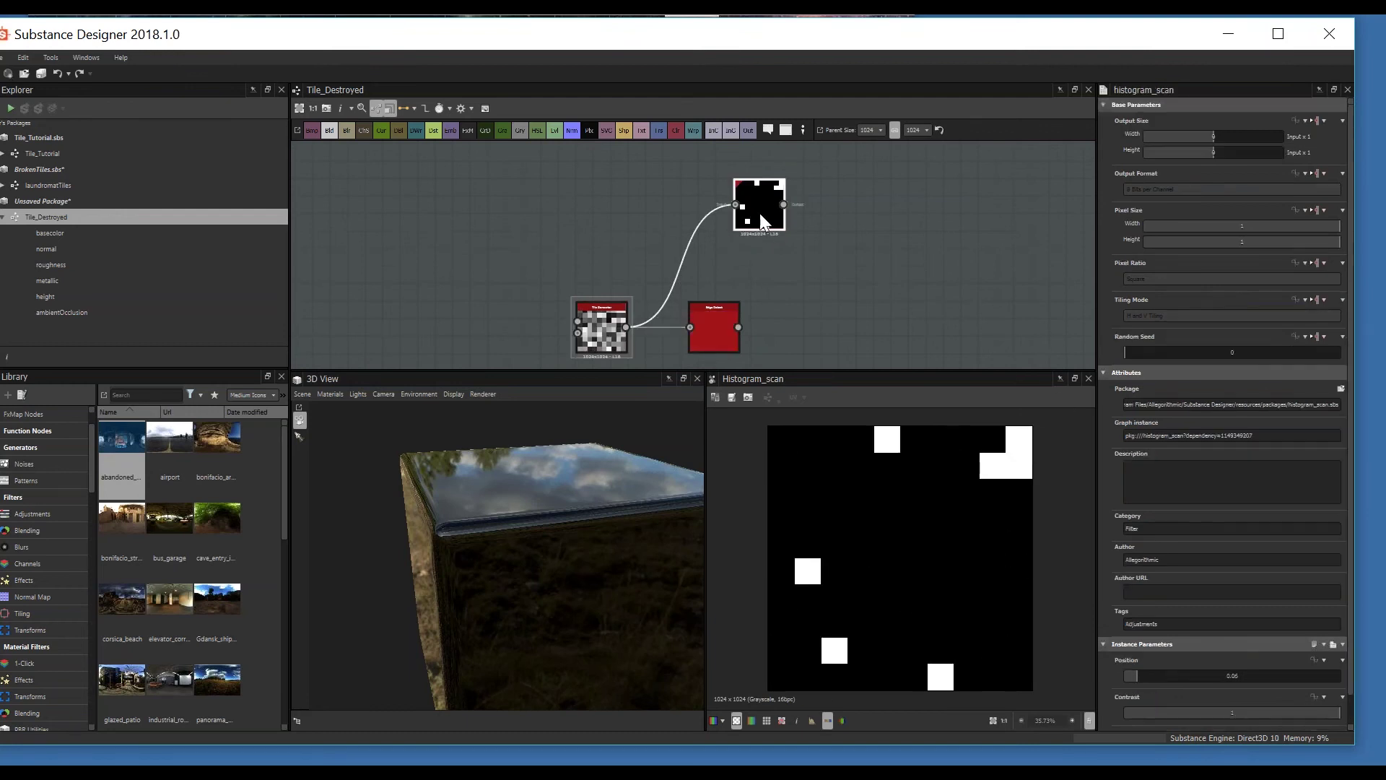
left_click(602, 310)
double_click(602, 327)
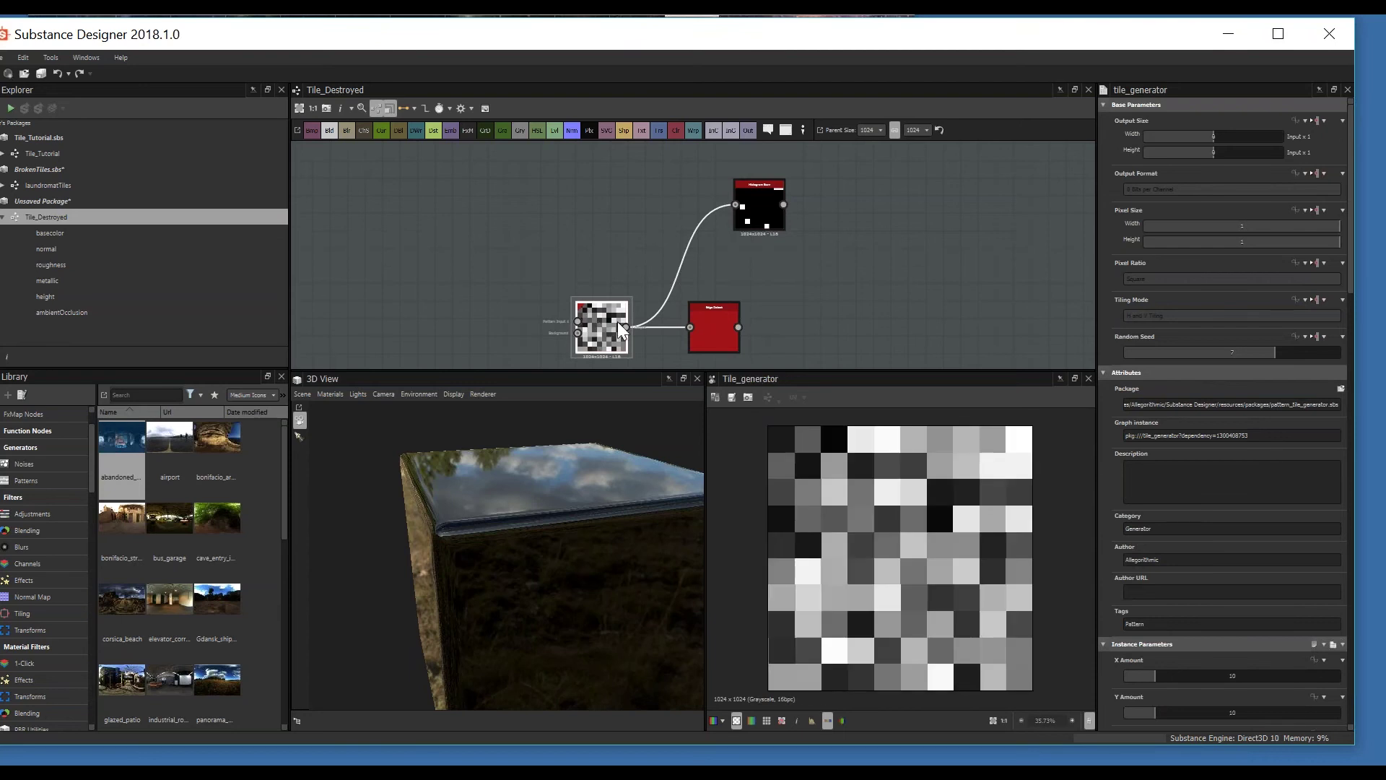
Step: Move the Edge Detect node slightly away from the Tile Generator so it lines up directly below the Histogram Scan node
left_click(766, 215)
scroll(799, 306, "down", 4)
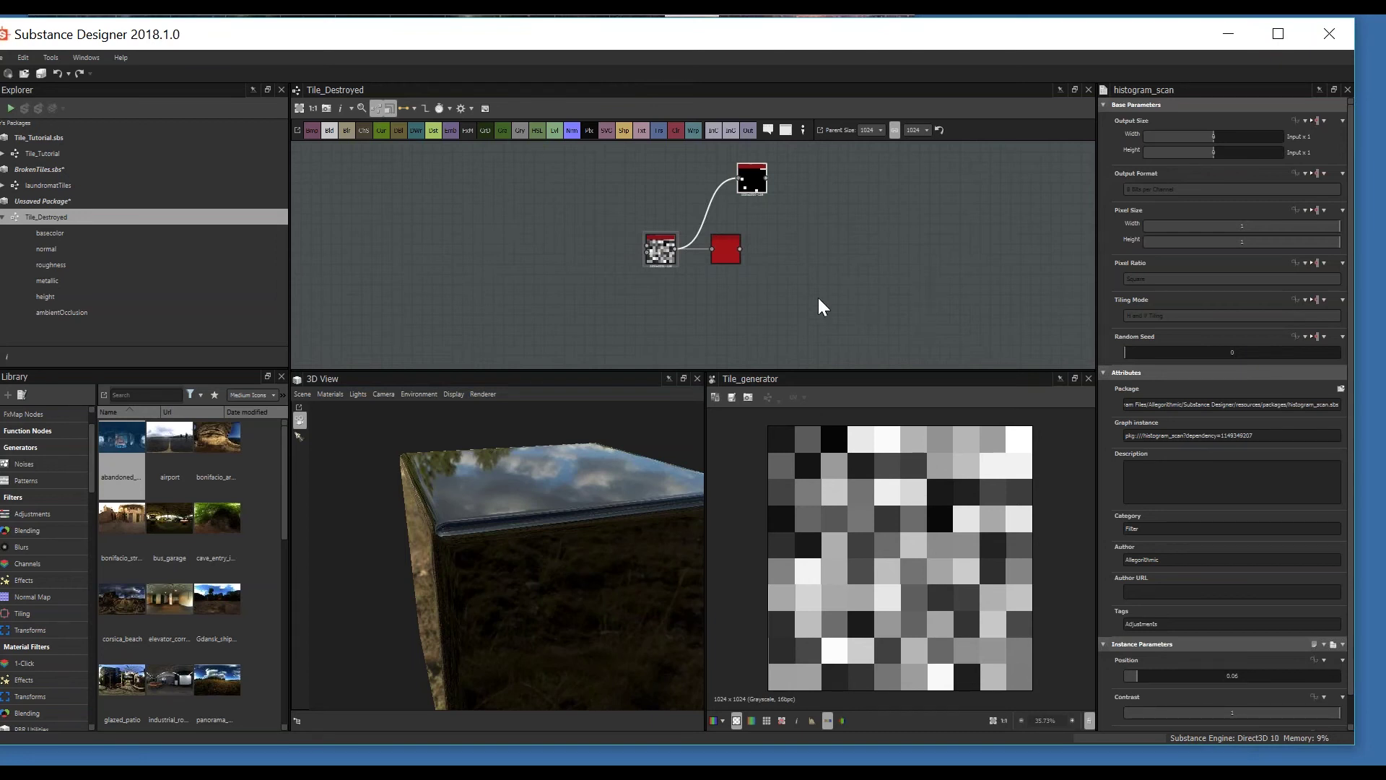
middle_click_drag(747, 247, 763, 292)
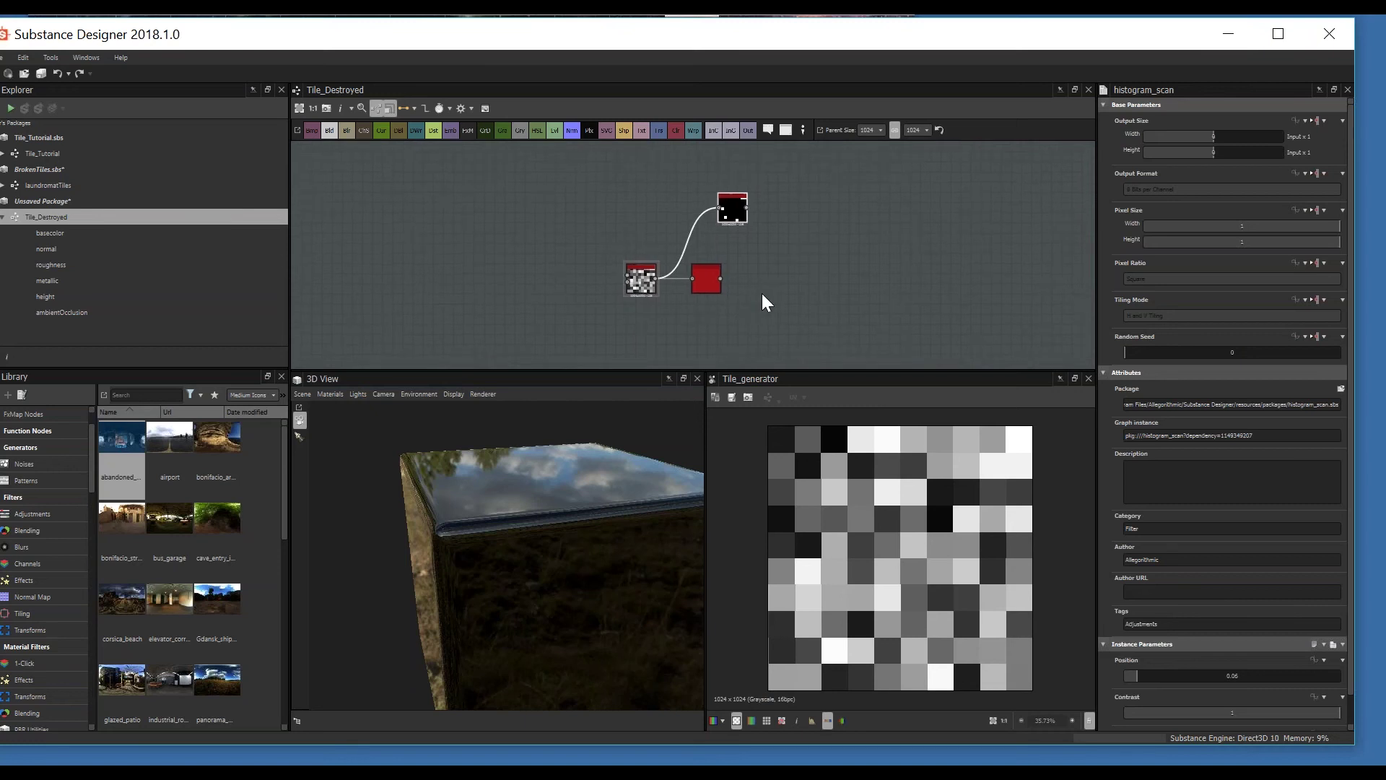
middle_click_drag(777, 293, 769, 302)
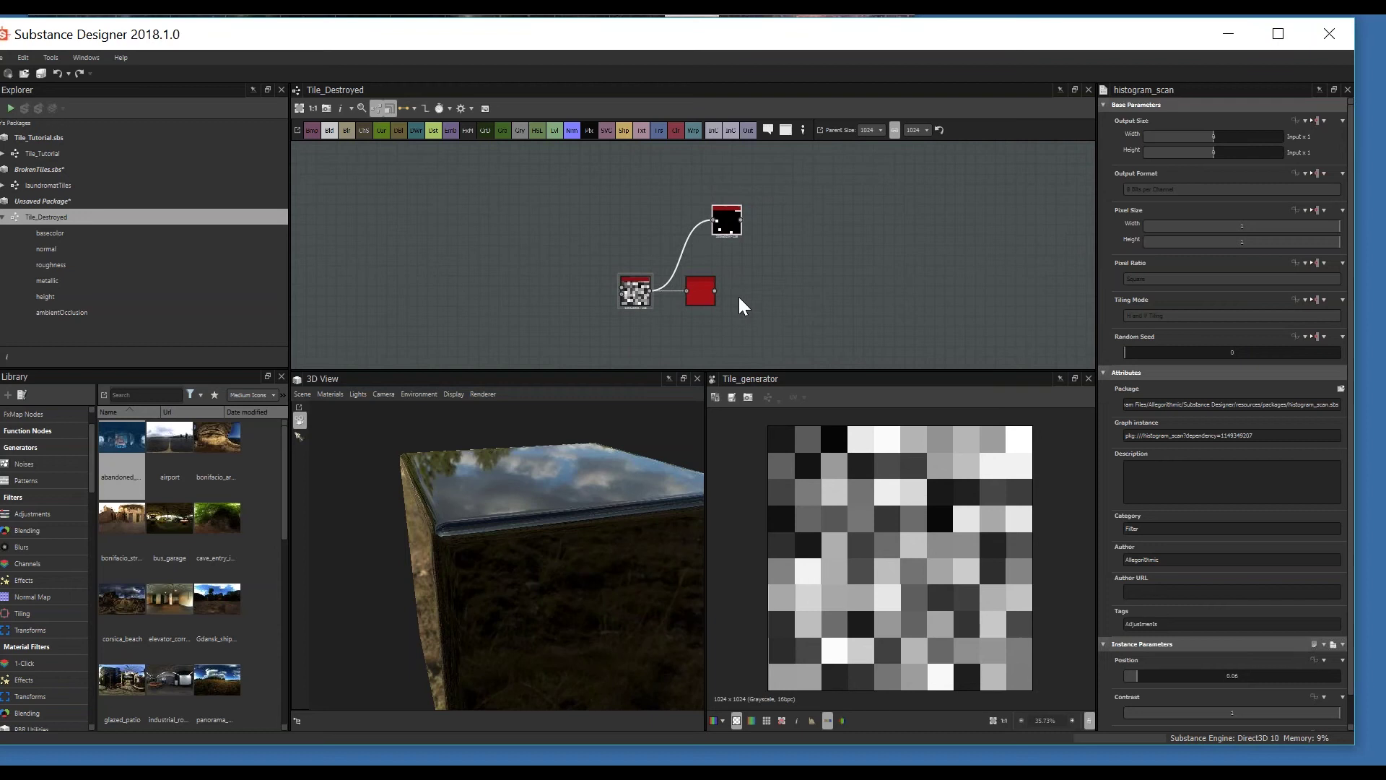
mouse_move(695, 294)
left_mouse_down()
mouse_move(724, 305)
mouse_move(715, 286)
mouse_move(718, 296)
left_mouse_up()
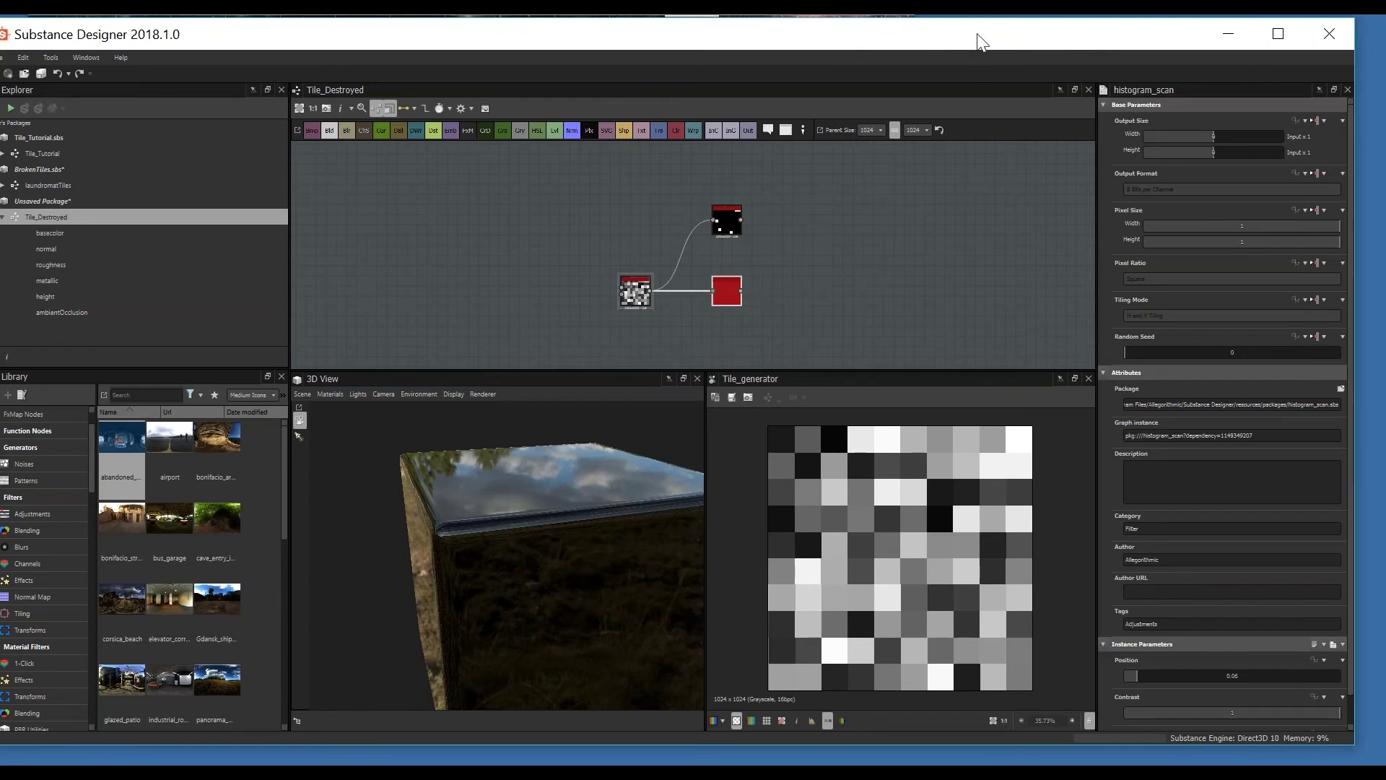
Step: Add a Bevel node after Edge Detect and feed it with the Edge Detect output
scroll(895, 338, "up", 2)
middle_click_drag(807, 281, 794, 226)
left_click_drag(708, 267, 687, 263)
key("space")
type("bevel")
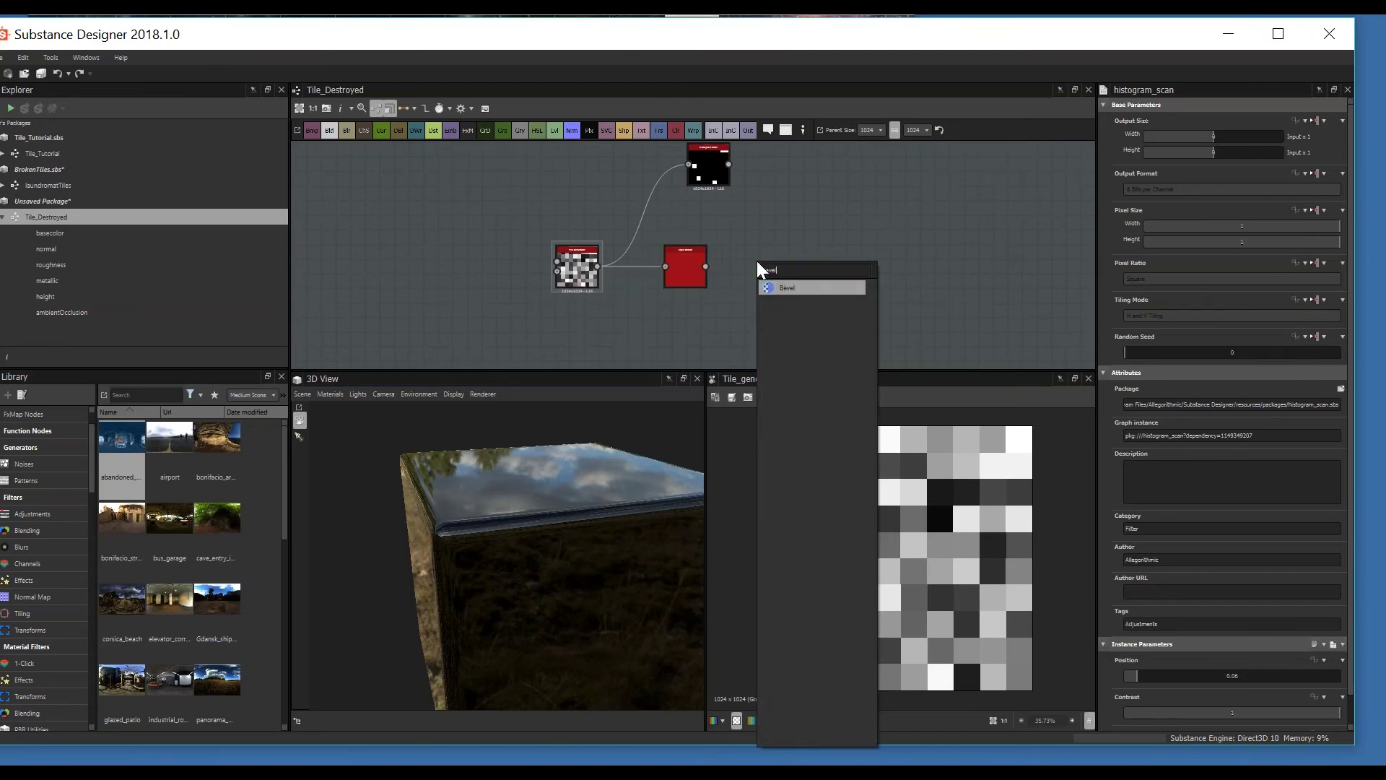
key("Return")
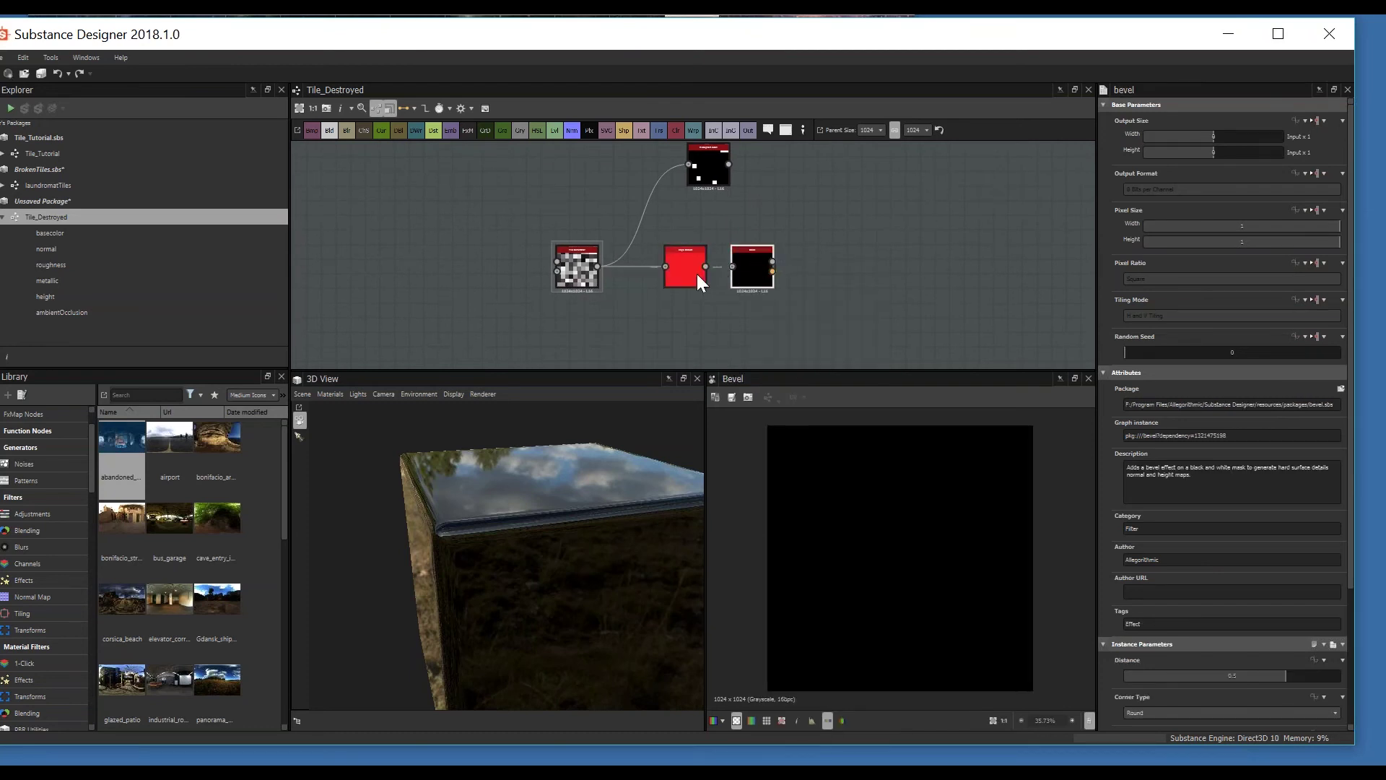
left_click_drag(723, 270, 766, 278)
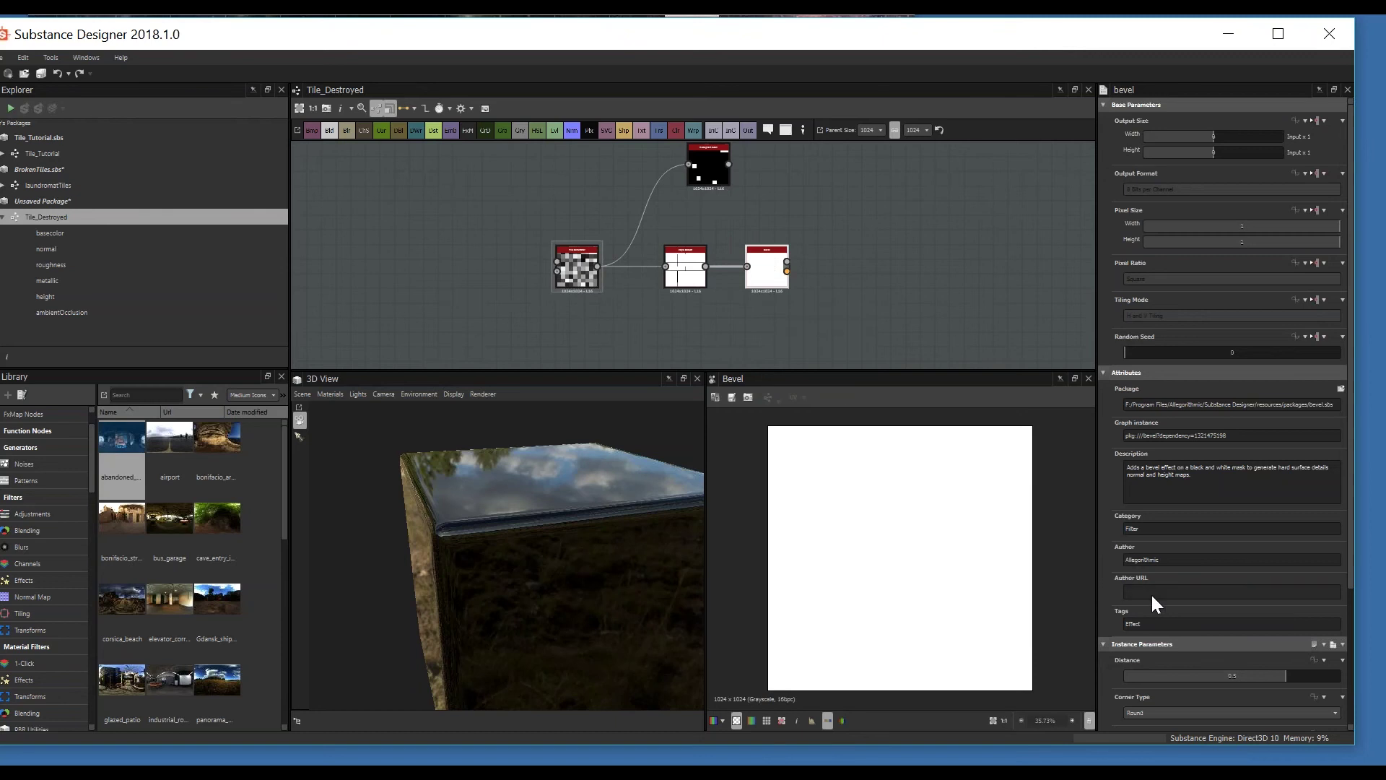
Step: Try a Distance of -0.01 and a Smoothing of 0.5 on the Bevel node, checking the tile edges up close
scroll(1269, 601, "down", 1)
left_click(1170, 590)
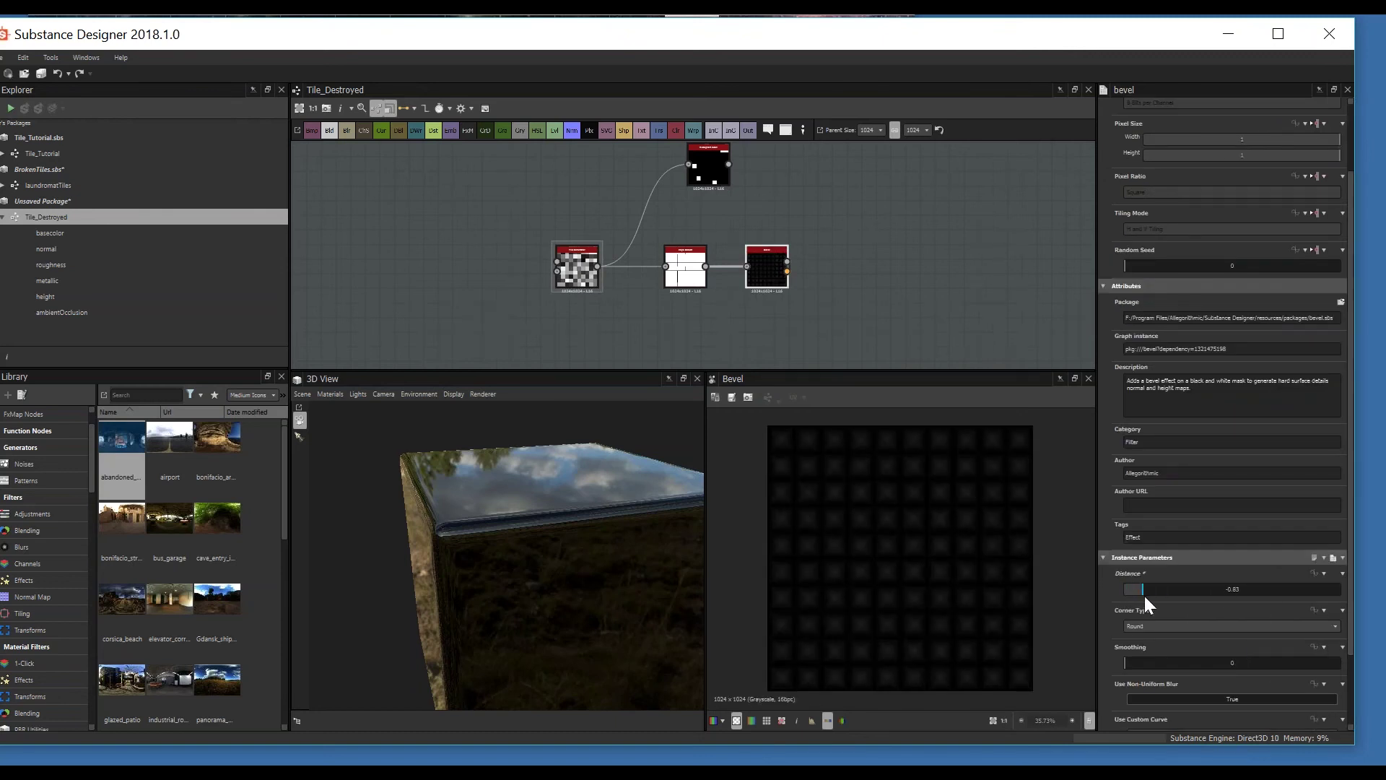
left_click(1211, 589)
left_click(1174, 663)
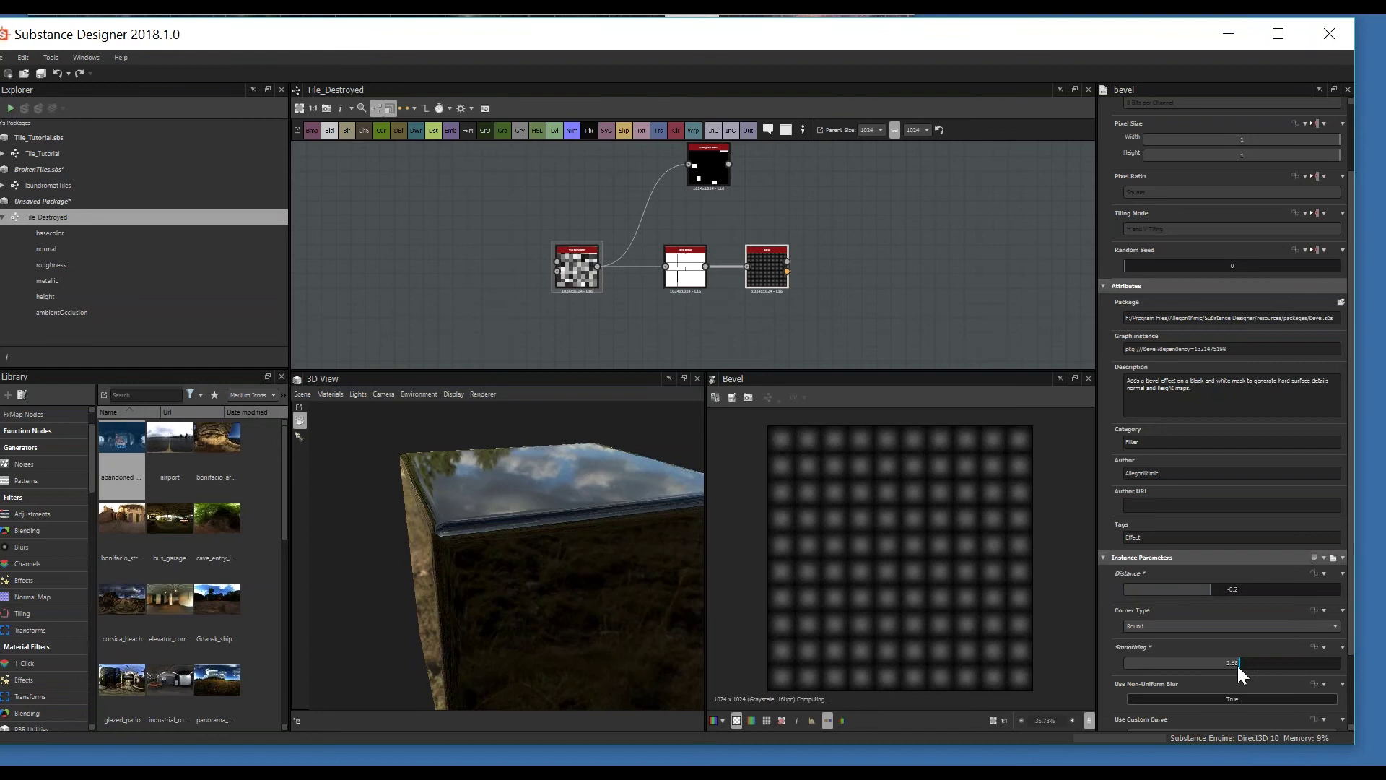
left_click(1137, 663)
left_click(1145, 663)
left_click(1184, 589)
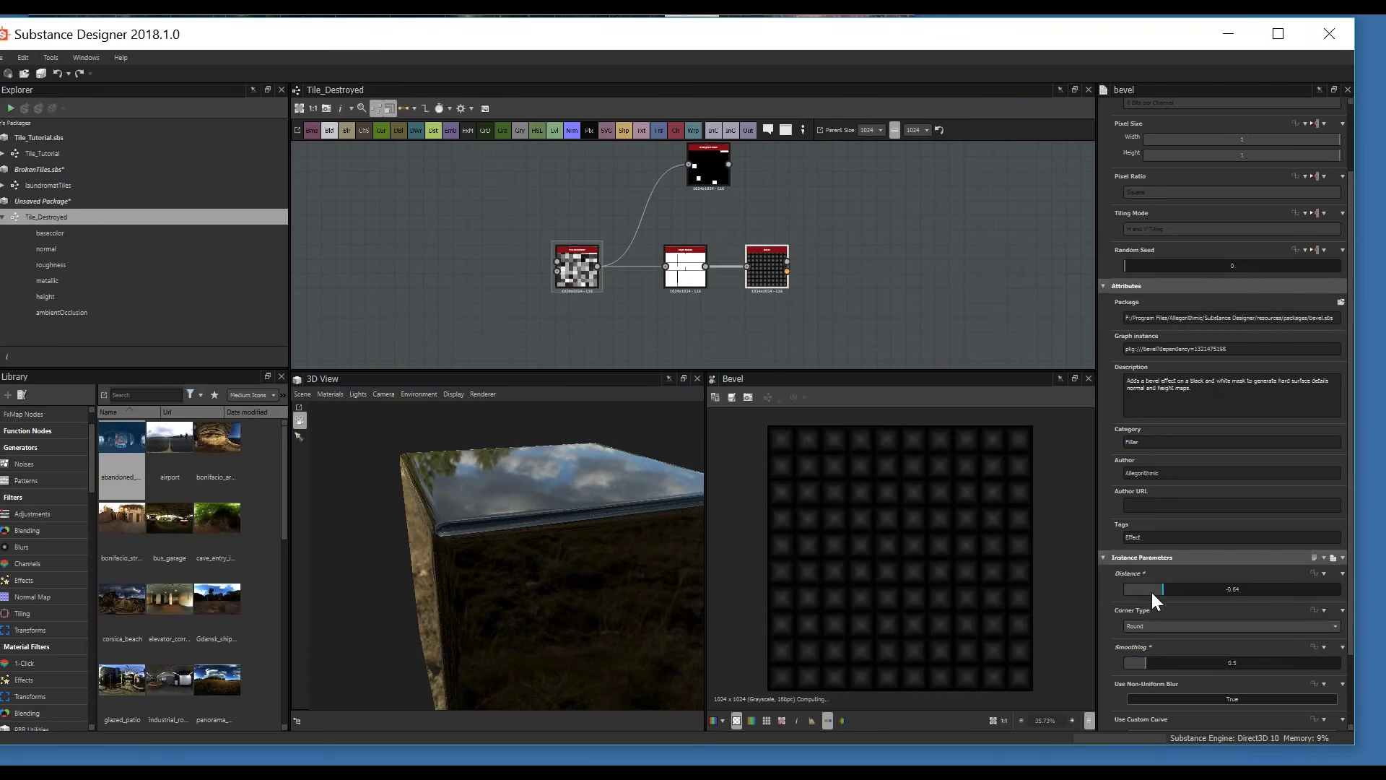
mouse_move(1206, 595)
left_mouse_down()
mouse_move(1291, 595)
mouse_move(1232, 591)
left_mouse_up()
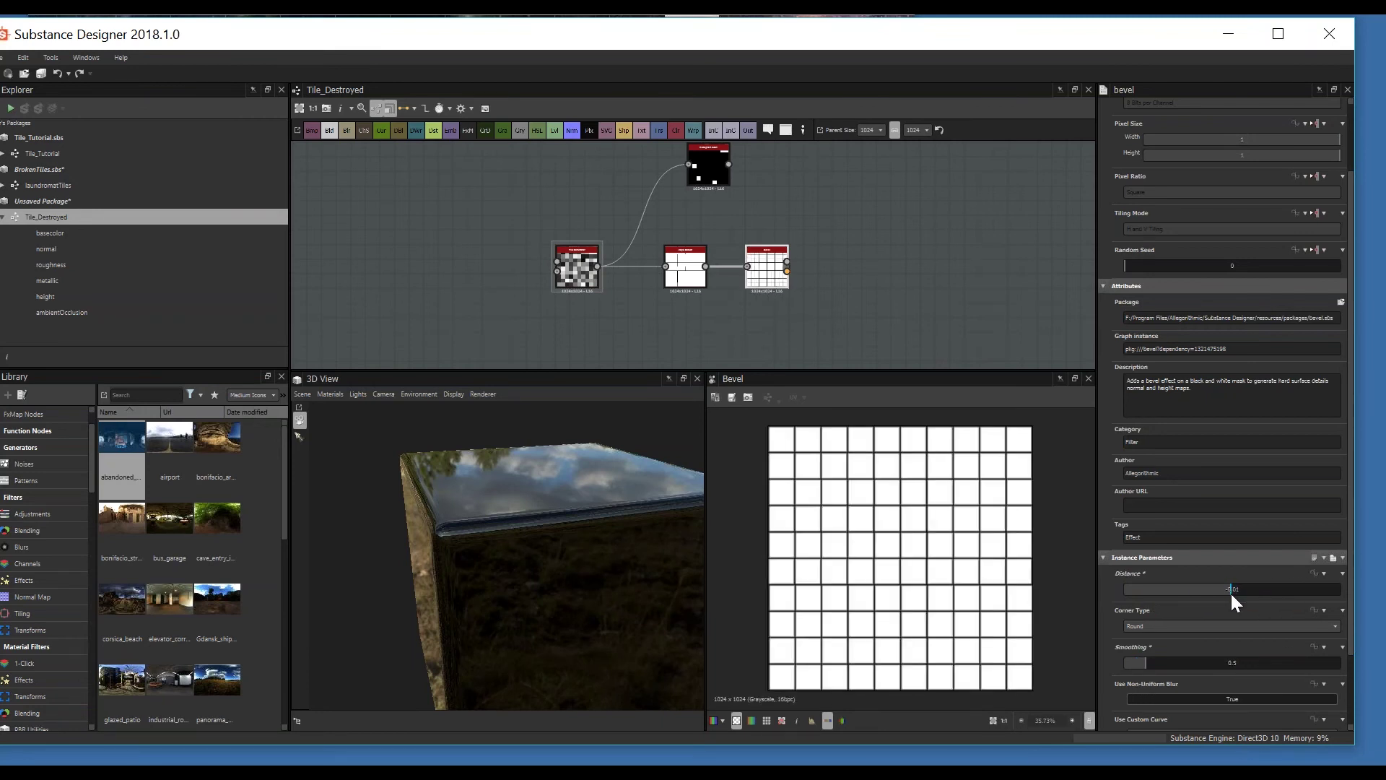
scroll(963, 575, "up", 4)
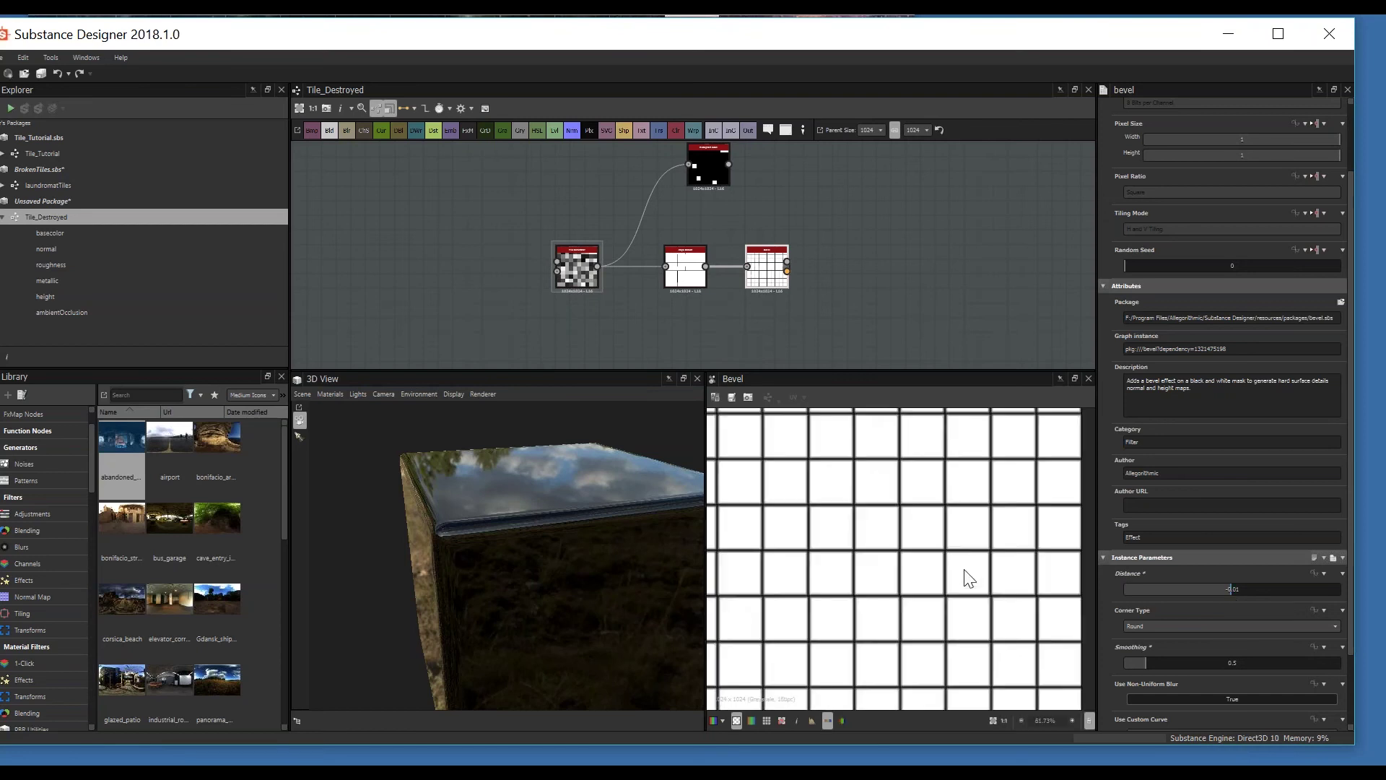
left_click_drag(565, 513, 497, 406)
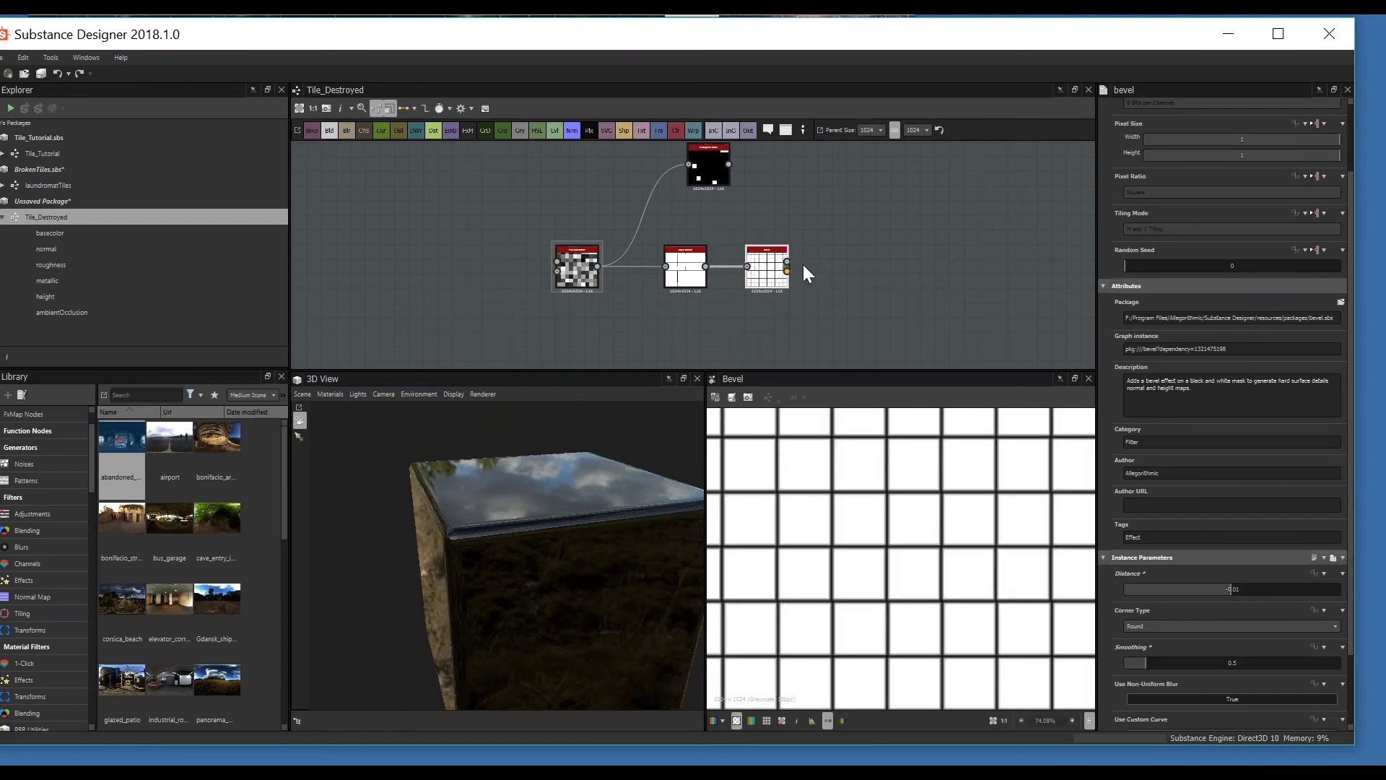
Step: Switch to the browser, examine the broken tile image results and the Three Week Kitchens cracked tile photo, and return to Substance Designer
key("alt+Tab")
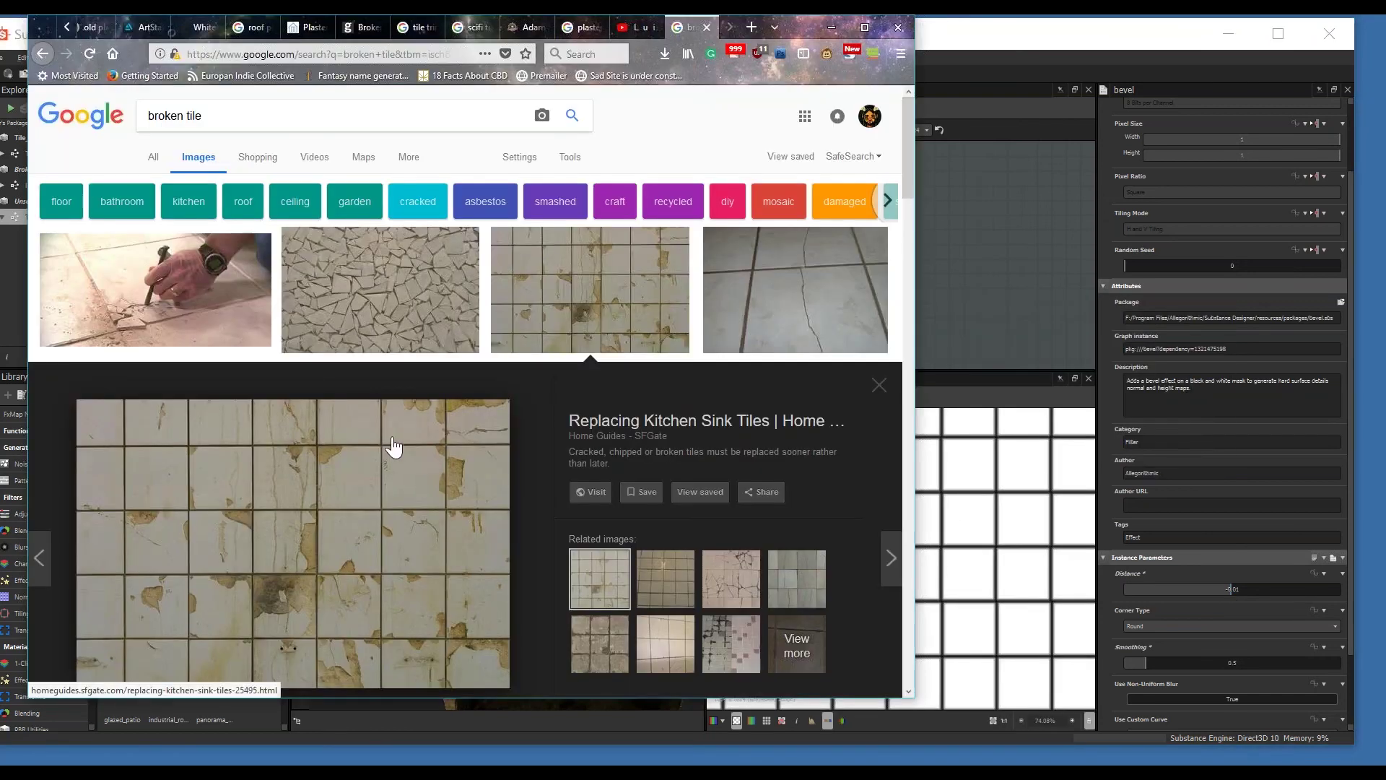
scroll(429, 448, "down", 3)
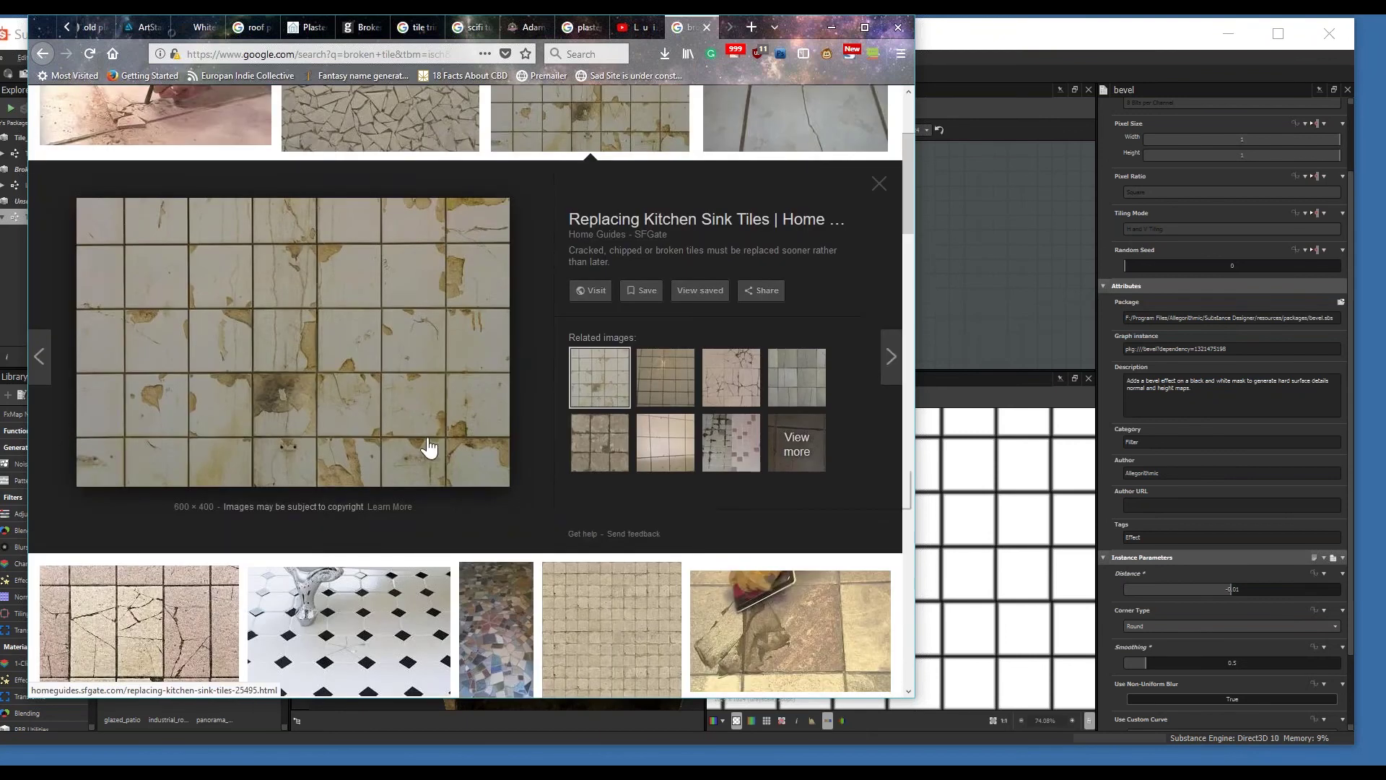
scroll(429, 448, "down", 4)
scroll(758, 403, "down", 3)
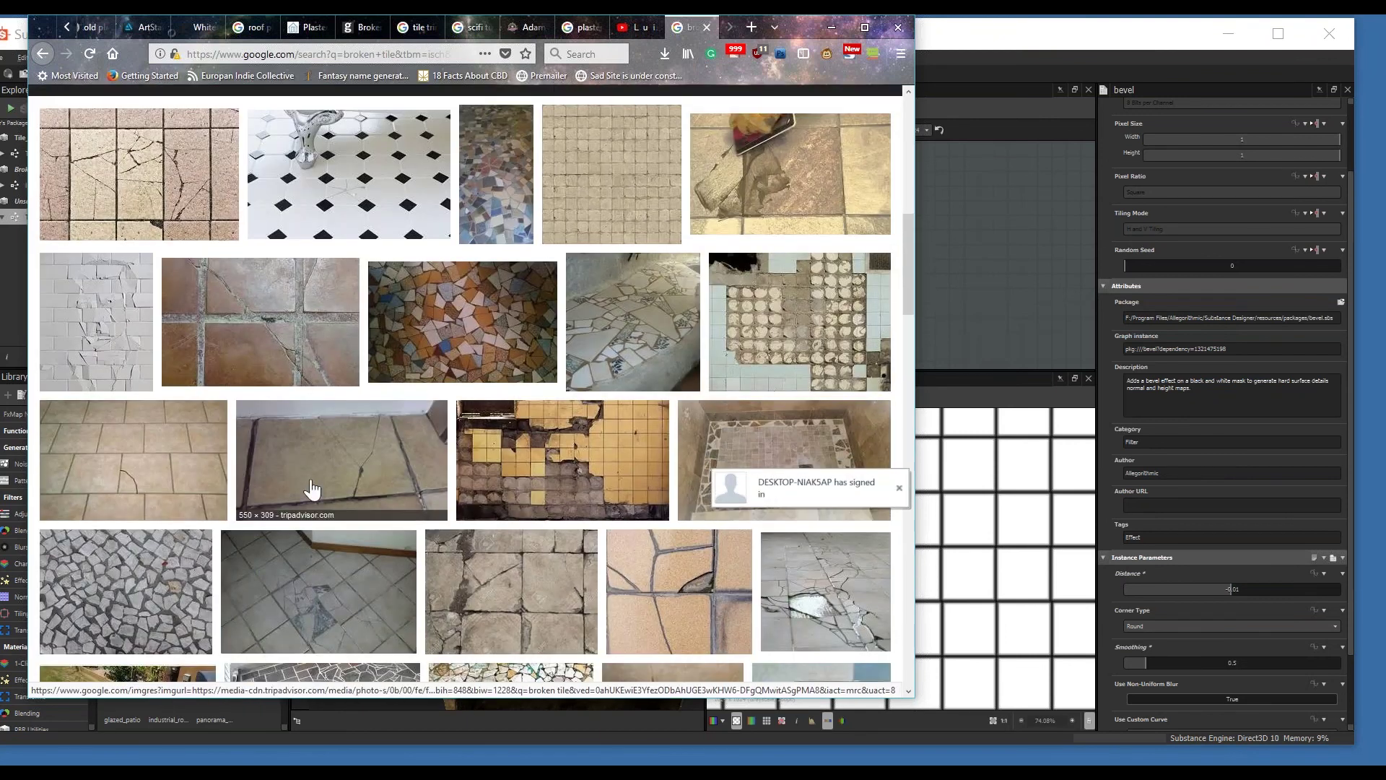
scroll(737, 346, "down", 3)
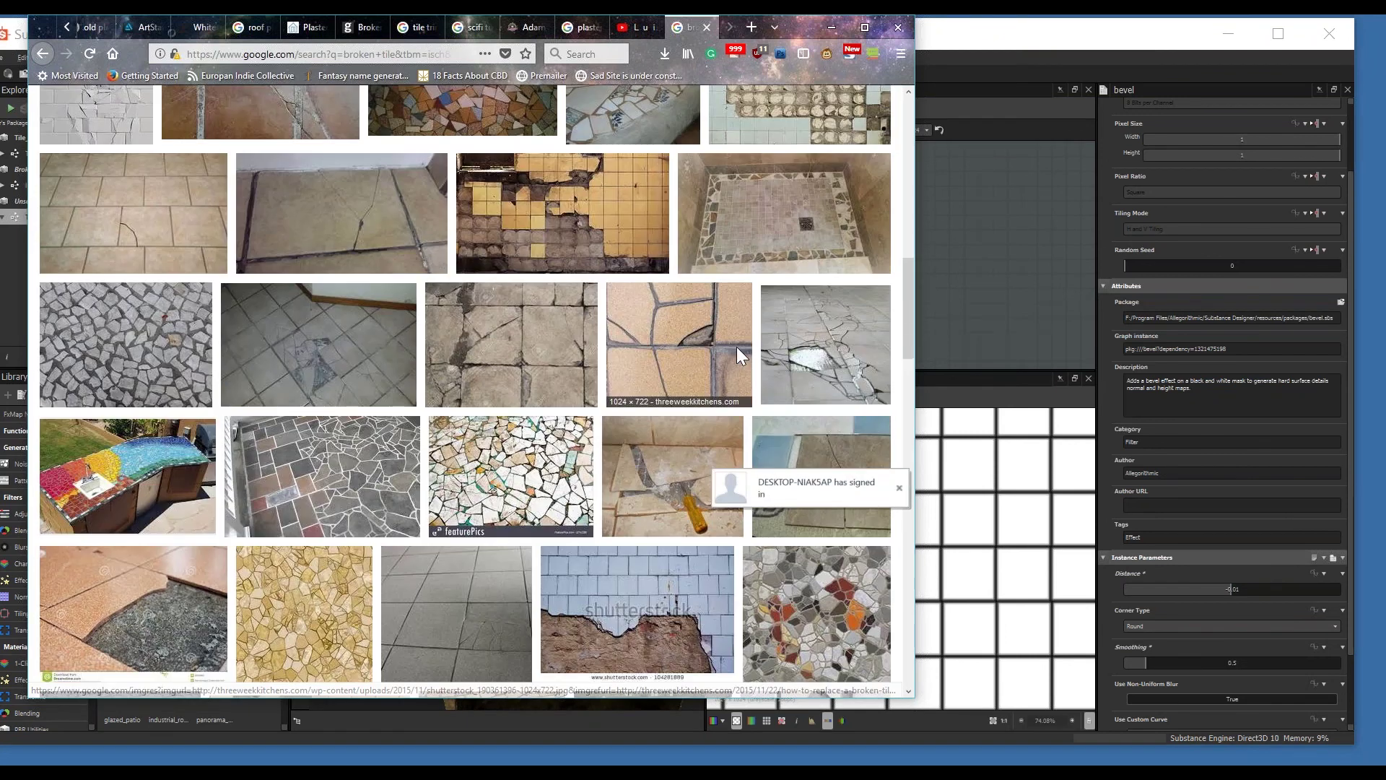
left_click(737, 346)
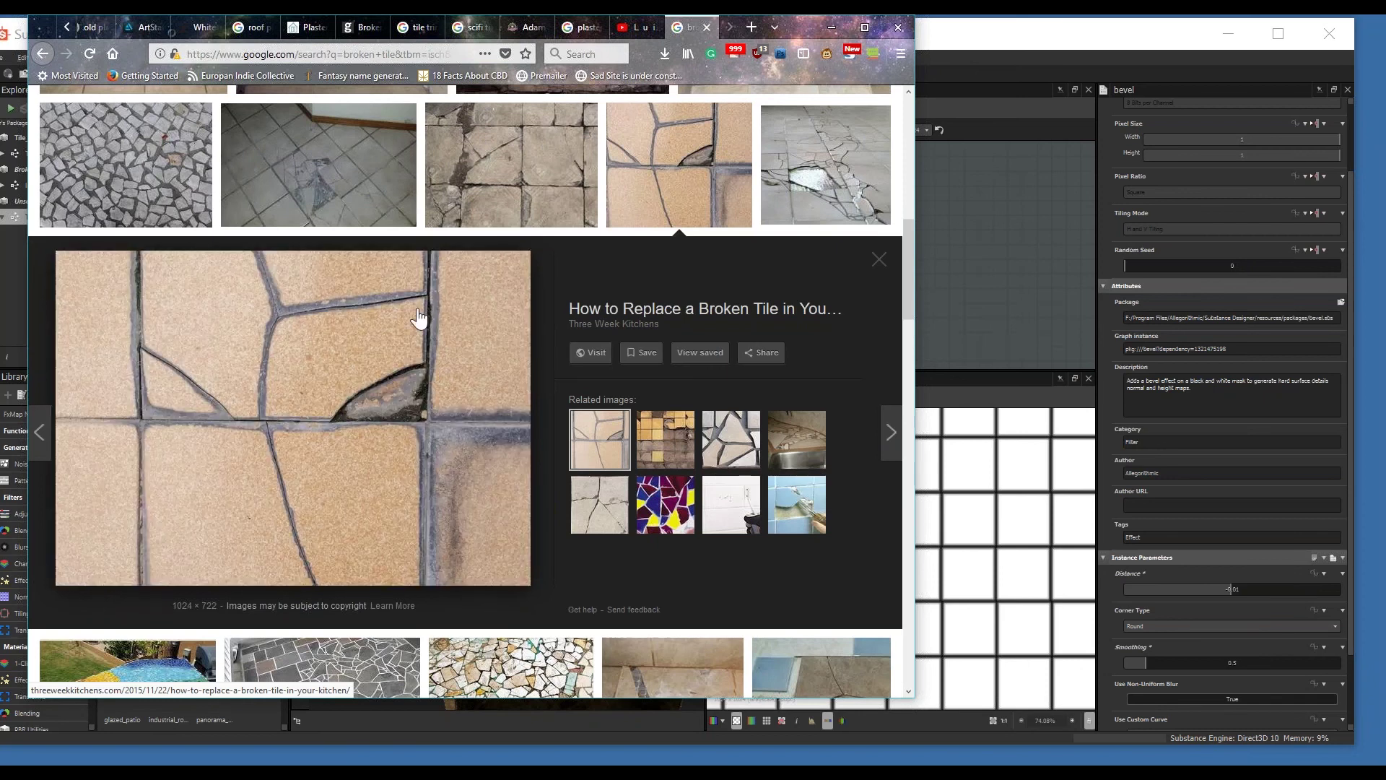
key("alt+Tab")
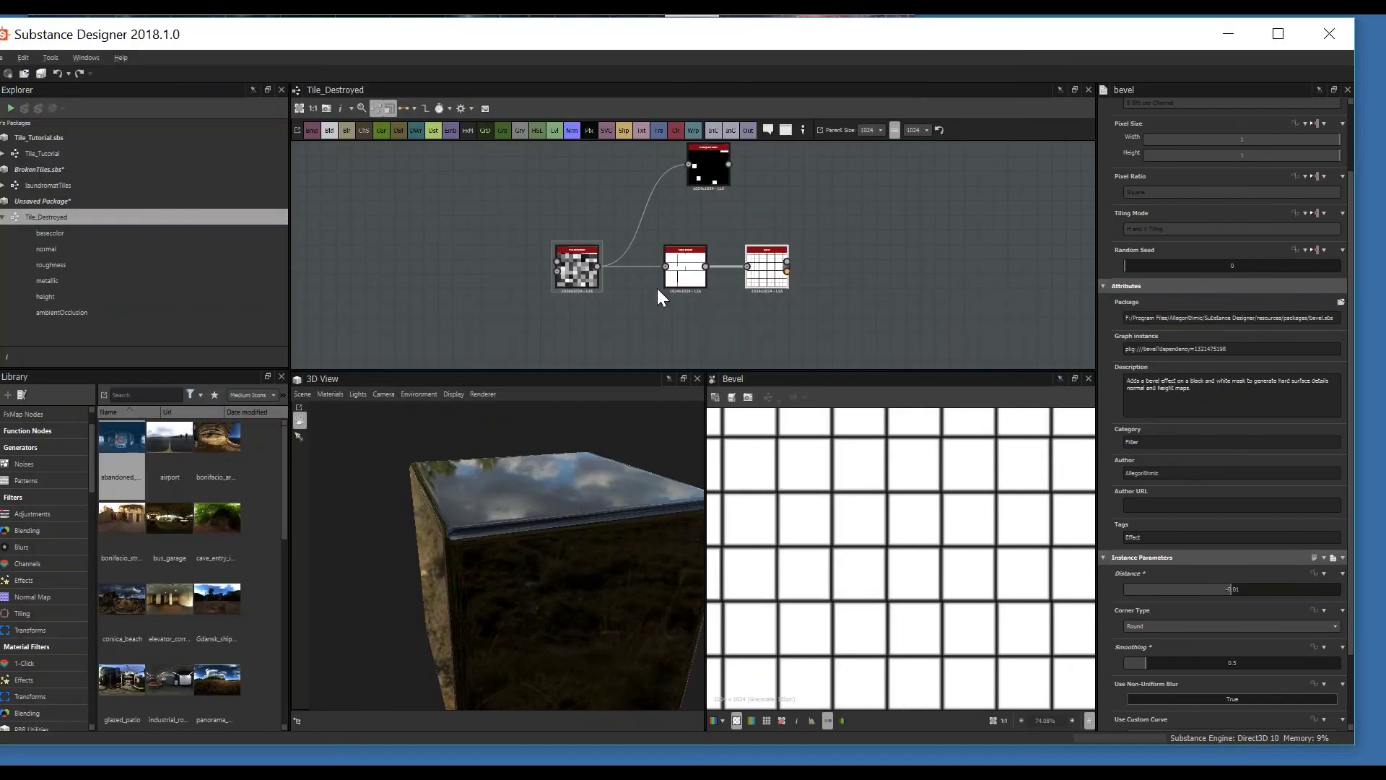
Step: Set the Bevel node's Distance to 0 and its Smoothing to 0.08, and inspect the tile edges in the Height preview
scroll(1202, 605, "up", 2)
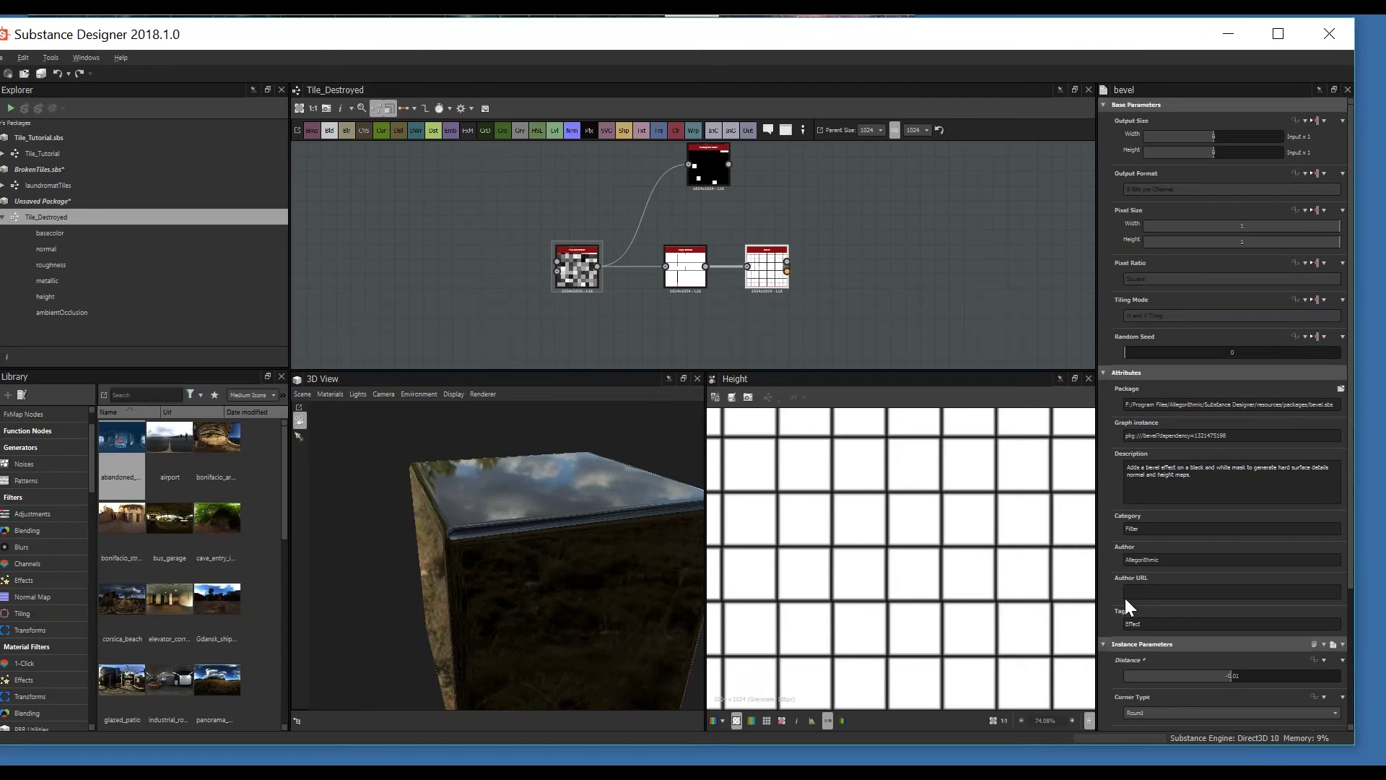
scroll(1007, 594, "up", 5)
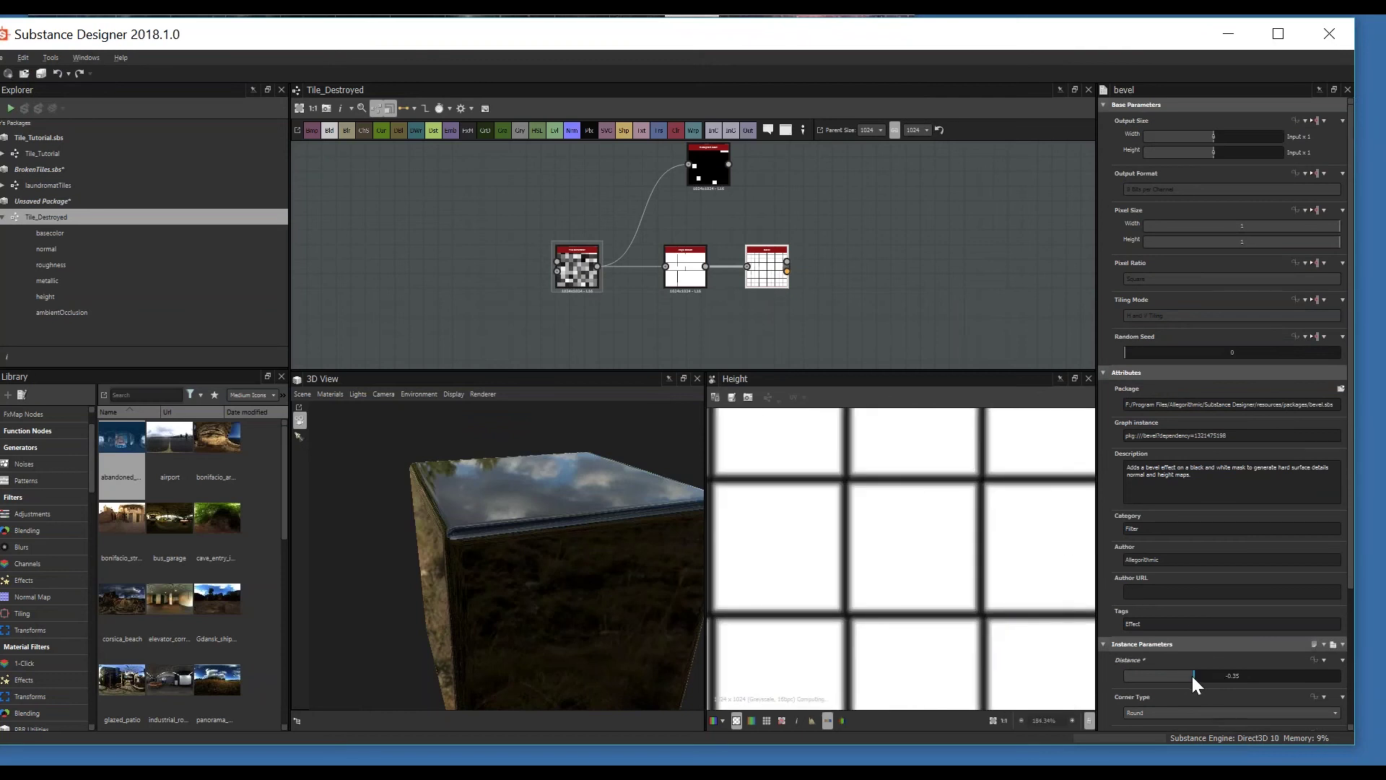
left_click_drag(1193, 675, 1232, 682)
scroll(1232, 682, "down", 2)
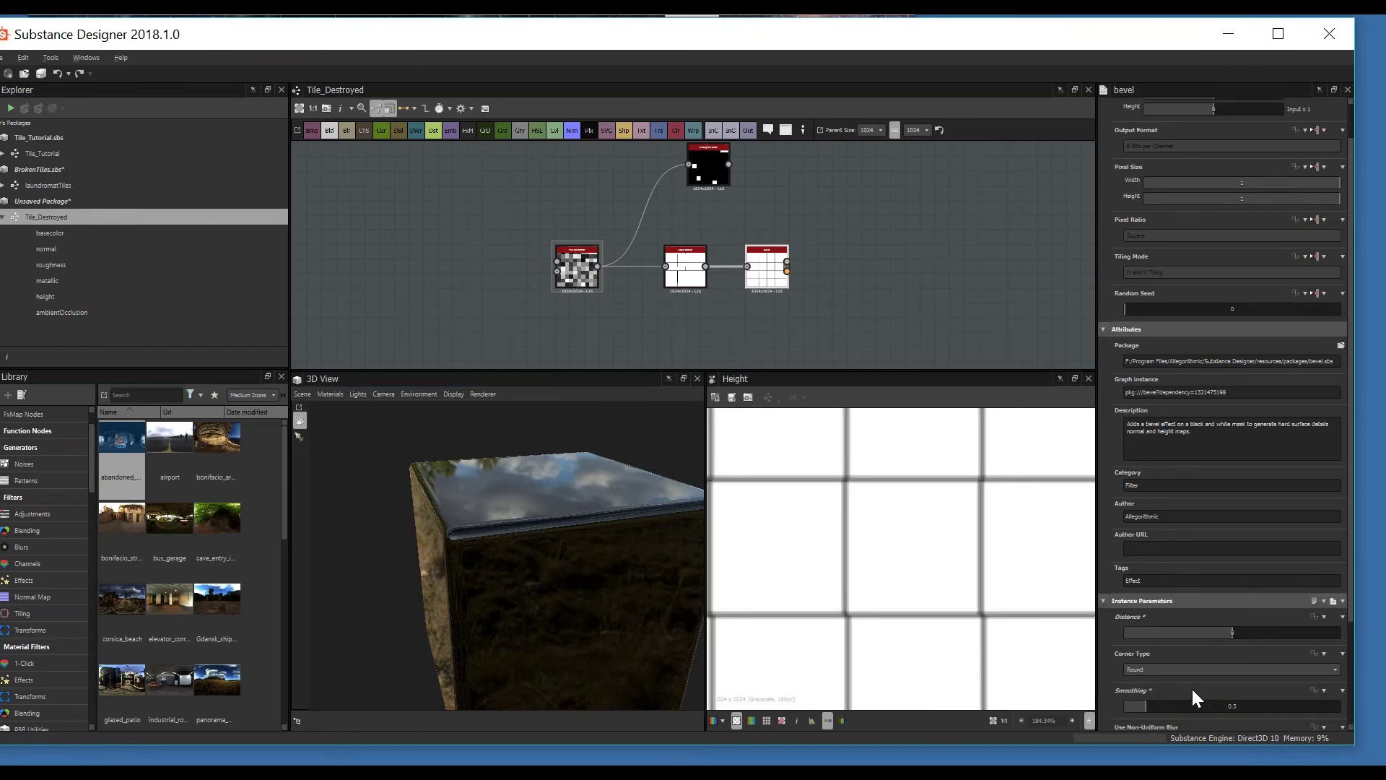
left_click(1124, 712)
scroll(950, 515, "up", 3)
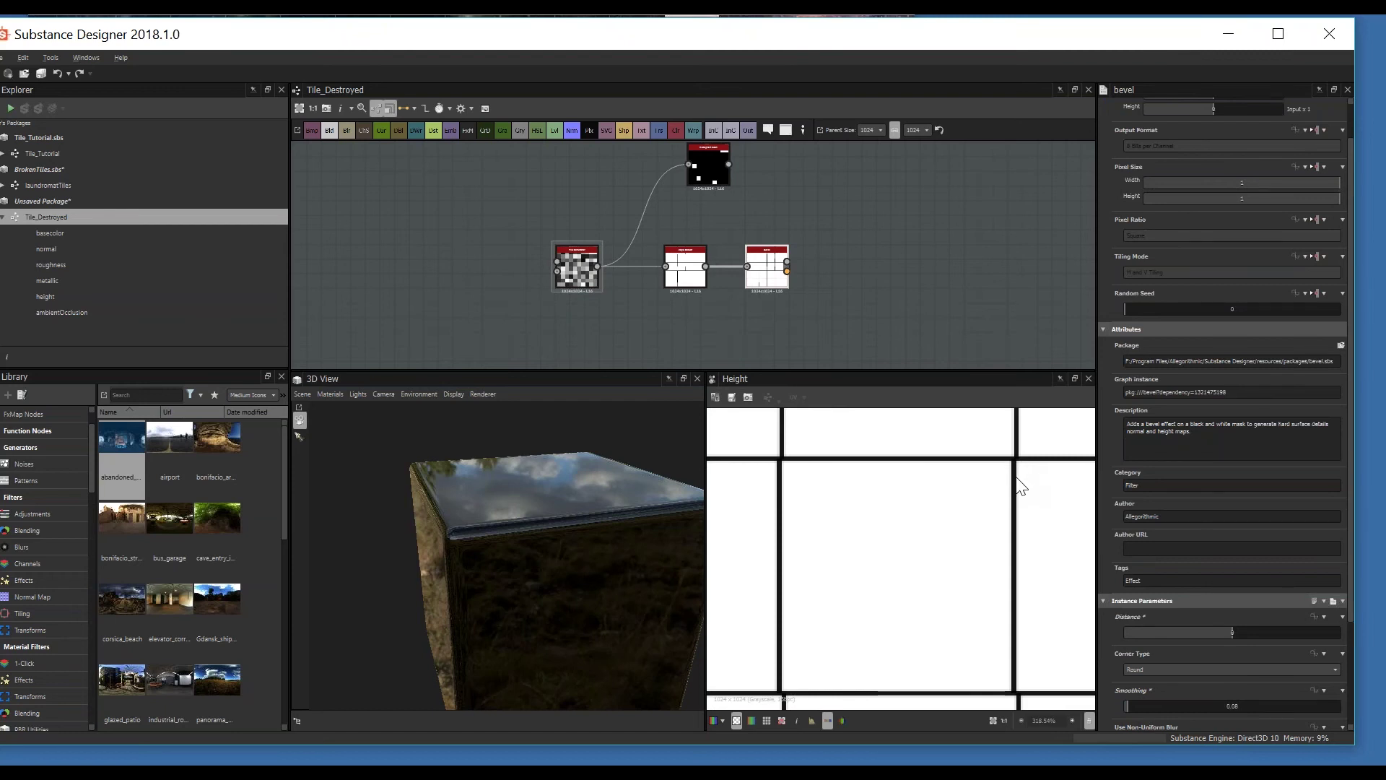
scroll(783, 511, "up", 2)
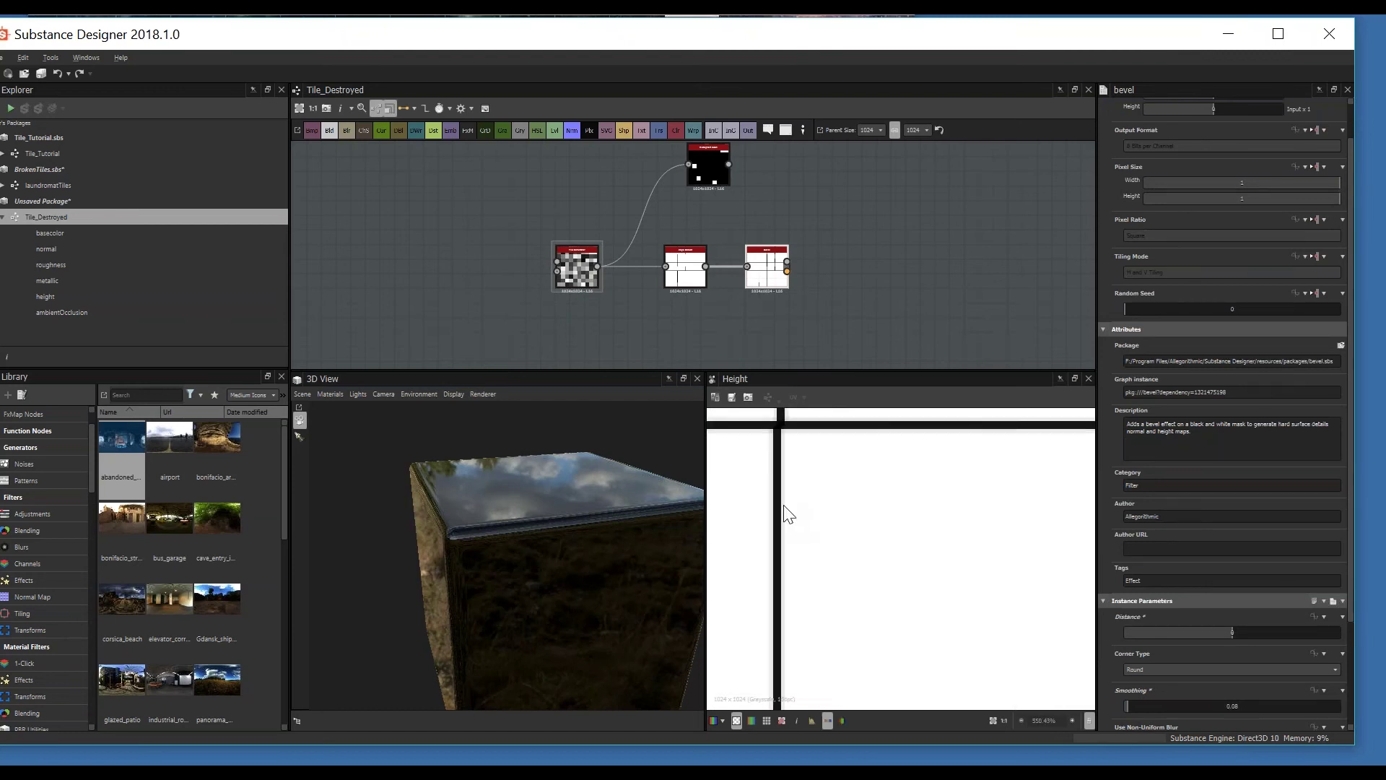
scroll(791, 222, "down", 2)
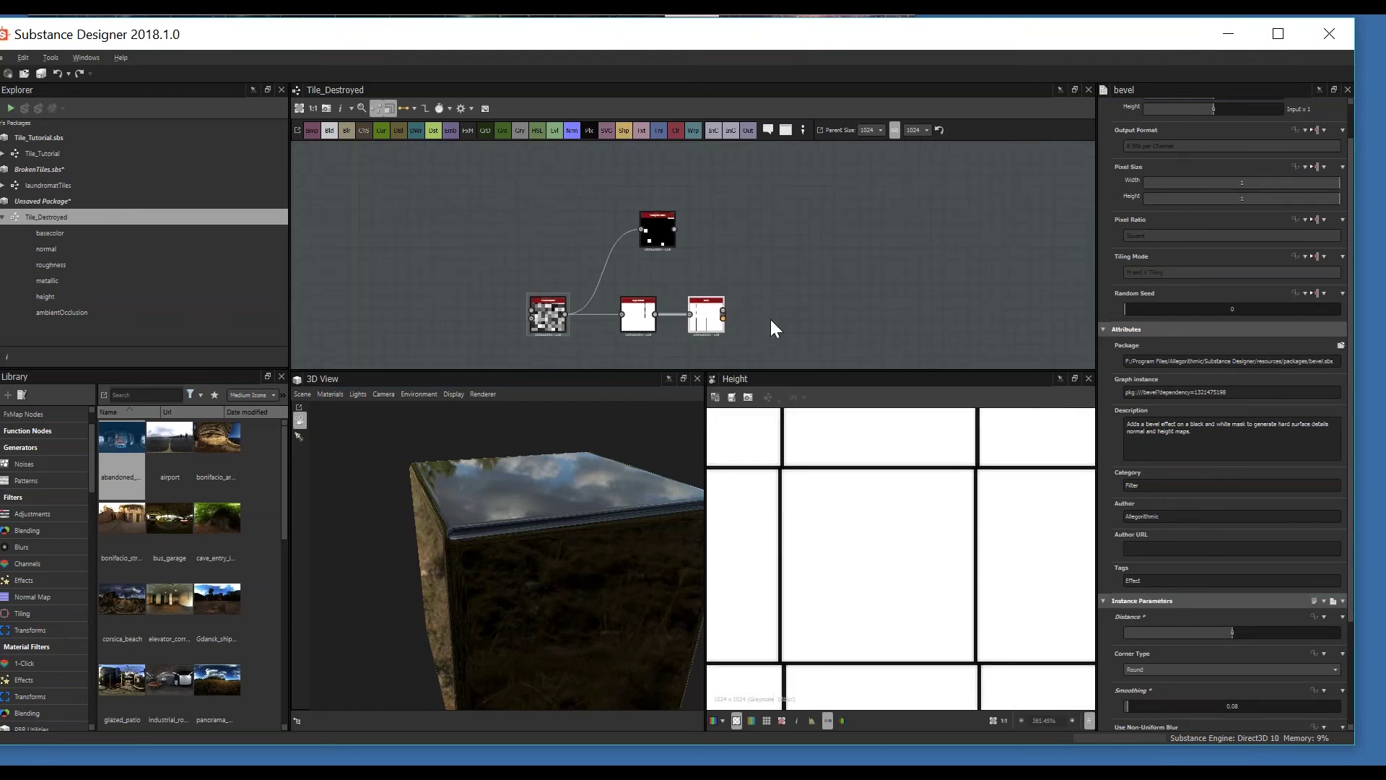
Step: Add a Blend node after the Bevel and connect the Bevel's height output to its foreground and background inputs
right_click(825, 333)
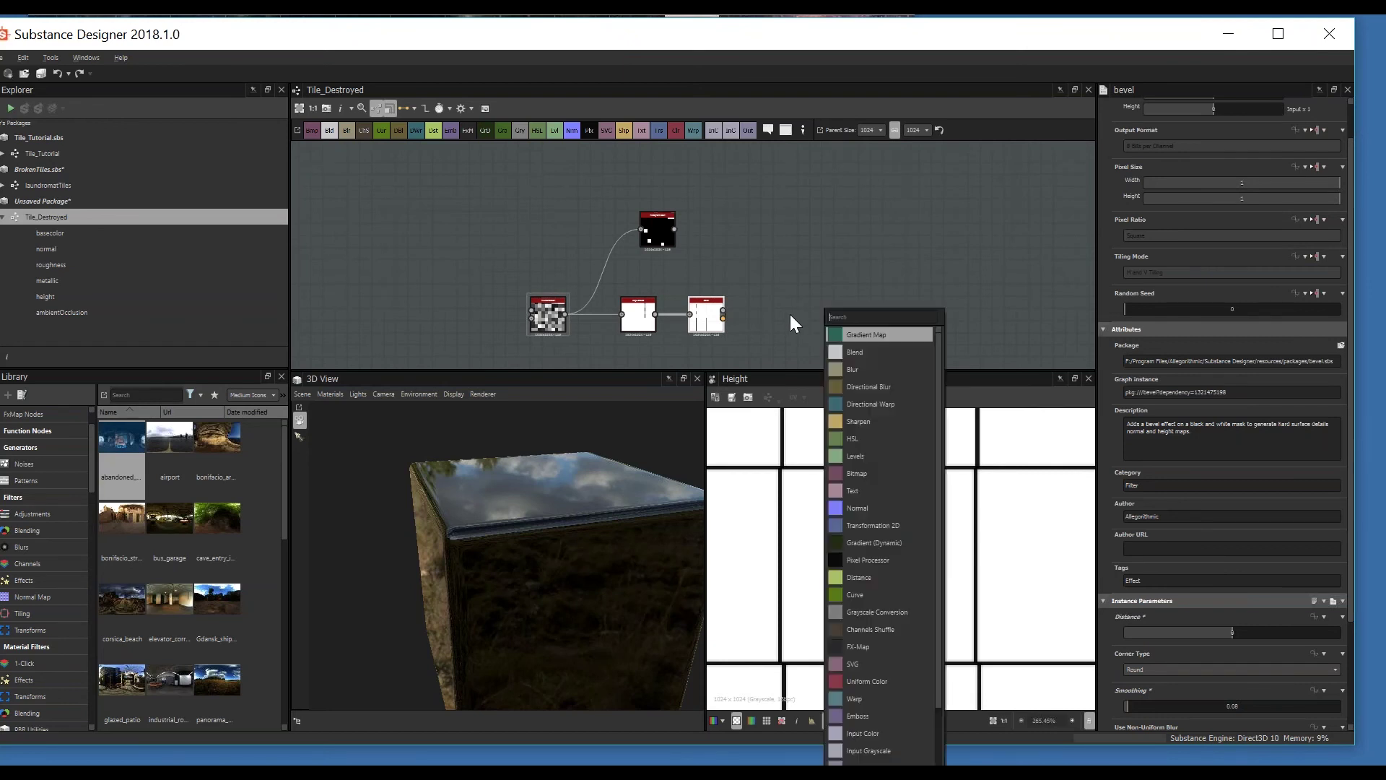
left_click(850, 335)
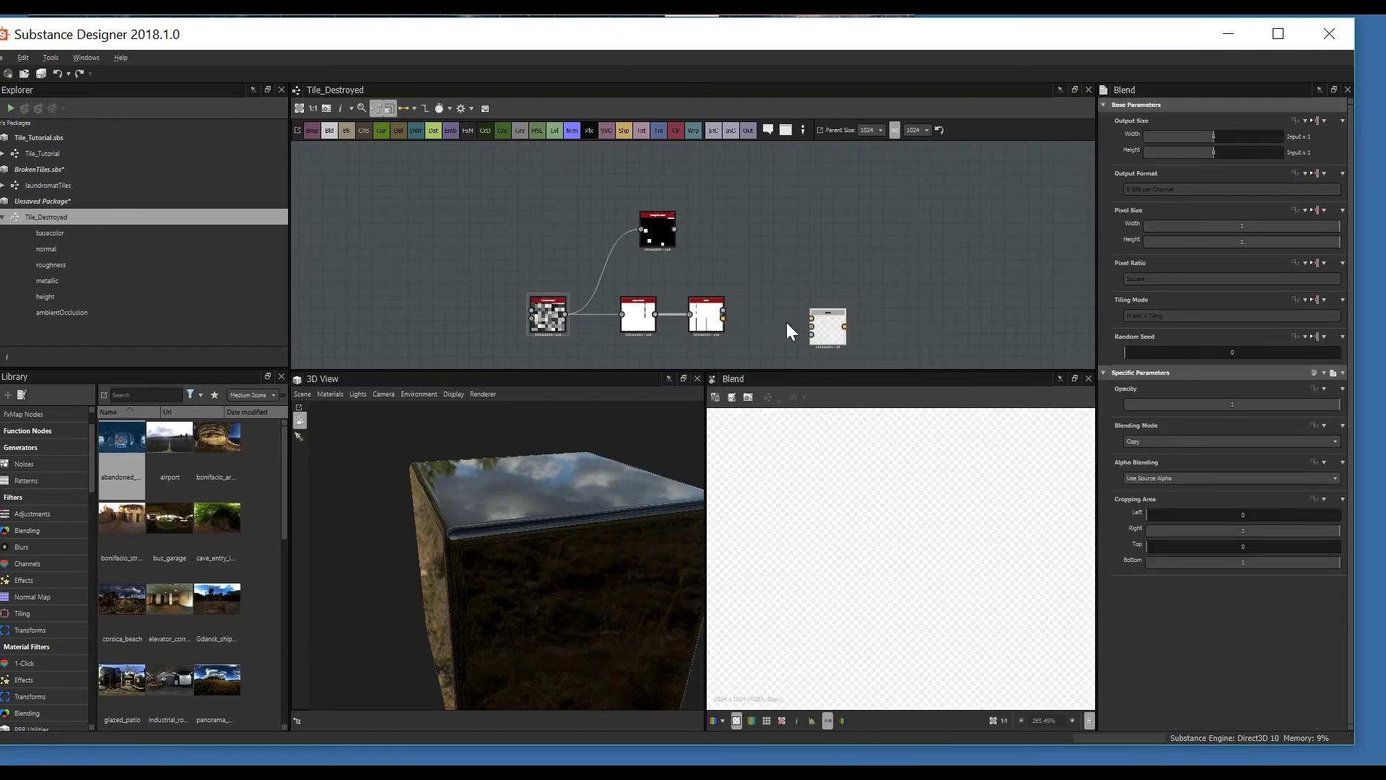
scroll(693, 310, "up", 3)
middle_click_drag(748, 317, 741, 296)
mouse_move(741, 303)
left_mouse_down()
mouse_move(886, 309)
mouse_move(745, 297)
left_mouse_up()
left_click_drag(859, 318, 888, 295)
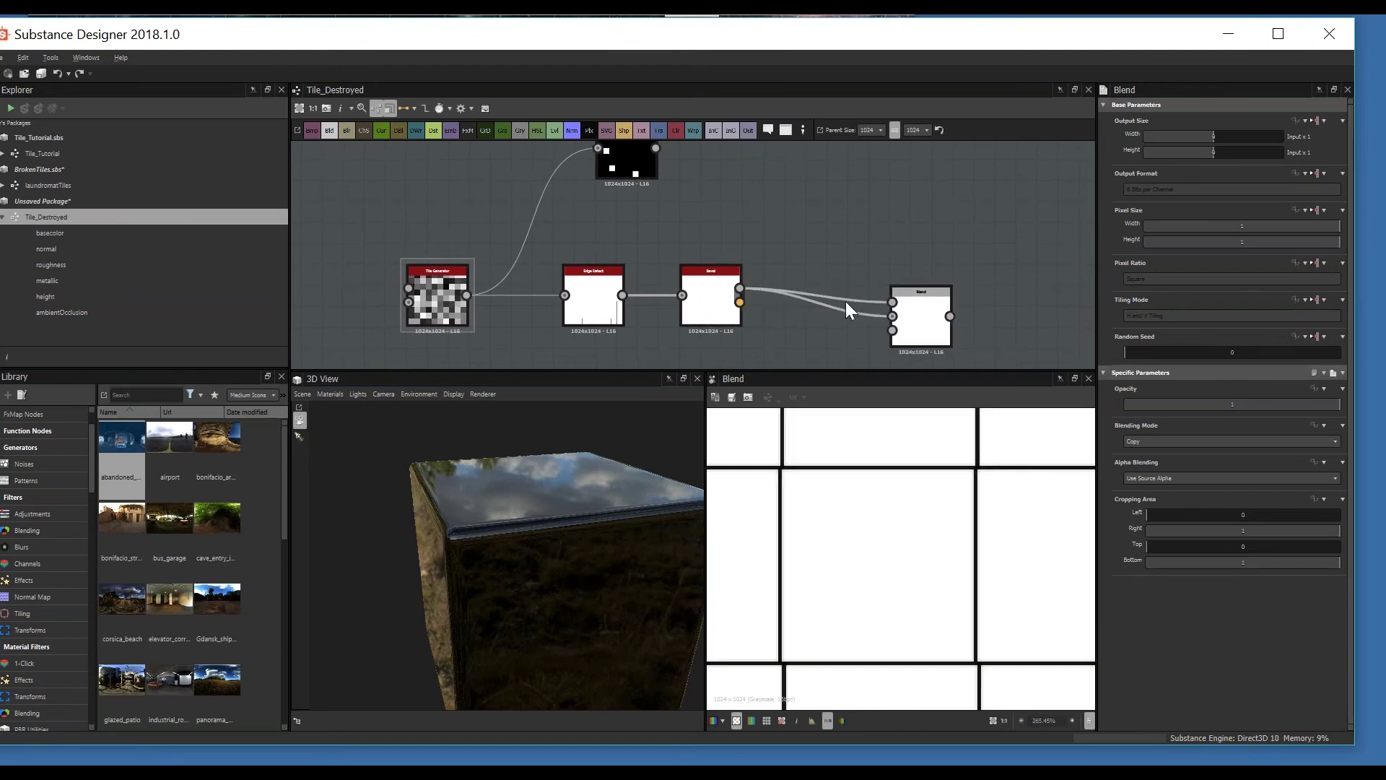
Step: Insert a Blur HQ Grayscale node between the Bevel's height output and the Blend's foreground input, with Intensity 0.27
right_click(846, 301)
type("blur")
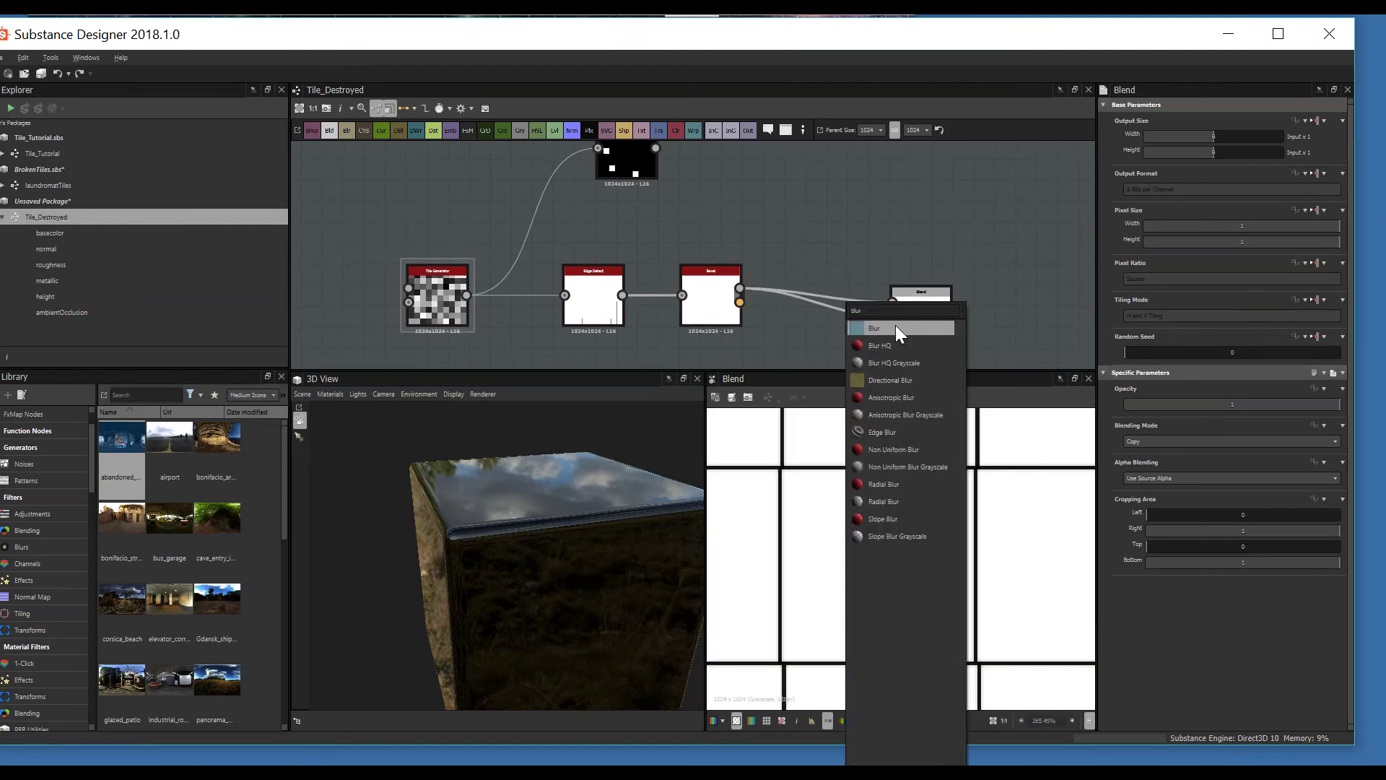
left_click(904, 362)
left_click_drag(823, 300, 802, 216)
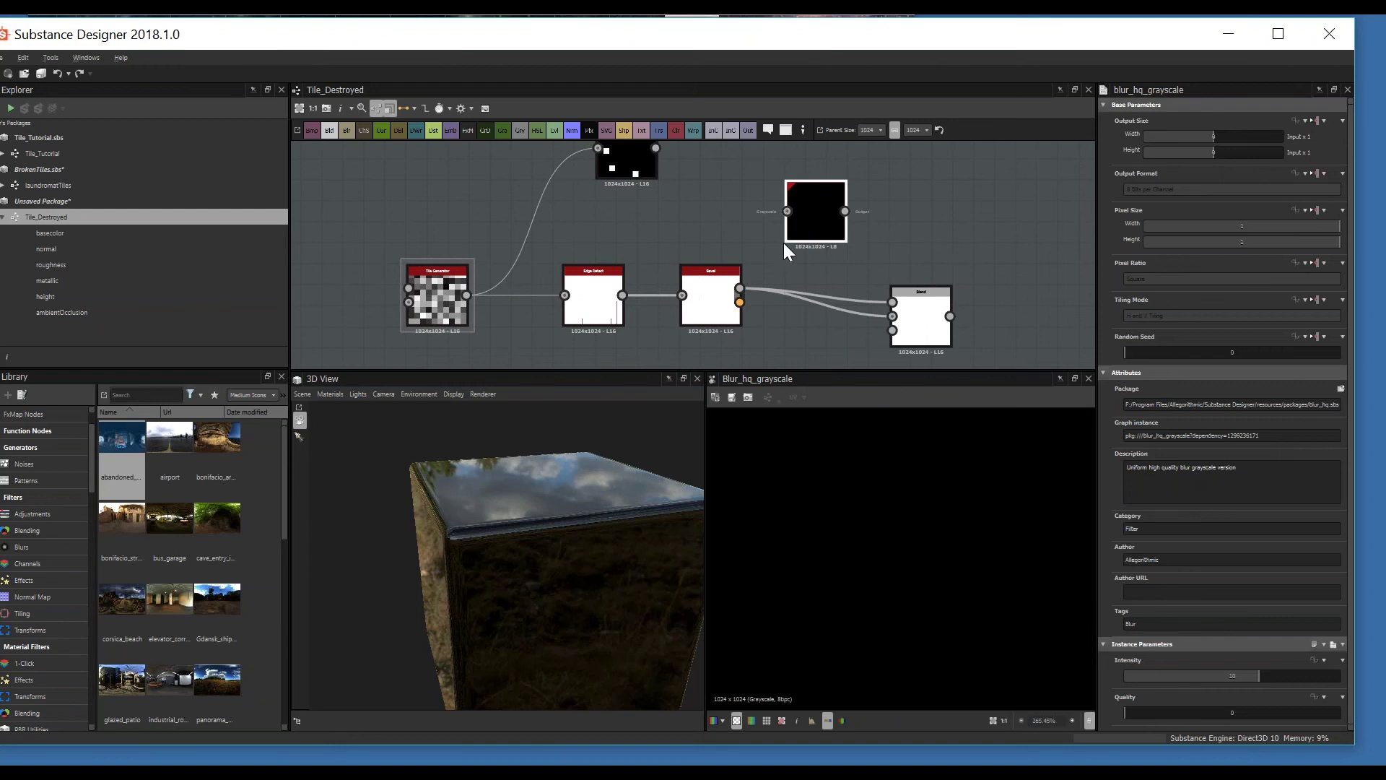
mouse_move(745, 285)
left_mouse_down()
mouse_move(787, 211)
mouse_move(911, 328)
left_mouse_up()
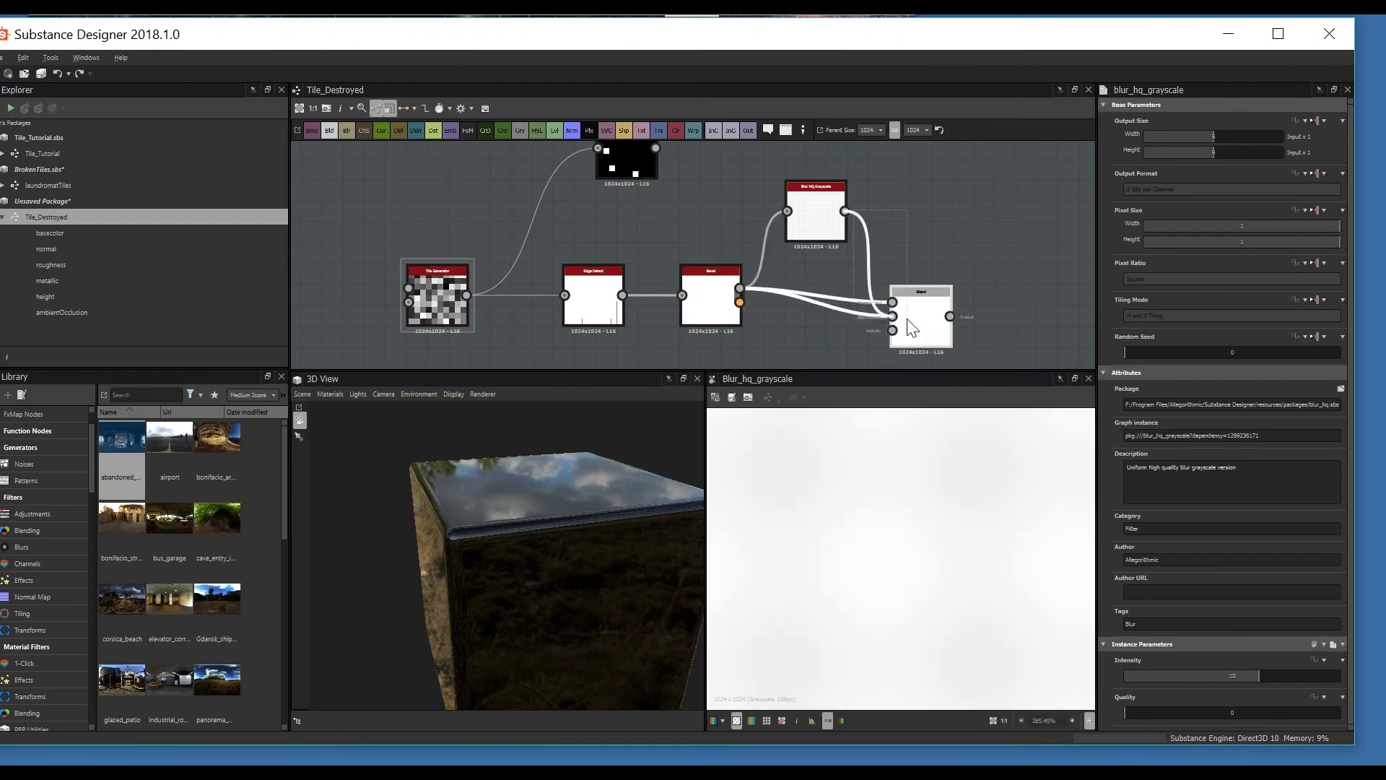
left_click(911, 329)
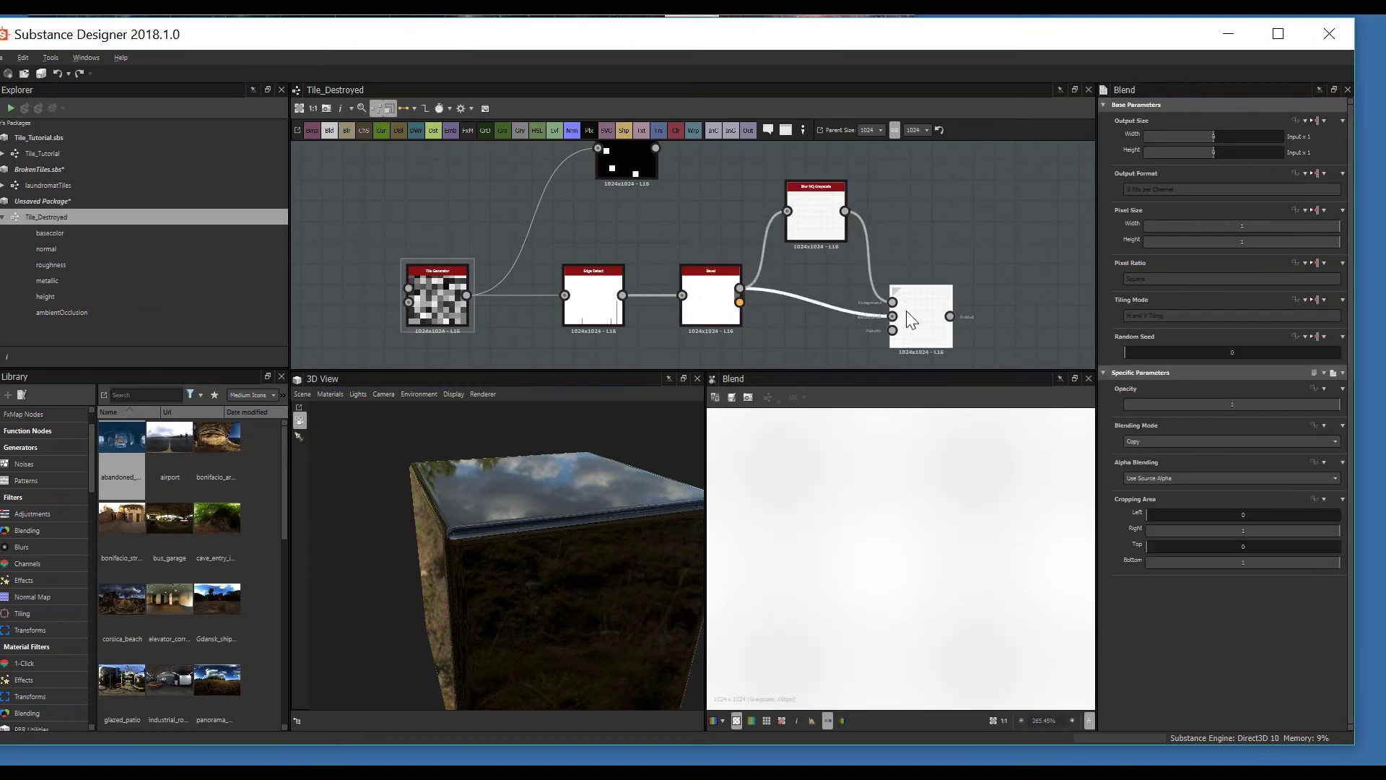
left_click(807, 210)
left_click_drag(1185, 675, 1128, 679)
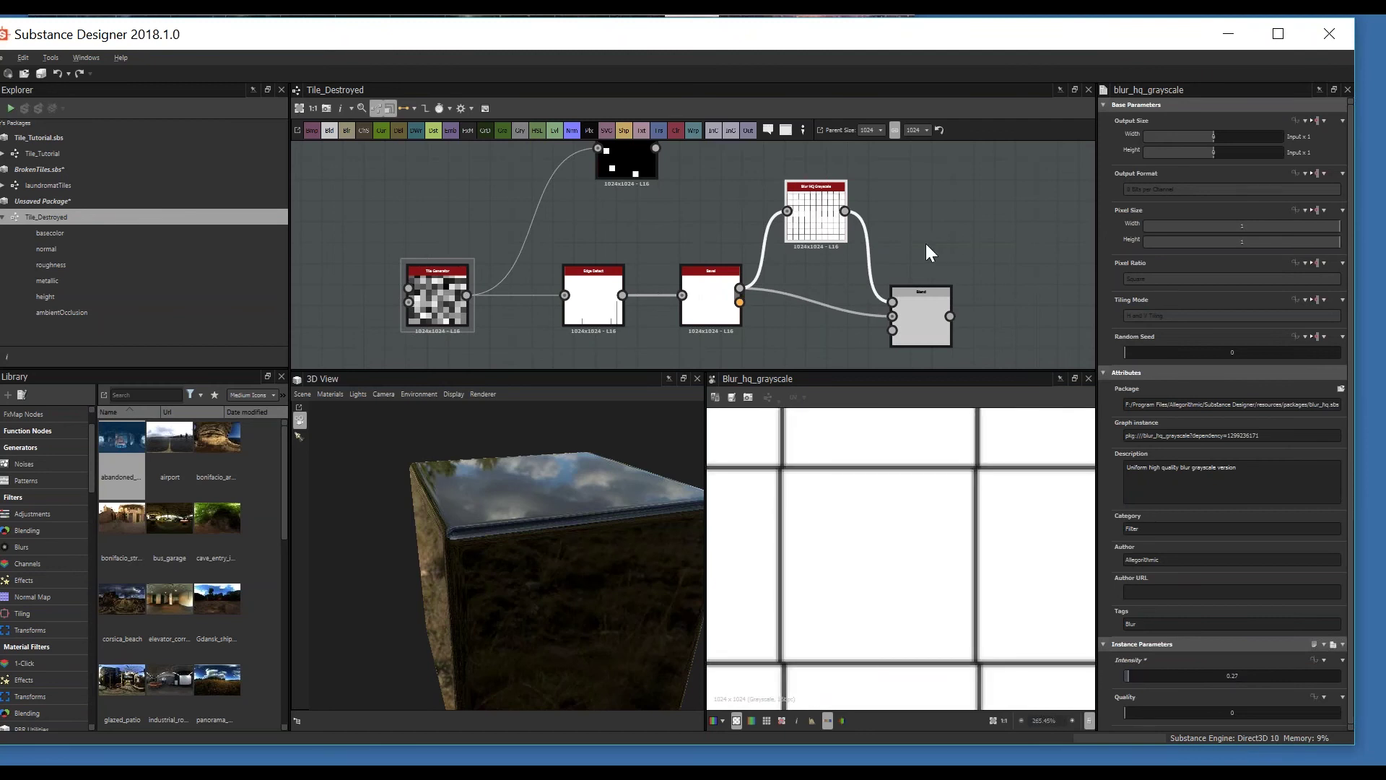
Step: Set the Blend node's Blending Mode to Add (Linear Dodge)
left_click(921, 318)
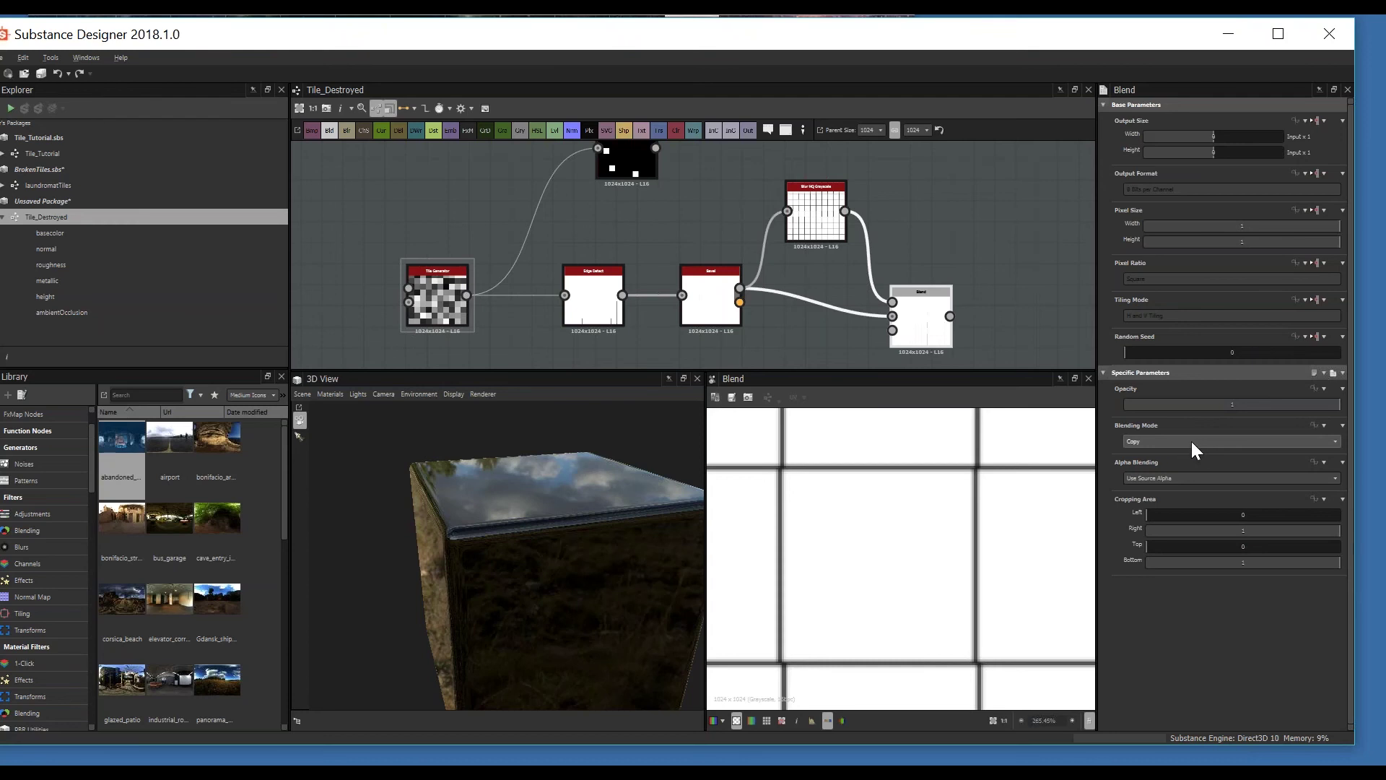
left_click(1189, 440)
left_click(1172, 457)
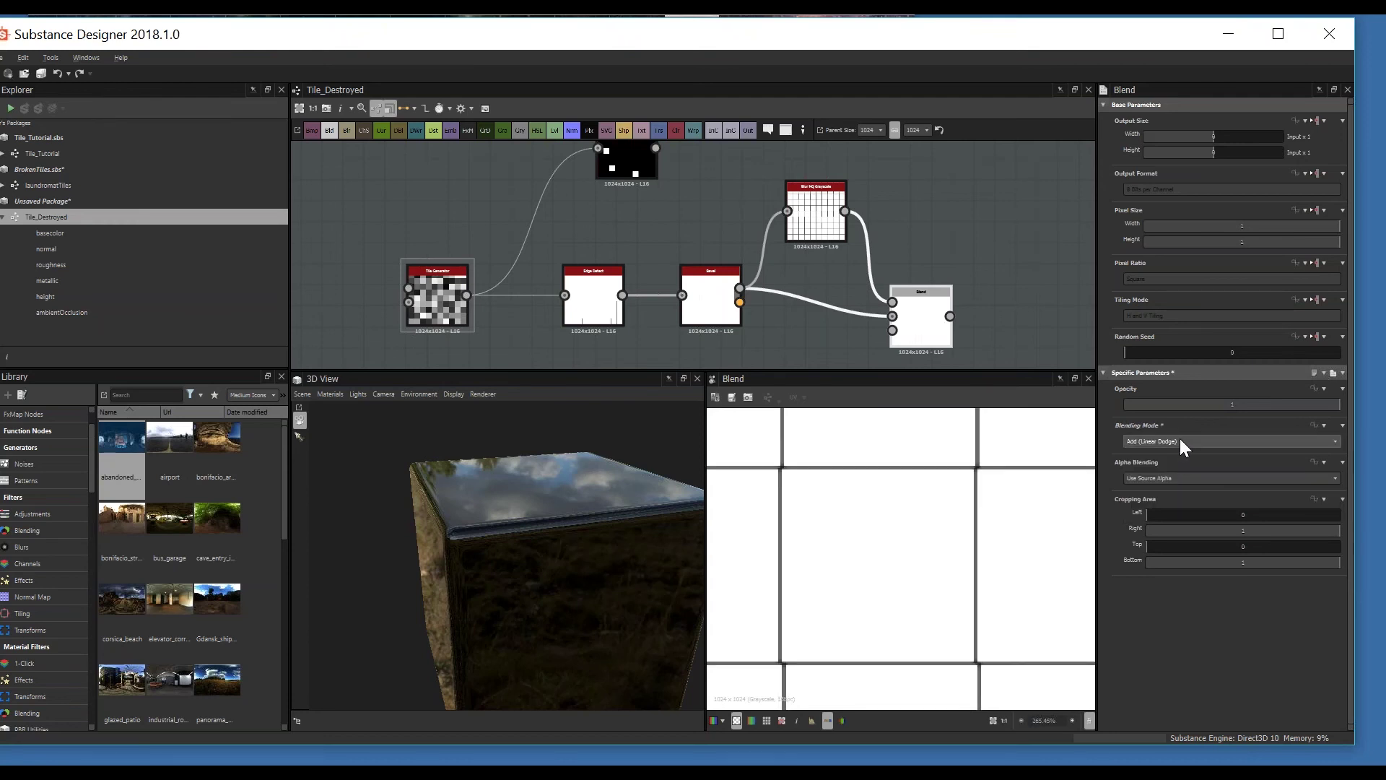
Step: Set the Blend node's Blending Mode to Multiply and compare its grout edges with the Blur HQ Grayscale output
scroll(1180, 439, "down", 2)
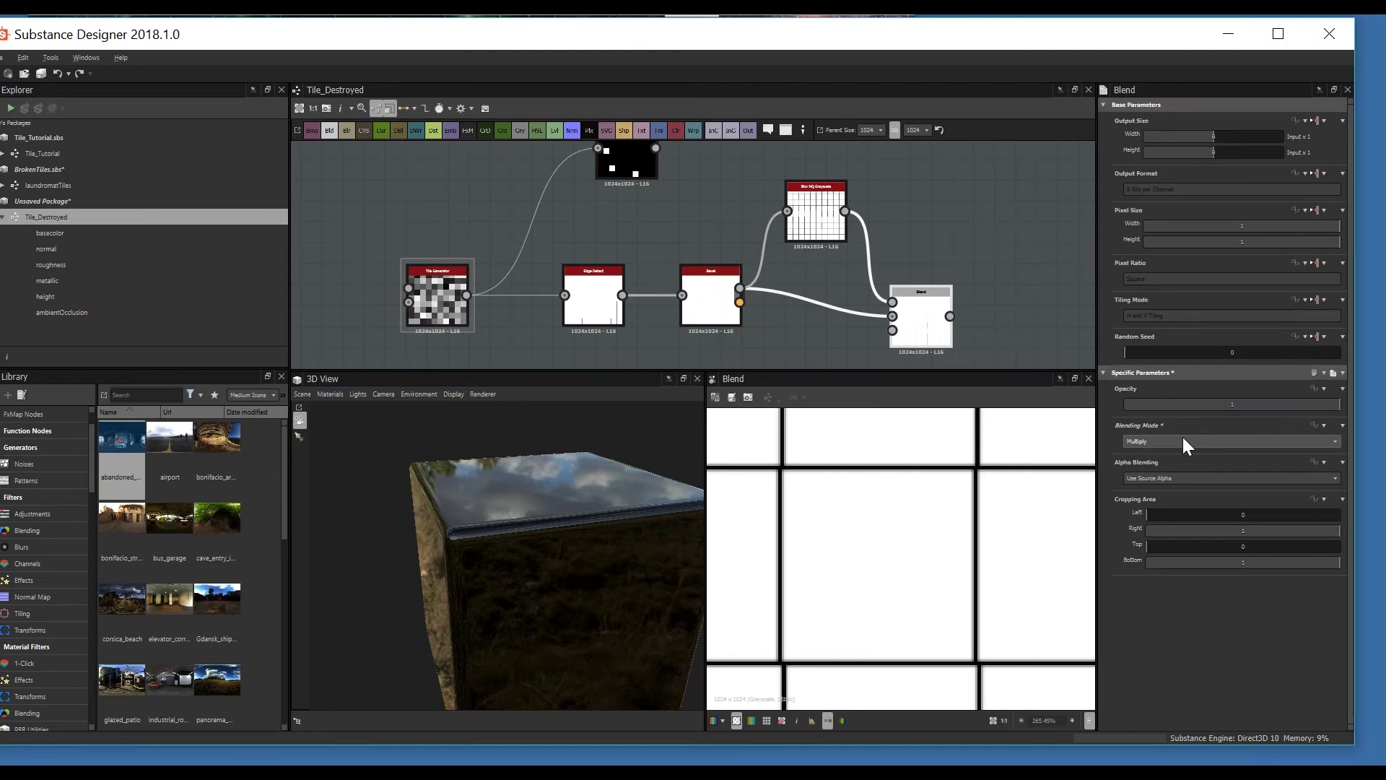
double_click(814, 226)
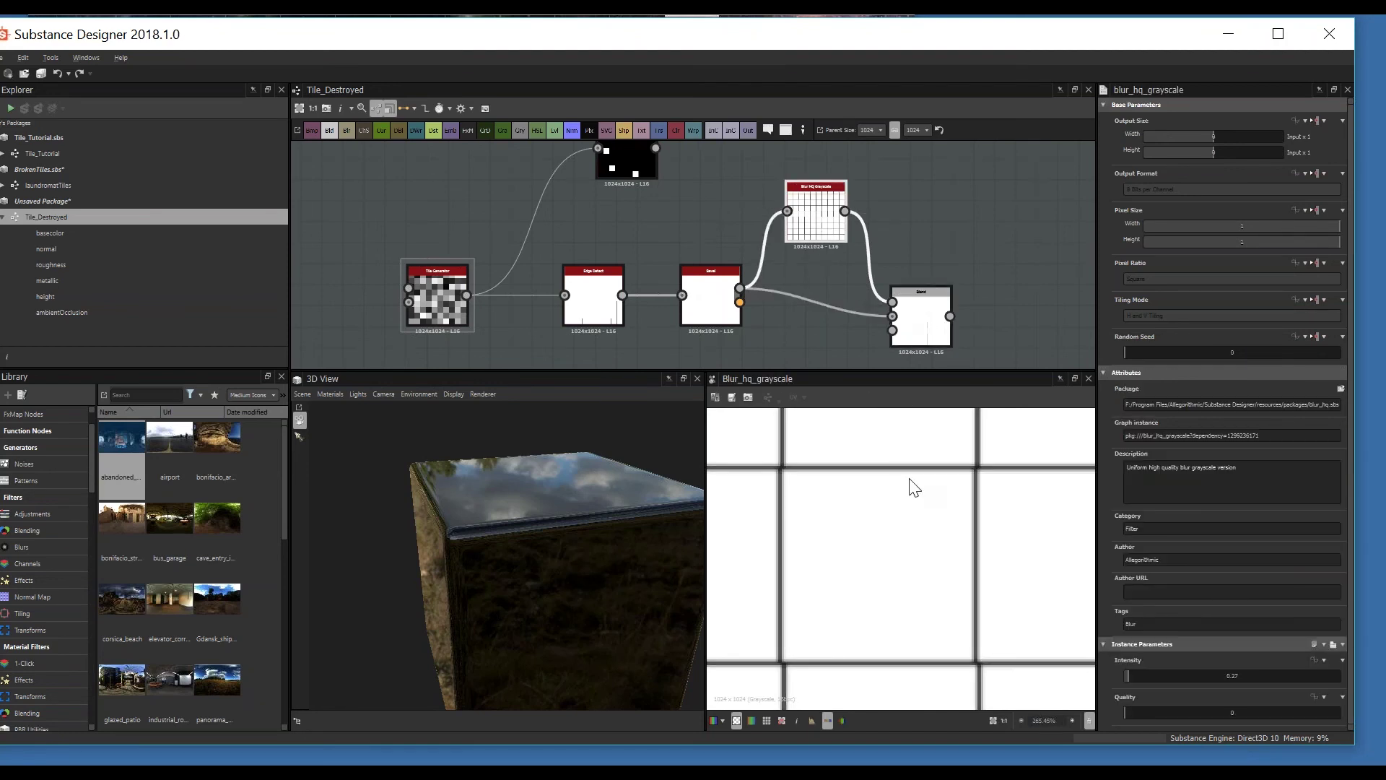
double_click(911, 310)
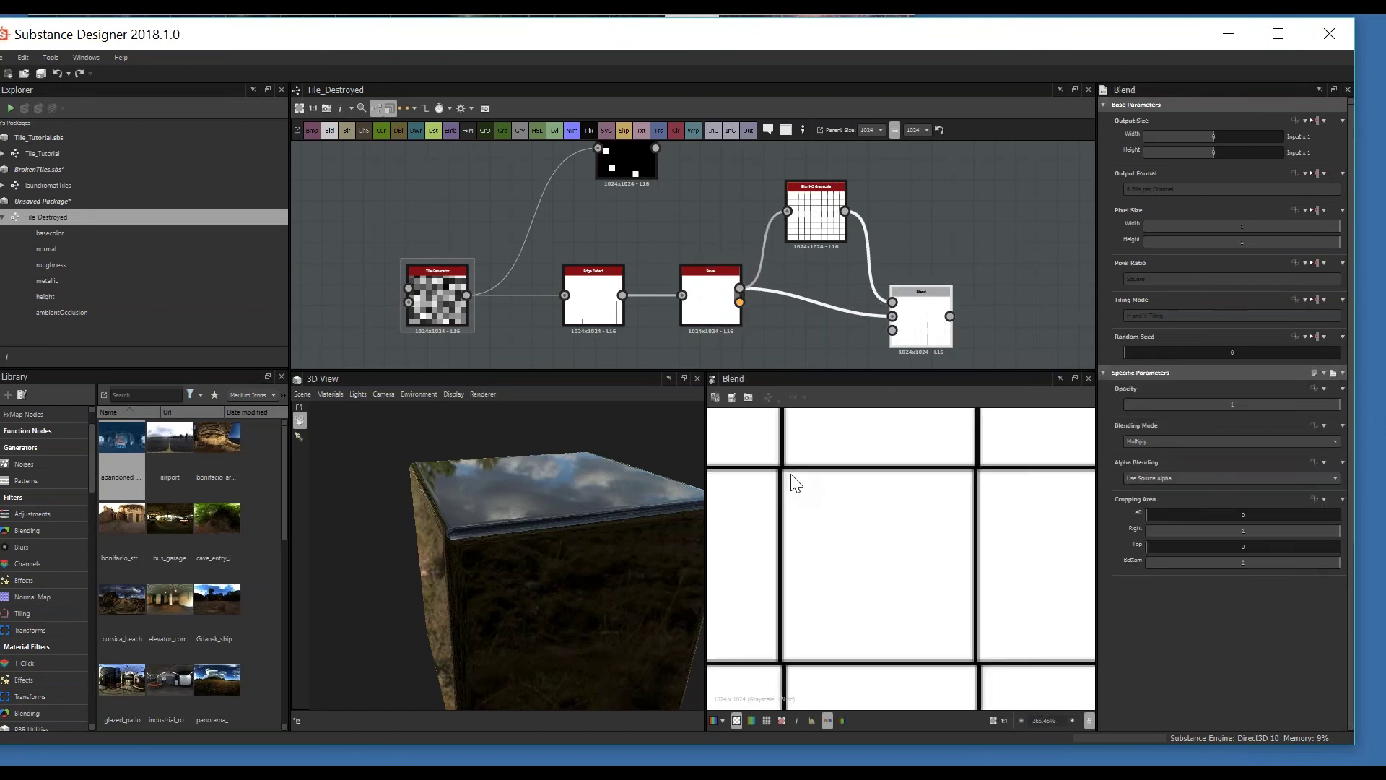
scroll(794, 480, "up", 4)
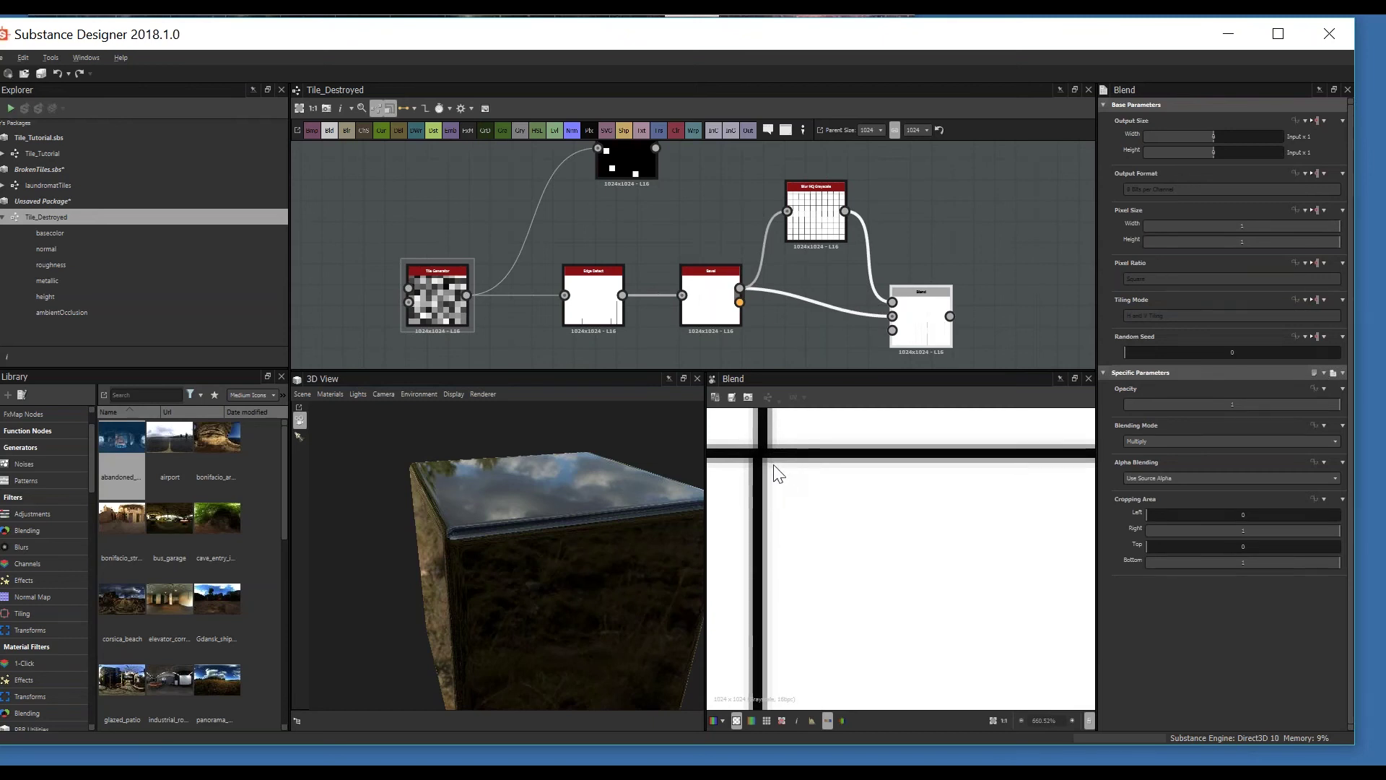
scroll(780, 476, "down", 4)
scroll(794, 491, "up", 3)
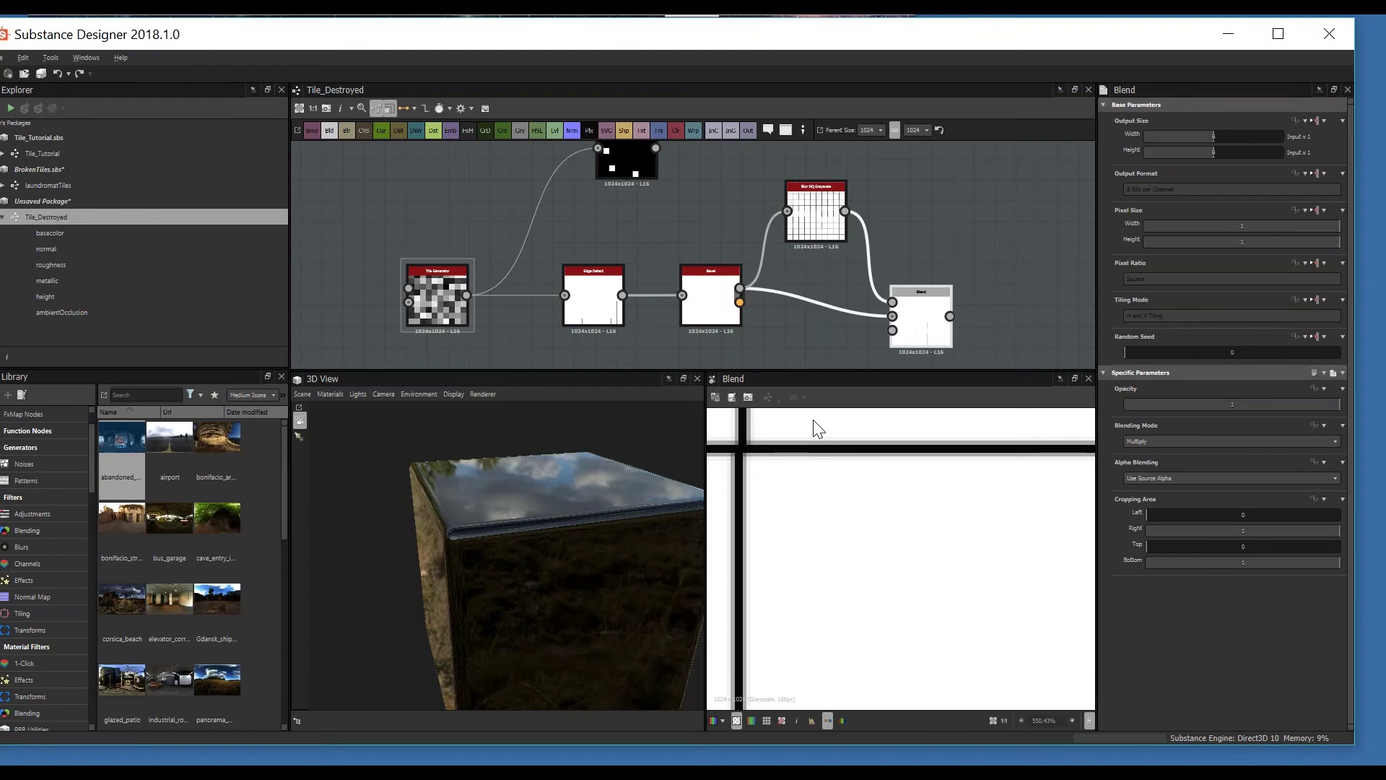
scroll(817, 429, "down", 3)
Step: Lower the Blend node's Opacity to 0.73 while checking the grout lines in the 2D preview
middle_click_drag(937, 328, 794, 304)
left_click_drag(1235, 401, 1315, 418)
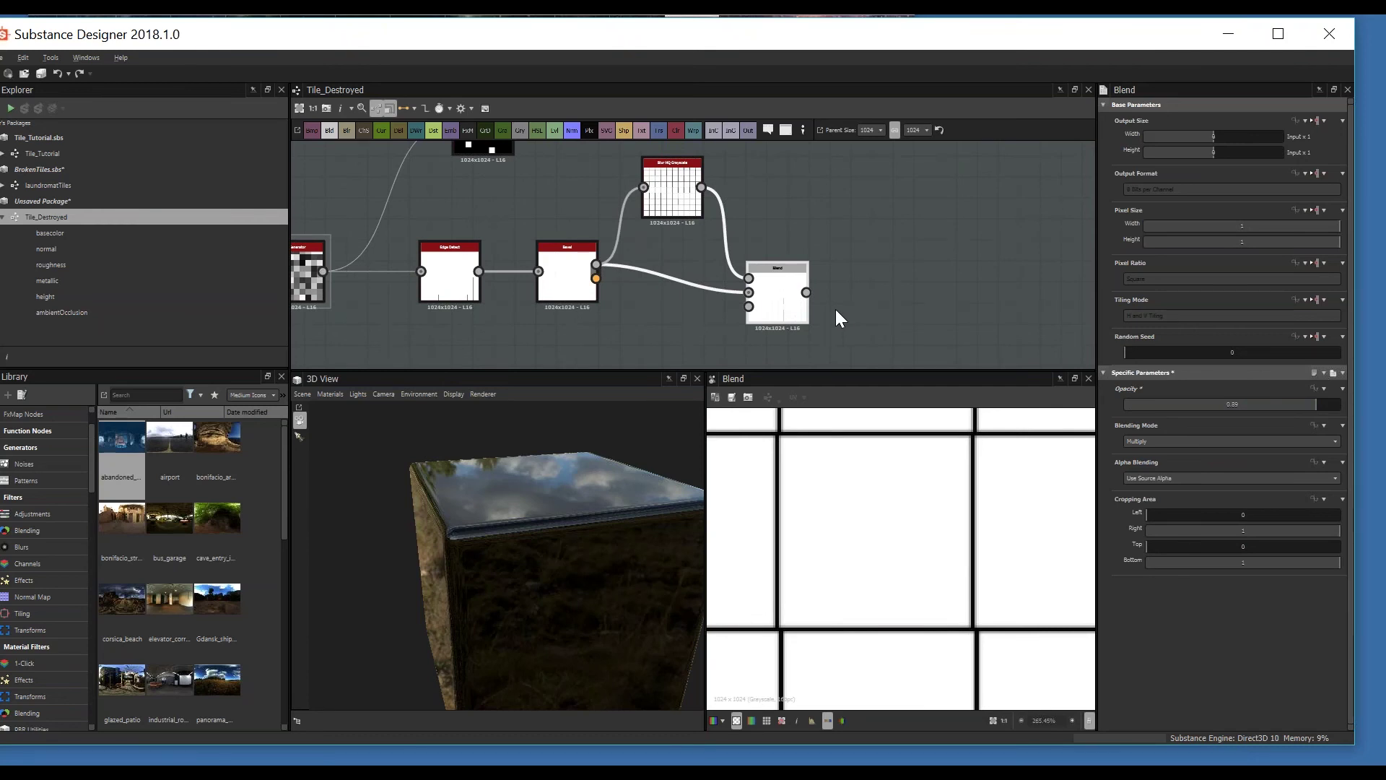
scroll(866, 494, "down", 3)
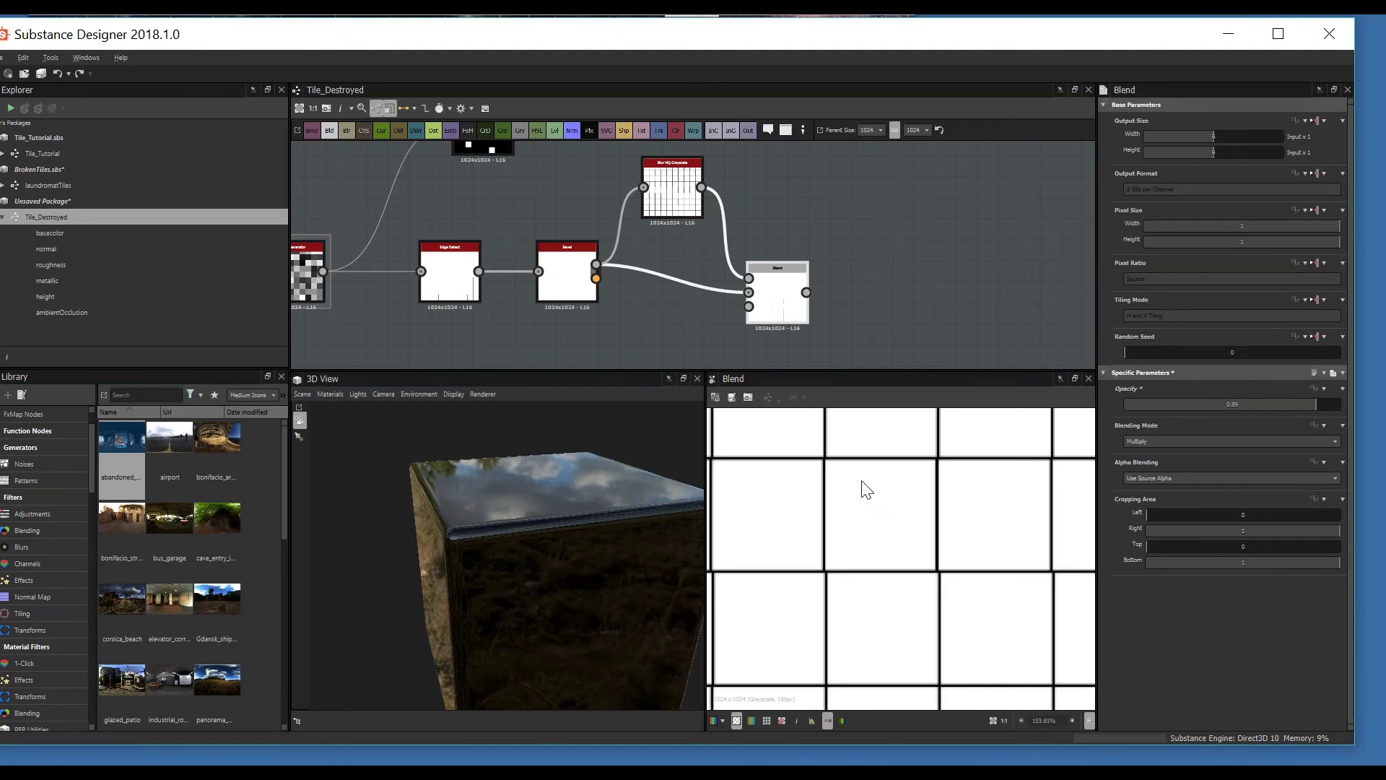
scroll(923, 532, "up", 3)
left_click_drag(1289, 405, 1269, 406)
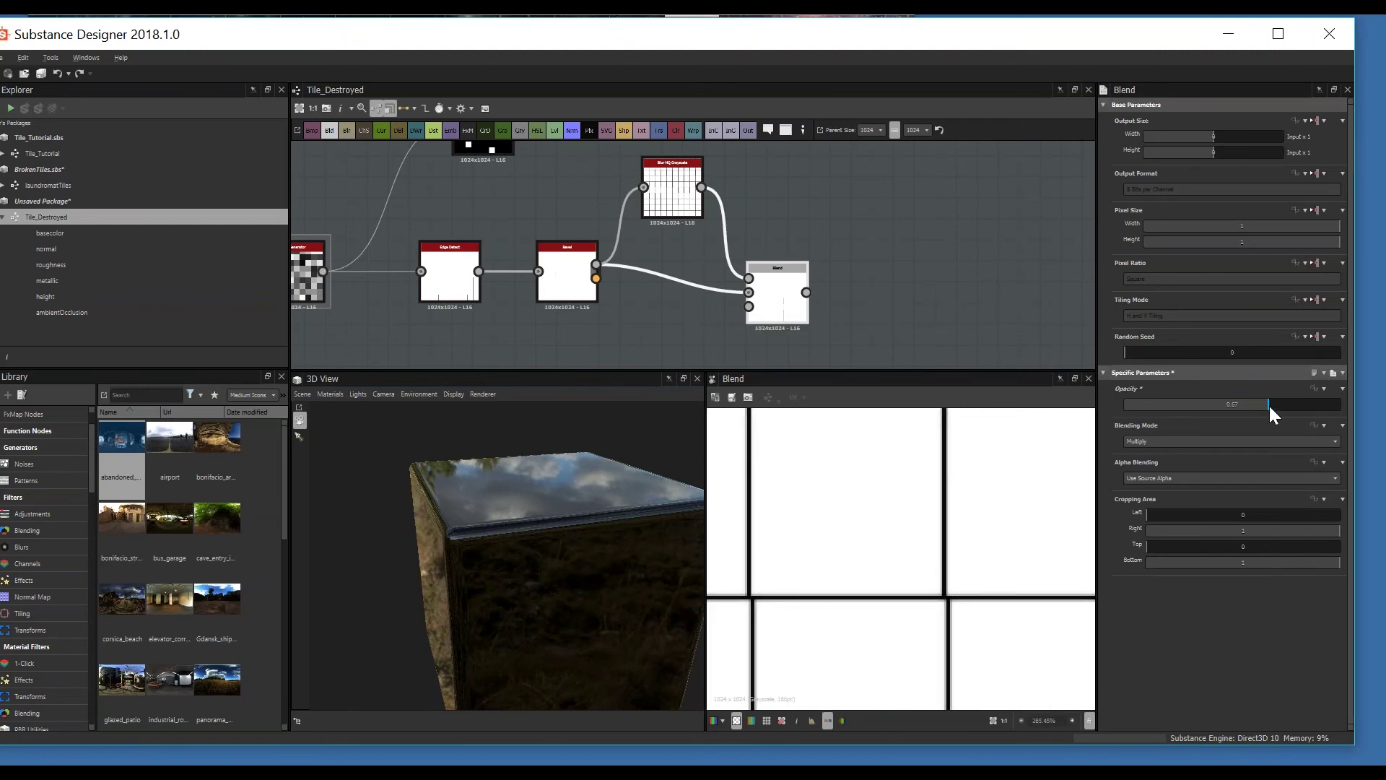
Step: Add a Gradient Linear 1 node in the empty graph area above the Tile Generator
scroll(802, 249, "down", 4)
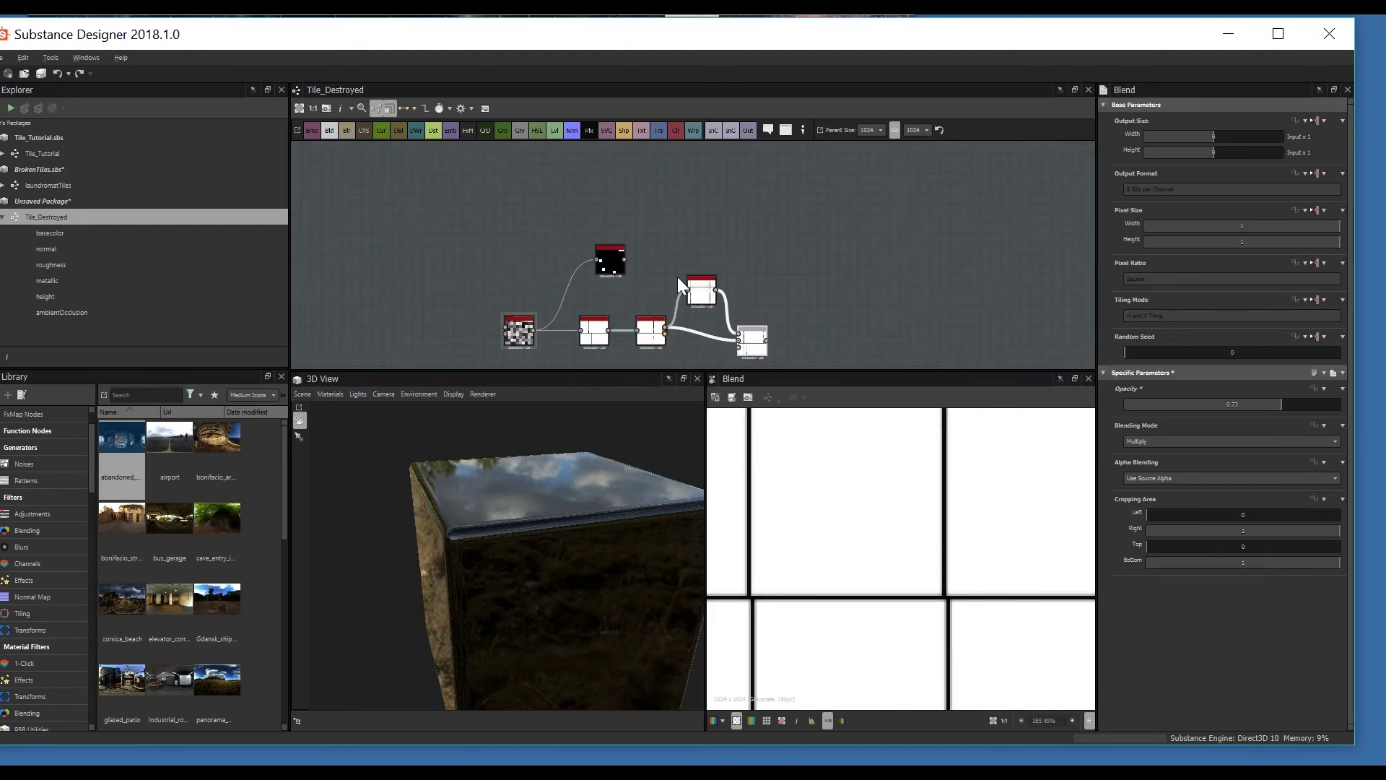
key("space")
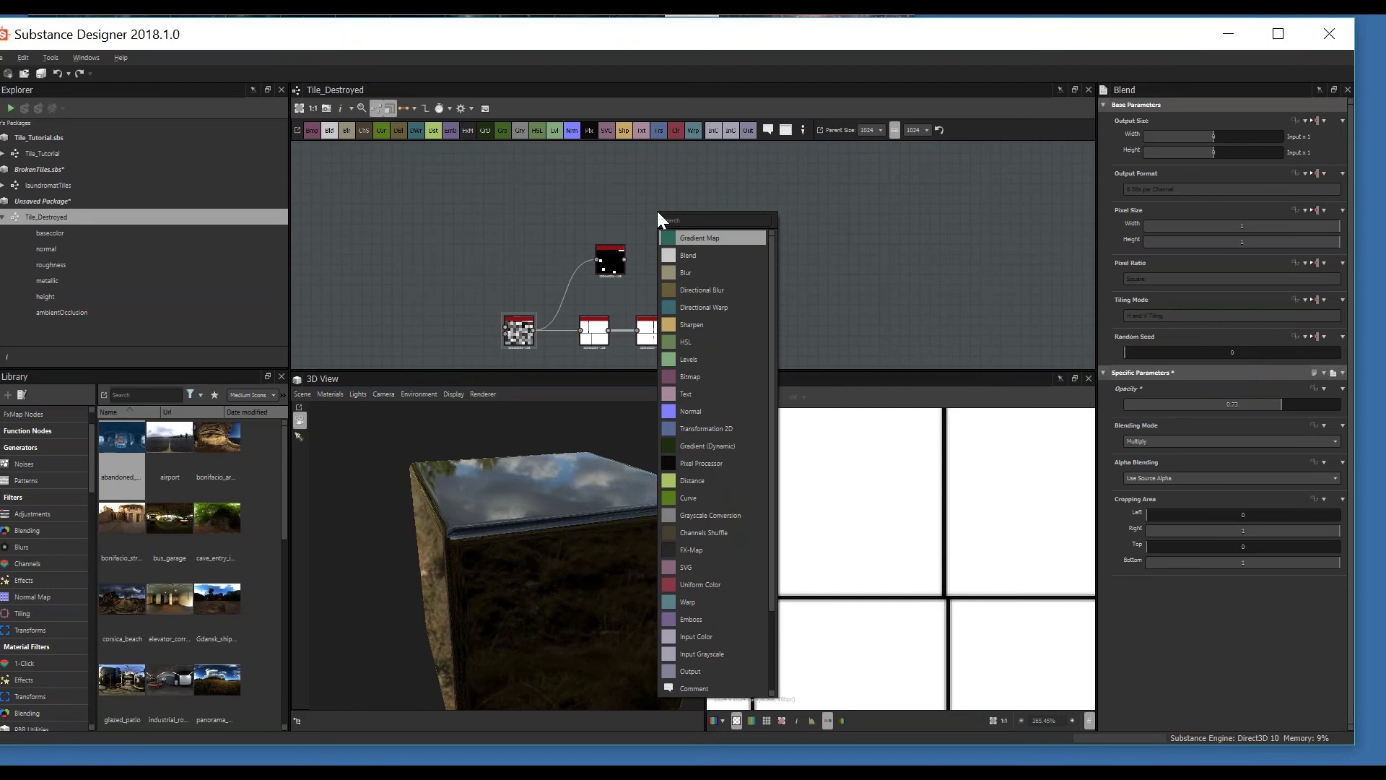
type("gradient")
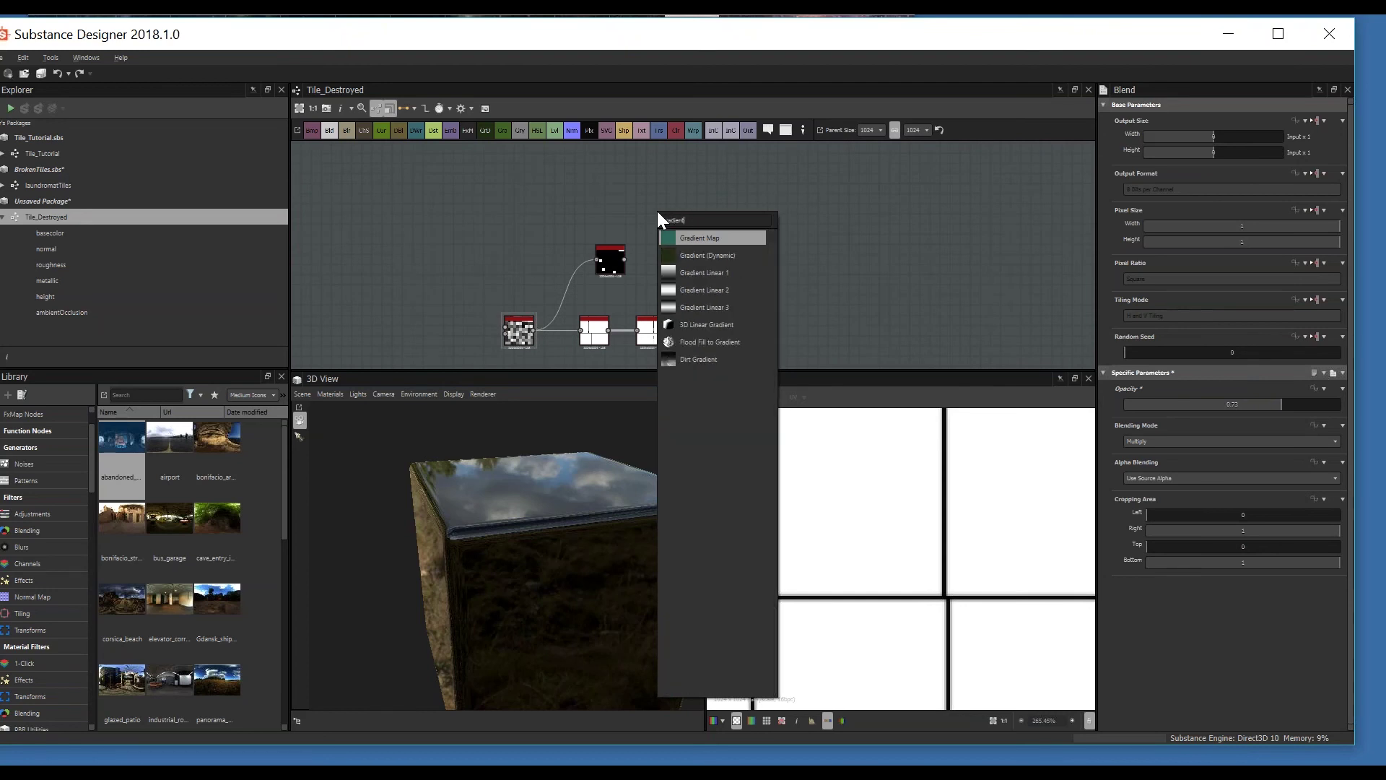
left_click(704, 273)
left_click_drag(666, 209, 540, 212)
scroll(540, 212, "up", 2)
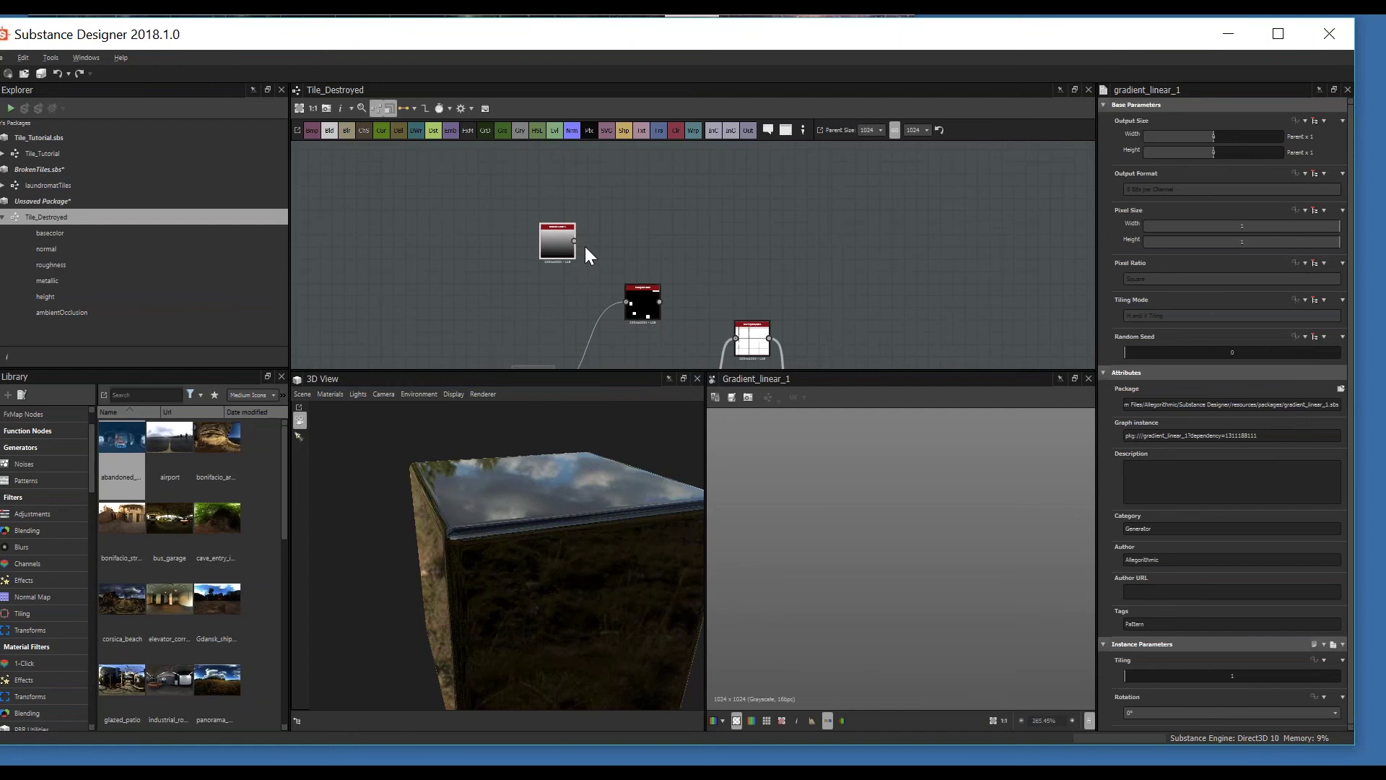
Step: Delete the Histogram Scan node and place the Gradient Linear 1 node above the Tile Generator
middle_click_drag(638, 310, 645, 270)
left_click_drag(652, 255, 641, 279)
key("Delete")
middle_click_drag(621, 221, 625, 238)
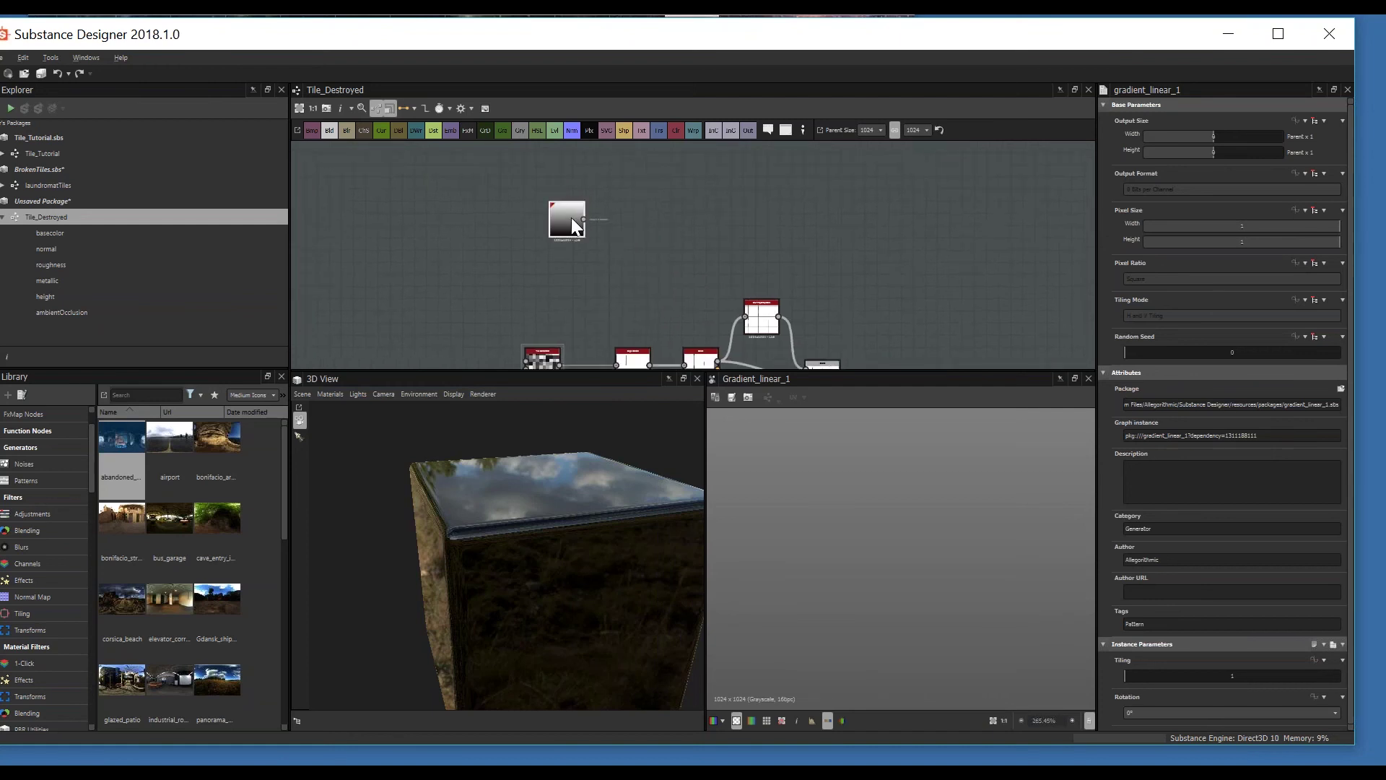
middle_click_drag(578, 314, 582, 291)
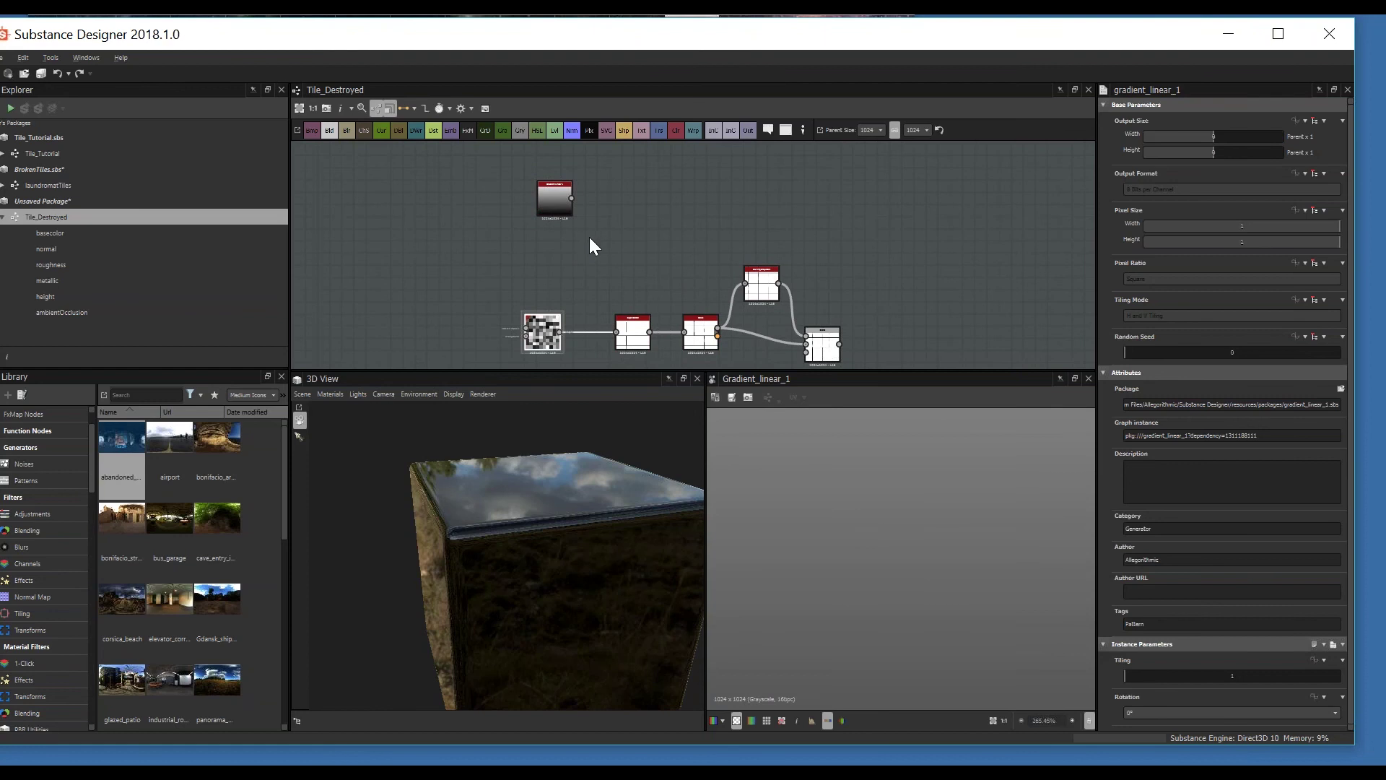
Step: Duplicate the Tile Generator beside Gradient Linear 1 and connect the gradient to the copy's pattern input
left_click(553, 322)
key("ctrl+c")
key("ctrl+v")
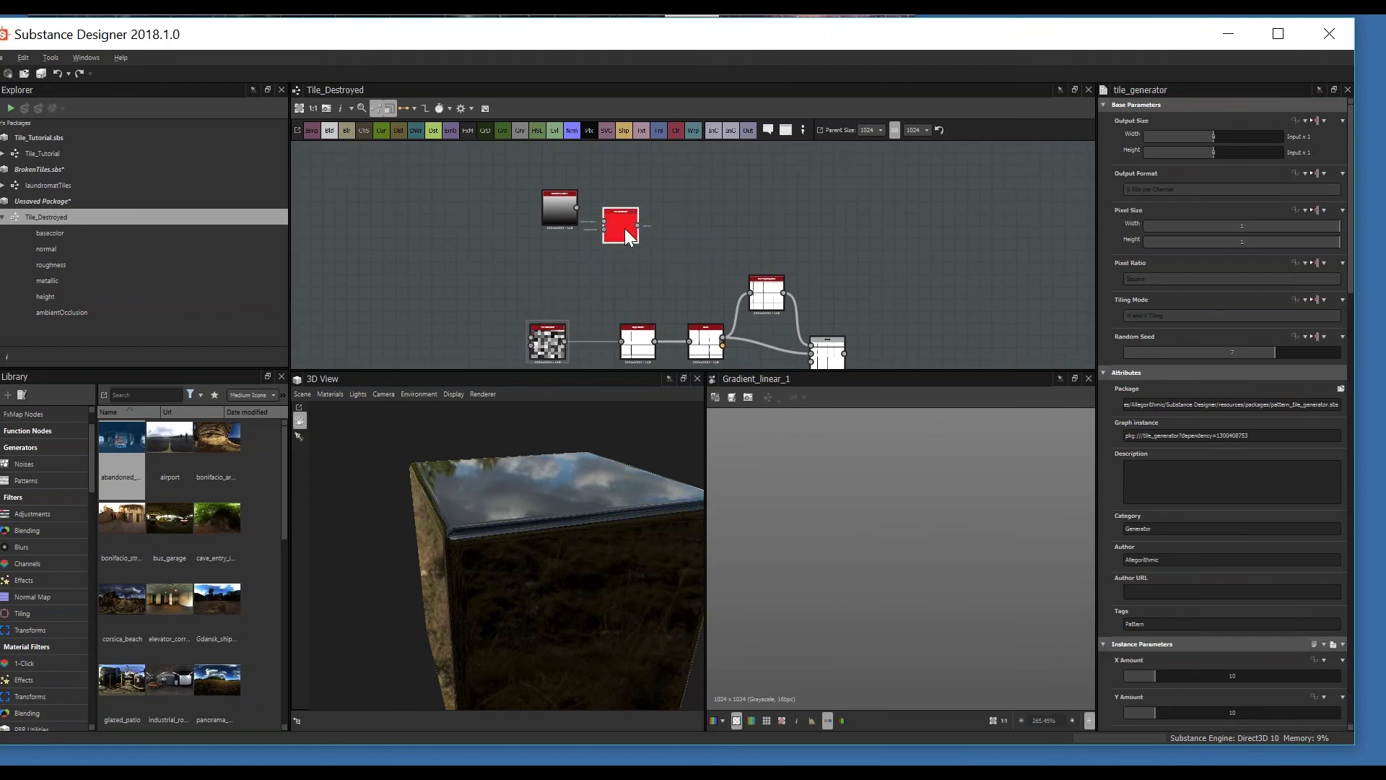
left_click_drag(618, 216, 656, 244)
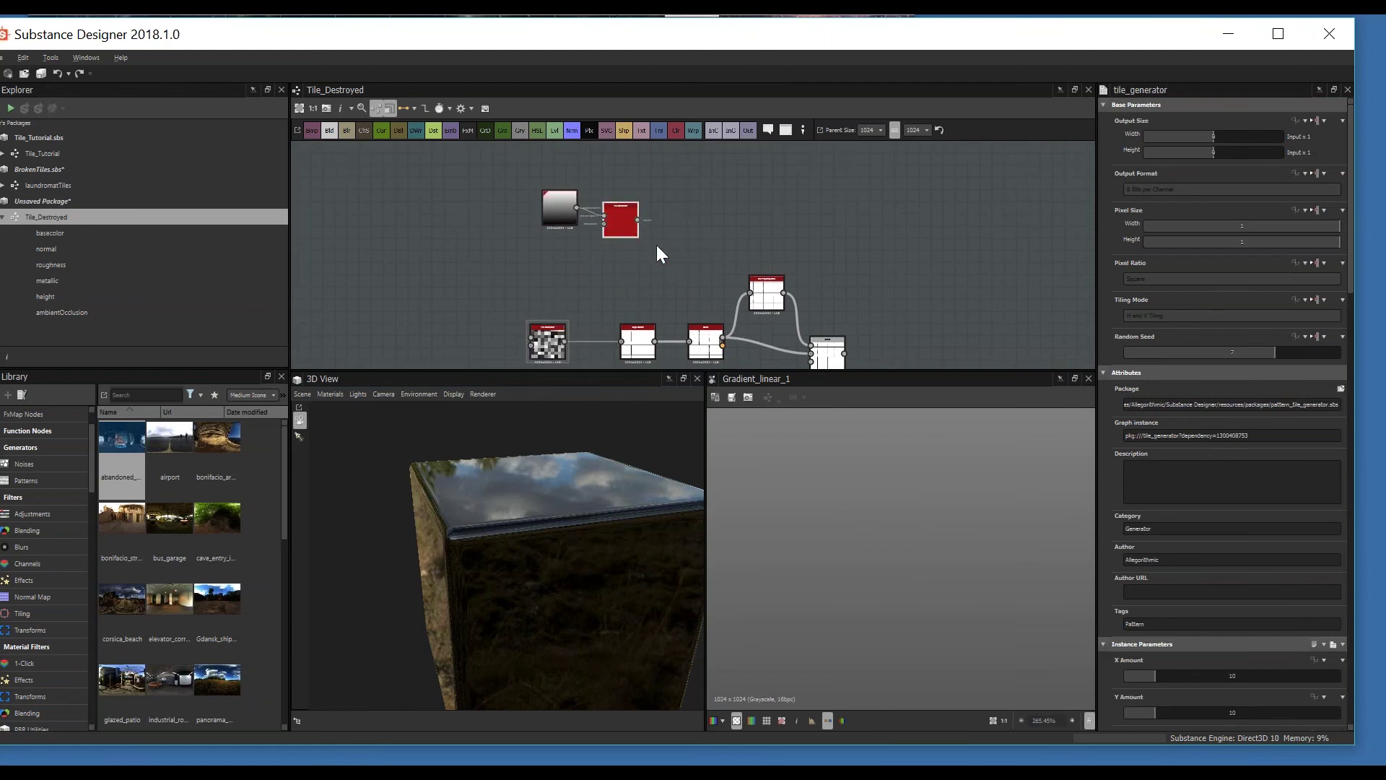
scroll(635, 290, "up", 1)
middle_click_drag(614, 242, 652, 234)
scroll(635, 289, "up", 2)
scroll(651, 294, "up", 2)
left_click(584, 219)
scroll(763, 459, "down", 3)
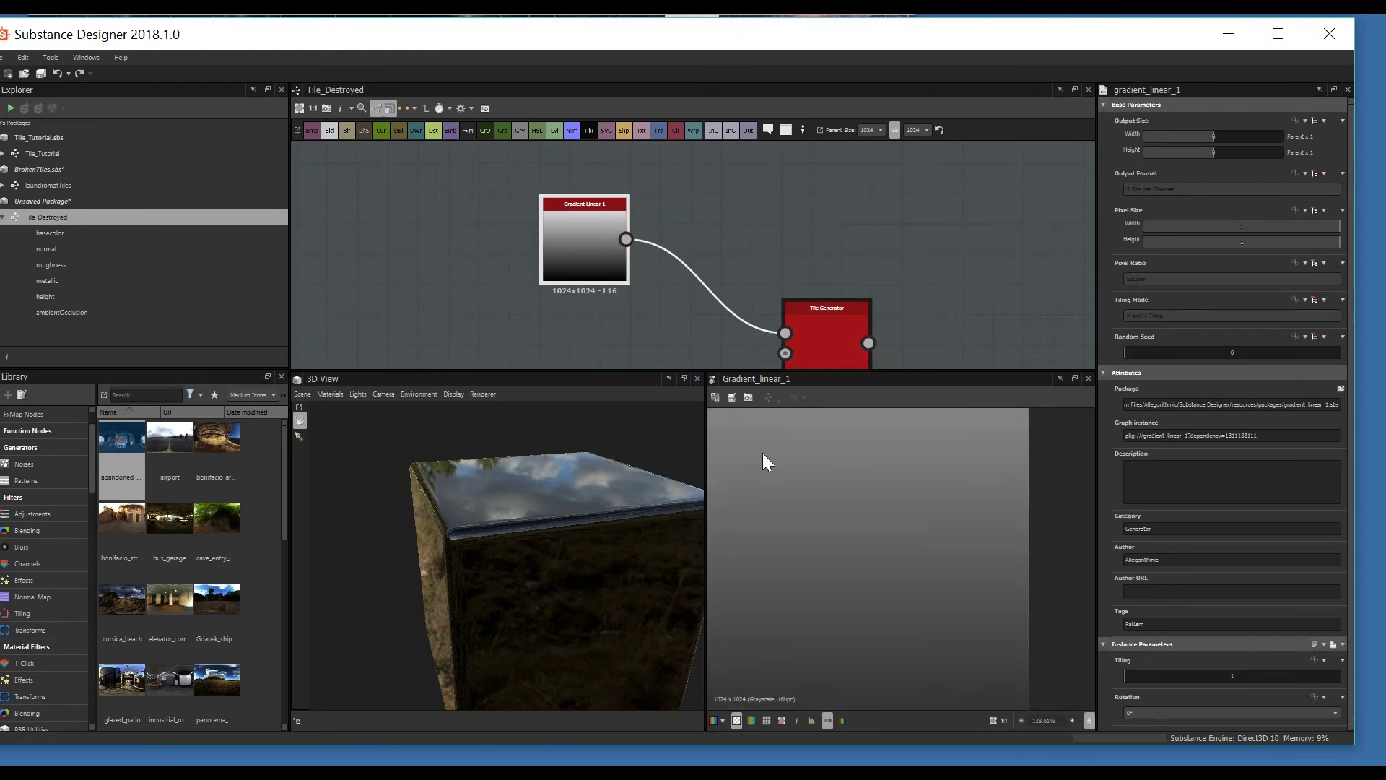
scroll(889, 498, "down", 5)
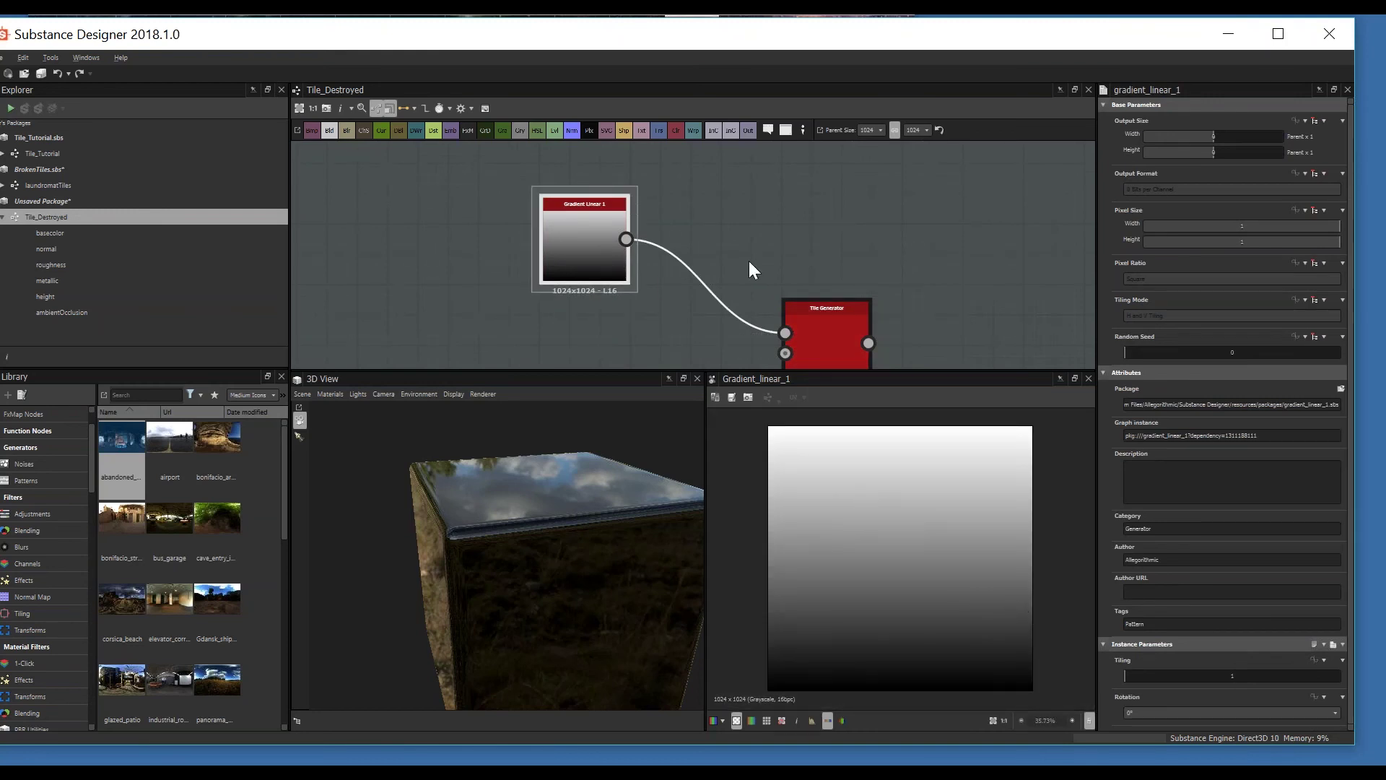
left_click_drag(827, 333, 829, 289)
middle_click_drag(802, 262, 779, 196)
scroll(779, 196, "down", 3)
middle_click_drag(694, 316, 704, 270)
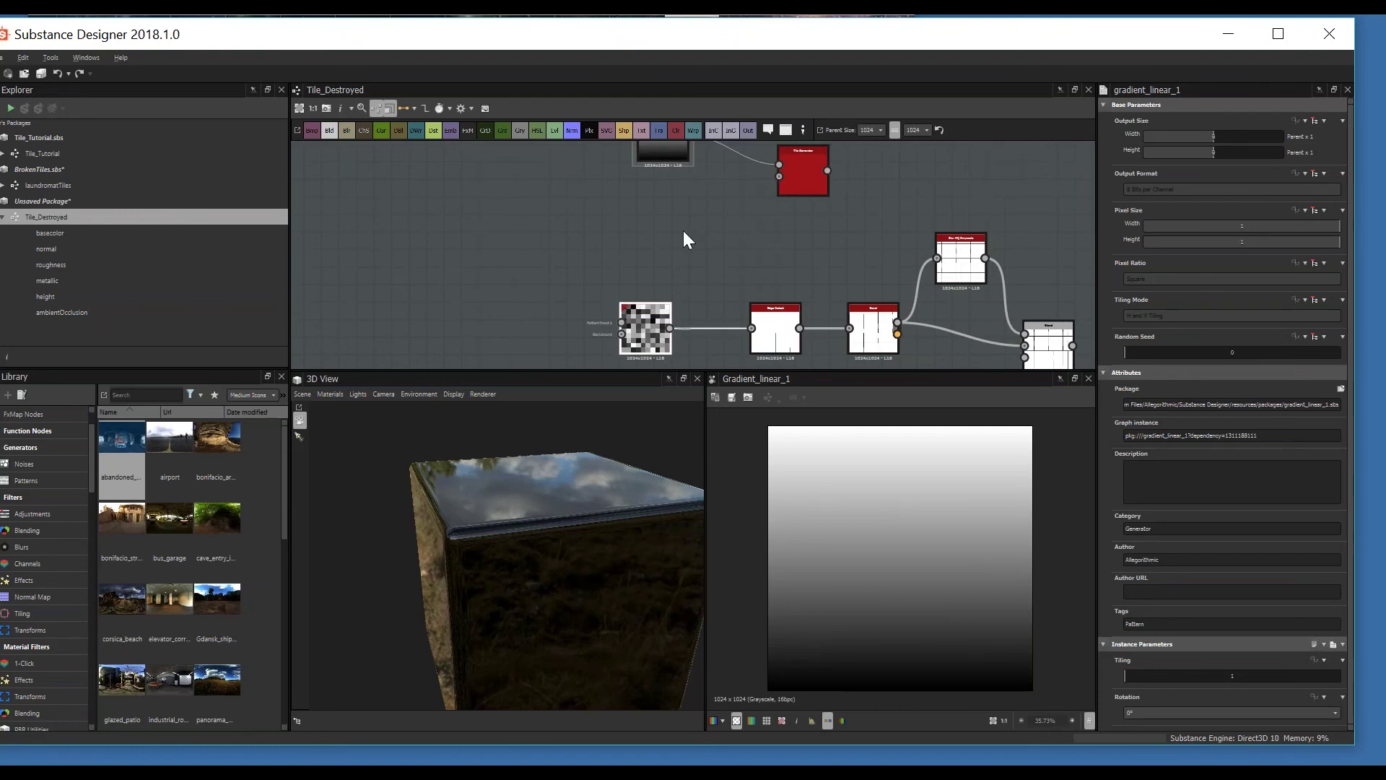
Step: Set the duplicated Tile Generator's Pattern to Image Input and preview its output
left_click(647, 319)
middle_click_drag(812, 165, 769, 225)
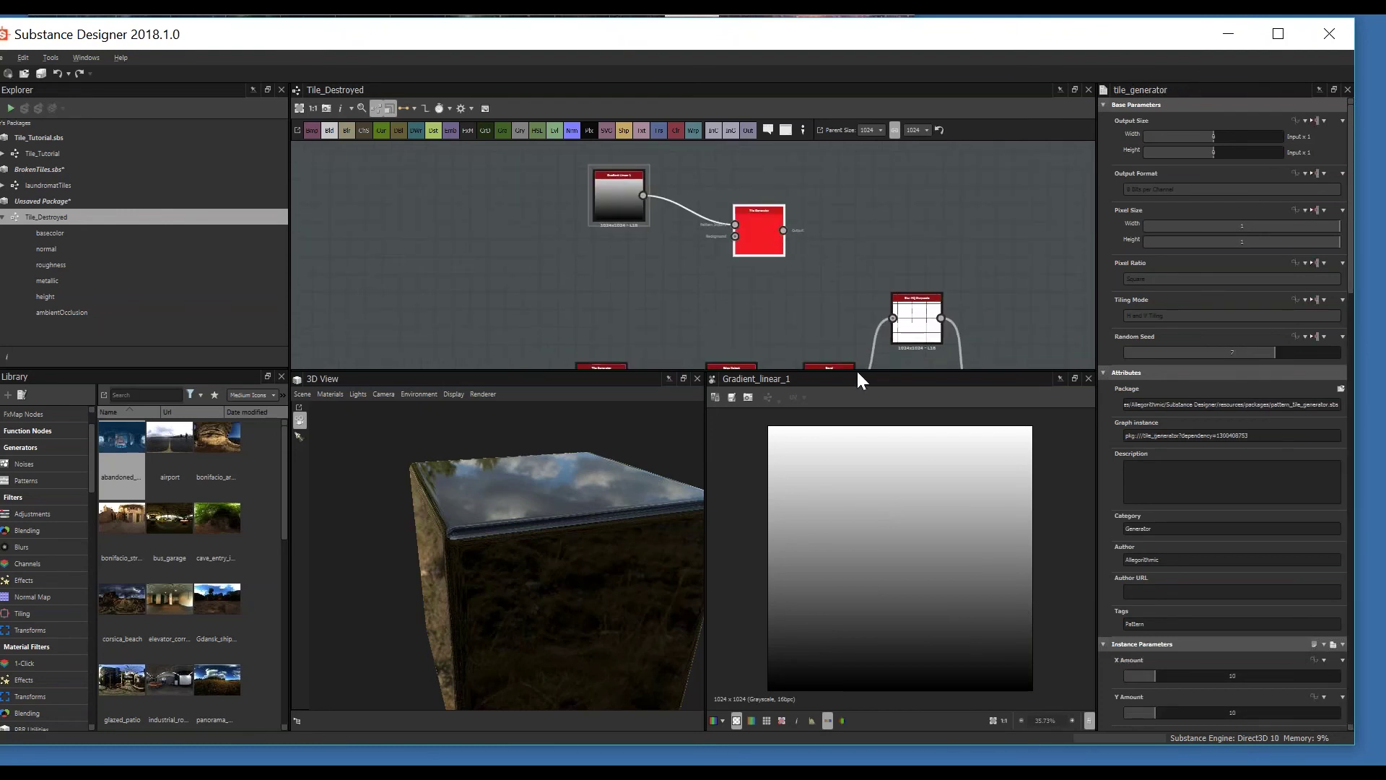
scroll(1220, 625, "down", 5)
left_click(1173, 583)
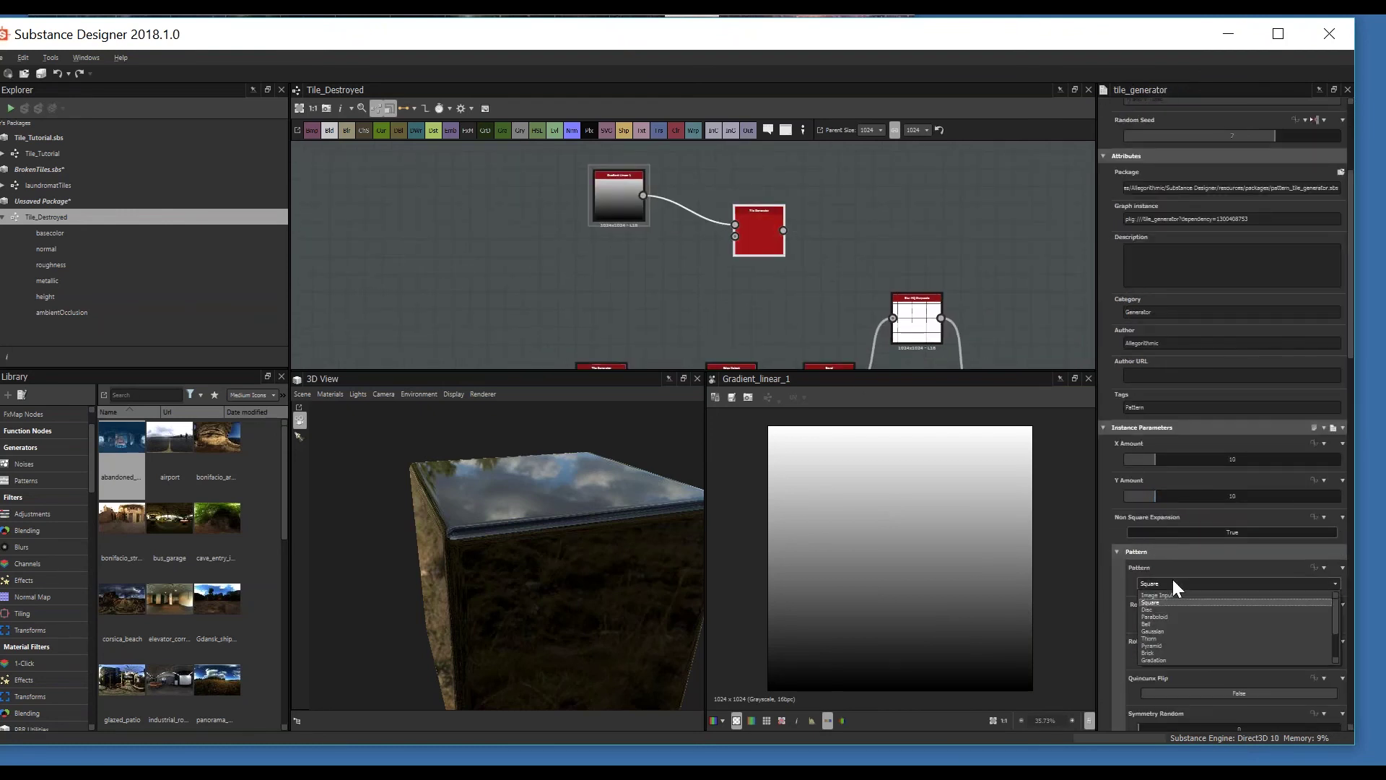
left_click(1176, 594)
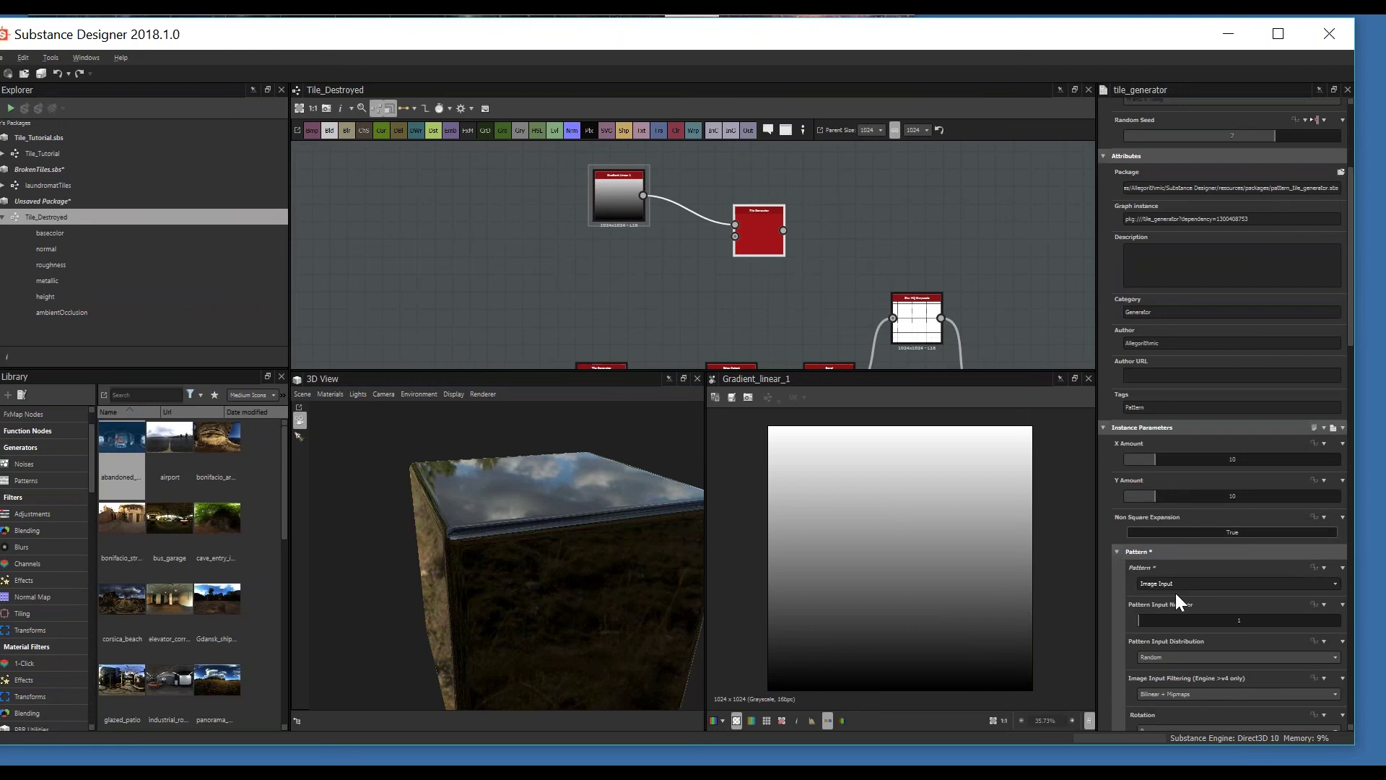
left_click(1178, 587)
left_click(1173, 583)
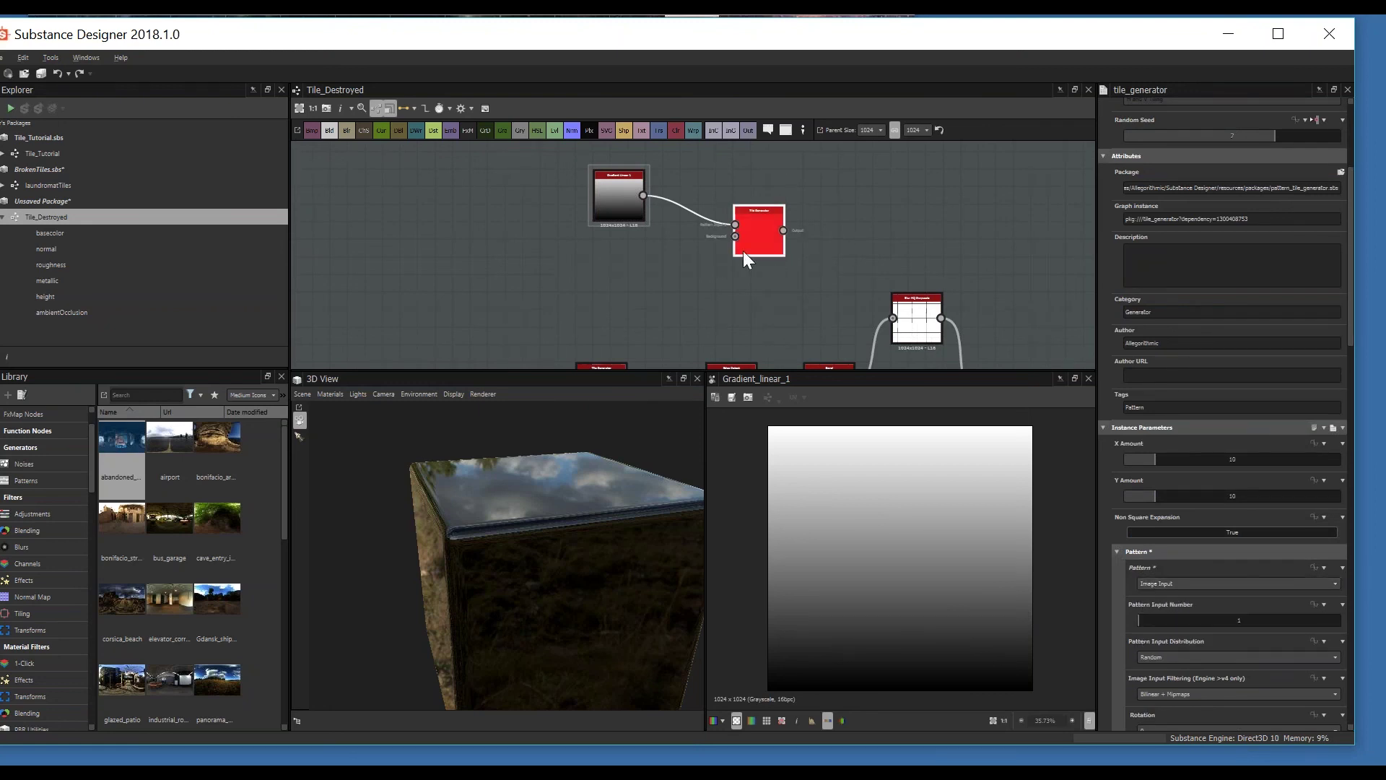
double_click(754, 232)
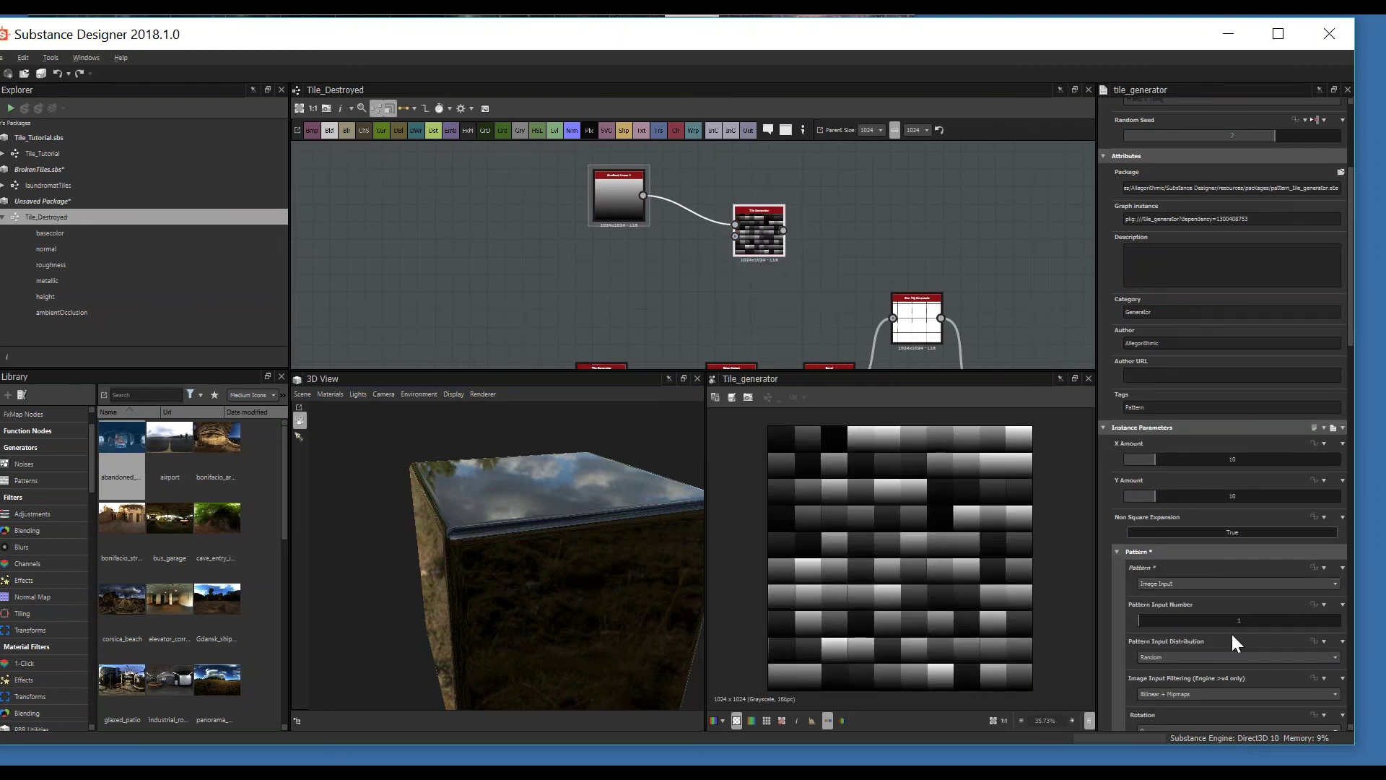
Step: Set the duplicated Tile Generator's Luminance Random to 0
scroll(1233, 636, "down", 3)
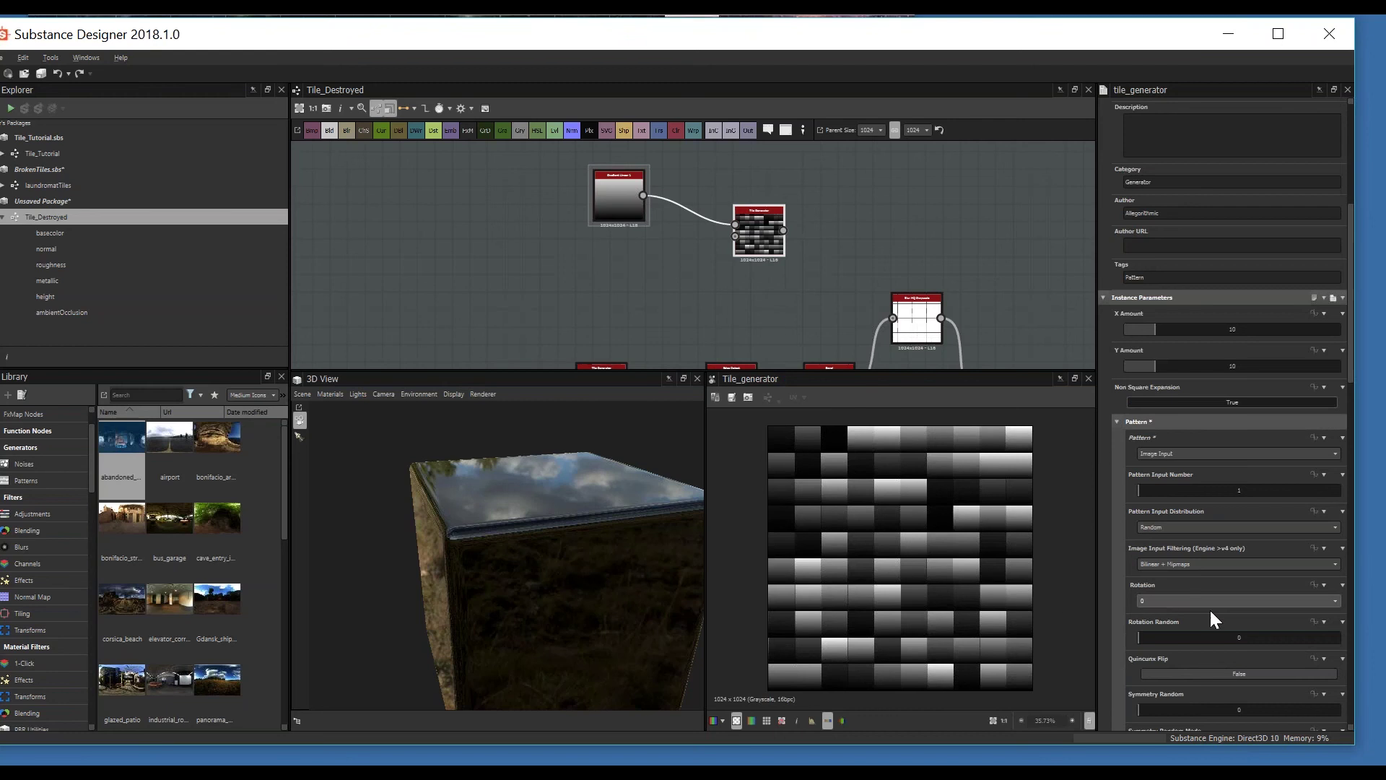
scroll(1210, 608, "down", 15)
scroll(1246, 622, "down", 5)
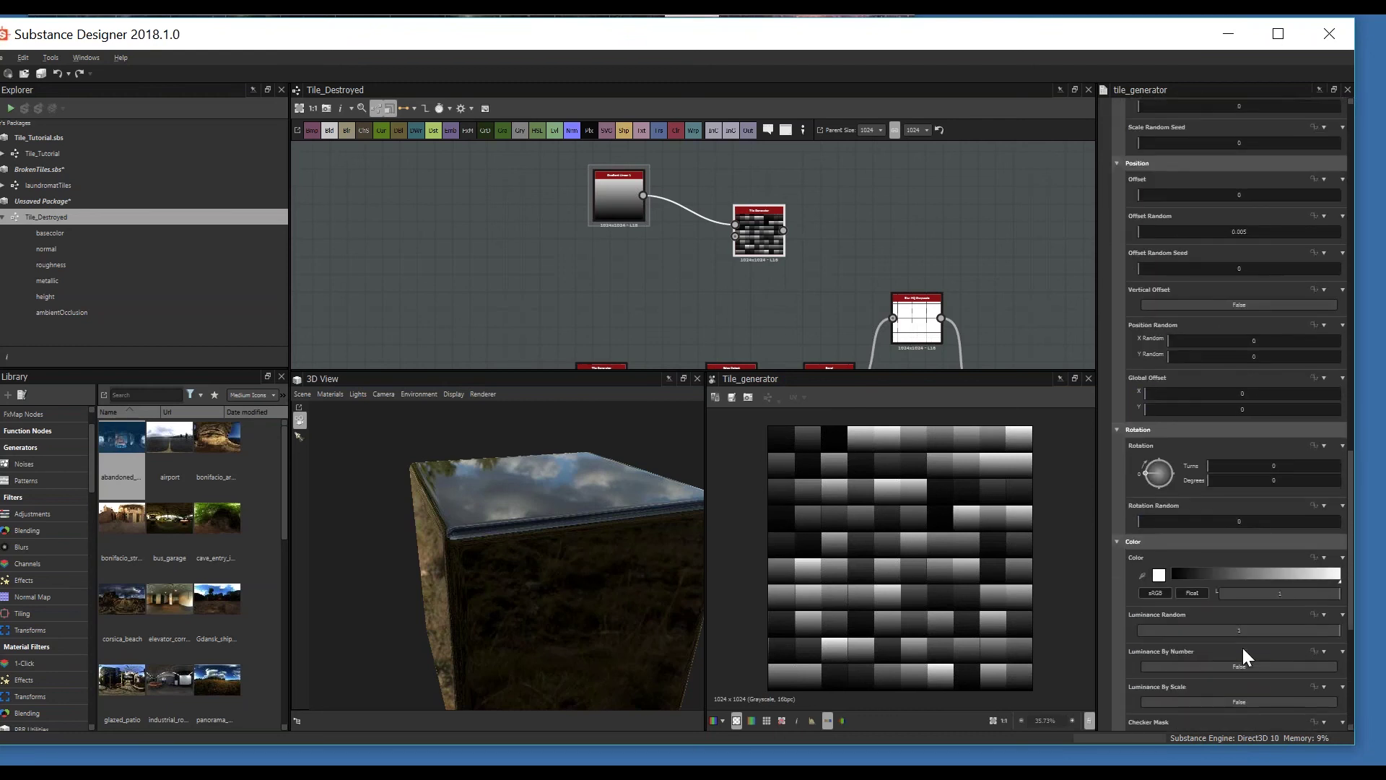
left_click_drag(1272, 508, 982, 509)
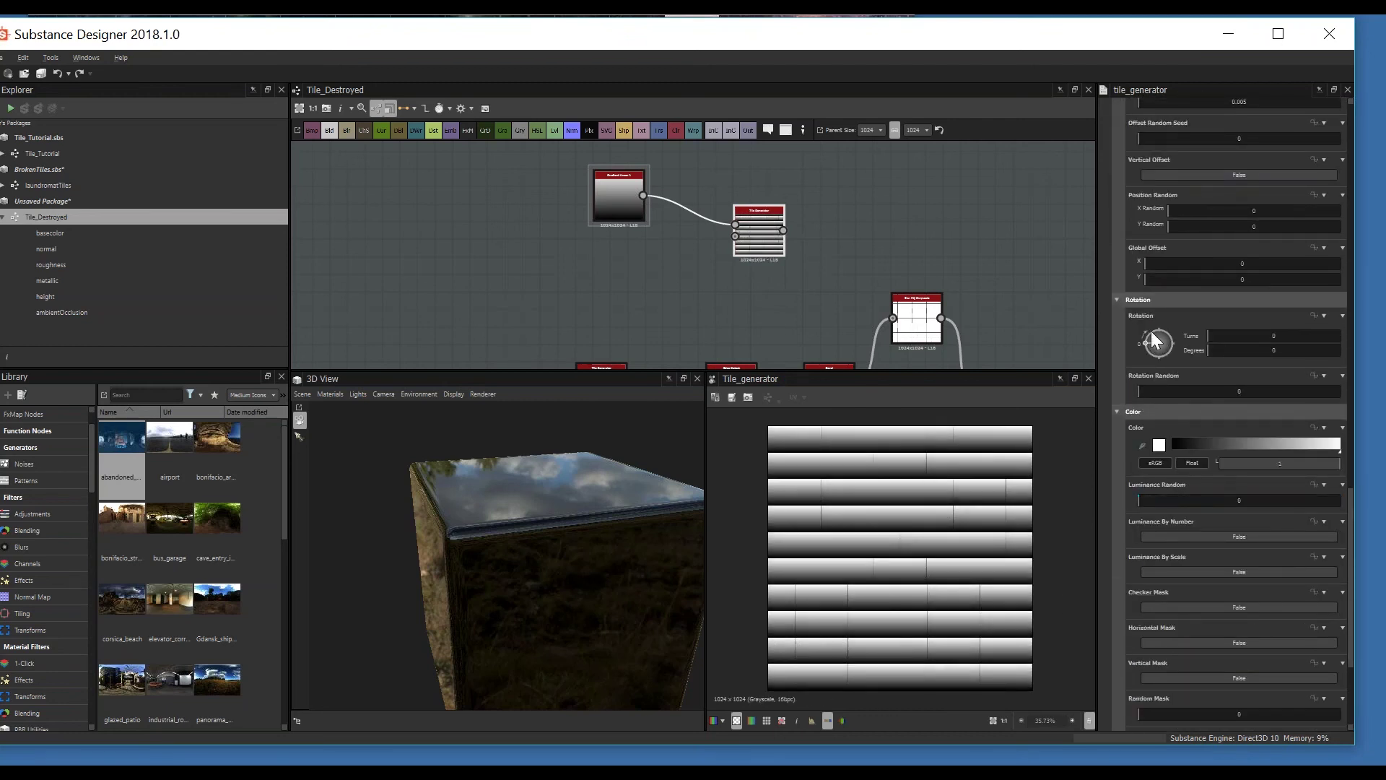
Step: Randomize the tile gradients with Rotation Random 1, Symmetry Random 0.7 and Quincunx Flip set to True
scroll(1155, 342, "up", 15)
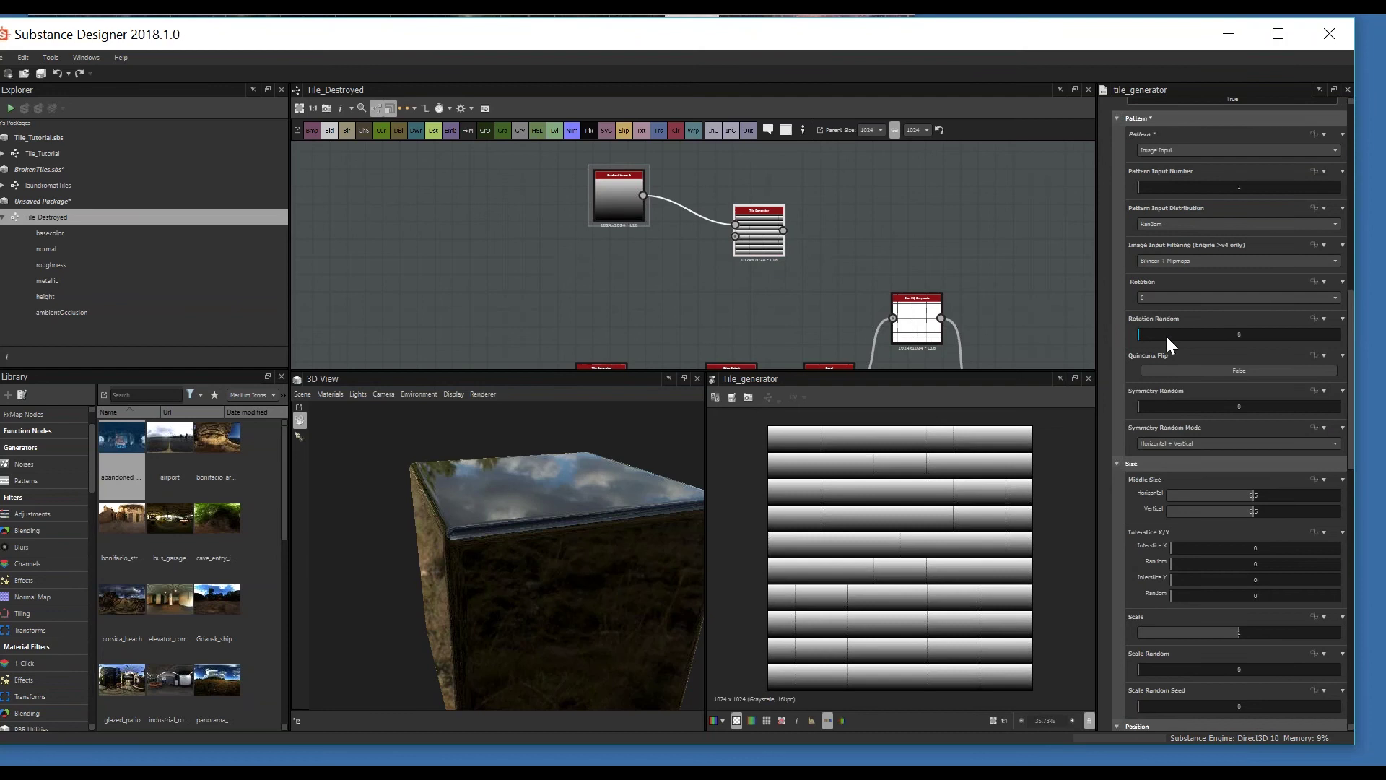
left_click_drag(1167, 336, 1350, 335)
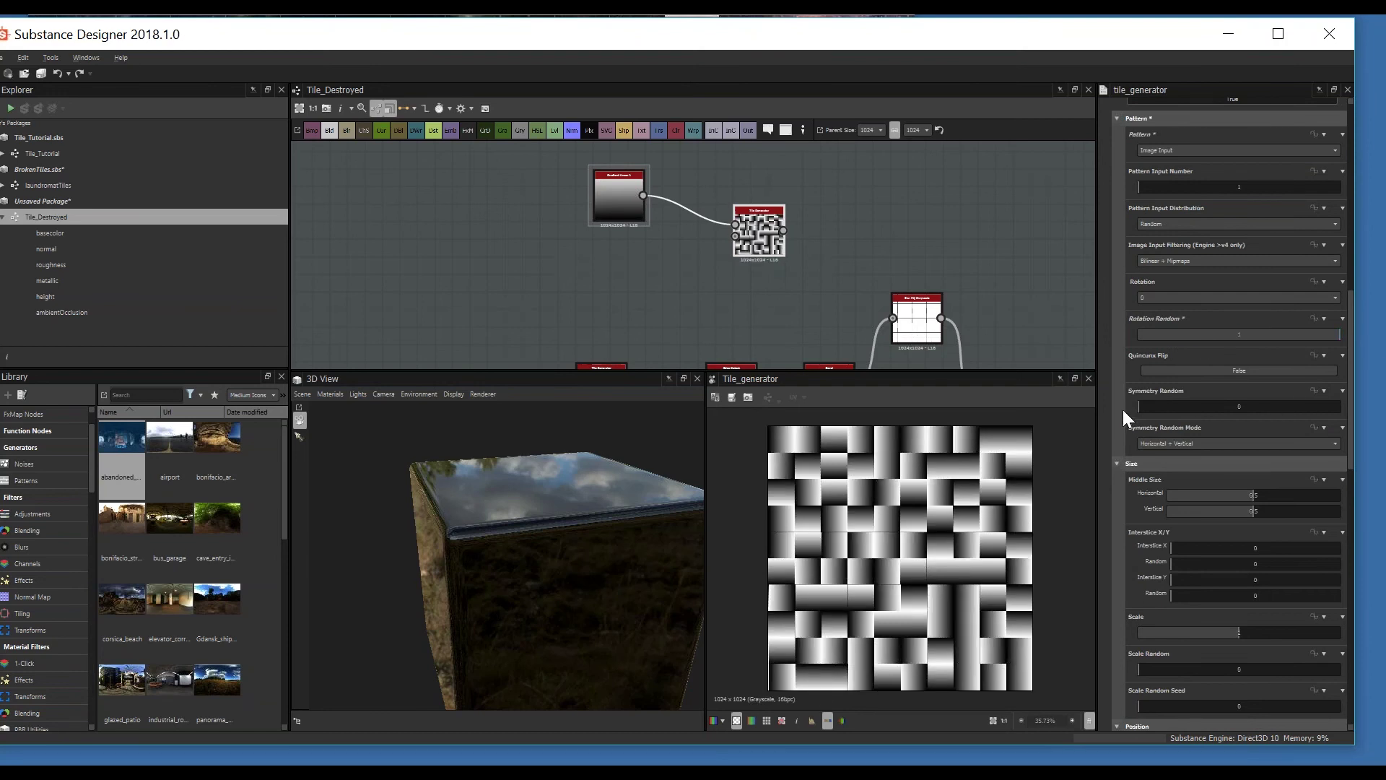
left_click_drag(1142, 406, 1278, 411)
left_click(1213, 371)
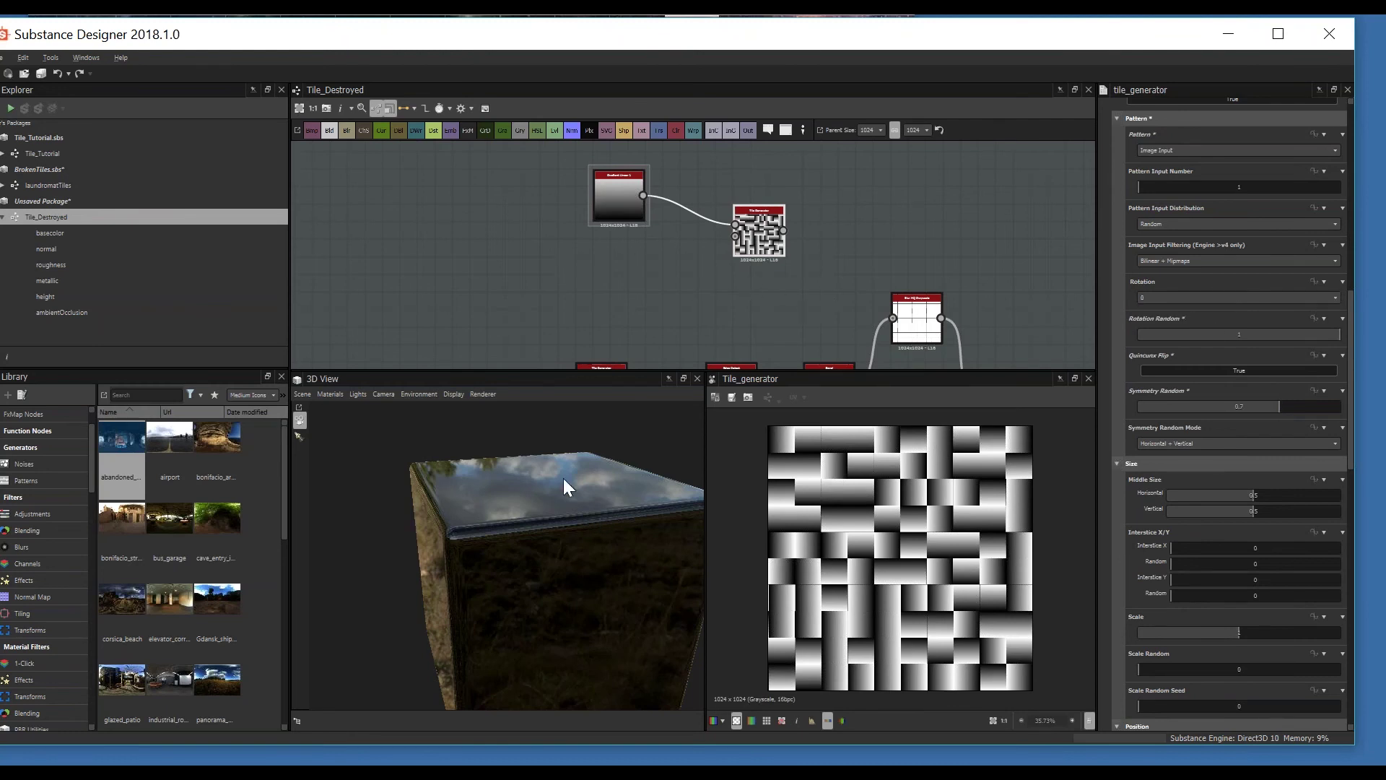
Step: Raise the duplicated Tile Generator's Background Color to a light grey of about 0.65
left_click_drag(563, 478, 557, 549)
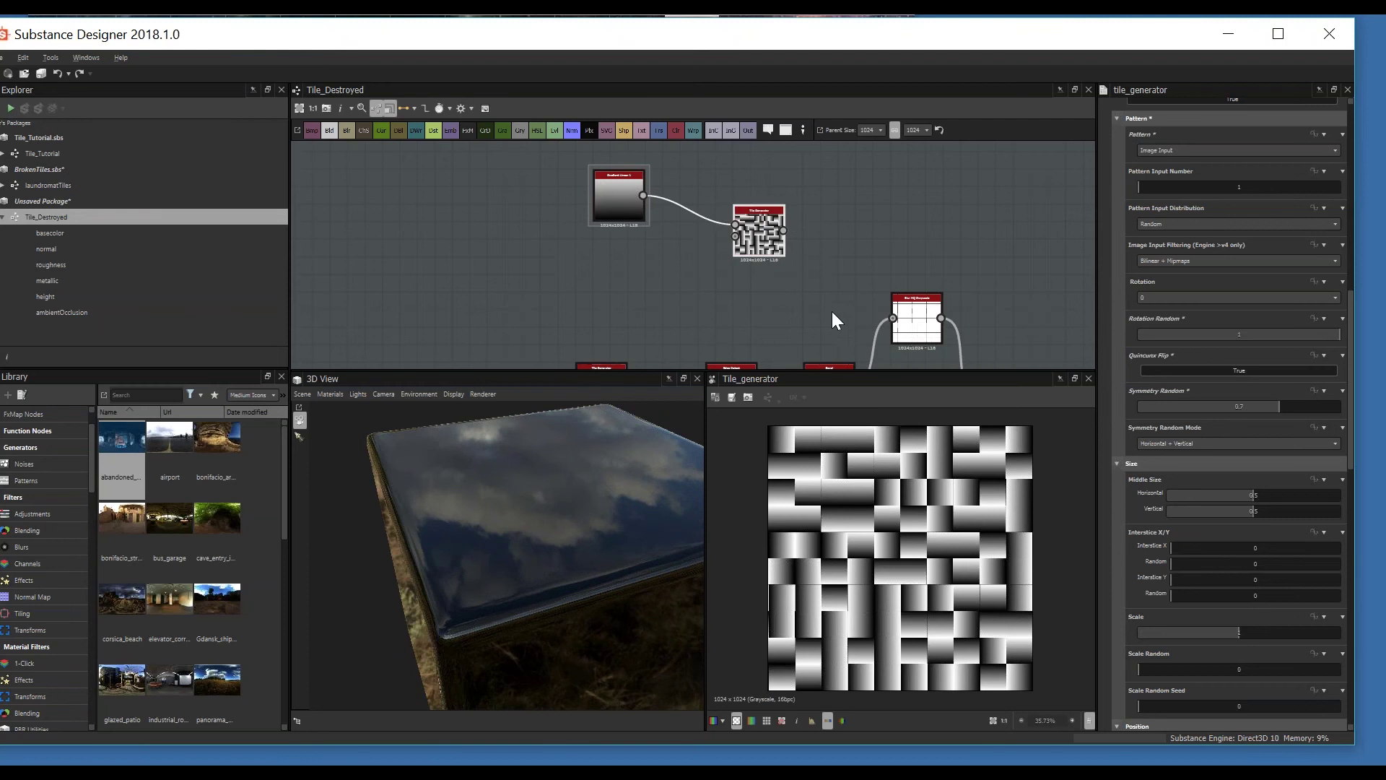
scroll(831, 312, "down", 1)
middle_click_drag(830, 312, 723, 260)
scroll(1263, 560, "down", 6)
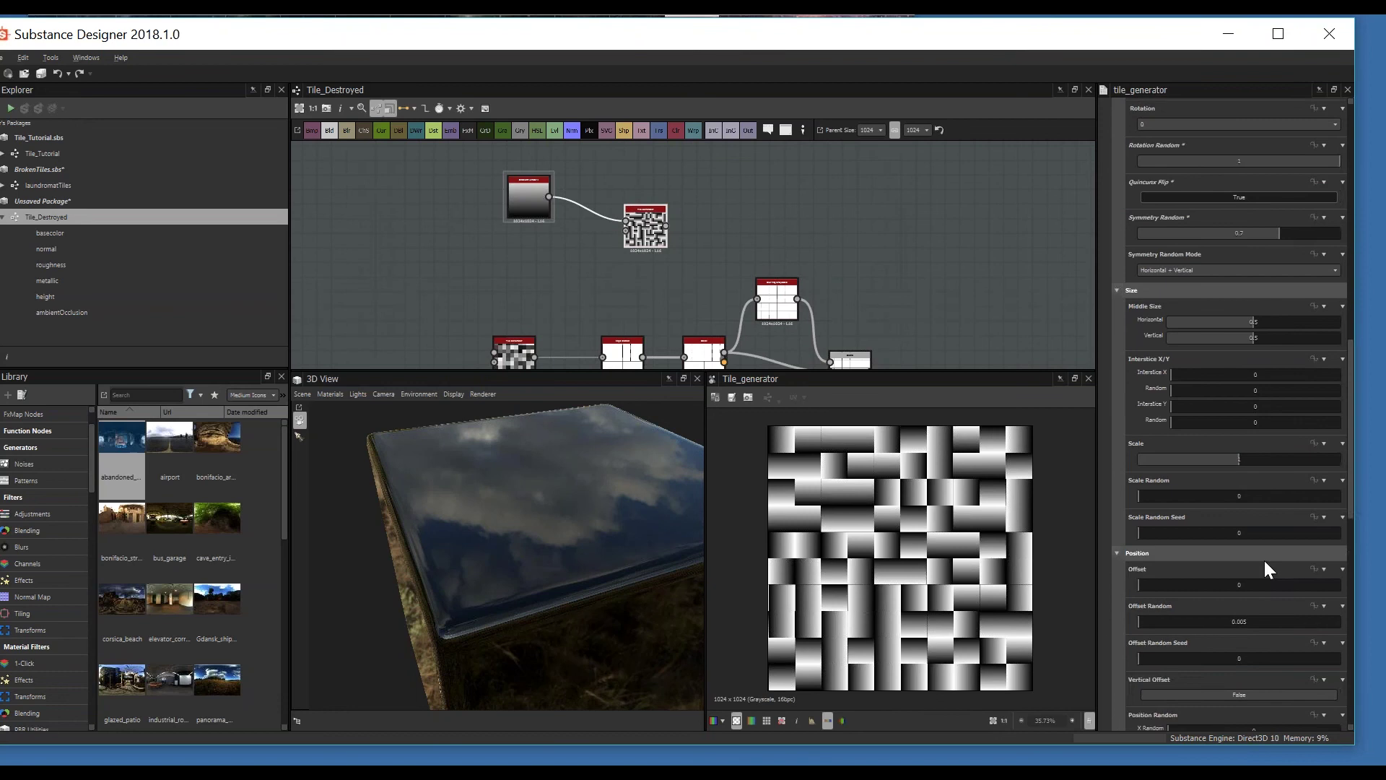
scroll(1246, 613, "down", 2)
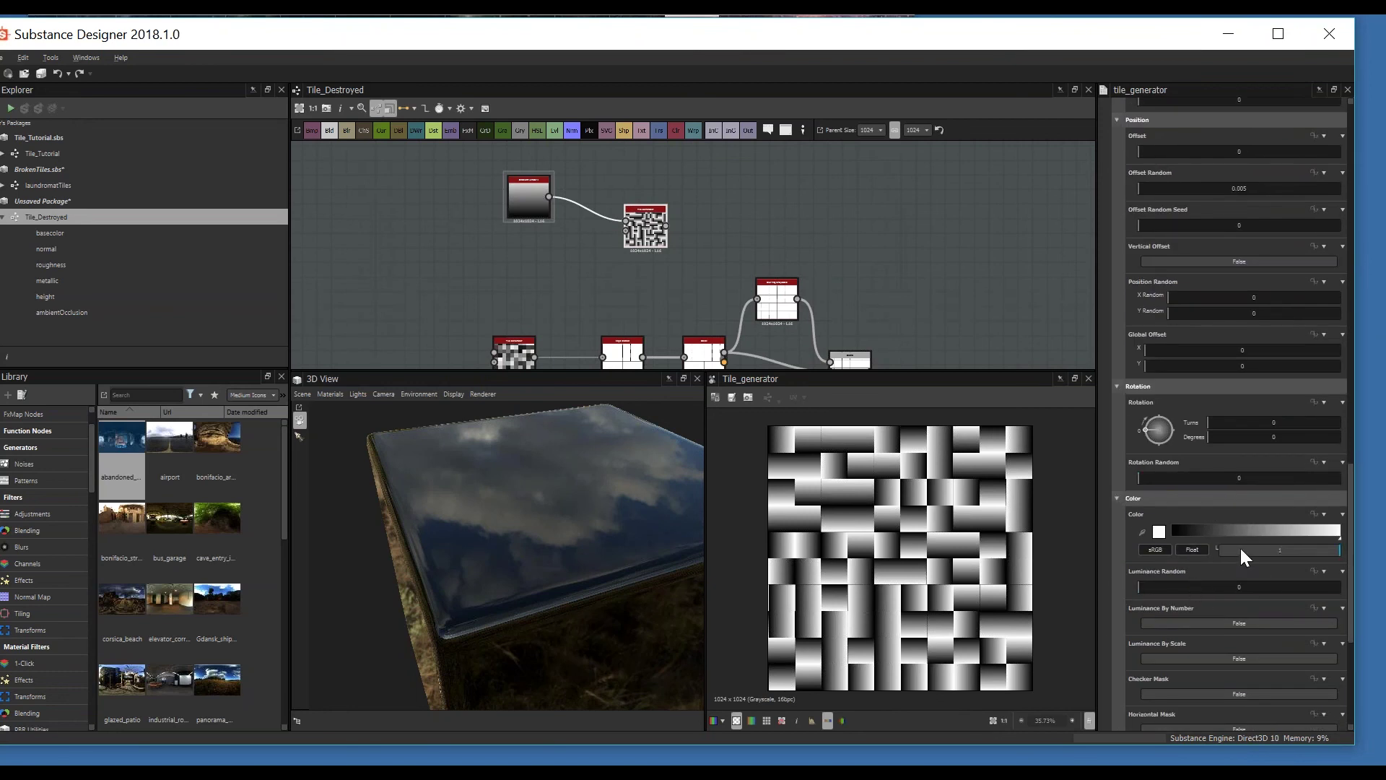
scroll(1244, 554, "down", 7)
left_click_drag(1238, 646, 1297, 649)
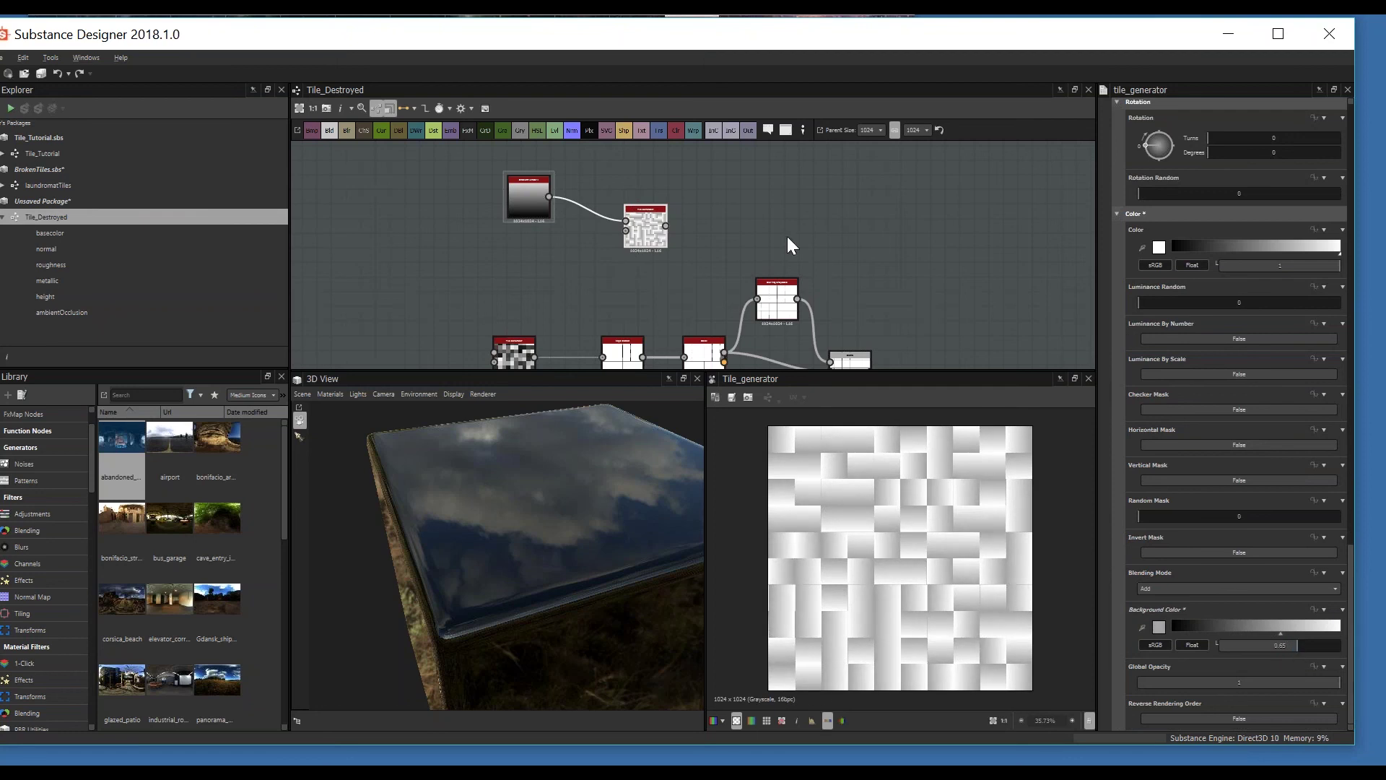
Step: Add a second Blend node with the gradient Tile Generator as foreground and the grout Blend's output as background
middle_click_drag(789, 245, 768, 234)
left_click_drag(330, 130, 875, 315)
middle_click_drag(874, 316, 838, 298)
left_click_drag(834, 300, 883, 302)
left_click_drag(814, 343, 880, 293)
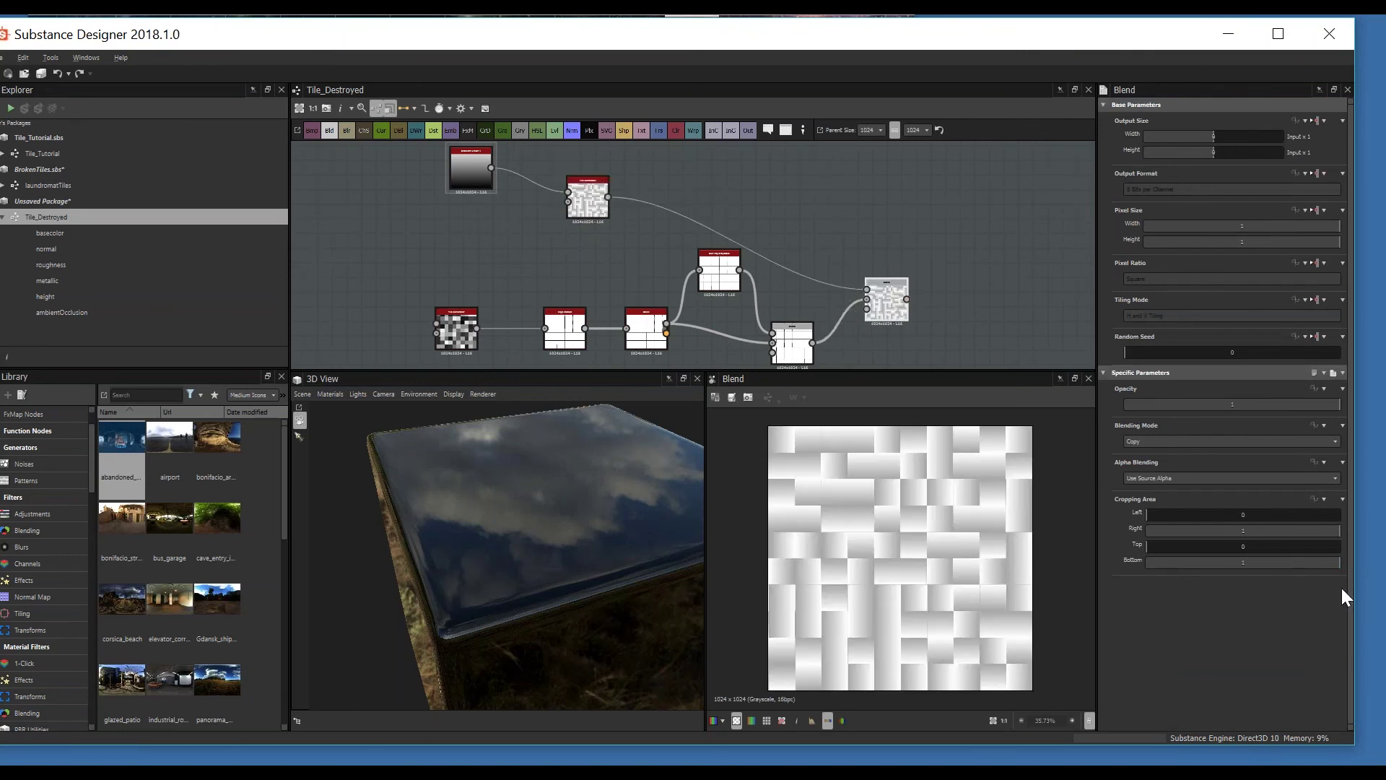
Step: Set the new Blend node's Blending Mode to Multiply and its Opacity to 0.33
left_click(1142, 439)
left_click(1159, 465)
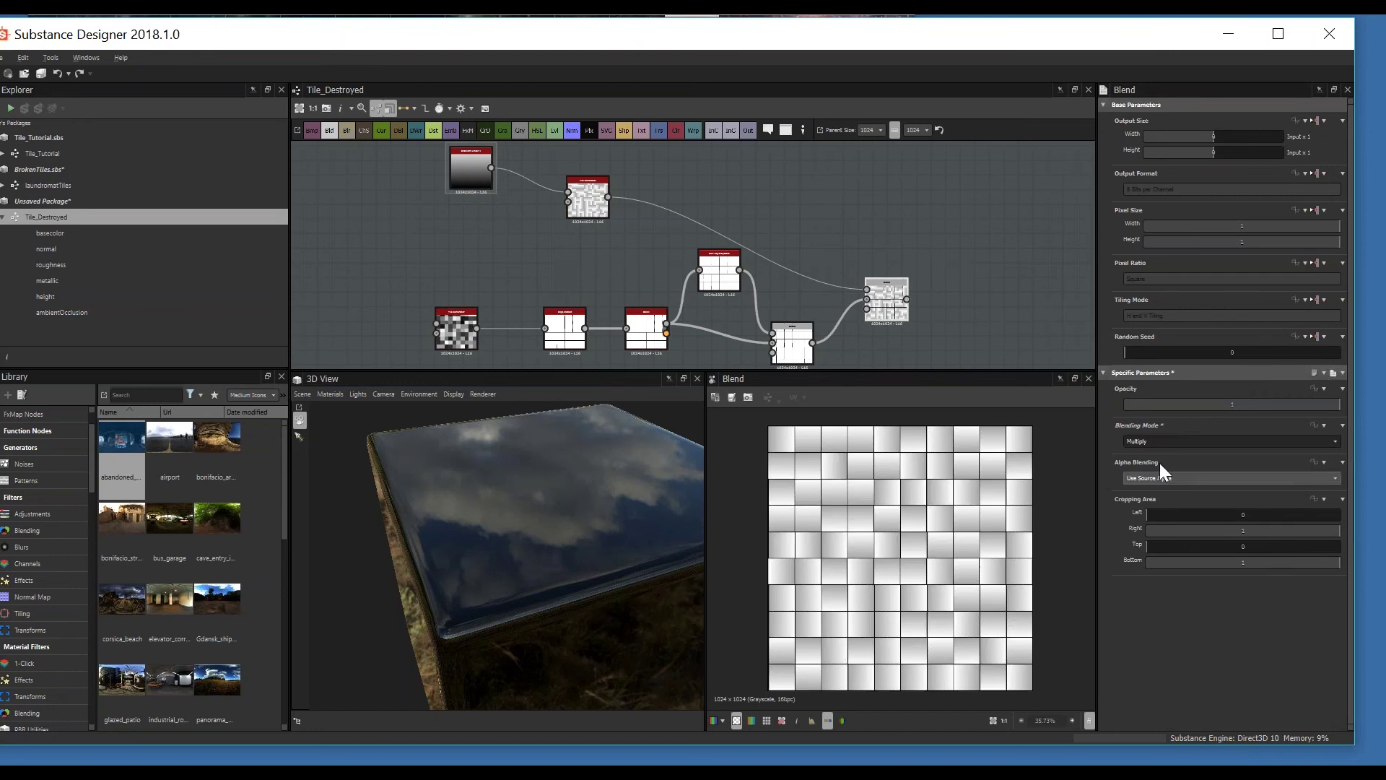
left_click_drag(1287, 408, 1191, 409)
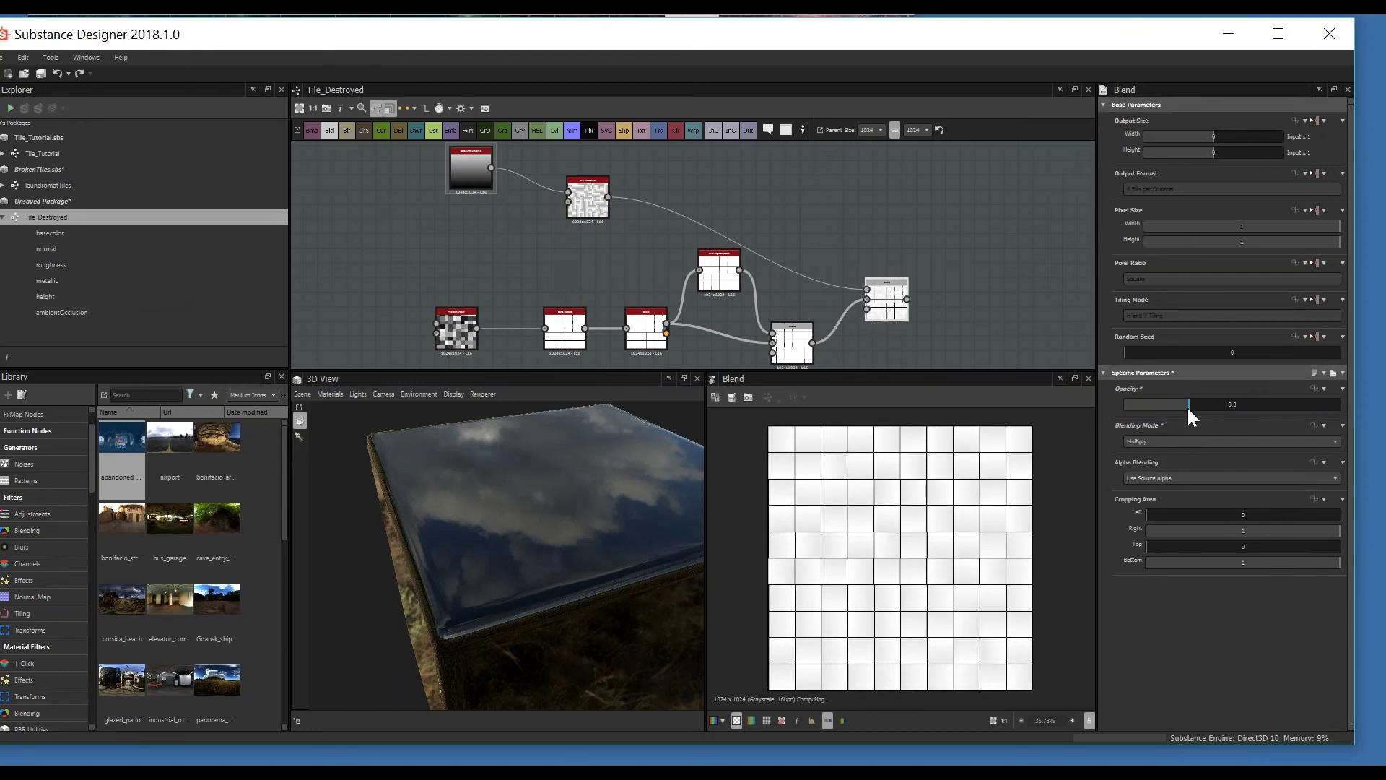
scroll(977, 526, "up", 4)
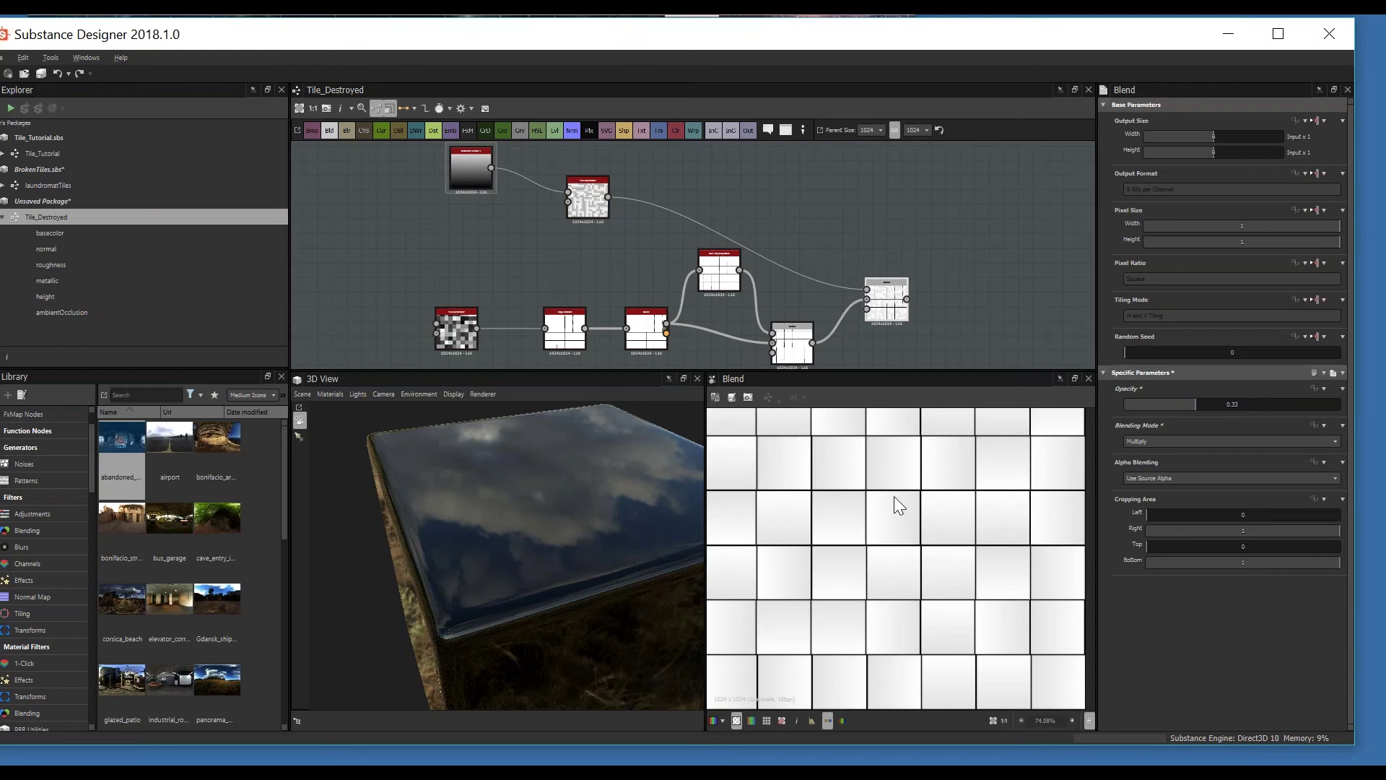
scroll(952, 531, "up", 2)
scroll(921, 518, "down", 5)
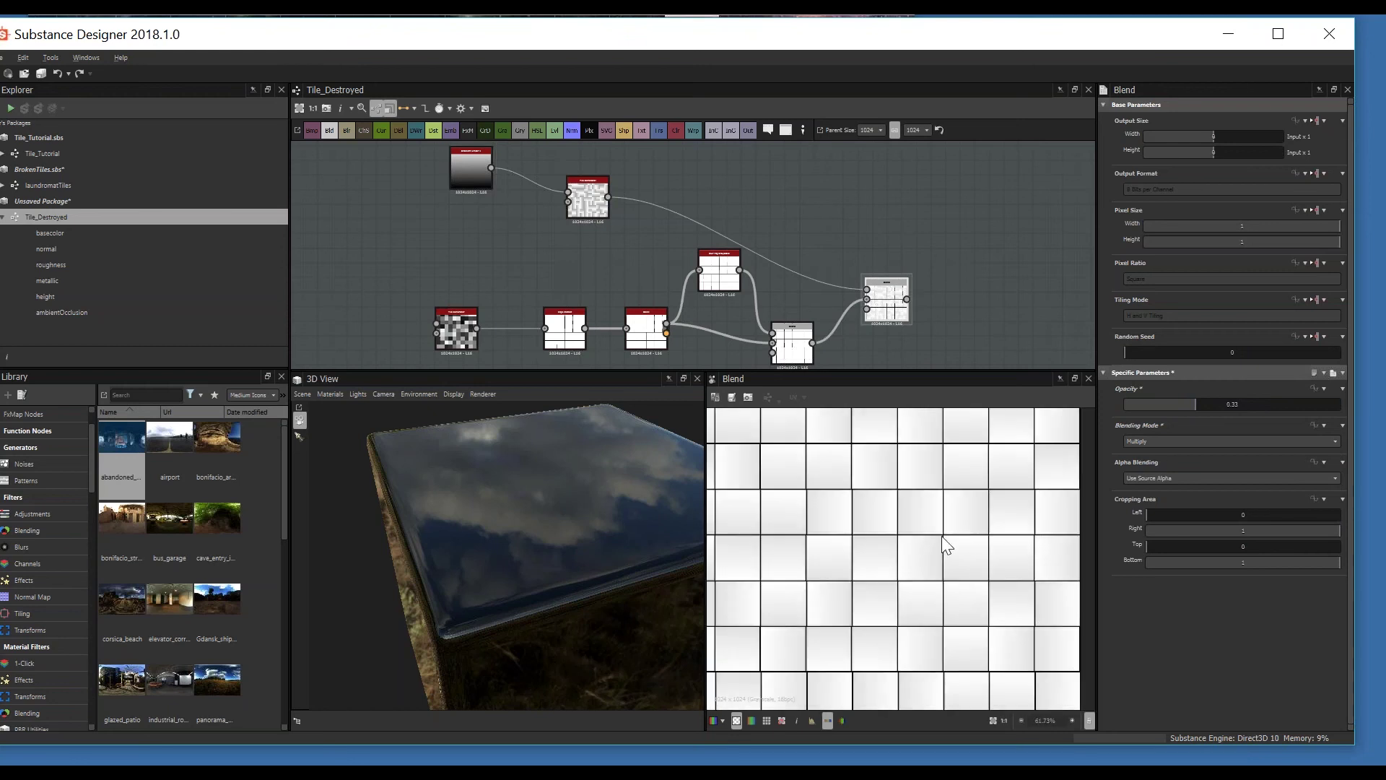
middle_click_drag(889, 569, 882, 535)
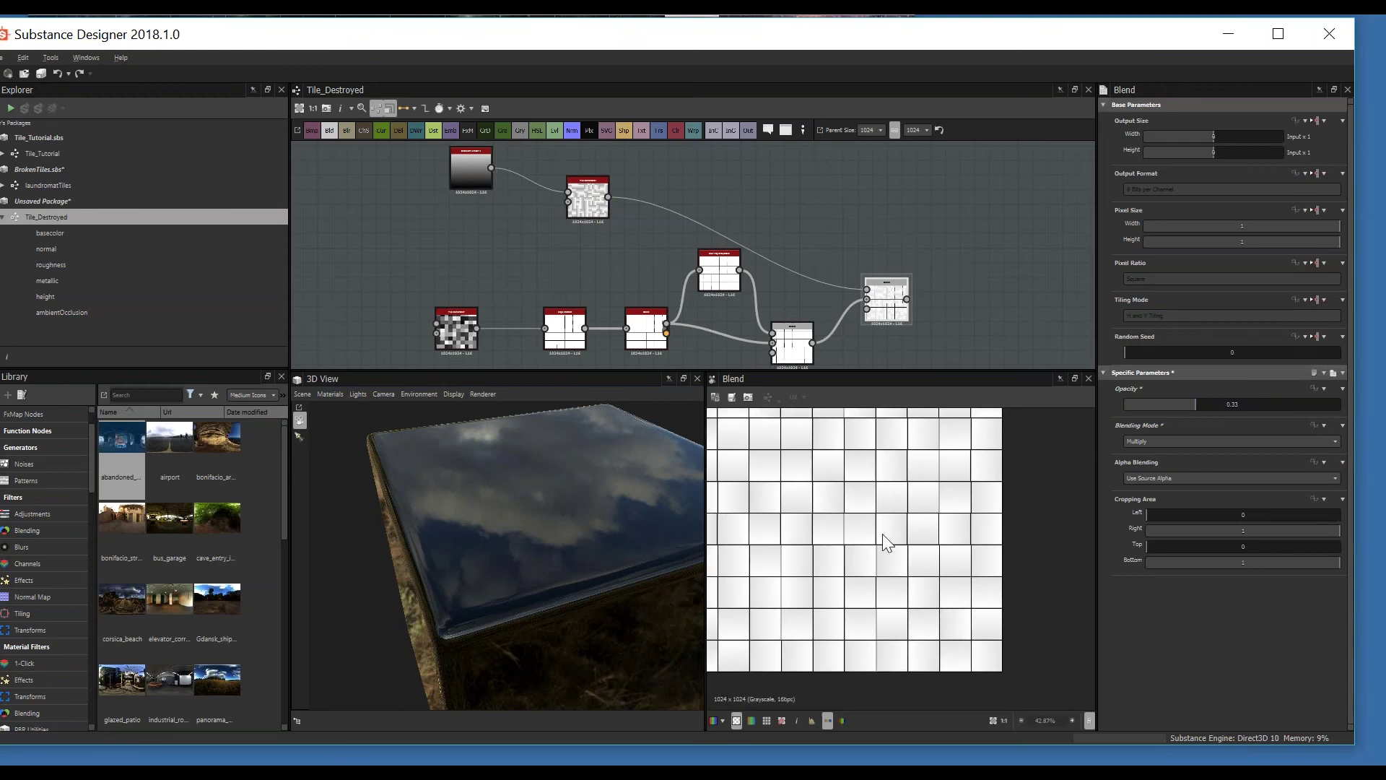
Step: Add a Normal node near the graph's output nodes and feed it from the multiplied Blend's output
left_click_drag(603, 544, 598, 512)
scroll(940, 306, "down", 2)
middle_click_drag(908, 315, 686, 290)
scroll(694, 283, "down", 3)
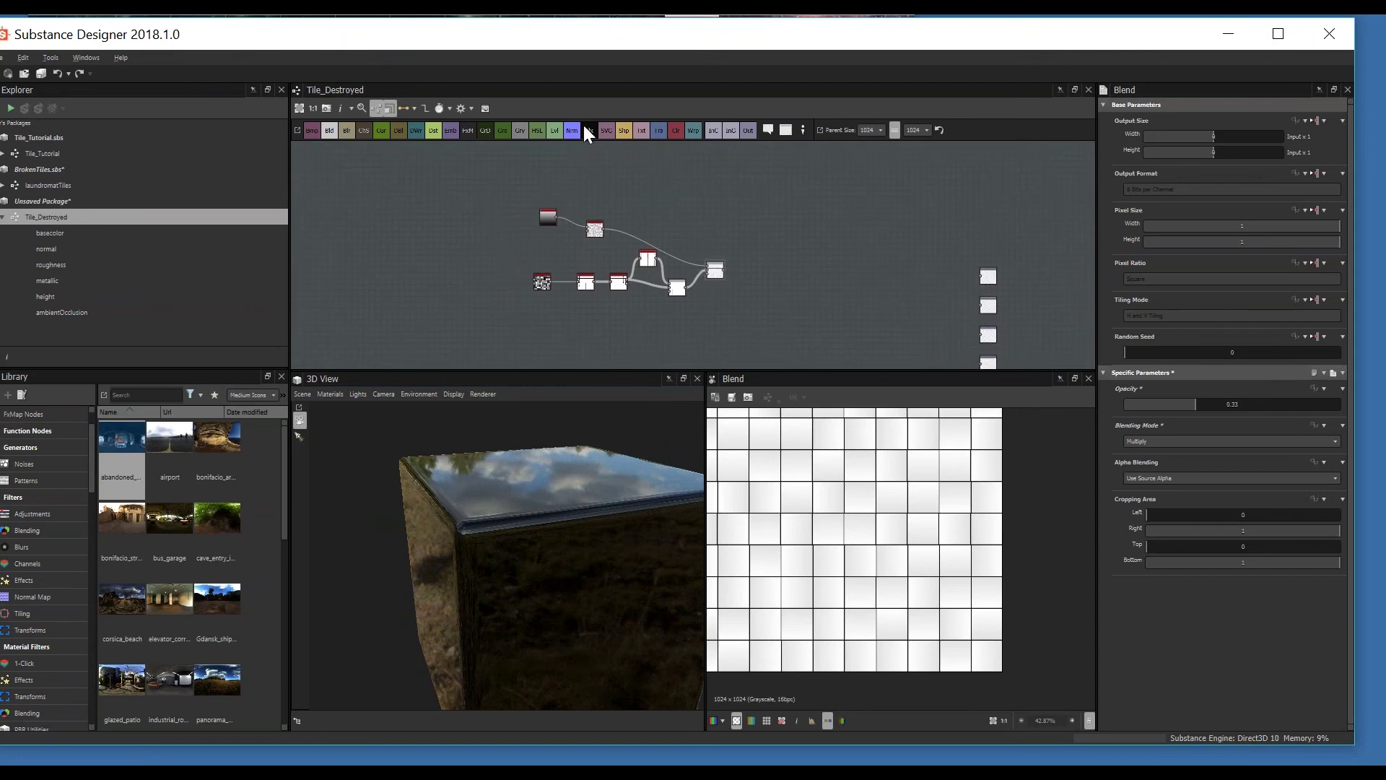
left_click_drag(901, 320, 900, 322)
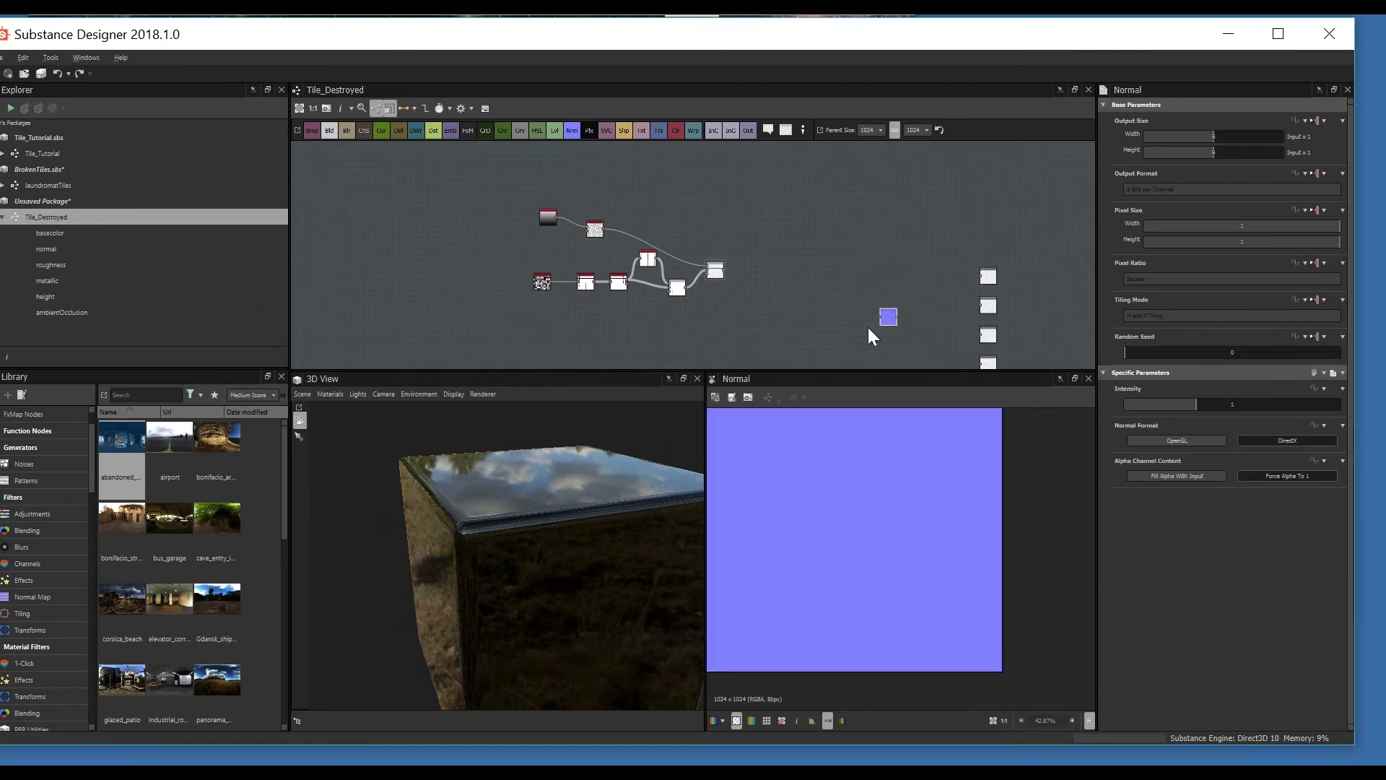
scroll(807, 267, "up", 3)
middle_click_drag(808, 268, 741, 158)
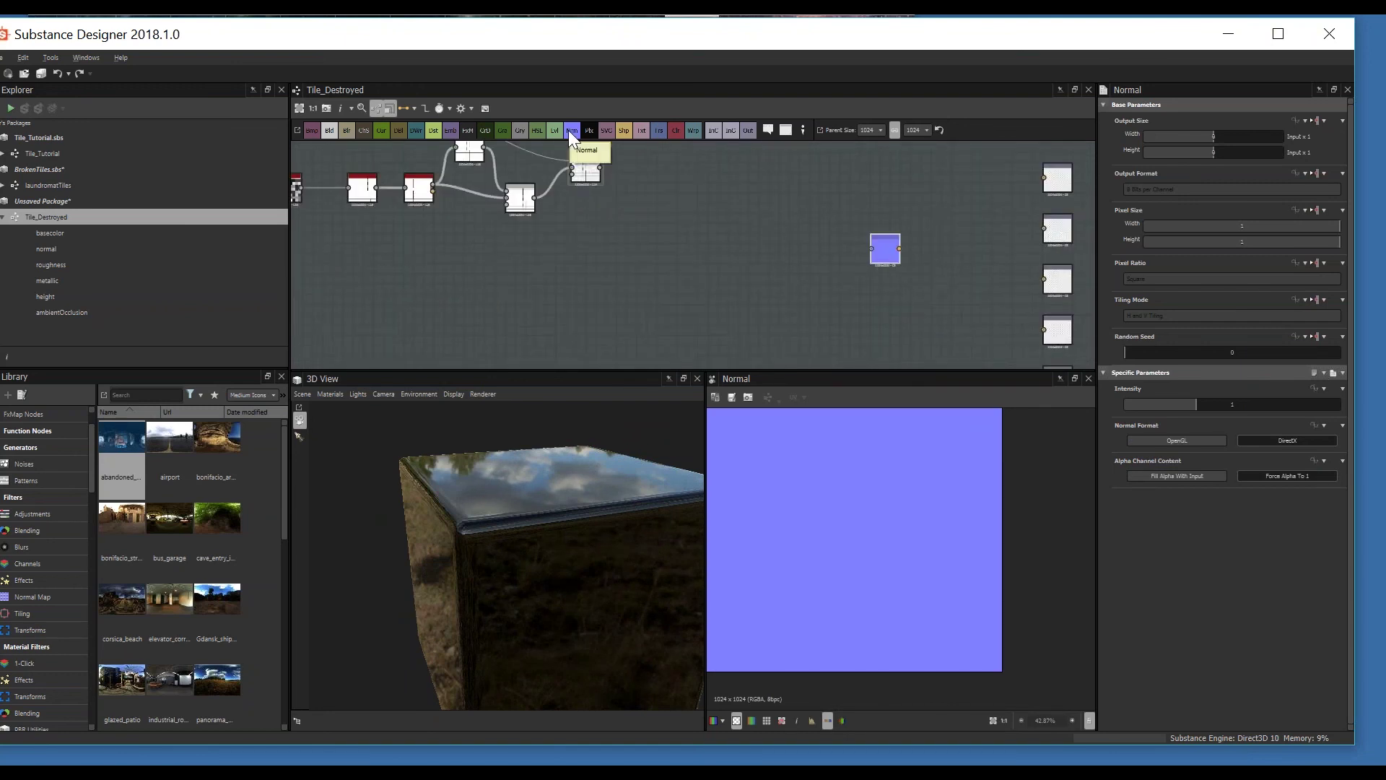
middle_click_drag(625, 191, 620, 220)
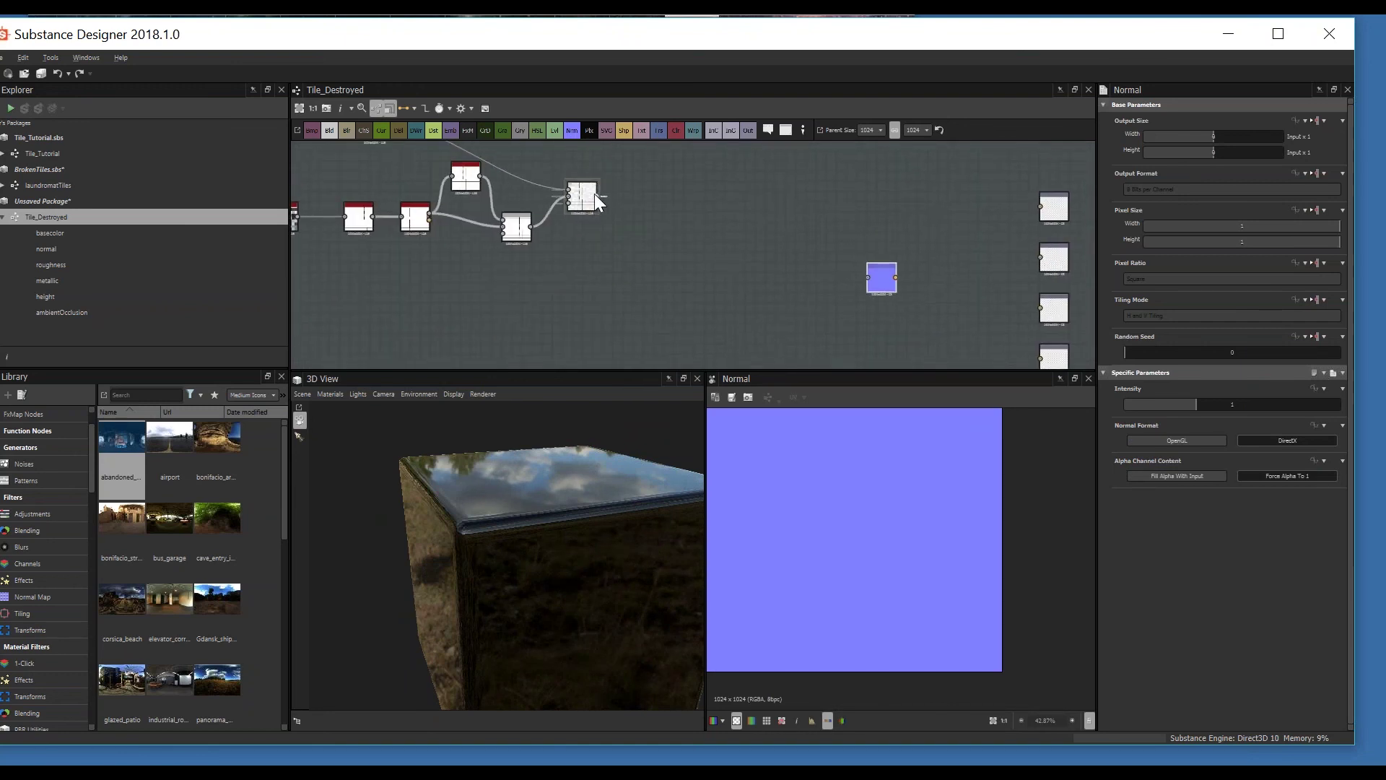
left_click_drag(595, 195, 870, 278)
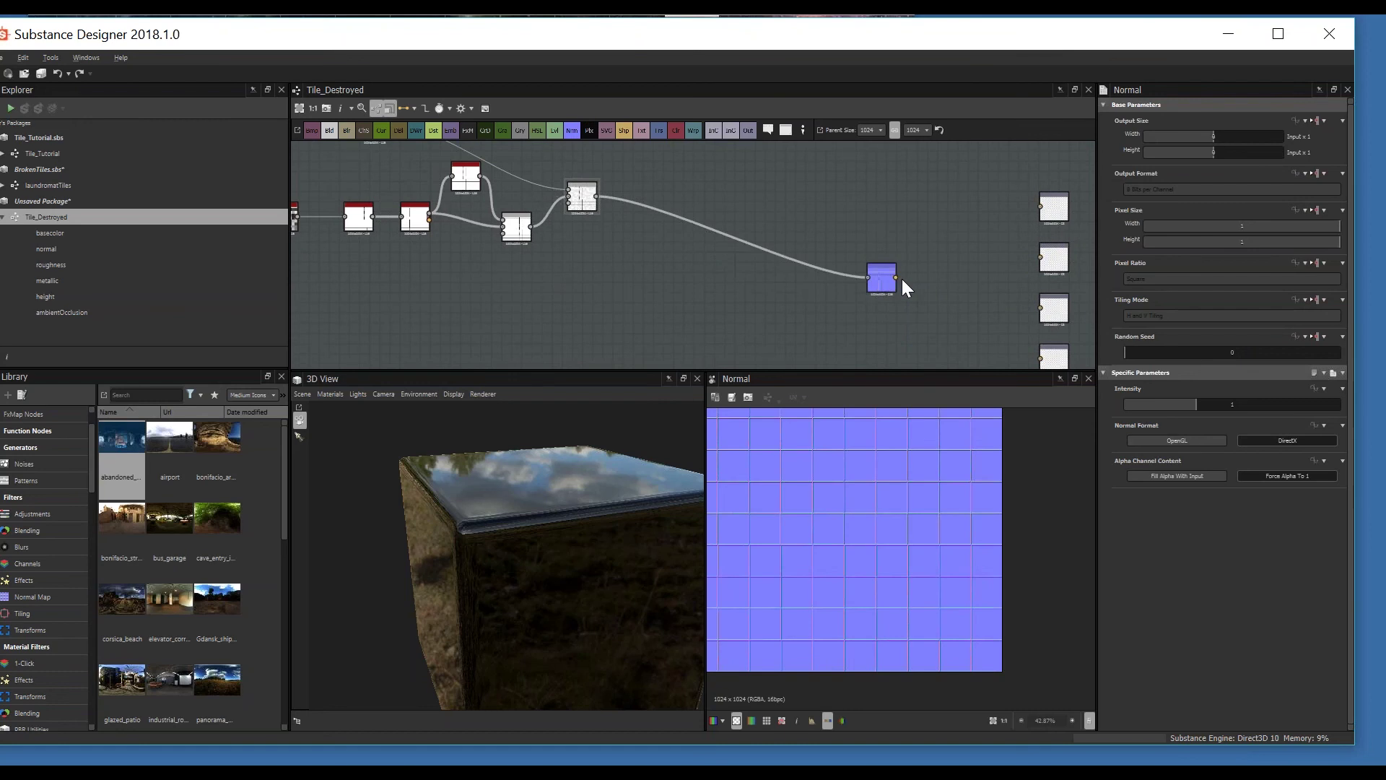
Step: Connect the Normal node's output to the graph's normal output node and check the relief on the cube
left_click(884, 305)
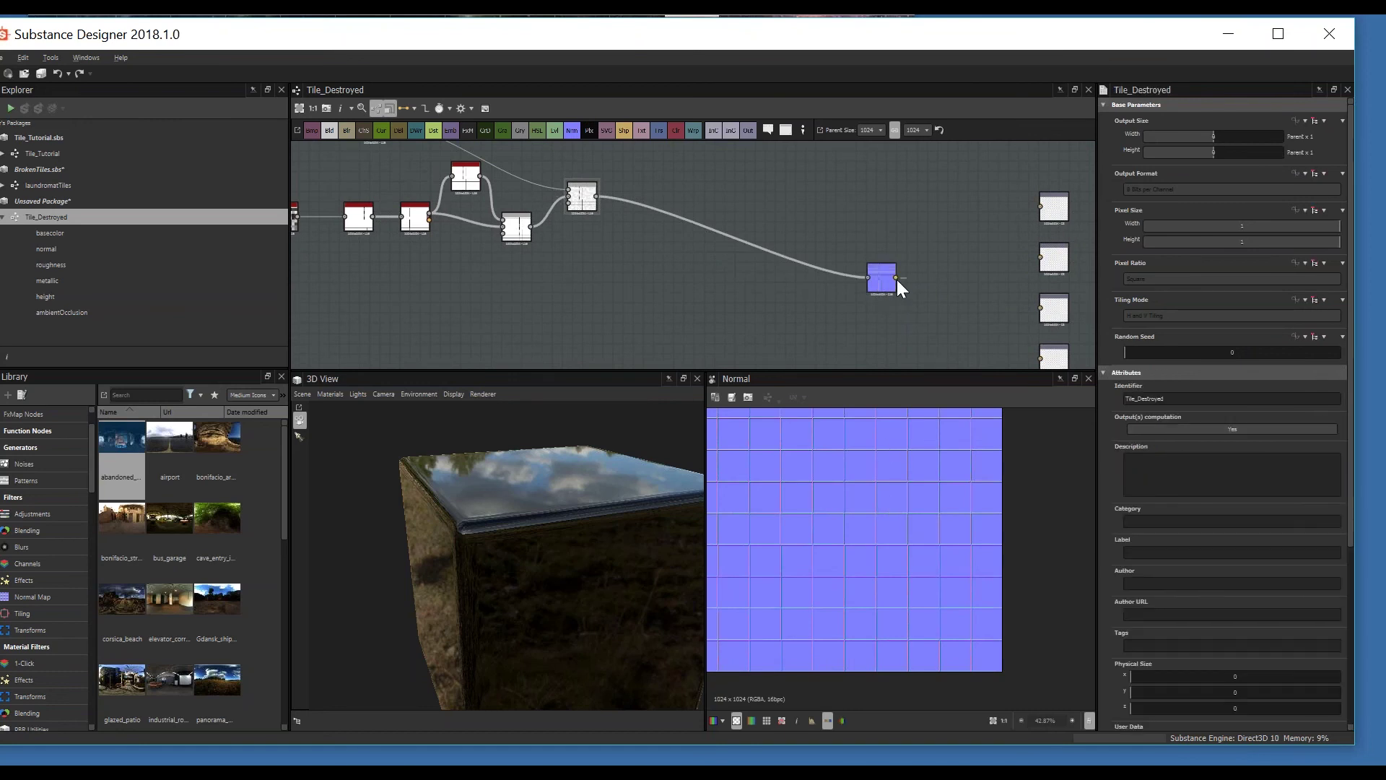
scroll(1028, 299, "up", 3)
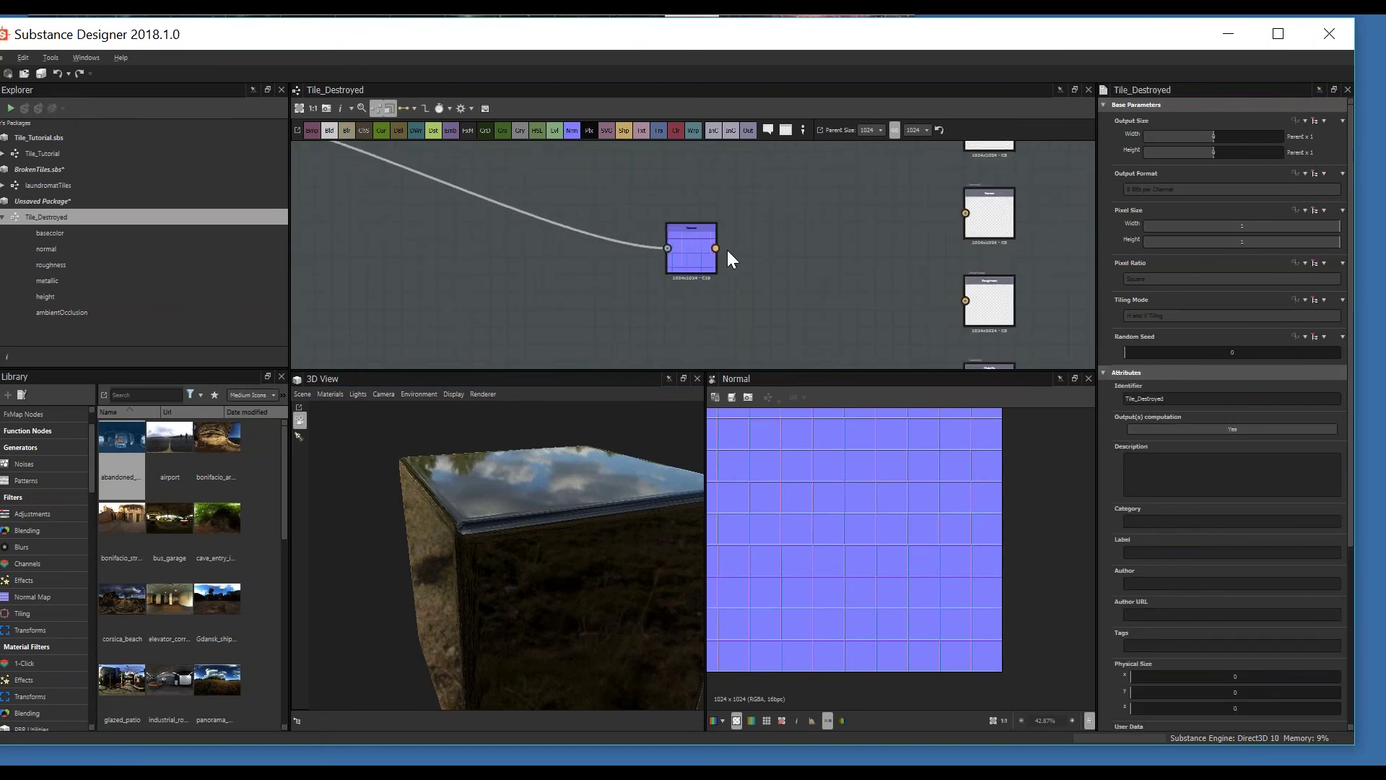
left_click_drag(716, 247, 966, 213)
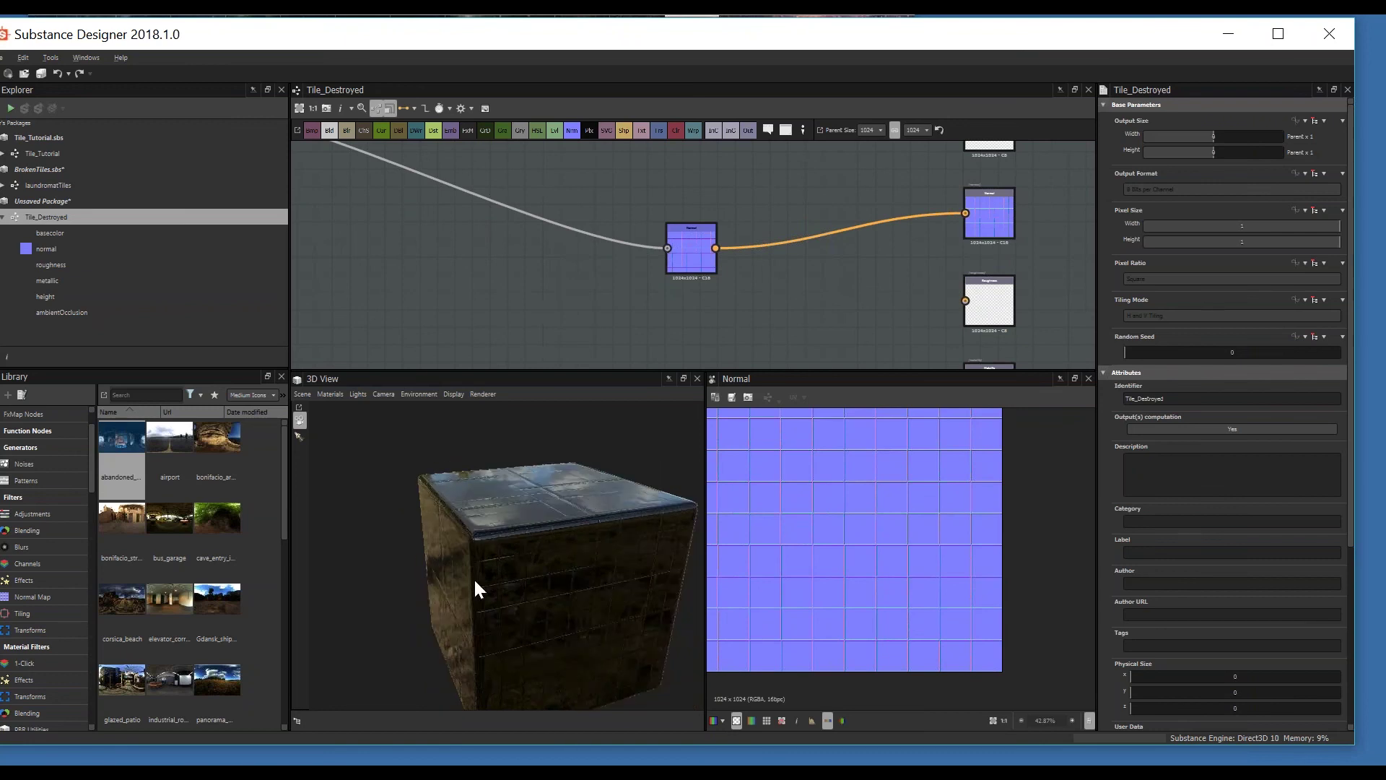
scroll(580, 560, "up", 3)
mouse_move(581, 560)
left_mouse_down()
mouse_move(581, 521)
mouse_move(604, 505)
mouse_move(635, 551)
mouse_move(619, 599)
mouse_move(534, 574)
mouse_move(575, 605)
mouse_move(575, 578)
mouse_move(554, 575)
mouse_move(582, 567)
left_mouse_up()
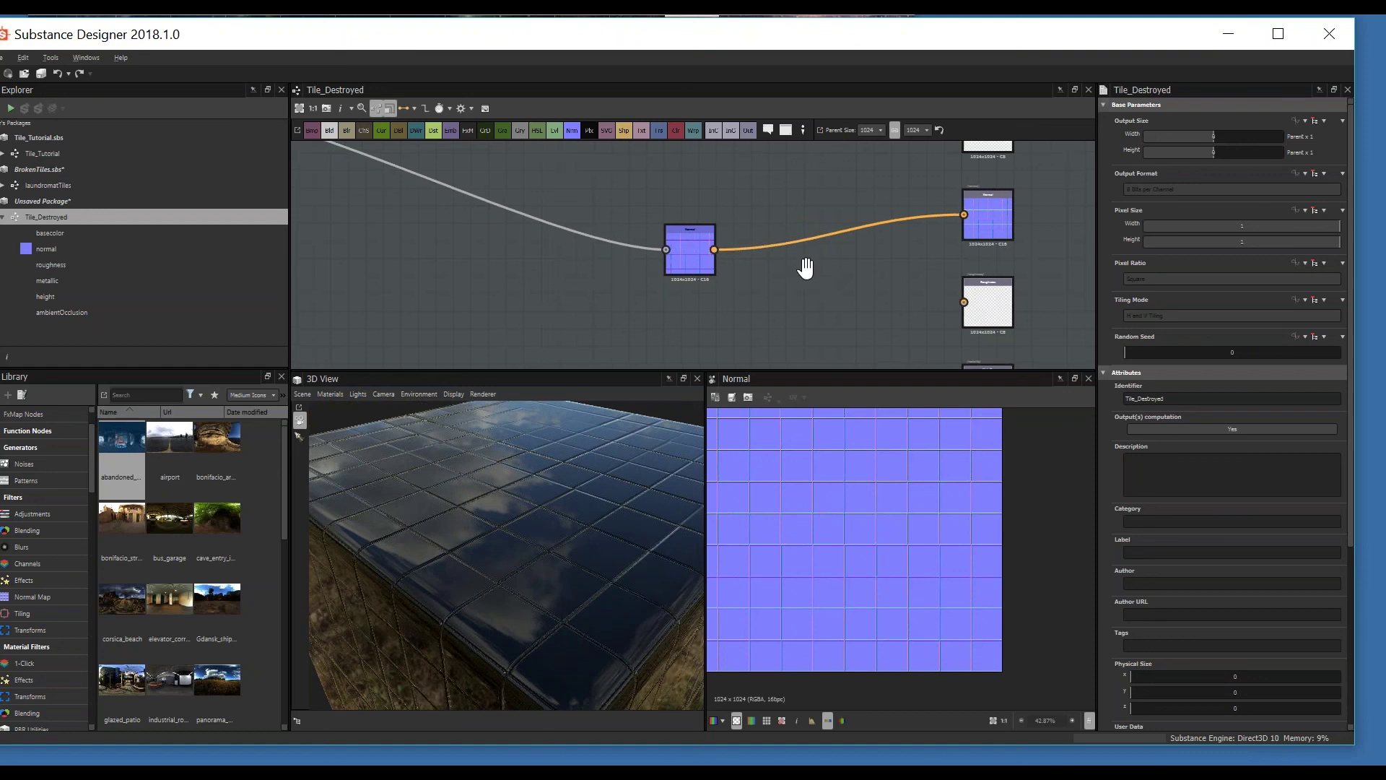
Step: Add a Uniform Color node, connect it to the roughness output and raise its colour value to 0.28
scroll(806, 267, "down", 2)
middle_click_drag(771, 266, 774, 318)
mouse_move(800, 217)
middle_mouse_down()
mouse_move(804, 261)
mouse_move(795, 200)
middle_mouse_up()
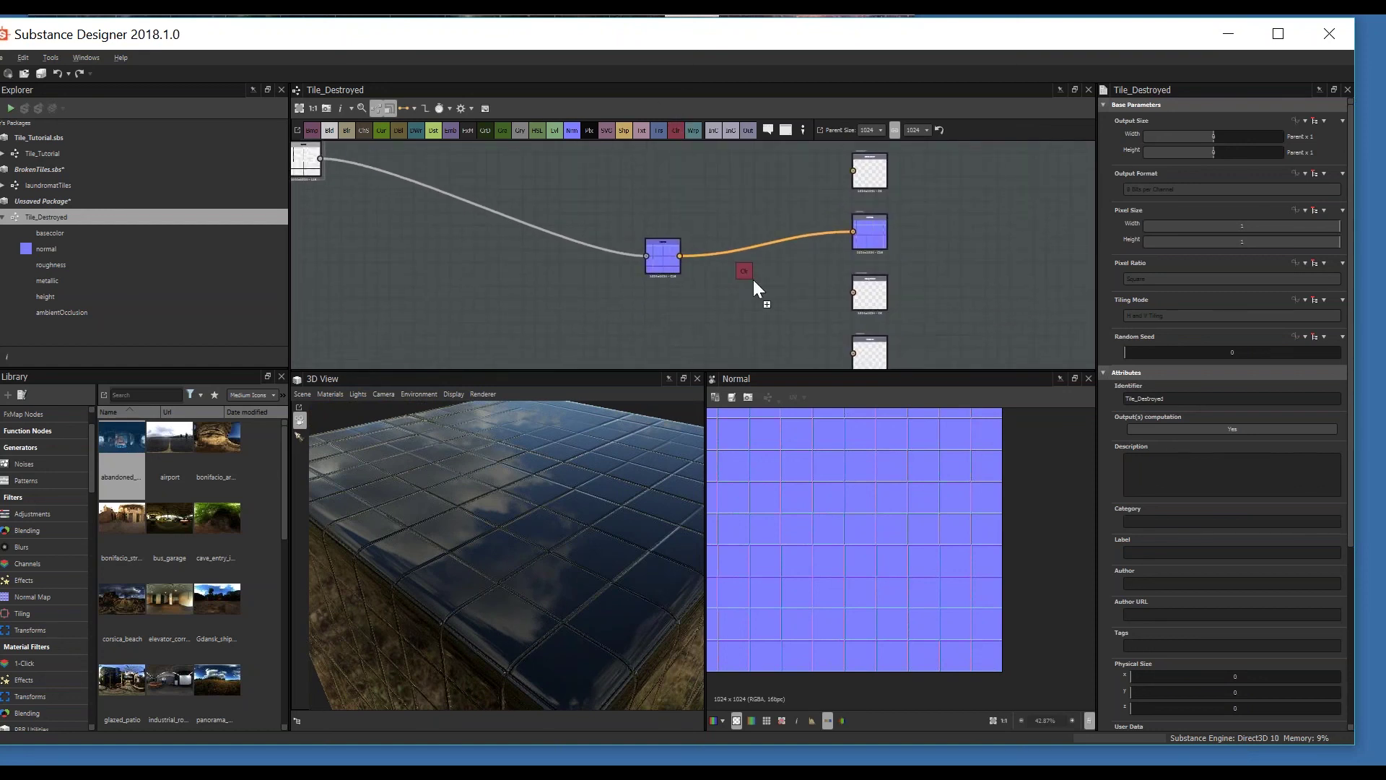
left_click_drag(754, 282, 852, 293)
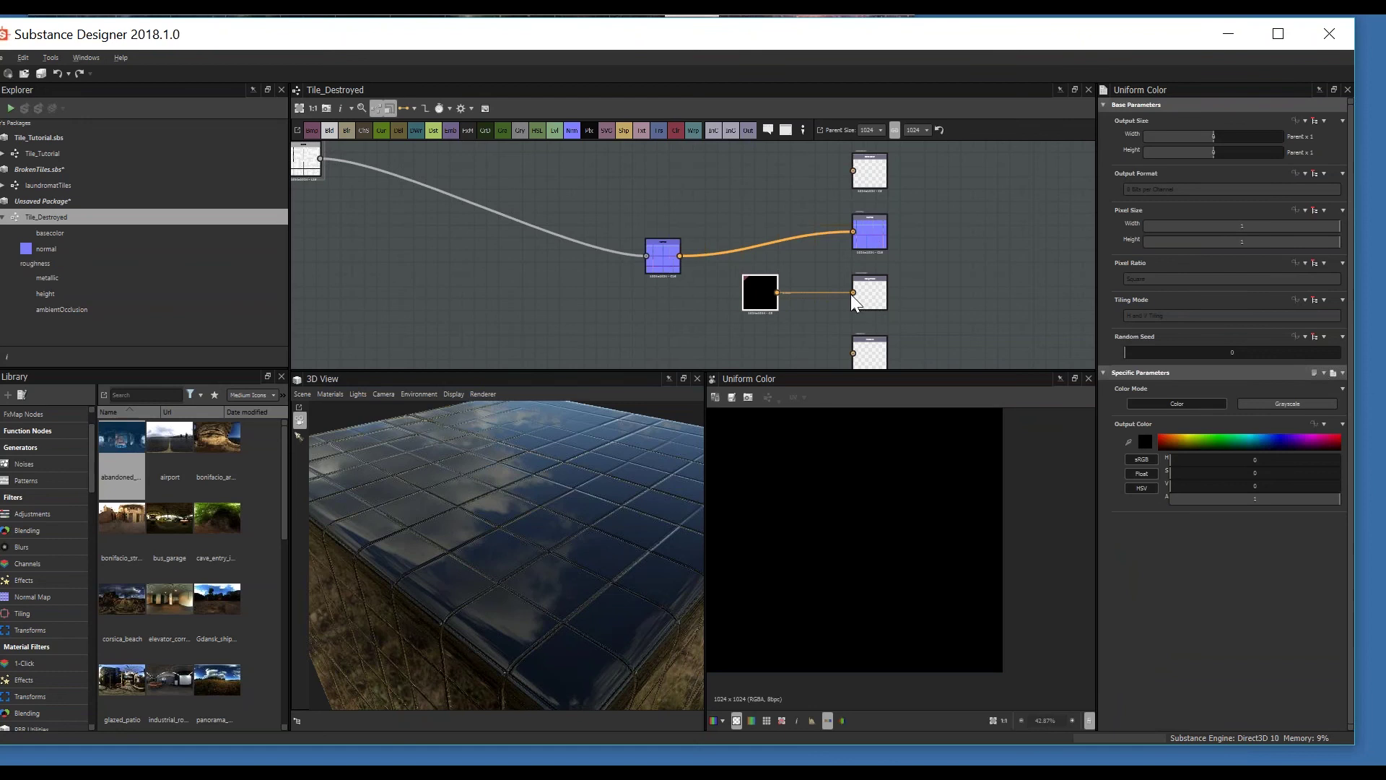
mouse_move(1198, 486)
left_mouse_down()
mouse_move(1251, 488)
mouse_move(1217, 487)
left_mouse_up()
left_click_drag(650, 538, 504, 458)
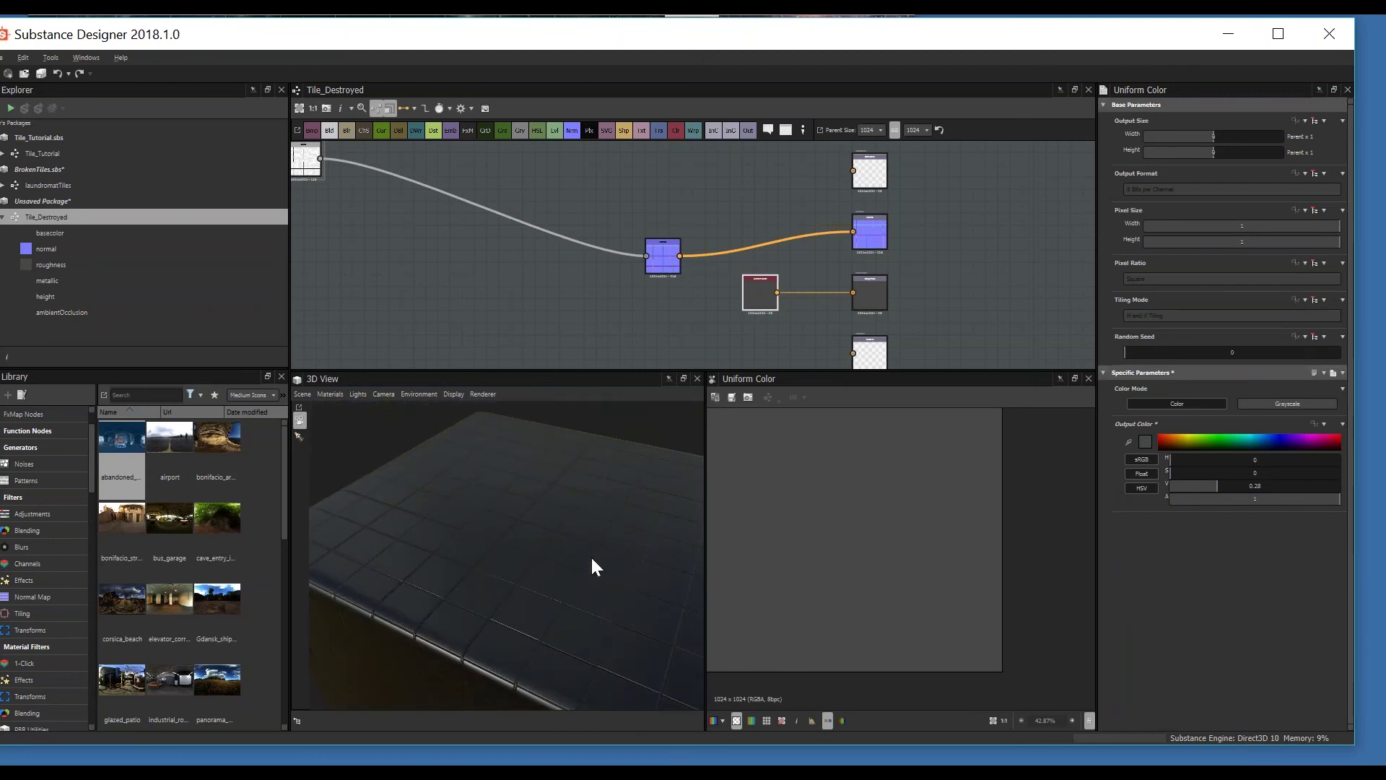
left_click_drag(592, 566, 562, 538)
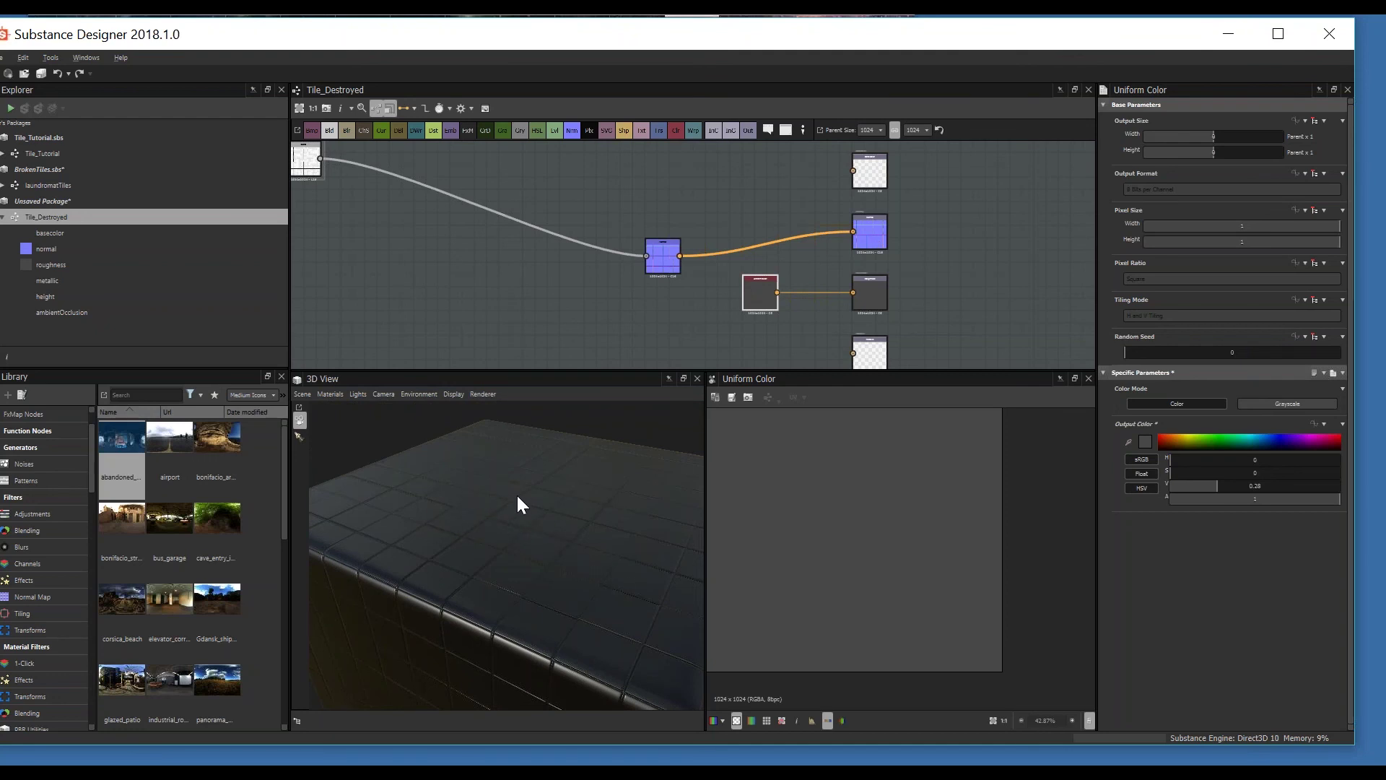
left_click_drag(582, 570, 680, 567)
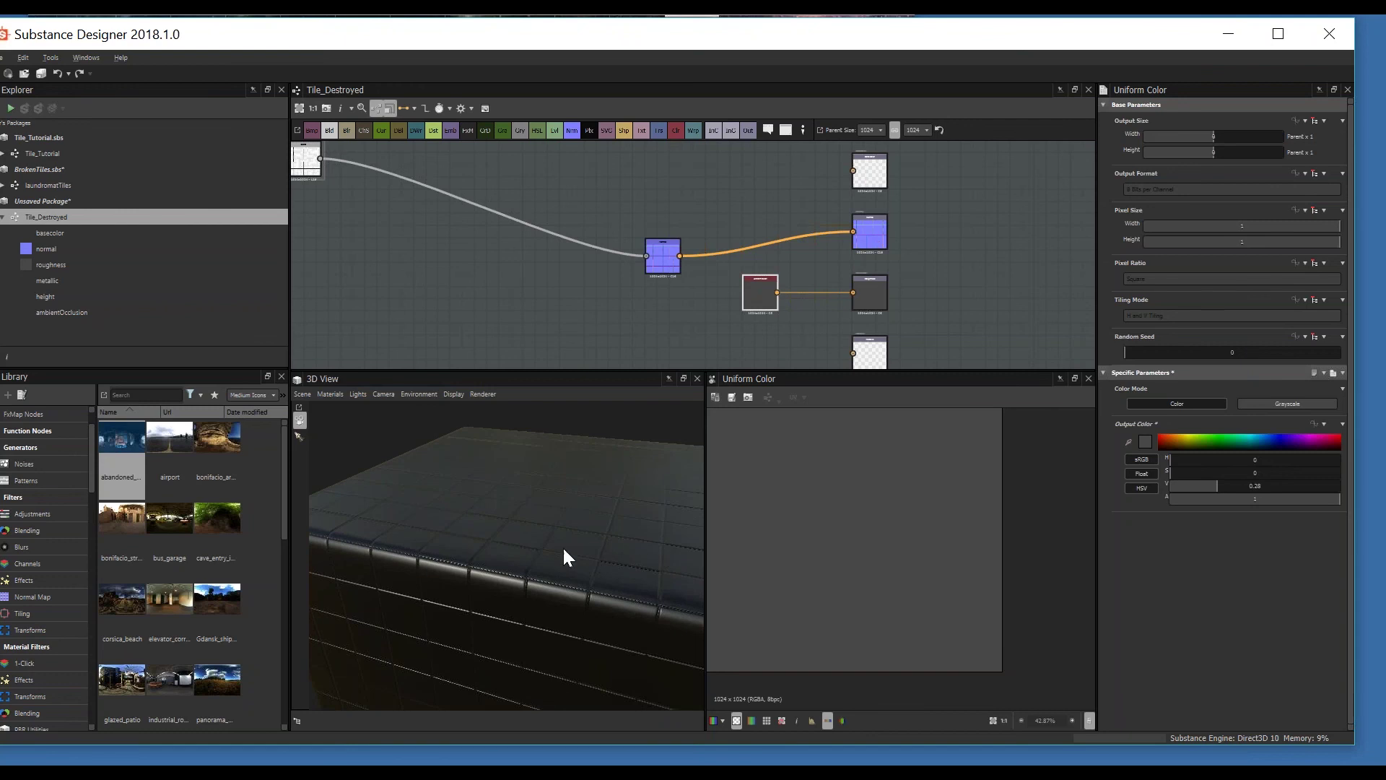
left_click_drag(470, 526, 611, 509)
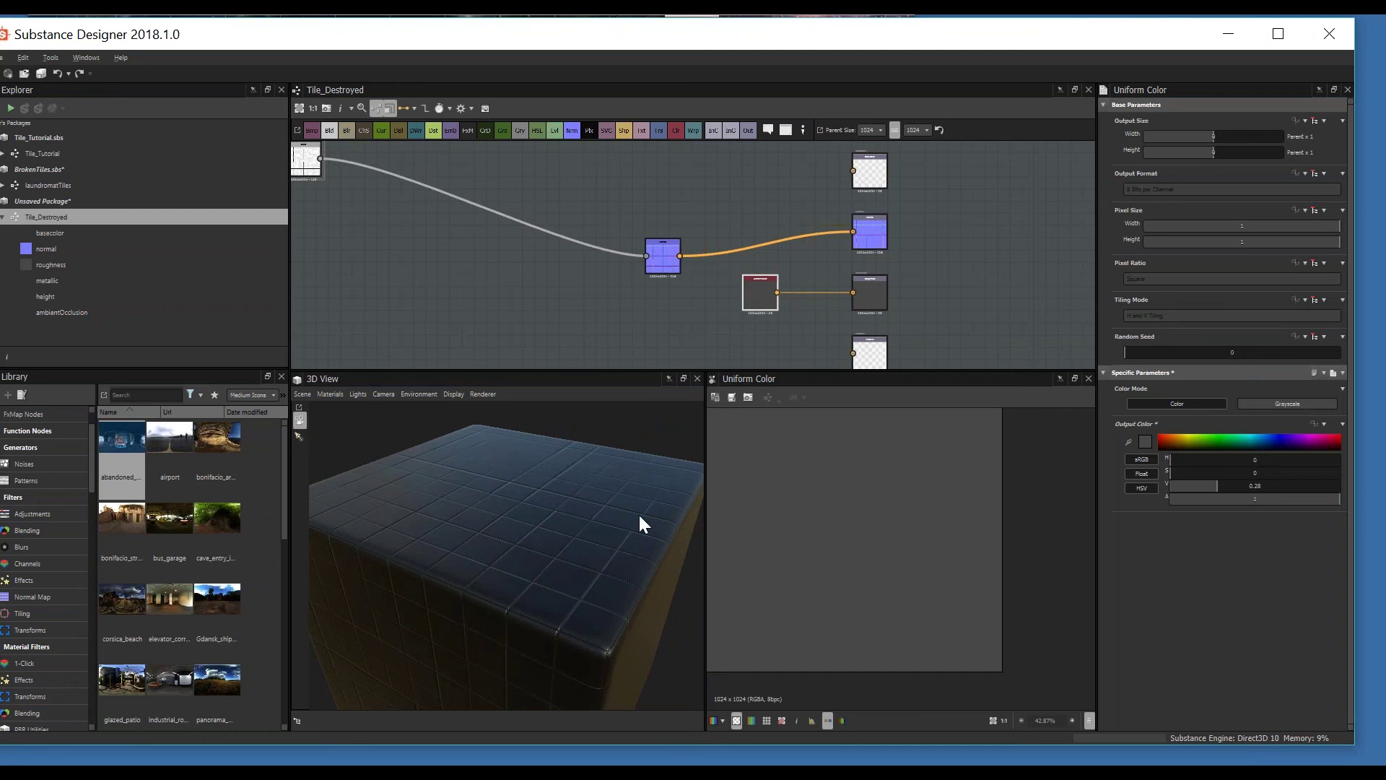
Step: Add a Histogram Scan node fed by the original Tile Generator with the random tile luminance
scroll(617, 299, "down", 2)
middle_click_drag(617, 299, 690, 291)
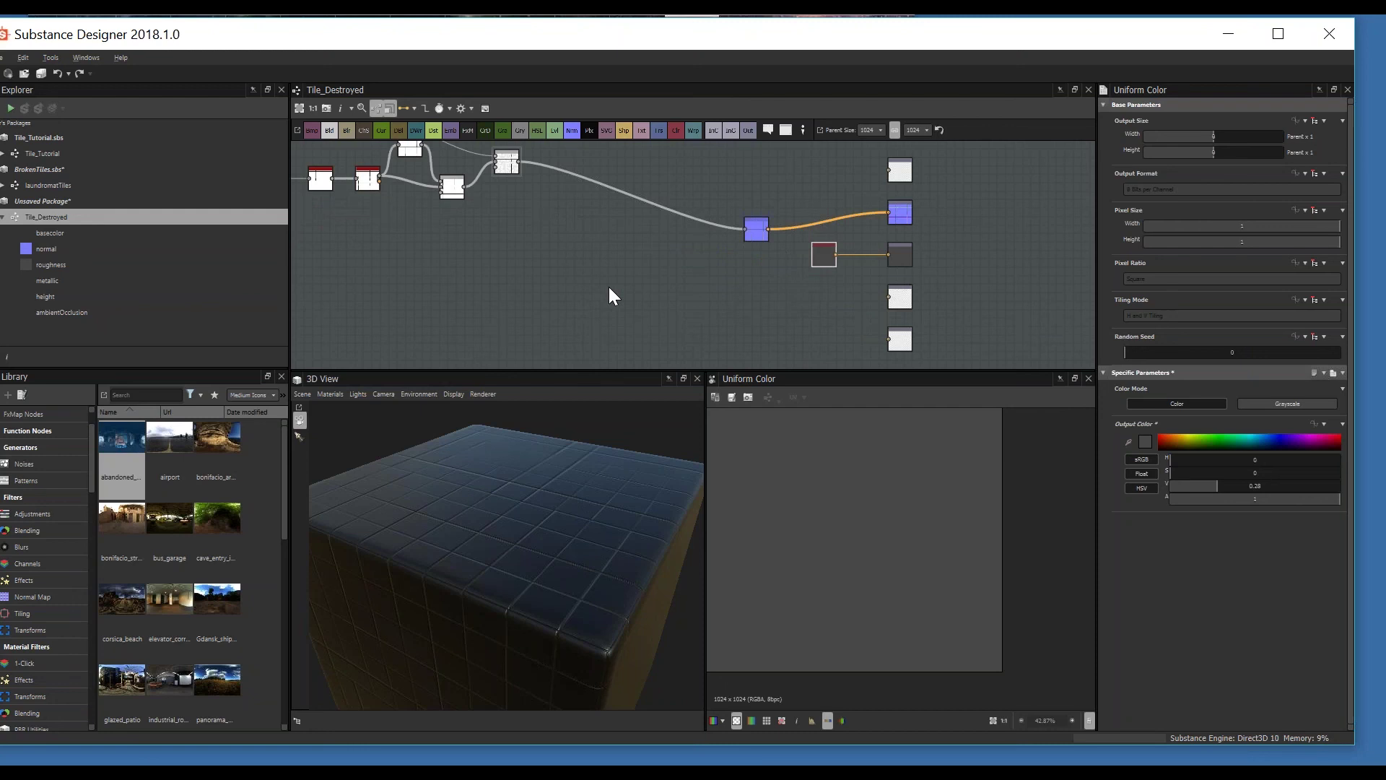
middle_click_drag(530, 261, 604, 326)
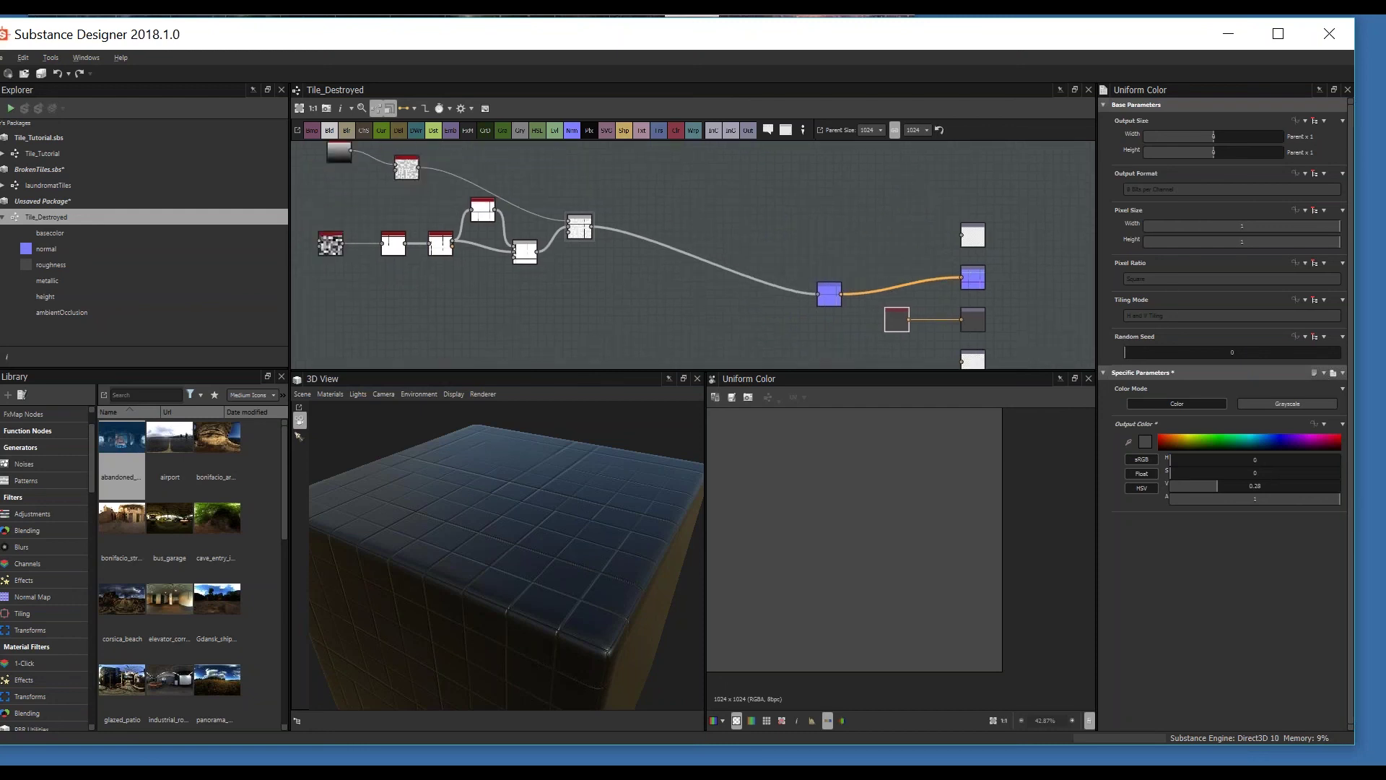
scroll(571, 303, "down", 2)
middle_click_drag(416, 260, 452, 315)
scroll(452, 315, "up", 2)
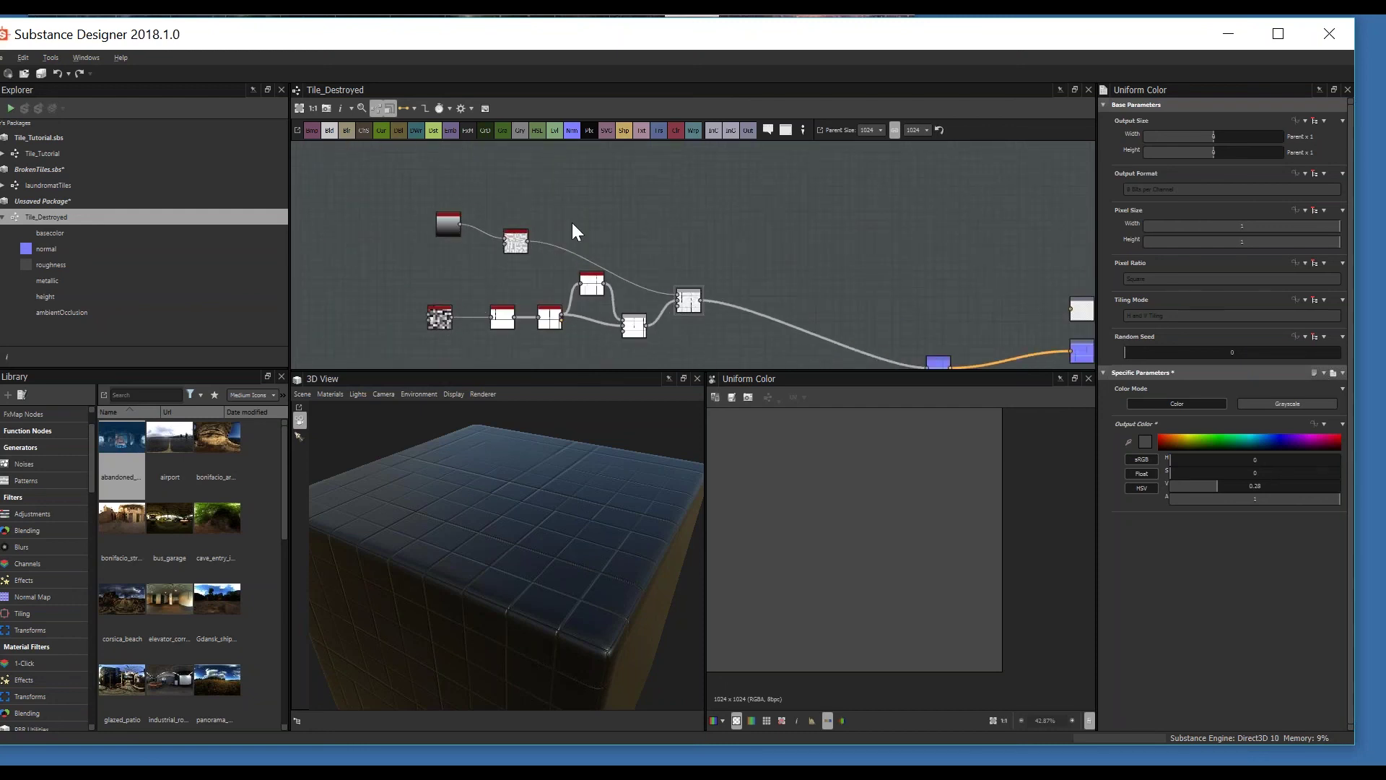
key("space")
type("histo")
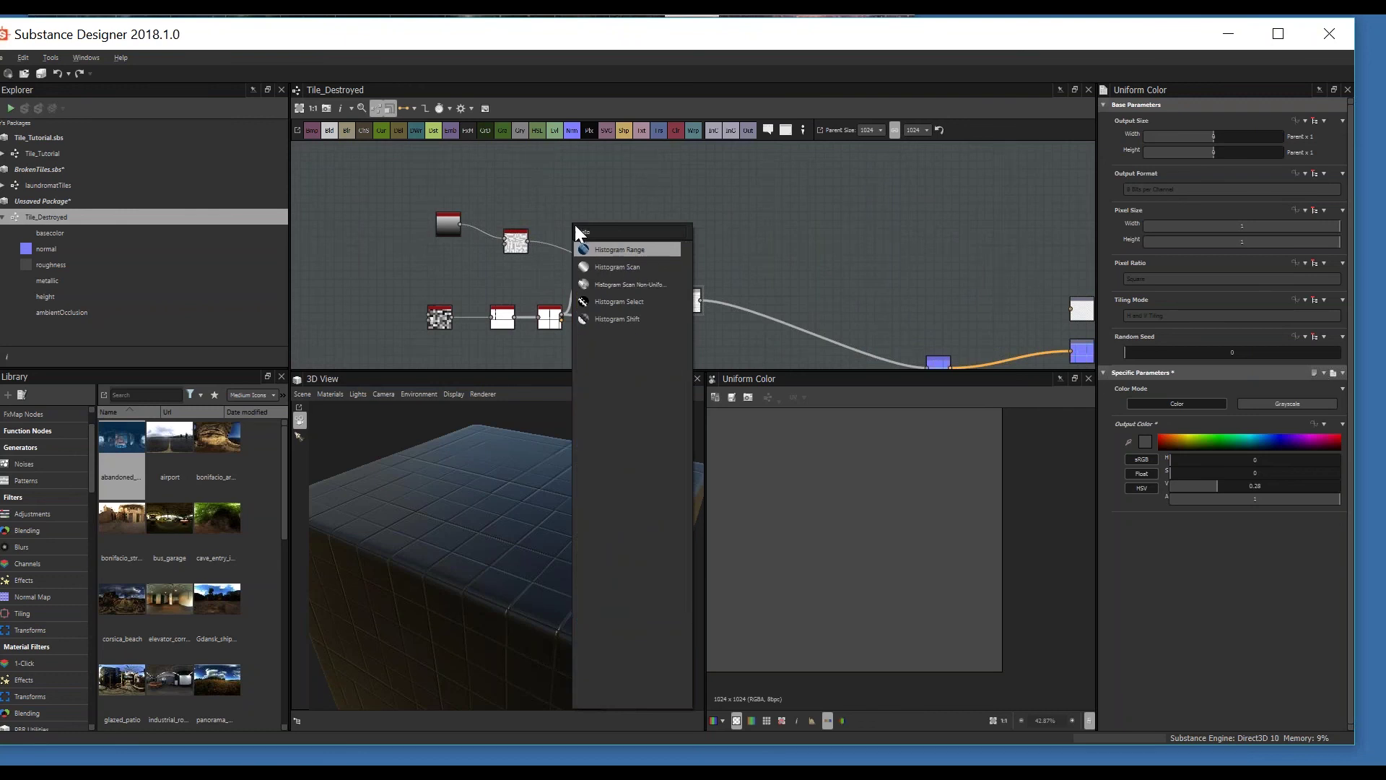
key("Down")
key("Return")
left_click_drag(554, 229, 575, 220)
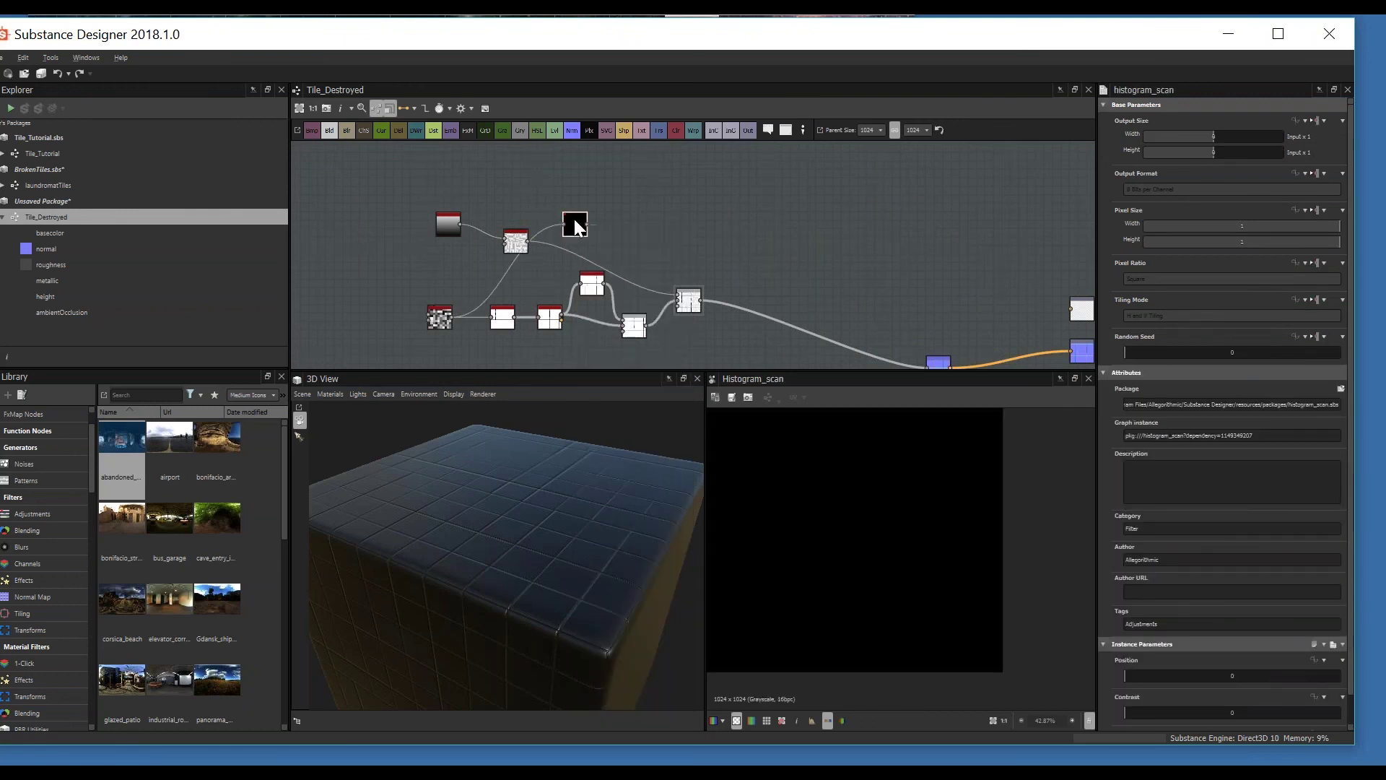
Step: Set the Histogram Scan's Contrast to 1 and its Position to 0.08
scroll(1234, 643, "down", 2)
left_click_drag(1236, 682, 1356, 682)
left_click_drag(1251, 644, 1141, 648)
Step: Add a third Blend node with the Histogram Scan as foreground and the multiplied Blend as background, and set its Blending Mode to Subtract
scroll(735, 262, "down", 1)
right_click(725, 261)
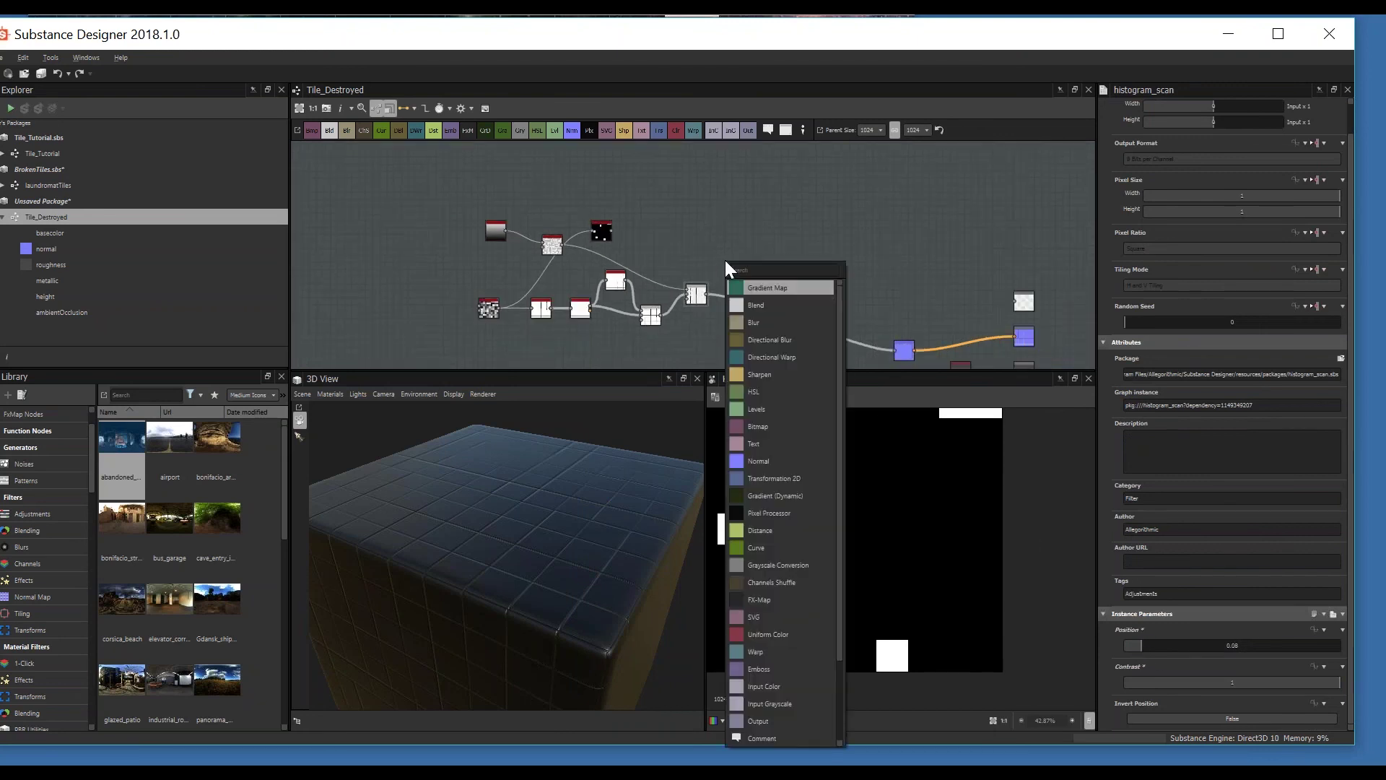
key("Escape")
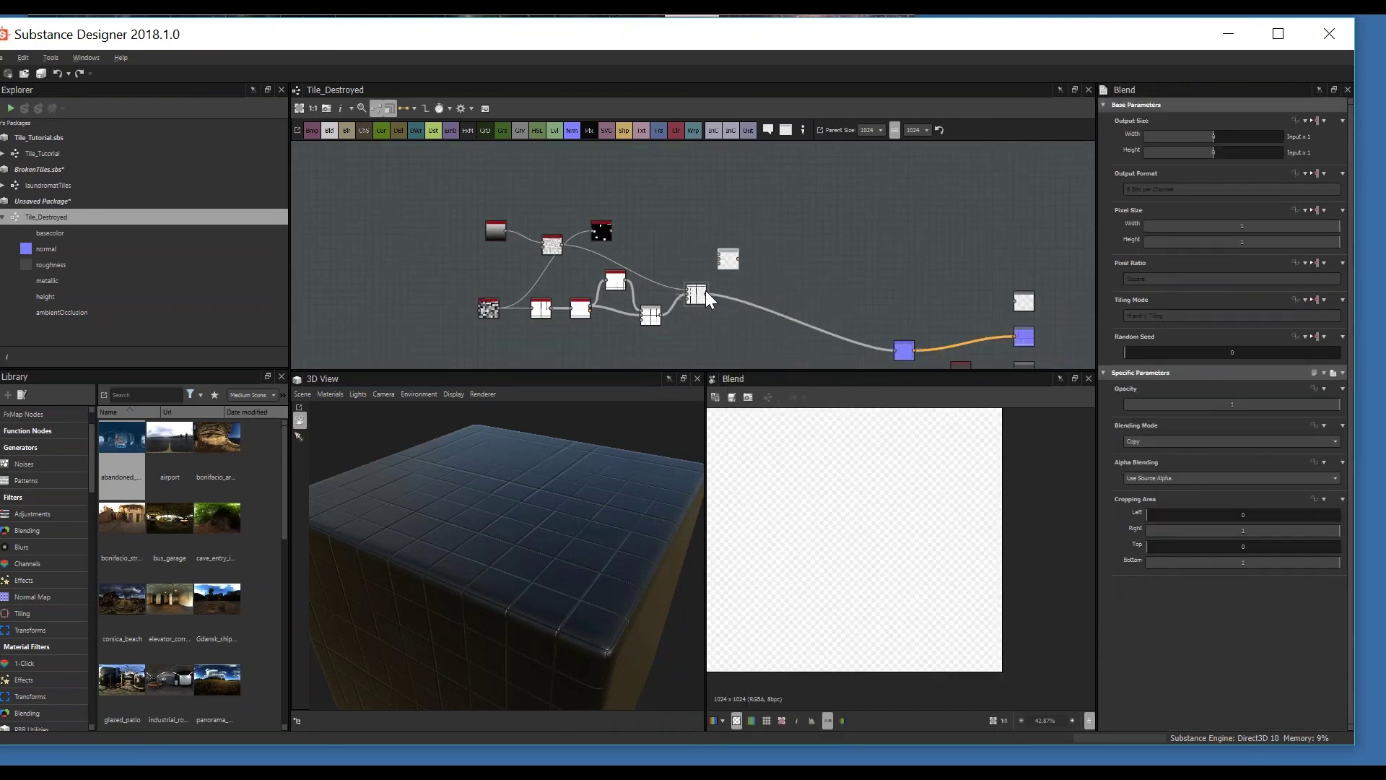
left_click_drag(722, 262, 747, 271)
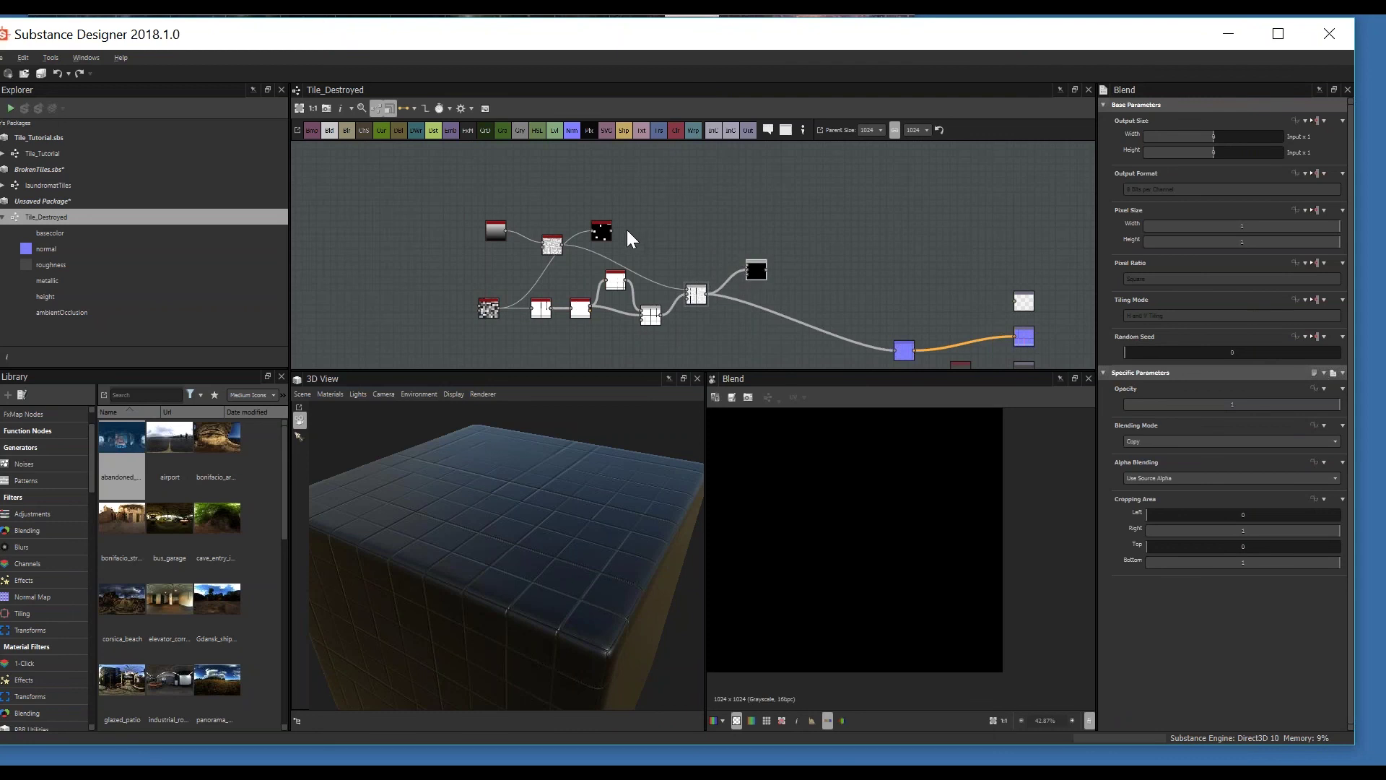
left_click_drag(641, 231, 757, 269)
key("ctrl+z")
left_click_drag(612, 227, 751, 268)
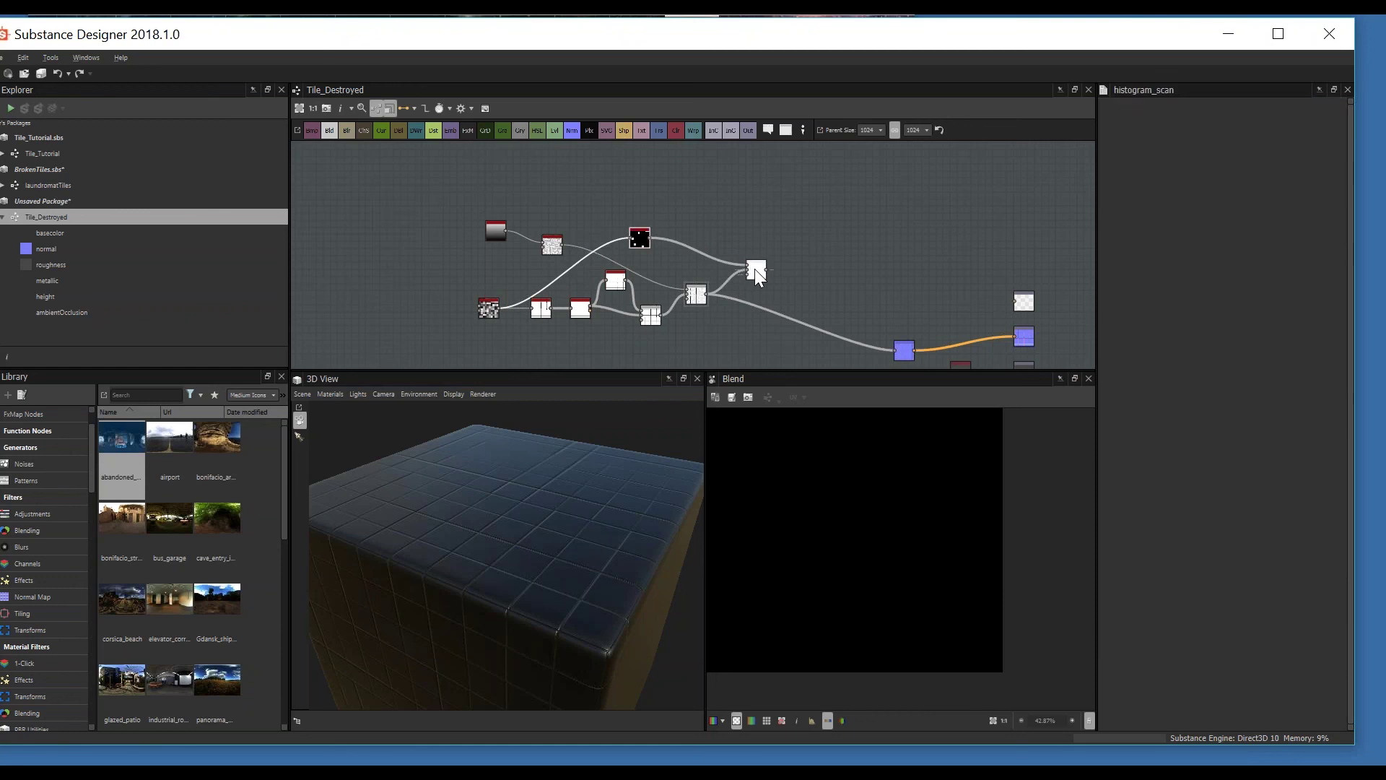
scroll(1198, 443, "down", 2)
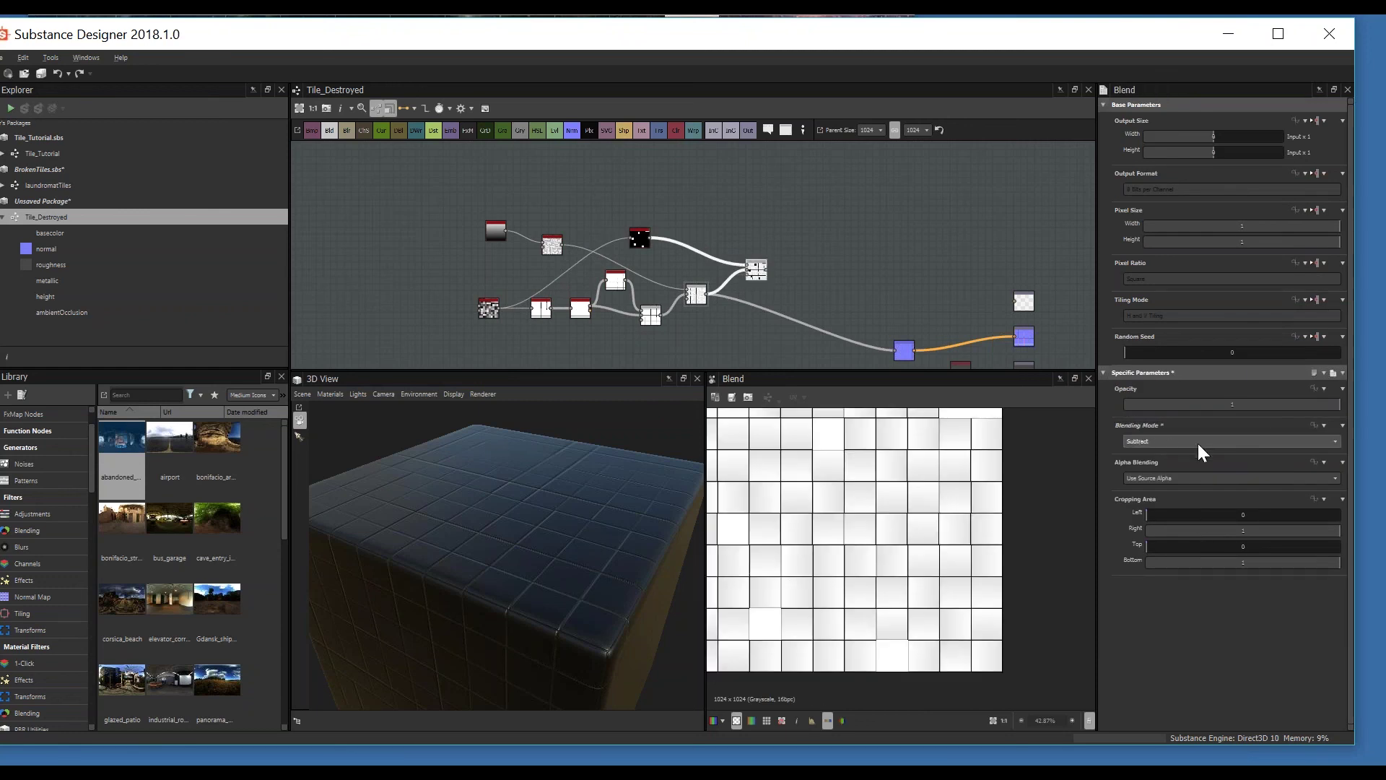
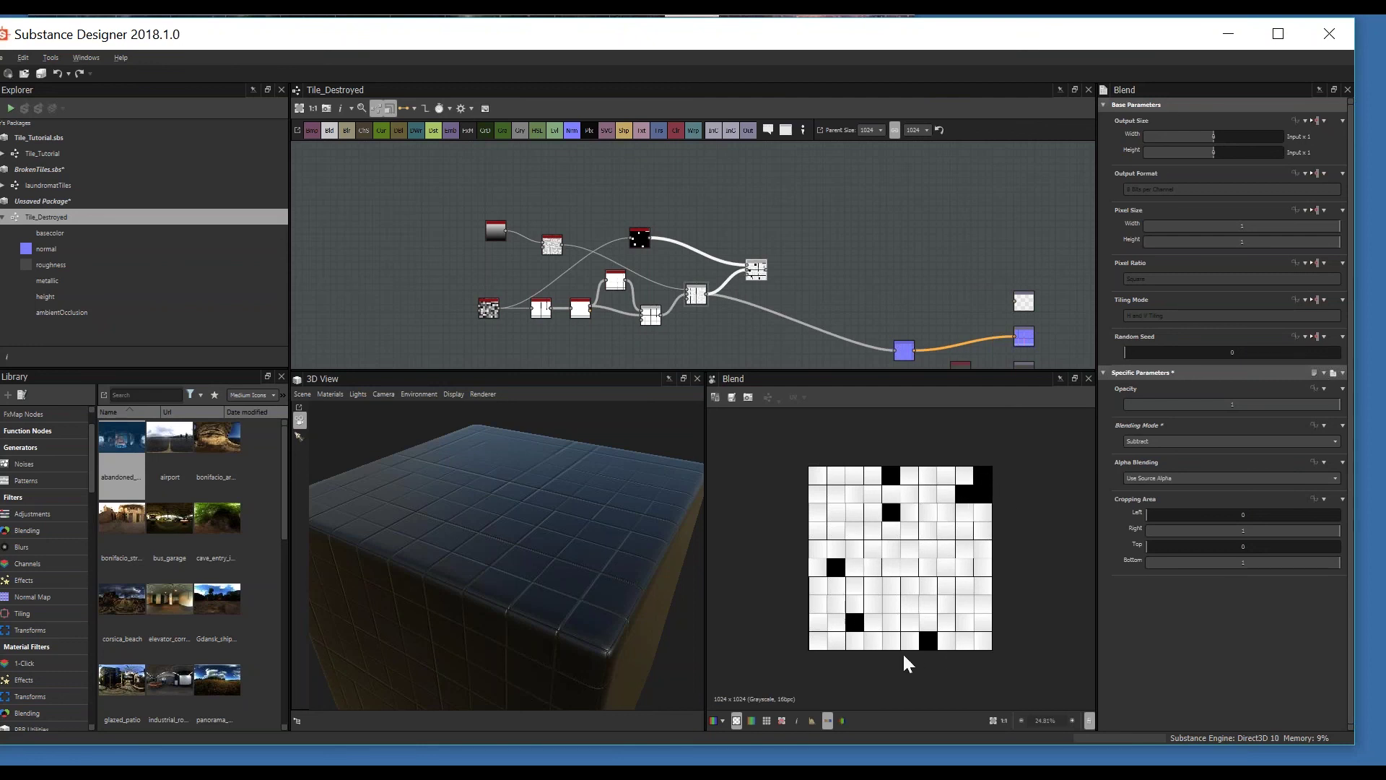
Step: Reposition the Histogram Scan node slightly and move the whole tile node network farther from the Normal node and outputs
left_click_drag(648, 243, 640, 236)
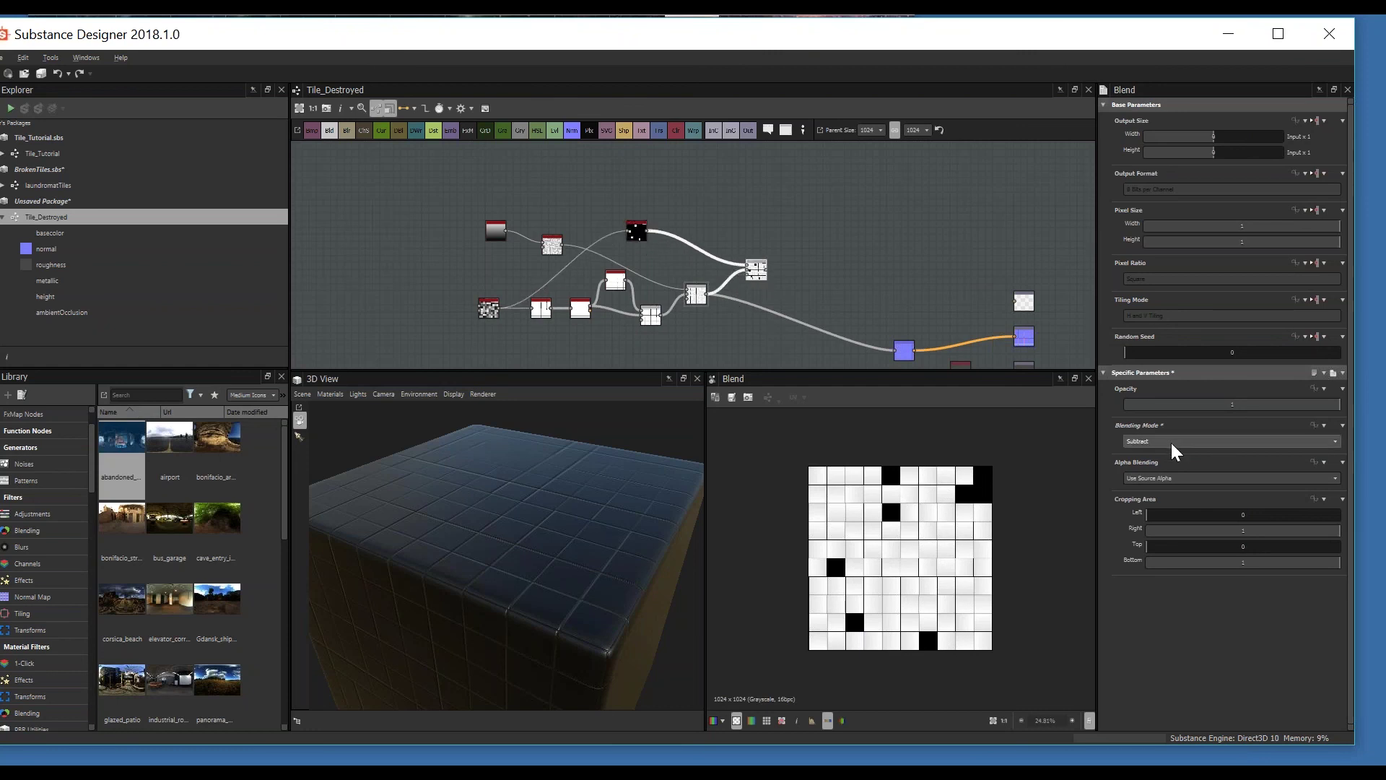
scroll(895, 520, "up", 3)
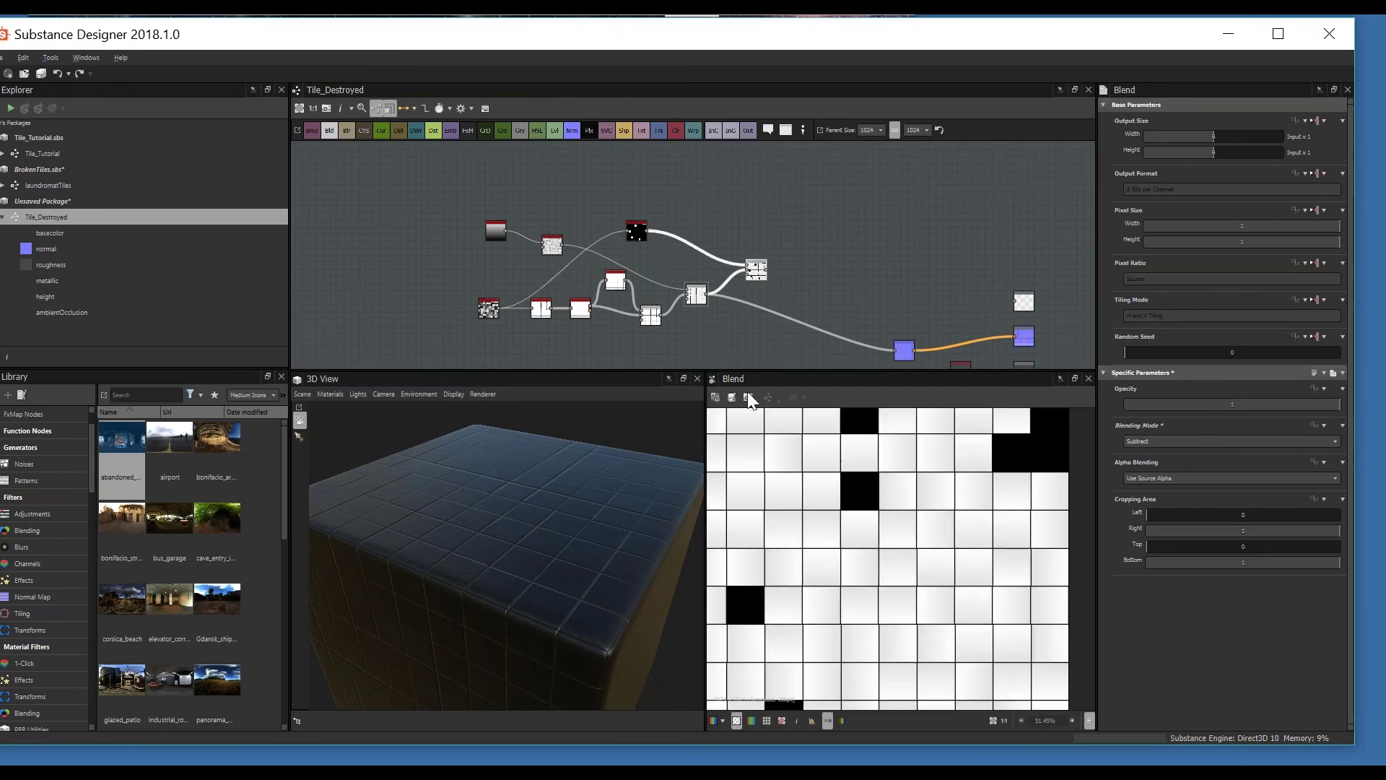
scroll(657, 246, "down", 3)
left_click_drag(550, 176, 773, 329)
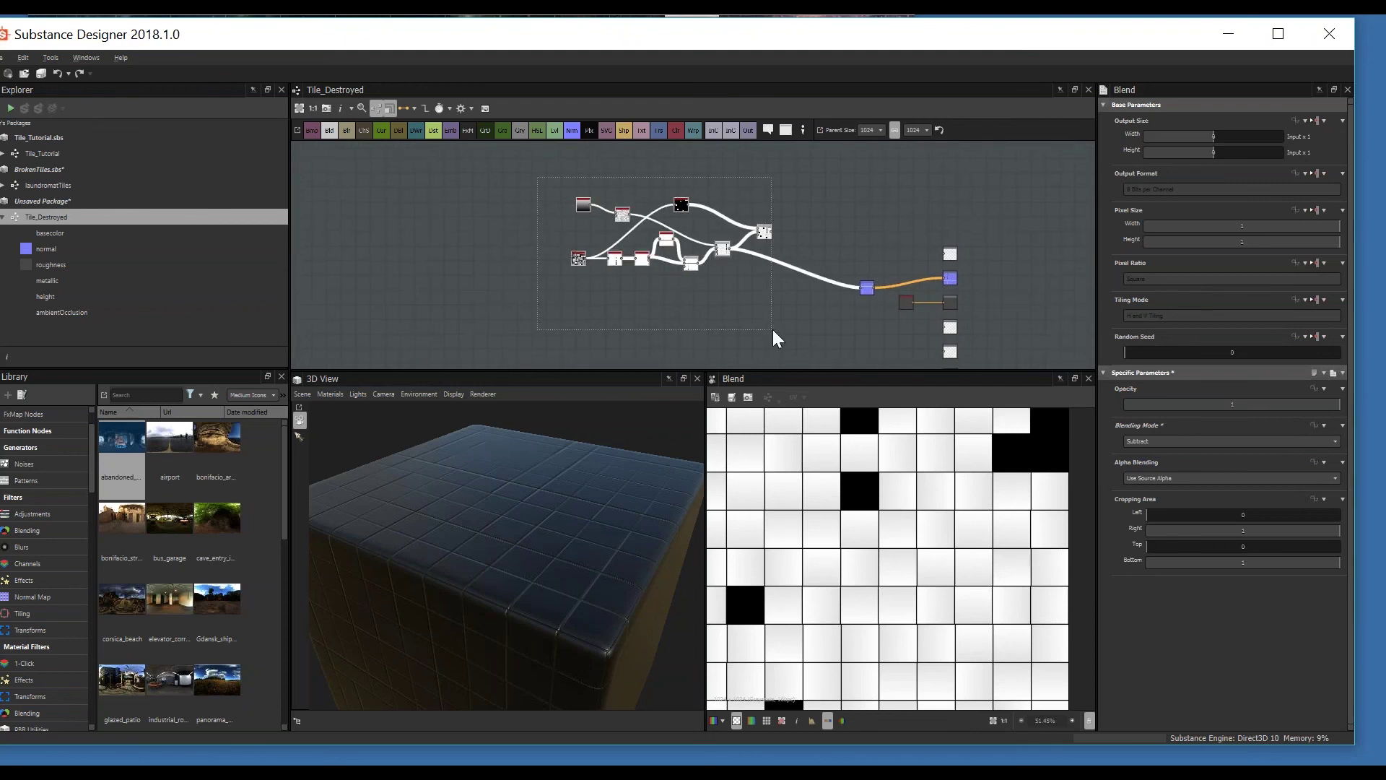
middle_click_drag(727, 283, 757, 315)
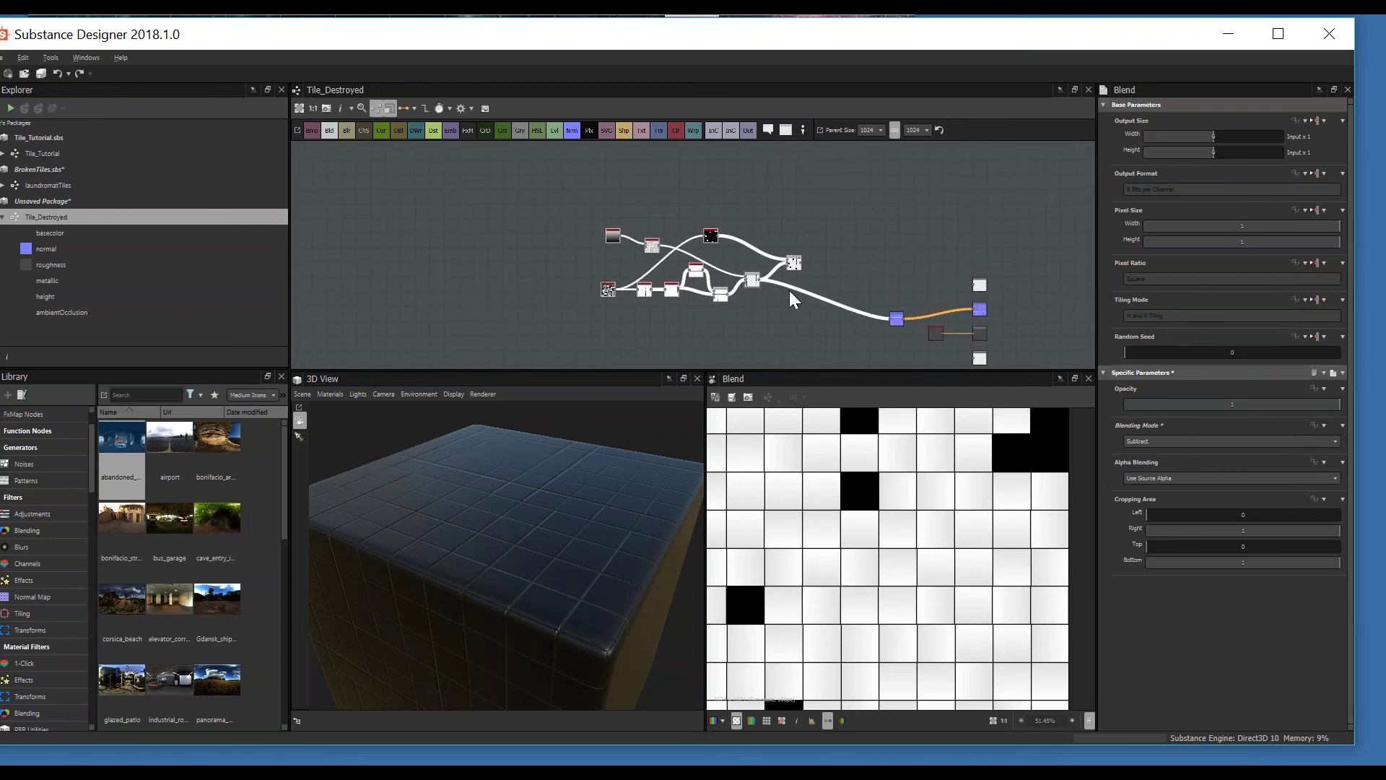
left_click_drag(796, 270, 658, 232)
Step: Inspect the Histogram Scan mask and the subtracting Blend's result in the 2D preview, checking the removed tiles up close
scroll(920, 478, "down", 3)
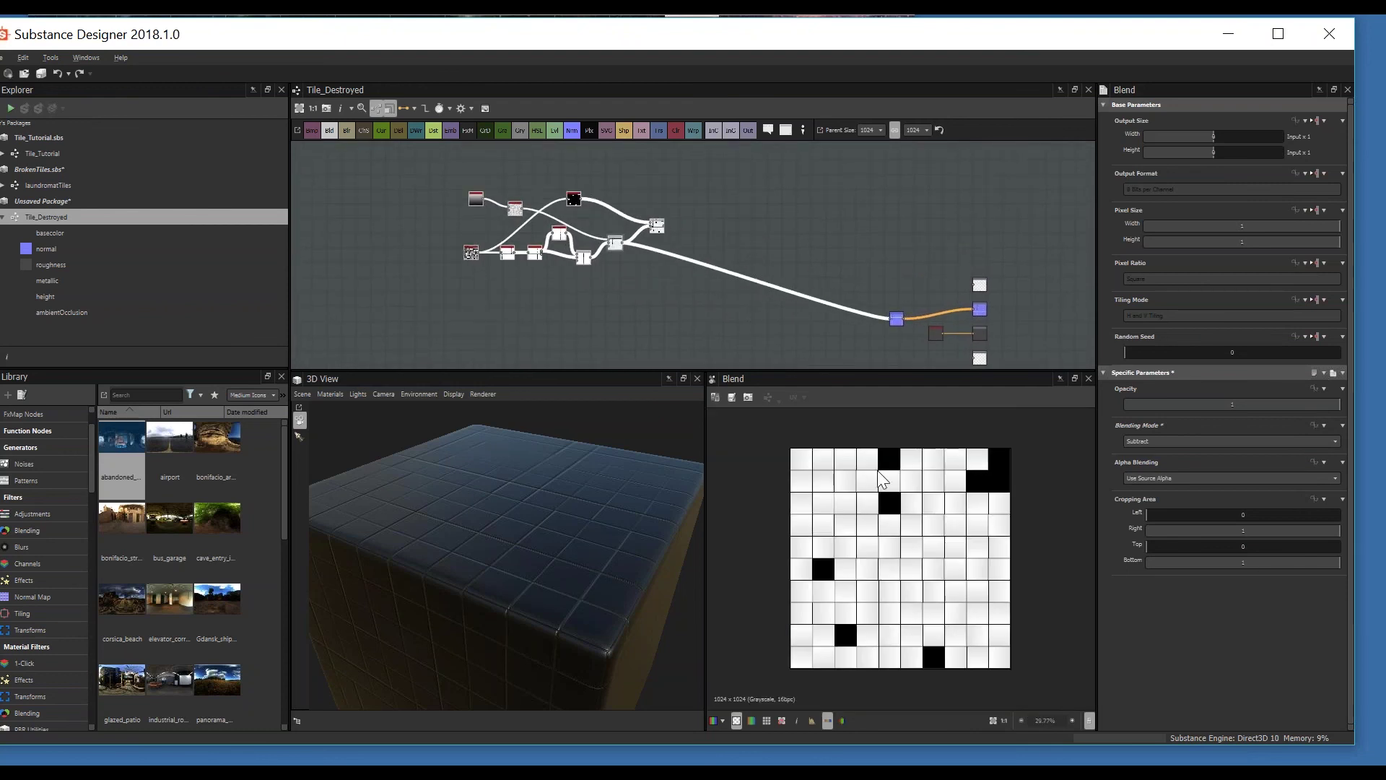
scroll(599, 226, "up", 5)
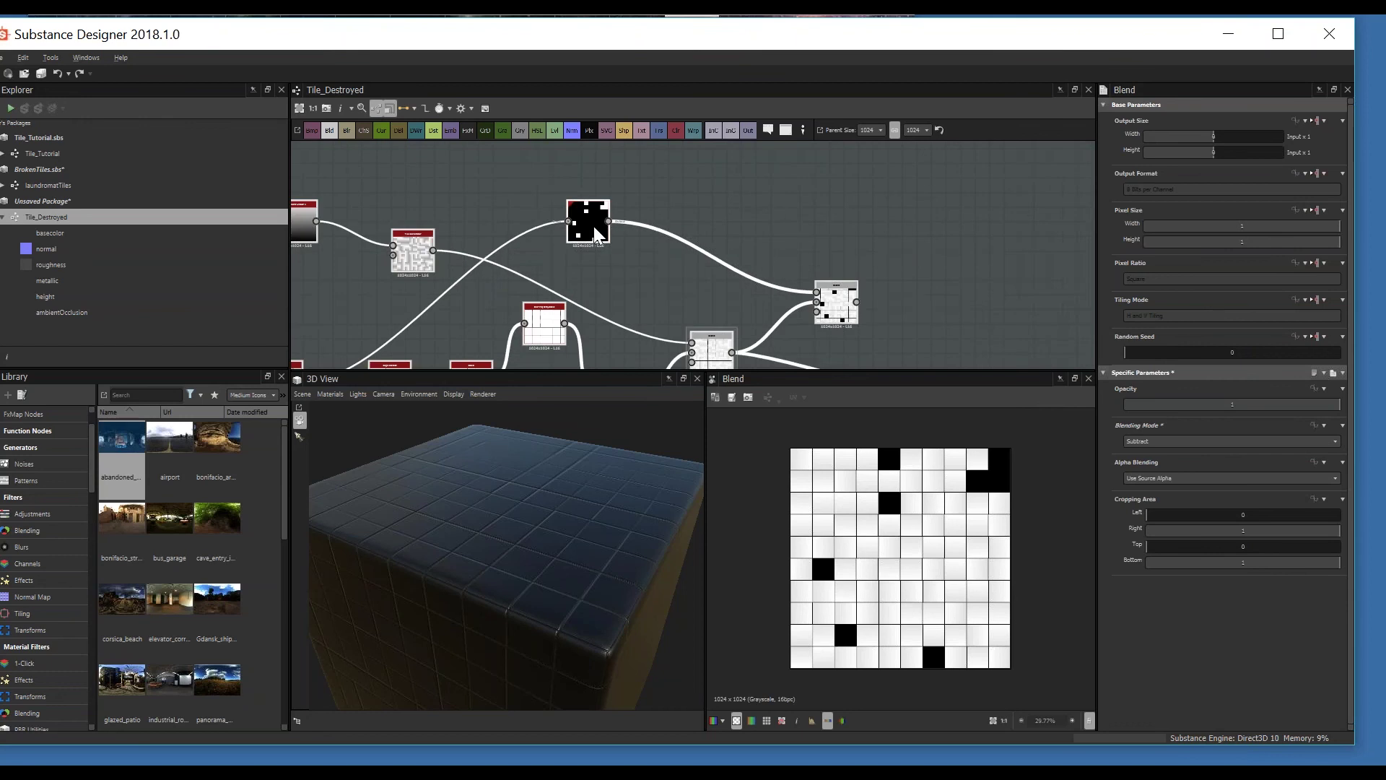
double_click(593, 227)
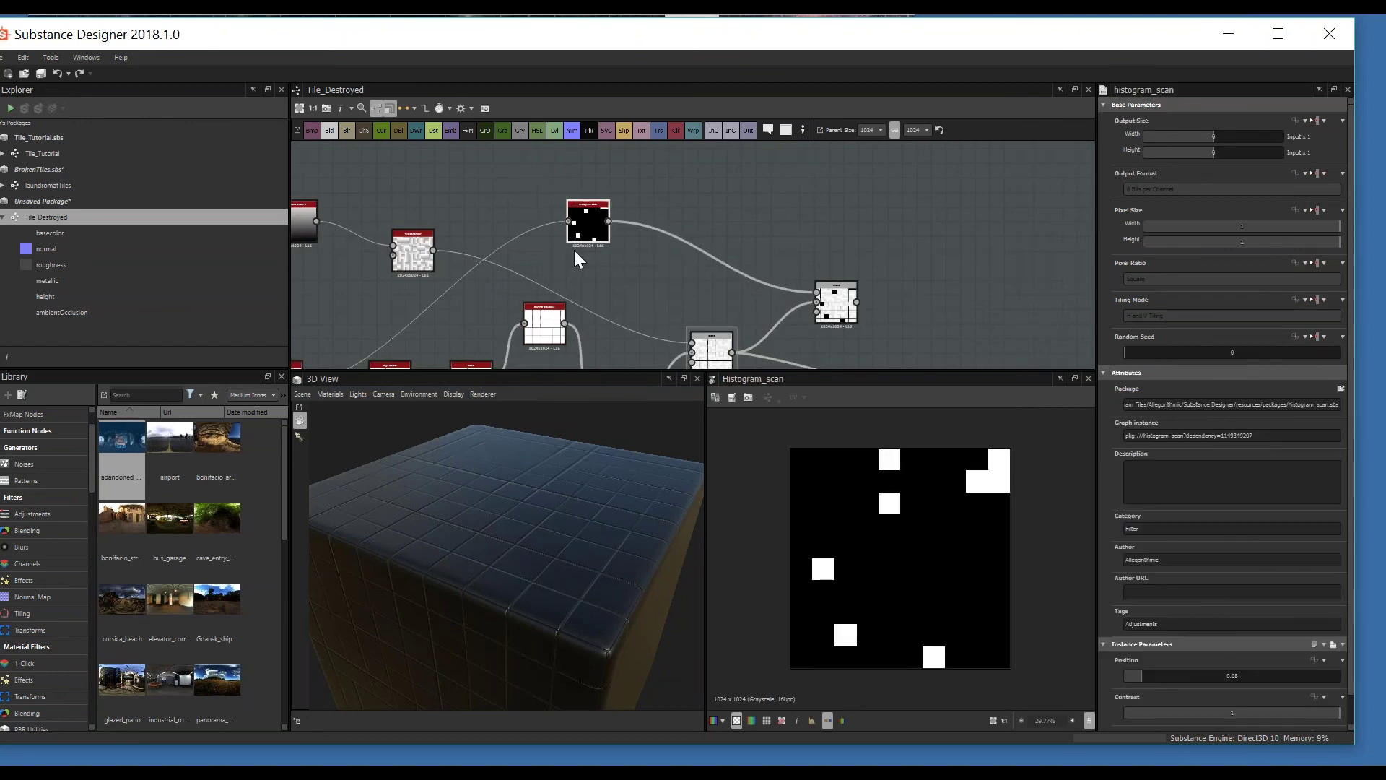
middle_click_drag(574, 250, 696, 251)
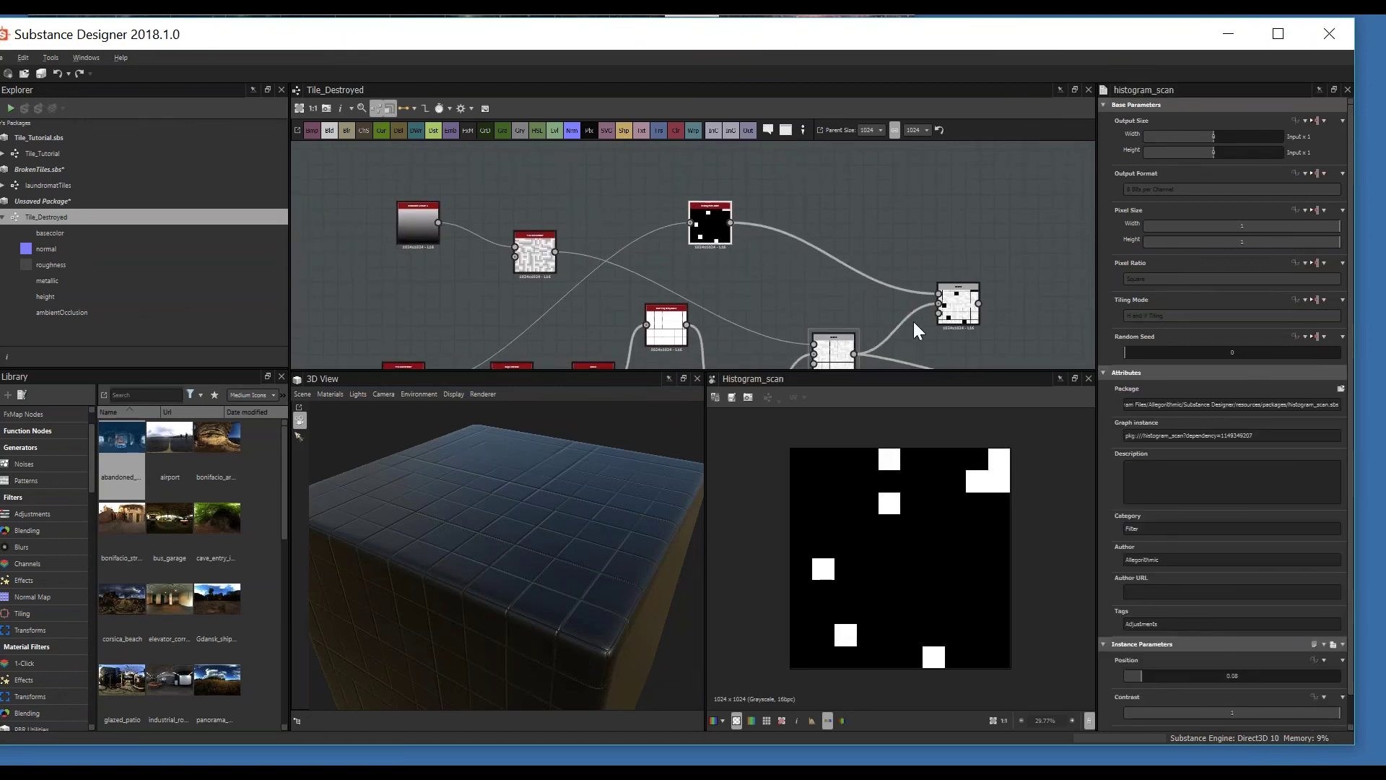
middle_click_drag(912, 322, 878, 311)
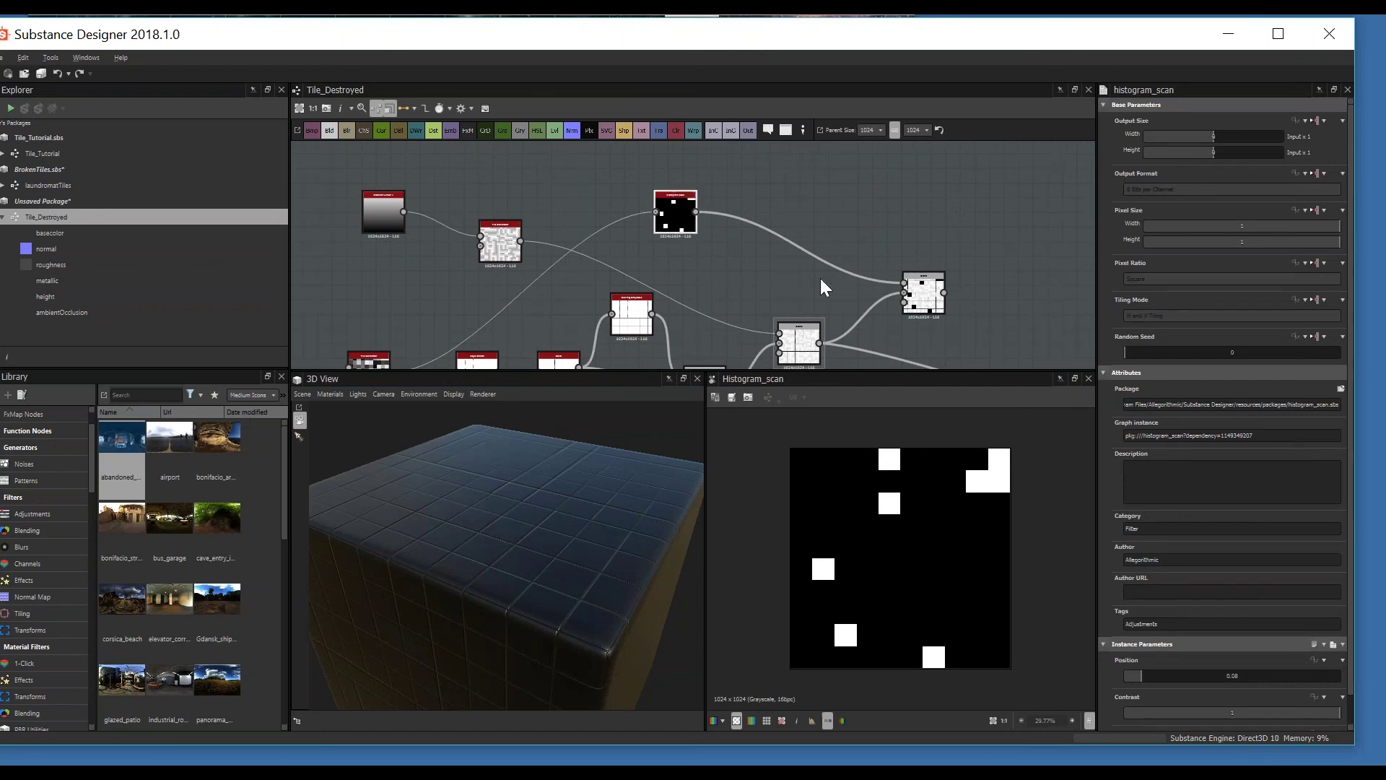
double_click(924, 296)
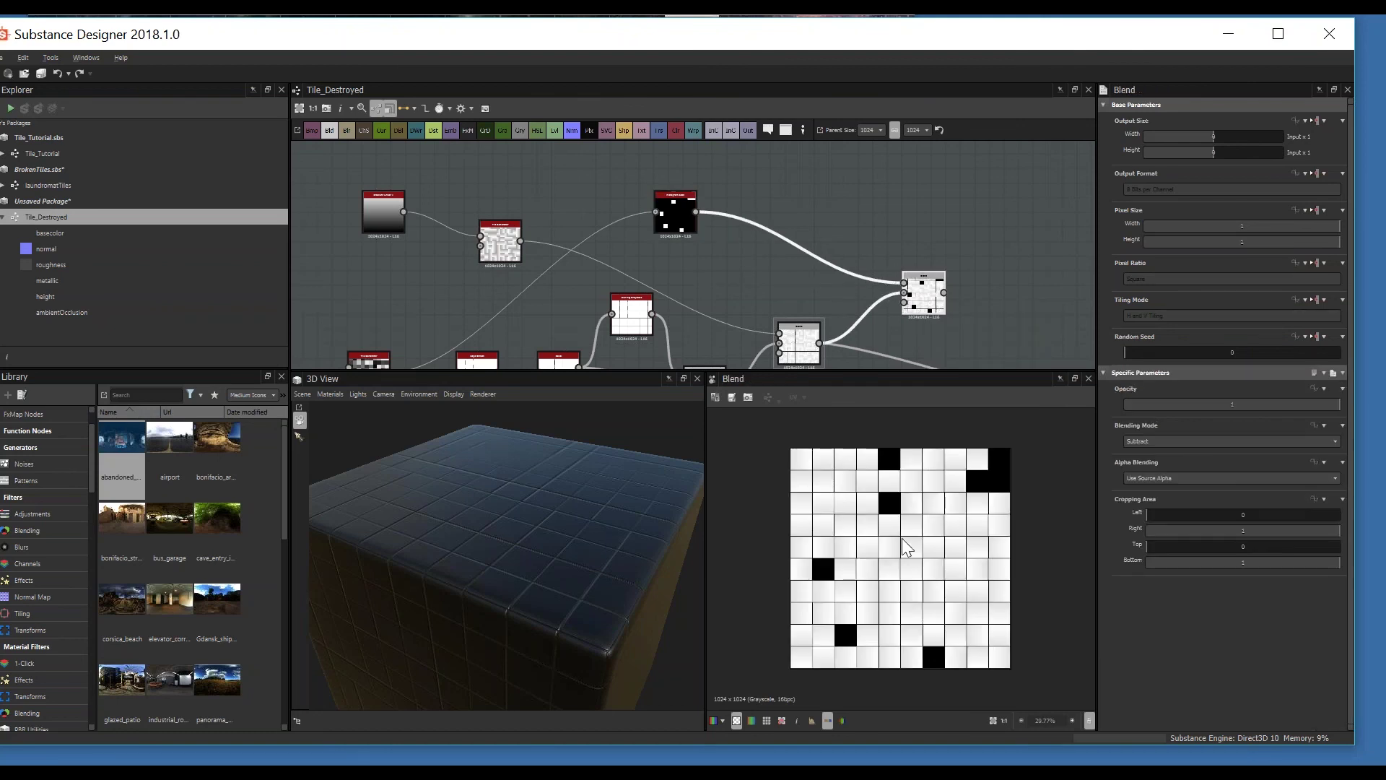
scroll(881, 543, "up", 4)
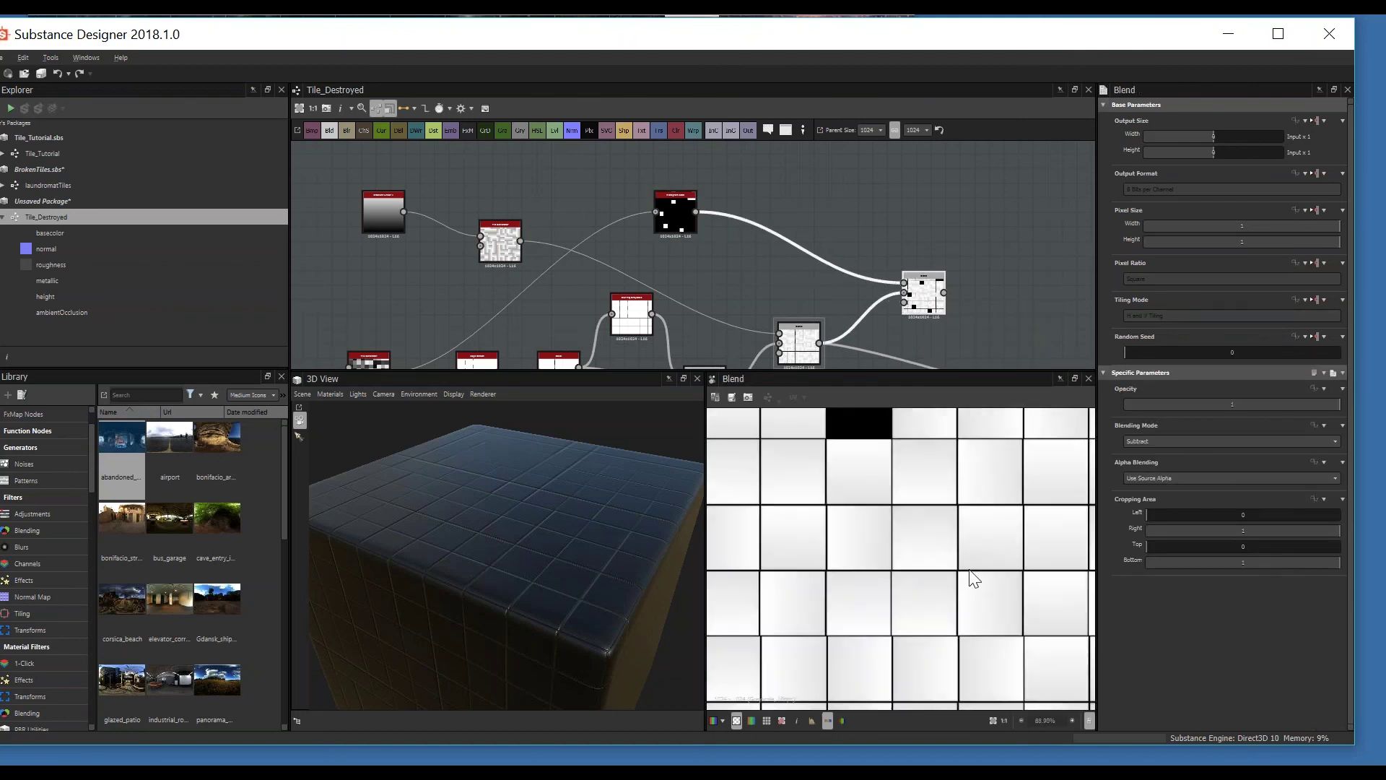
scroll(964, 577, "down", 2)
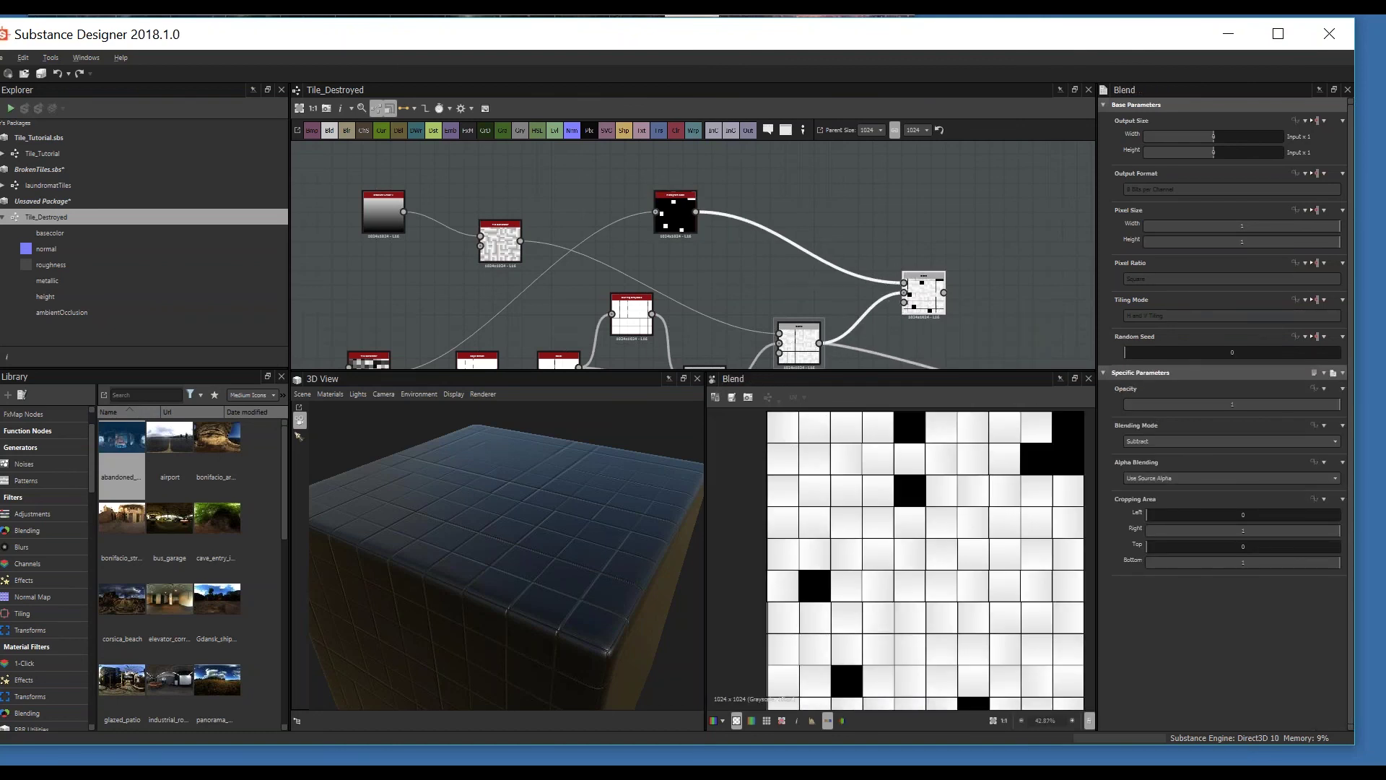
scroll(793, 275, "down", 3)
Step: Add a frame around all the tile pattern nodes and title it Base Tile
scroll(795, 261, "down", 3)
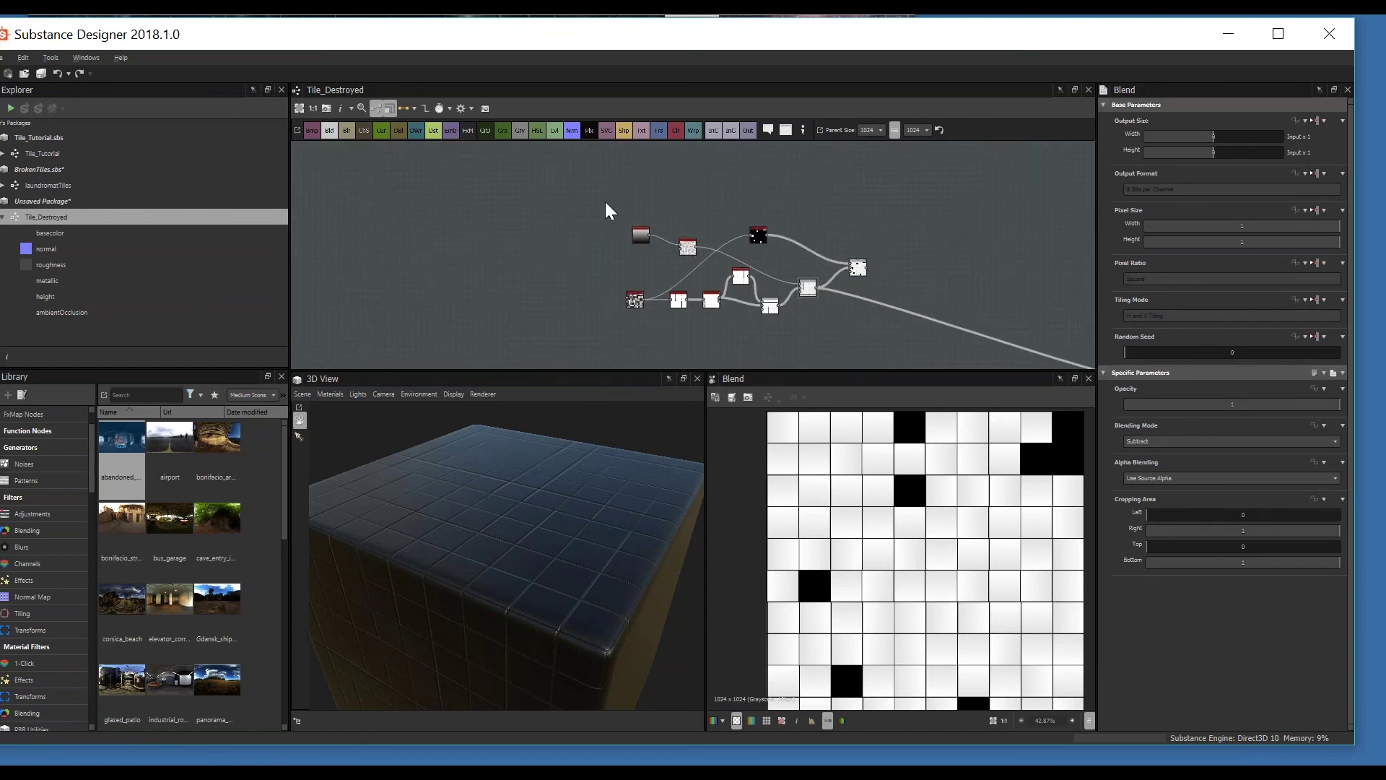
left_click(785, 130)
double_click(1165, 160)
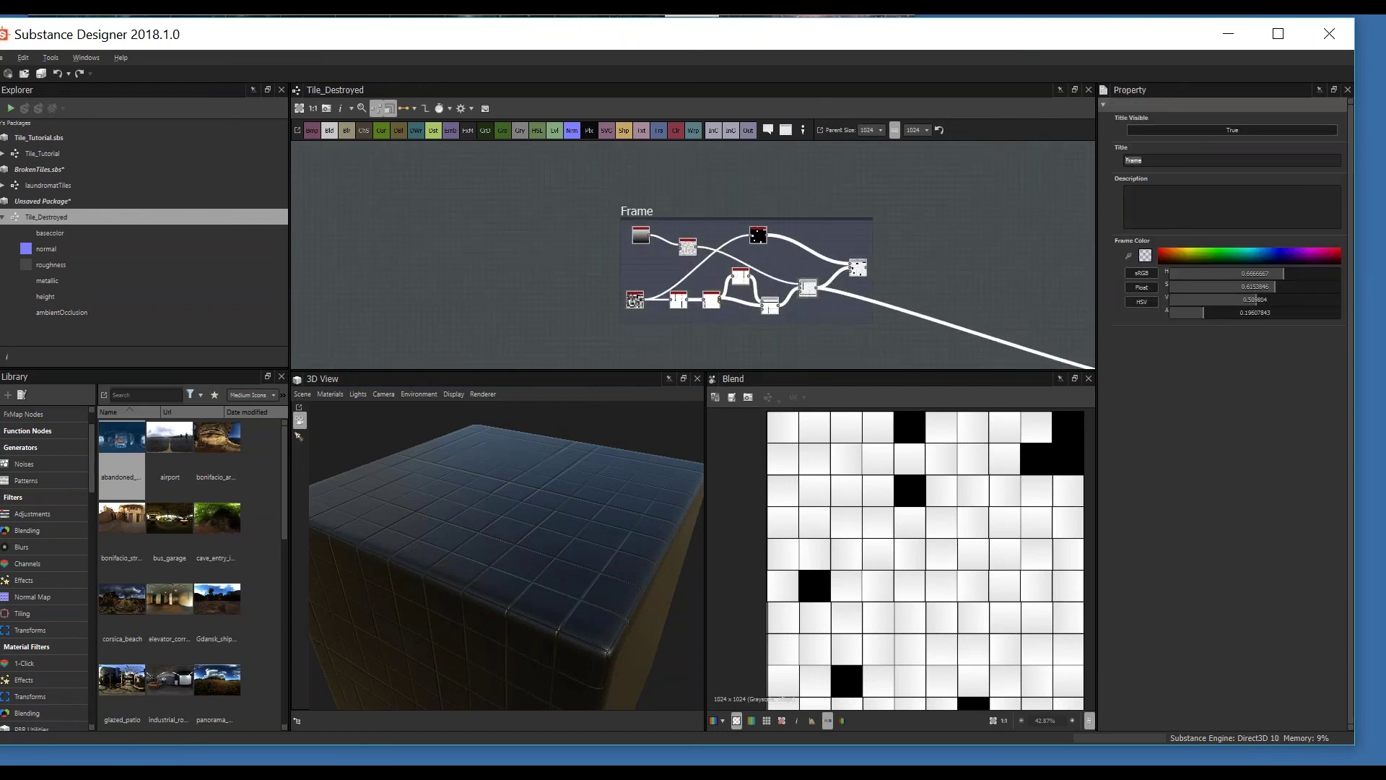
type("base Tile")
key("Return")
Step: Move the Base Tile frame farther from the outputs and connect its subtracting Blend node to the Normal node's input
left_click_drag(643, 209, 498, 182)
scroll(505, 177, "down", 3)
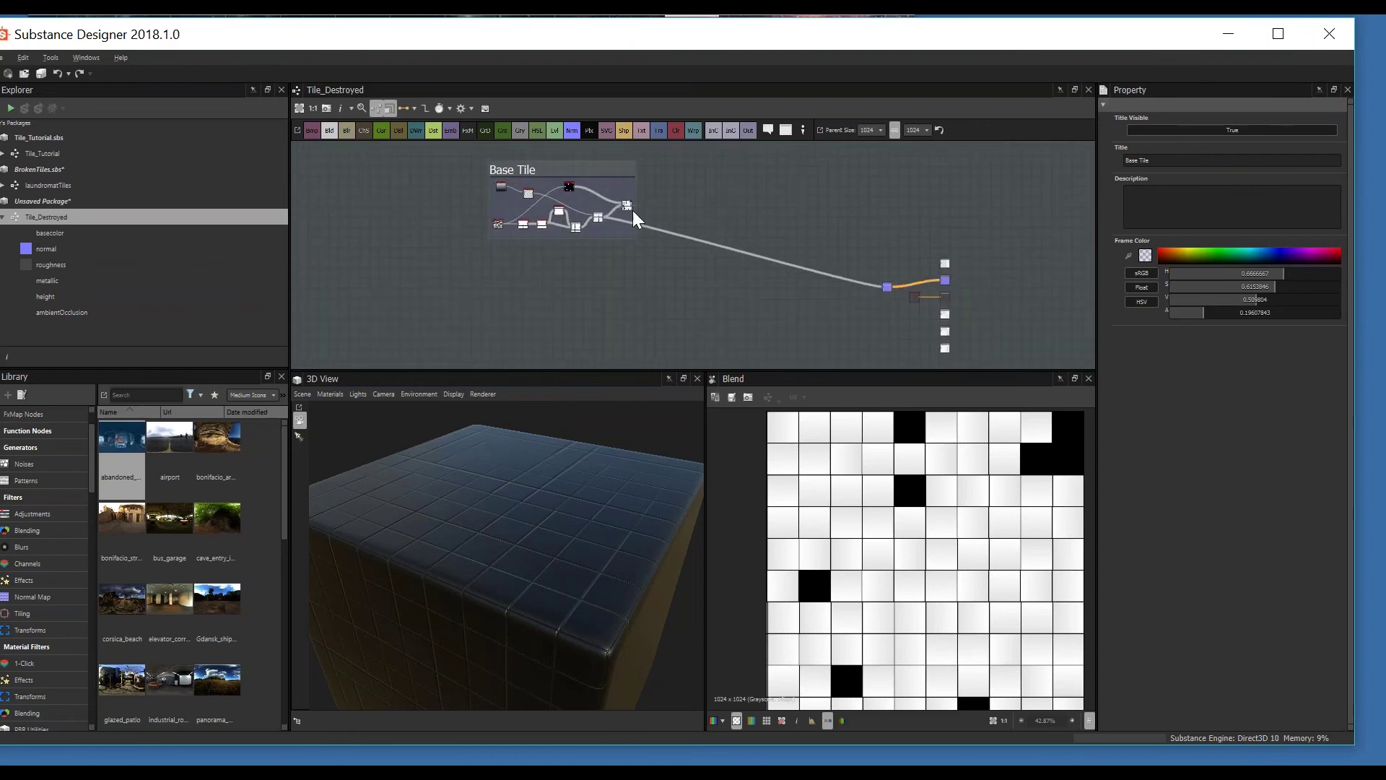
scroll(631, 207, "up", 2)
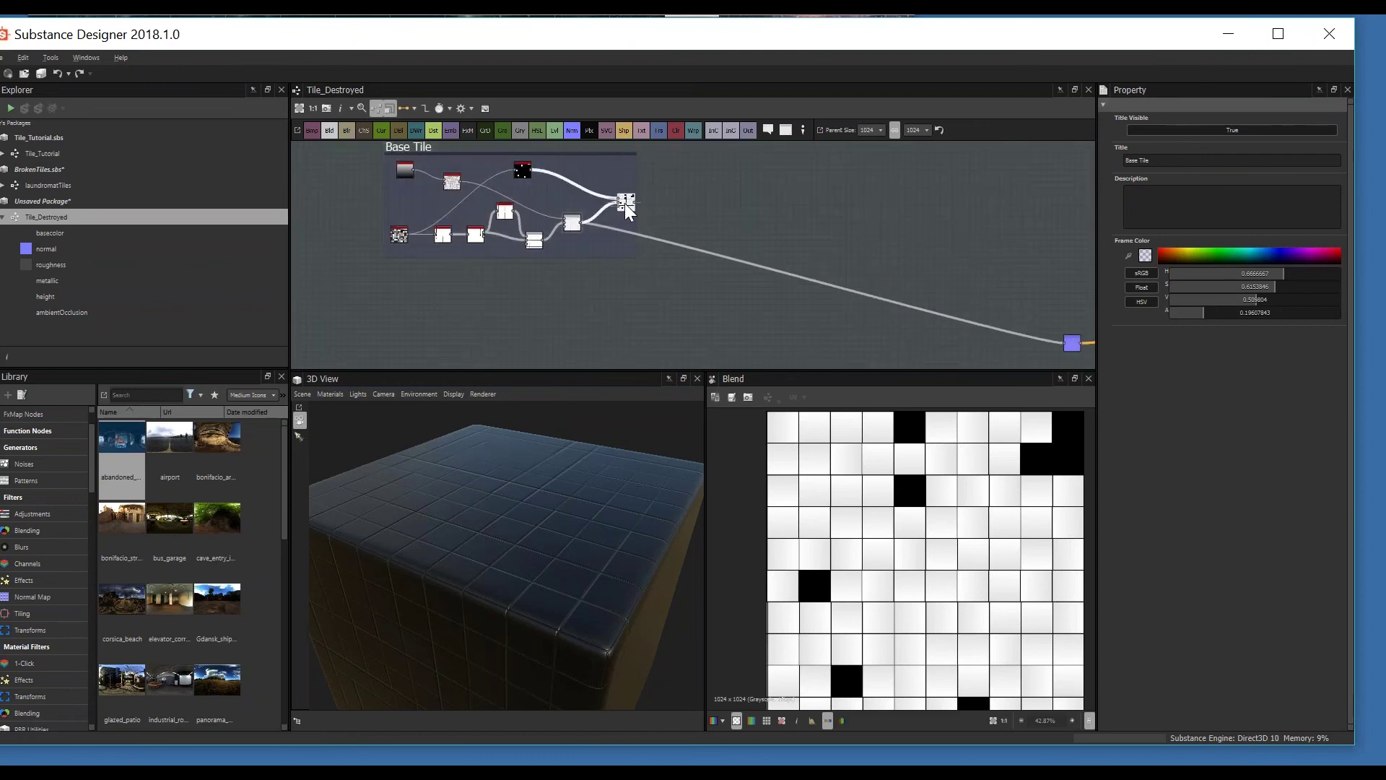
left_click_drag(625, 205, 1038, 333)
scroll(1037, 333, "down", 2)
middle_click_drag(607, 214, 686, 201)
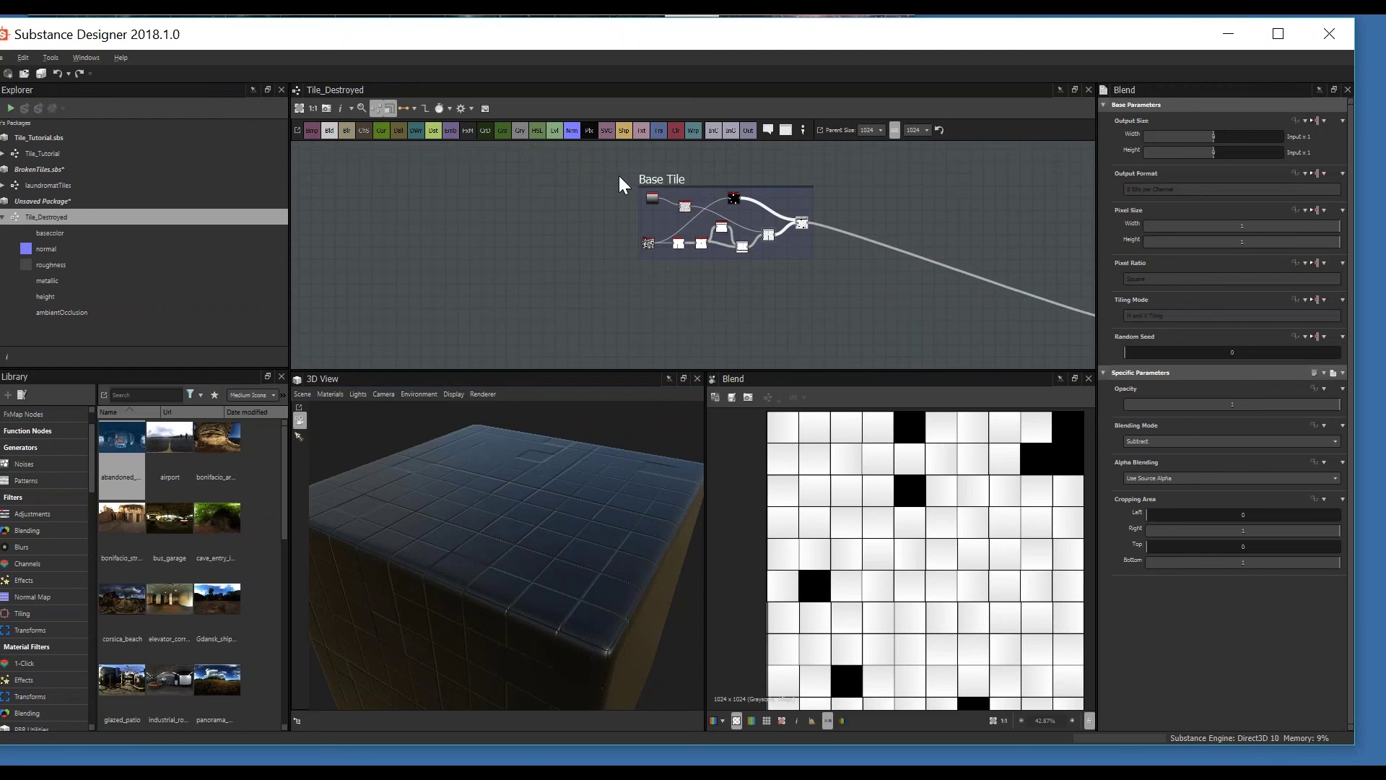
left_click_drag(619, 176, 868, 304)
middle_click_drag(774, 219, 764, 271)
left_click_drag(617, 186, 825, 324)
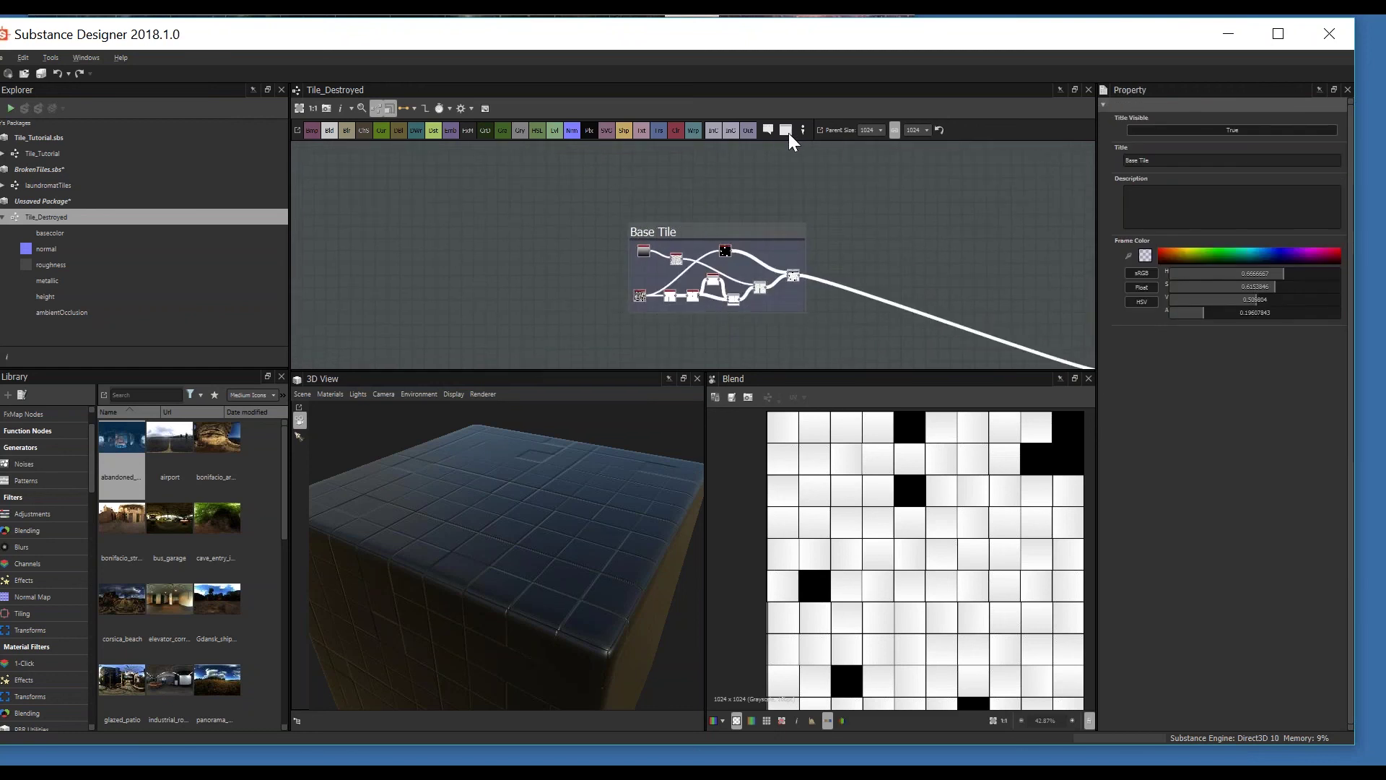
left_click(948, 352)
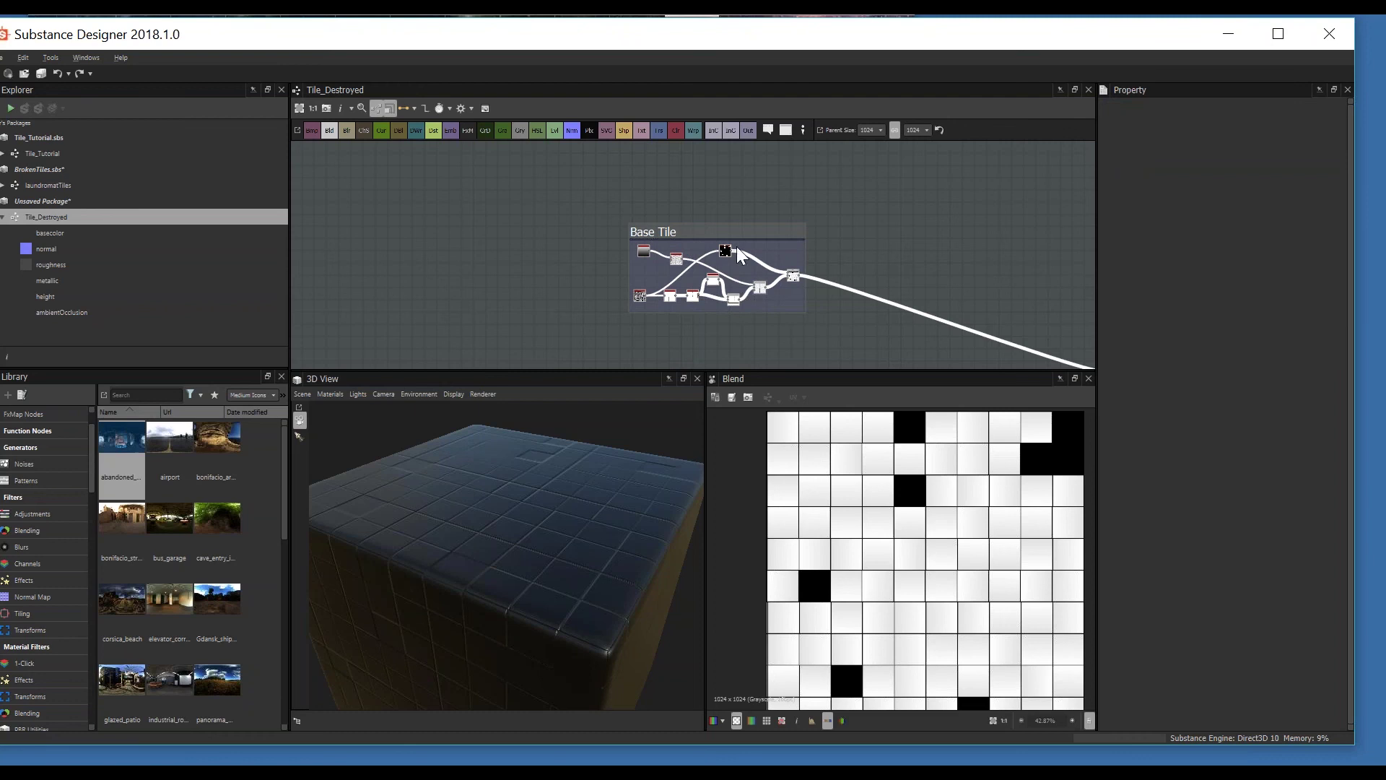
middle_click_drag(715, 251, 712, 235)
scroll(767, 258, "up", 2)
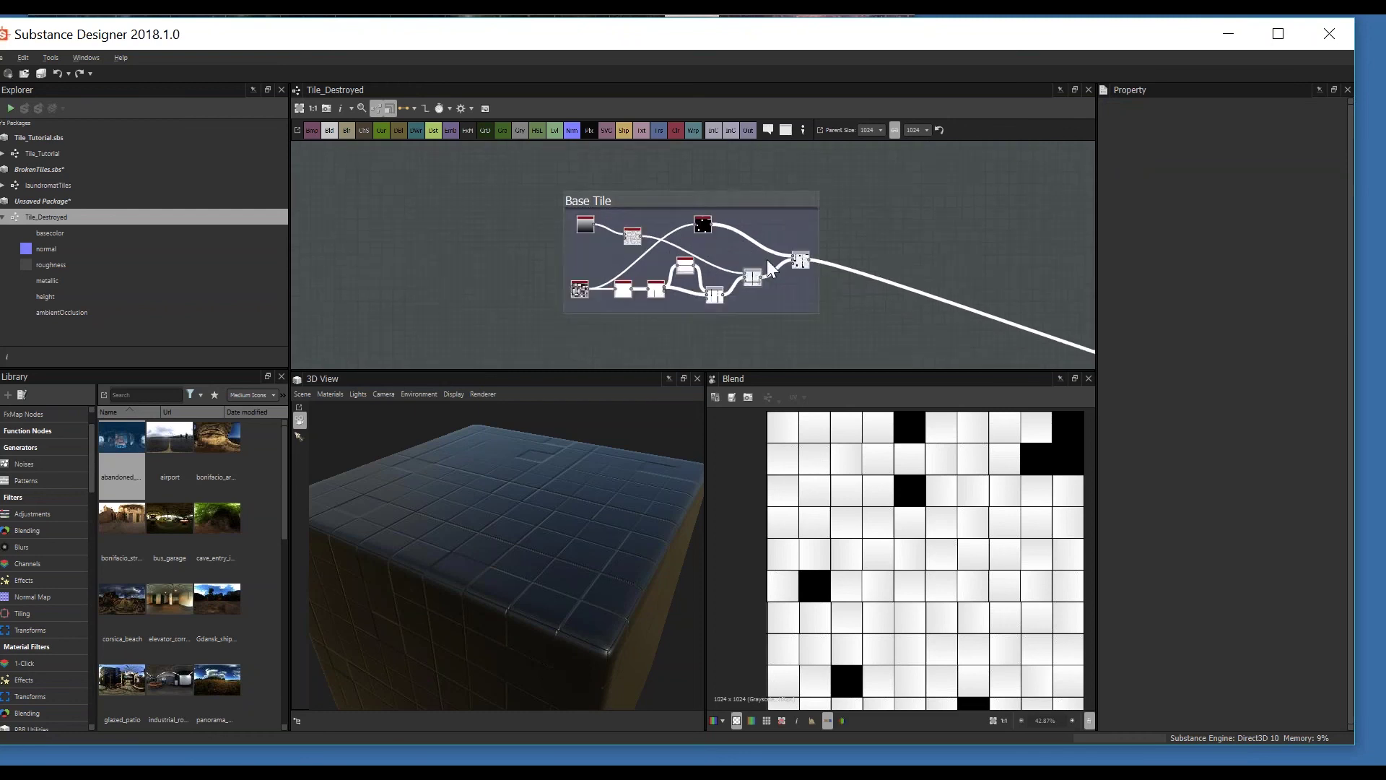
scroll(777, 244, "down", 2)
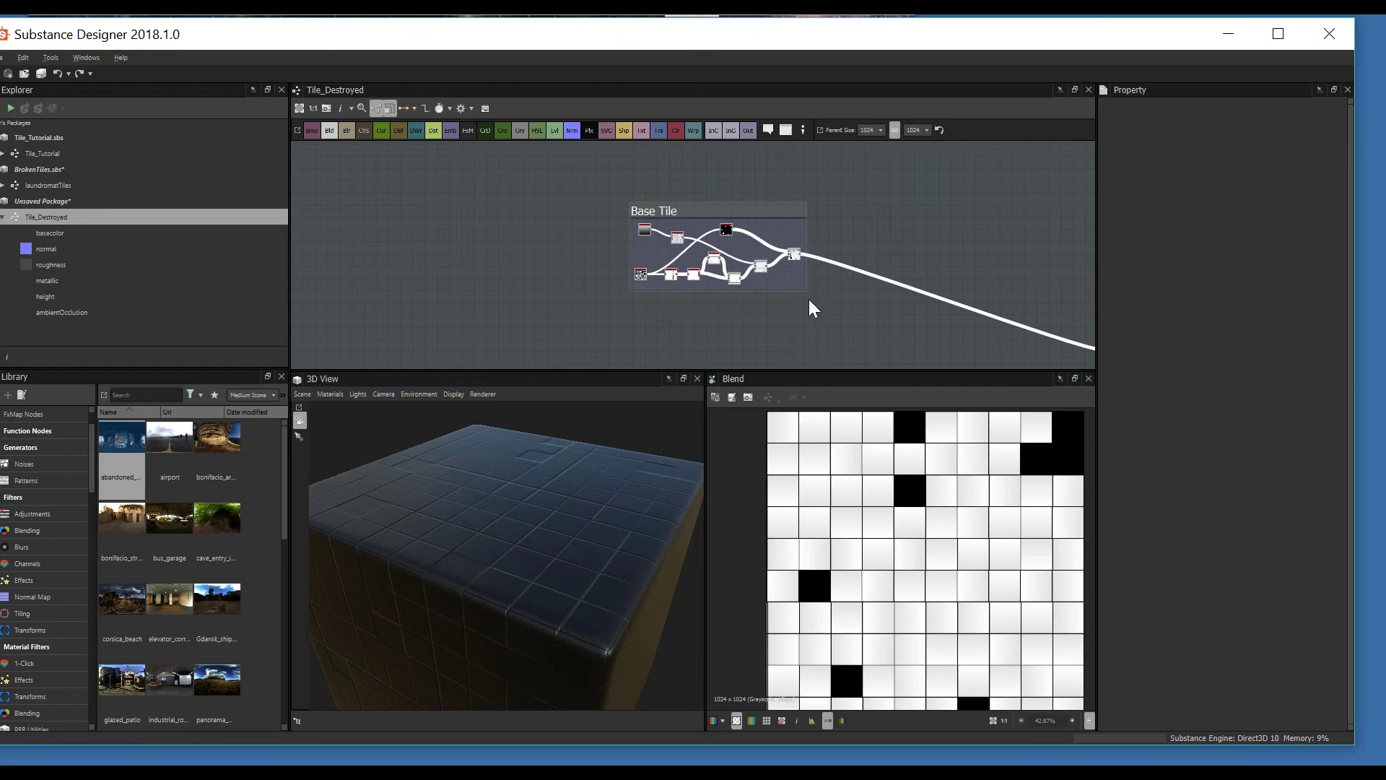
Step: Widen the Base Tile frame slightly on the side of the subtracting Blend node
scroll(809, 298, "up", 5)
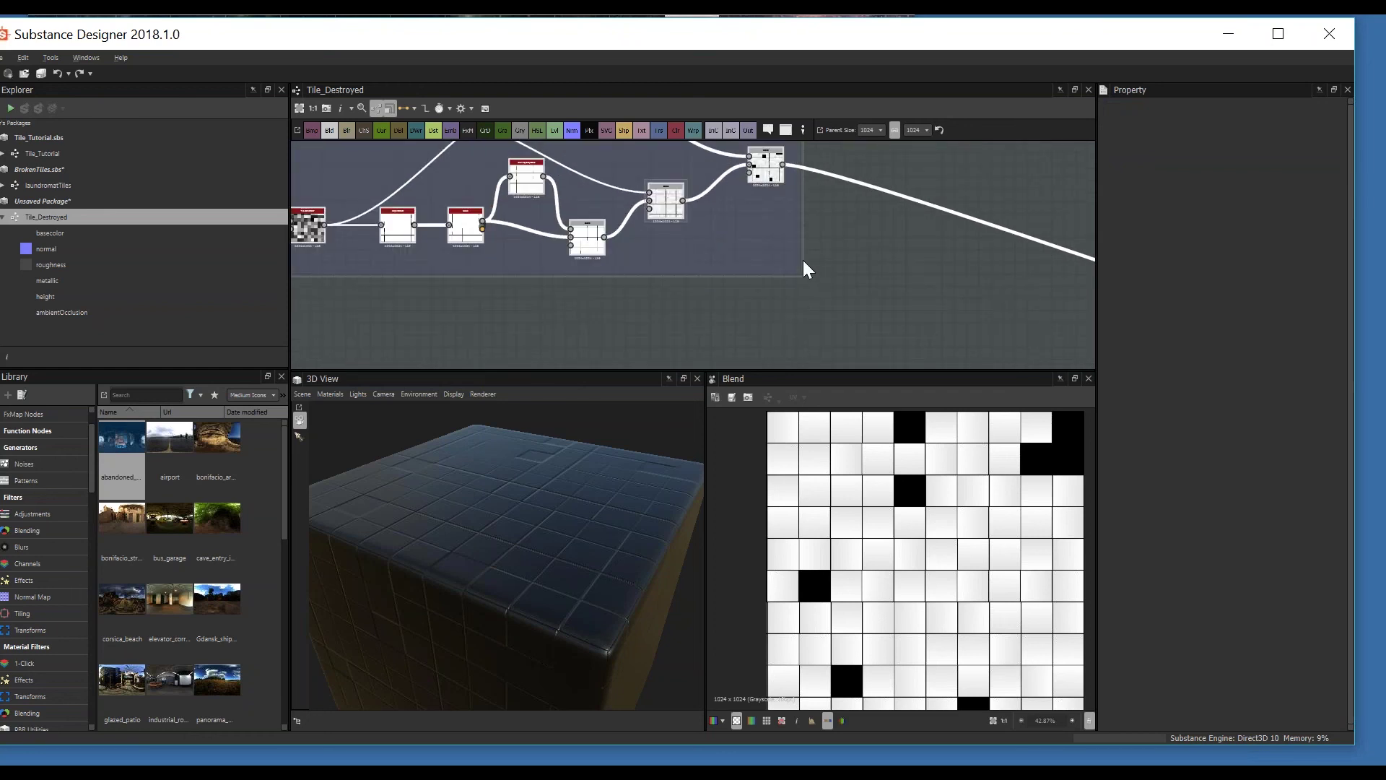
scroll(804, 206, "up", 1)
middle_click_drag(804, 206, 799, 278)
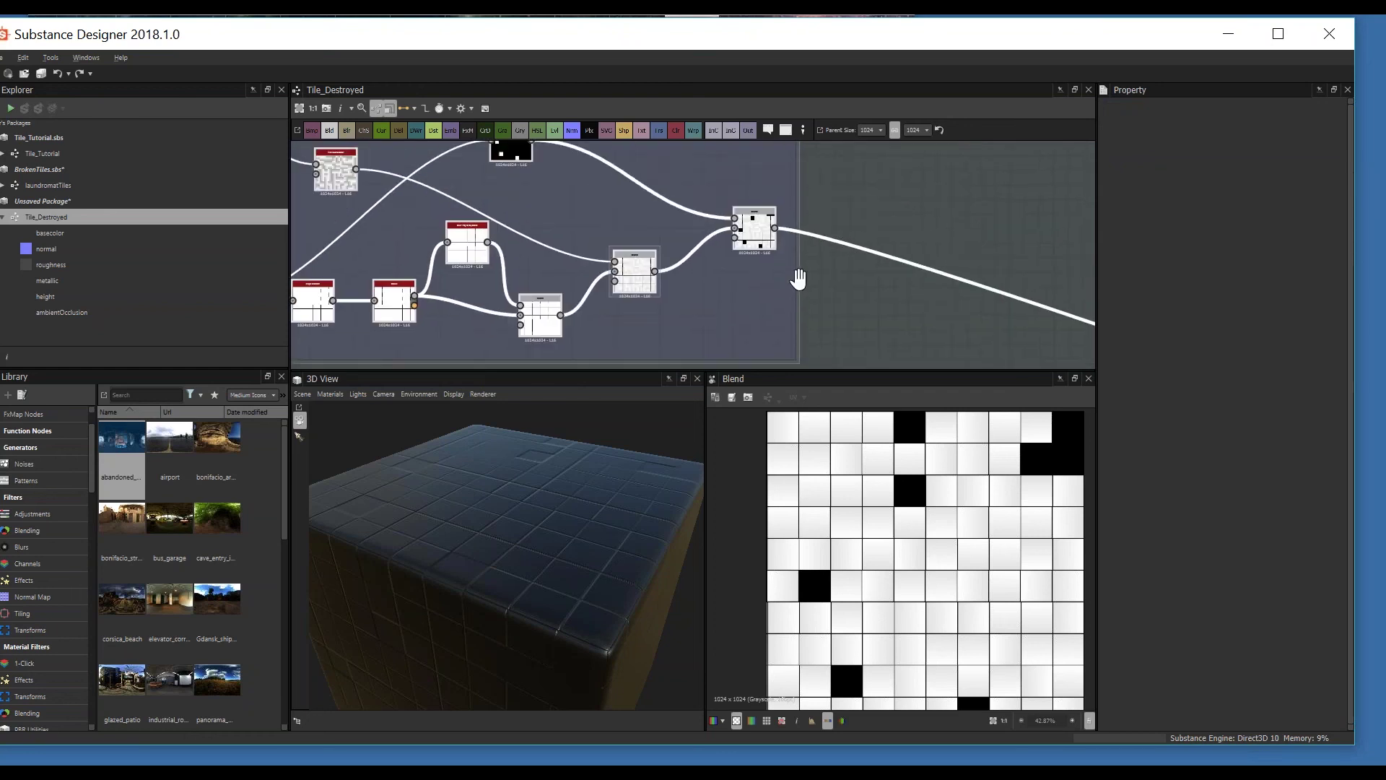
mouse_move(799, 203)
left_mouse_down()
mouse_move(1012, 217)
mouse_move(811, 210)
left_mouse_up()
scroll(774, 244, "down", 2)
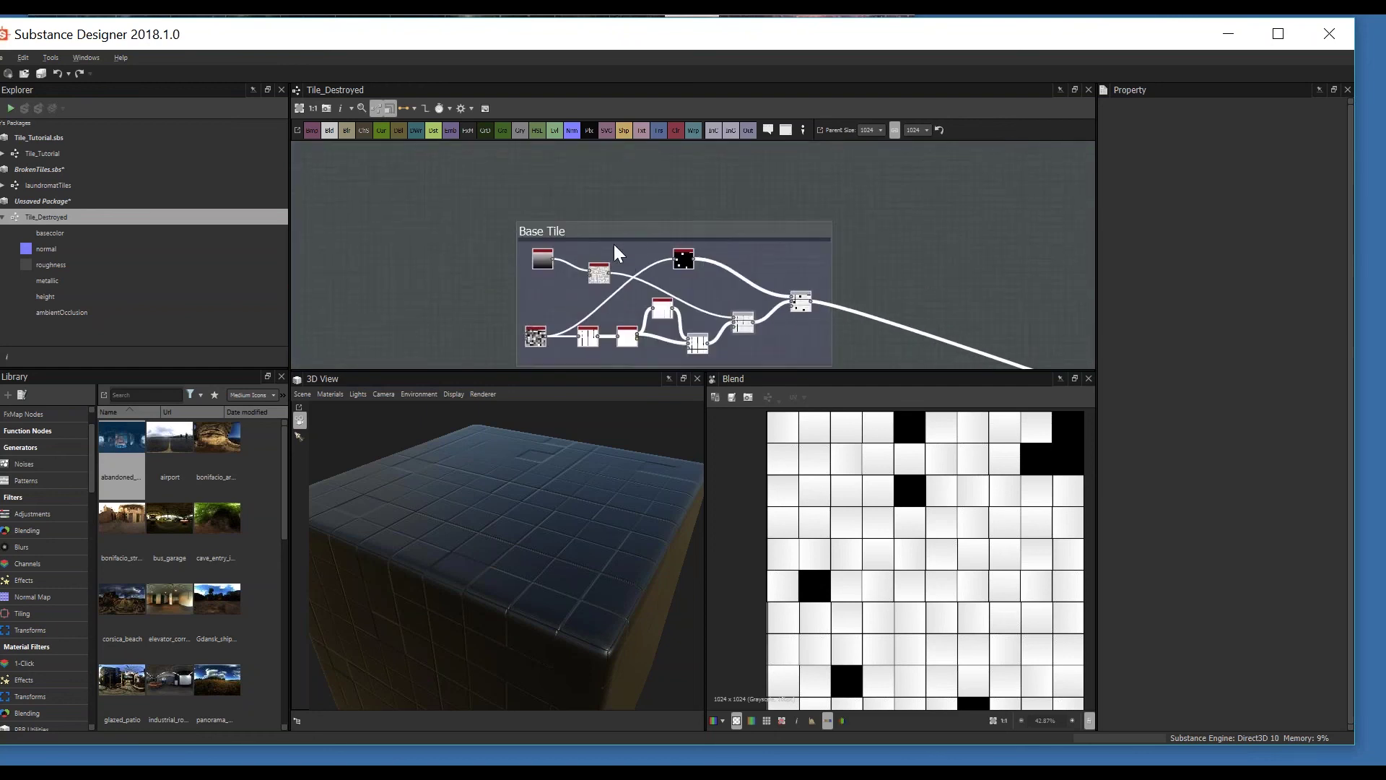
scroll(713, 268, "down", 2)
scroll(700, 257, "up", 5)
scroll(711, 249, "down", 4)
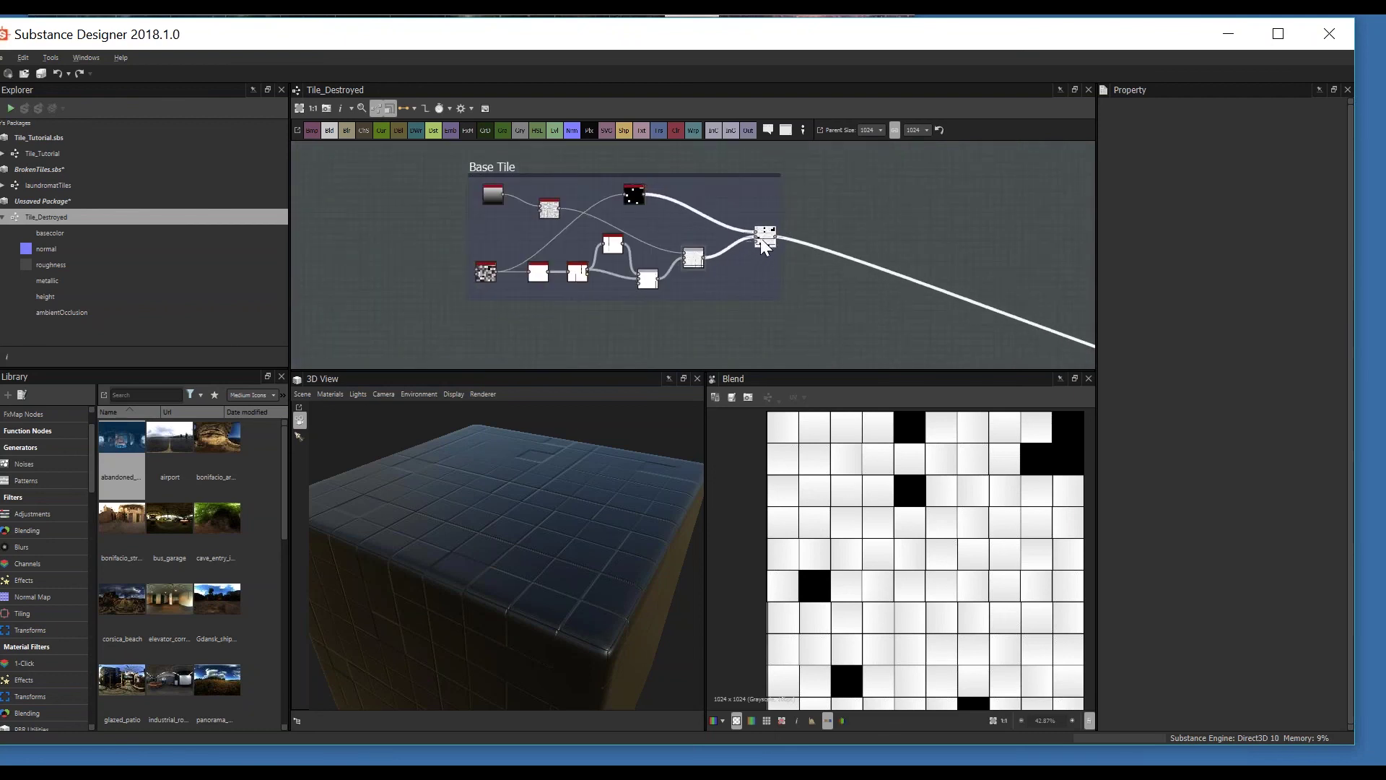
scroll(755, 237, "up", 1)
scroll(760, 236, "up", 2)
scroll(683, 235, "down", 4)
middle_click_drag(683, 238, 792, 263)
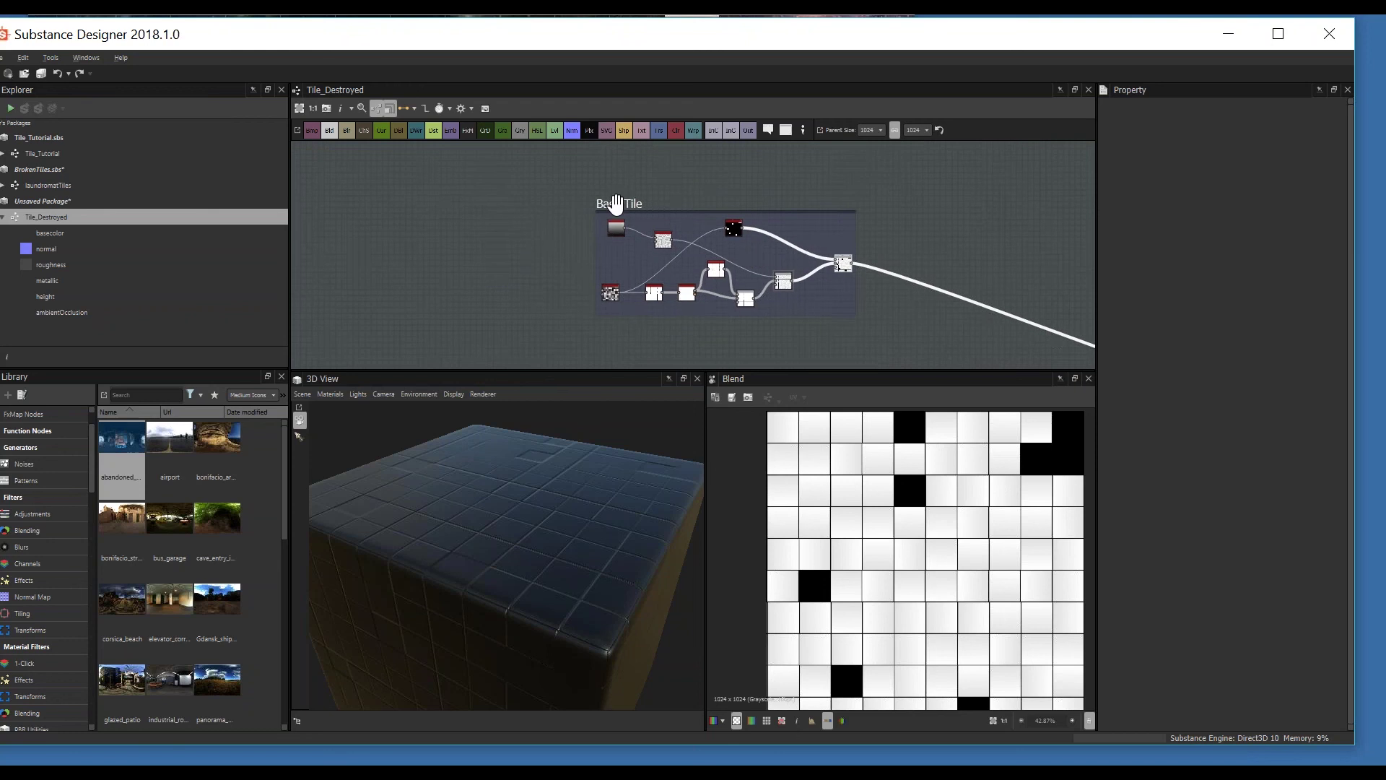
left_click_drag(614, 204, 517, 202)
scroll(728, 282, "up", 2)
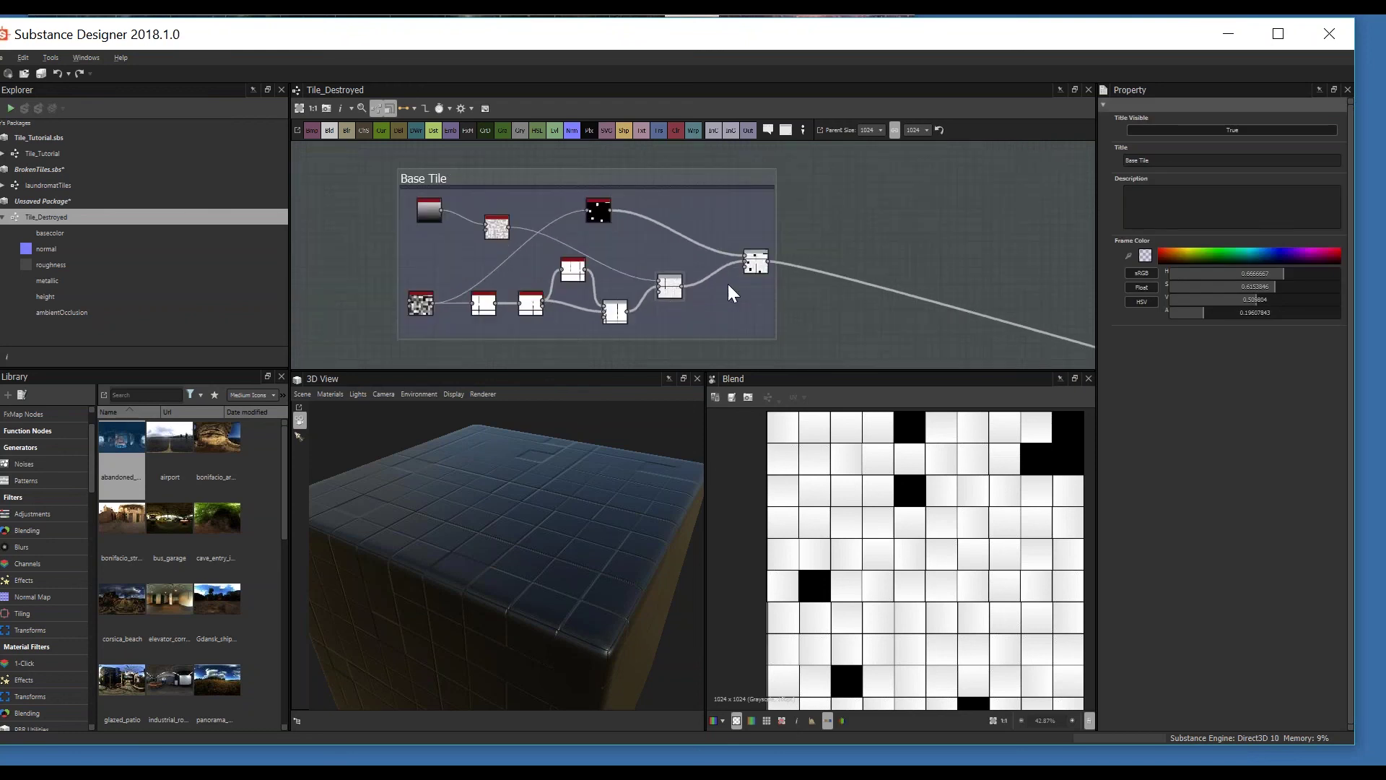
Step: Adjust the subtracting Blend node's position near the frame's edge and widen the Base Tile frame to enclose it
left_click_drag(756, 248, 751, 254)
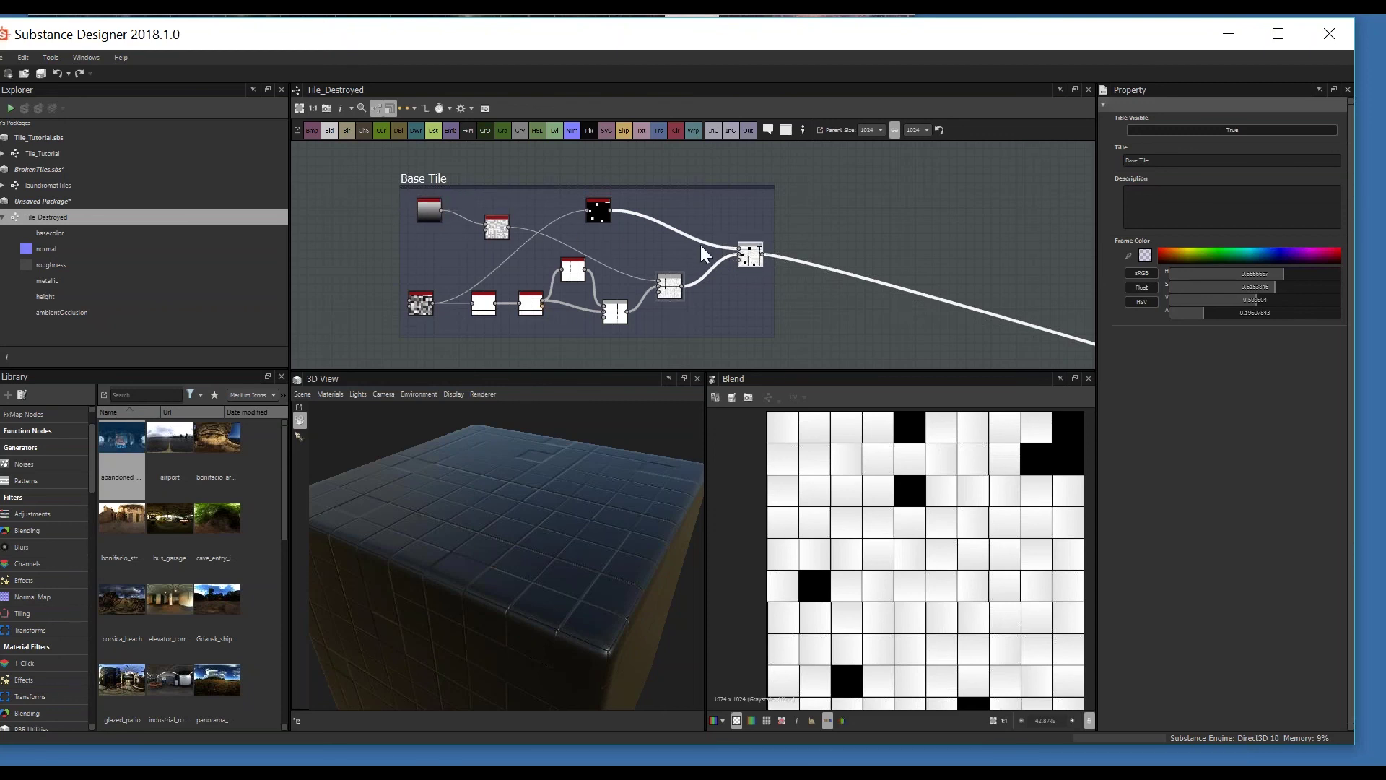
left_click(752, 257)
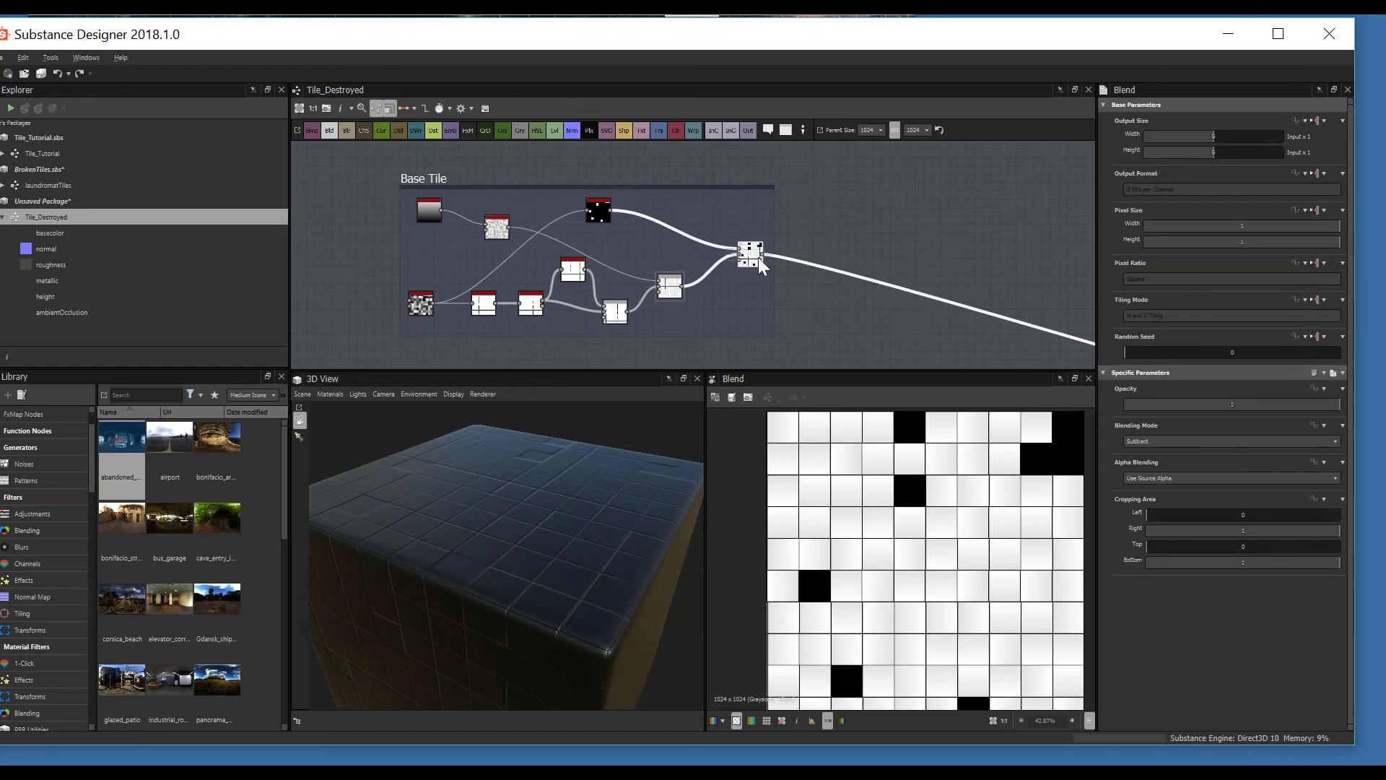
mouse_move(756, 255)
left_mouse_down()
mouse_move(936, 243)
mouse_move(767, 247)
mouse_move(755, 260)
left_mouse_up()
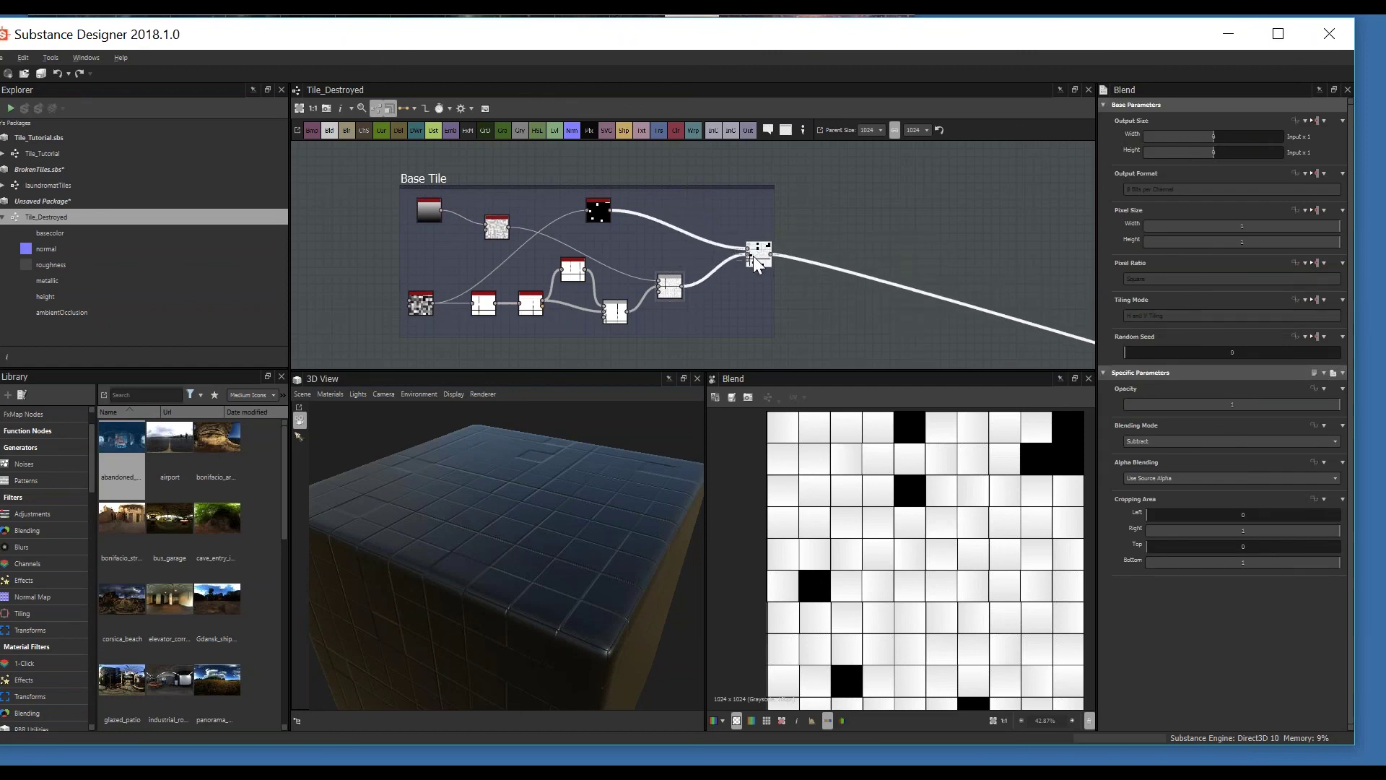
left_click(781, 182)
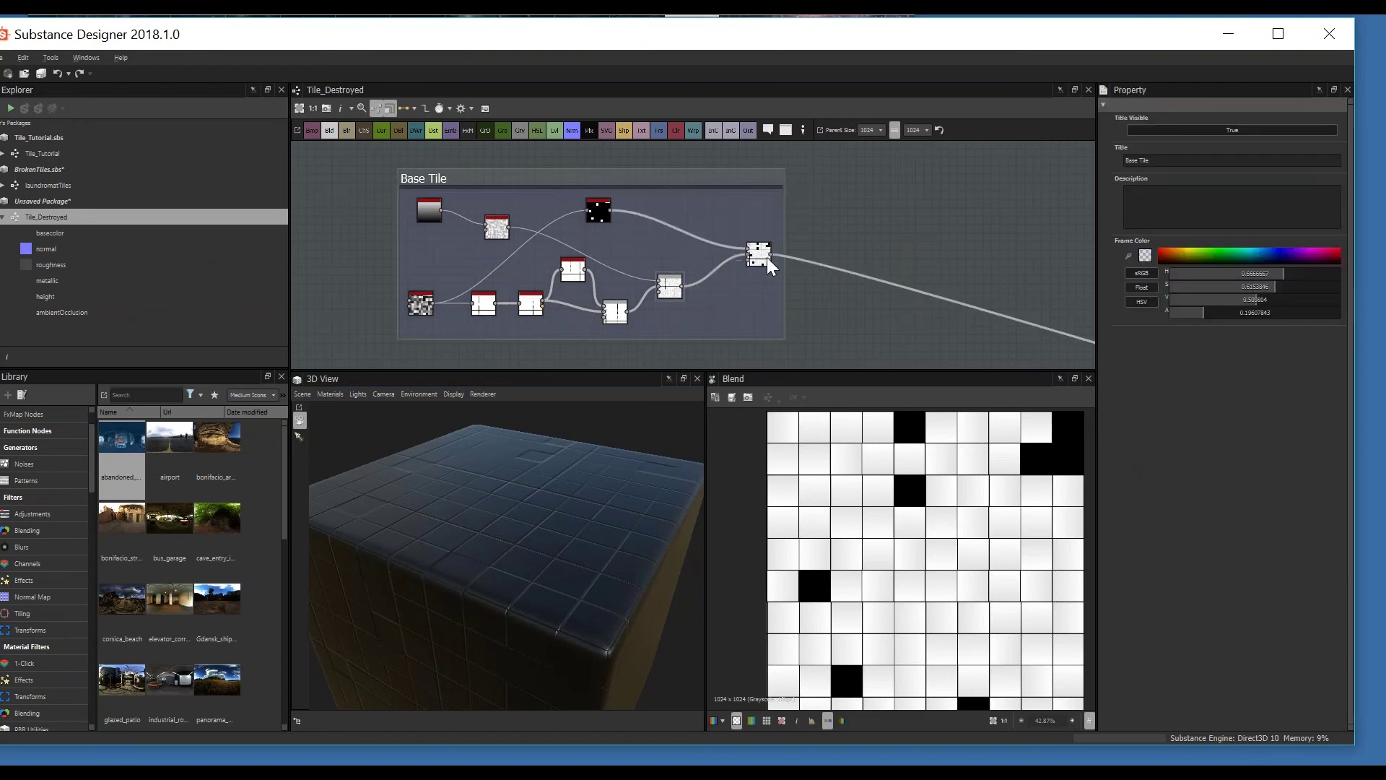
Step: Try a tighter layout with the subtracting Blend and Histogram Scan stacked above the multiplied Blend, and undo both moves
left_click_drag(778, 254, 592, 218)
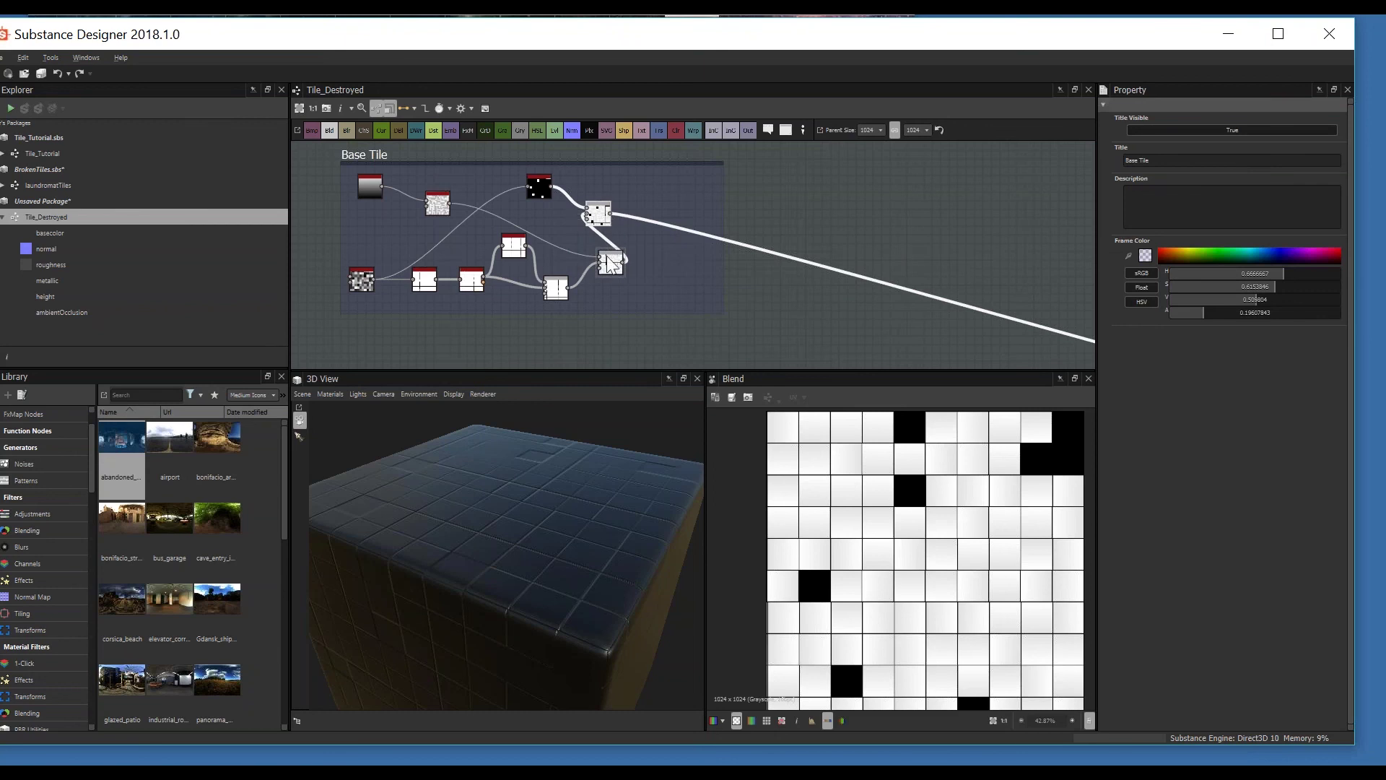
left_click_drag(548, 191, 613, 187)
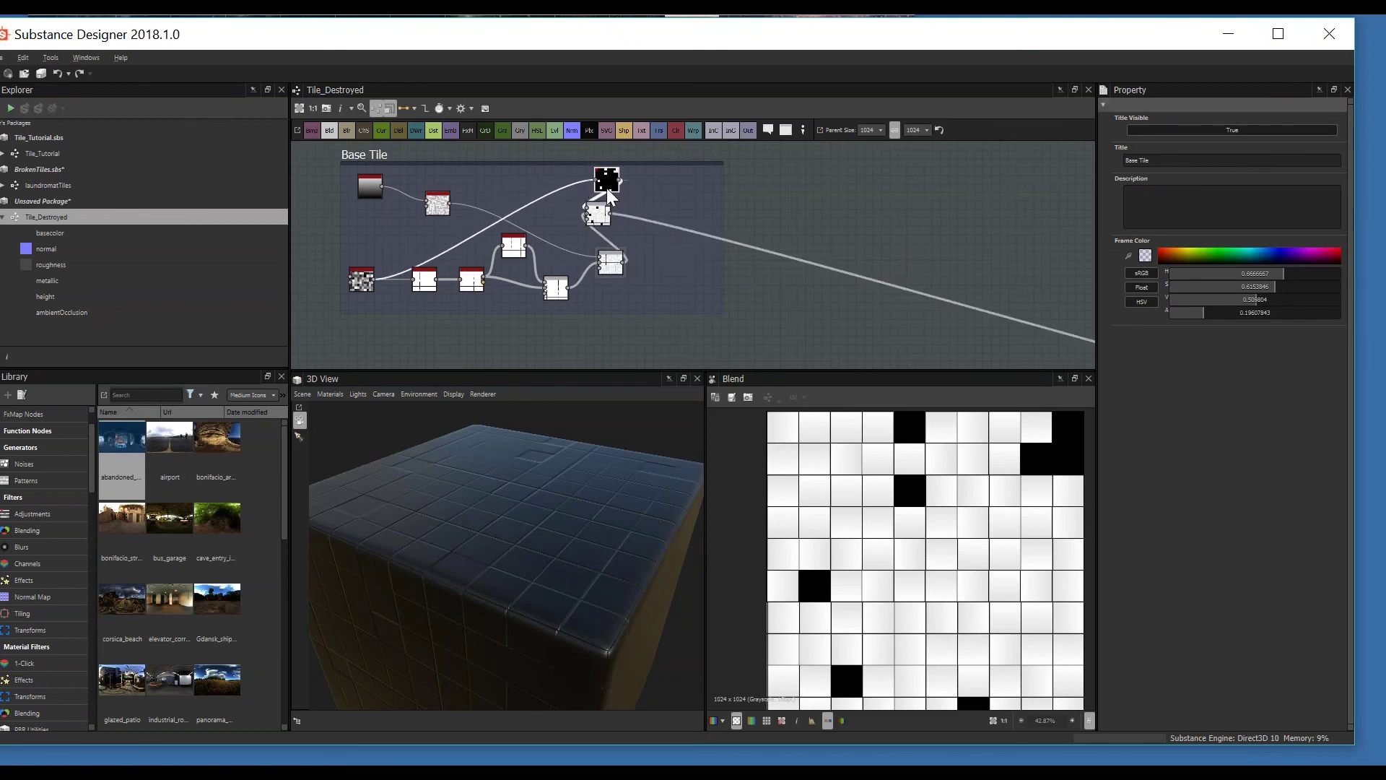
left_click(606, 188)
key("ctrl+z")
key("ctrl+z")
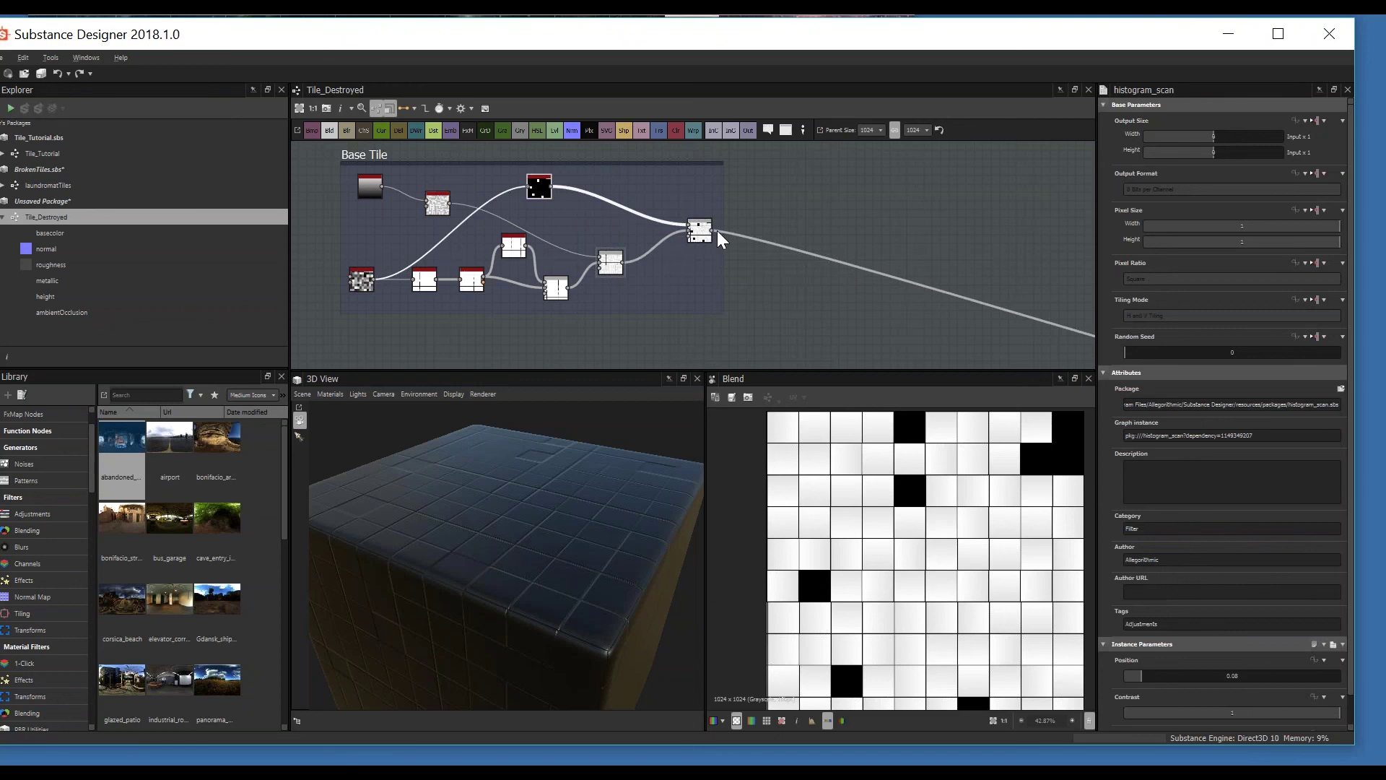
Step: Link the subtracting Blend node's output in the Base Tile frame to the Normal node's input again
left_click_drag(710, 232, 831, 297)
middle_click_drag(832, 298, 743, 257)
scroll(746, 257, "down", 3)
middle_click_drag(975, 337, 753, 274)
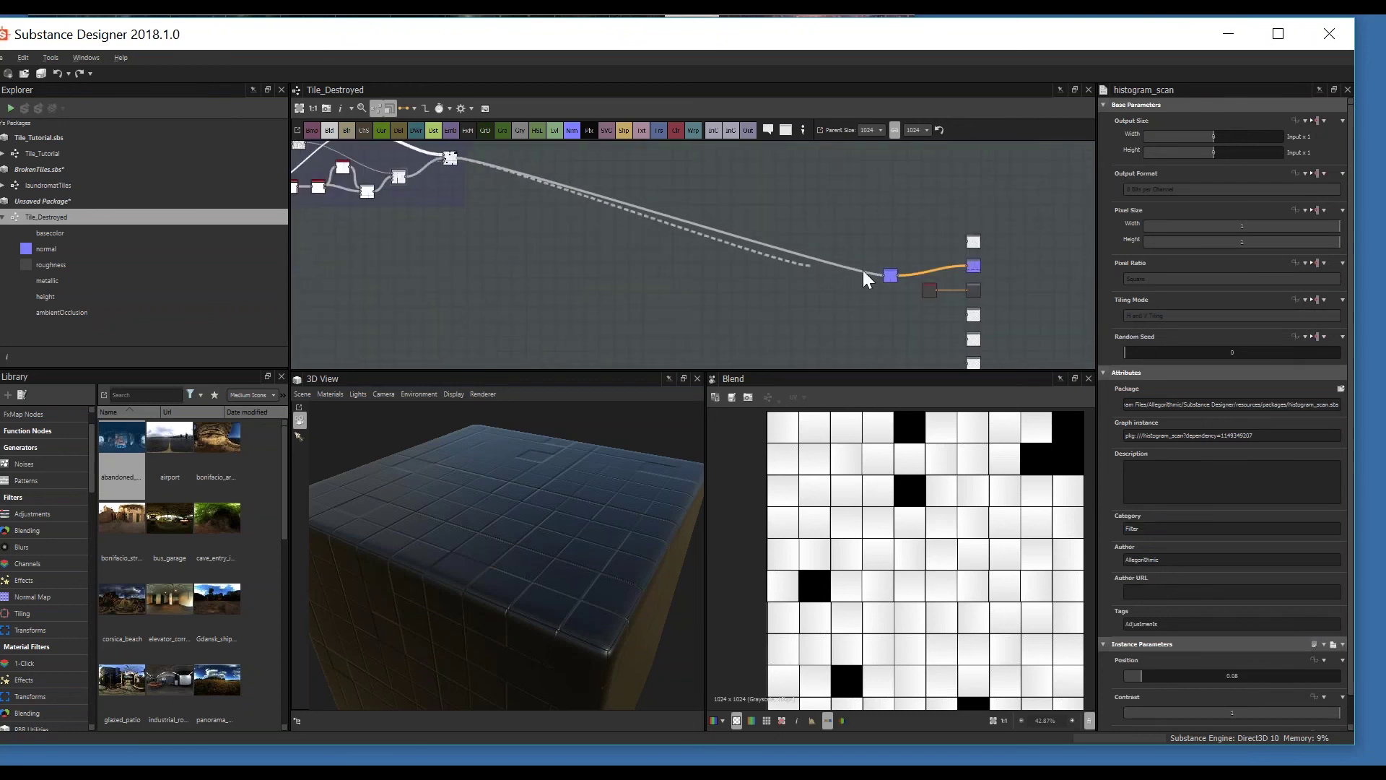
left_click_drag(894, 282, 891, 277)
scroll(712, 325, "down", 3)
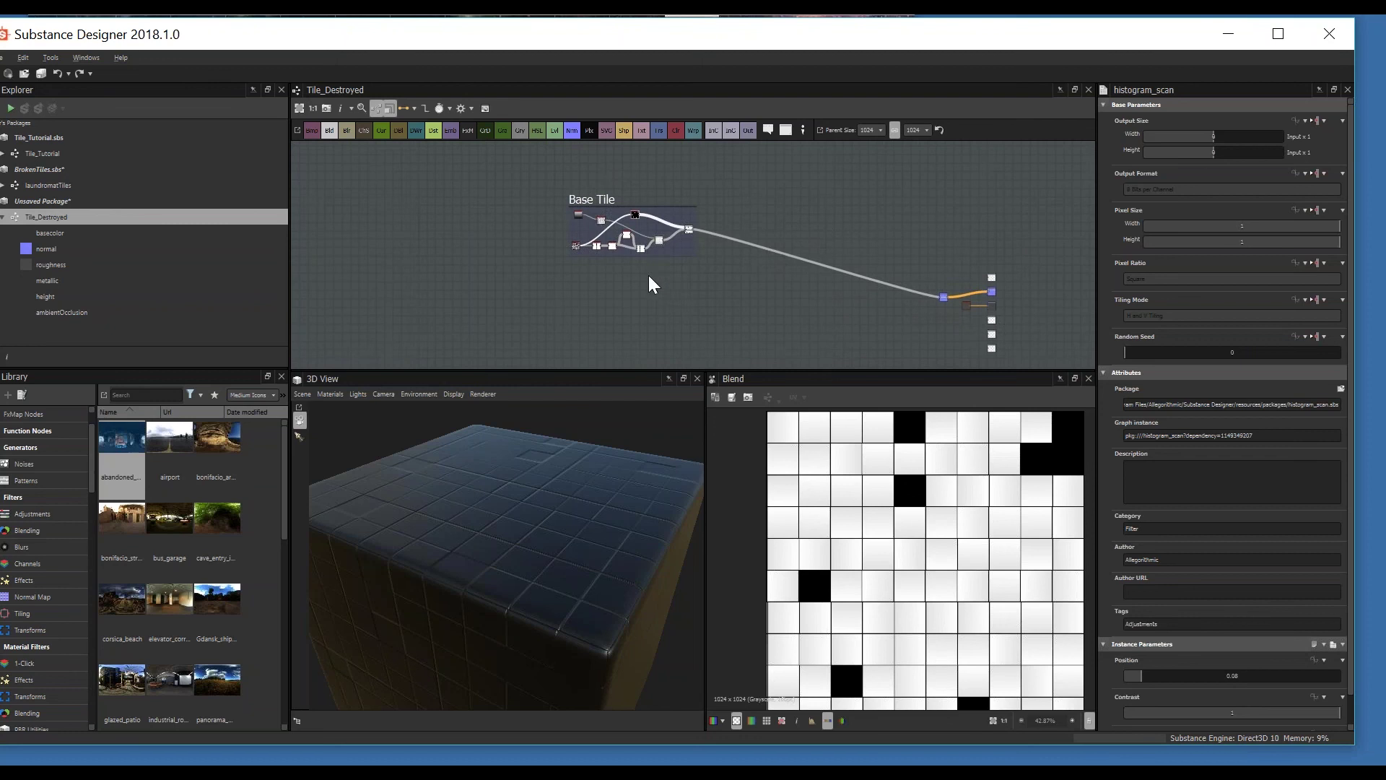
Step: Check the tiles on the 3D preview cube and add a Cells 3 noise node below the Base Tile frame
left_click(621, 177)
scroll(682, 296, "up", 2)
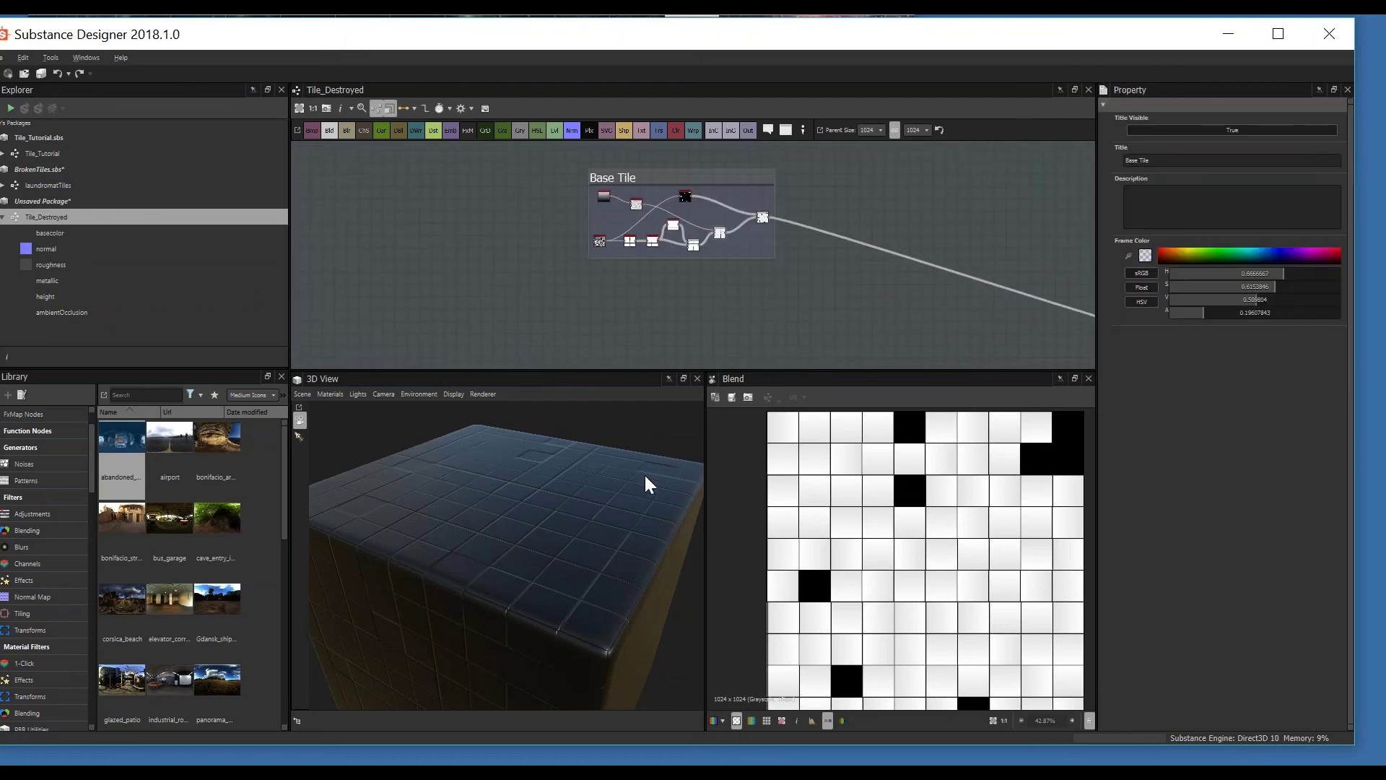
left_click_drag(650, 483, 578, 491)
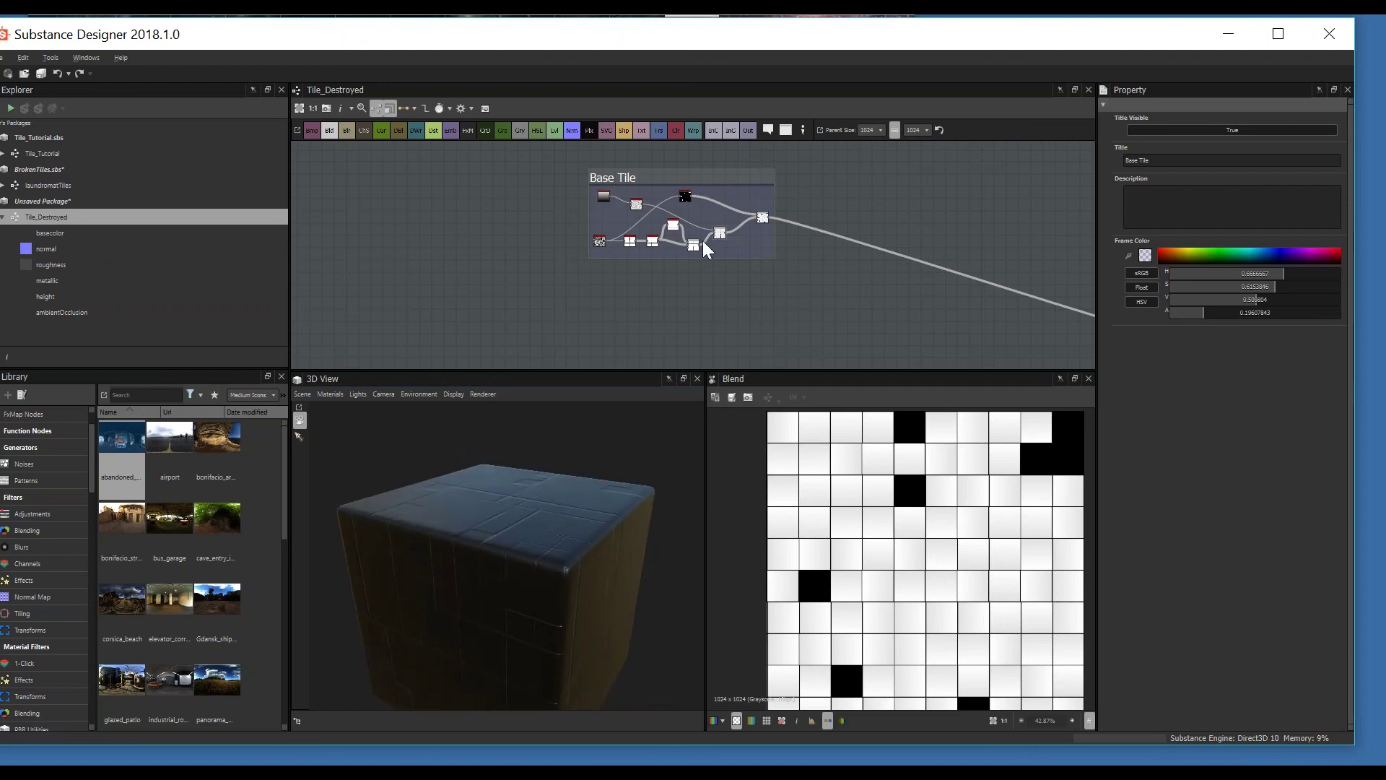
middle_click_drag(651, 266, 643, 208)
middle_click_drag(671, 288, 610, 294)
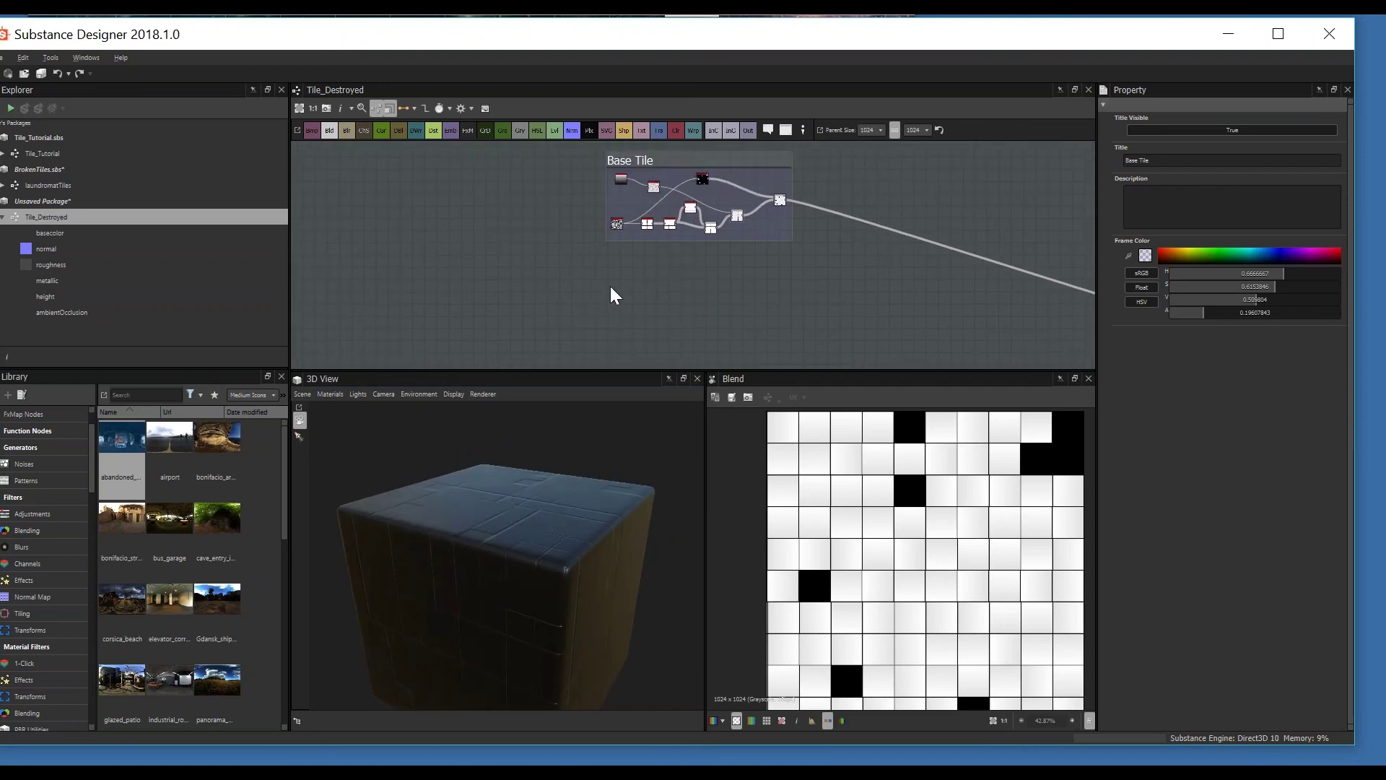
key("space")
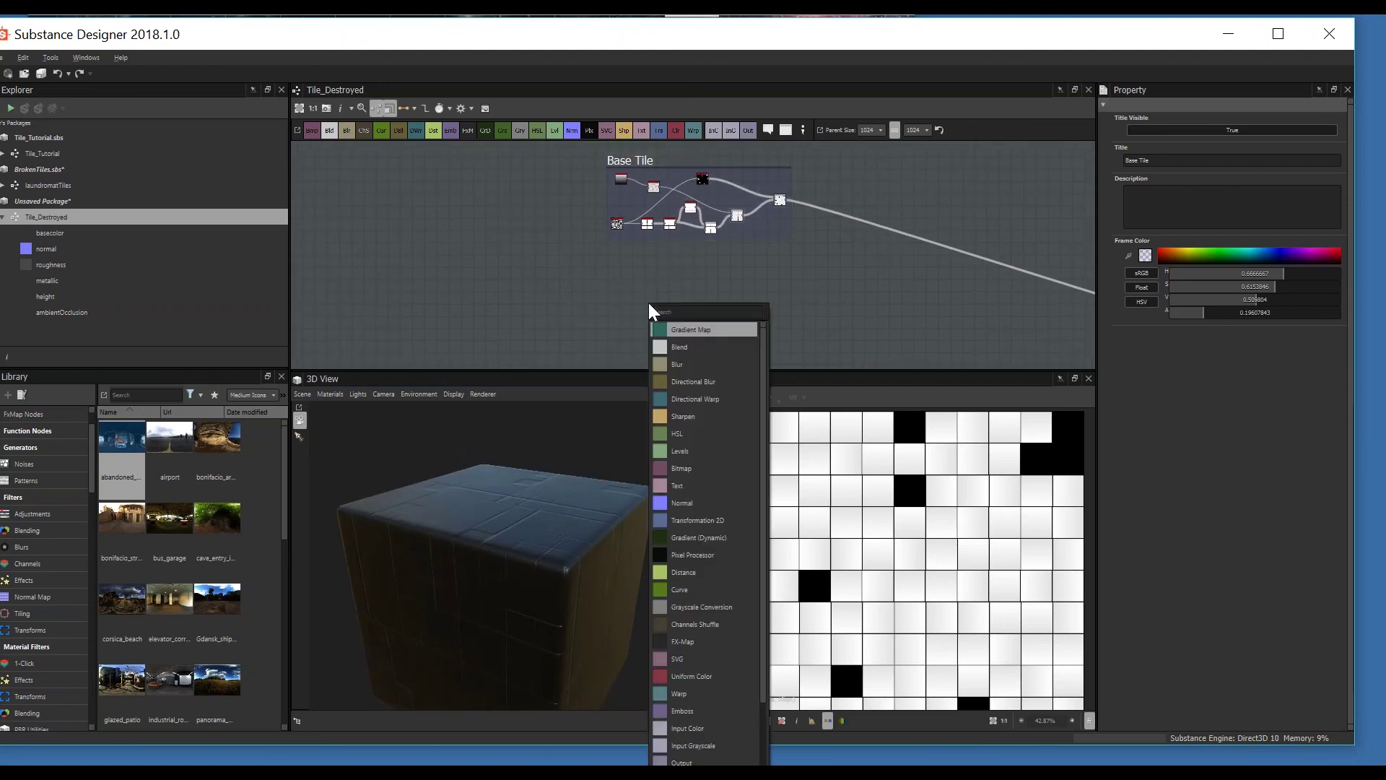
type("cells")
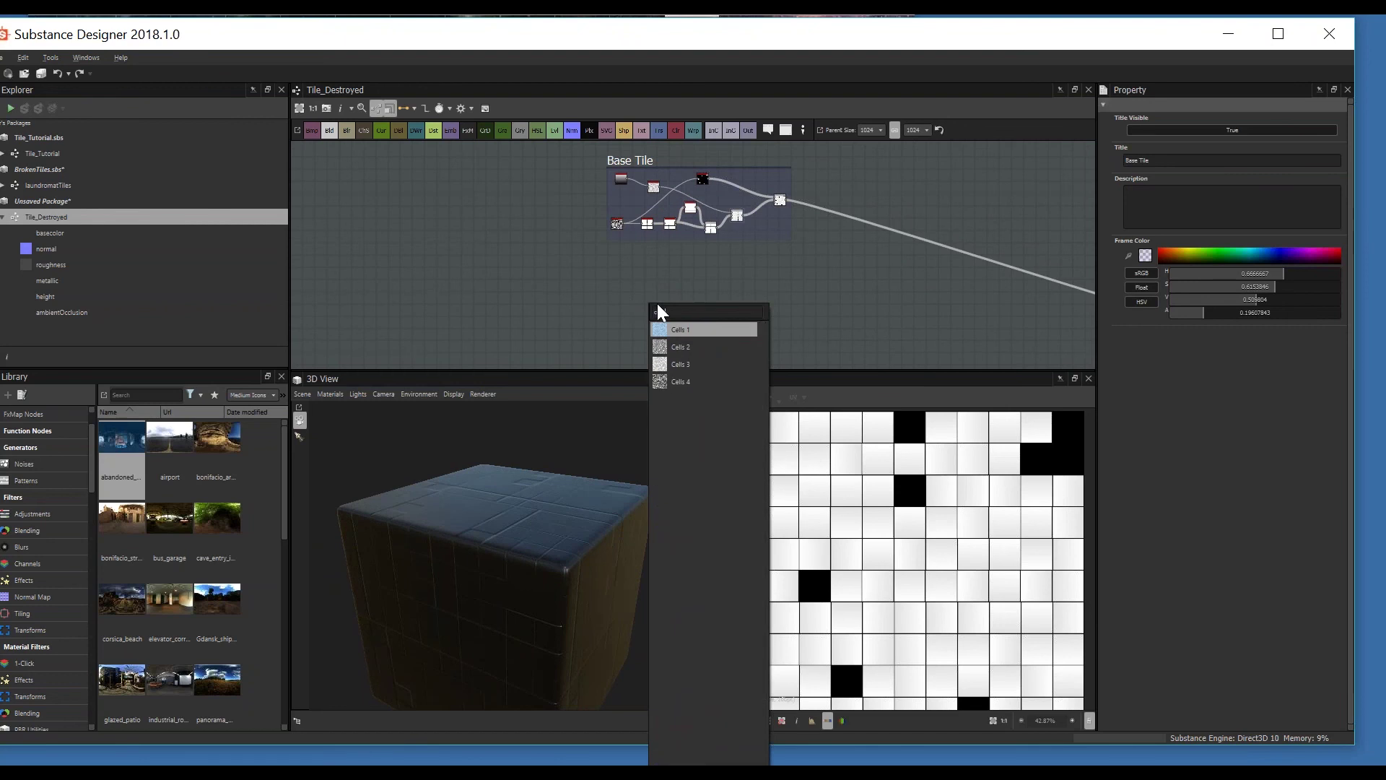
left_click(680, 364)
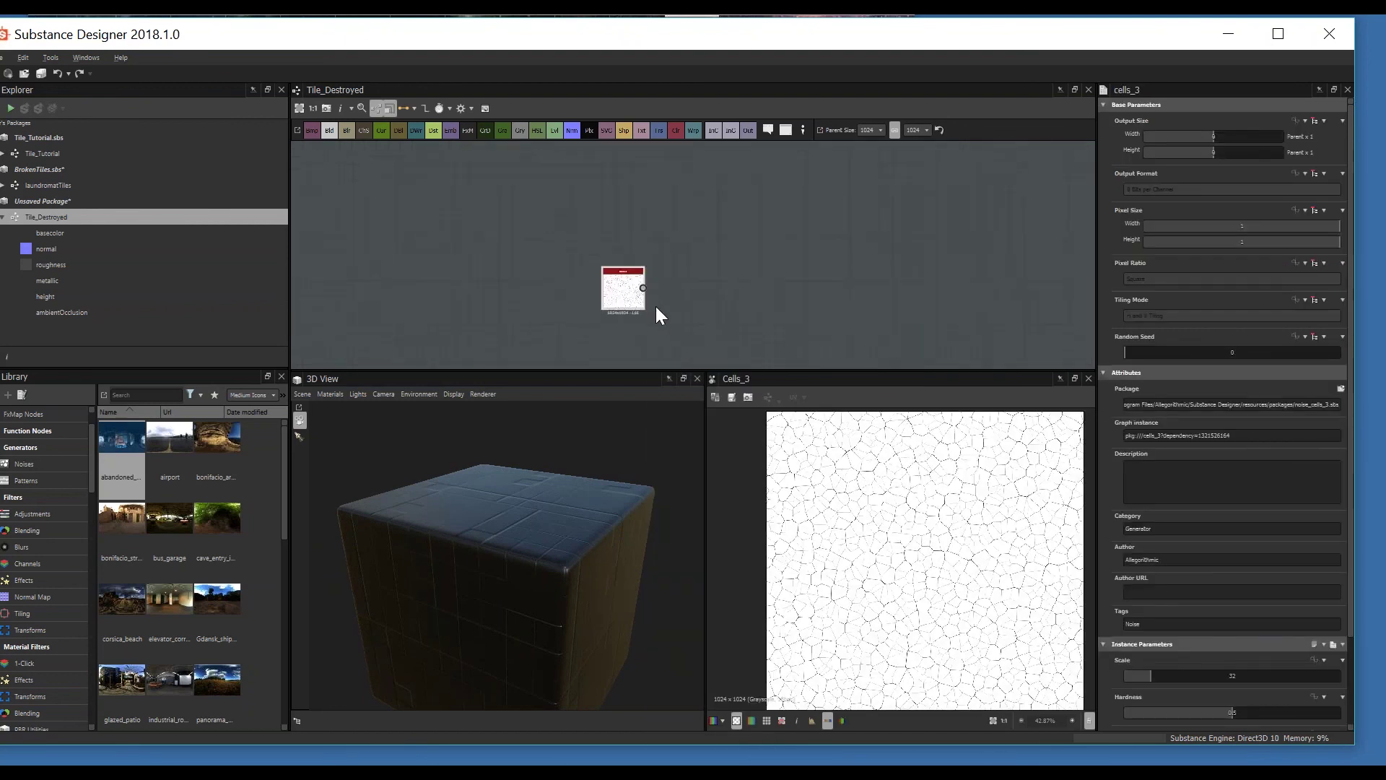
Step: Set the Cells 3 node's Scale to 8 and its Hardness to 0 for large, thinly outlined cells
scroll(635, 307, "up", 5)
scroll(907, 579, "up", 5)
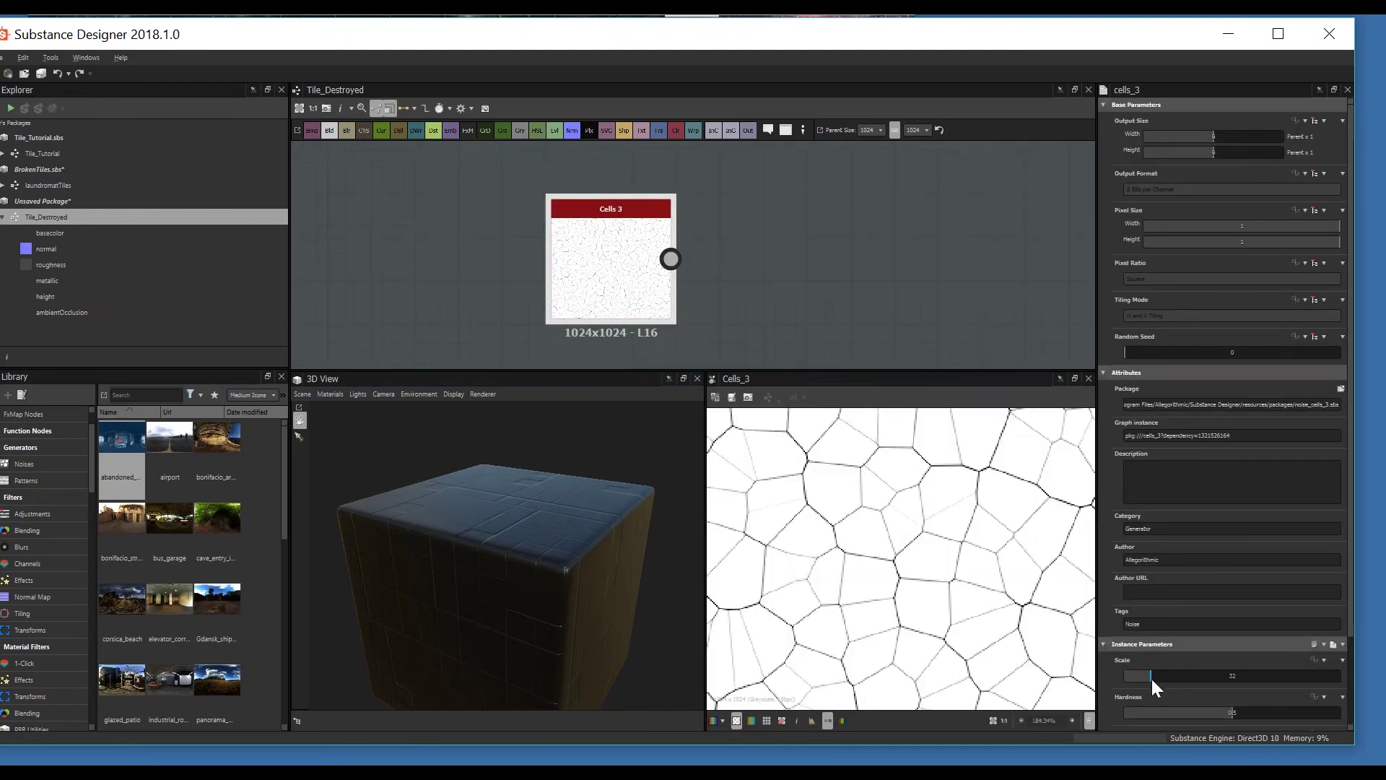
left_click_drag(1151, 679, 1132, 679)
scroll(910, 569, "down", 8)
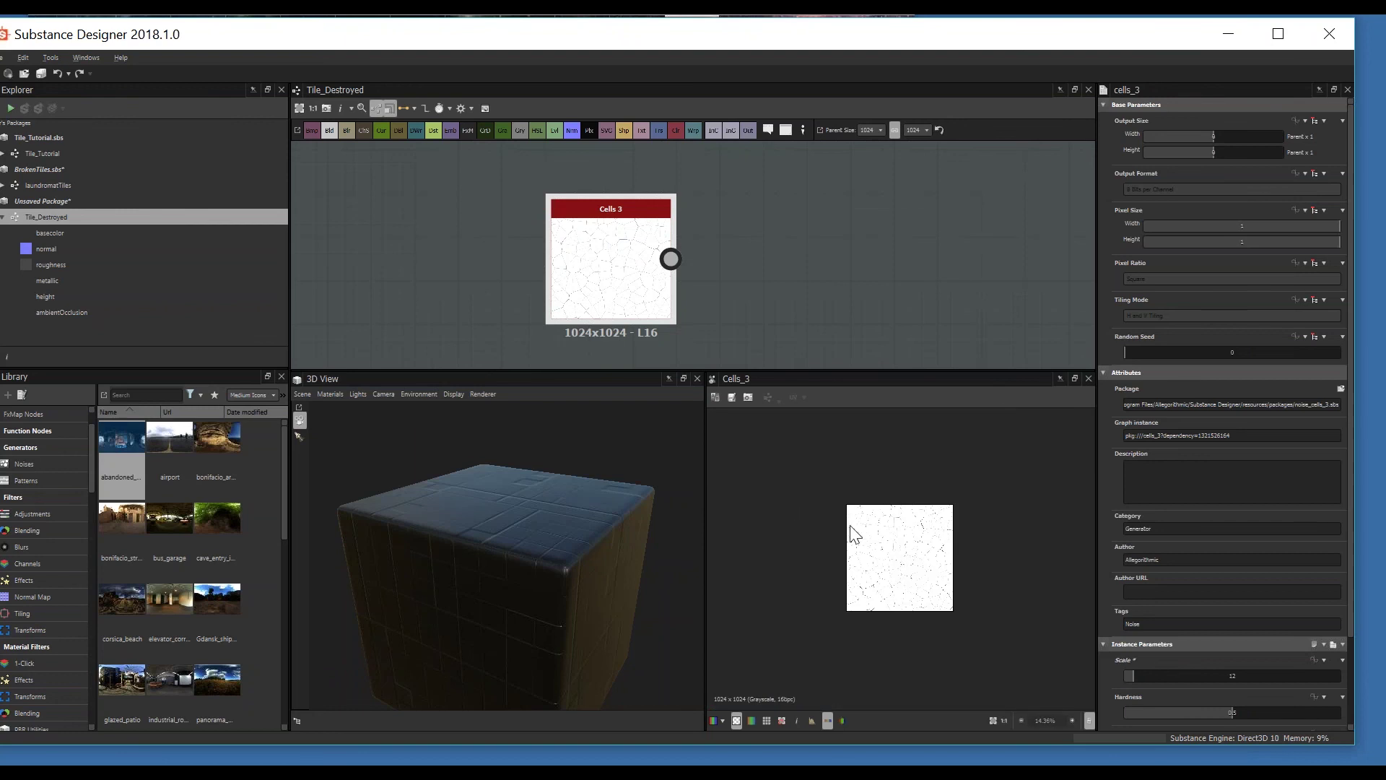
scroll(854, 534, "up", 5)
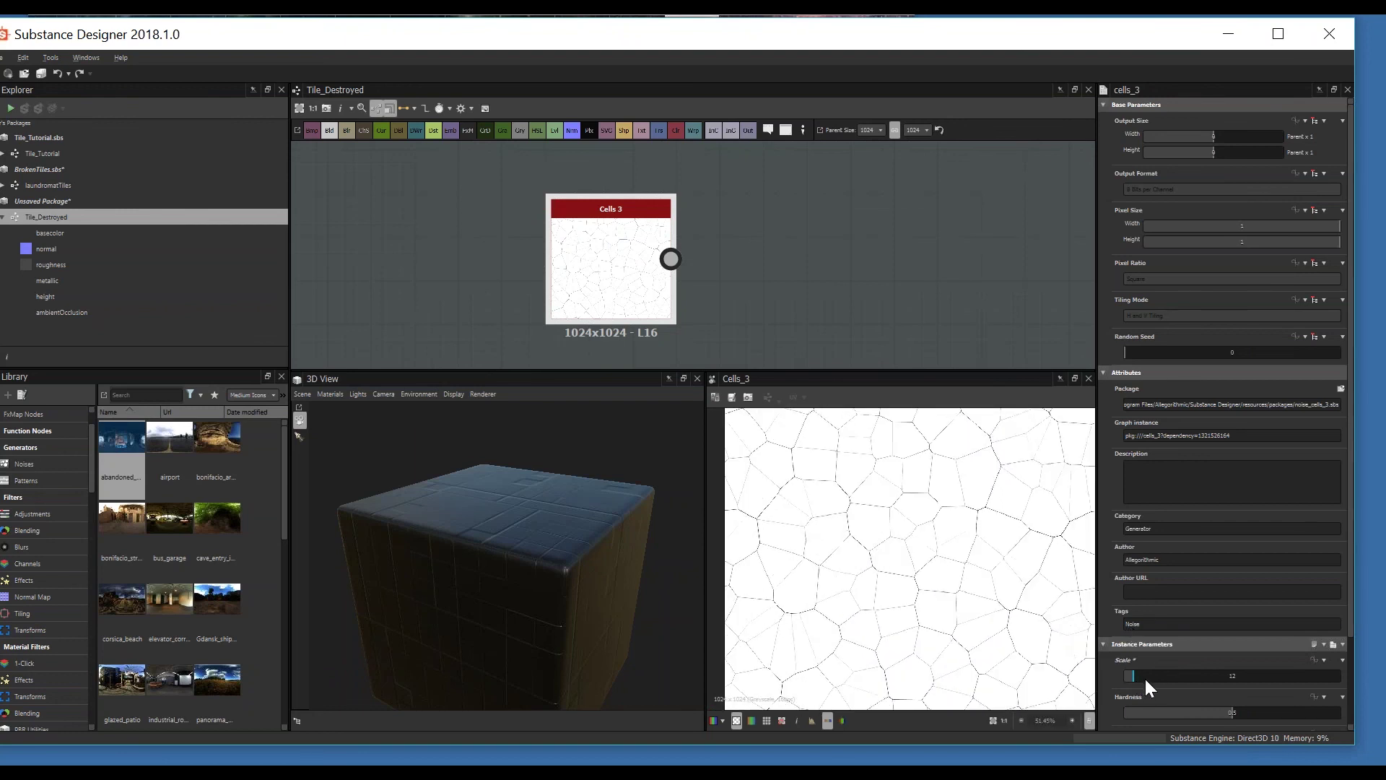
scroll(1219, 715, "down", 3)
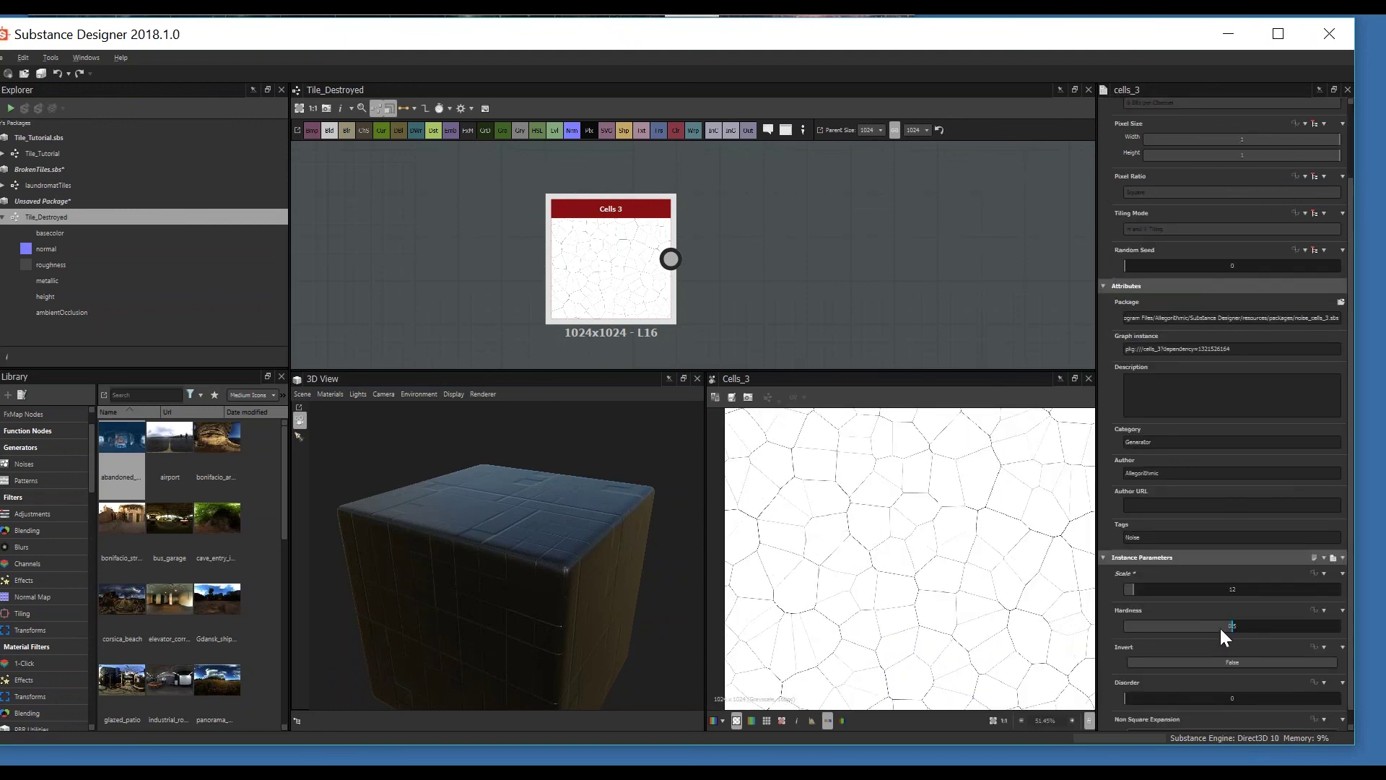
left_click_drag(1220, 626, 1081, 637)
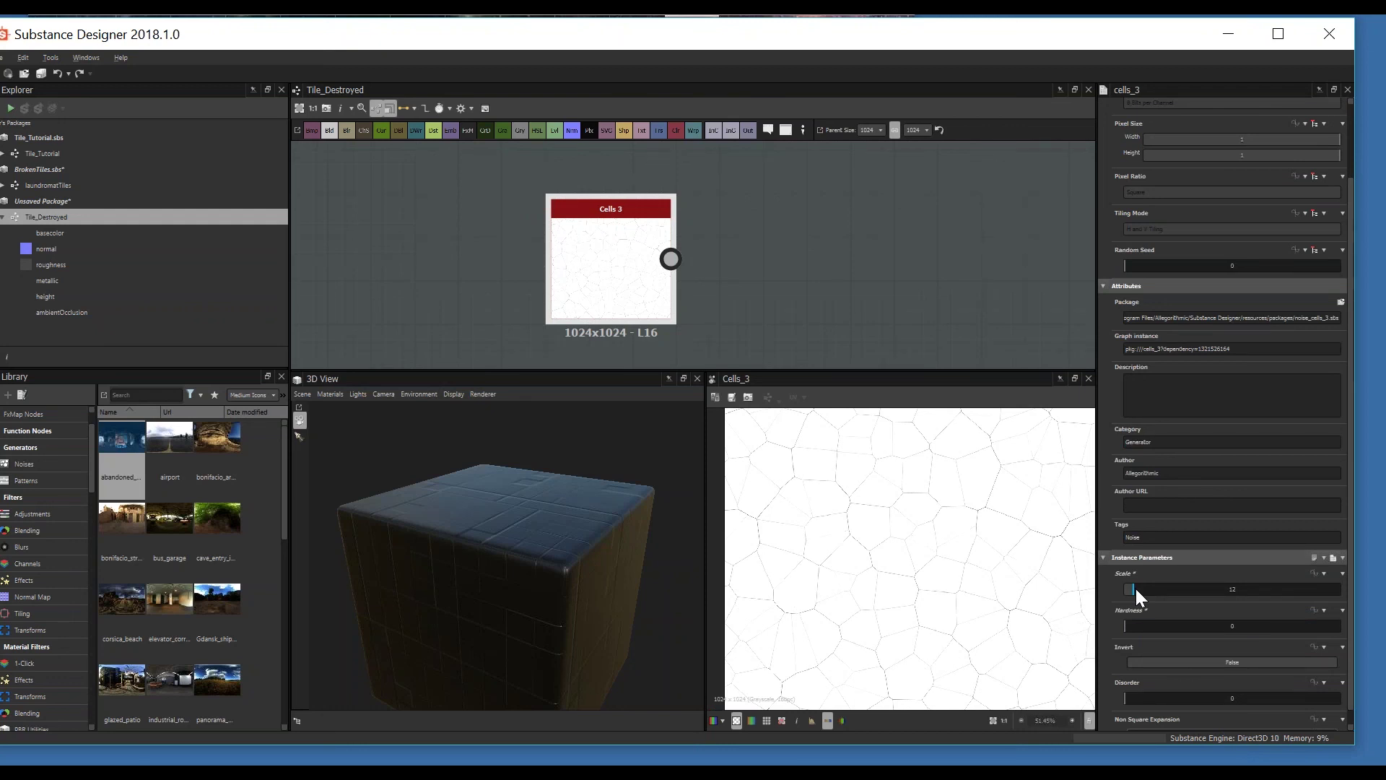
left_click_drag(1135, 586, 1129, 592)
scroll(1168, 644, "down", 1)
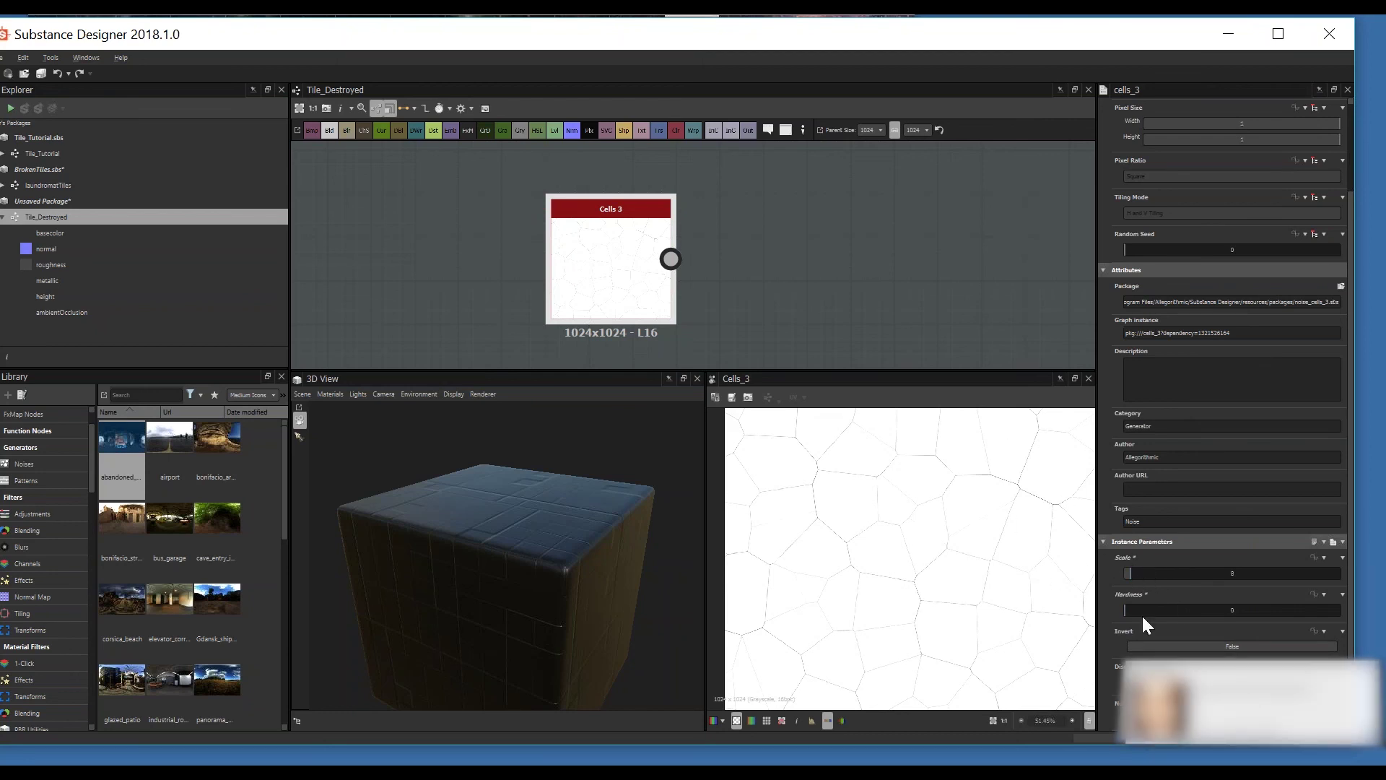
Step: Add two Directional Warp nodes in a chain after the Cells 3 node's output
middle_click_drag(721, 298, 696, 311)
scroll(696, 310, "up", 2)
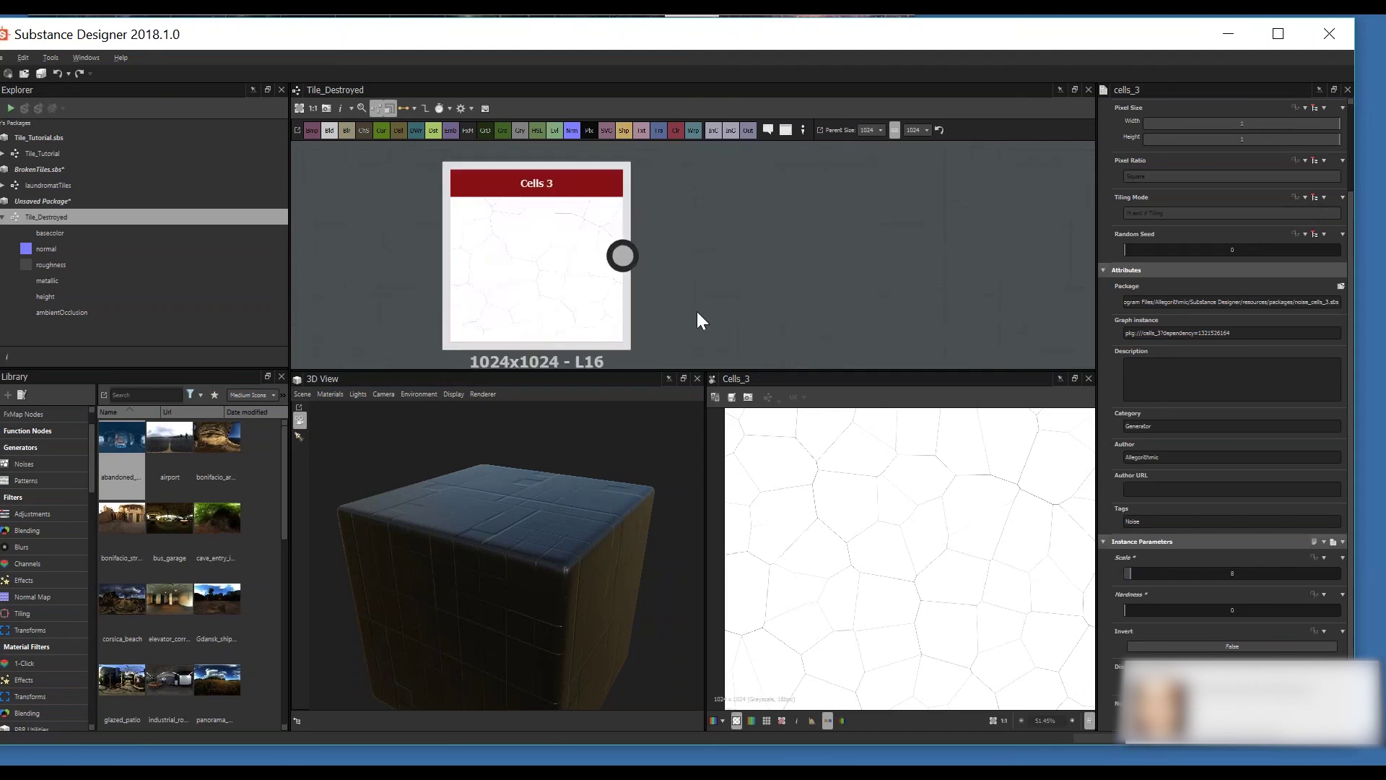
scroll(678, 295, "down", 2)
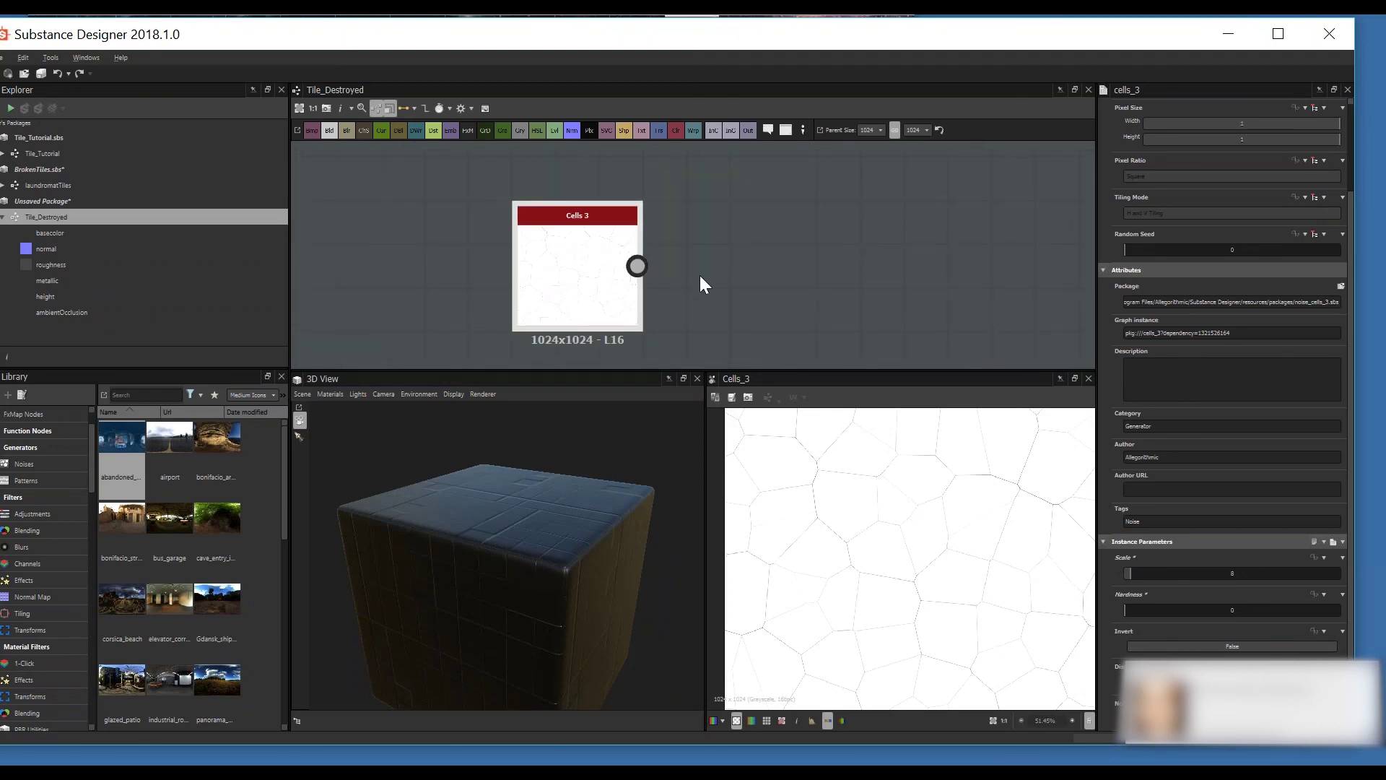
scroll(636, 266, "down", 2)
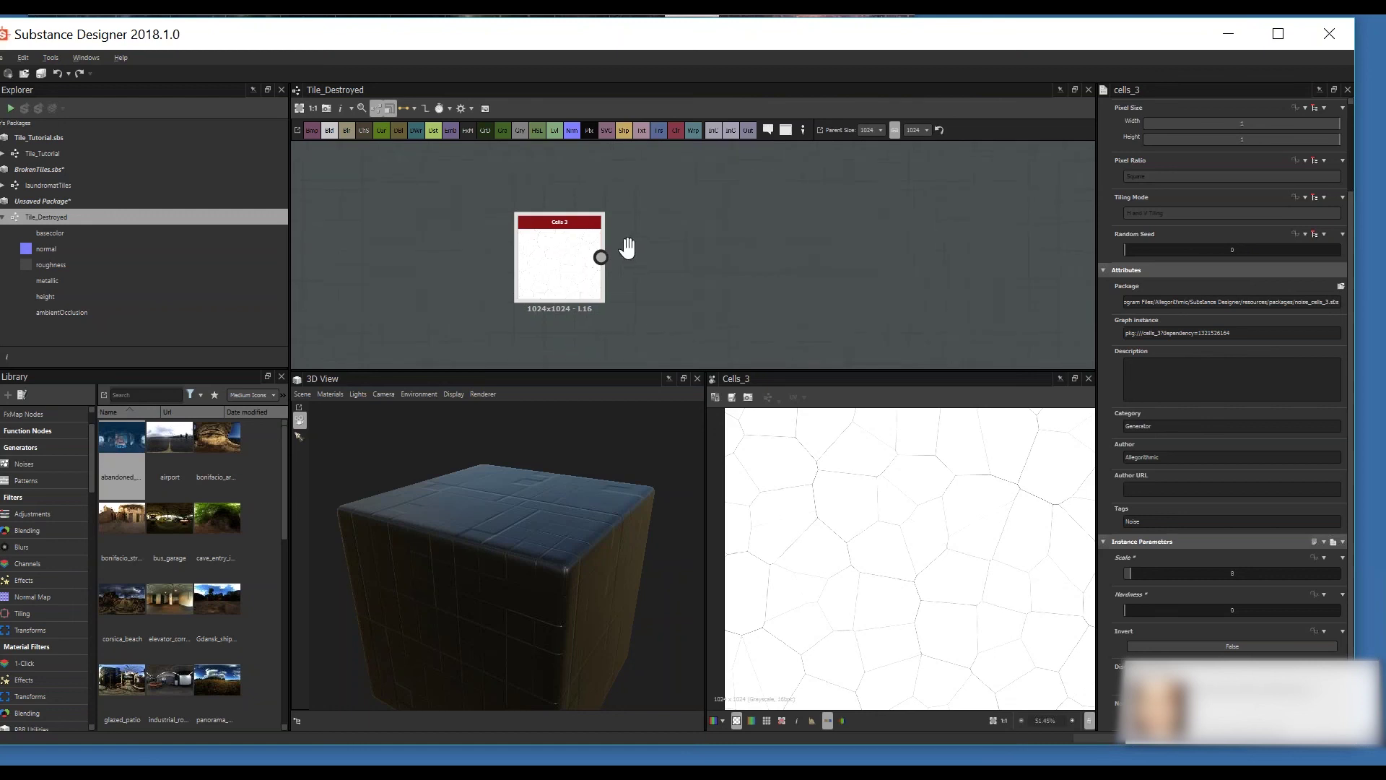
scroll(614, 252, "down", 2)
key("space")
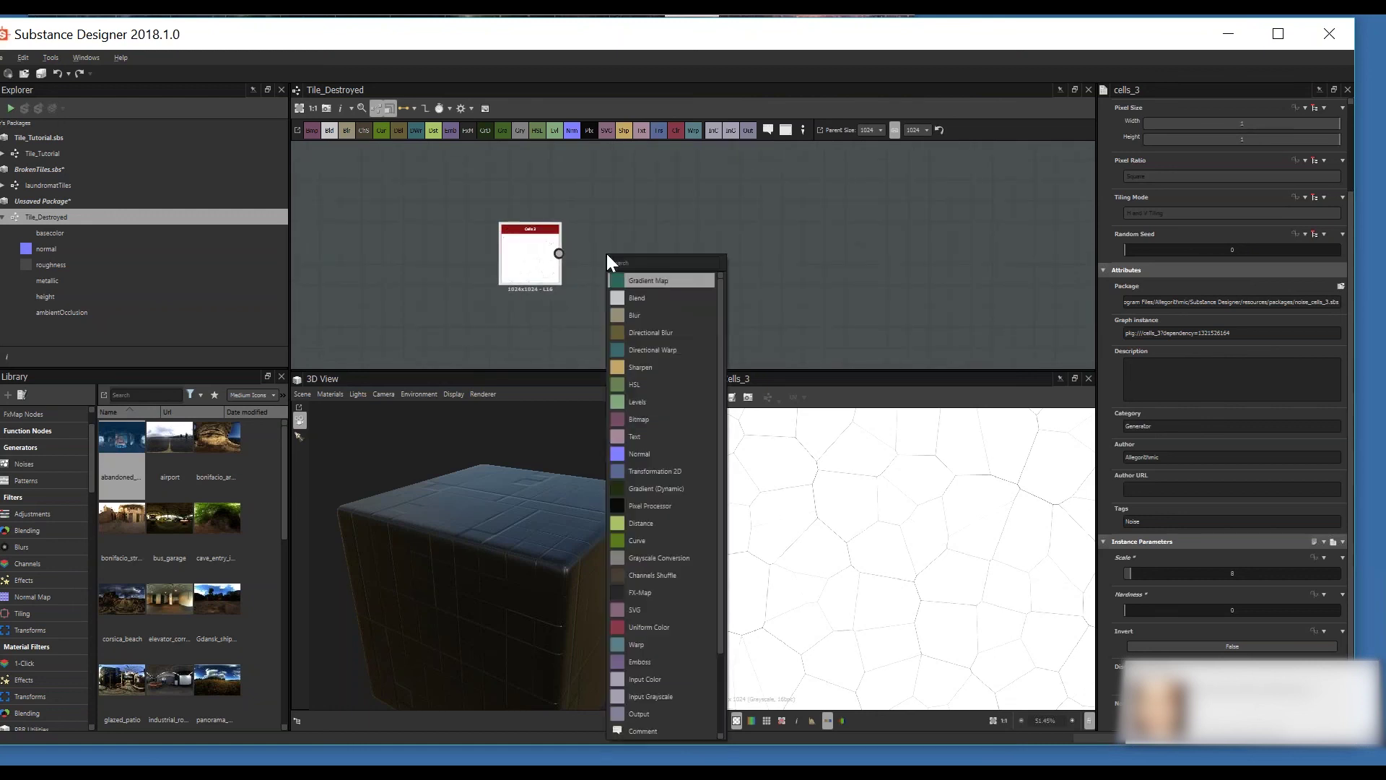
type("direct")
key("Down")
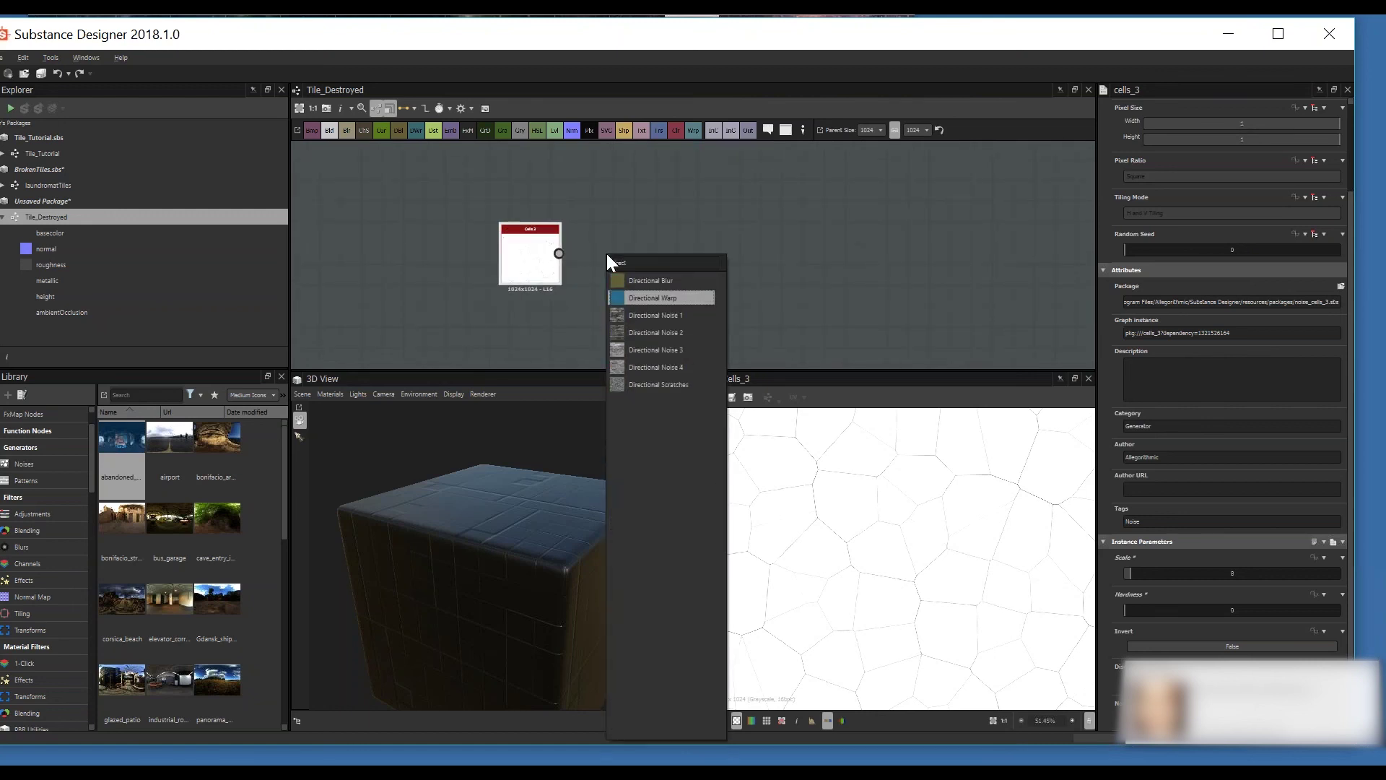
key("Return")
left_click_drag(621, 262, 679, 265)
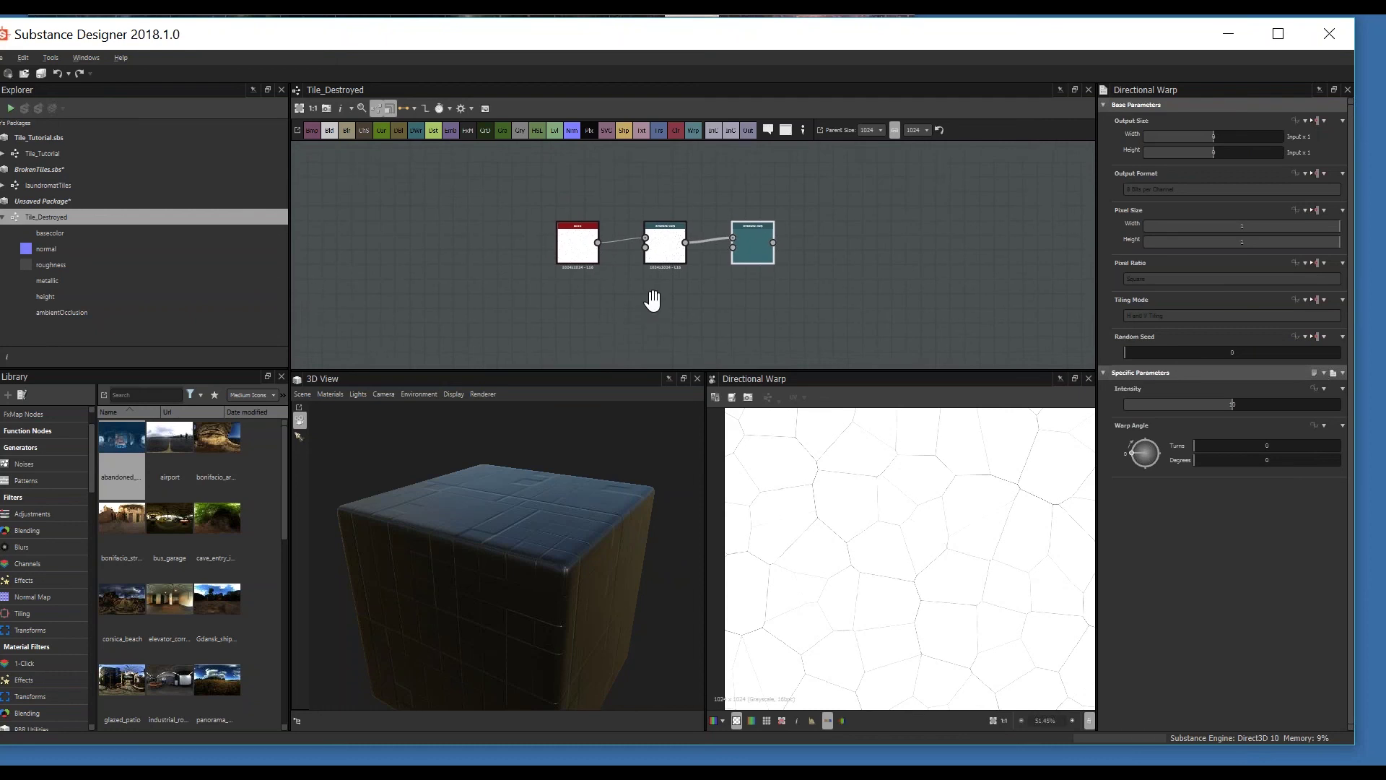
middle_click_drag(653, 300, 597, 258)
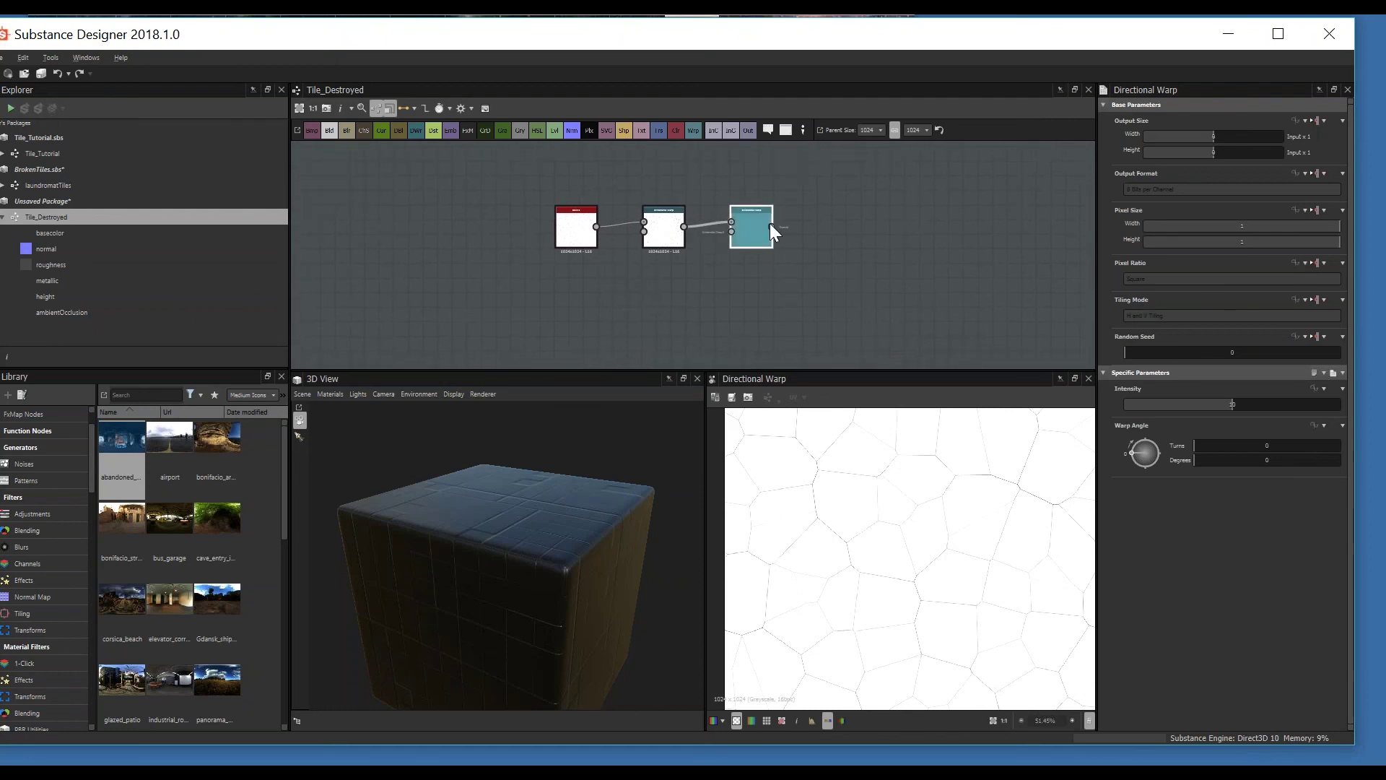
Step: Add a Perlin Noise node below the Cells 3 node and connect it to the first Directional Warp's intensity input
middle_click_drag(683, 244, 658, 313)
scroll(659, 314, "up", 2)
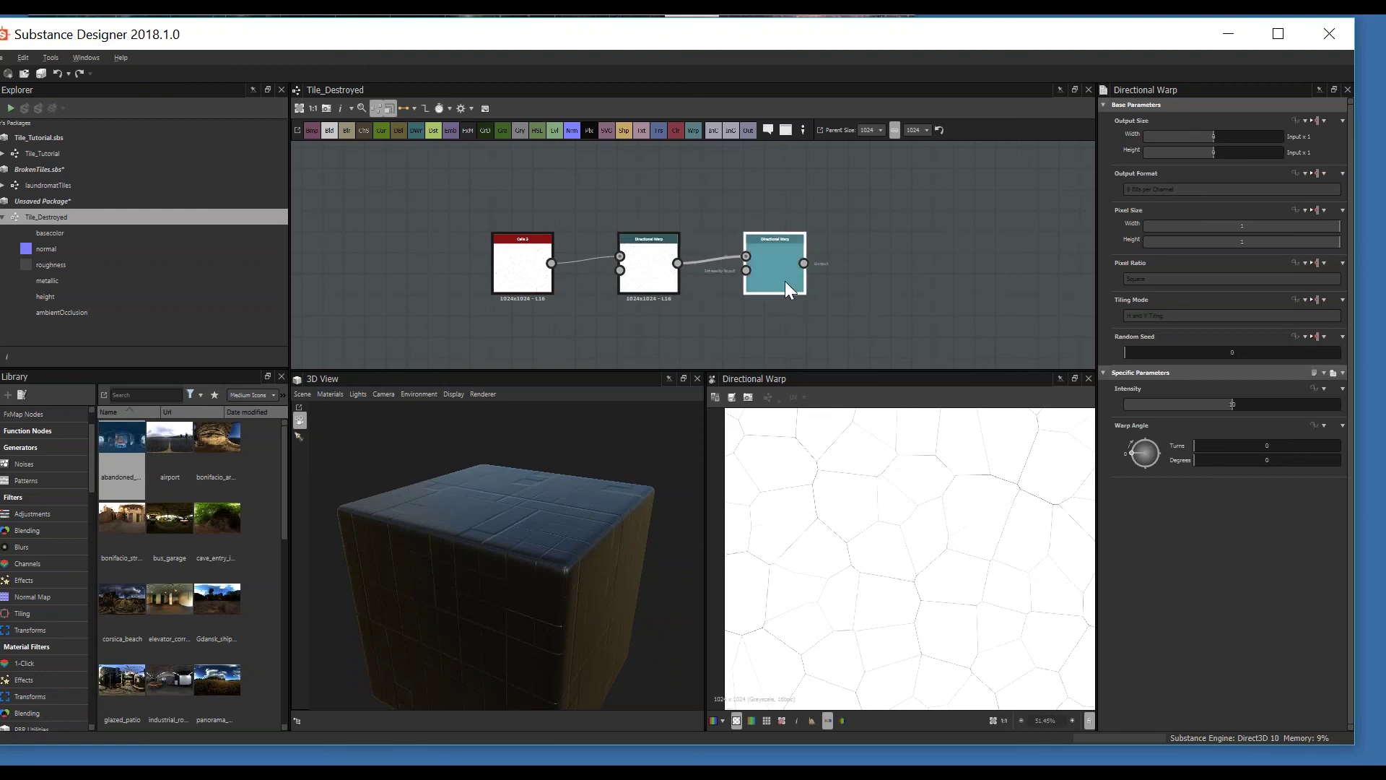
middle_click_drag(632, 305, 657, 261)
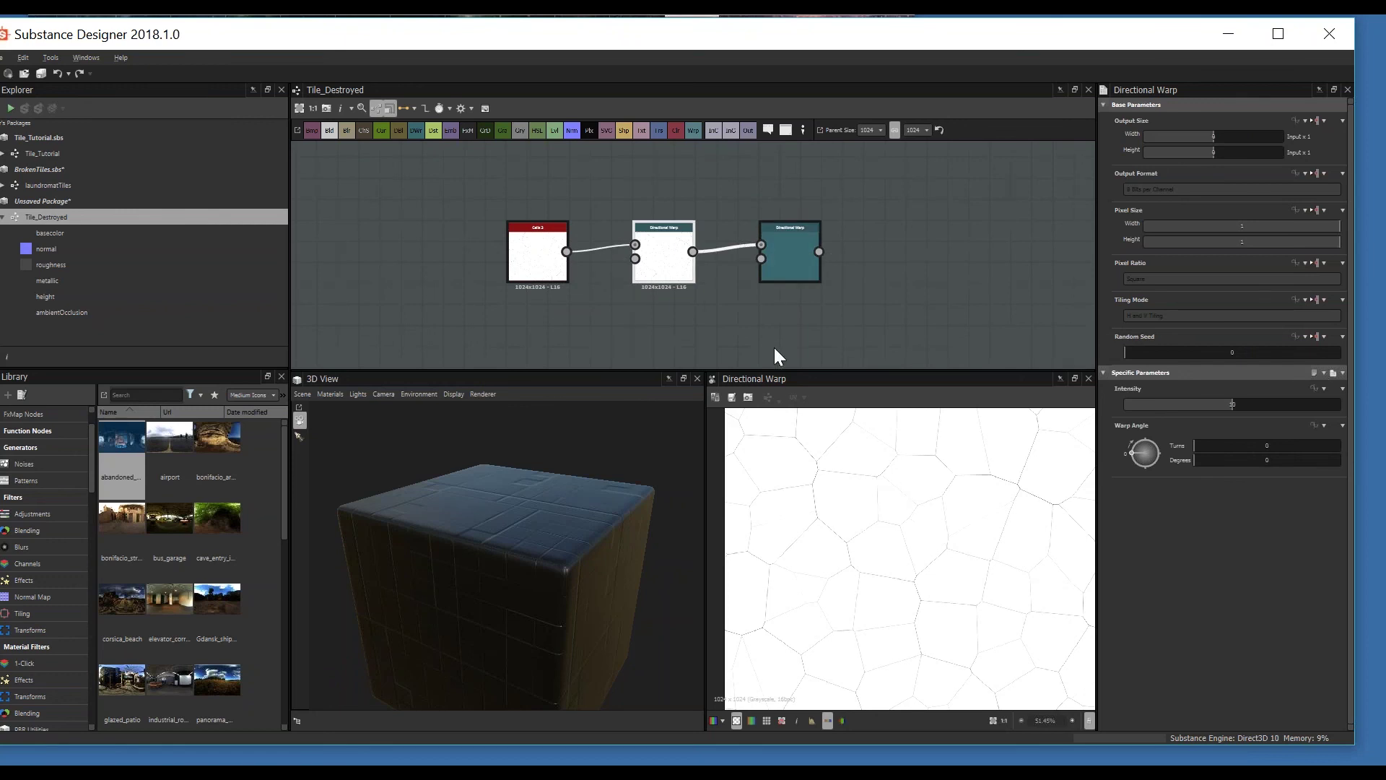
scroll(941, 532, "up", 3)
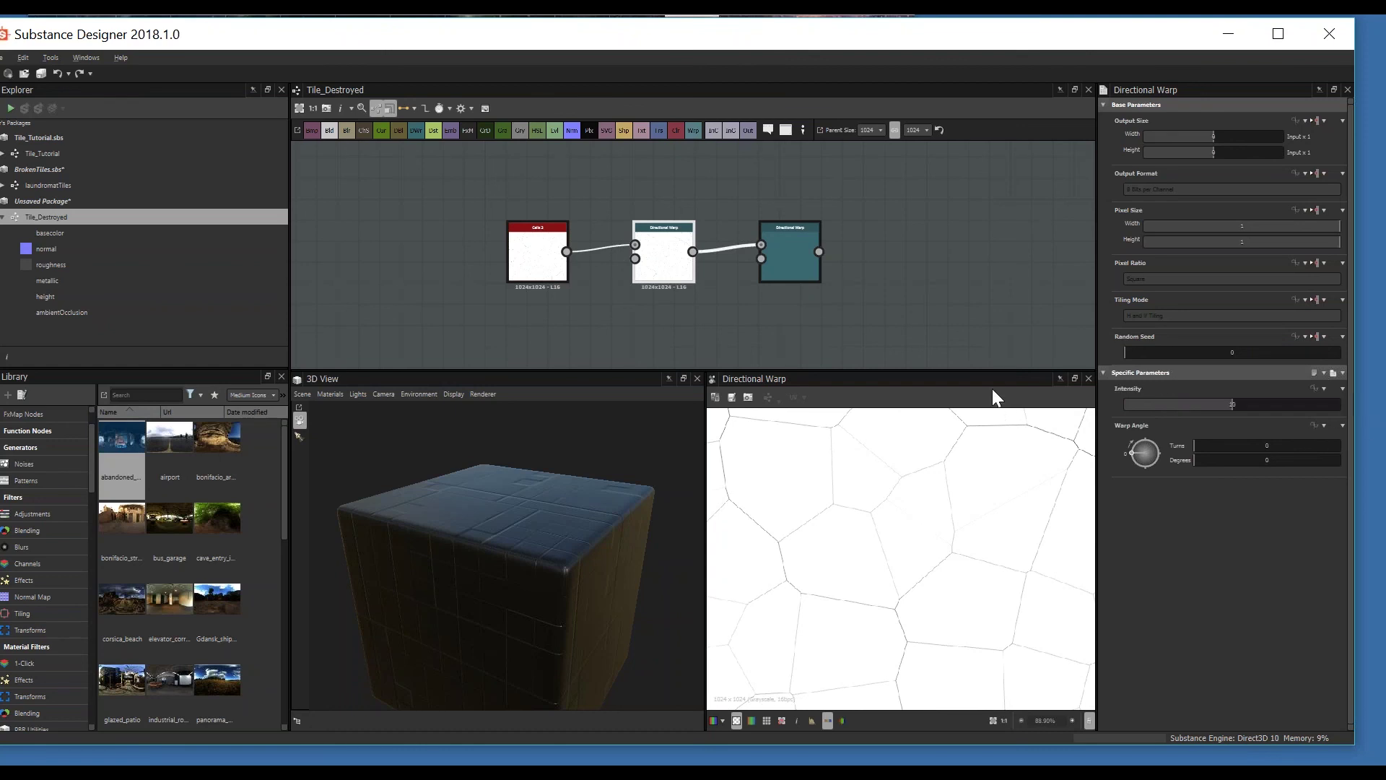
middle_click_drag(644, 303, 708, 275)
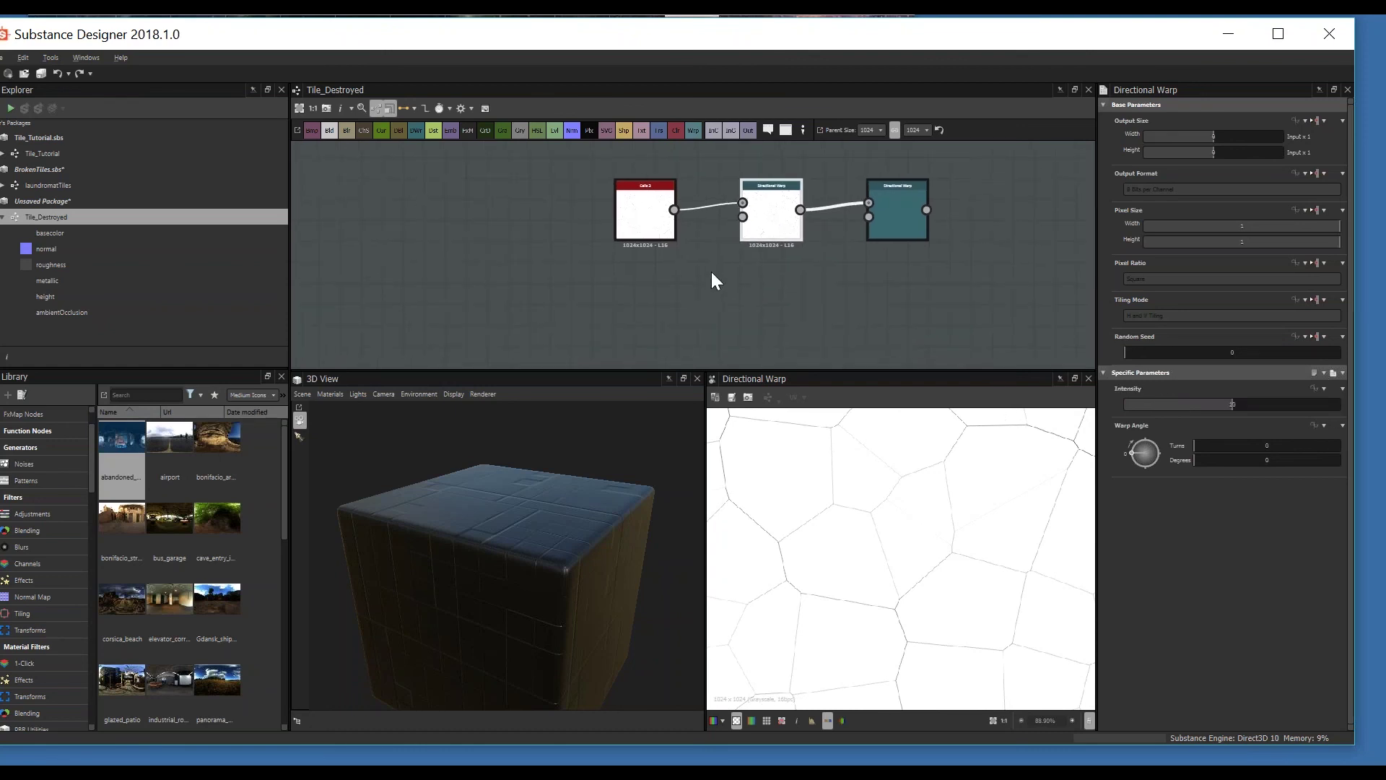
key("space")
type("perlin")
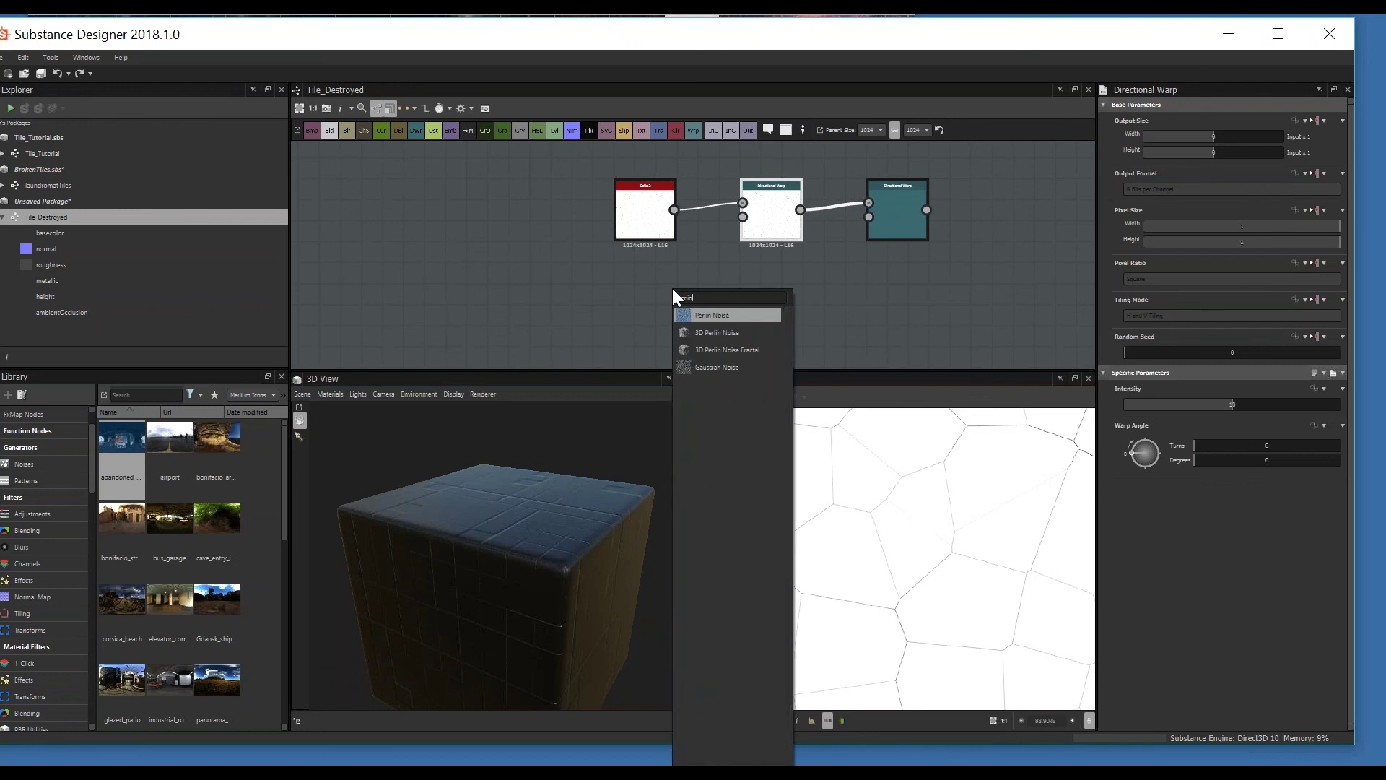
left_click(712, 315)
left_click_drag(696, 293, 743, 217)
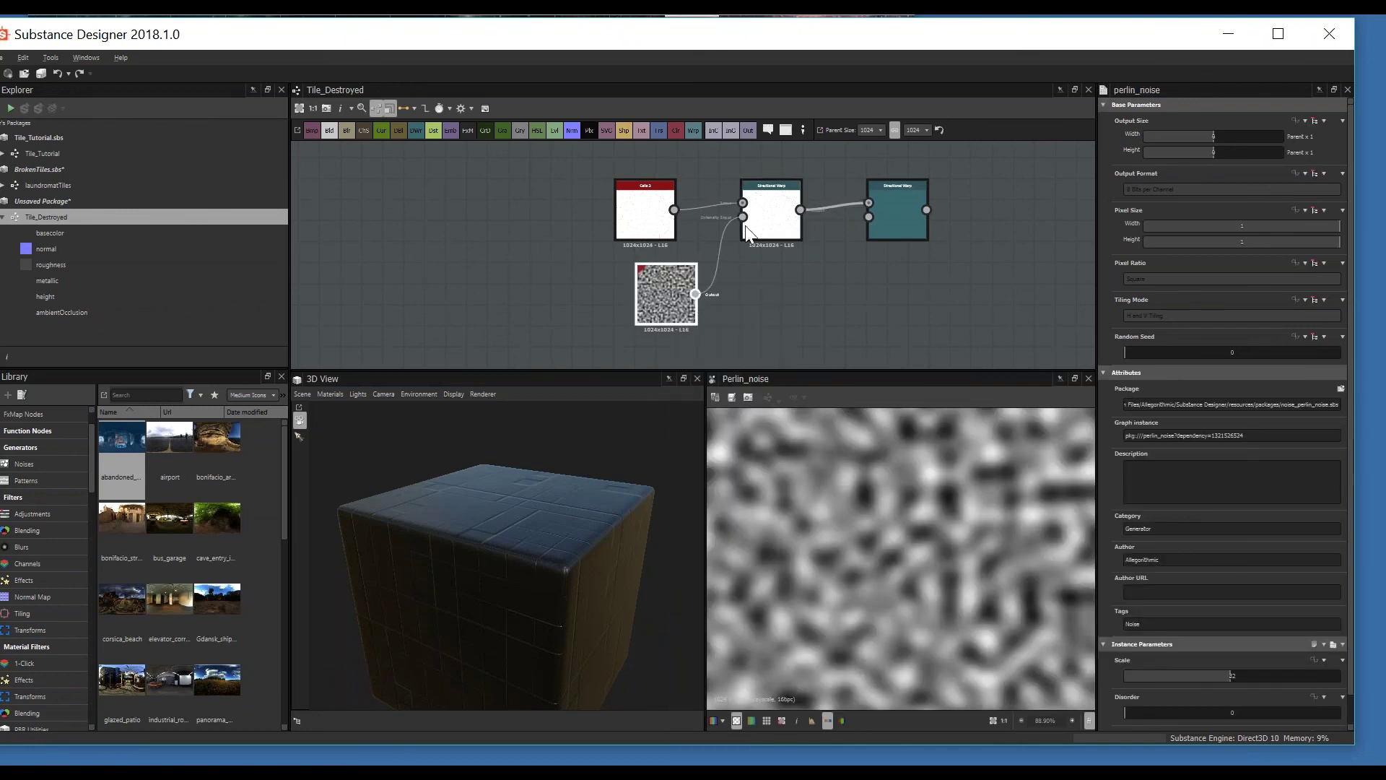
Step: Display the first Directional Warp's result and lower its Intensity to 5.97
double_click(752, 220)
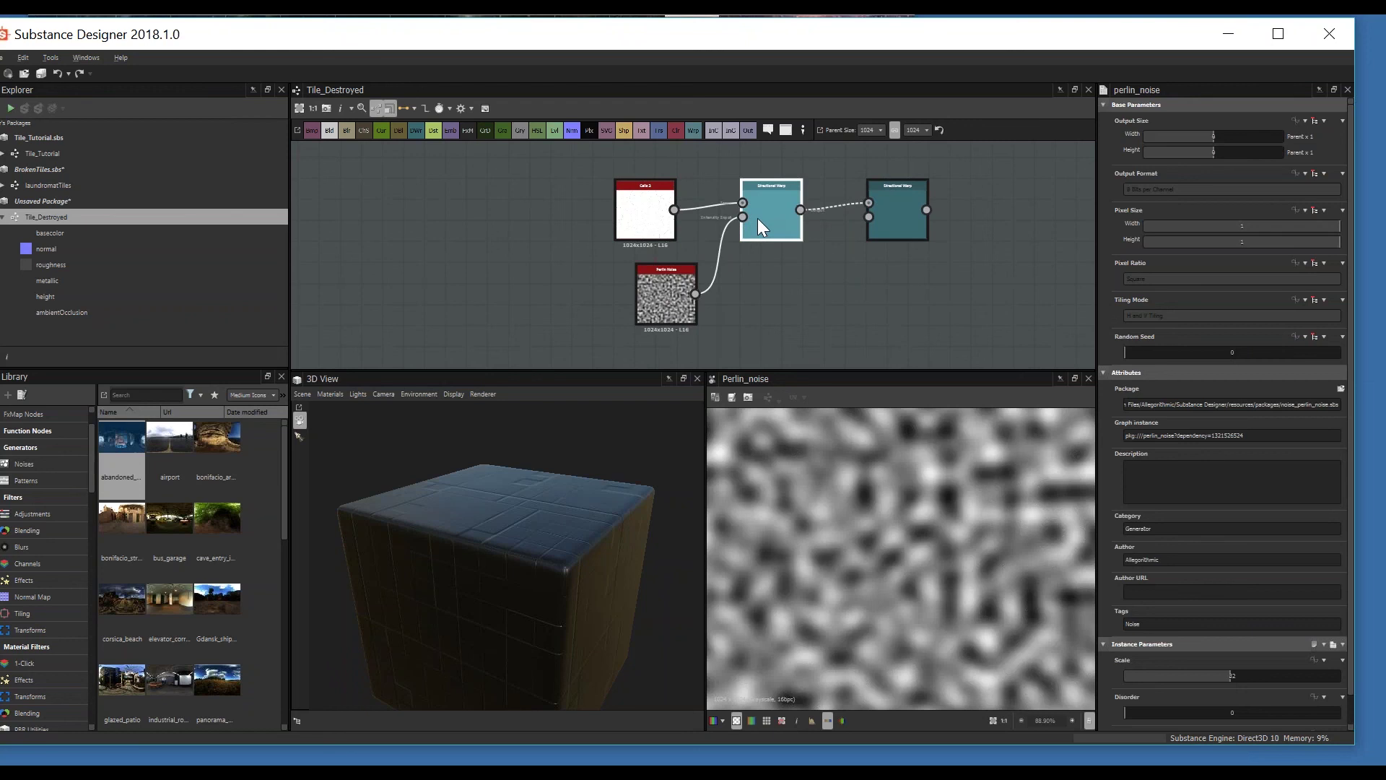
scroll(888, 530, "down", 5)
scroll(890, 533, "up", 5)
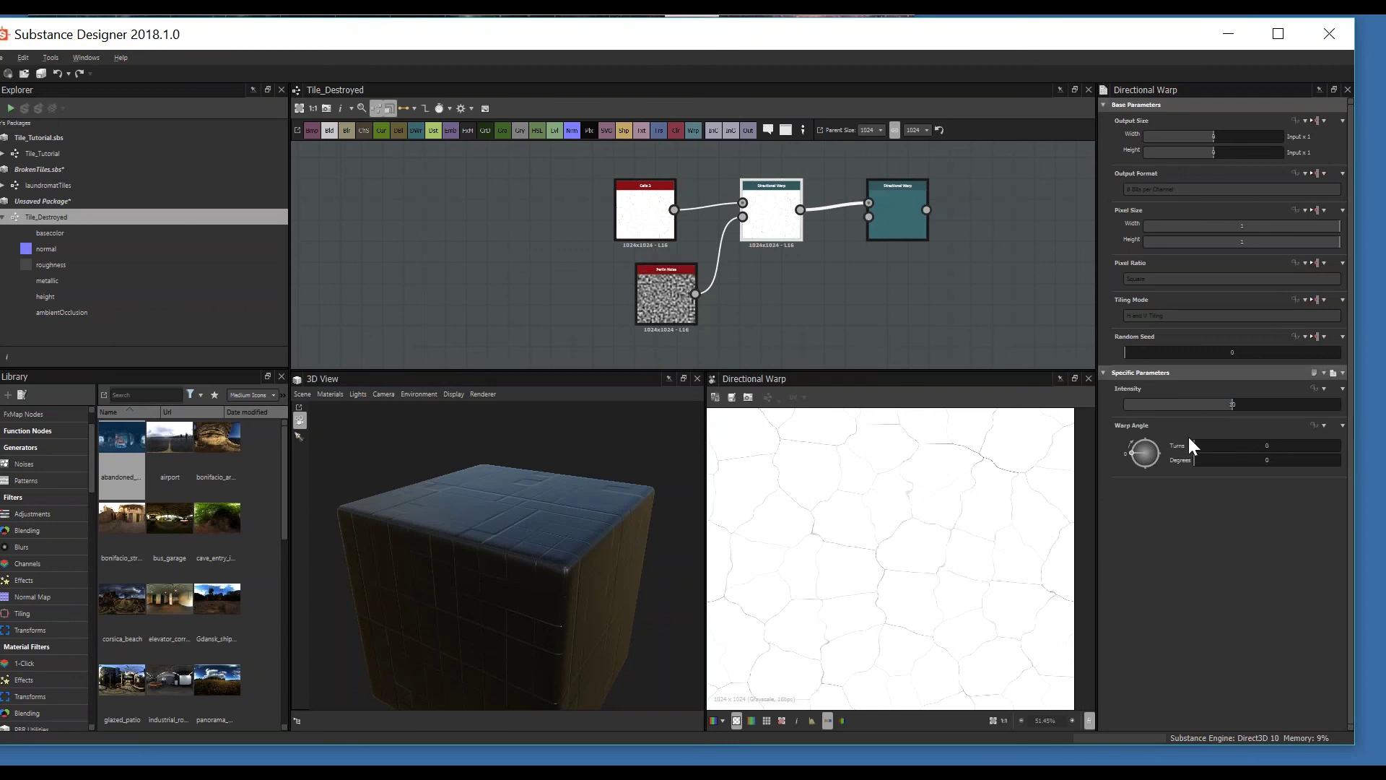
left_click_drag(1233, 407, 1215, 405)
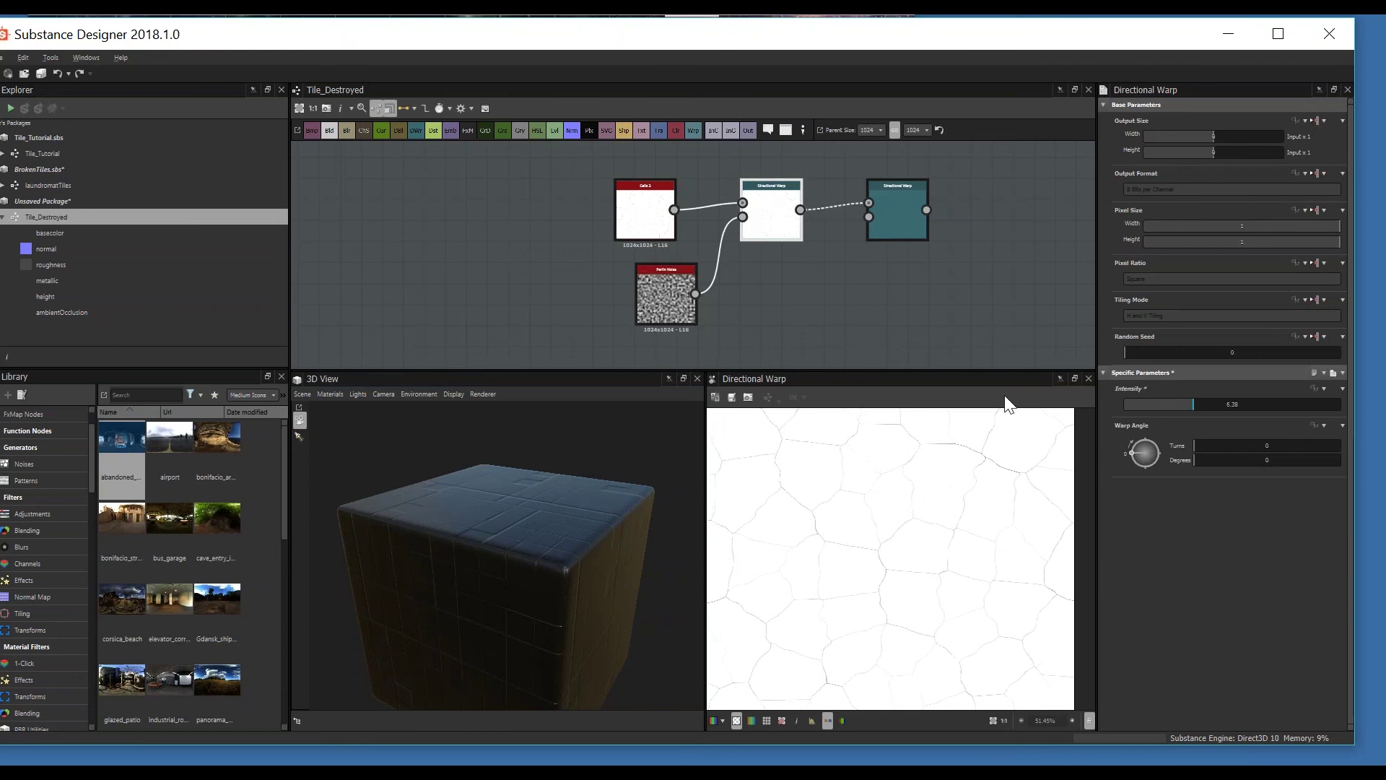
Step: Lower the Perlin Noise node's Scale for much larger blobs and display the first Directional Warp's result
scroll(675, 313, "up", 5)
scroll(683, 239, "down", 1)
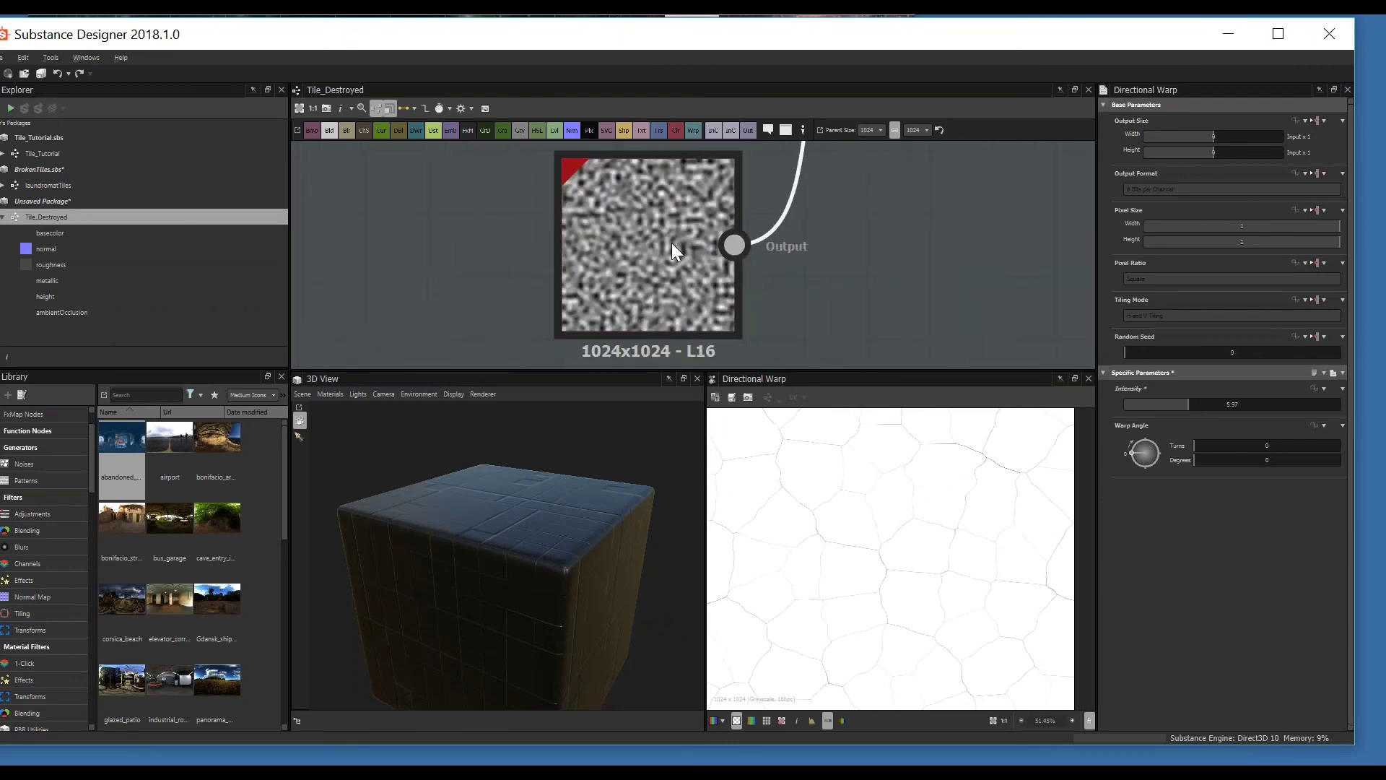
scroll(722, 238, "down", 3)
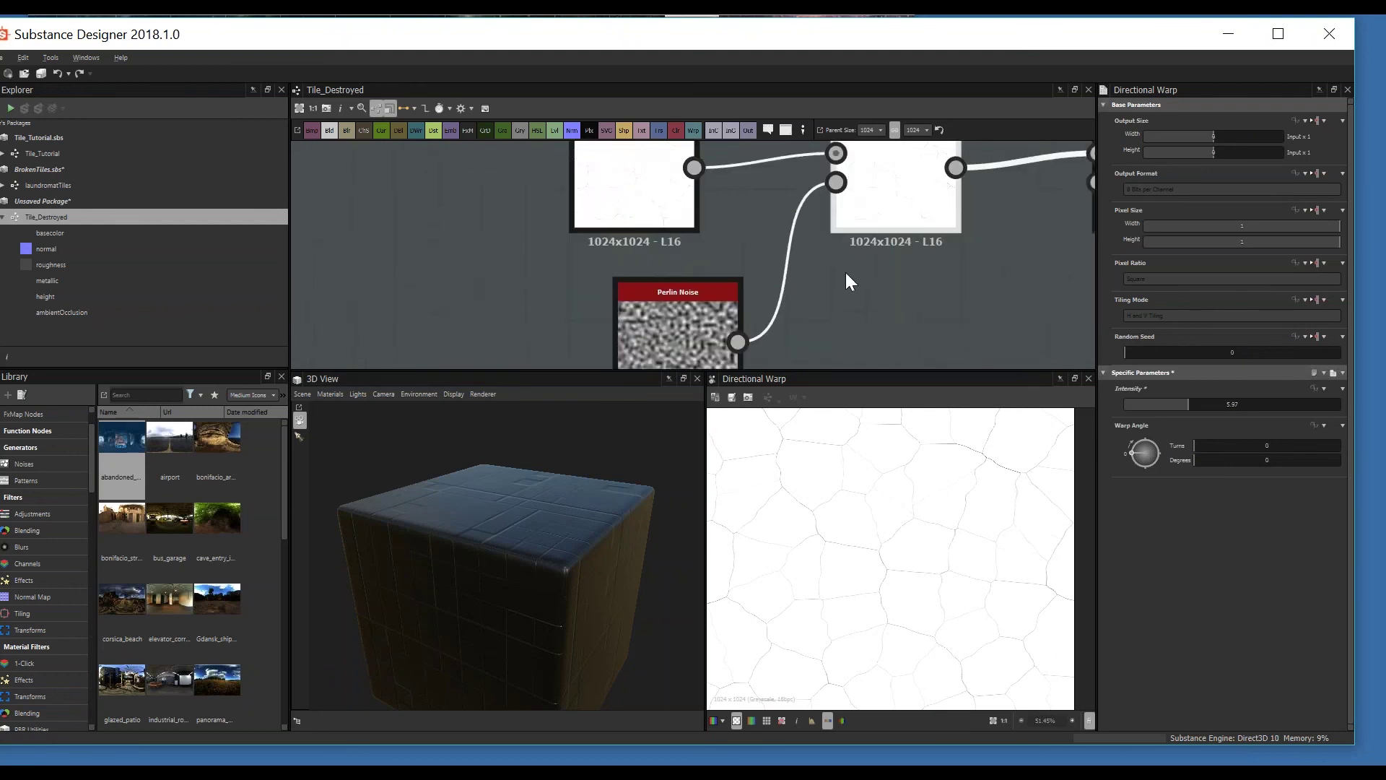
scroll(821, 288, "down", 3)
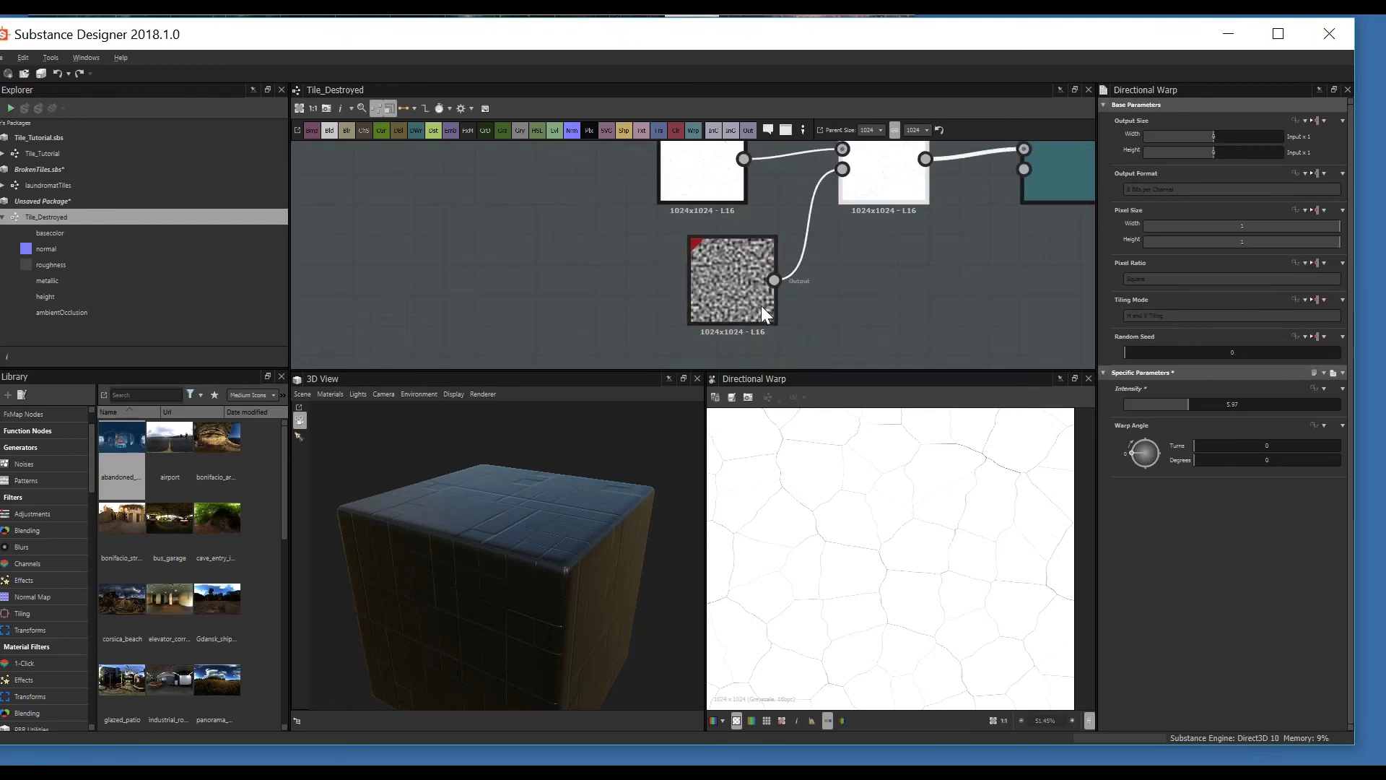
left_click(761, 306)
middle_click_drag(905, 299, 861, 308)
scroll(858, 501, "up", 1)
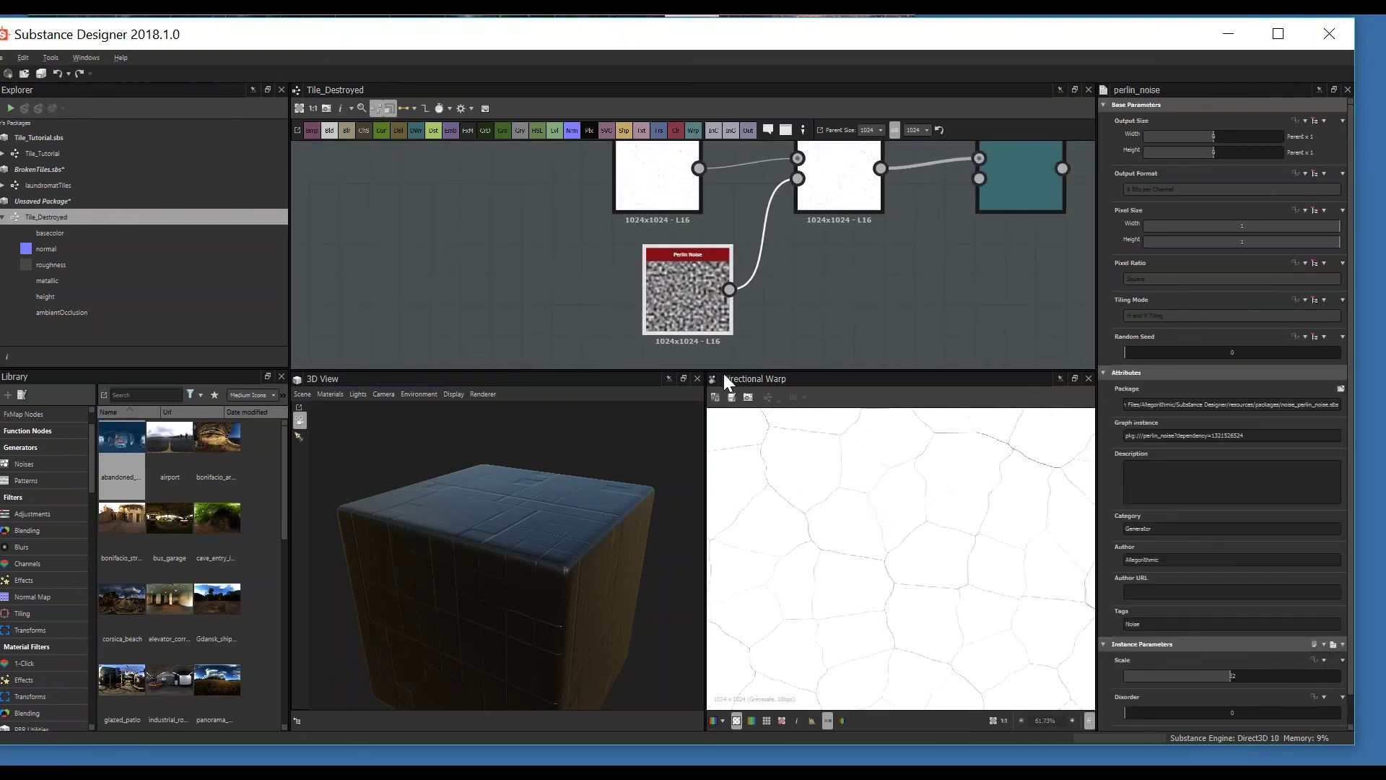
double_click(686, 316)
left_click_drag(1220, 678, 1149, 667)
double_click(853, 195)
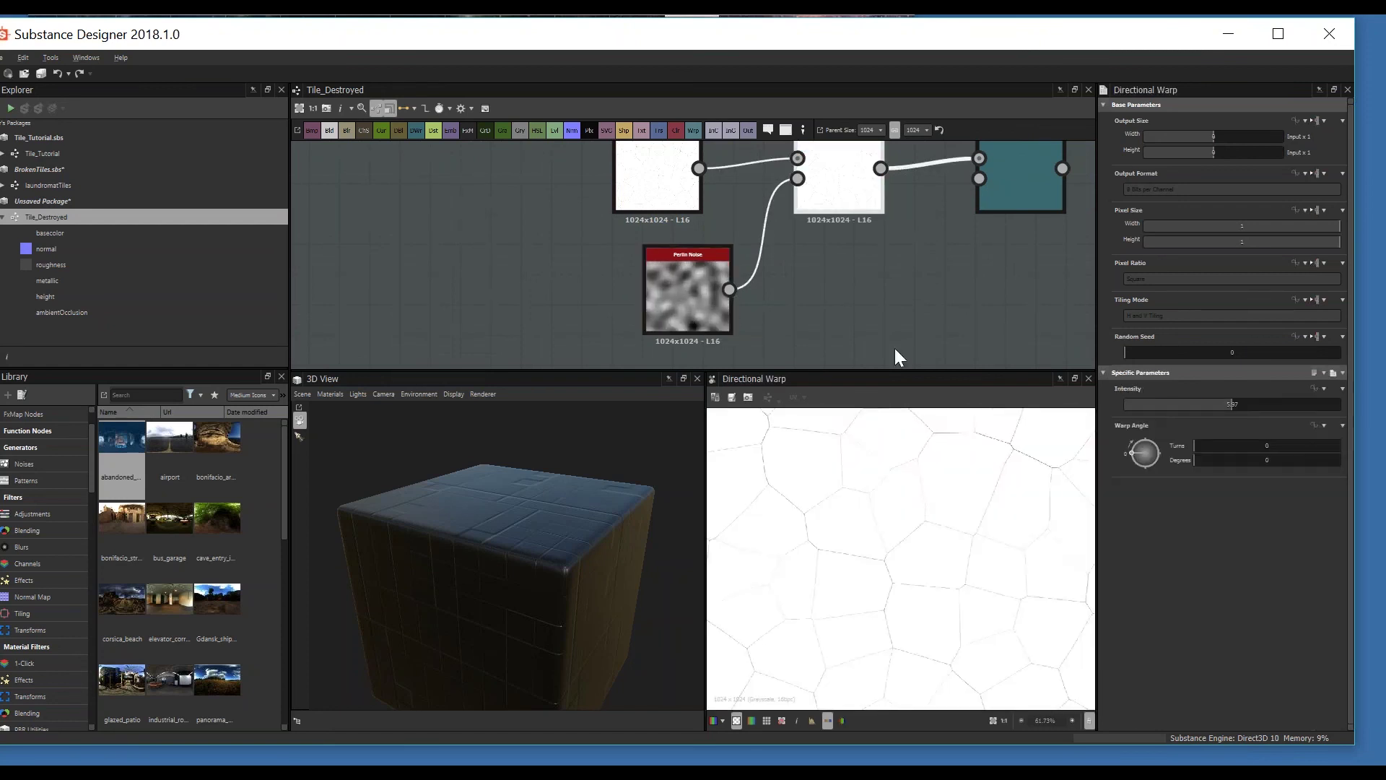
Step: Lower the first Directional Warp's Intensity to 4.17
left_click_drag(1224, 404, 1194, 418)
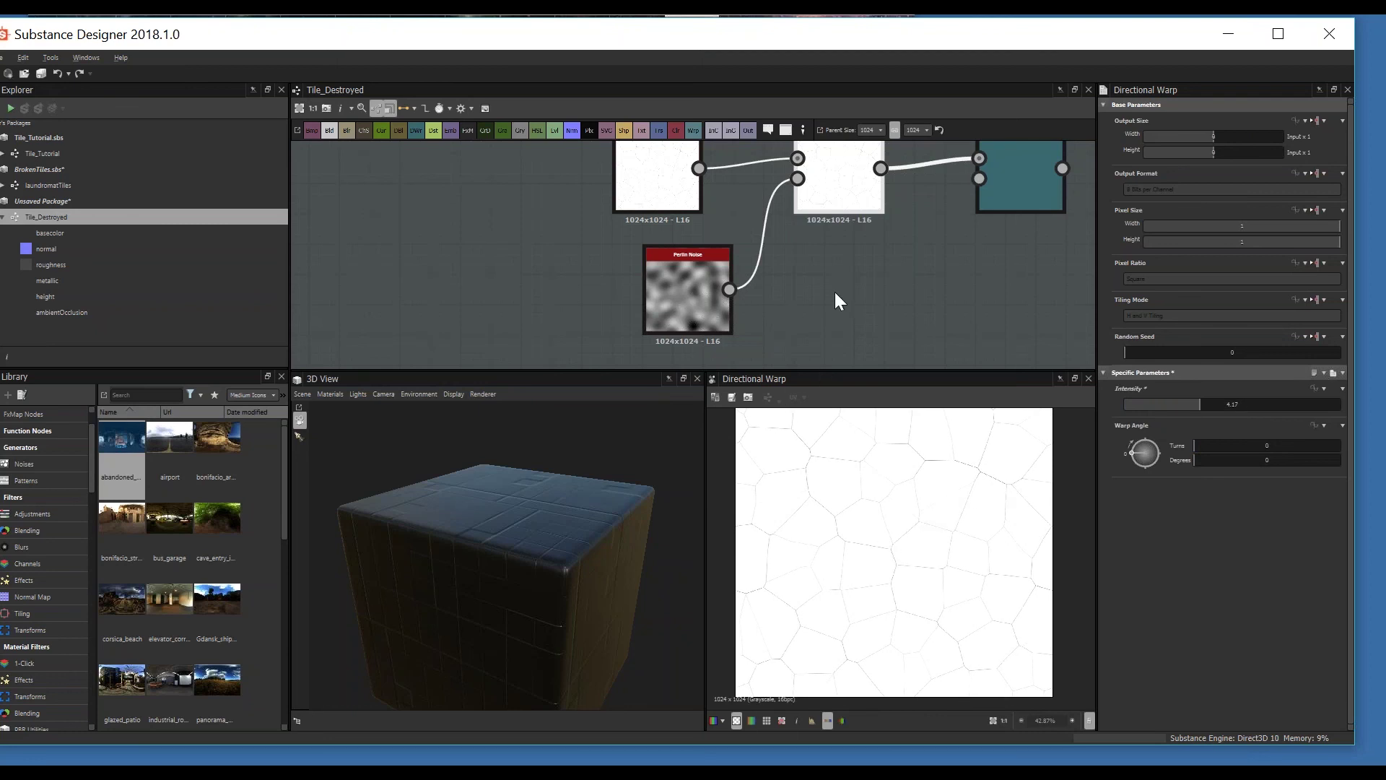
middle_click_drag(835, 292, 780, 298)
middle_click_drag(828, 248, 803, 267)
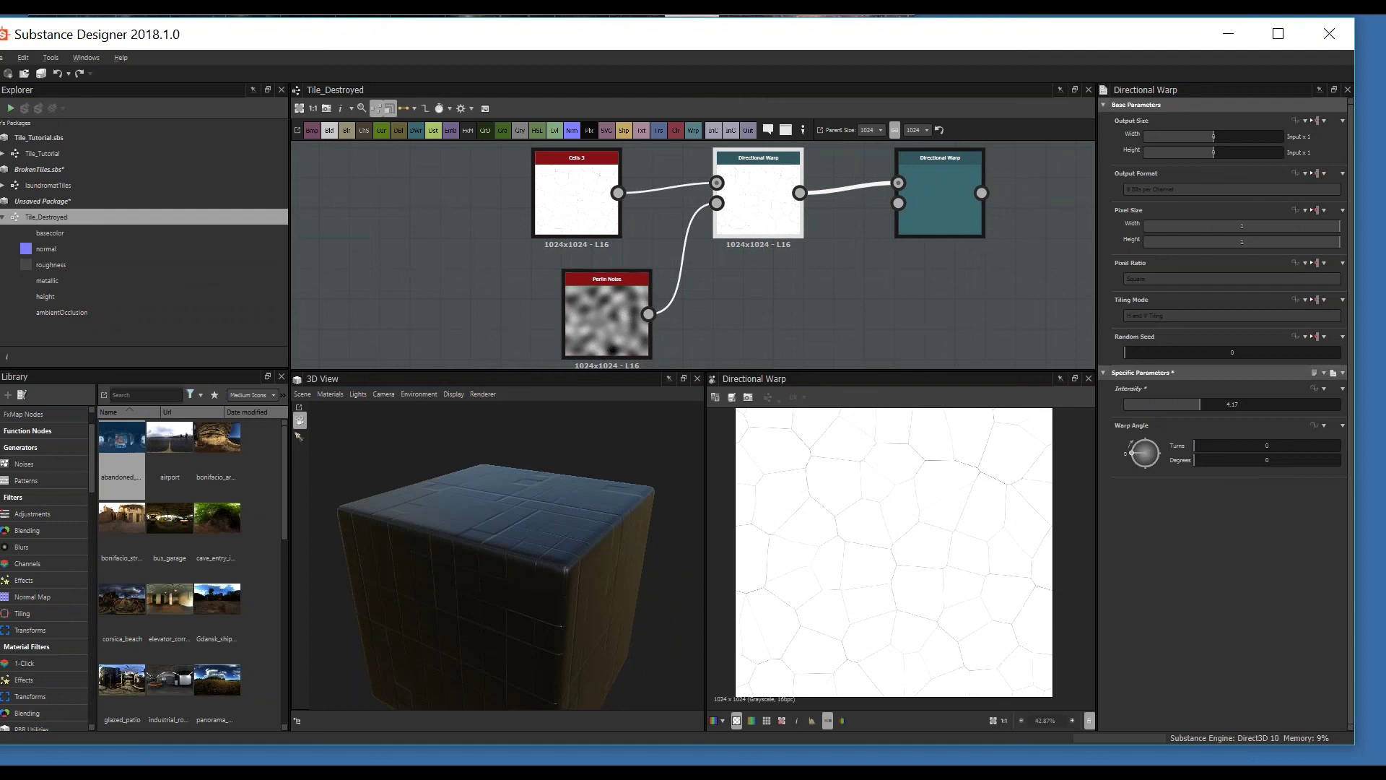
Step: Duplicate the Perlin Noise node, connect the copy to the second Directional Warp's intensity input and display that warp's result
left_click(634, 311)
key("ctrl+d")
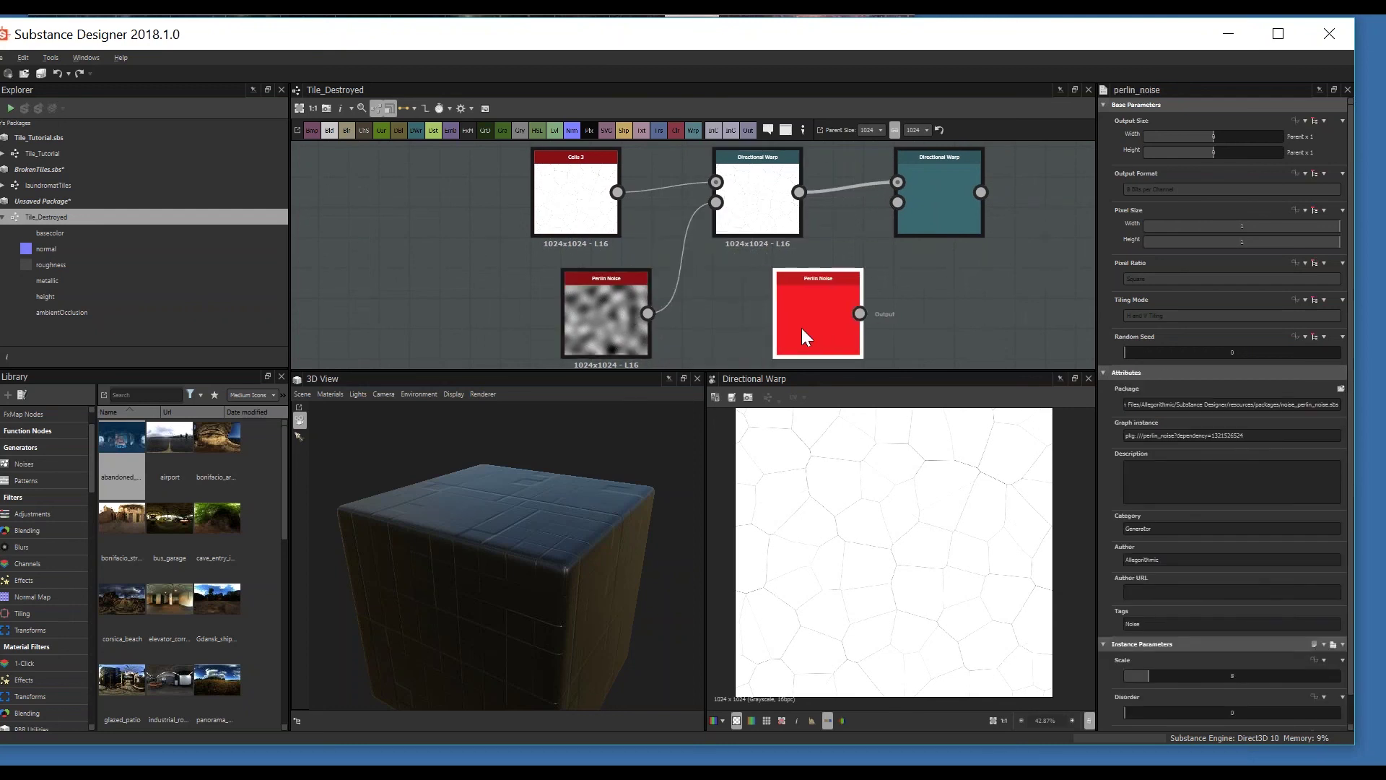
left_click_drag(859, 314, 898, 202)
left_click(946, 195)
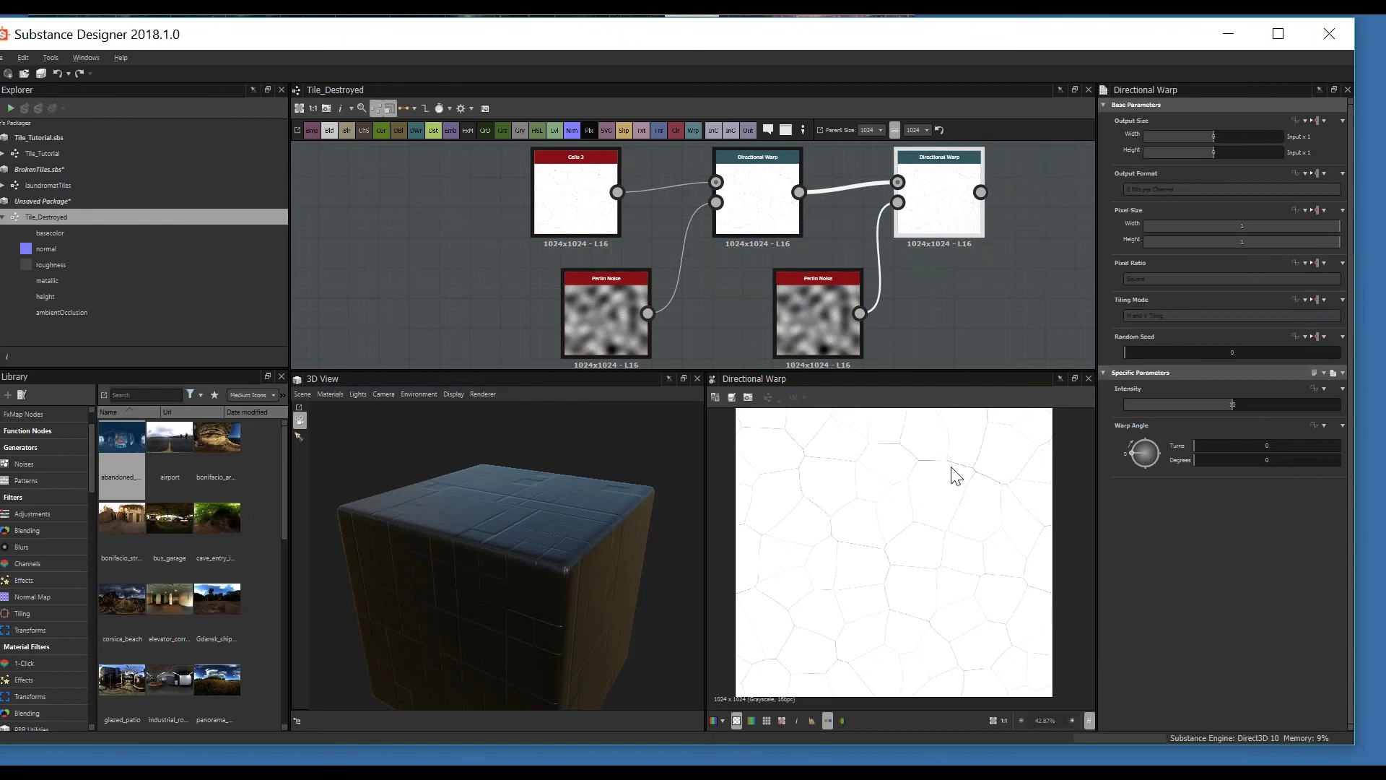
Step: Raise the duplicated Perlin Noise node's Scale for a much finer noise pattern
double_click(800, 325)
left_click_drag(1156, 674, 1238, 673)
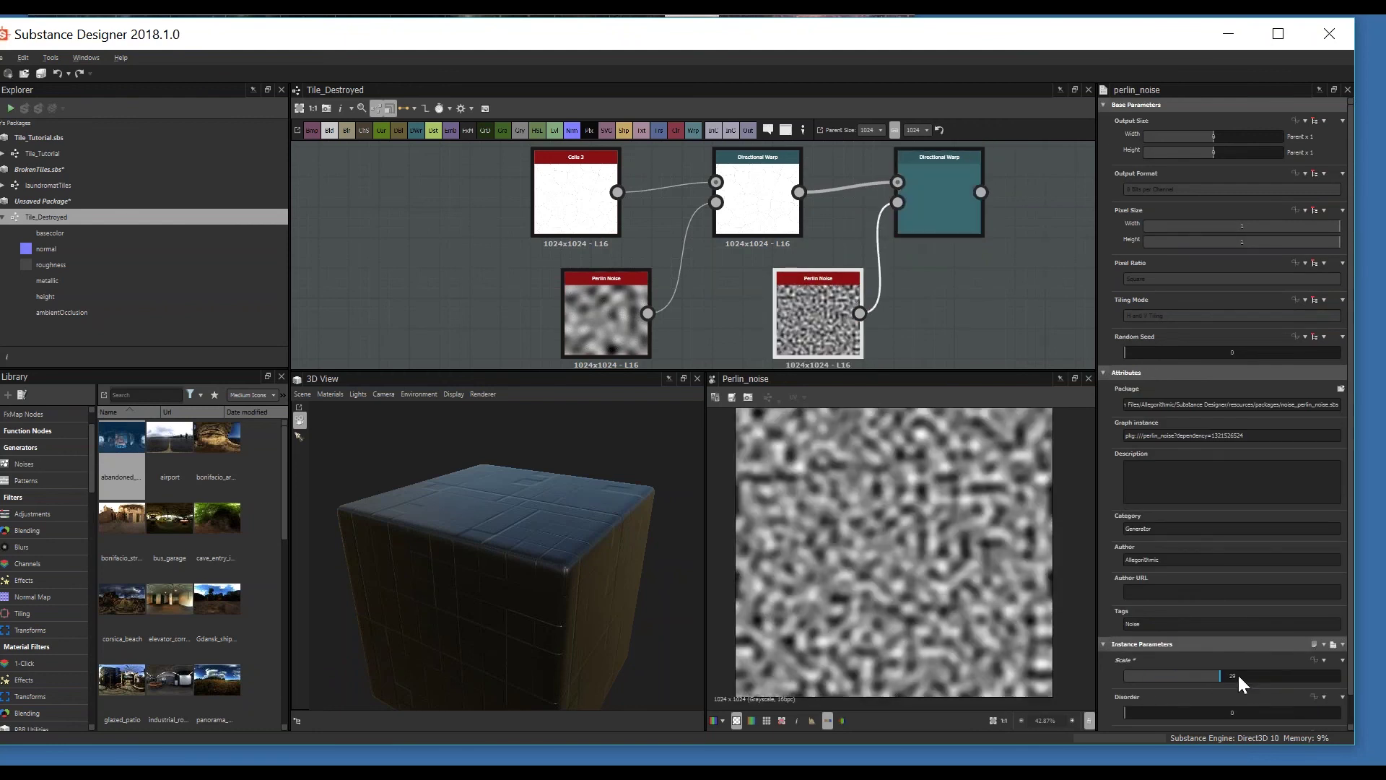
double_click(1238, 675)
type("88")
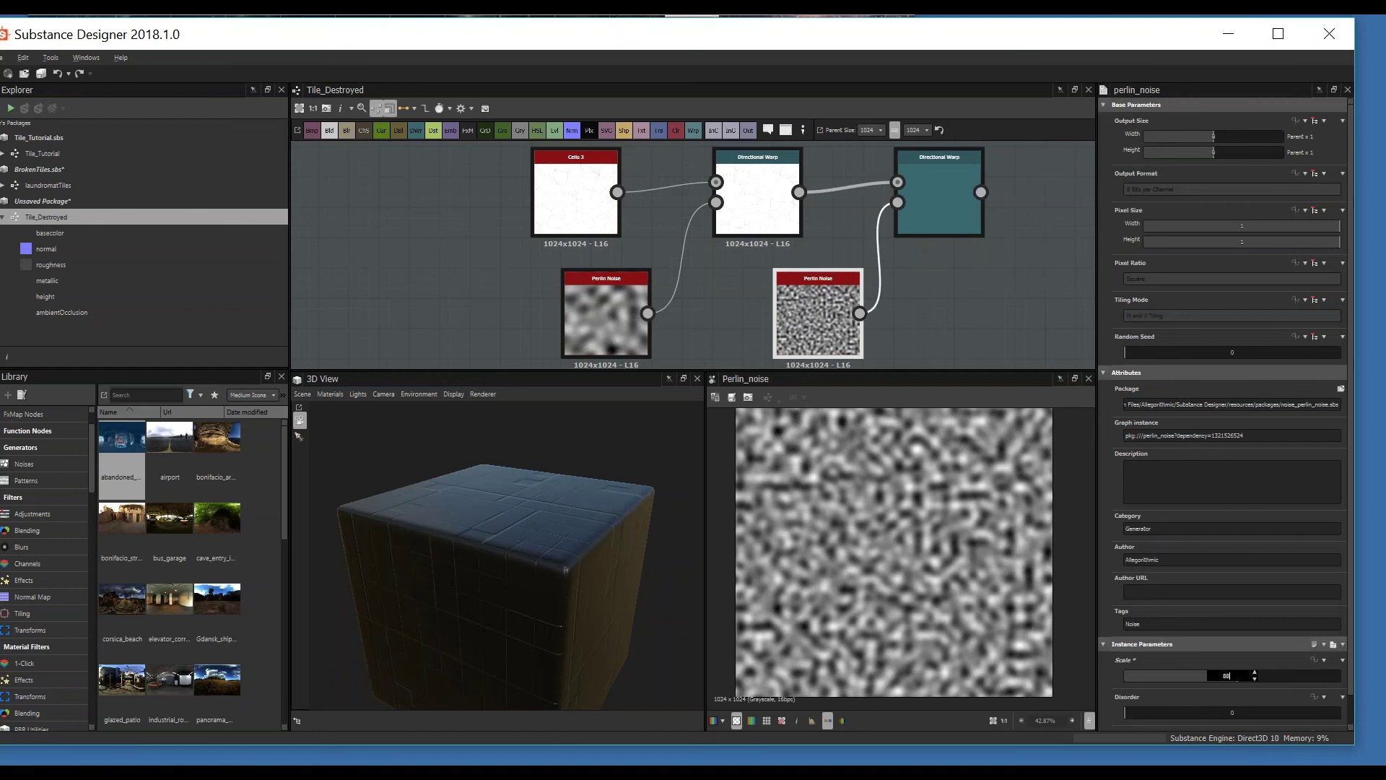
key("Return")
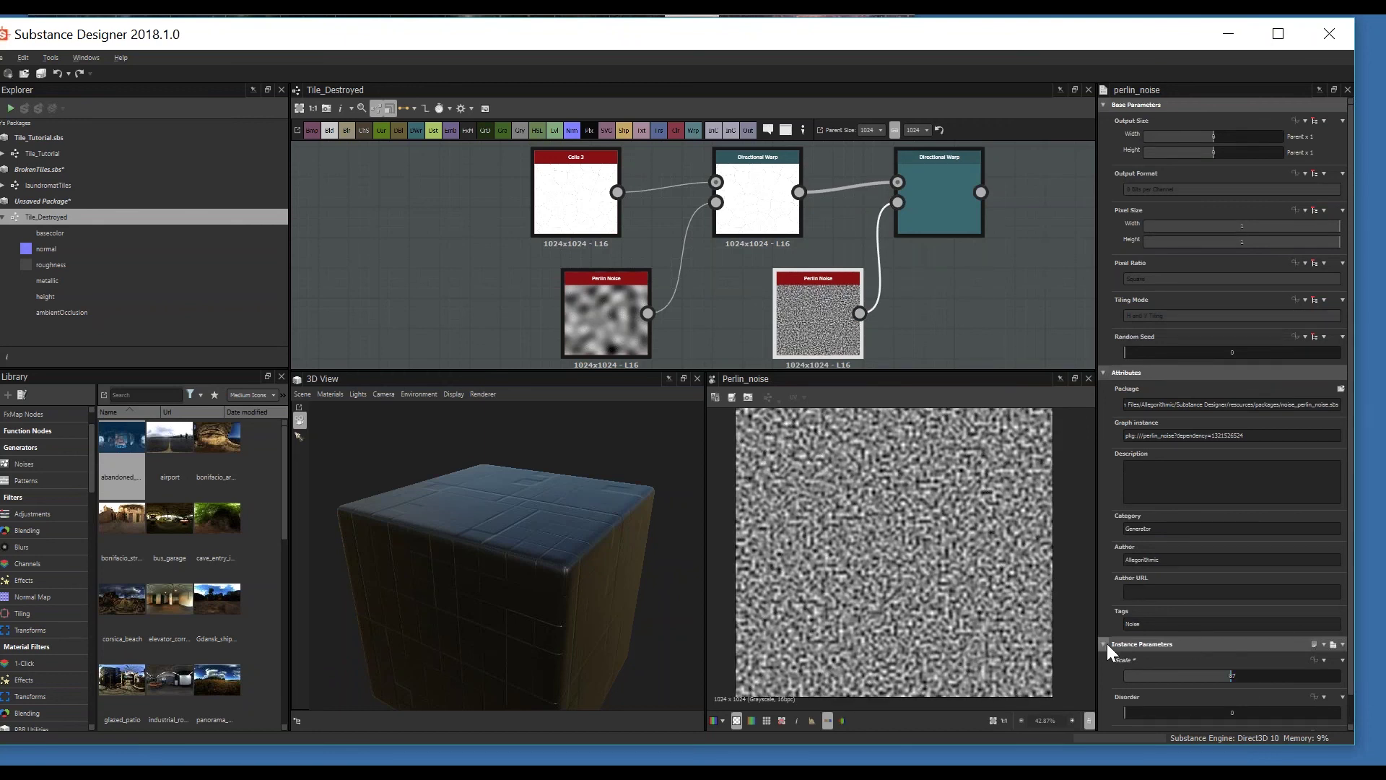
Step: Display the second Directional Warp's result and lower its Intensity to 1.81
left_click(951, 208)
double_click(950, 208)
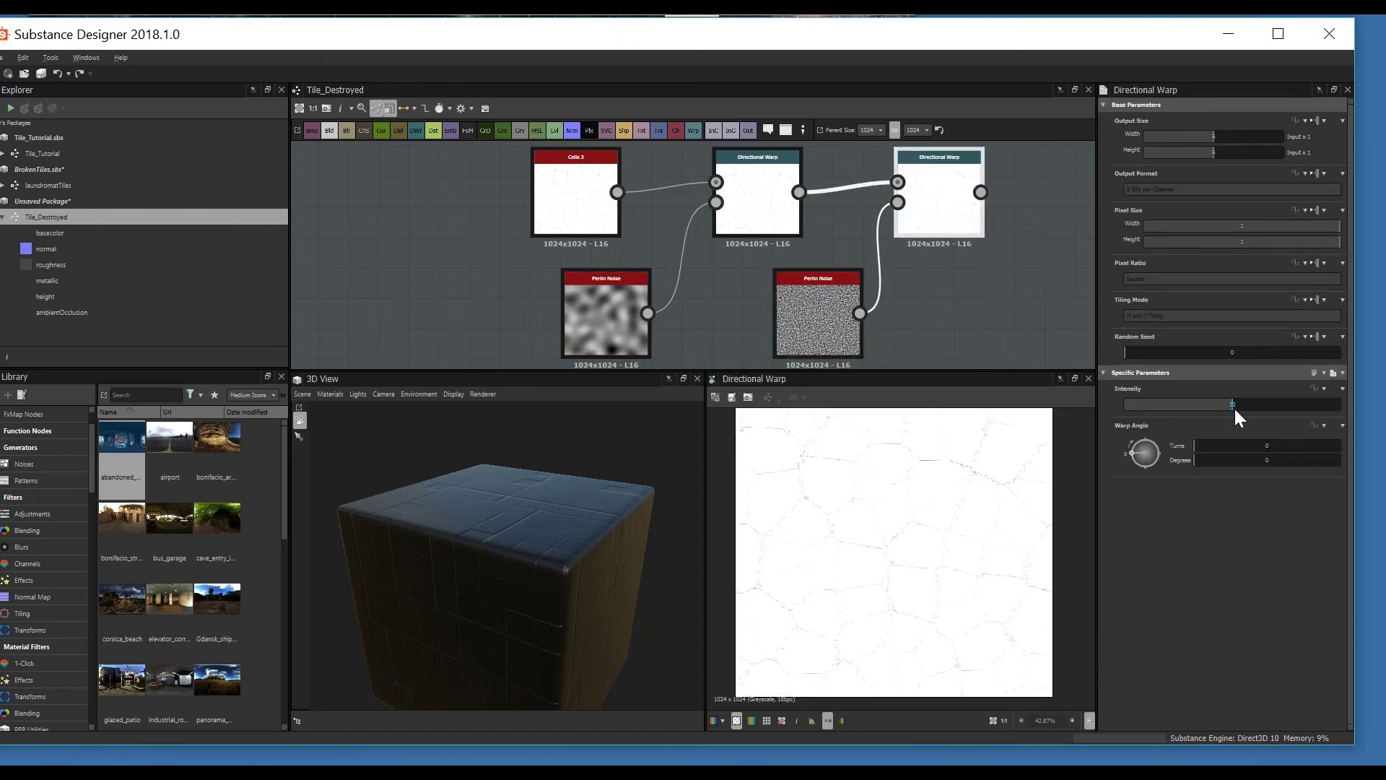
left_click_drag(1233, 406, 1169, 405)
scroll(893, 511, "up", 4)
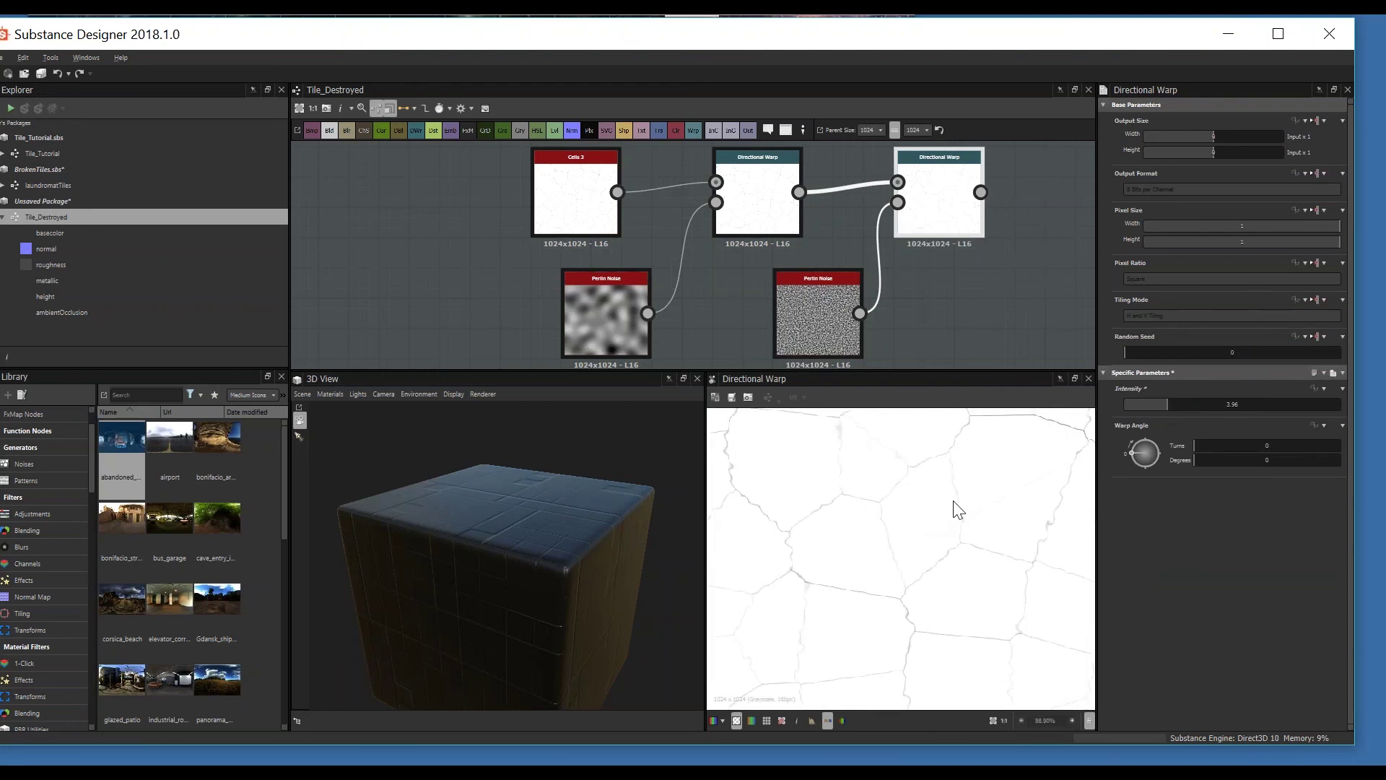
scroll(954, 501, "down", 1)
middle_click_drag(963, 498, 930, 563)
mouse_move(1158, 405)
left_mouse_down()
mouse_move(1107, 409)
mouse_move(1171, 411)
mouse_move(1132, 412)
mouse_move(1146, 415)
left_mouse_up()
Step: Examine the warped crack lines up close in the second Directional Warp's preview
scroll(972, 479, "up", 5)
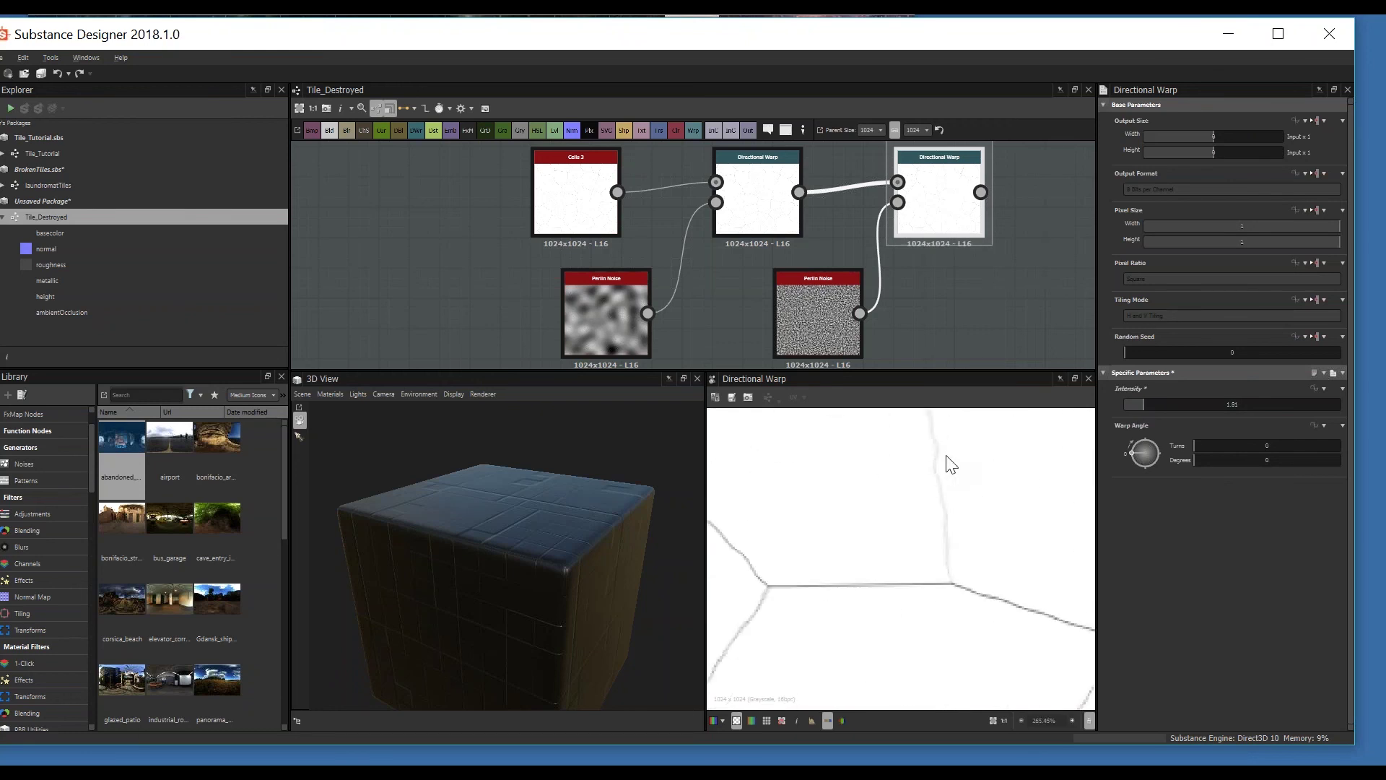
middle_click_drag(942, 505, 943, 586)
middle_click_drag(924, 473, 941, 533)
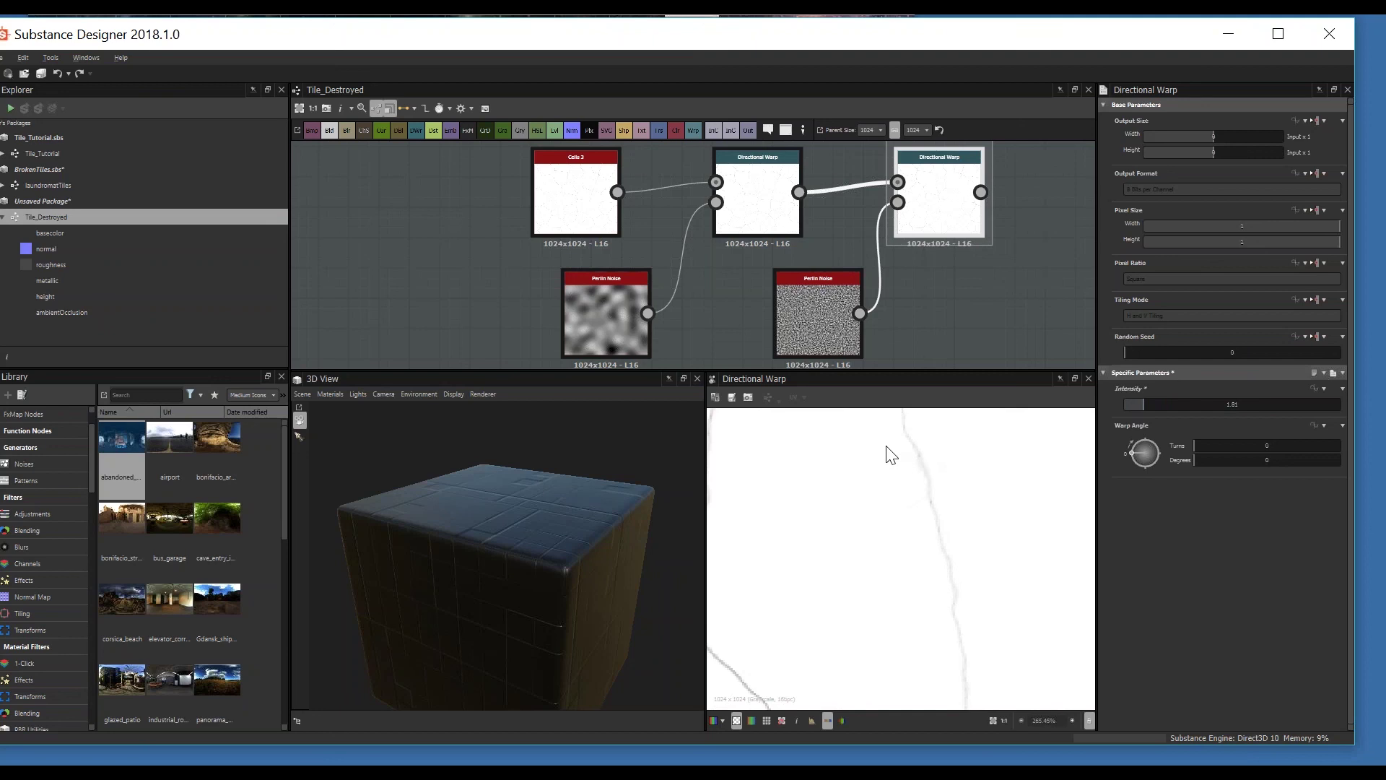
scroll(900, 532, "down", 3)
middle_click_drag(847, 651, 806, 580)
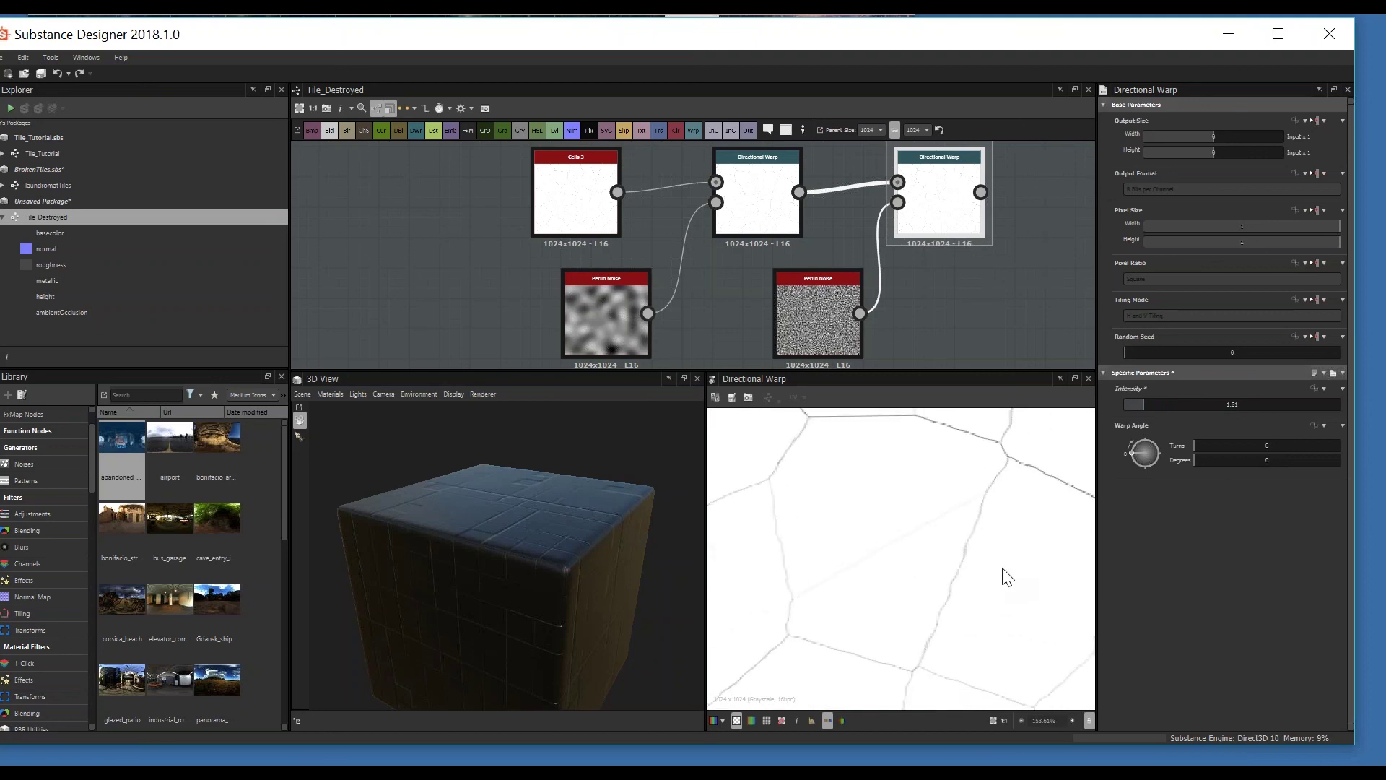
scroll(999, 485, "down", 3)
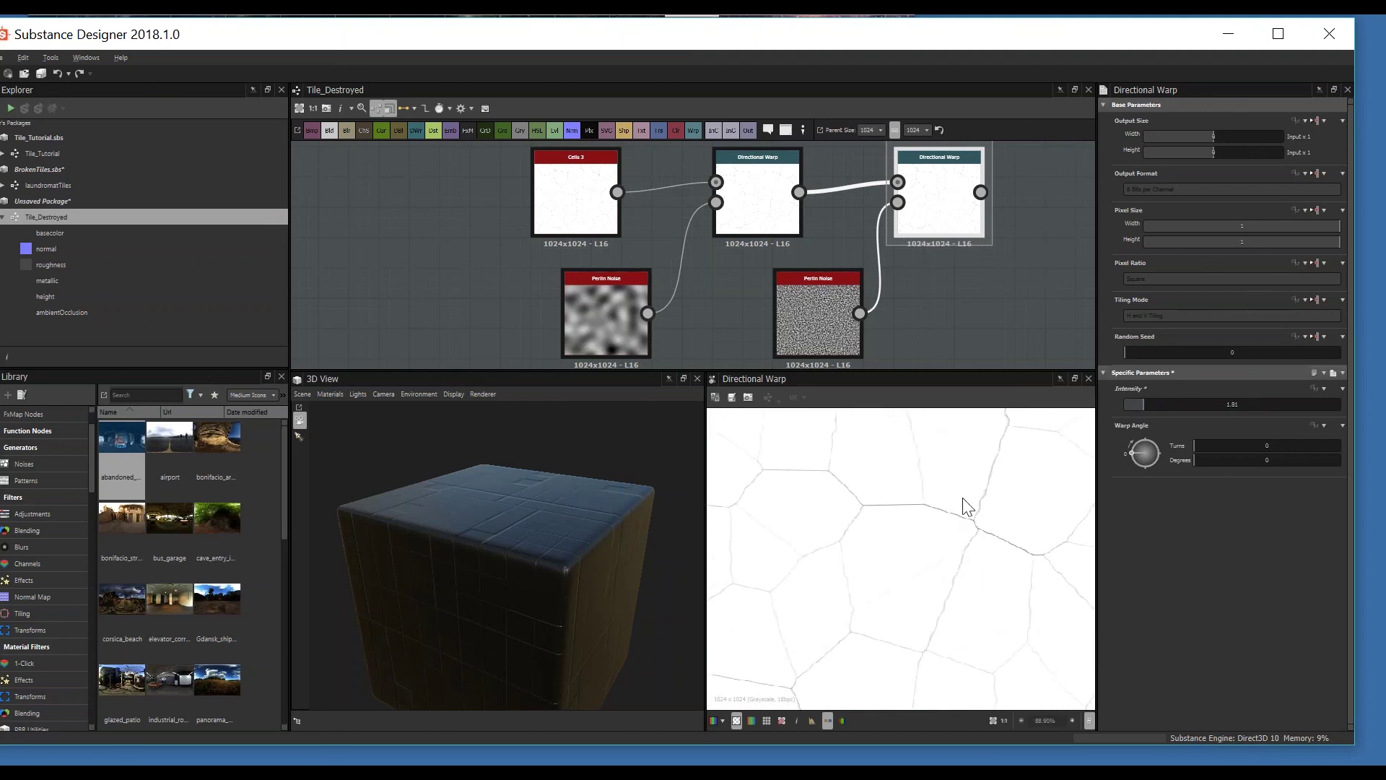
middle_click_drag(967, 506, 932, 562)
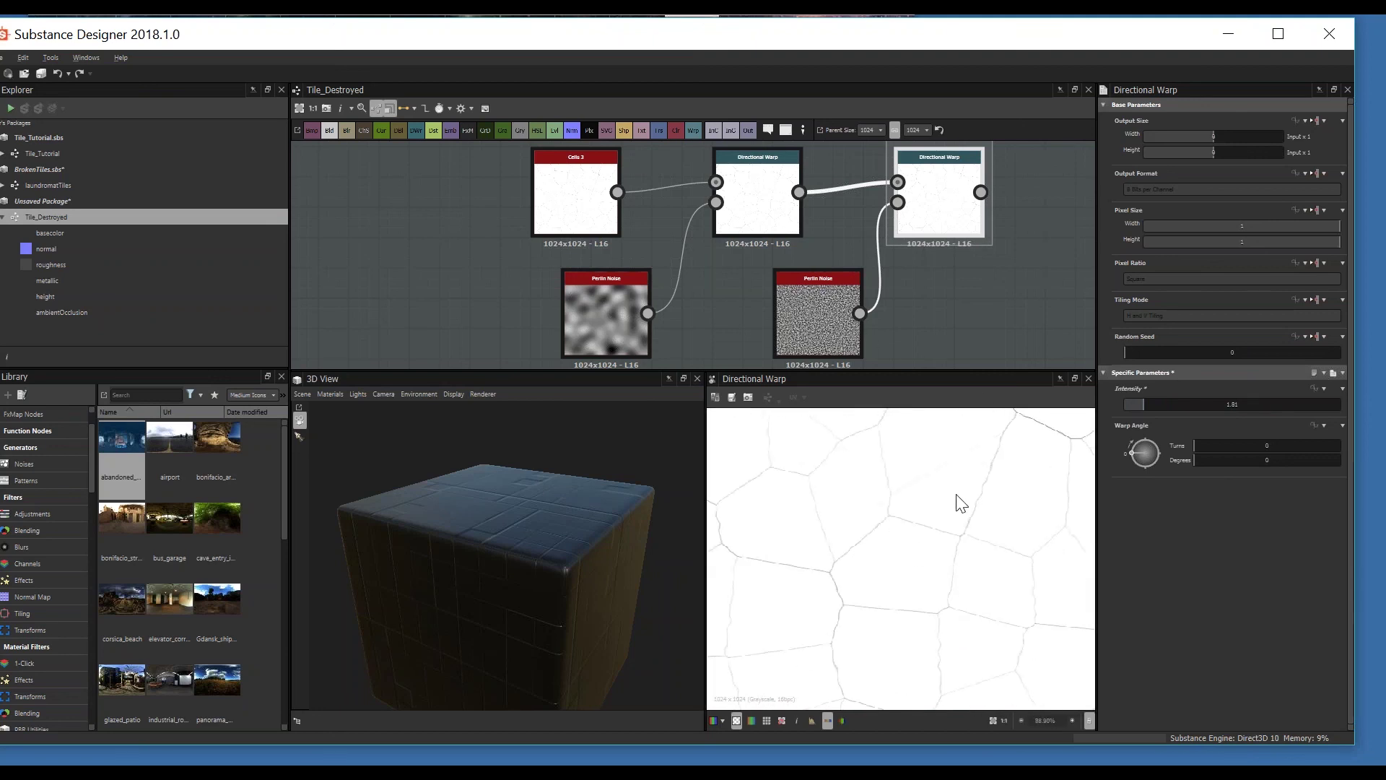
Step: Review the chain of Cells 3, Directional Warp and Perlin Noise nodes in the graph
middle_click_drag(903, 278, 824, 248)
scroll(824, 248, "down", 2)
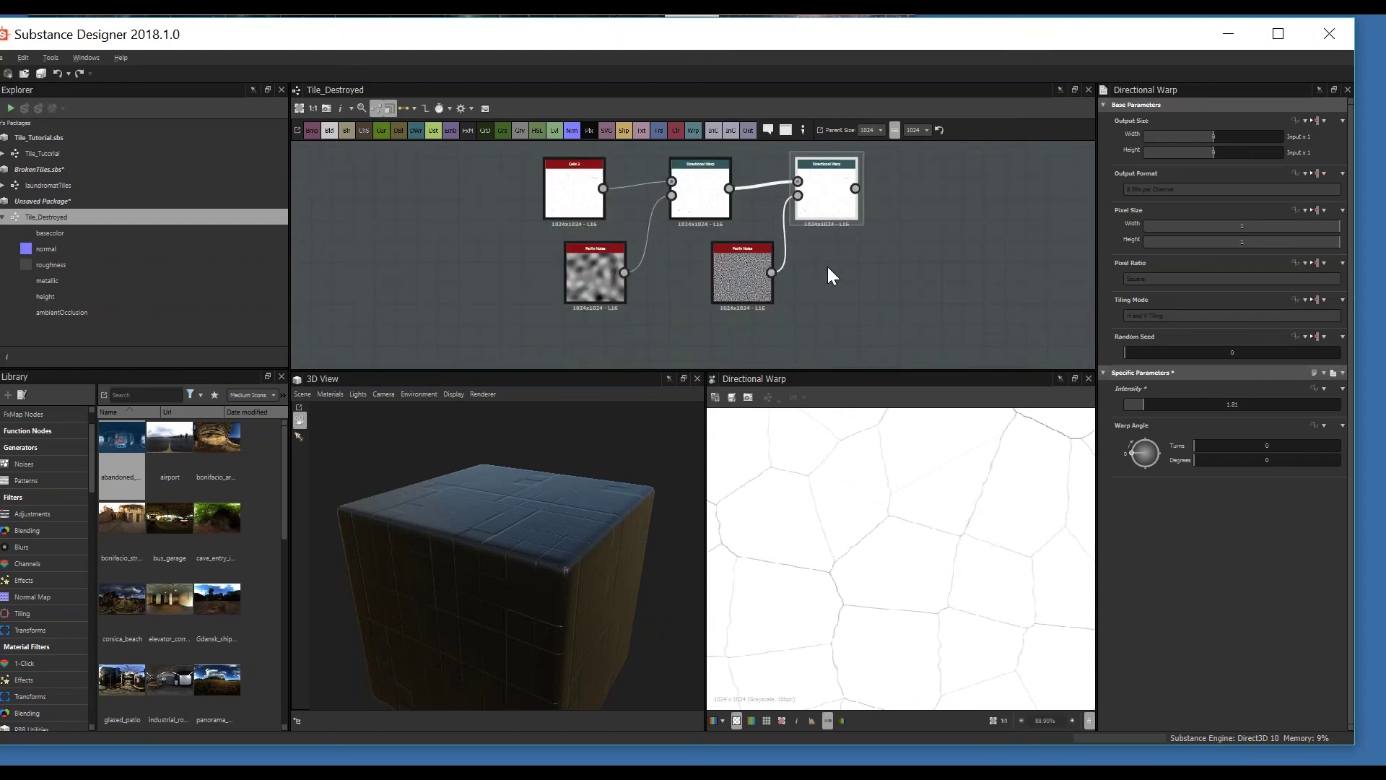
scroll(770, 288, "down", 2)
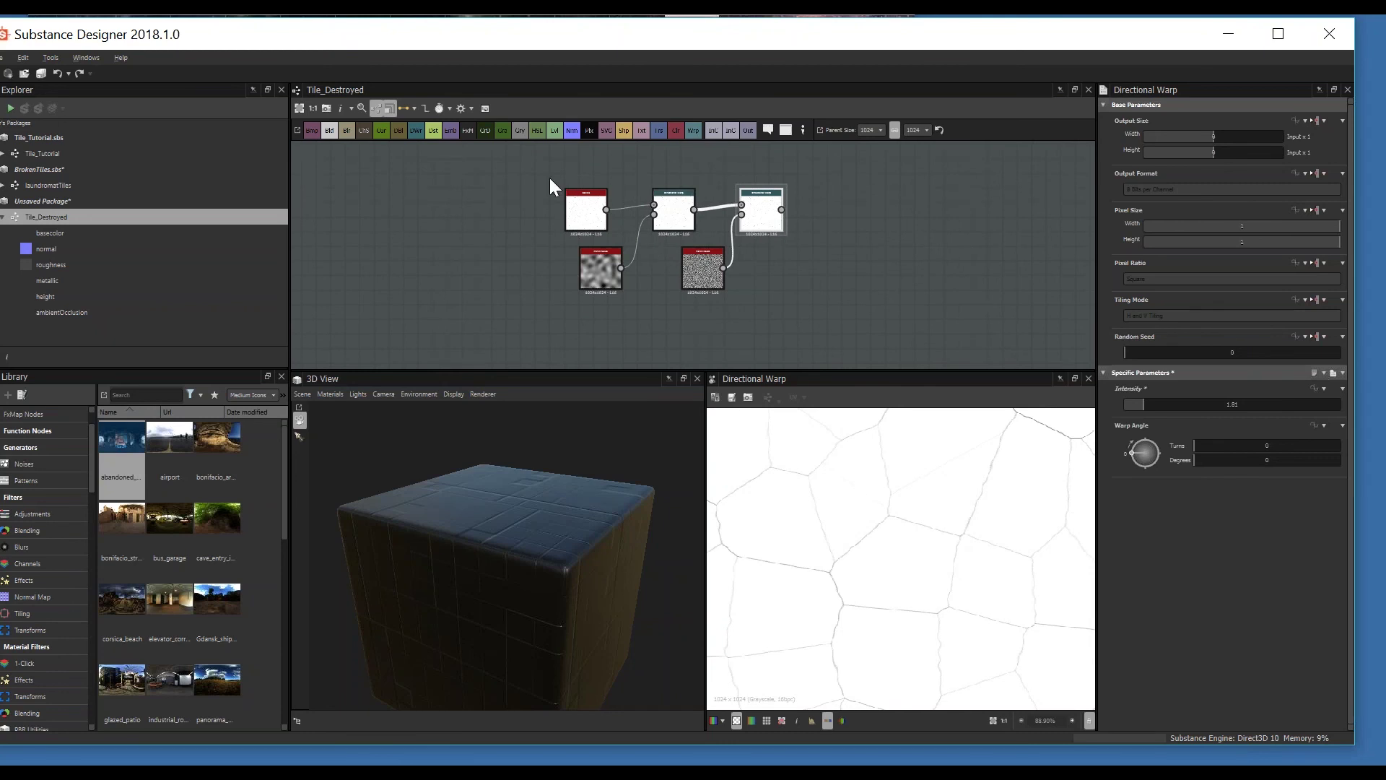
middle_click_drag(683, 250, 580, 249)
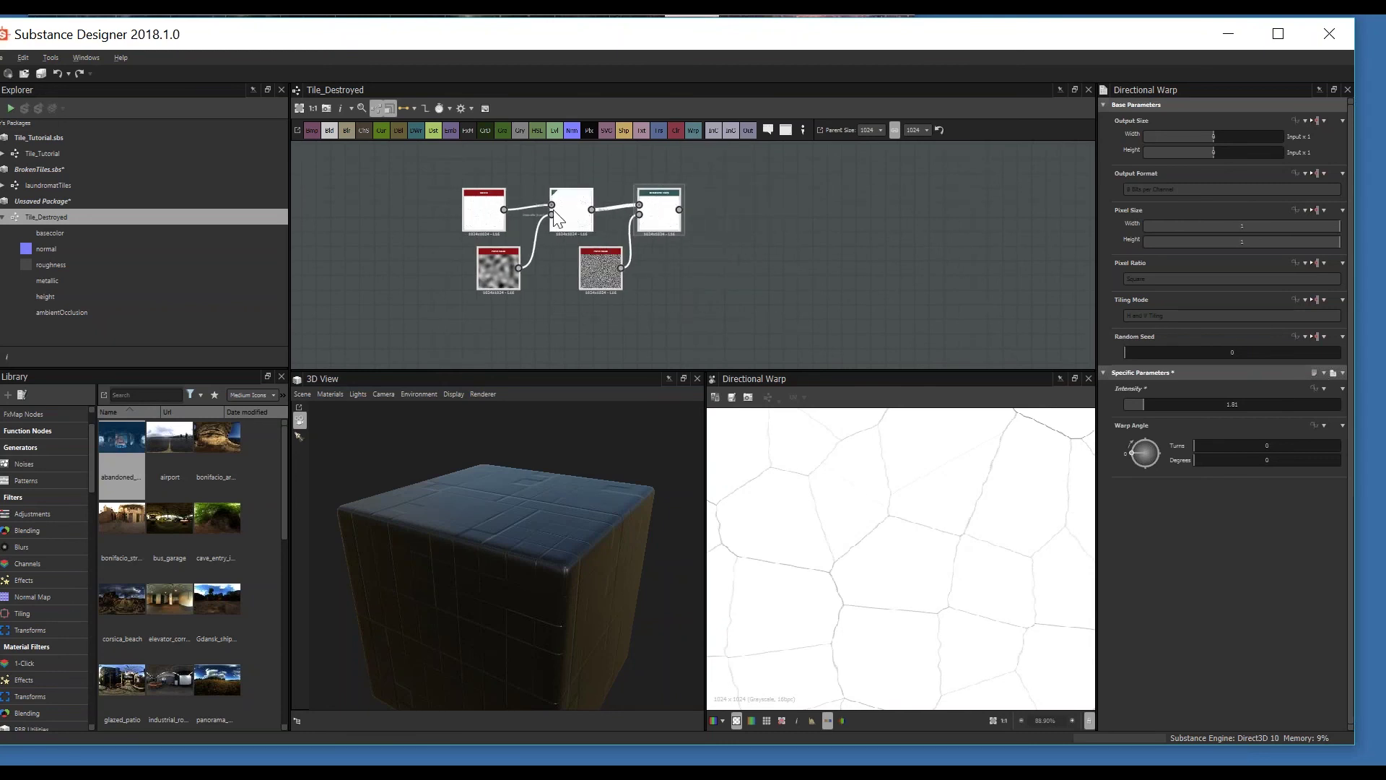
scroll(555, 214, "up", 5)
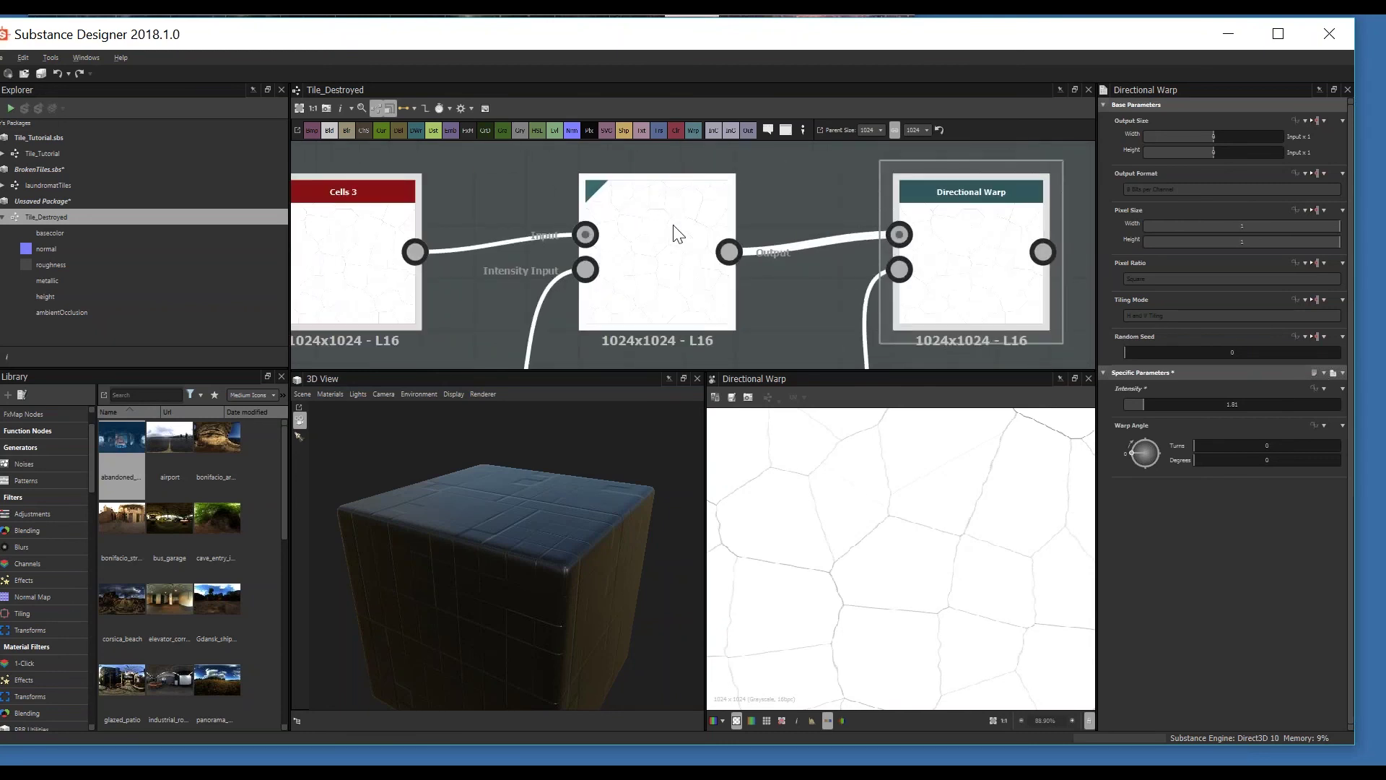
key("ctrl+z")
key("ctrl+y")
scroll(878, 264, "down", 1)
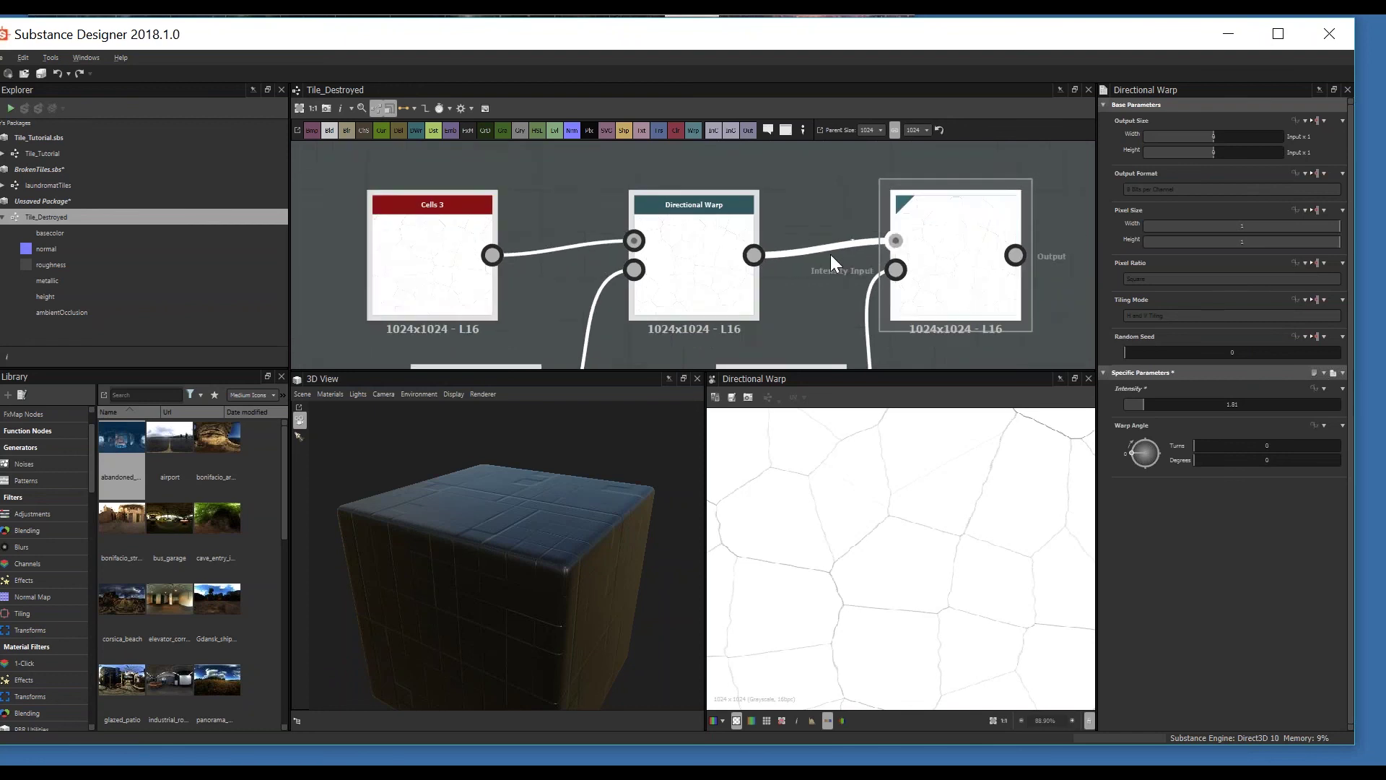
middle_click_drag(828, 268, 938, 262)
middle_click_drag(766, 251, 686, 222)
scroll(675, 267, "down", 2)
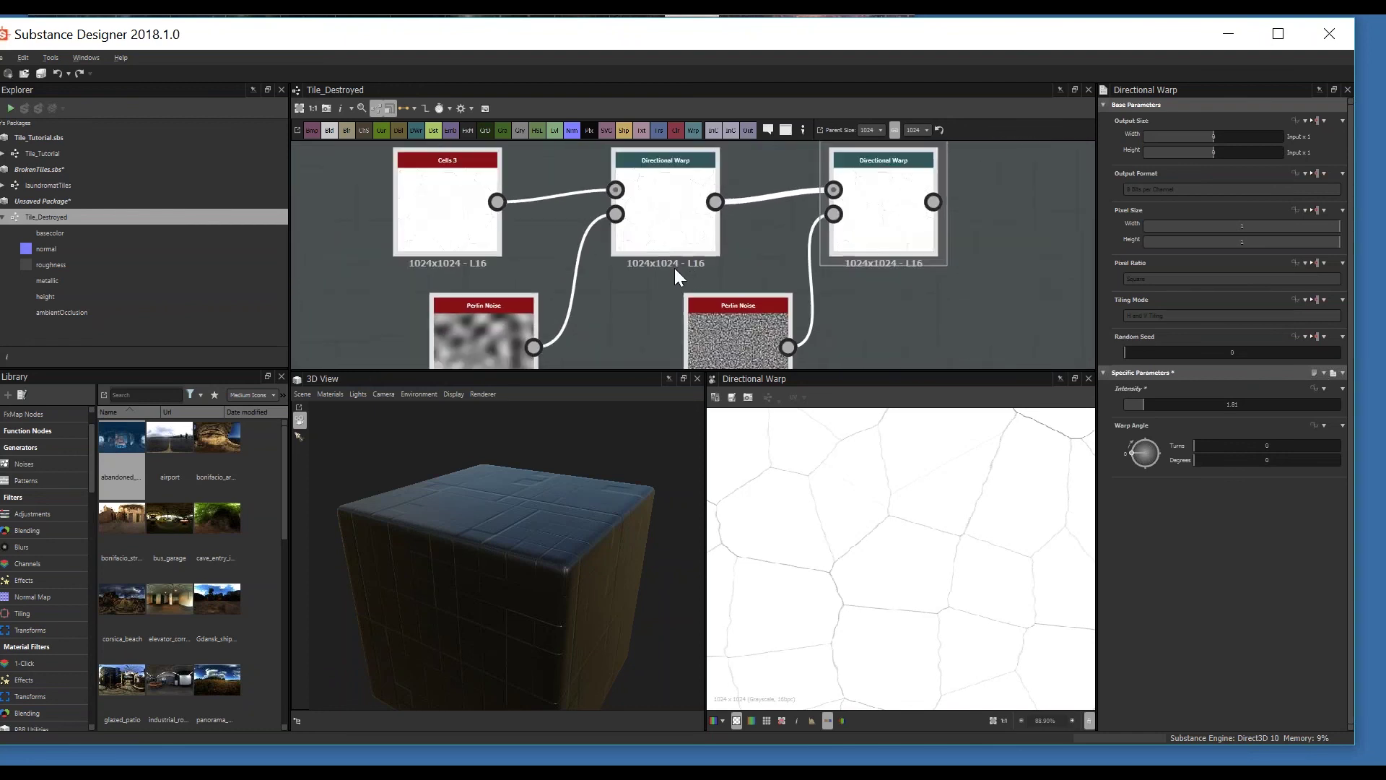
middle_click_drag(708, 302, 722, 272)
scroll(817, 266, "down", 2)
middle_click_drag(816, 266, 786, 289)
scroll(791, 297, "down", 2)
scroll(749, 260, "down", 1)
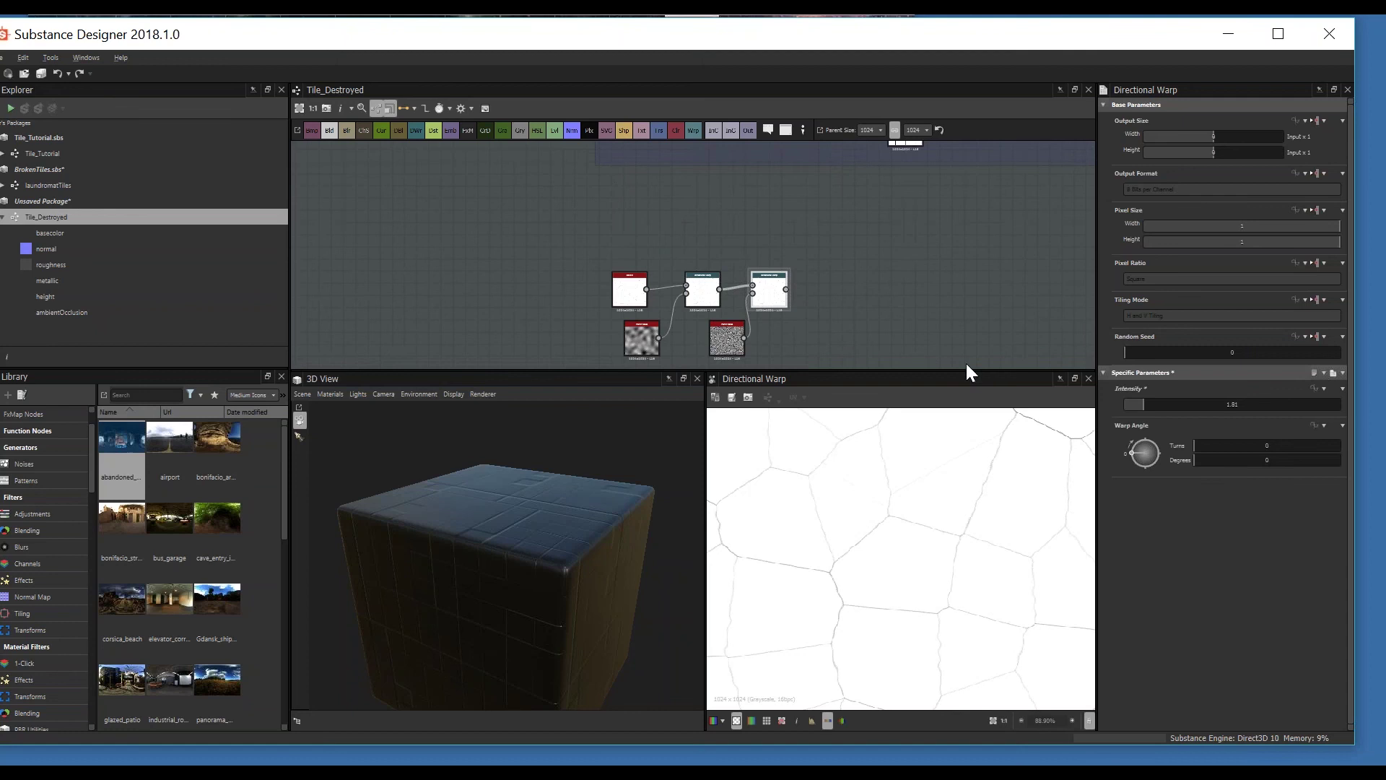
Step: Set Invert to True on the Cells 3 node and display the second Directional Warp's result
middle_click_drag(934, 361, 850, 319)
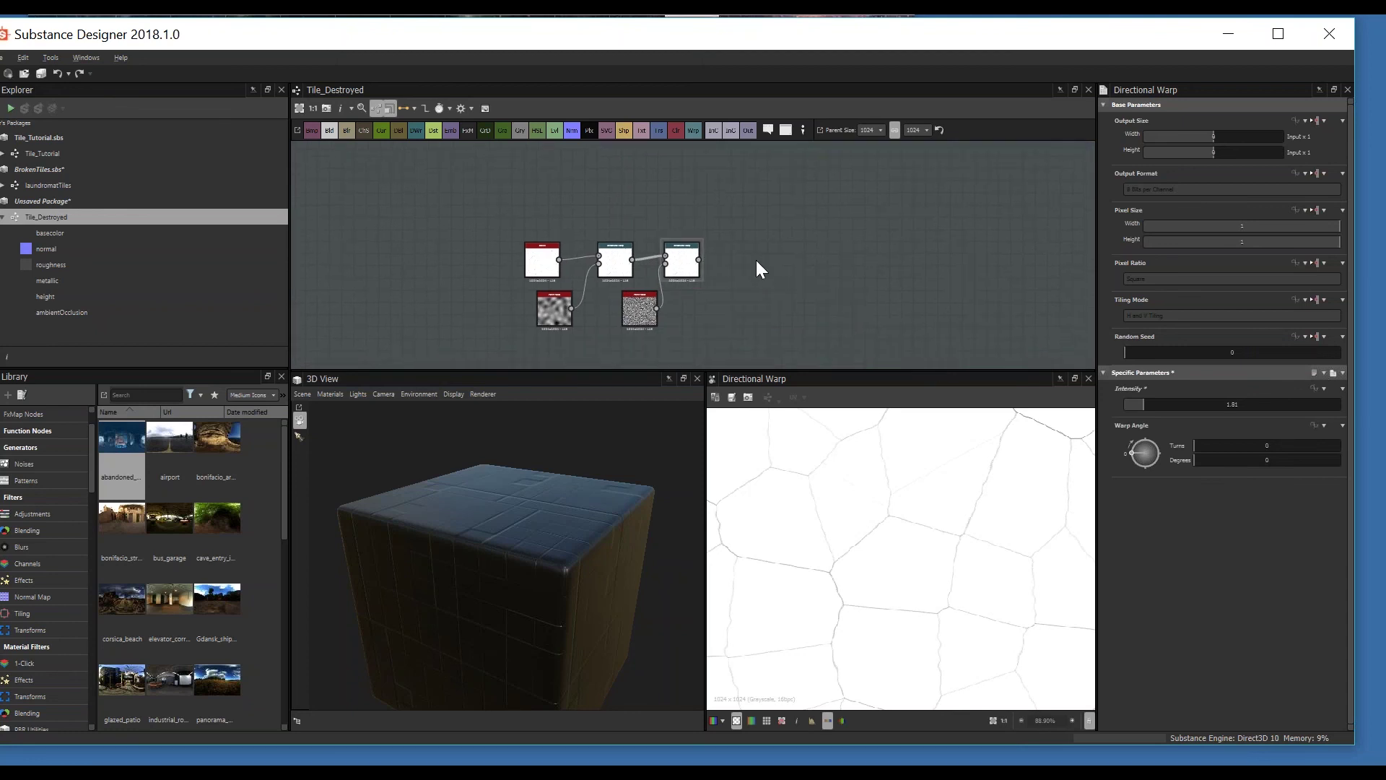
left_click(537, 257)
scroll(1319, 643, "down", 2)
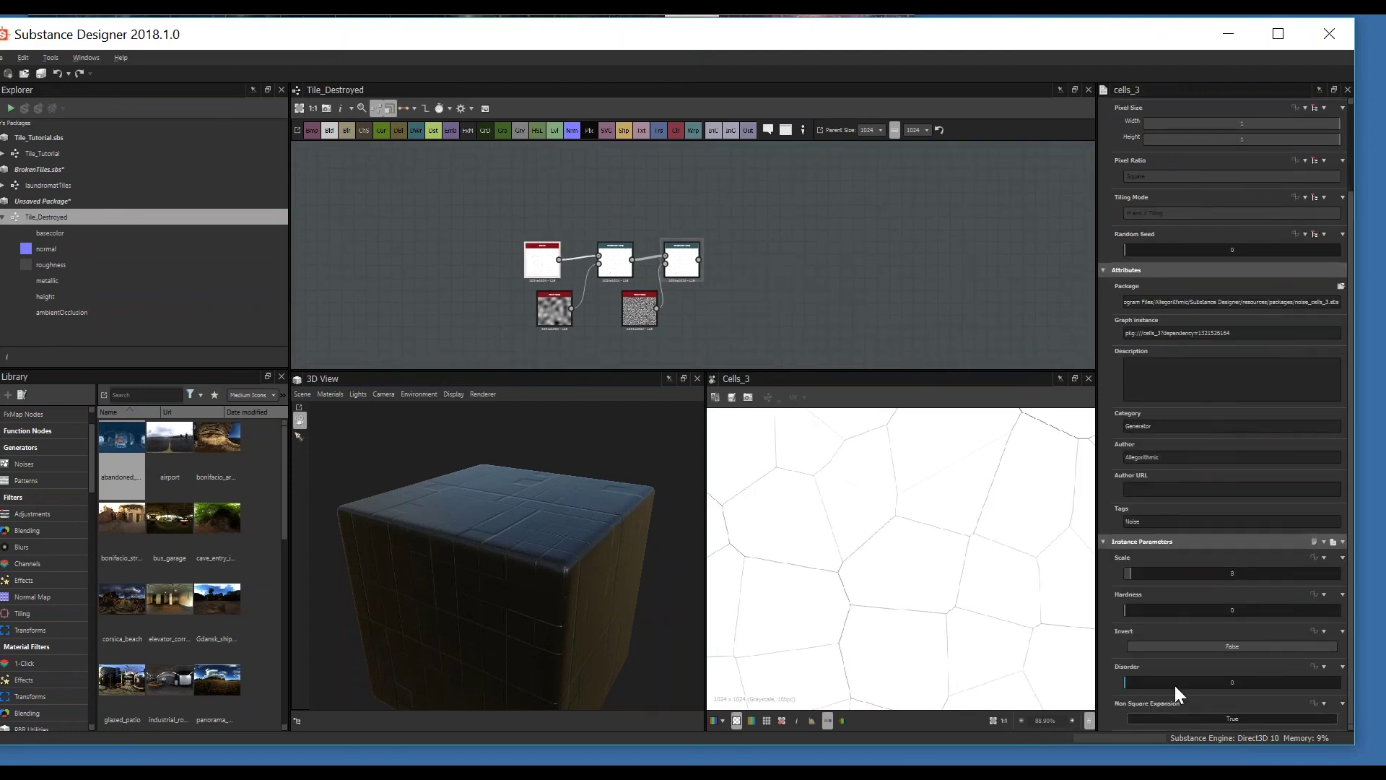
left_click(1166, 645)
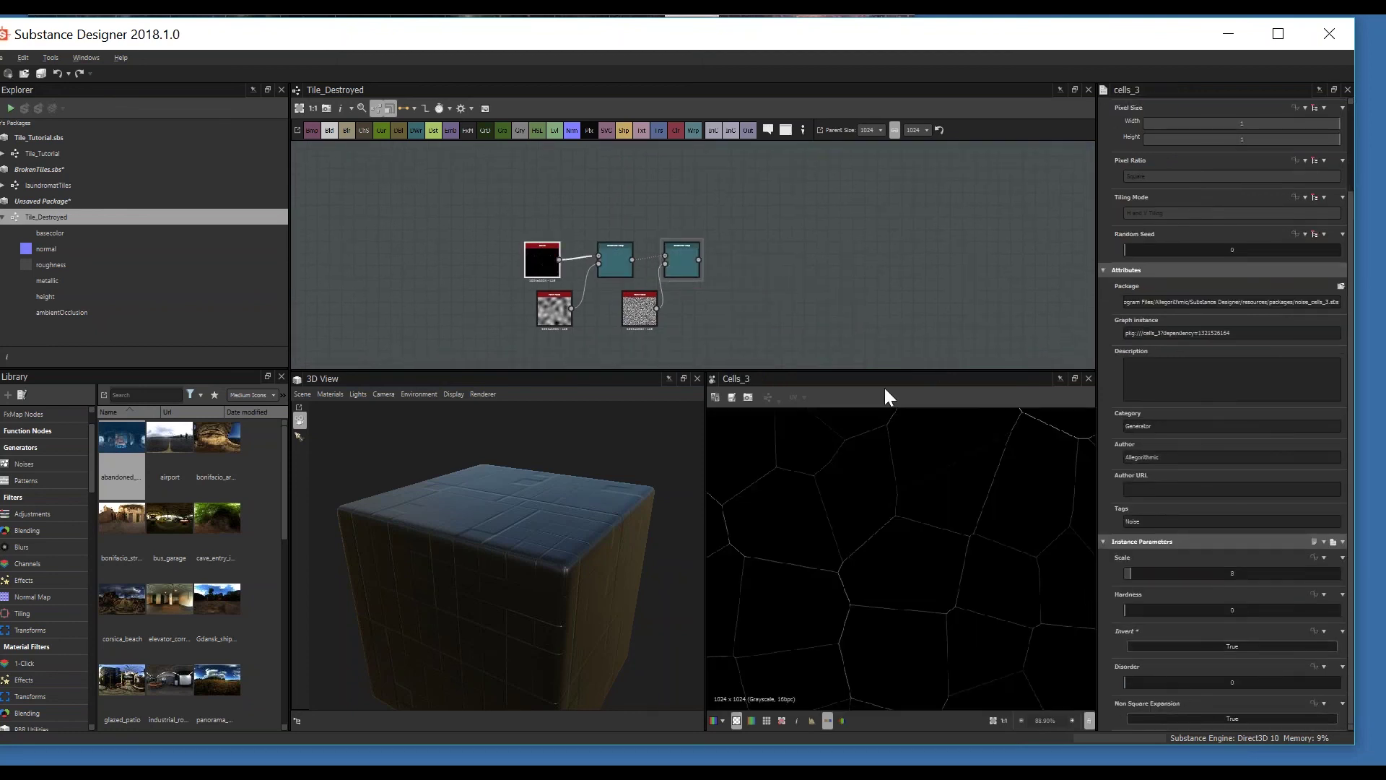
left_click(674, 263)
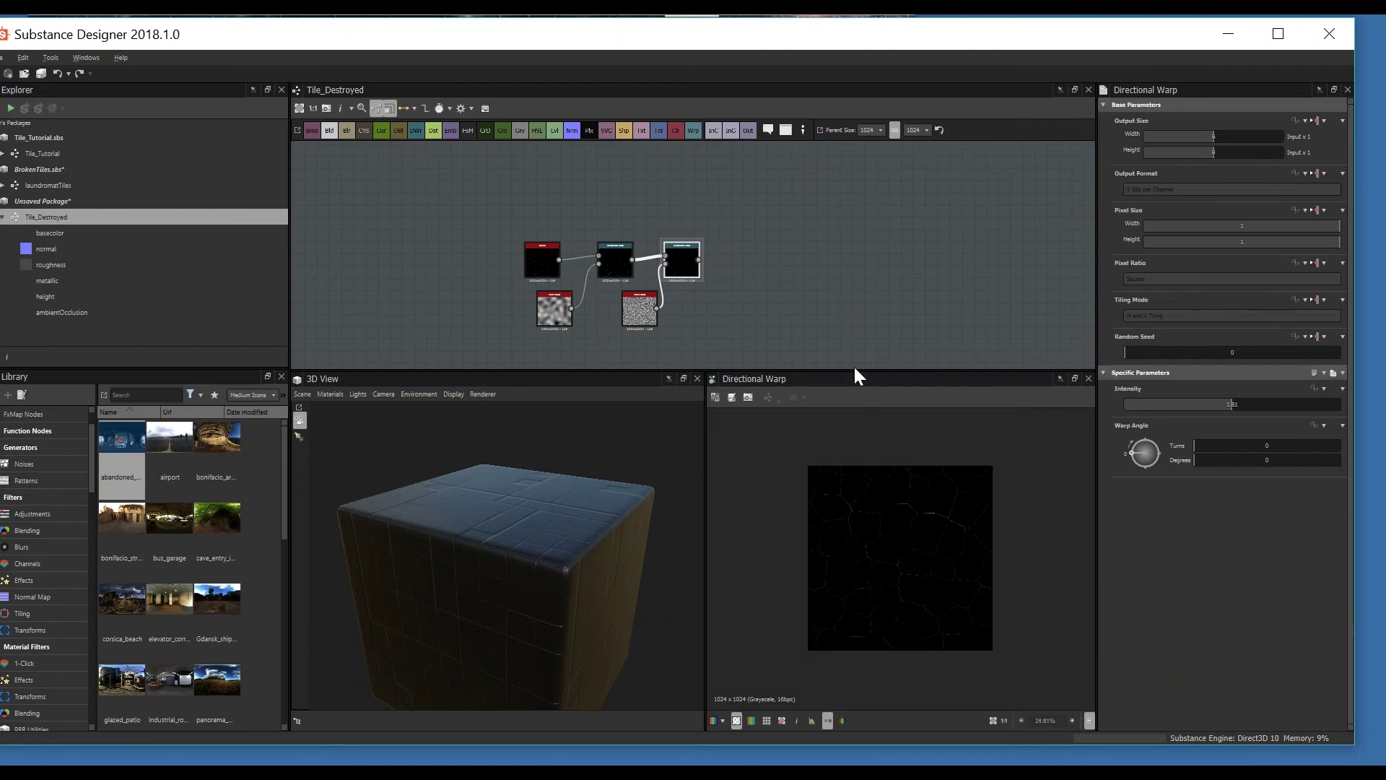
scroll(880, 489, "up", 3)
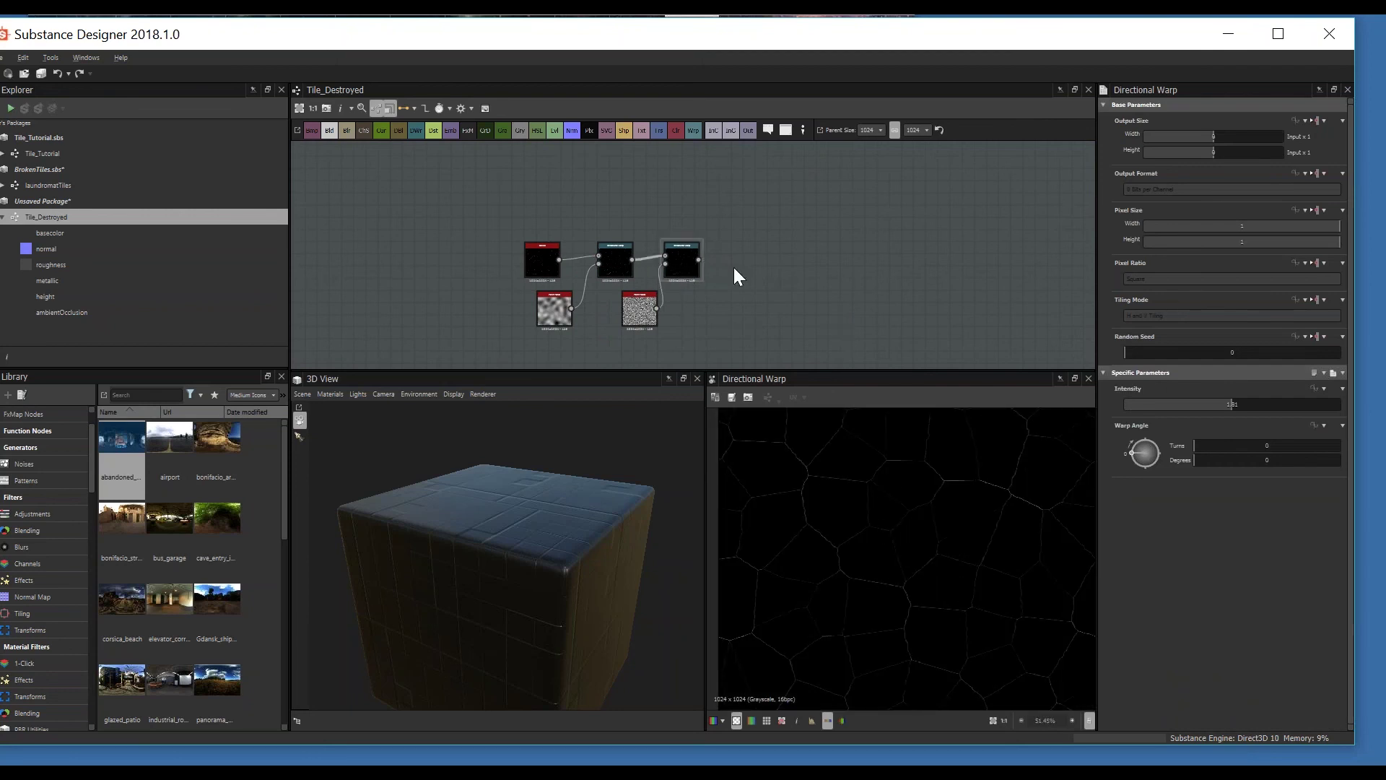
Step: Add a Slope Blur Grayscale node and line it up after the second Directional Warp
key("space")
type("slope")
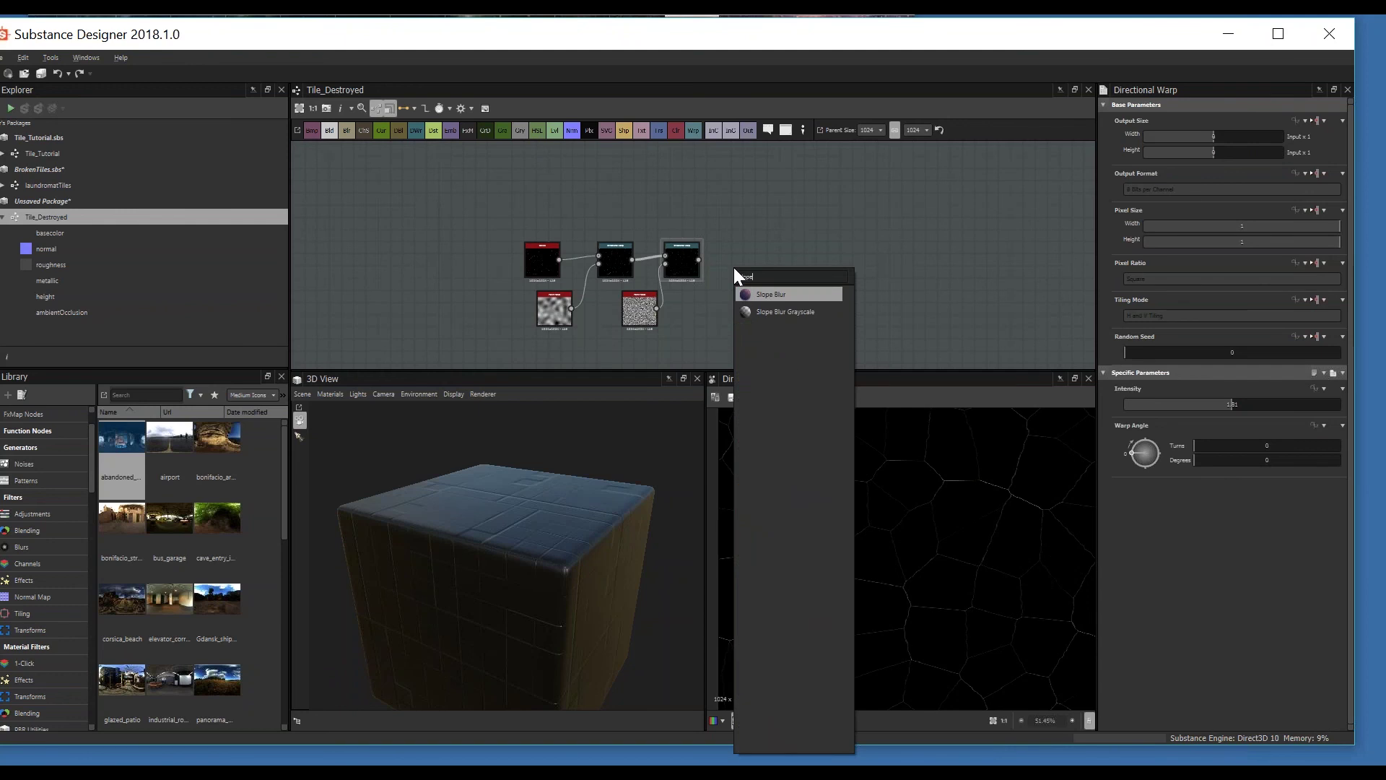
left_click(784, 312)
scroll(777, 309, "up", 3)
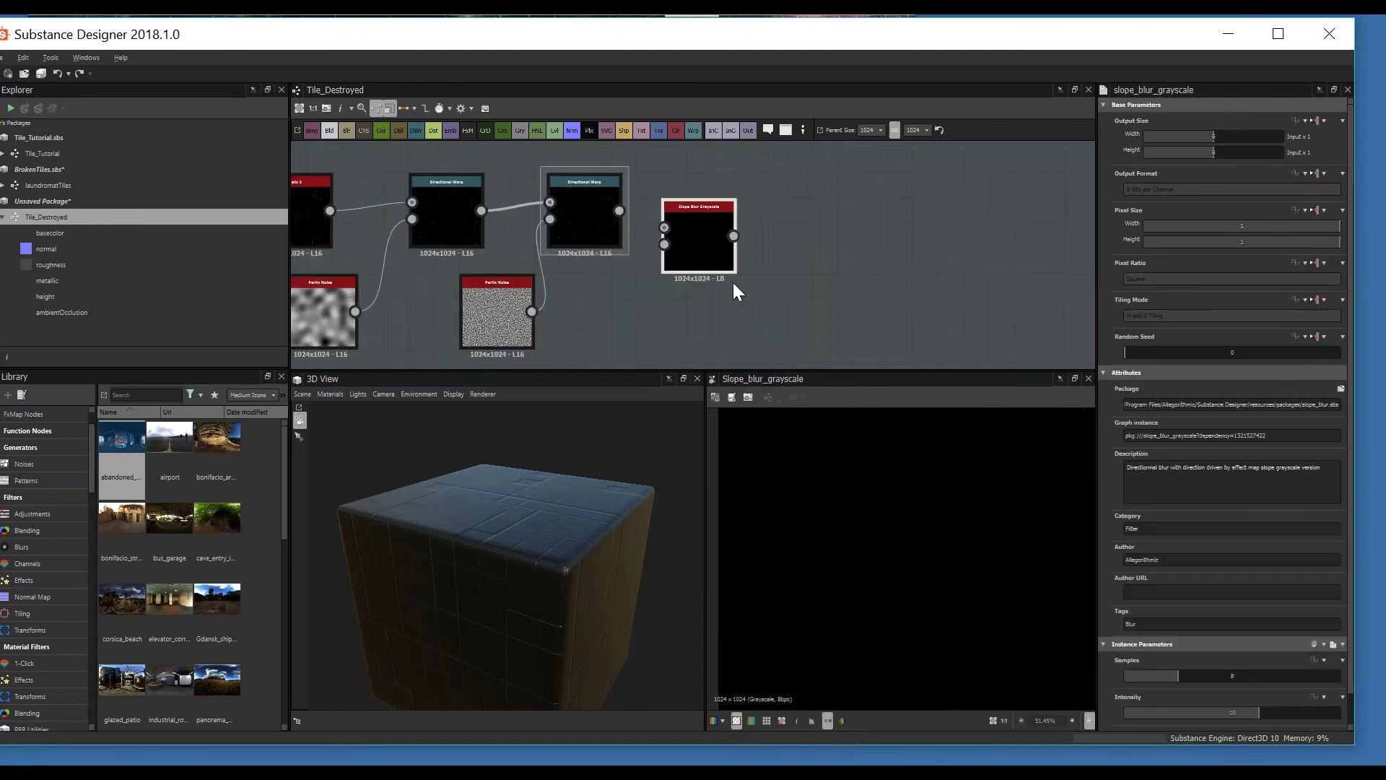
left_click_drag(679, 222, 704, 197)
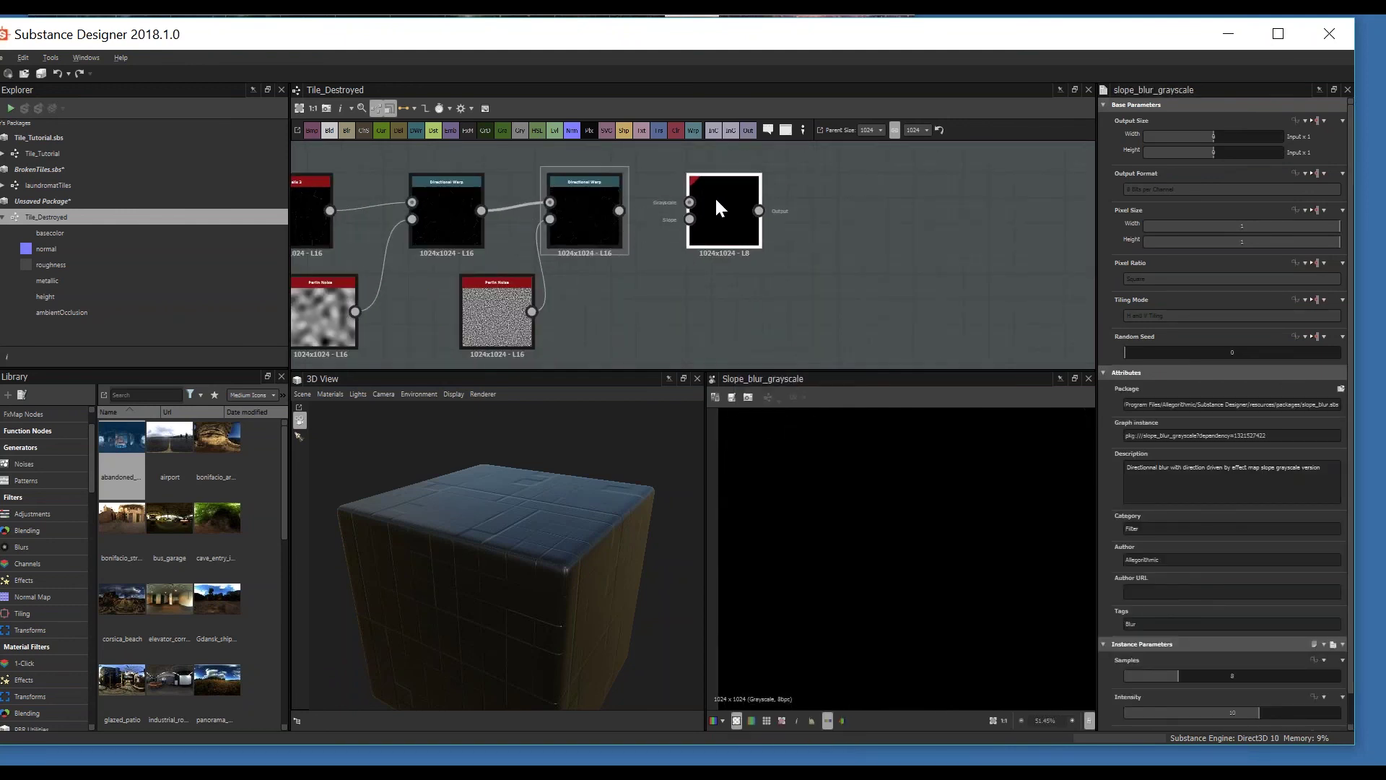
middle_click_drag(702, 203, 710, 274)
middle_click_drag(298, 269, 517, 207)
scroll(763, 260, "down", 3)
middle_click_drag(764, 262, 758, 292)
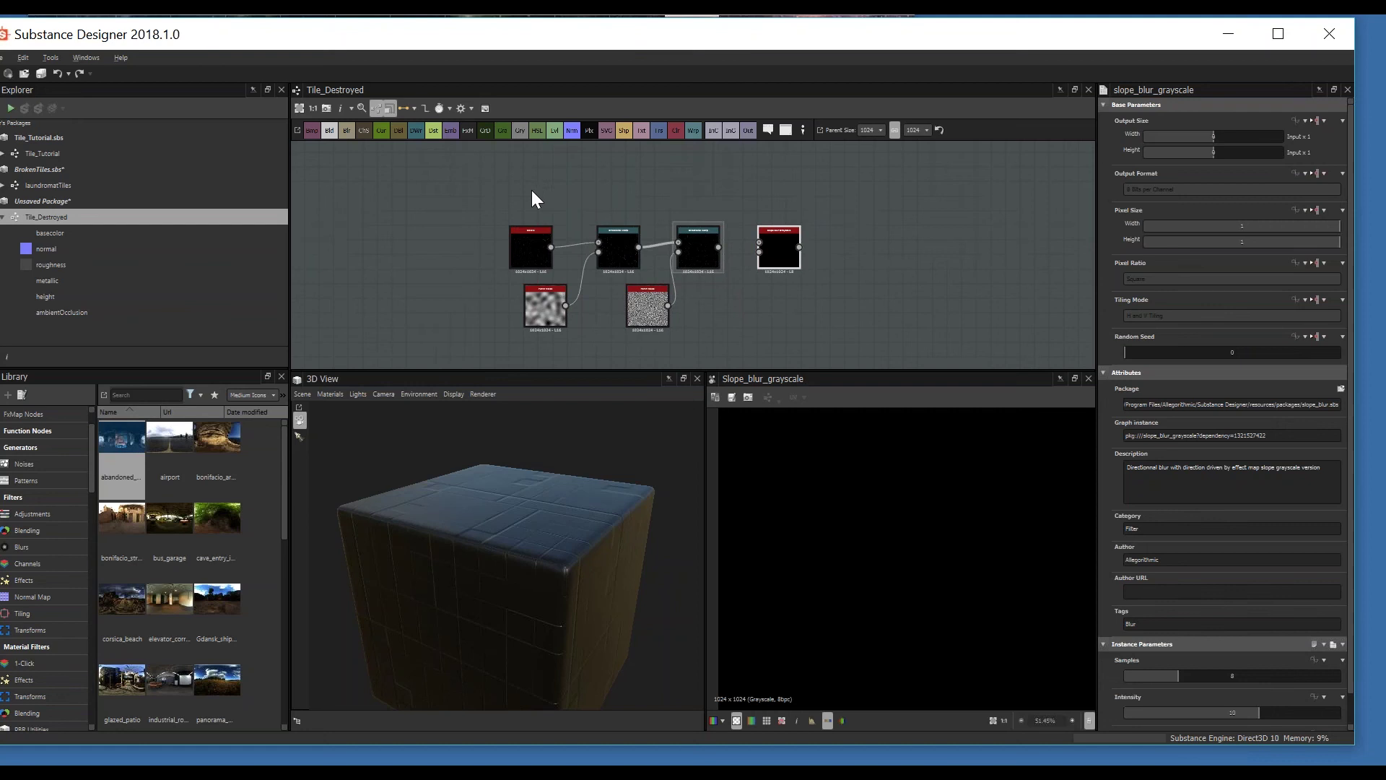
middle_click_drag(530, 188, 538, 209)
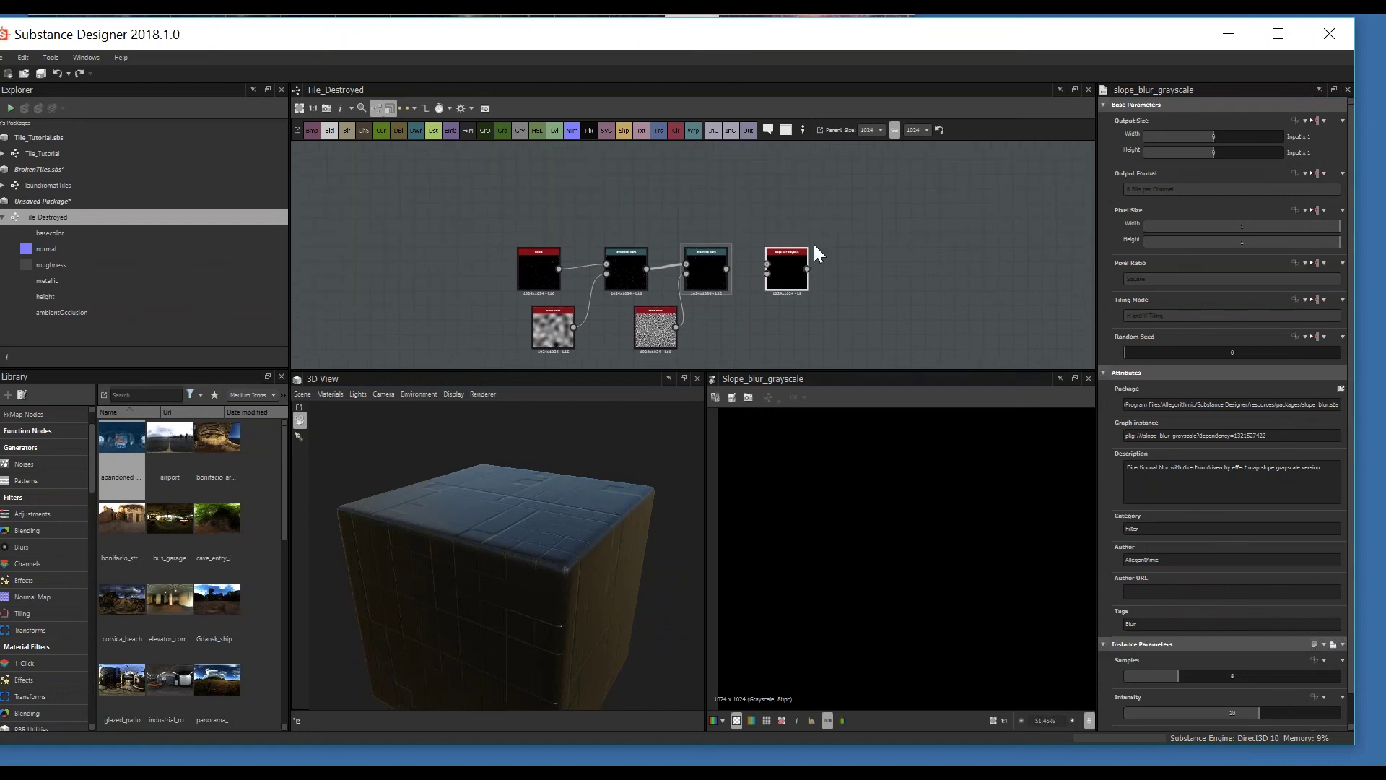
scroll(801, 250, "up", 2)
scroll(642, 235, "down", 1)
scroll(664, 245, "up", 1)
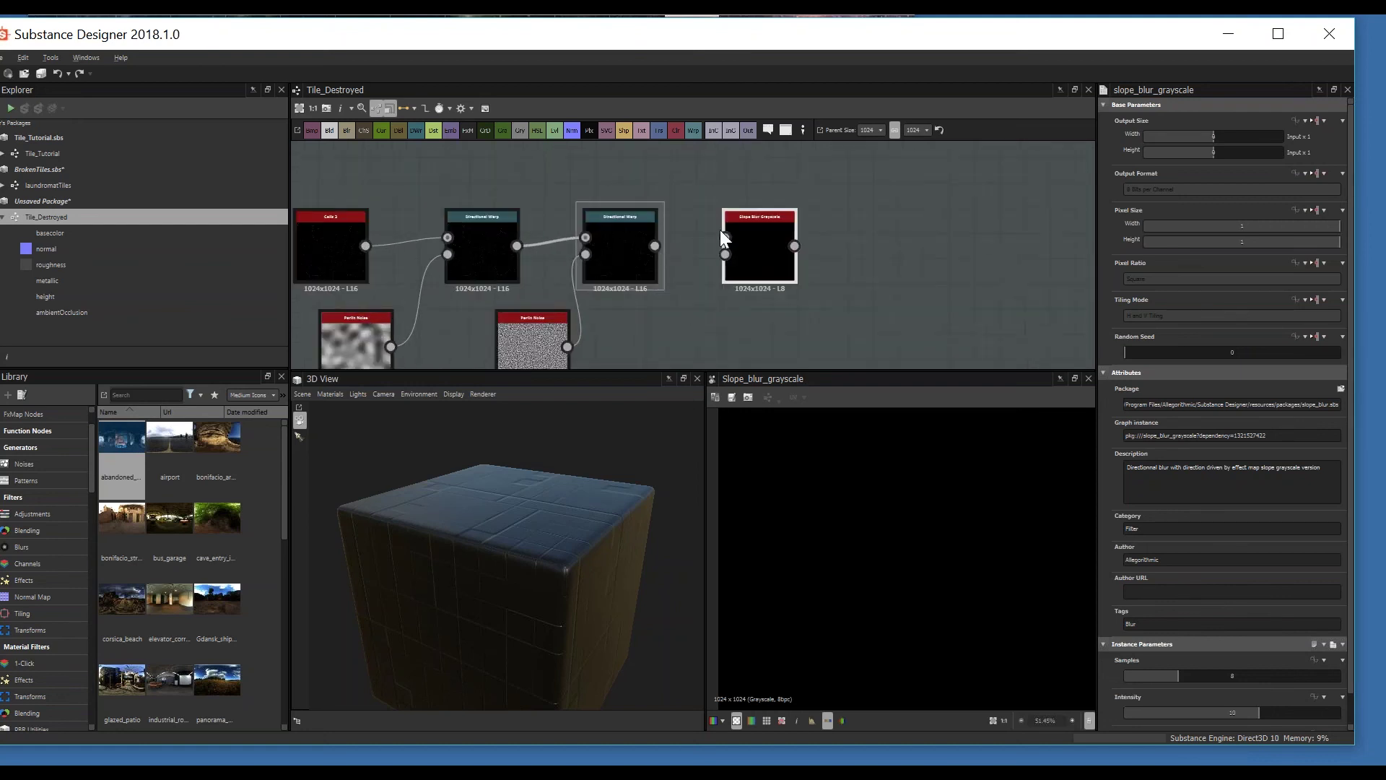
middle_click_drag(485, 220, 609, 244)
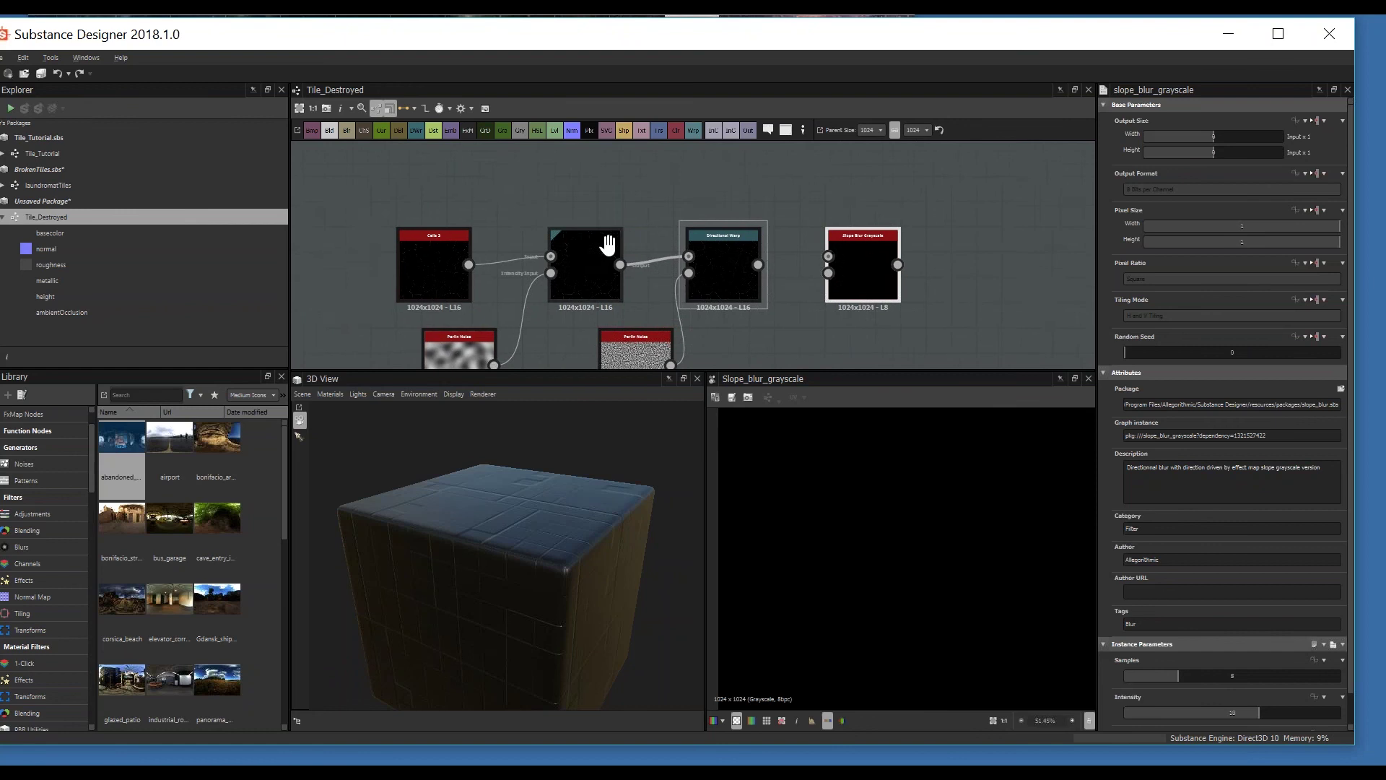
scroll(801, 266, "down", 1)
middle_click_drag(801, 266, 771, 266)
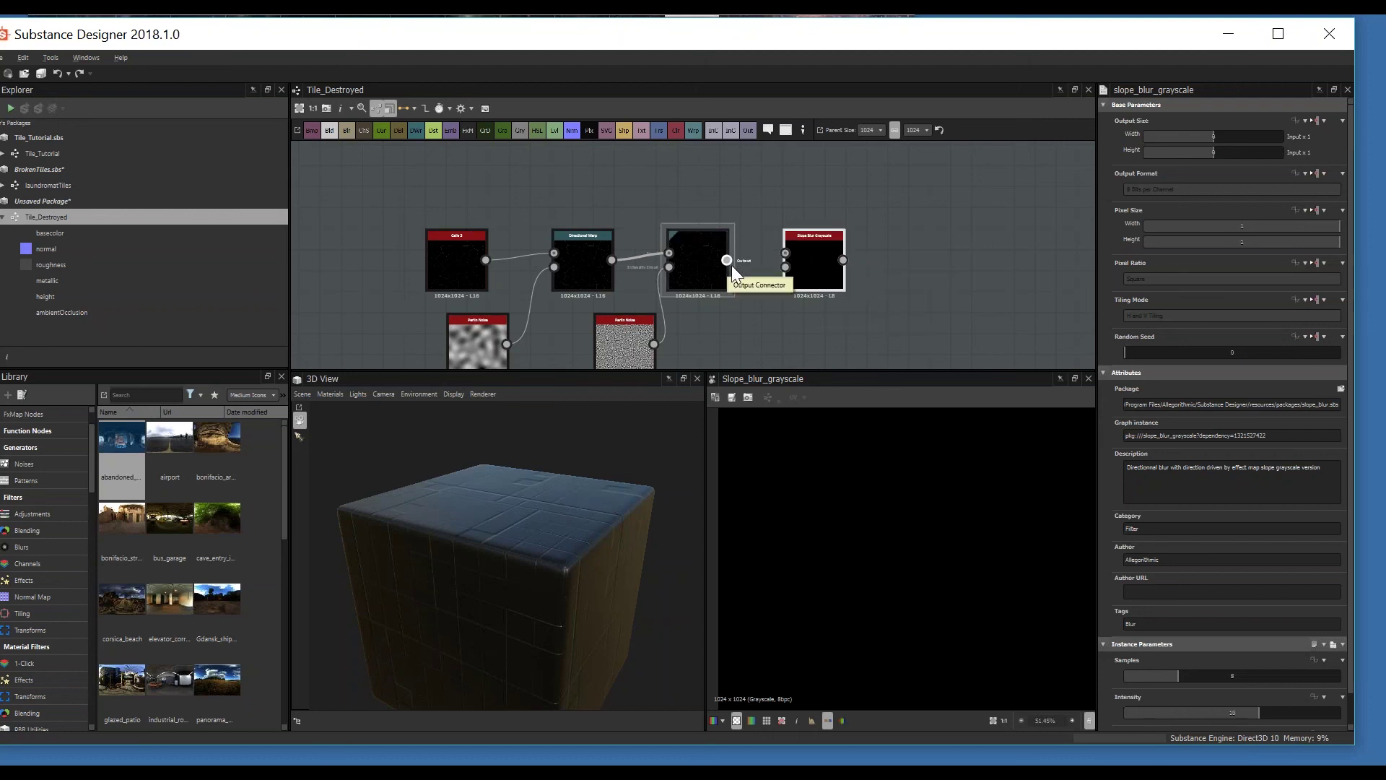
middle_click_drag(814, 264, 788, 266)
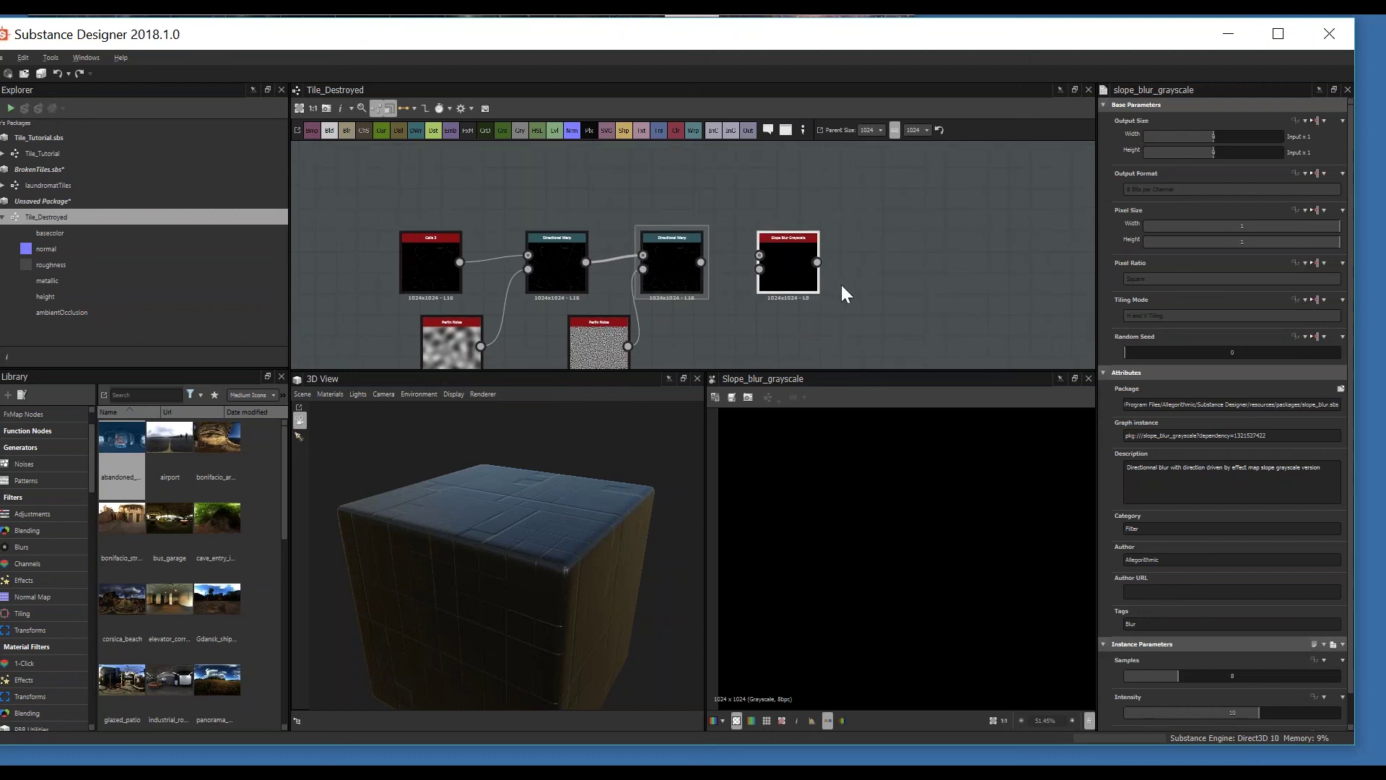
Step: Add a Uniform Color node above the second Directional Warp and set its output colour to yellow
left_click(676, 130)
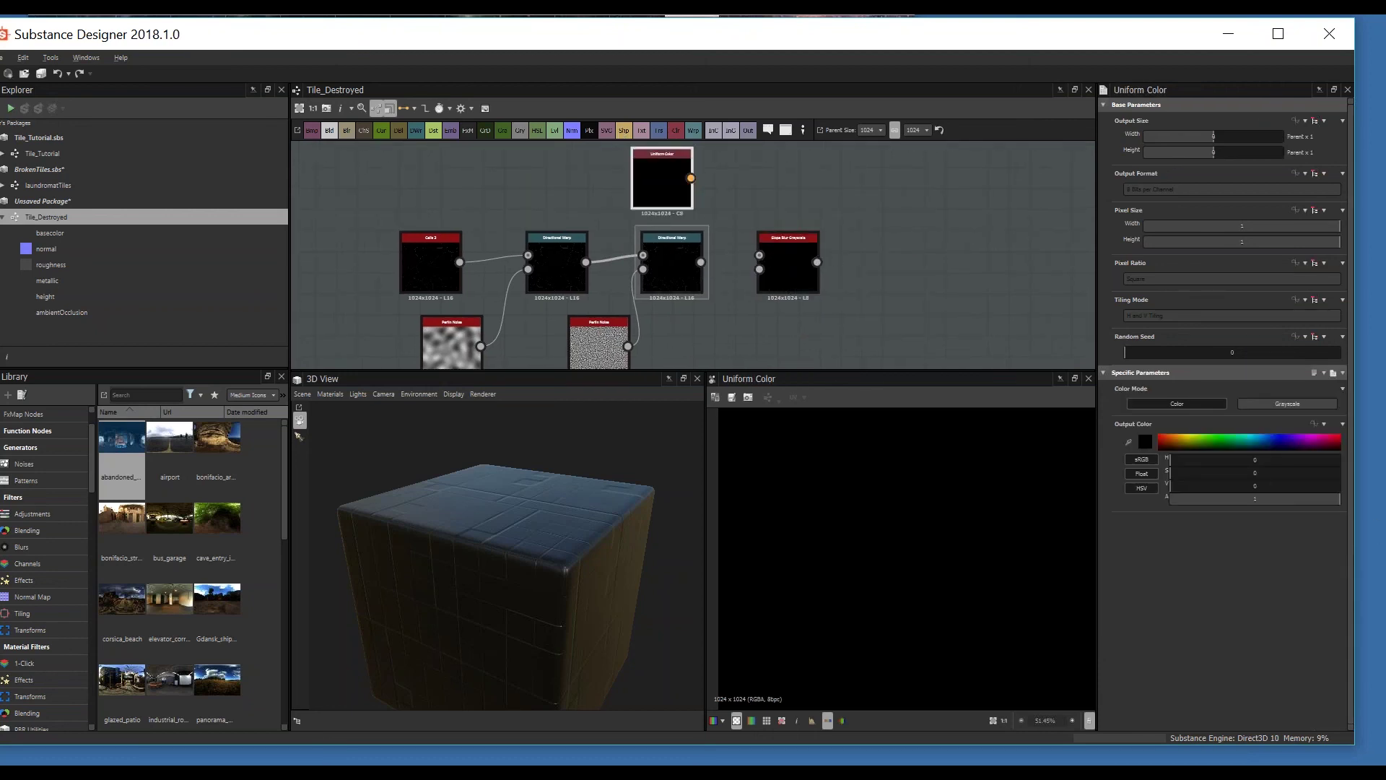
left_click(1244, 449)
left_click_drag(1244, 448, 1174, 443)
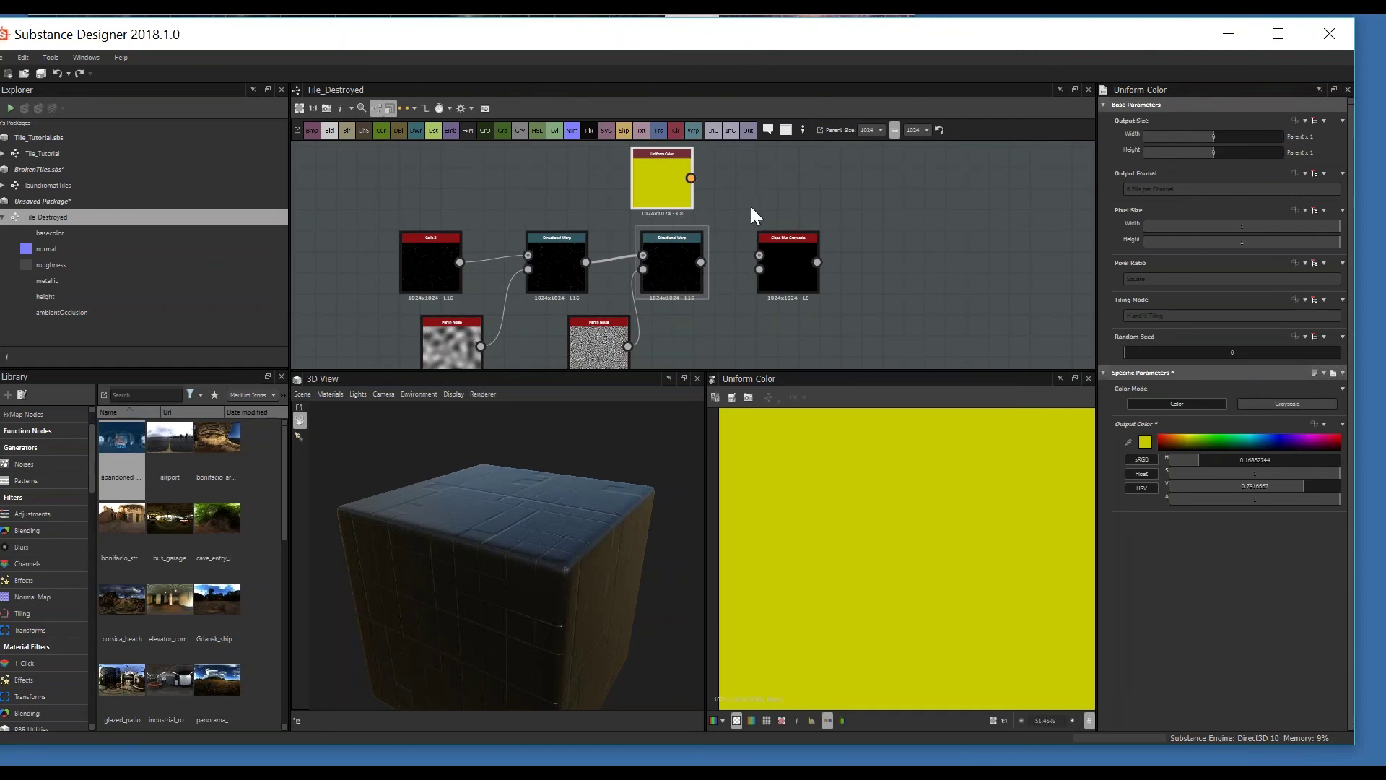
middle_click_drag(674, 175, 650, 206)
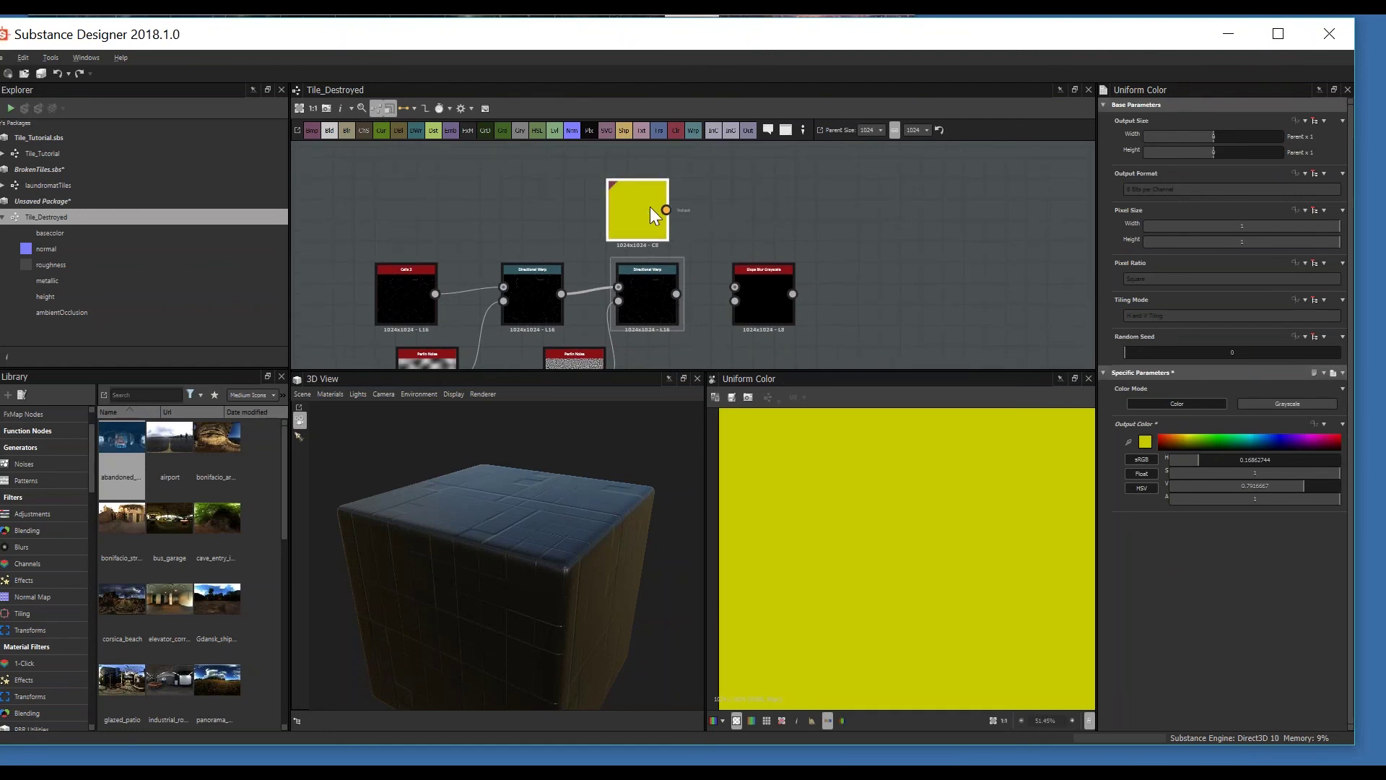
Step: Add a Blend node beside the Uniform Color node and preview the second Directional Warp's crack pattern
right_click(788, 199)
left_click(826, 241)
left_click_drag(778, 215, 808, 228)
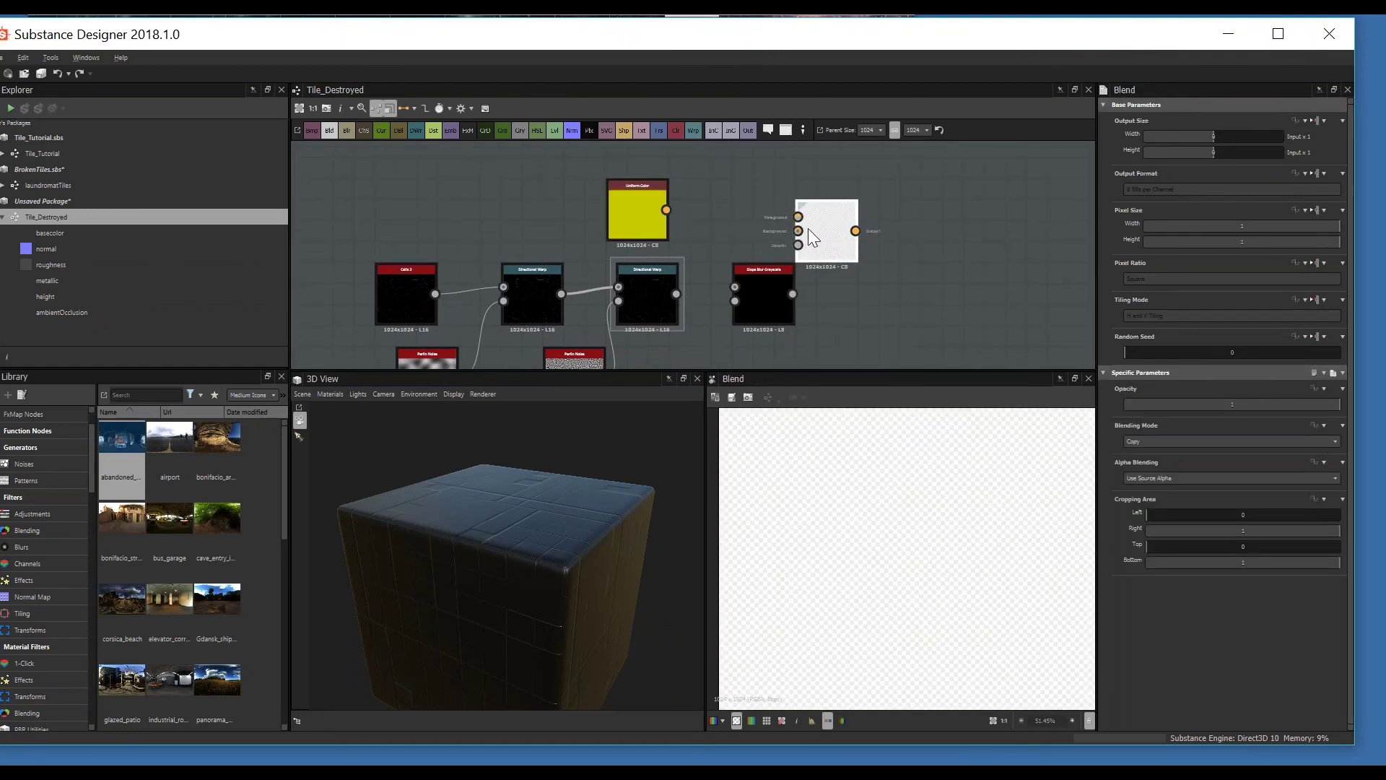
double_click(639, 208)
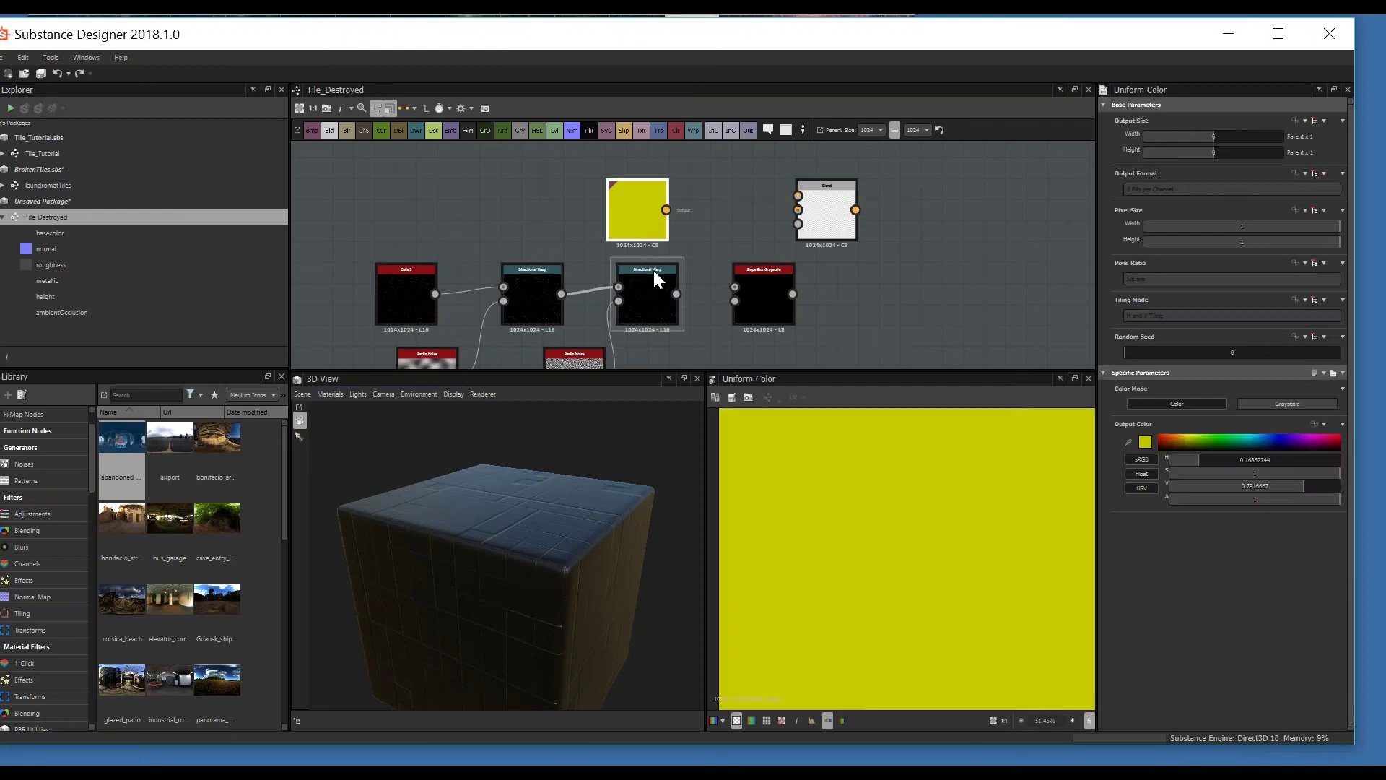
double_click(648, 301)
scroll(834, 491, "down", 3)
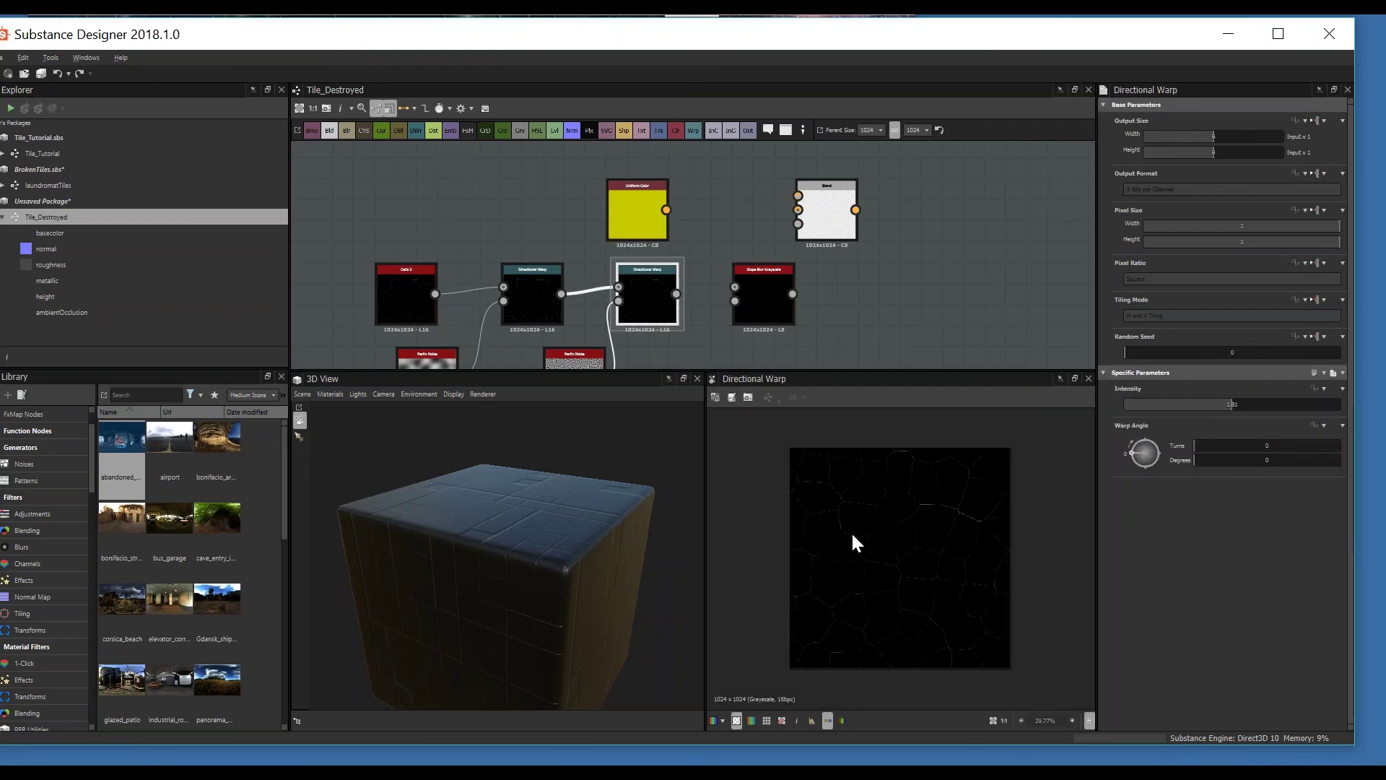
scroll(850, 530, "up", 2)
Step: Connect the Uniform Color output to the Blend node's Background input and display the Blend result
middle_click_drag(675, 244, 668, 284)
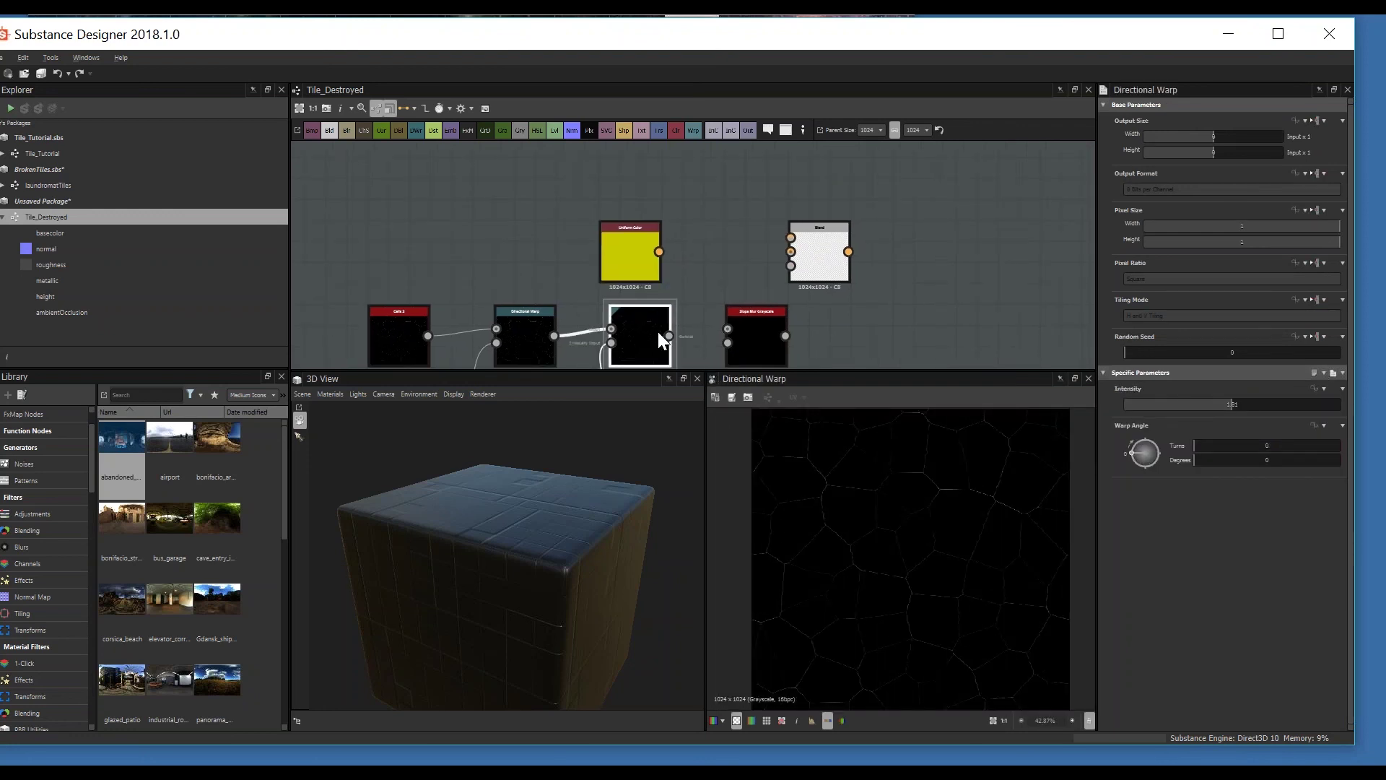
left_click_drag(660, 251, 791, 251)
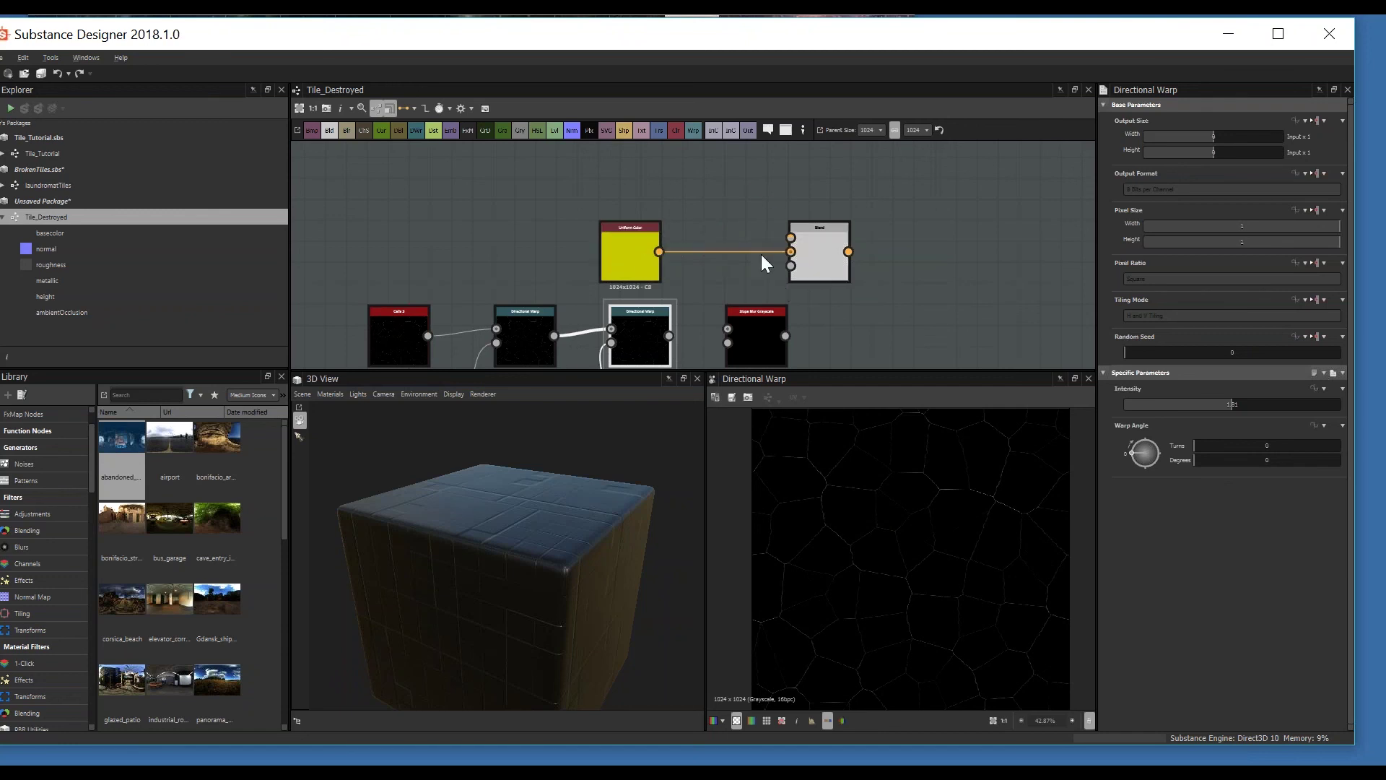
double_click(803, 256)
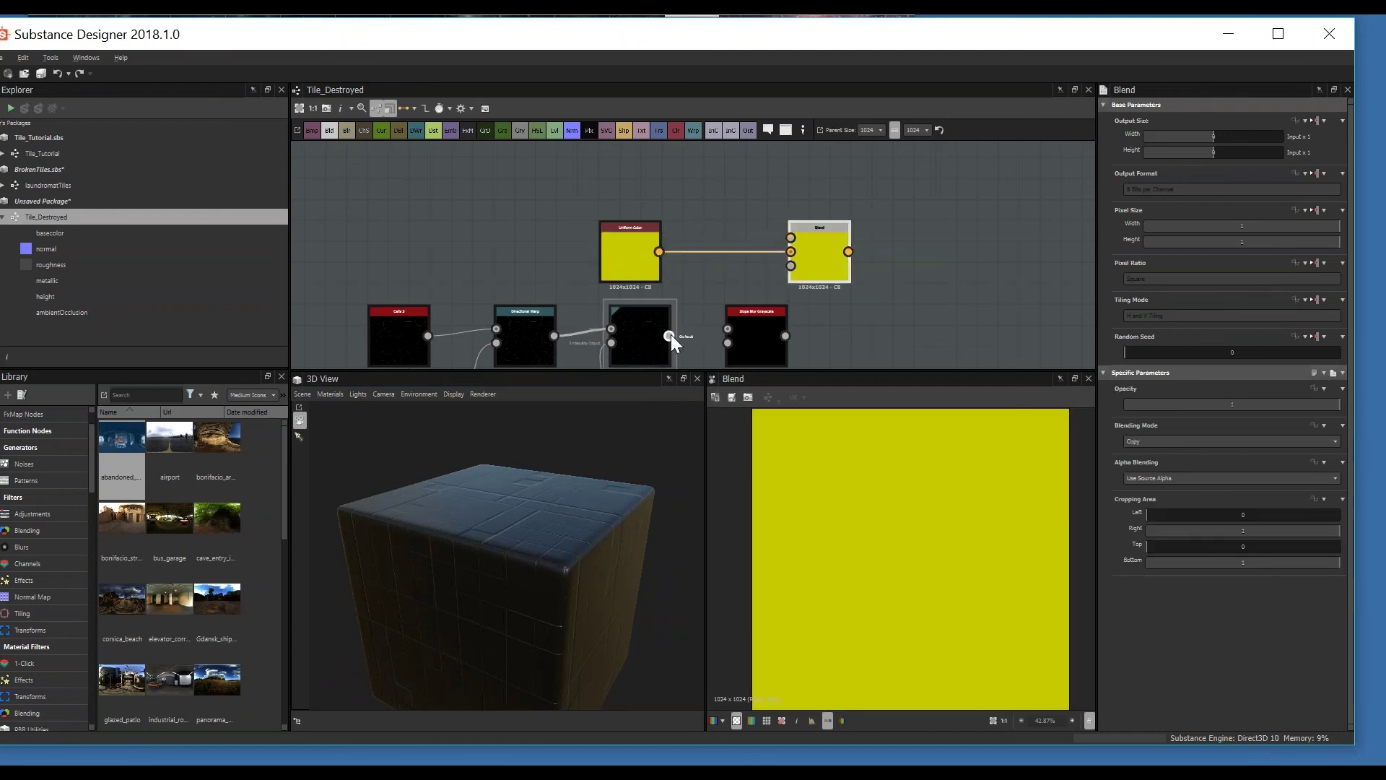
Step: Try to connect the second Directional Warp's grayscale output directly to the Blend node's Foreground input
left_click_drag(669, 336, 792, 238)
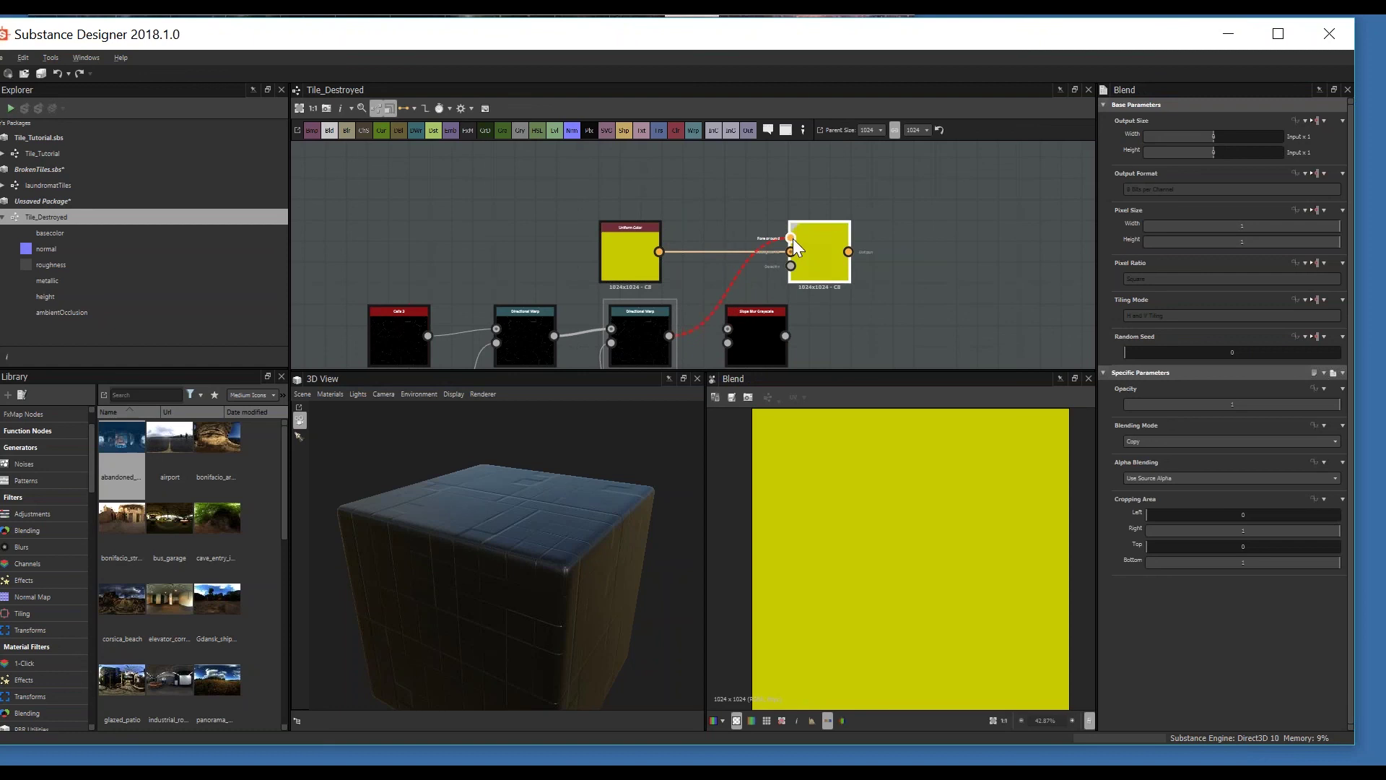
middle_click_drag(685, 297, 701, 257)
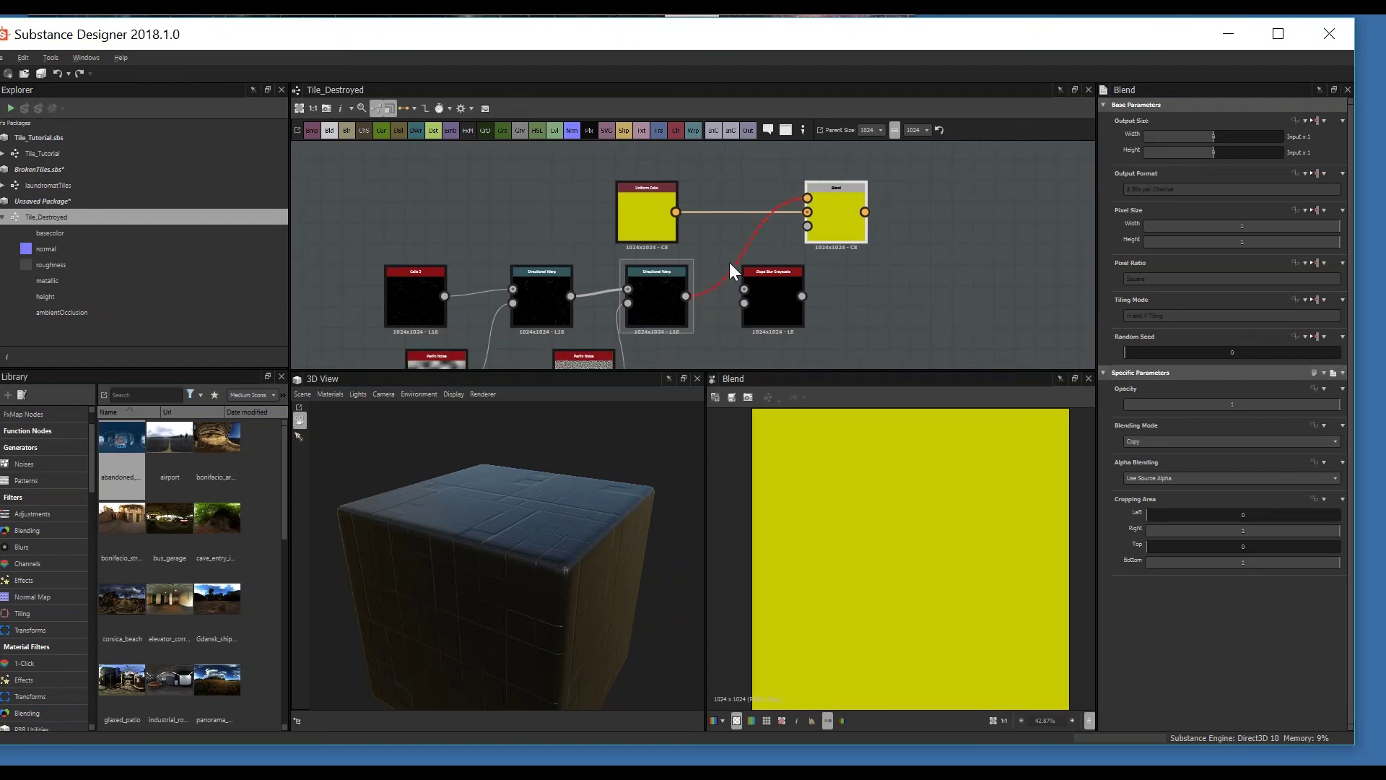
scroll(768, 236, "up", 3)
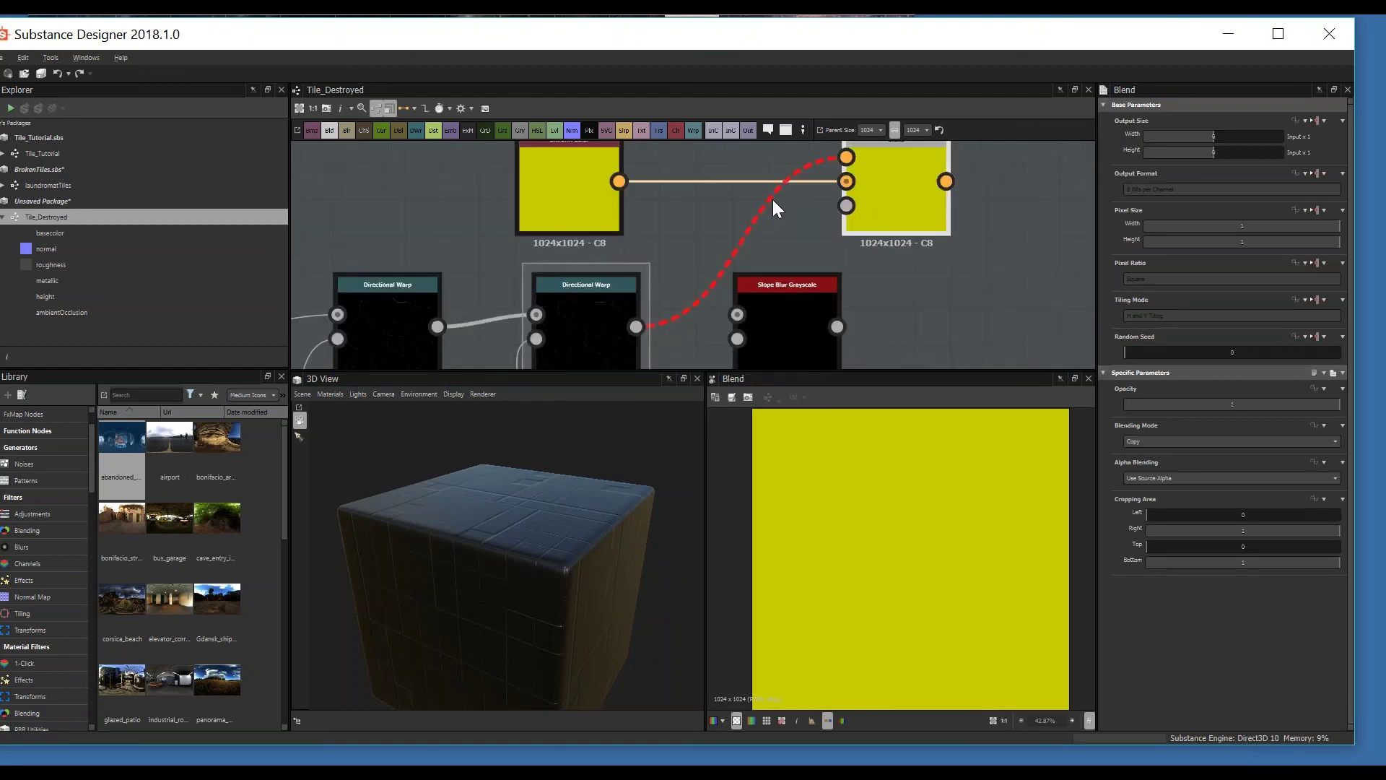
scroll(929, 599, "up", 1)
scroll(926, 535, "down", 2)
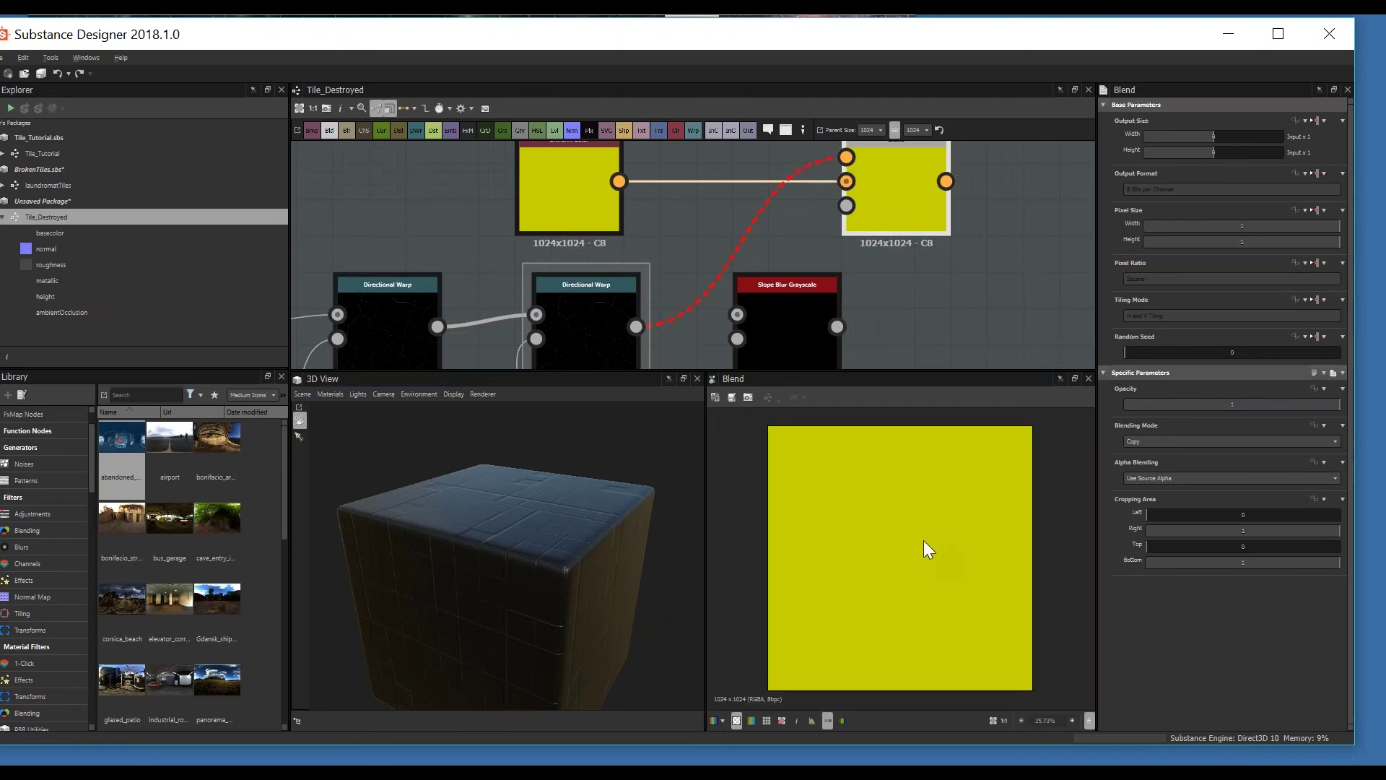
scroll(754, 260, "down", 2)
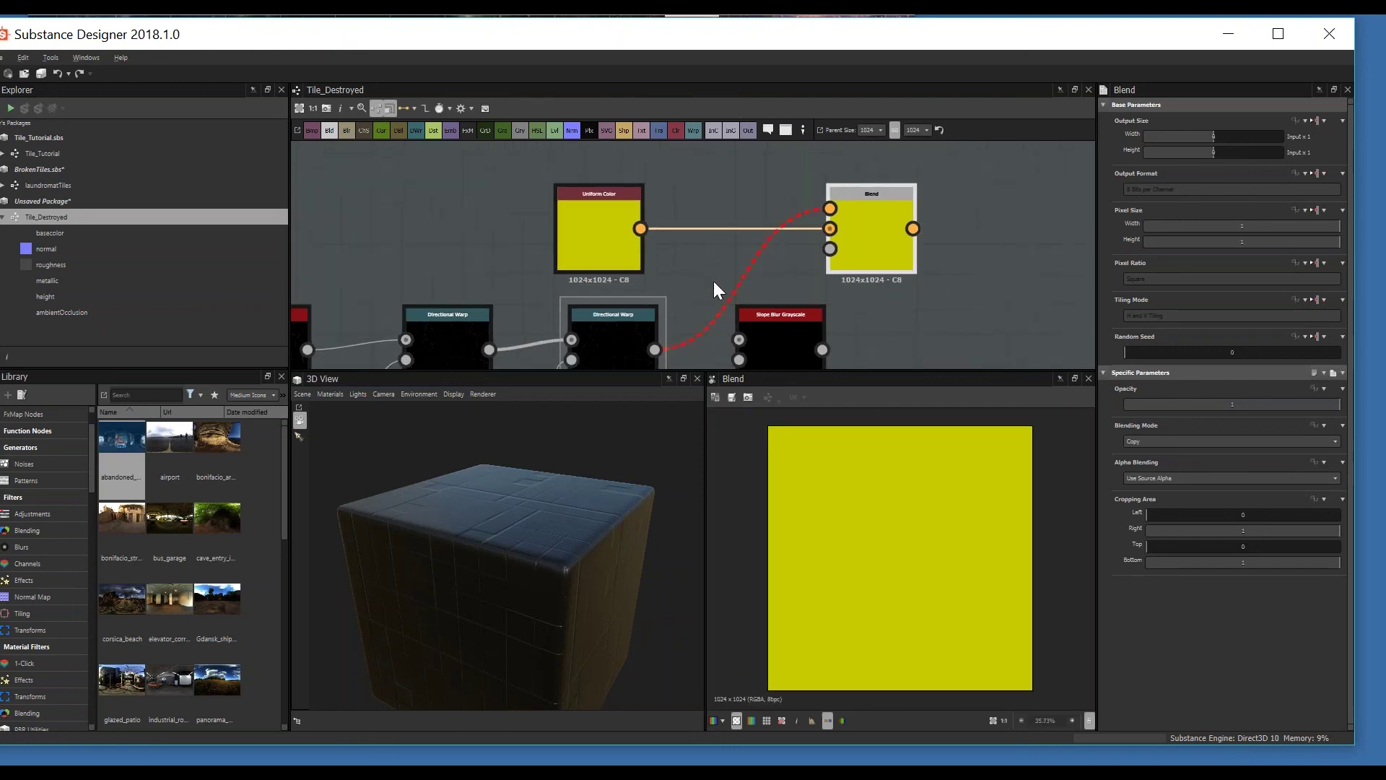
Step: Examine the second Directional Warp's grayscale result and the chain of nodes feeding it
double_click(626, 322)
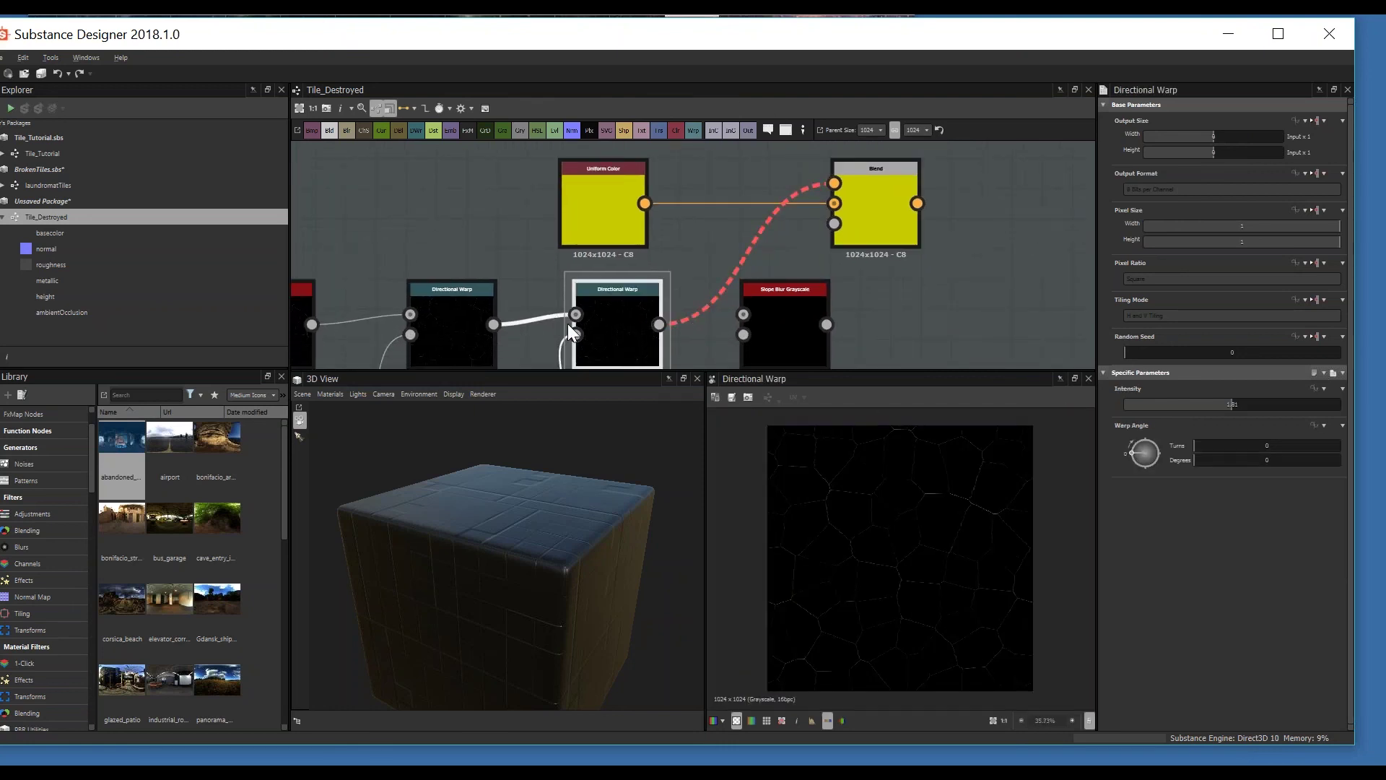
scroll(567, 324, "down", 2)
middle_click_drag(512, 292, 598, 239)
middle_click_drag(509, 285, 488, 205)
scroll(474, 270, "up", 2)
middle_click_drag(432, 151, 433, 231)
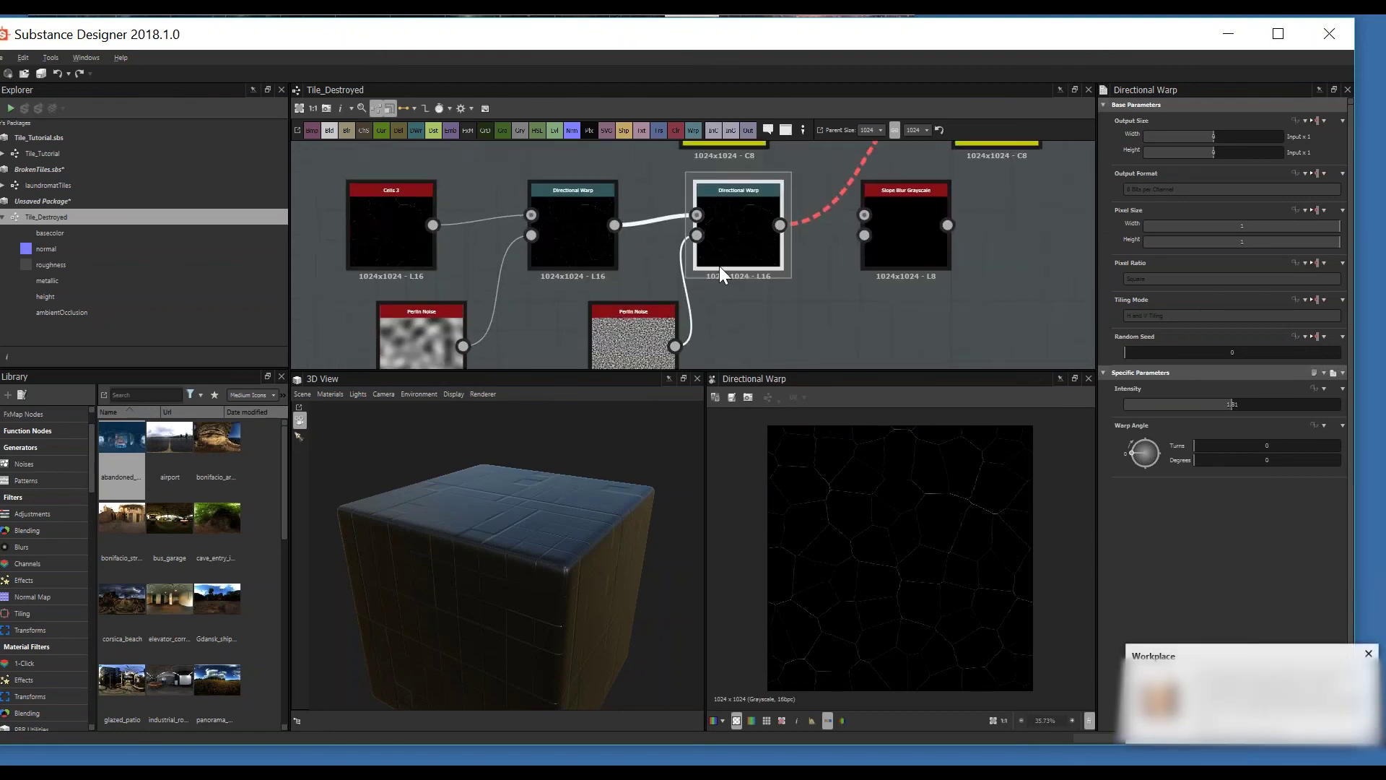
middle_click_drag(770, 233, 657, 313)
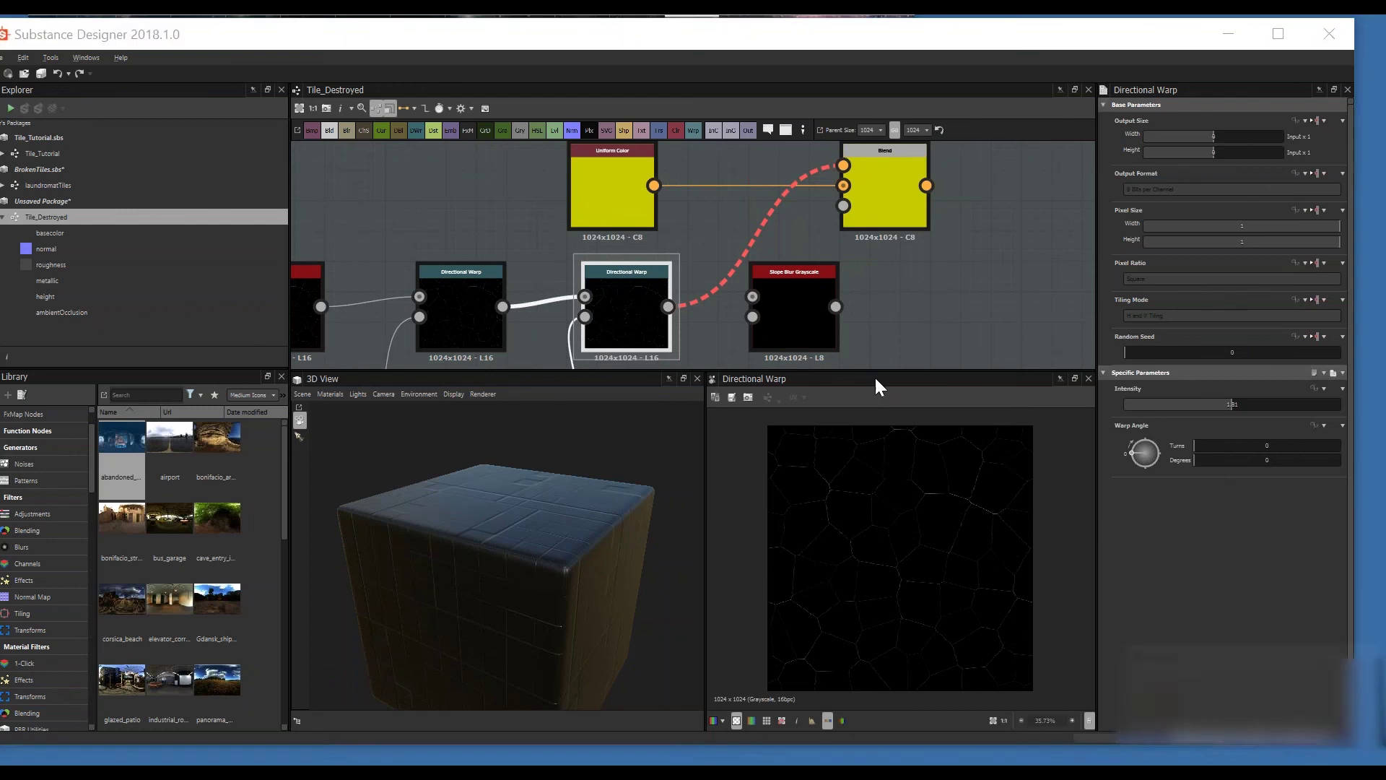
Step: Insert a Gradient Map node between the second Directional Warp and the Blend's Foreground input, placing it above the Uniform Color and Blend nodes
middle_click_drag(692, 321, 683, 289)
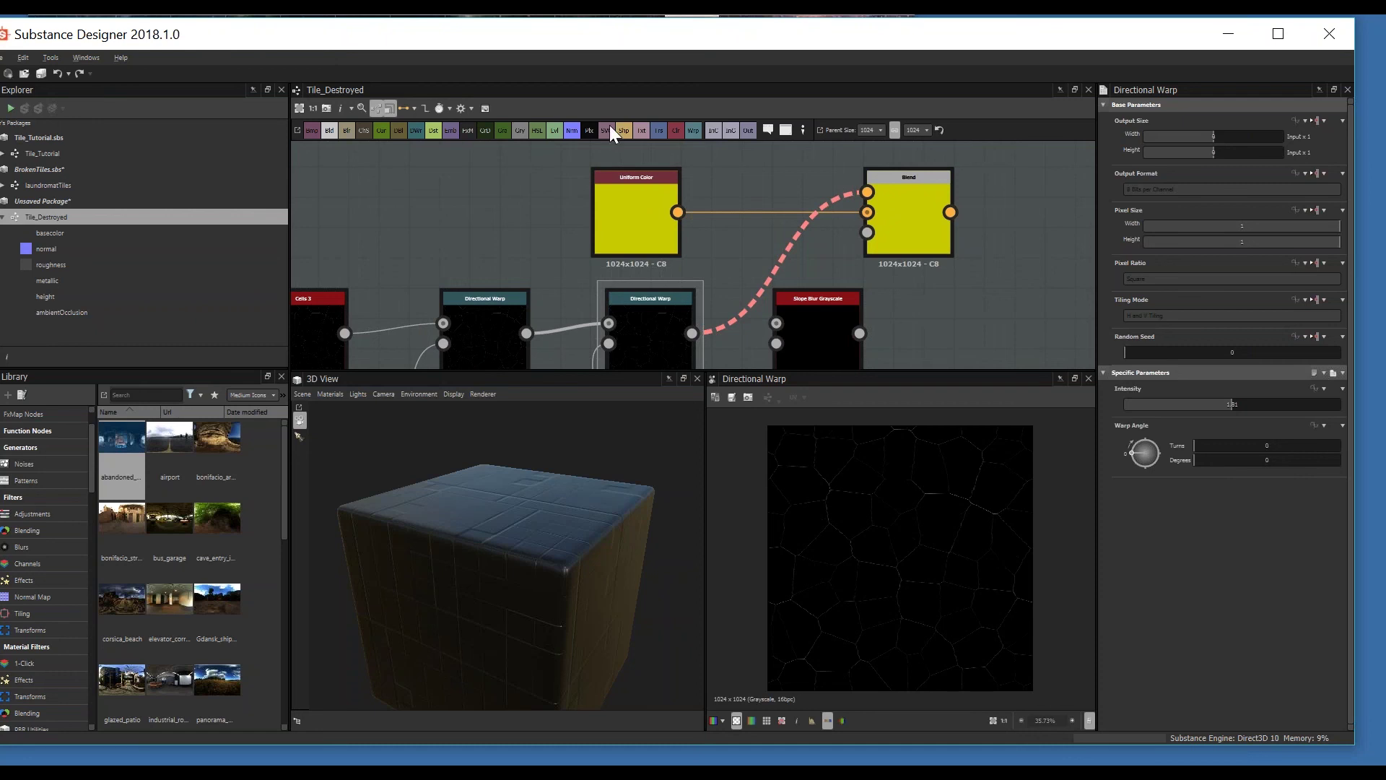
left_click(504, 130)
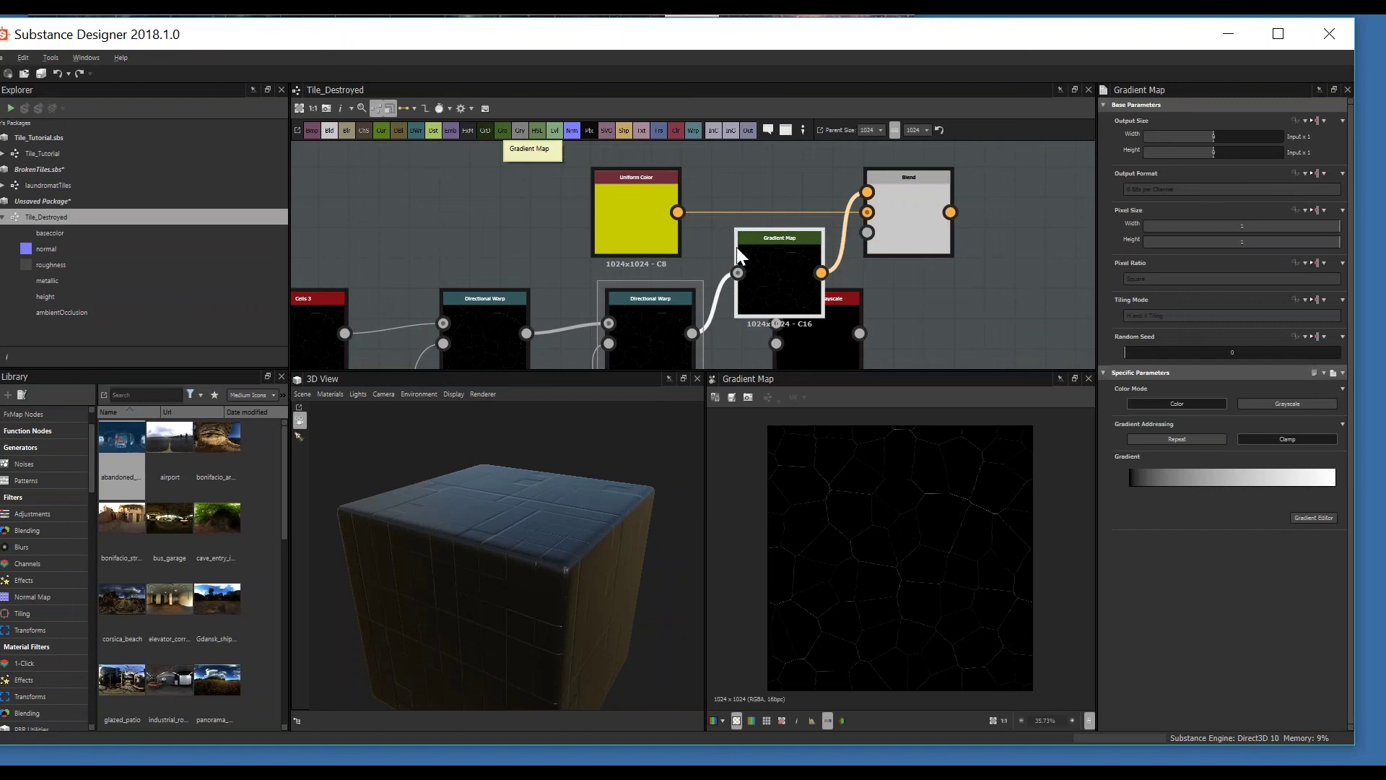
left_click_drag(796, 280, 774, 177)
middle_click_drag(789, 253, 786, 366)
left_click_drag(768, 269, 783, 225)
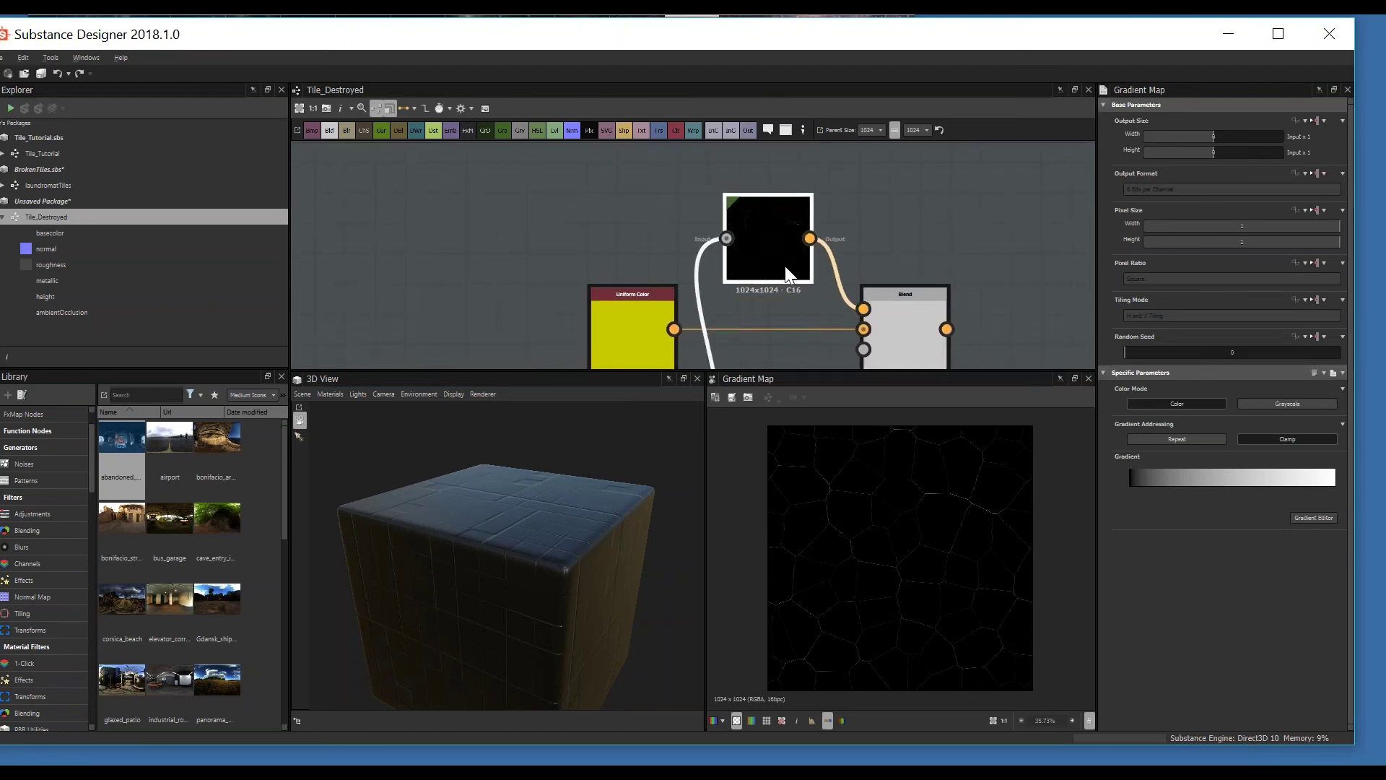
middle_click_drag(787, 289, 769, 233)
scroll(769, 232, "down", 1)
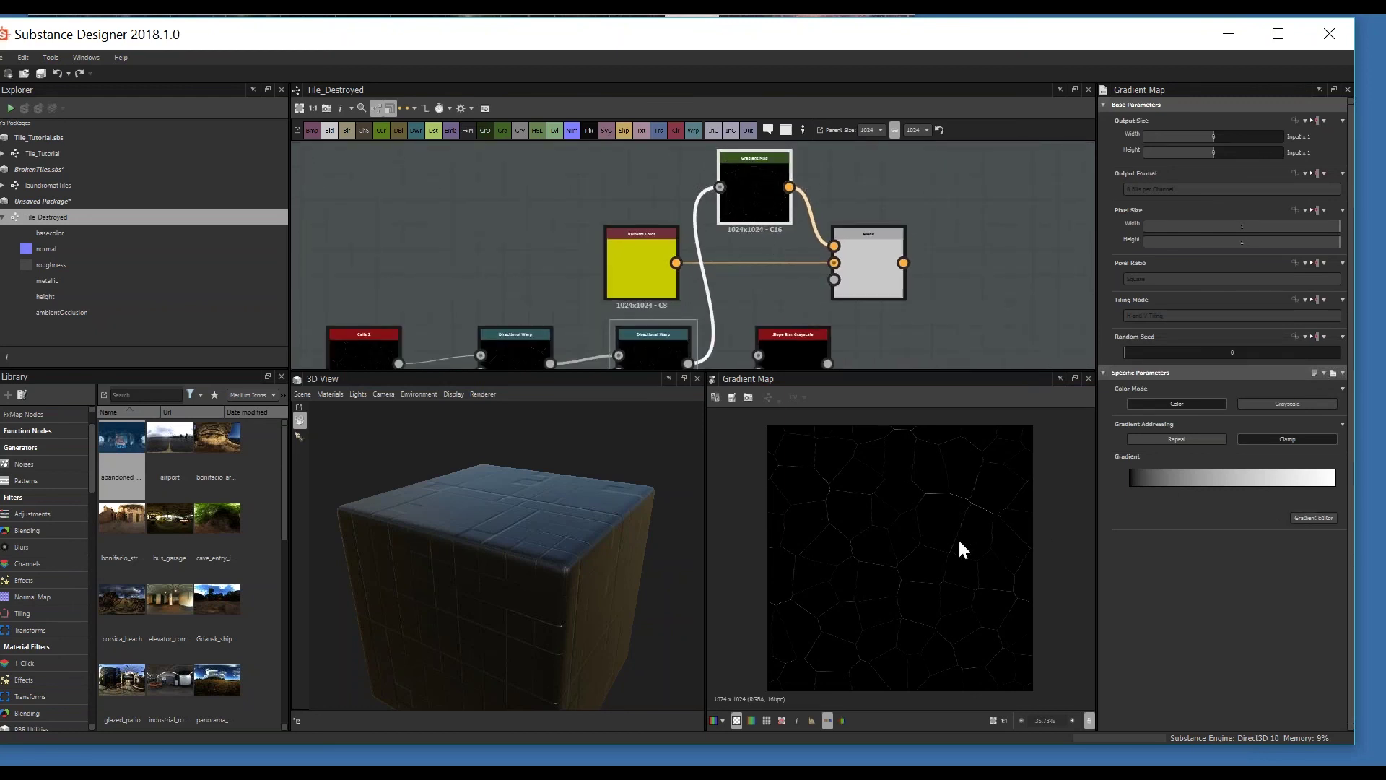
scroll(939, 534, "up", 4)
left_click_drag(761, 189, 763, 201)
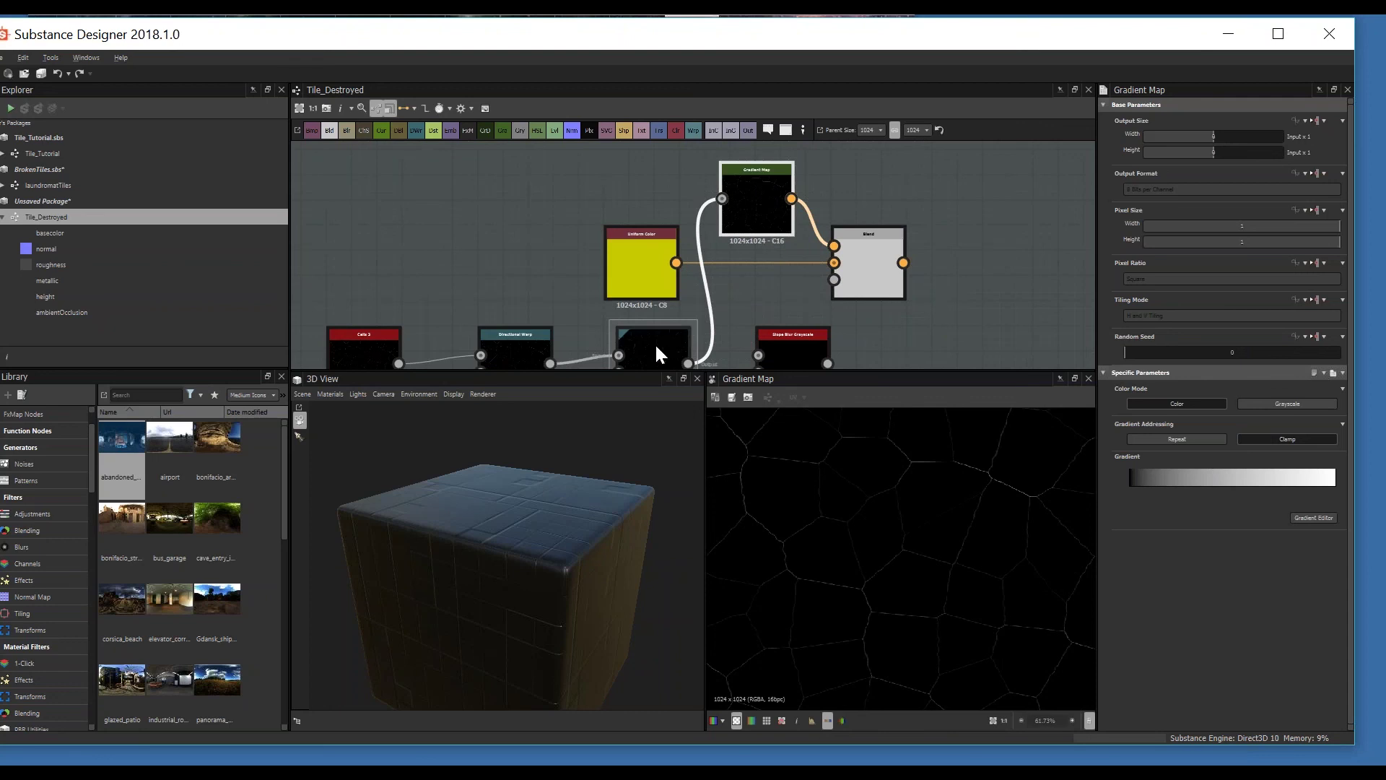
Step: Set the Blend node's blending mode to Add (Linear Dodge) and inspect the cracks over the yellow colour
middle_click_drag(654, 343, 665, 306)
scroll(662, 314, "up", 2)
scroll(698, 304, "down", 2)
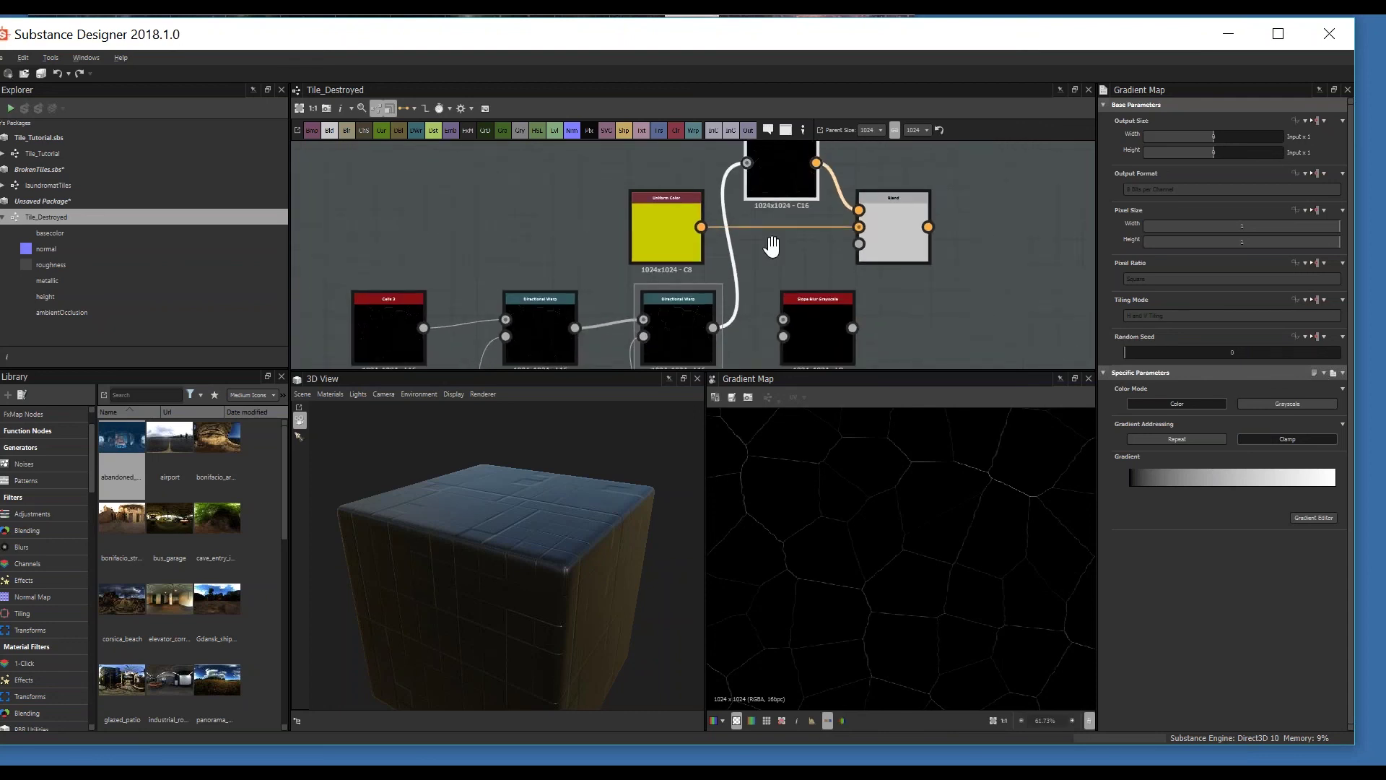
middle_click_drag(772, 247, 765, 286)
double_click(886, 271)
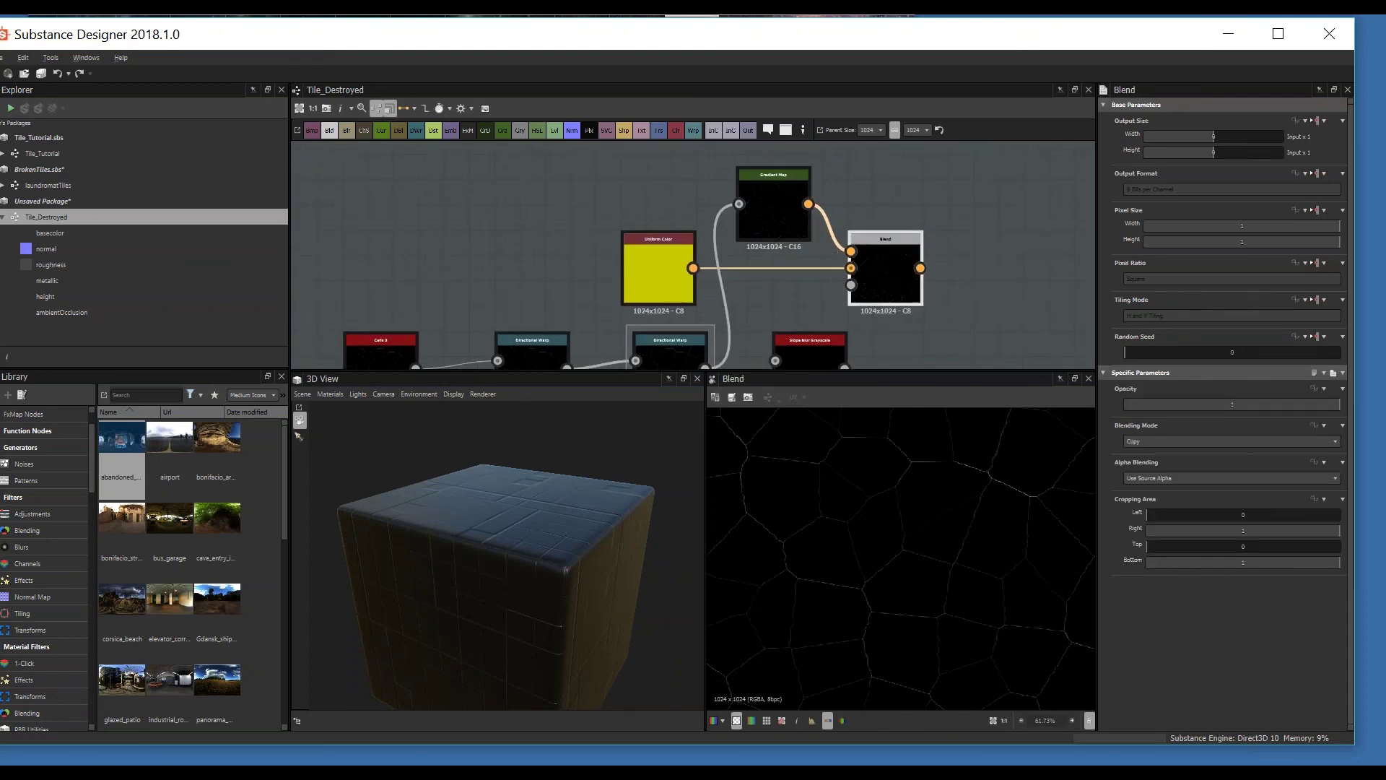
left_click(1168, 442)
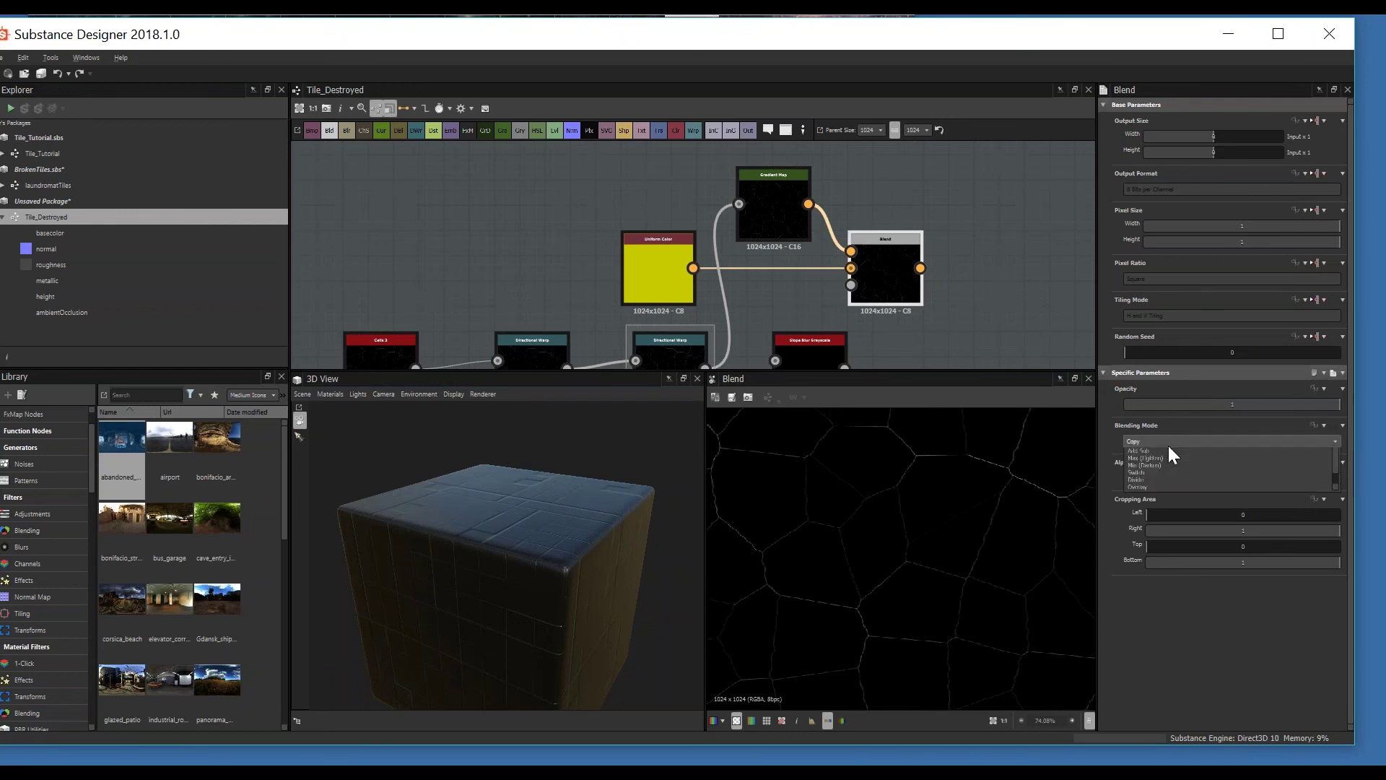
left_click(1169, 446)
scroll(948, 522, "down", 3)
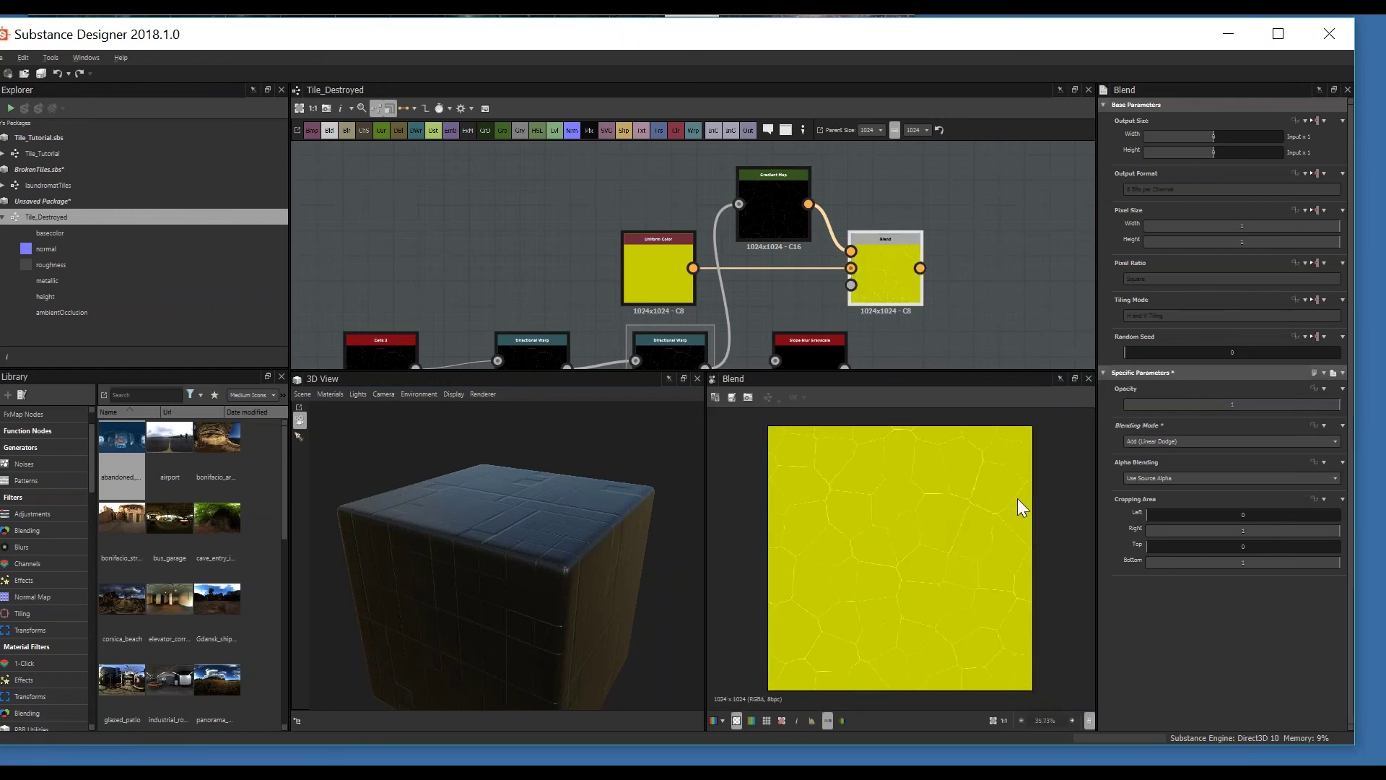
scroll(919, 543, "up", 4)
scroll(924, 527, "down", 4)
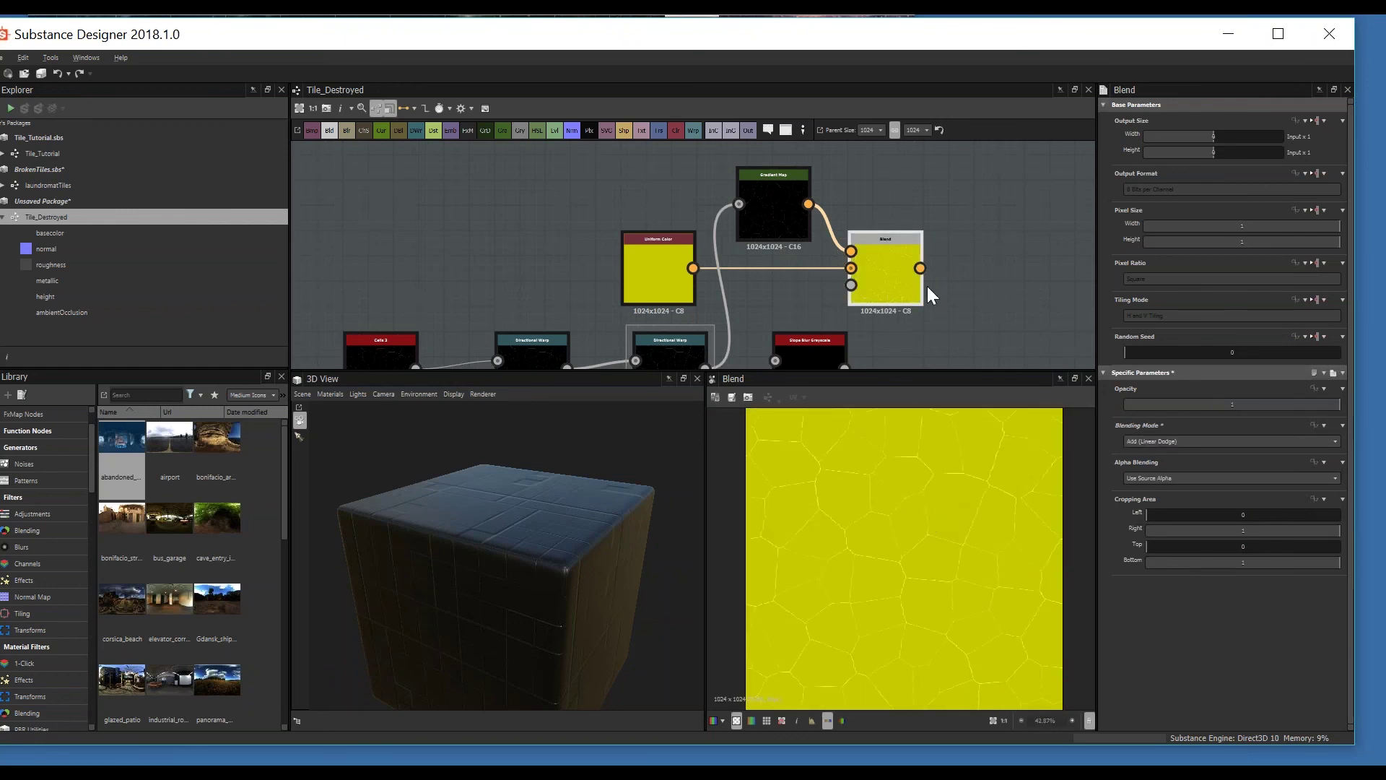
Step: Delete the Uniform Color, Gradient Map and Blend nodes from the graph
middle_click_drag(878, 277, 813, 216)
middle_click_drag(704, 232, 741, 264)
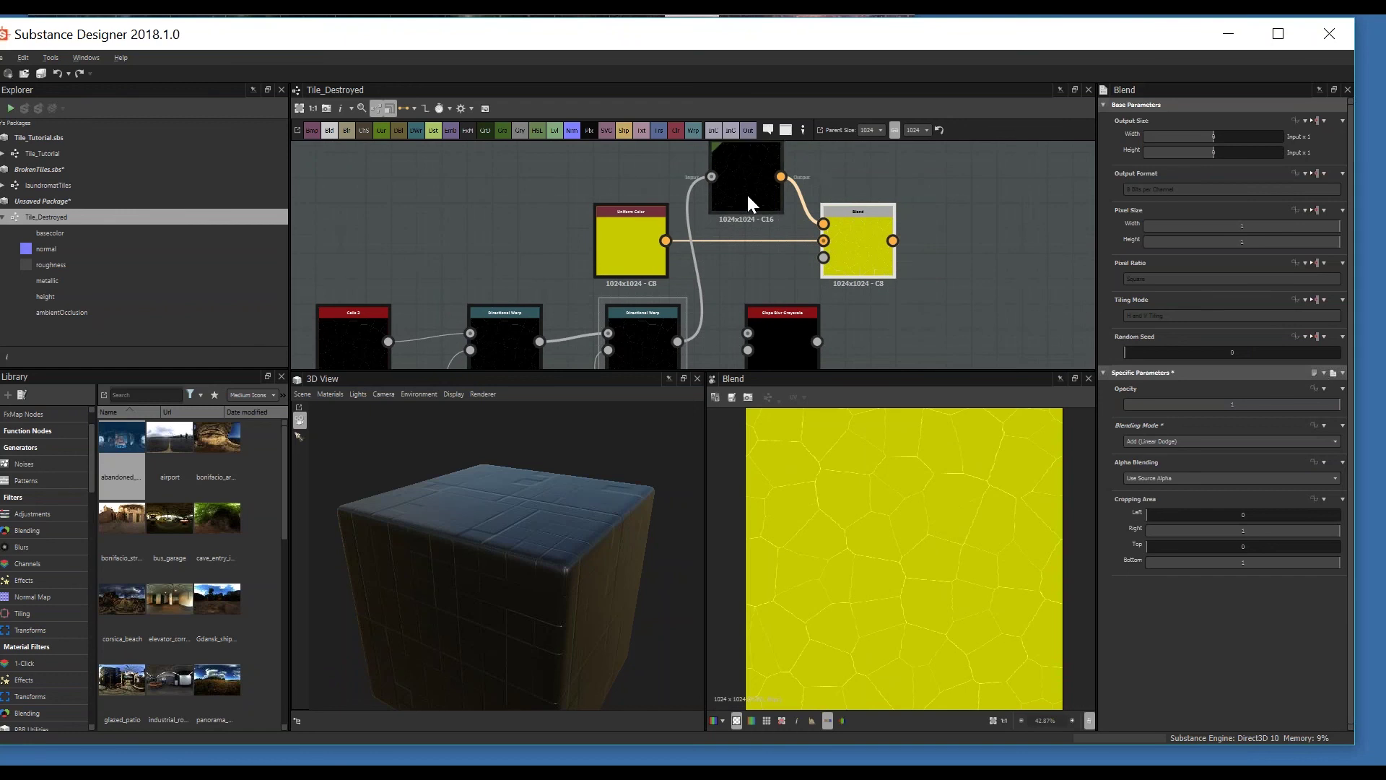
middle_click_drag(746, 185, 753, 220)
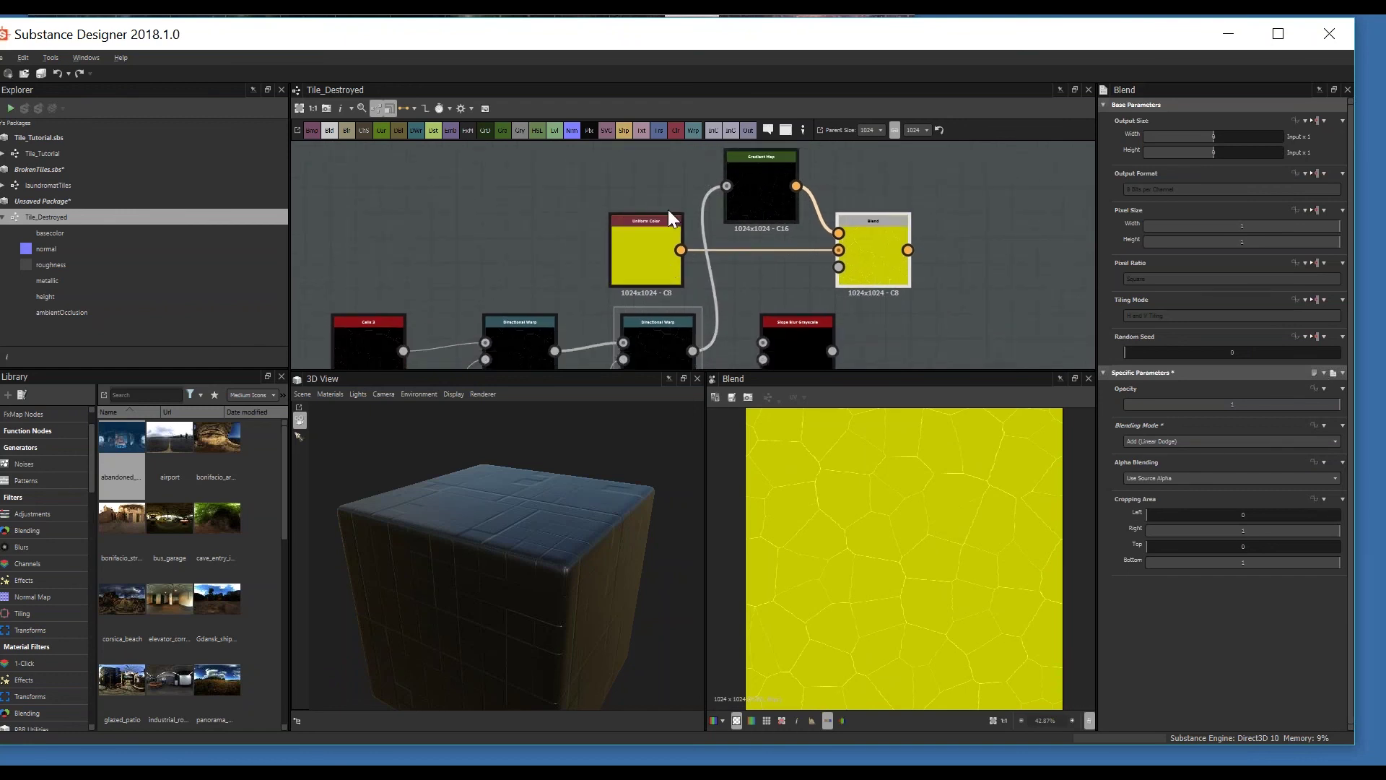
left_click(652, 187)
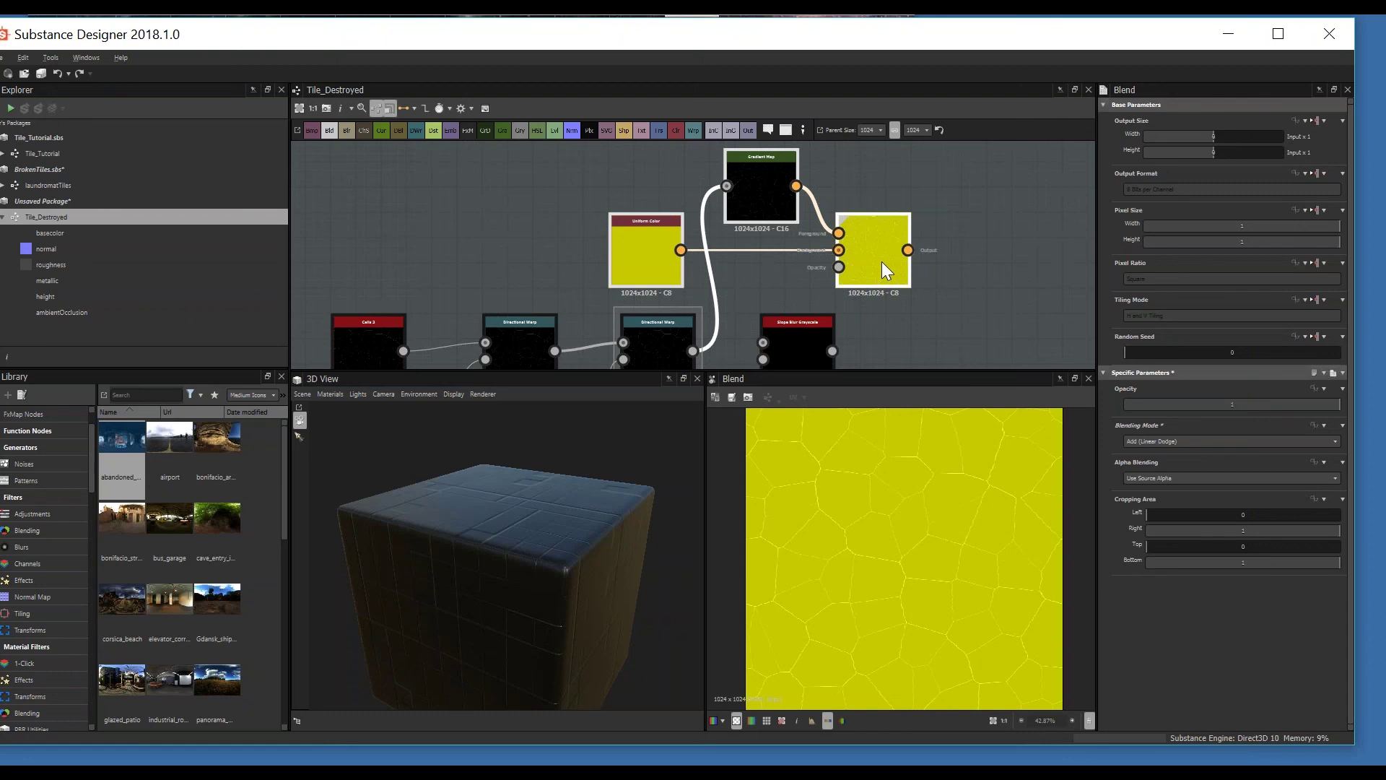
key("Delete")
Step: Connect the second Directional Warp to the Slope Blur Grayscale's Grayscale input, realign the blur node and preview its result up close
middle_click_drag(727, 326, 700, 270)
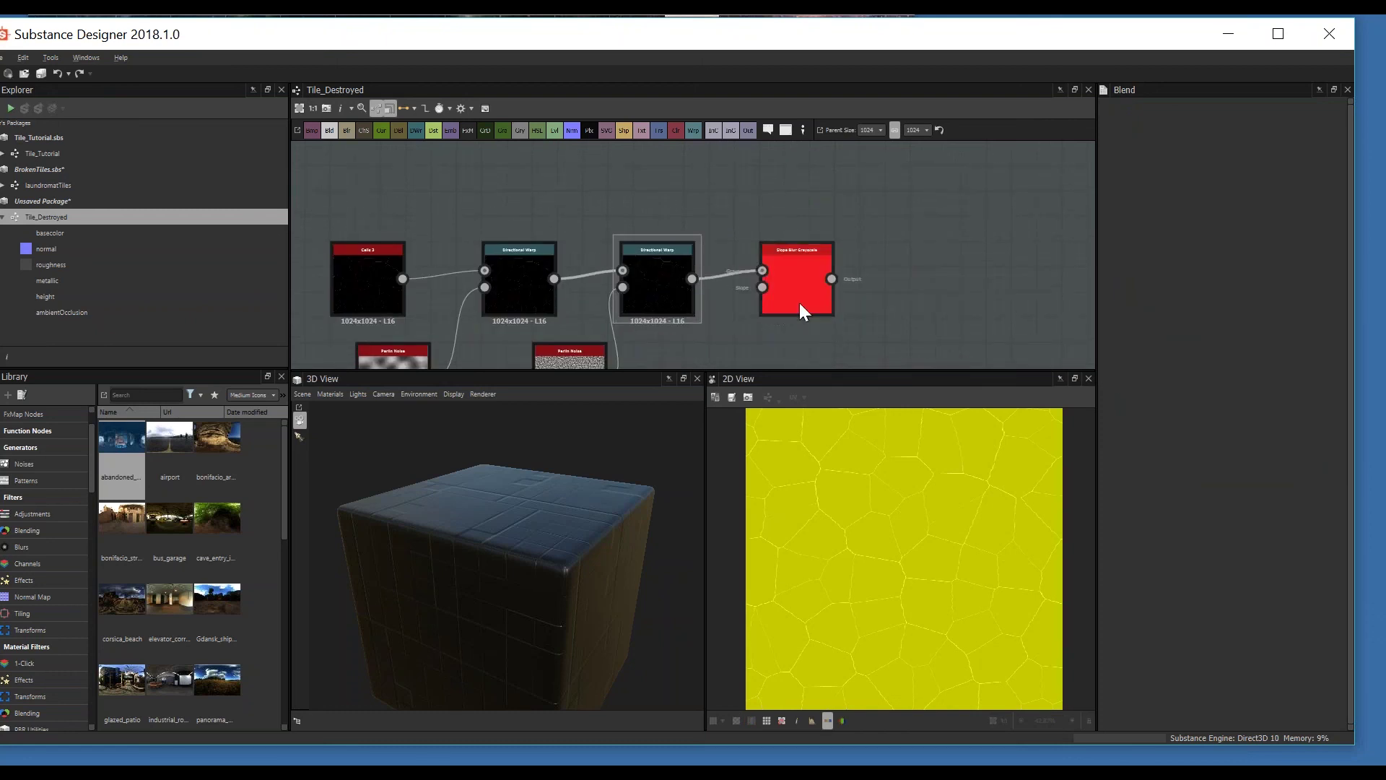
middle_click_drag(800, 305, 809, 272)
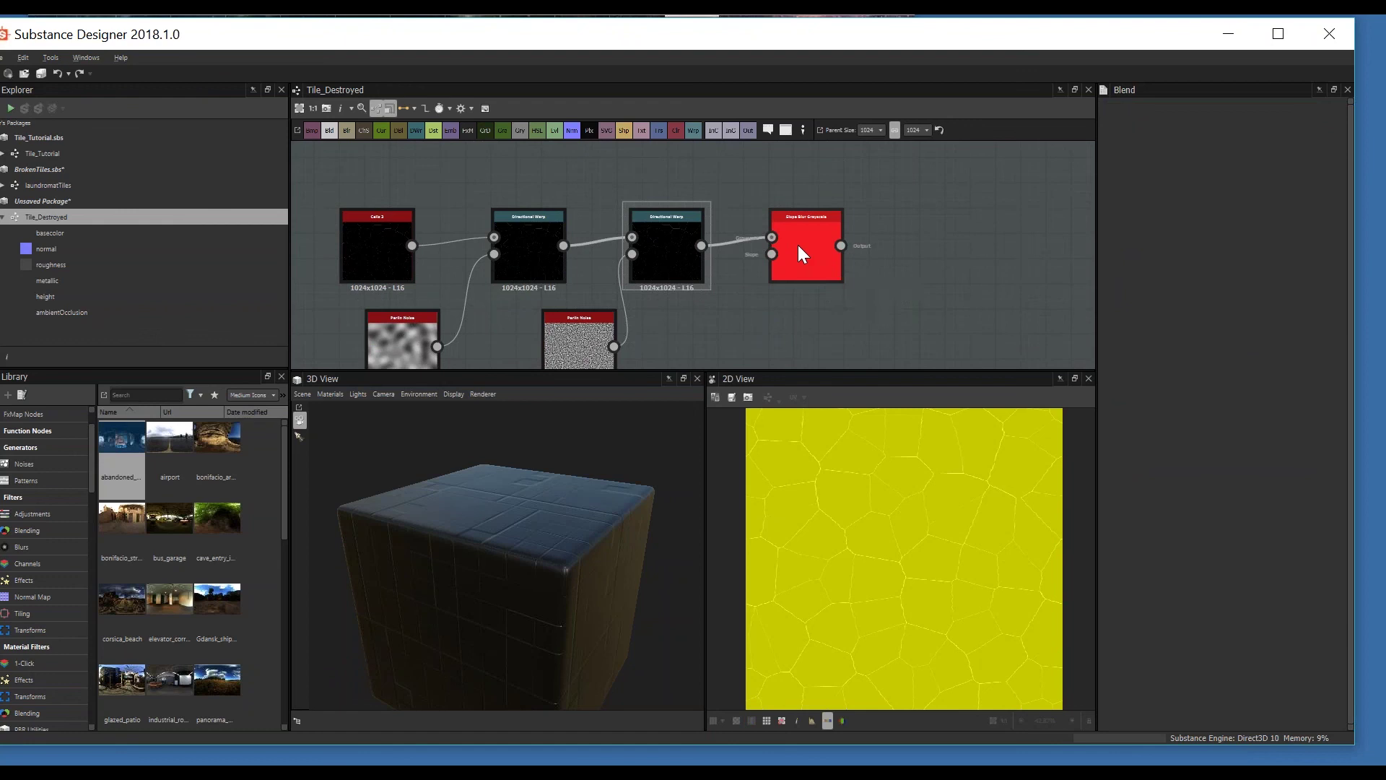
left_click_drag(798, 245, 851, 265)
middle_click_drag(760, 296, 609, 210)
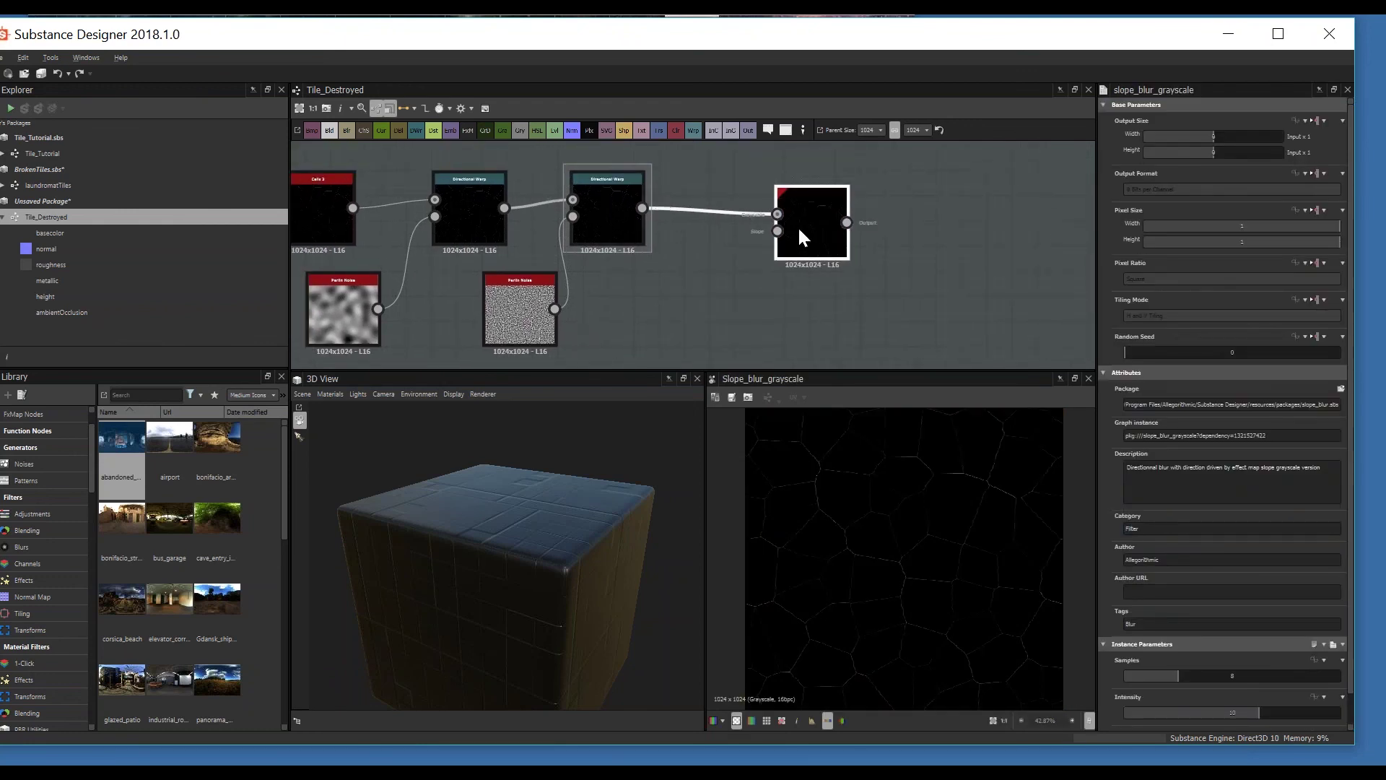
left_click_drag(797, 226, 792, 223)
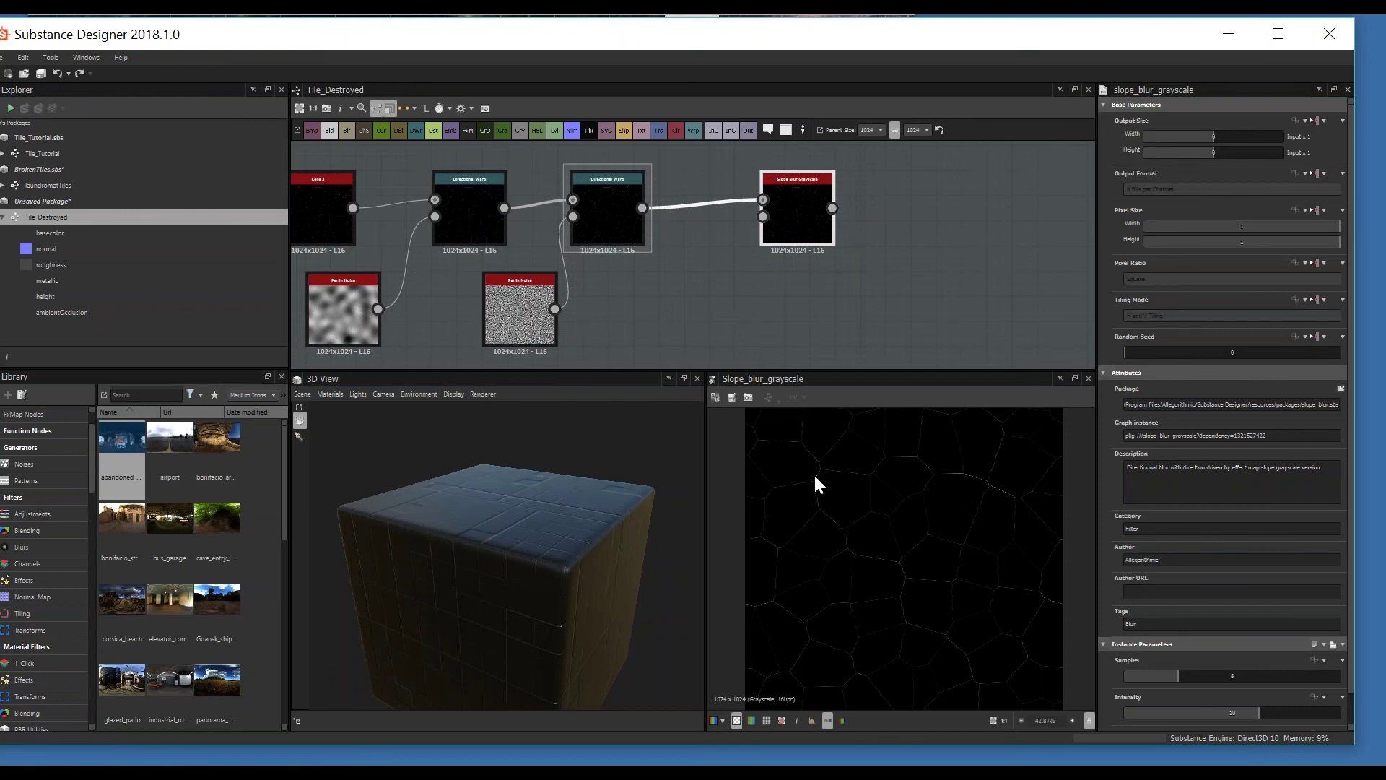
scroll(850, 506, "up", 4)
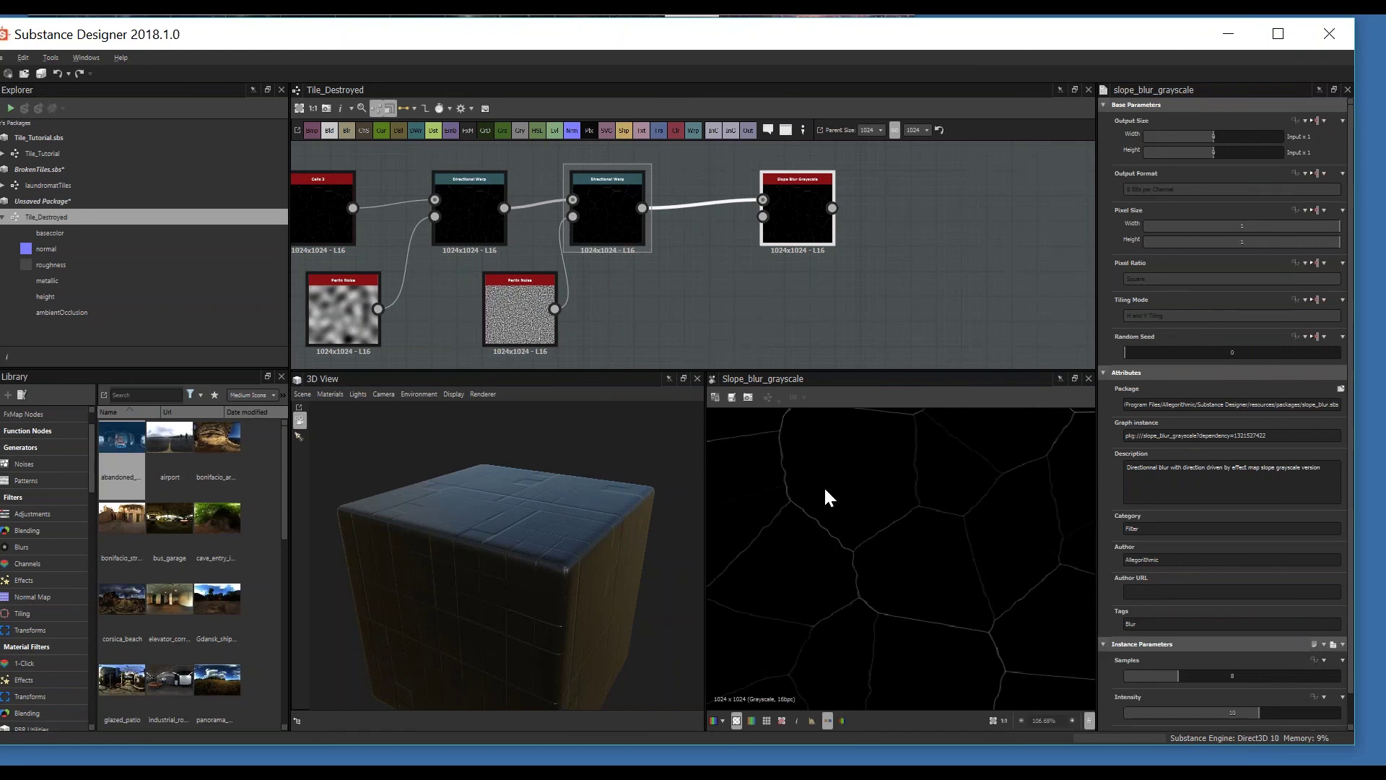
Step: Move the Slope Blur Grayscale node farther from the second Directional Warp and add a BnW Spots 2 node below the gap
left_click_drag(782, 228, 807, 229)
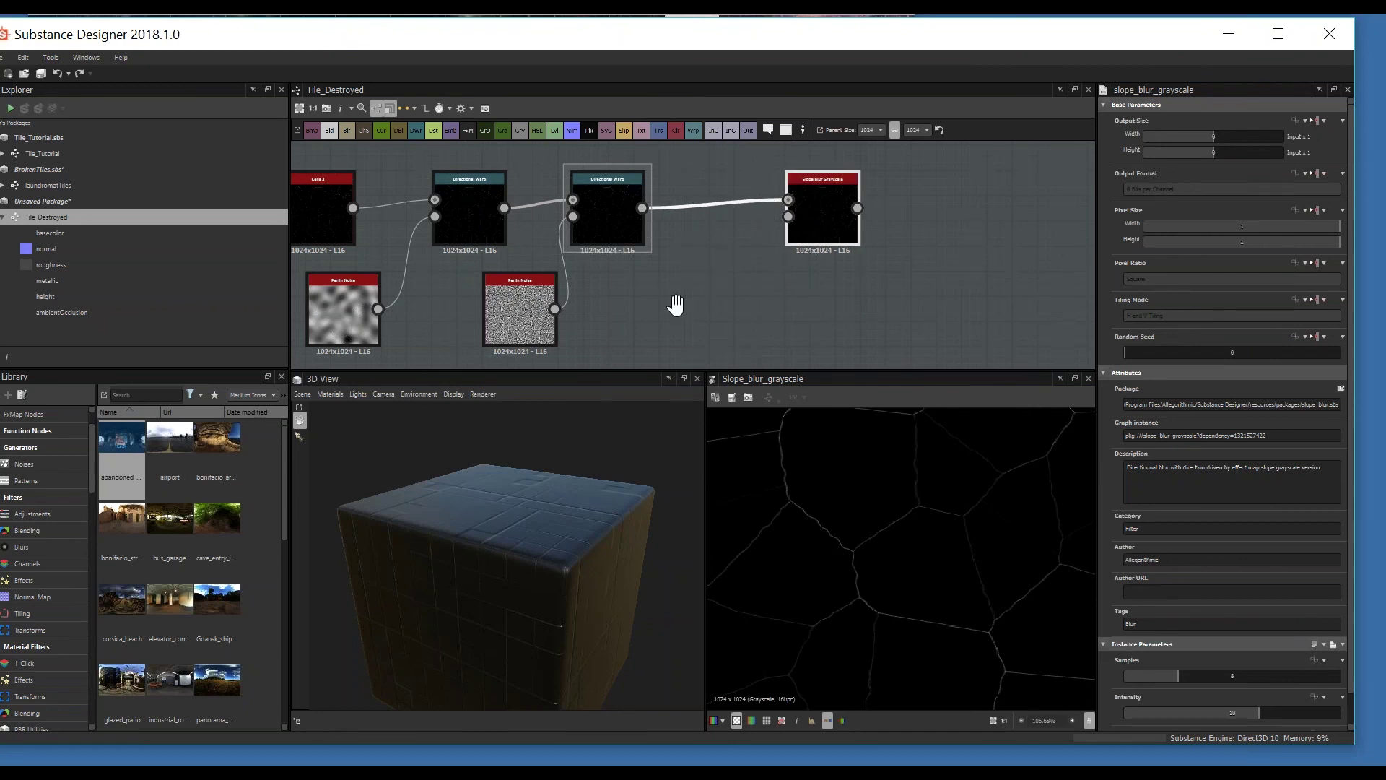
middle_click_drag(676, 305, 714, 302)
left_click(727, 307)
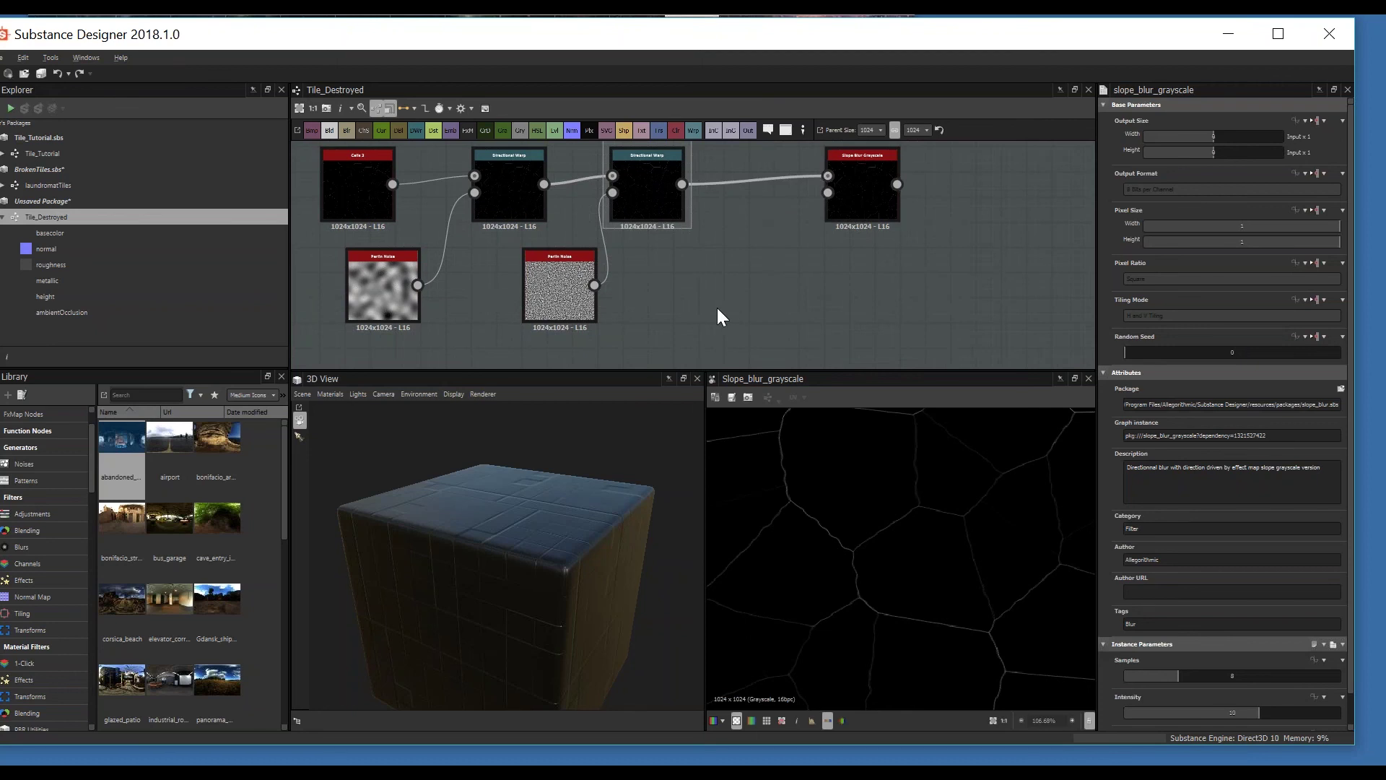
key("space")
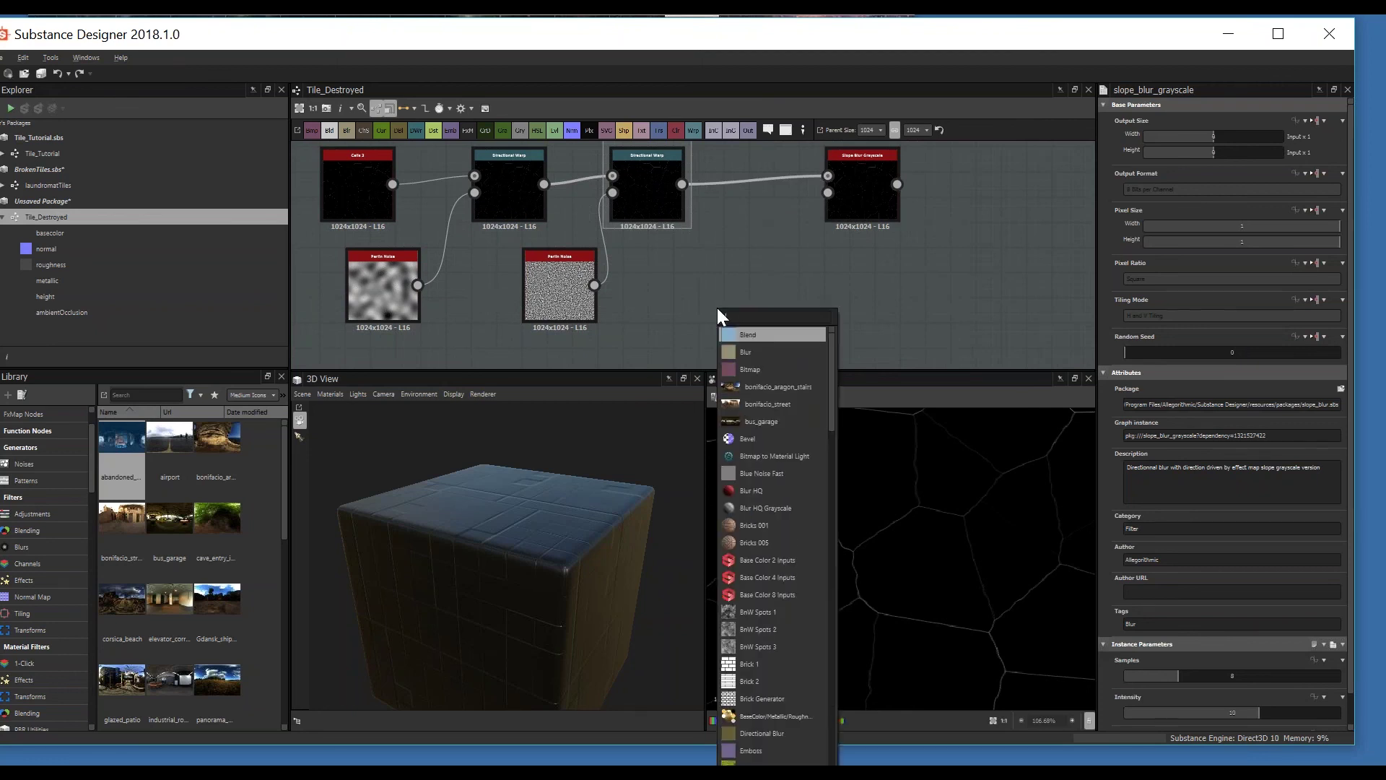
type("bnw")
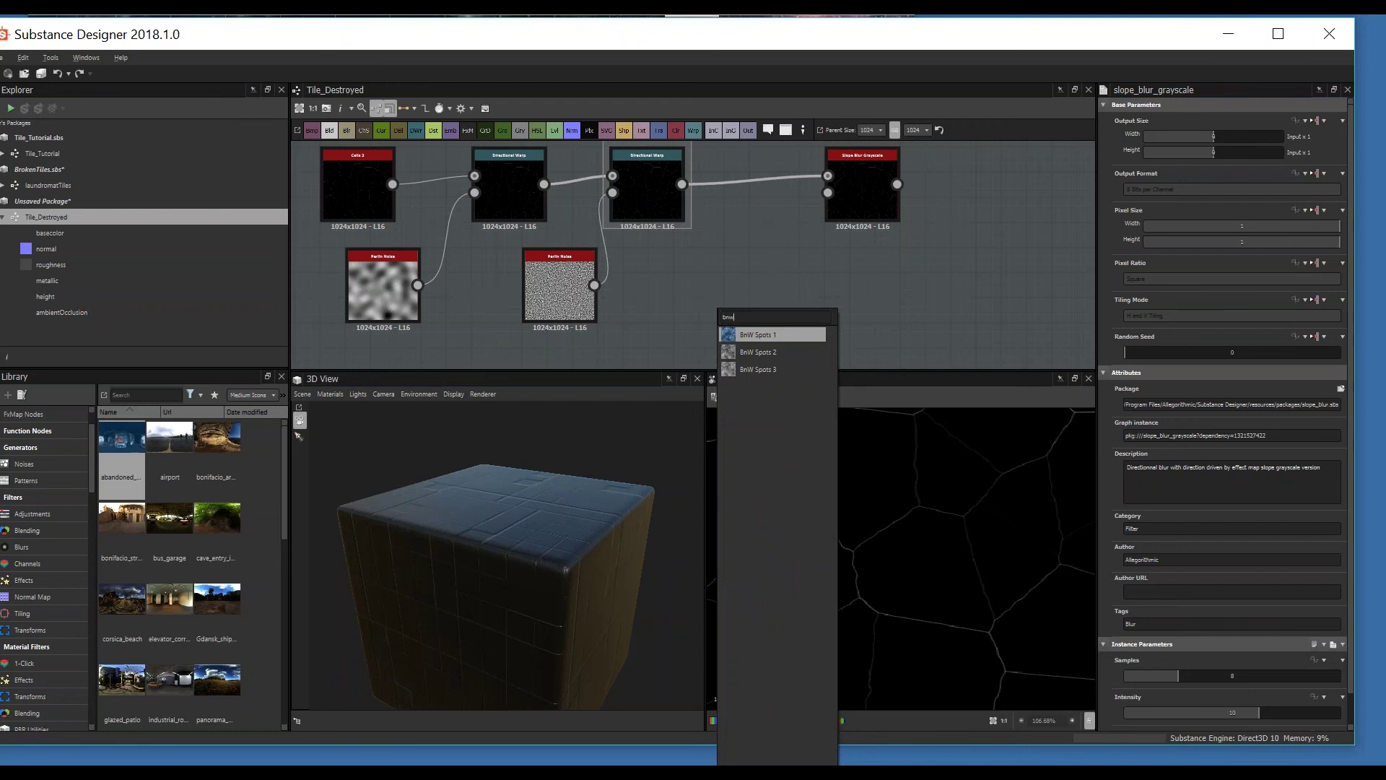
left_click(757, 351)
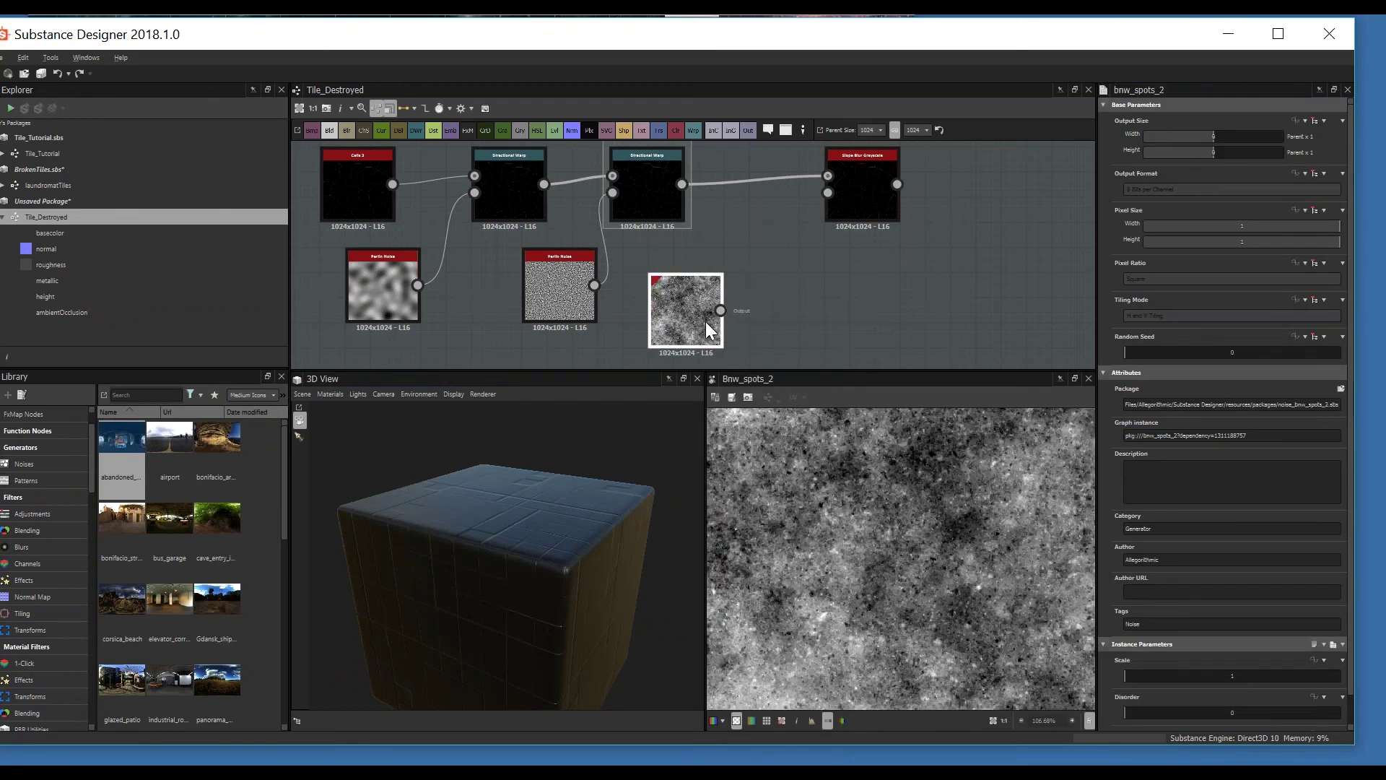
Step: Add a Blur node fed by BnW Spots 2 and set its Intensity to 0.27
key("space")
type("blur")
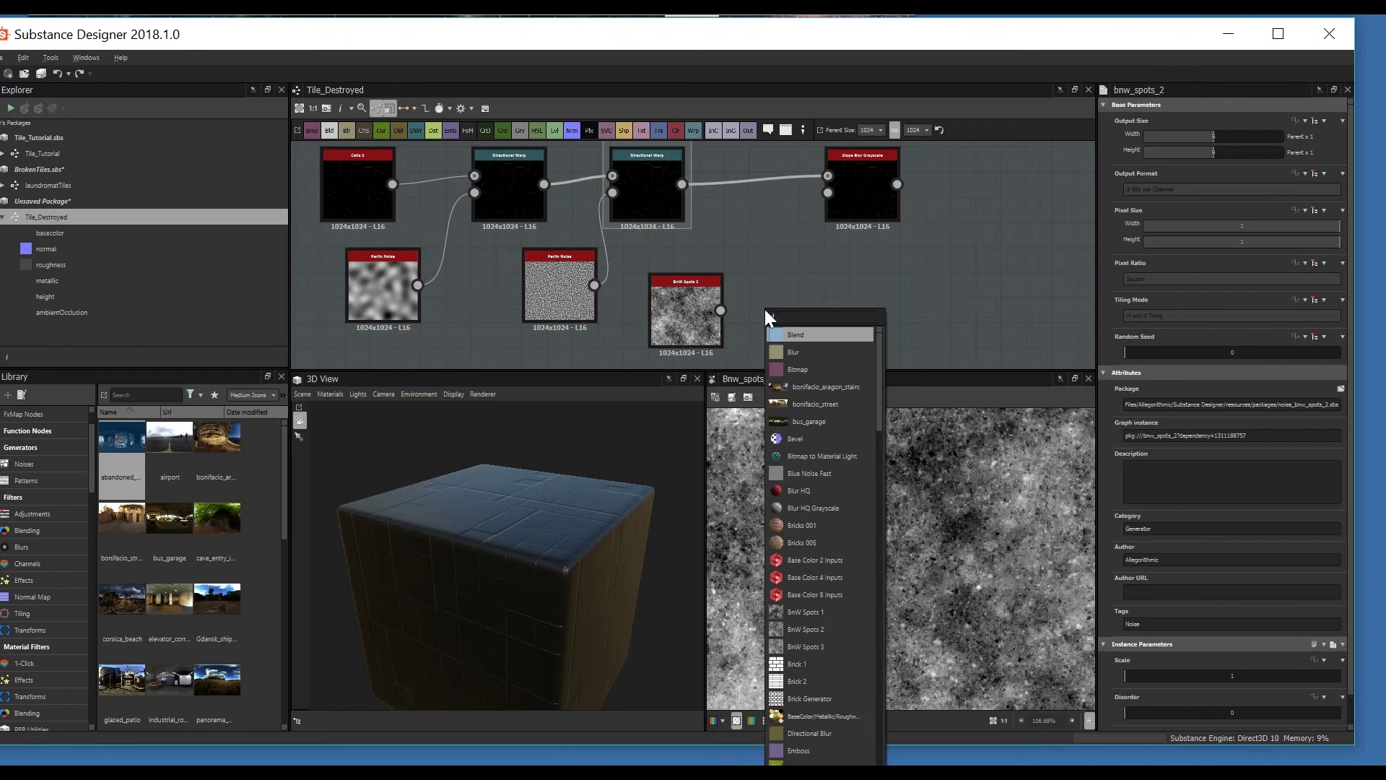
left_click(826, 337)
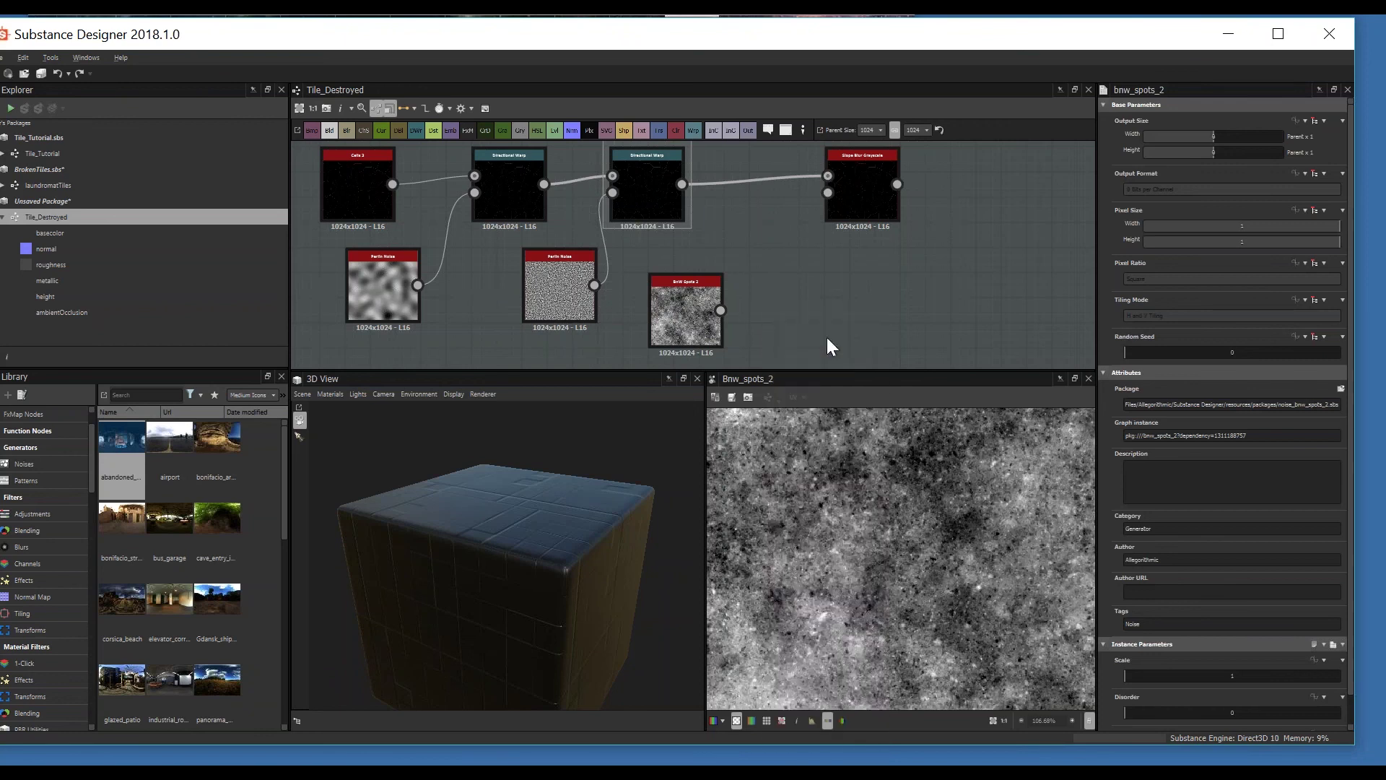
left_click_drag(721, 310, 777, 311)
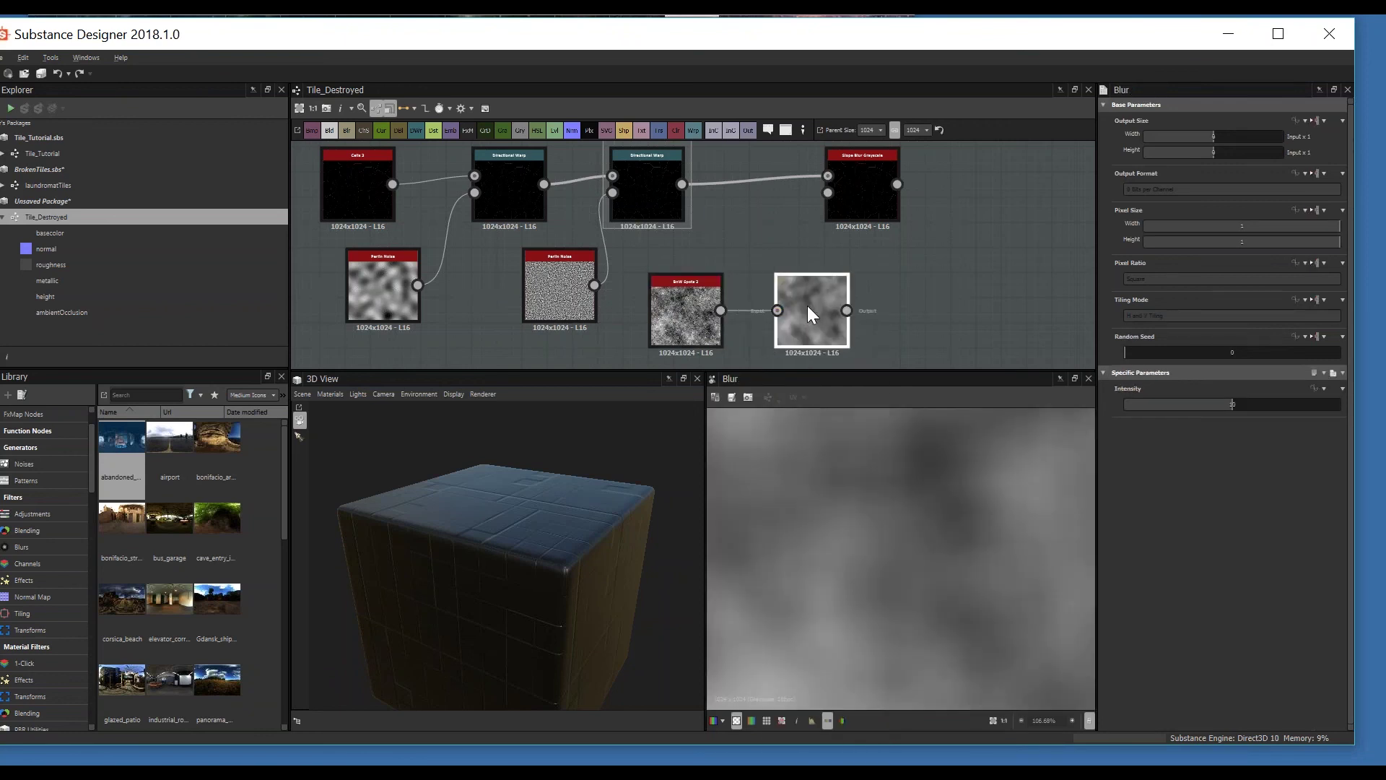
left_click(1193, 404)
left_click_drag(1184, 405, 1129, 407)
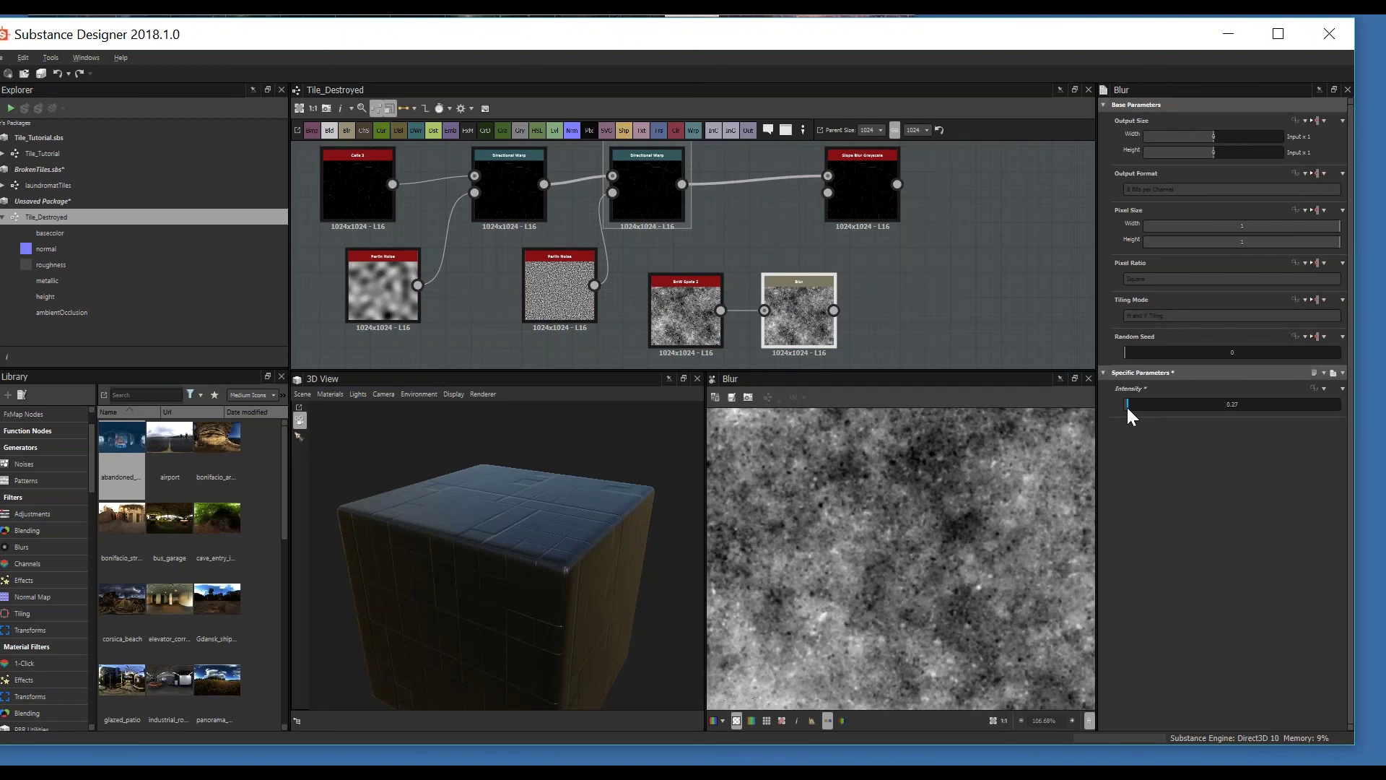
Step: Connect the Blur output to the Slope Blur Grayscale's Slope input and preview the Slope Blur Grayscale node
left_click_drag(835, 311, 828, 192)
double_click(848, 198)
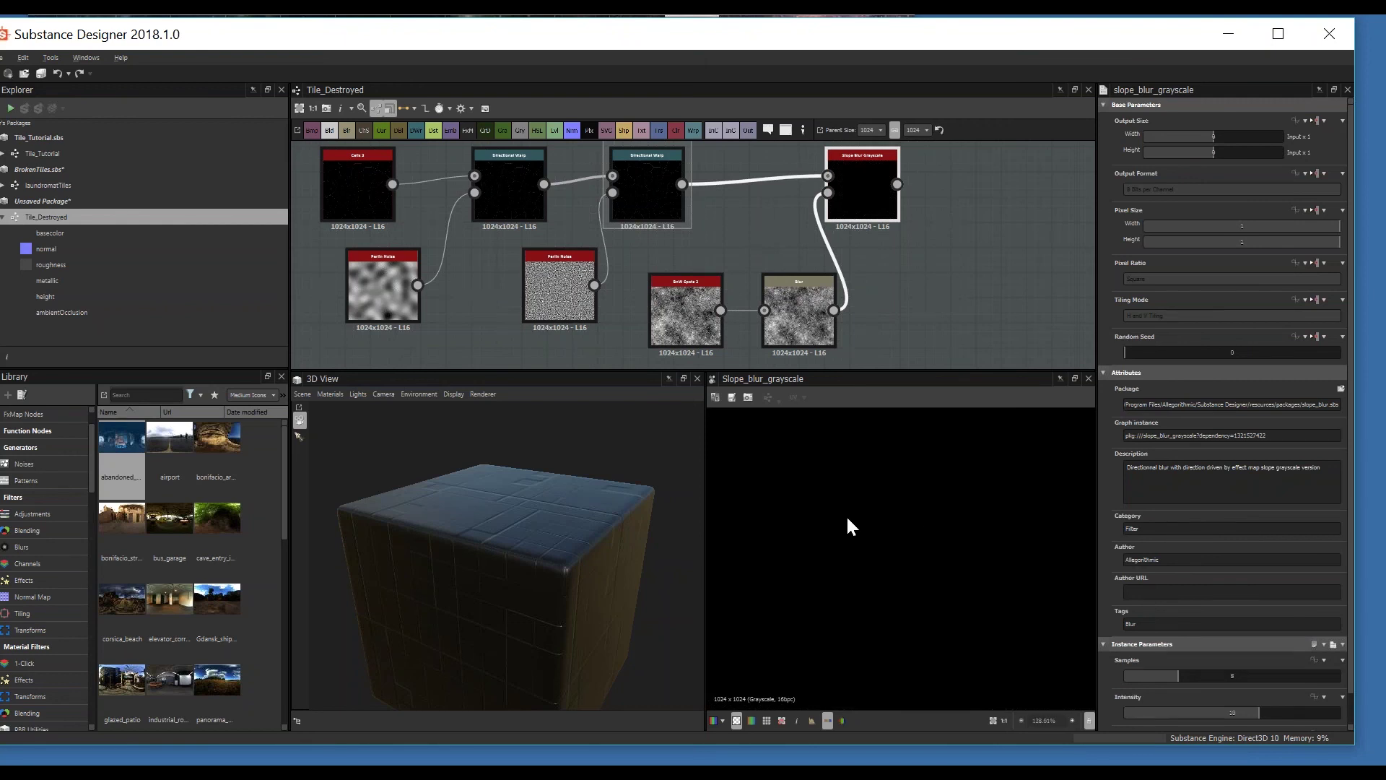
scroll(1292, 684, "down", 1)
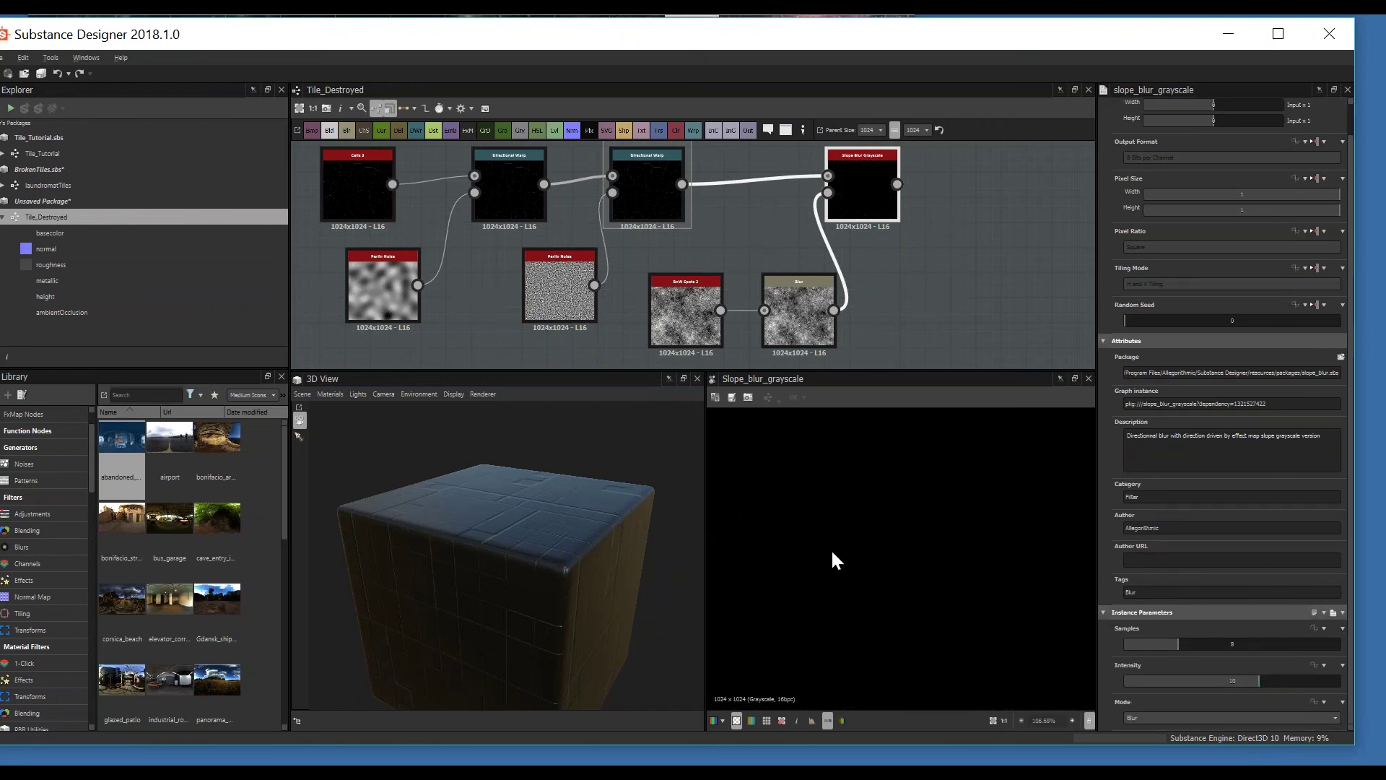
Step: Set the Slope Blur Grayscale's Intensity to 0.11 and Samples to 32, inspecting the broken-up cracks up close
left_click_drag(1184, 680, 1127, 683)
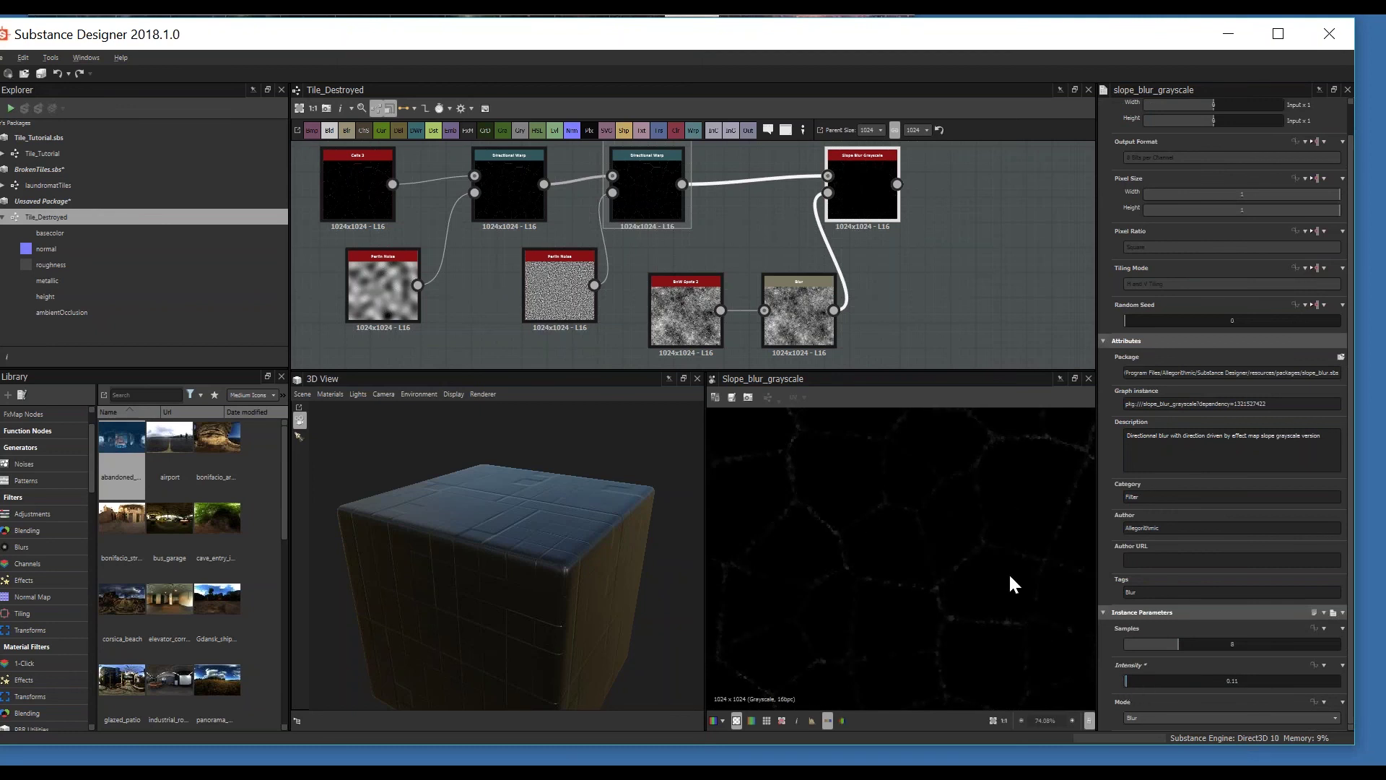
left_click_drag(1227, 642, 1330, 642)
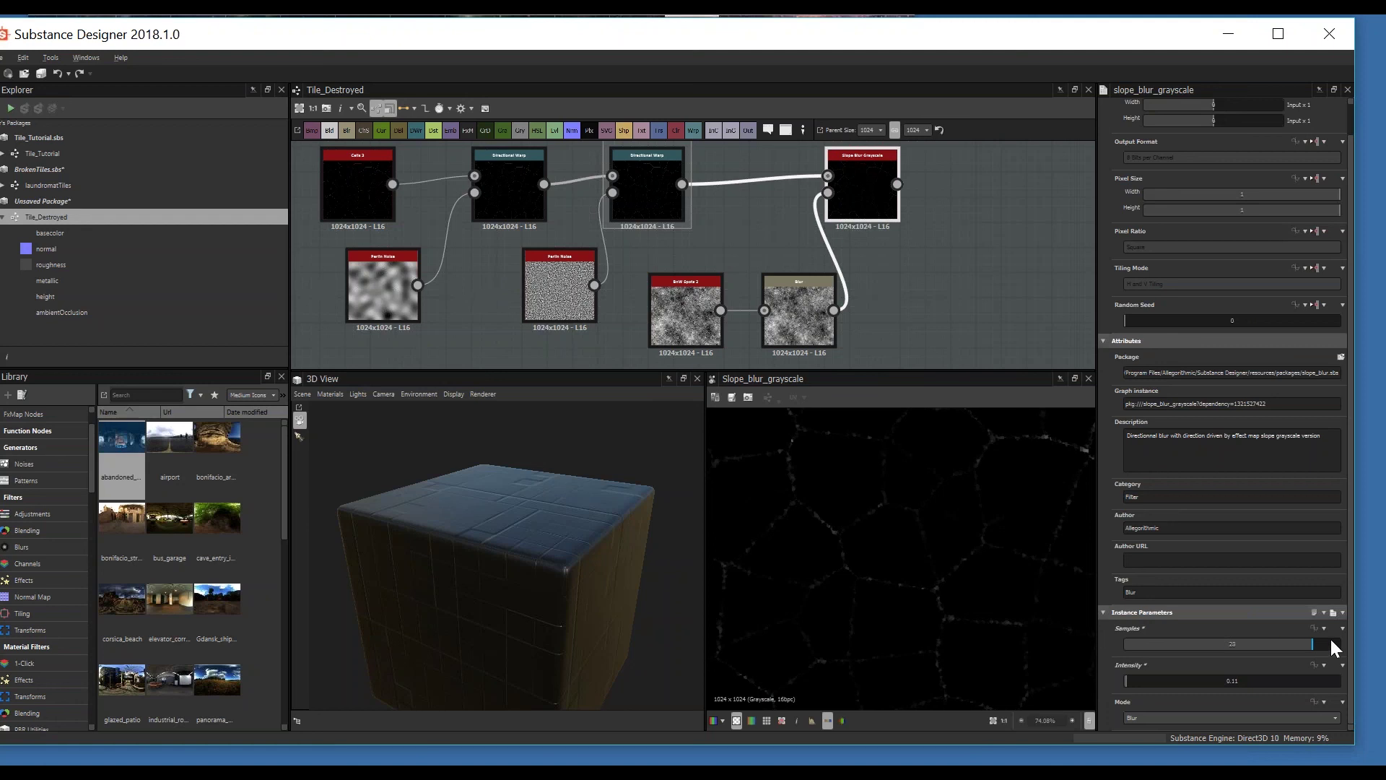
scroll(995, 587, "up", 5)
middle_click_drag(994, 587, 887, 559)
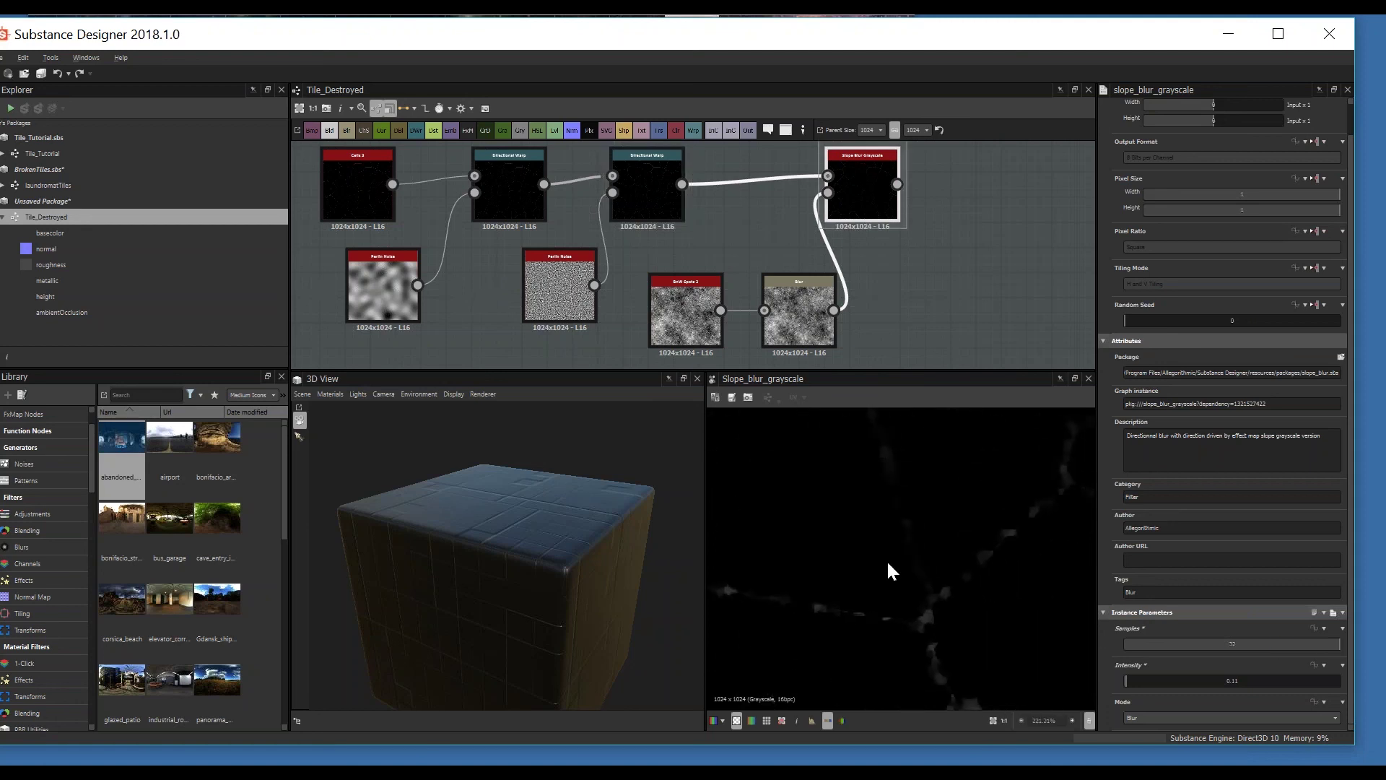
scroll(887, 560, "down", 1)
middle_click_drag(1038, 498, 993, 554)
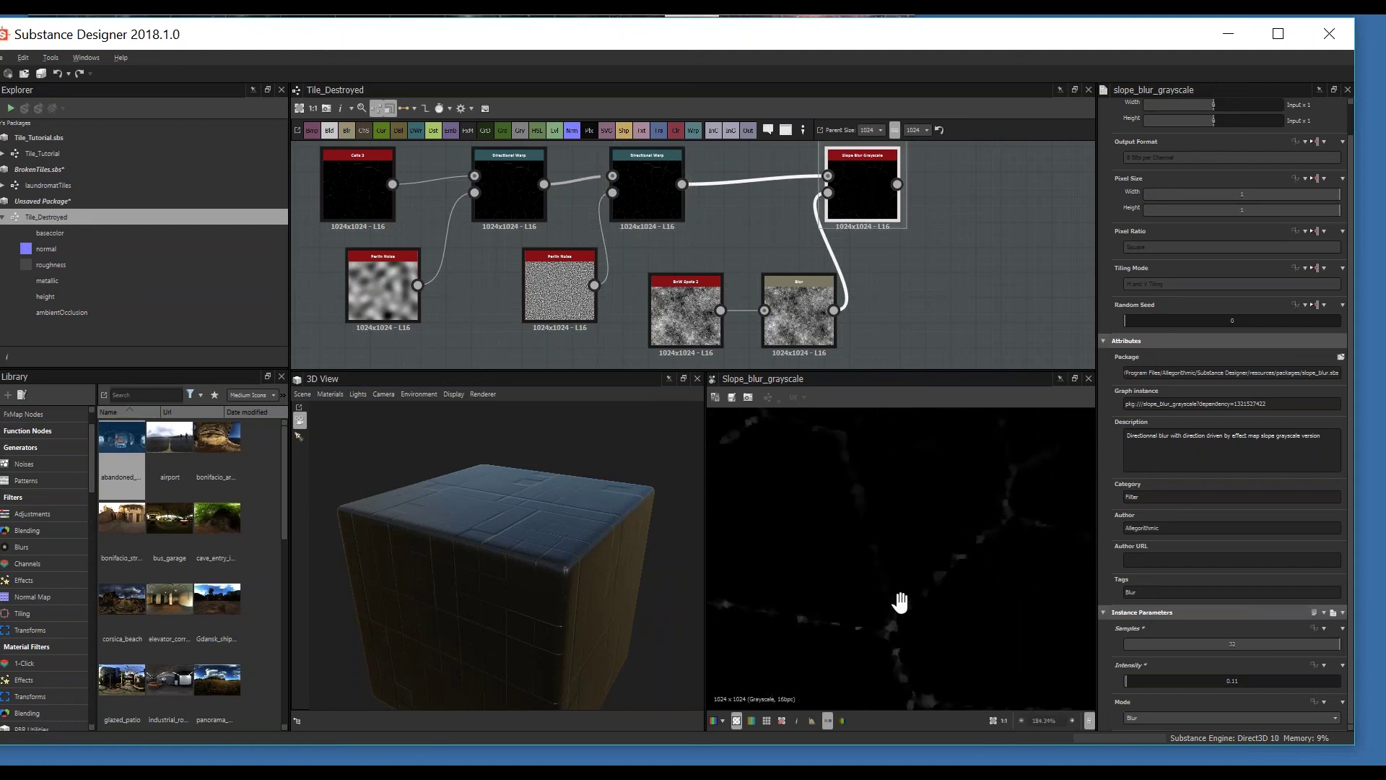
scroll(917, 635, "down", 3)
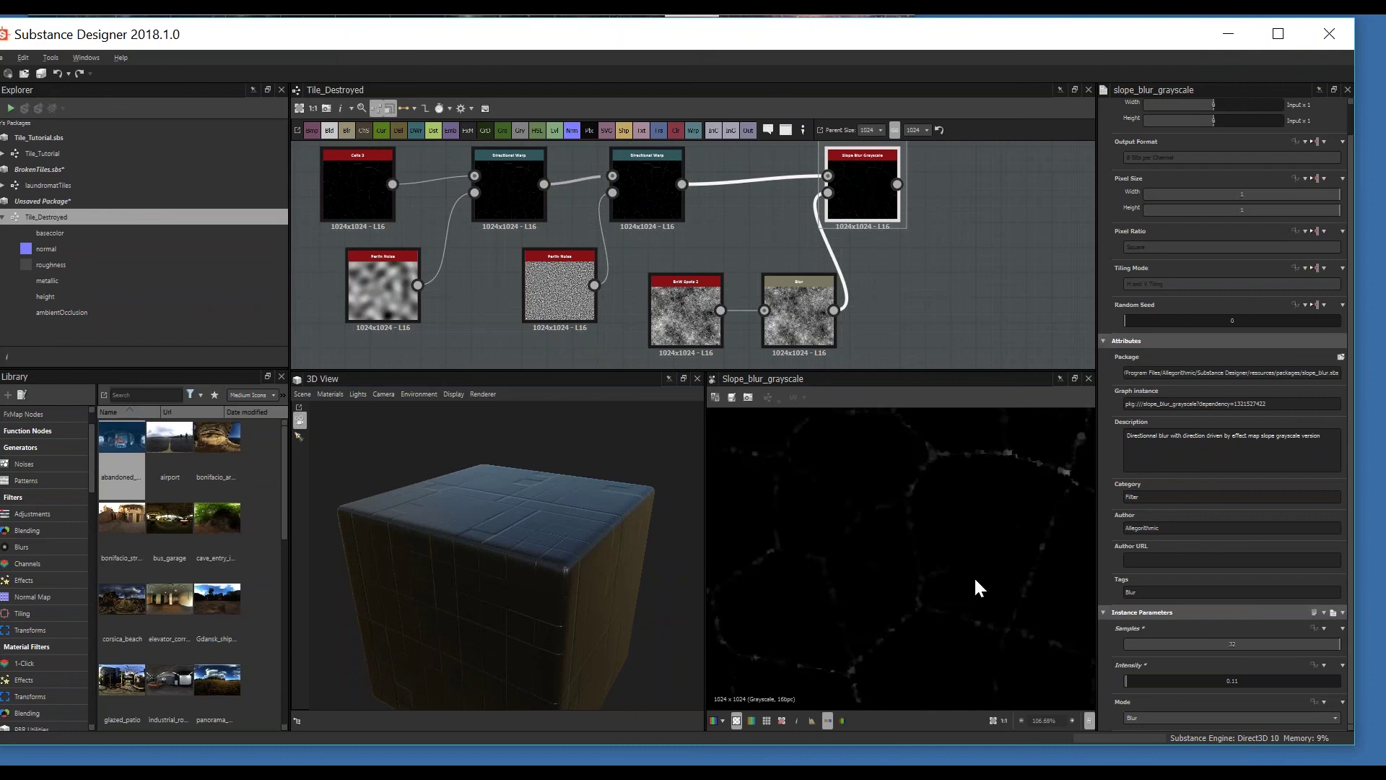
scroll(975, 549, "up", 2)
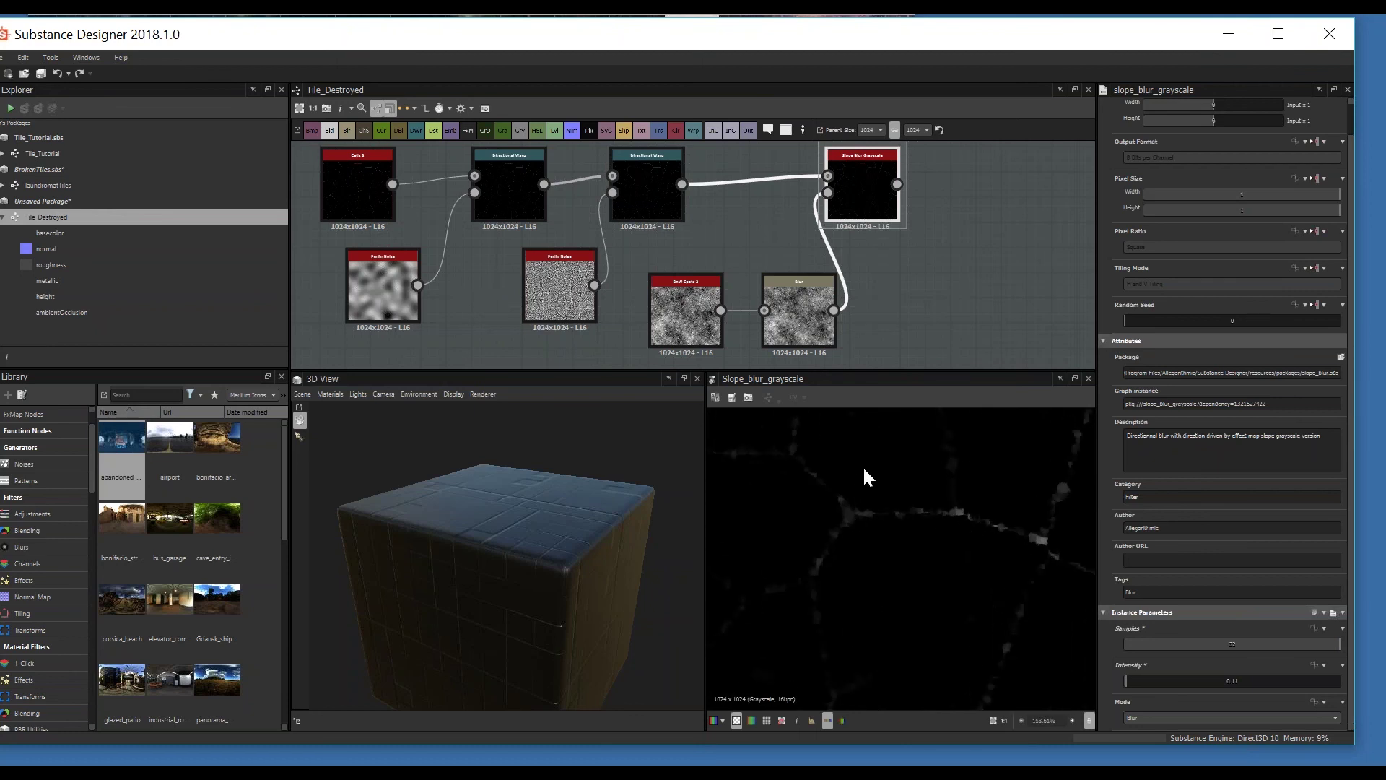
Step: Add a Blend node after the Slope Blur Grayscale node
middle_click_drag(840, 309, 765, 361)
left_click(837, 270)
key("space")
type("blend")
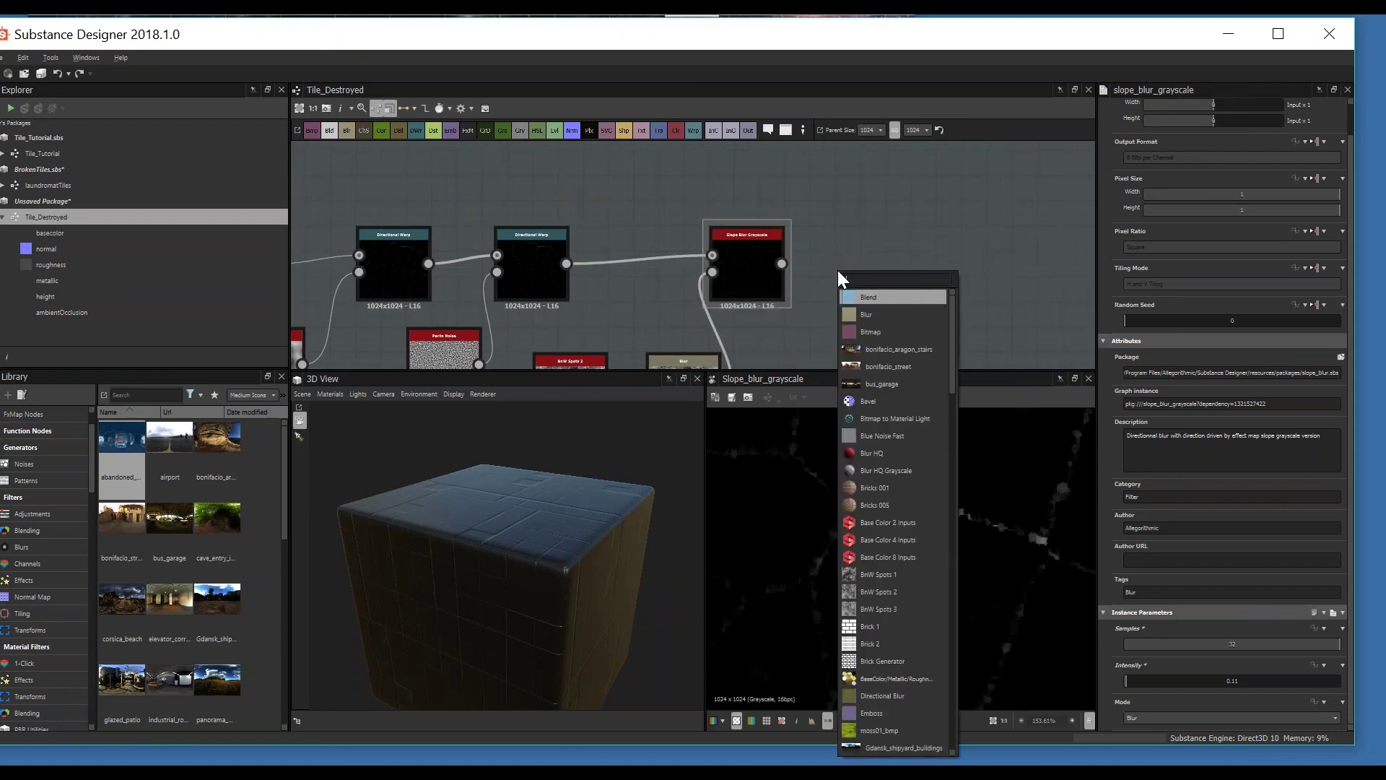